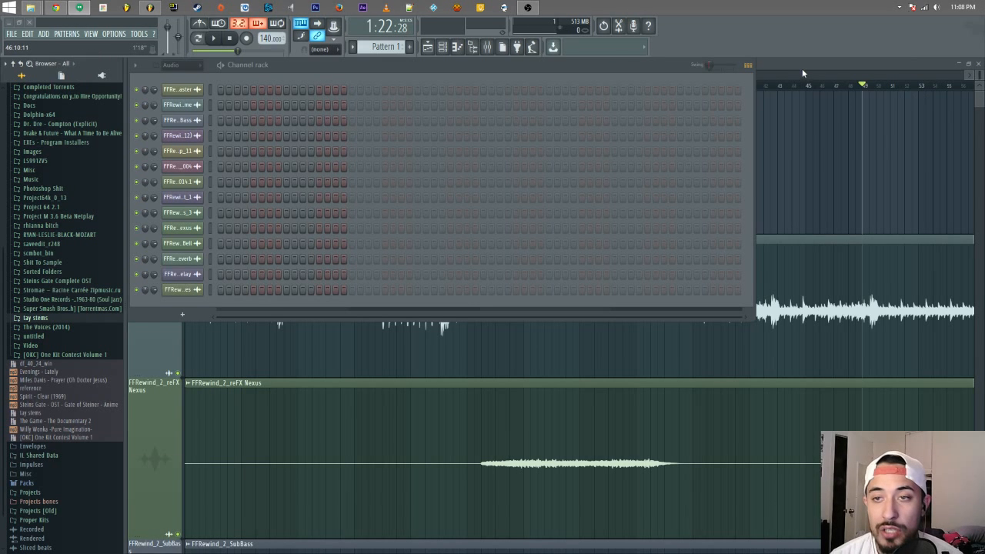
- Hide the channel rack and fit the whole arrangement of stems in the playlist view
key(F6)
drag(979, 75, 979, 94)
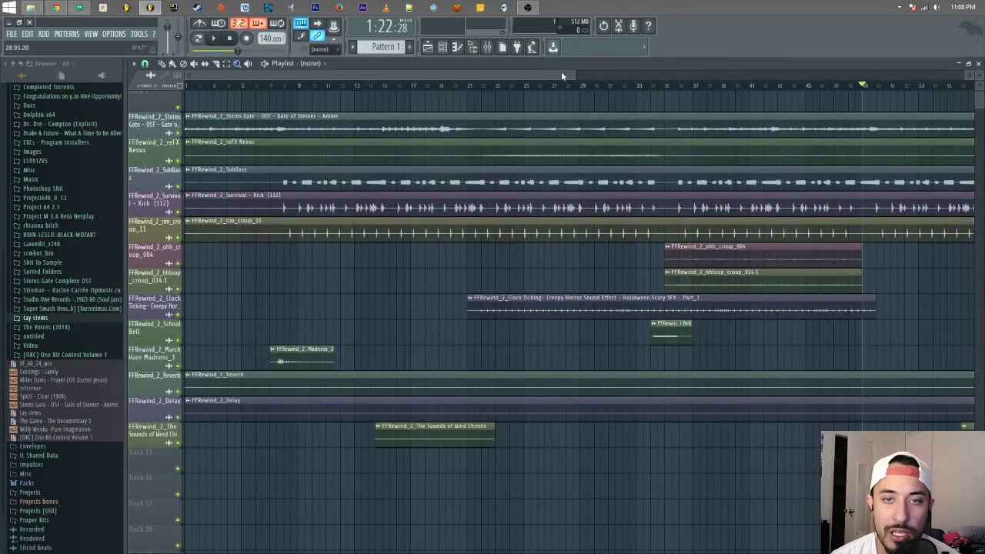
mouse_move(570, 75)
mouse_down()
mouse_move(871, 97)
mouse_move(836, 99)
mouse_up()
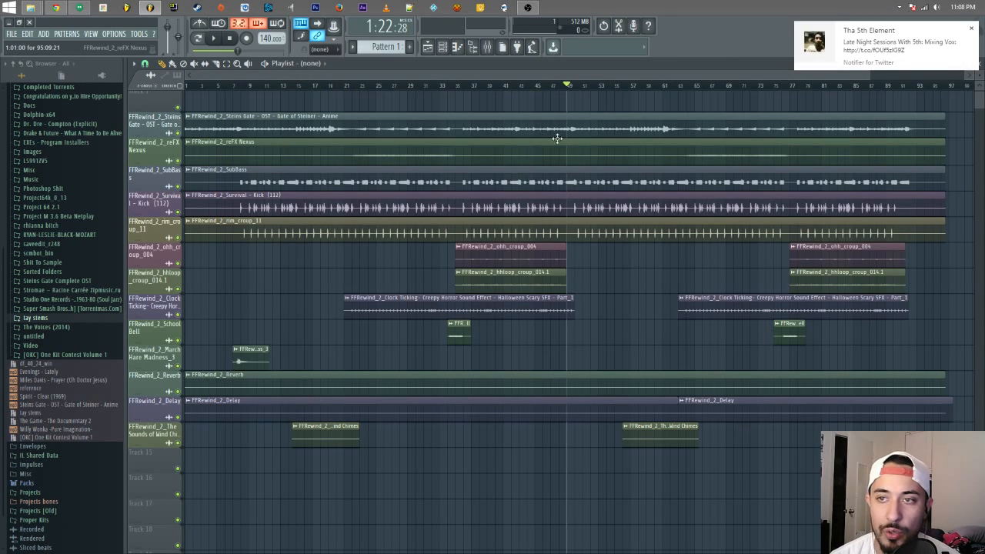
click(973, 29)
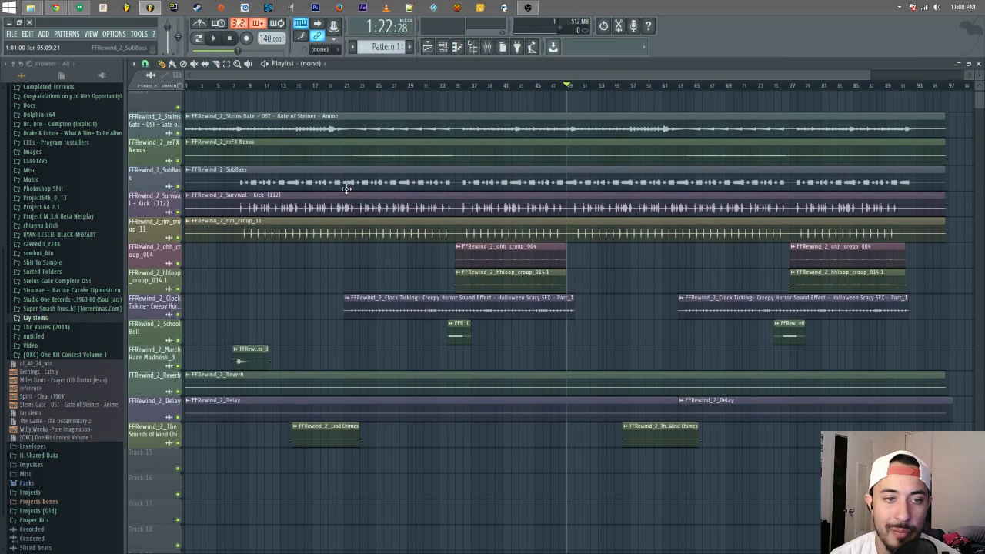
- View the WAV render settings for untitled.wav, including the Split mixer tracks option, without starting a render
click(11, 33)
mouse_move(61, 122)
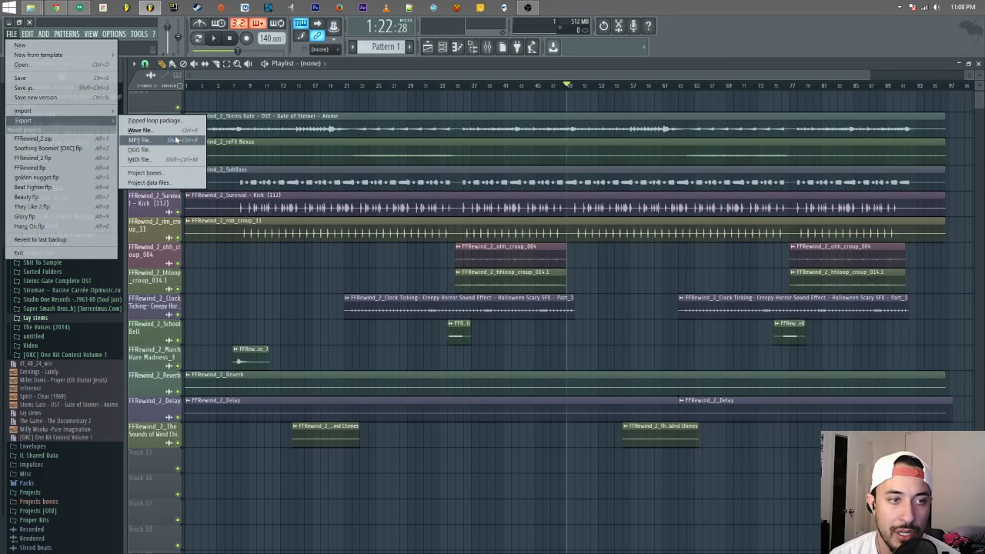
click(175, 134)
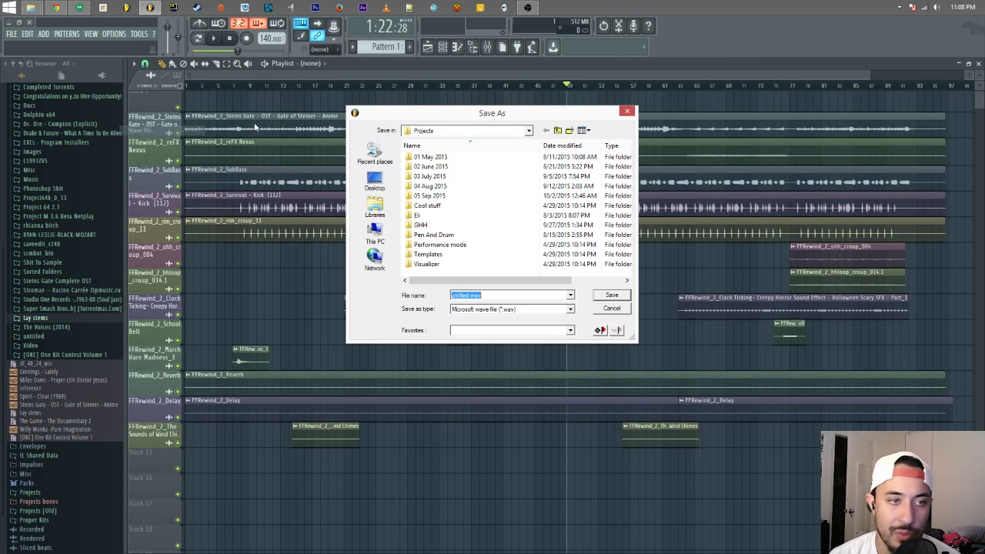
click(612, 295)
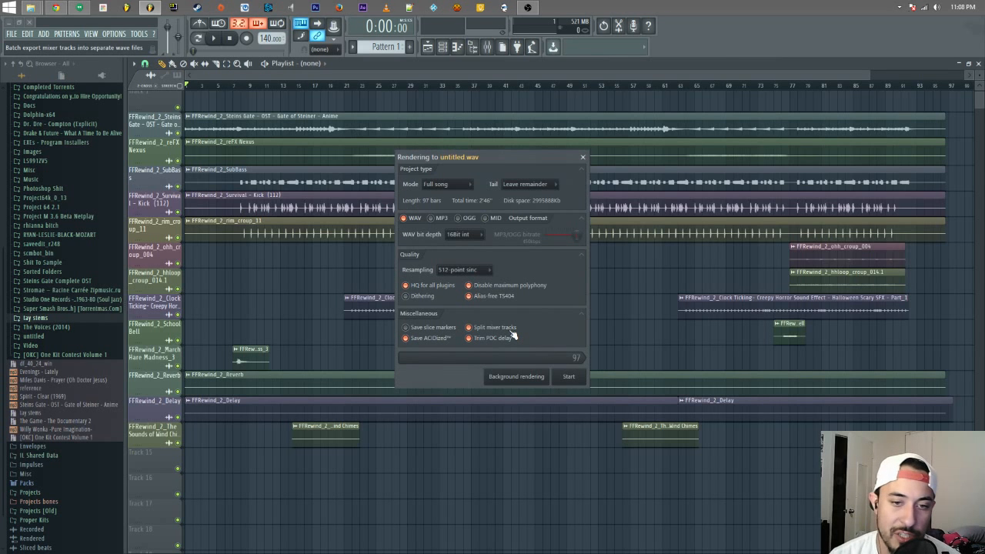
click(583, 157)
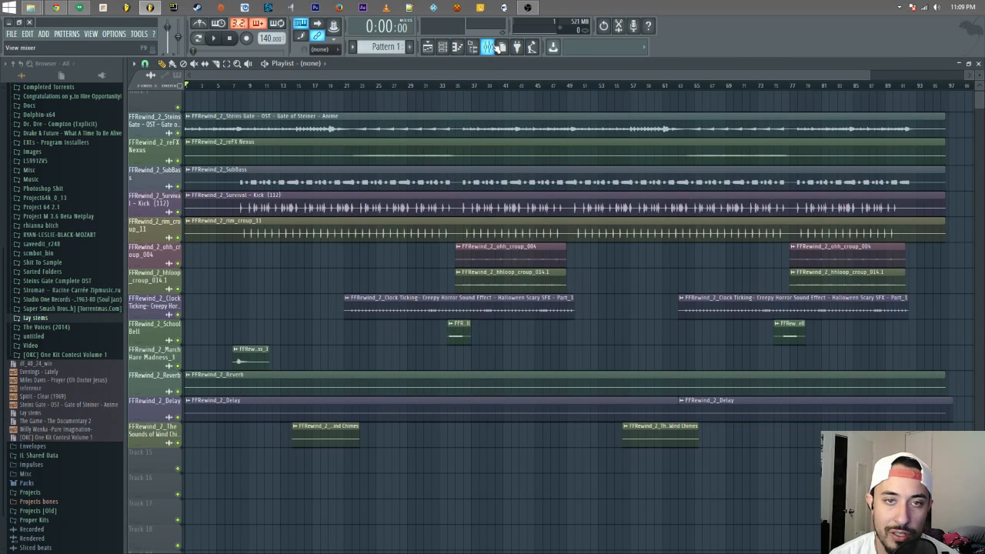
- Show the mixer and assign the Steins Gate and reFX Nexus stems to their own free mixer tracks
click(487, 47)
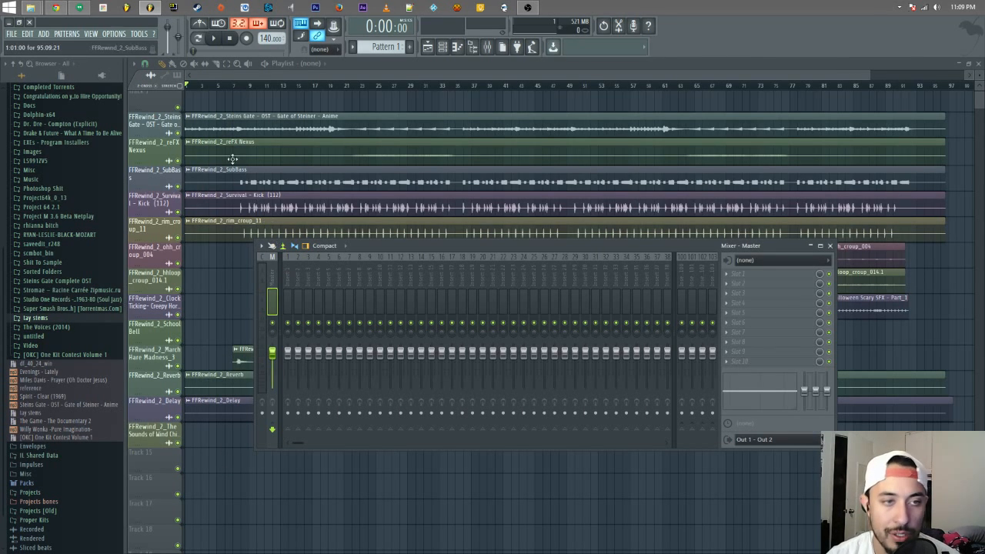
double_click(199, 116)
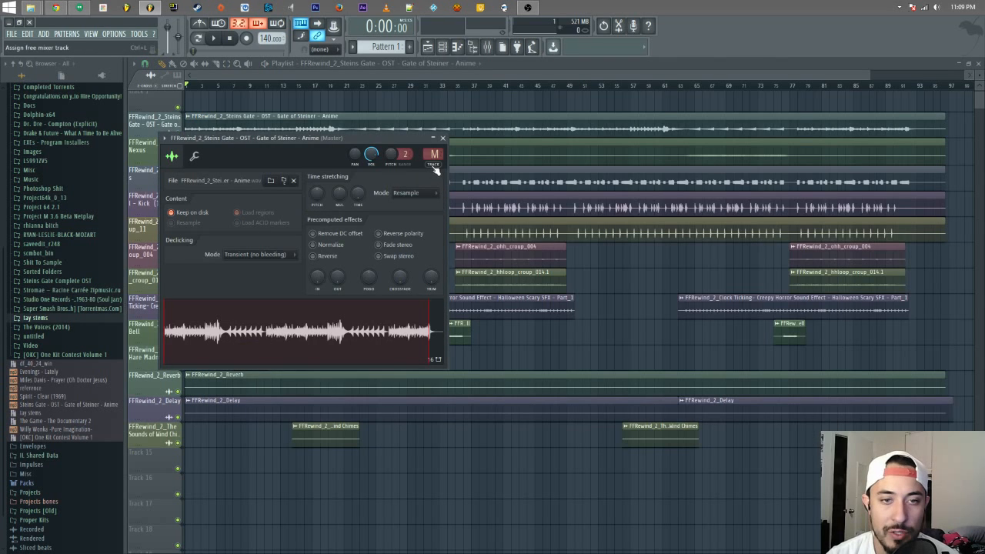
drag(433, 161, 434, 152)
double_click(482, 159)
click(462, 191)
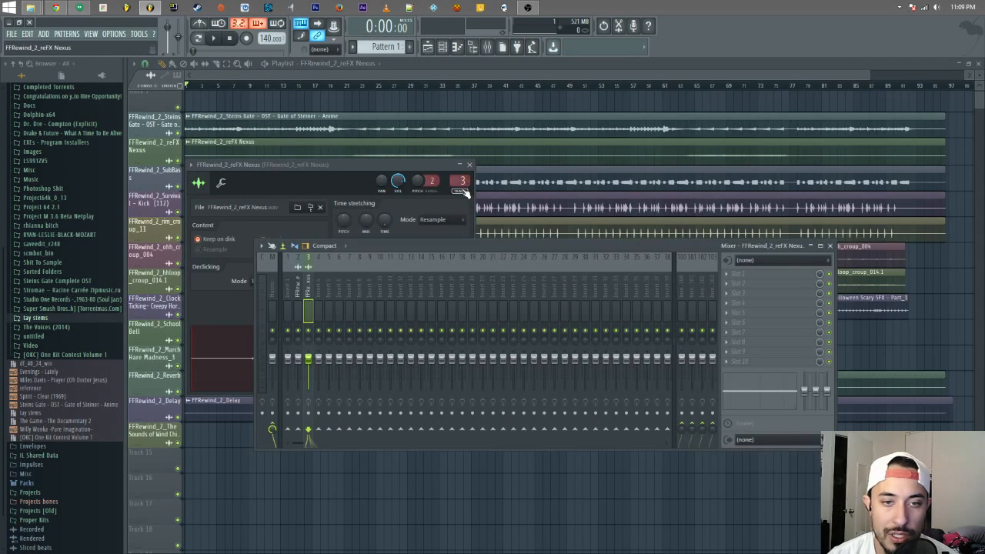
- Assign the SubBass, Survival - Kick [112] and rim_croup_11 stems to separate free mixer tracks
double_click(507, 182)
click(473, 206)
double_click(554, 210)
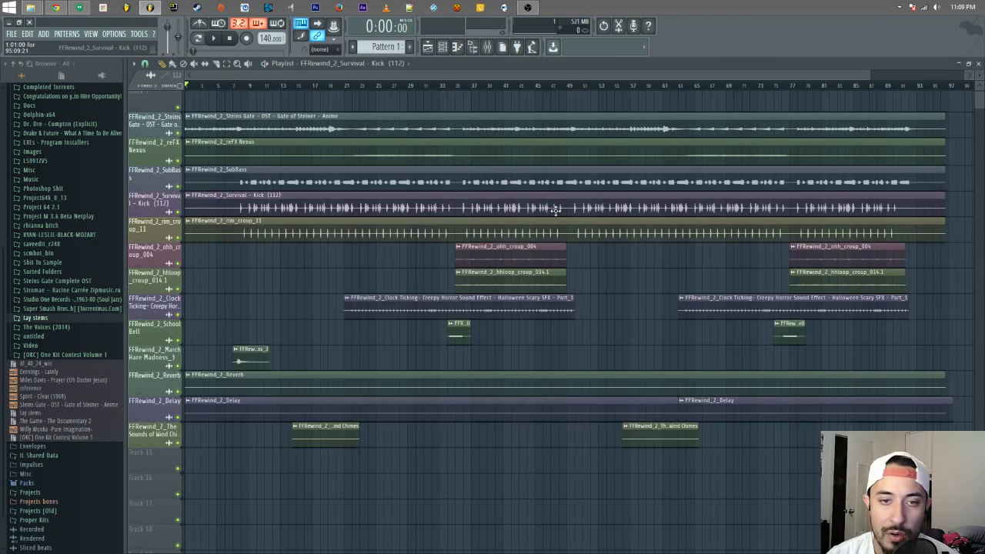
click(486, 219)
double_click(541, 231)
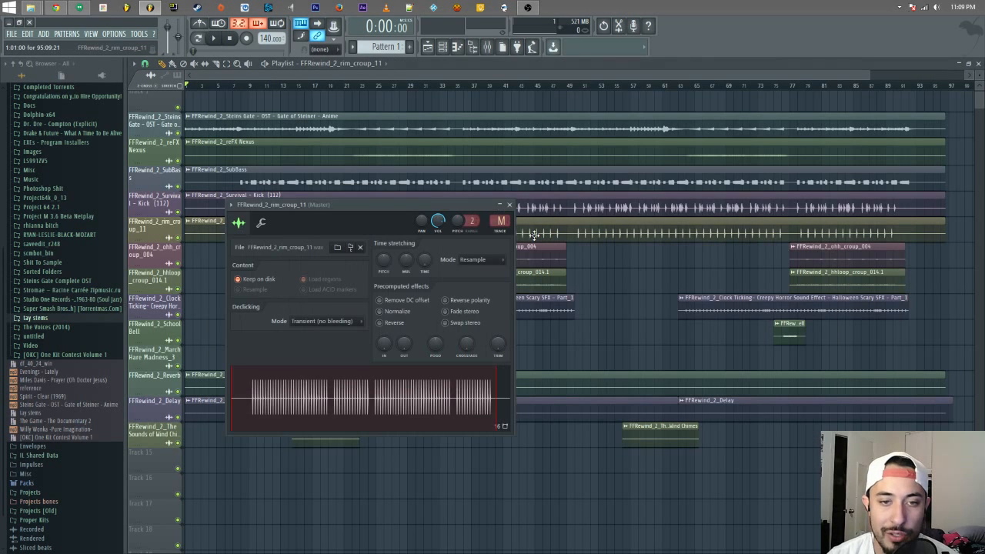
click(501, 229)
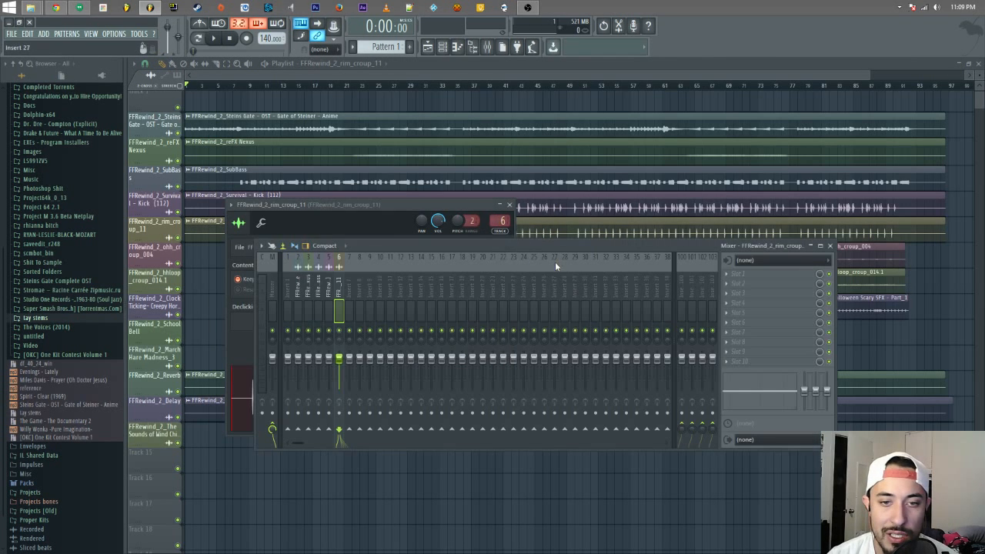
- Assign the ohh_croup_004, hhloop_croup_014.1 and Clock Ticking stems to separate free mixer tracks
double_click(875, 248)
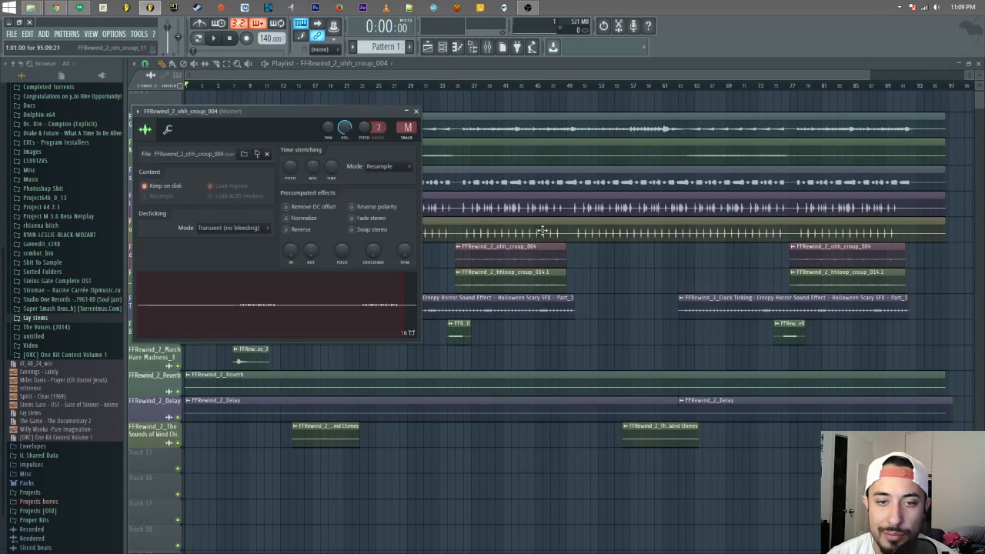
click(406, 131)
double_click(840, 286)
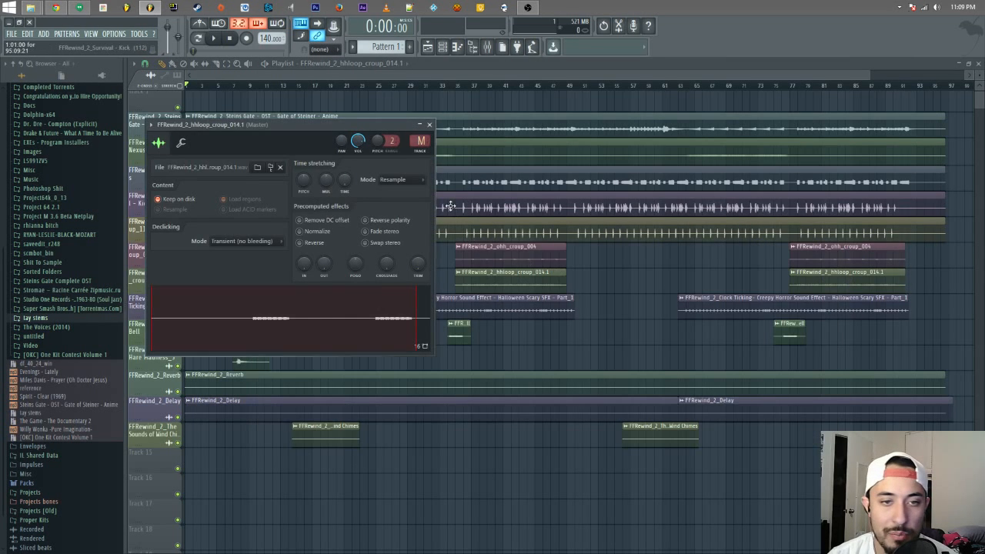
click(421, 142)
double_click(854, 314)
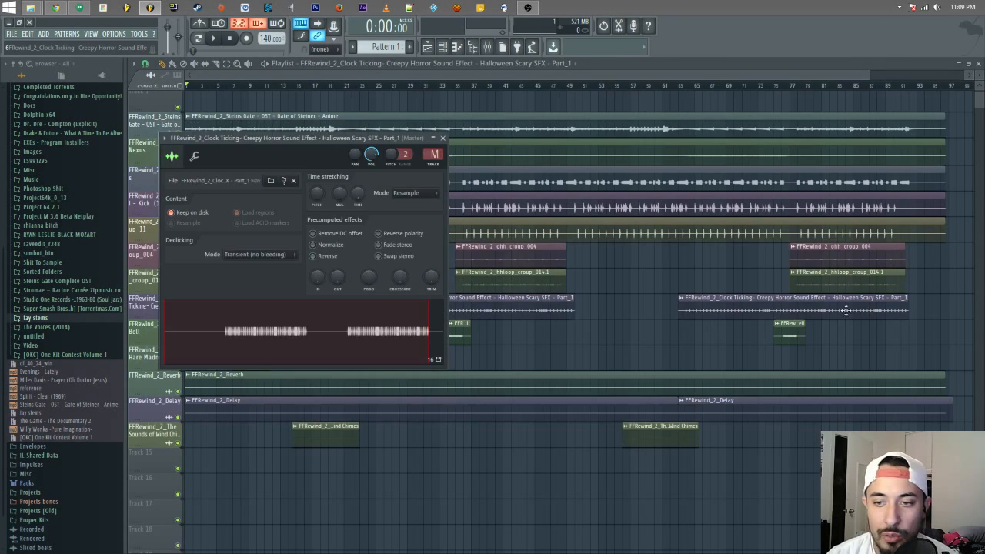
click(433, 161)
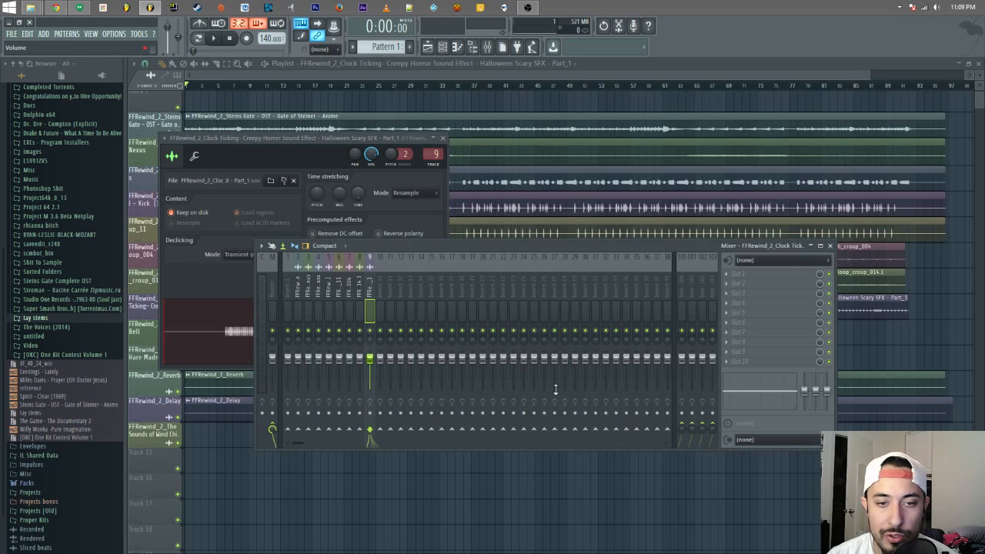
click(890, 346)
- Assign the School Bell and March Hare Madness_3 stems to their own free mixer tracks
double_click(458, 335)
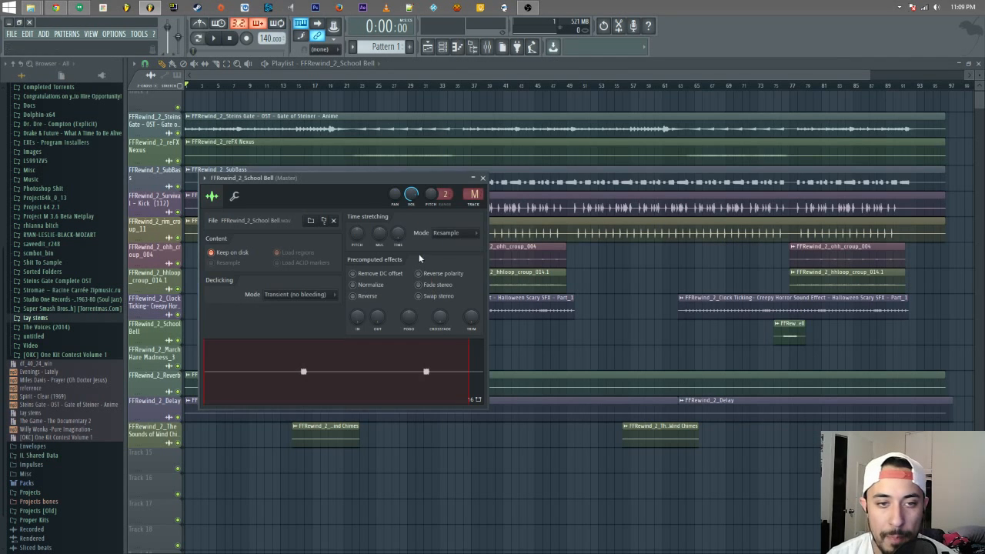
click(474, 194)
click(899, 332)
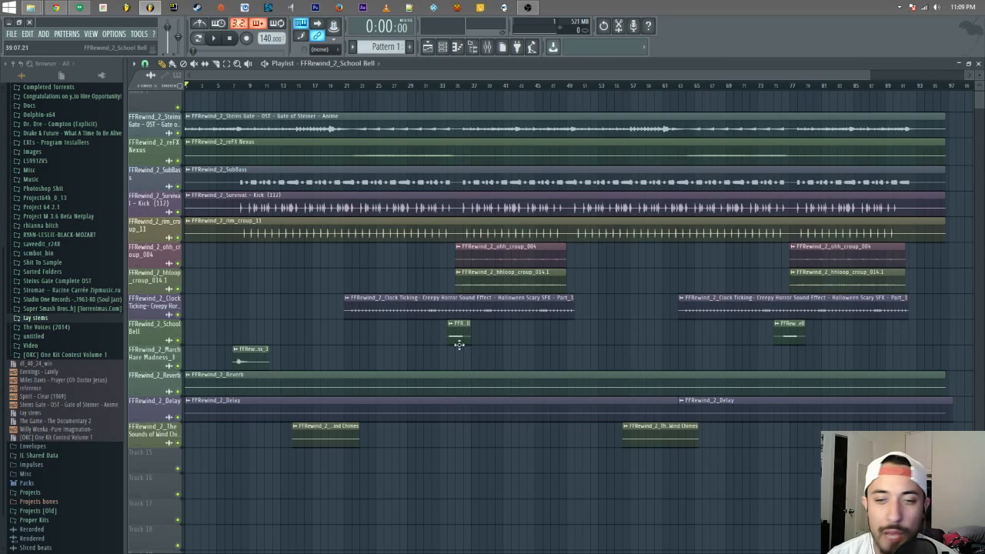
double_click(251, 351)
click(447, 168)
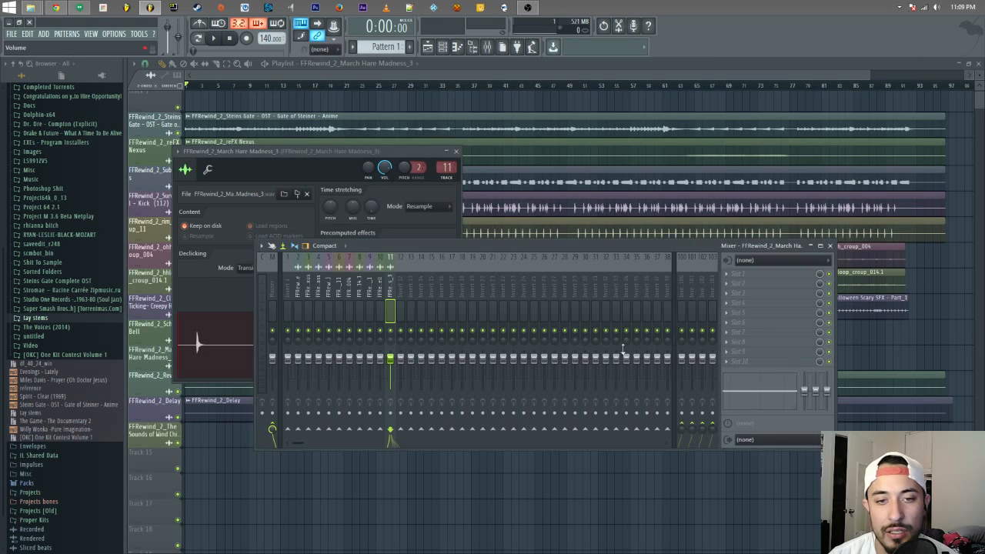
click(846, 311)
- Assign the Reverb stem to a free mixer track
double_click(346, 379)
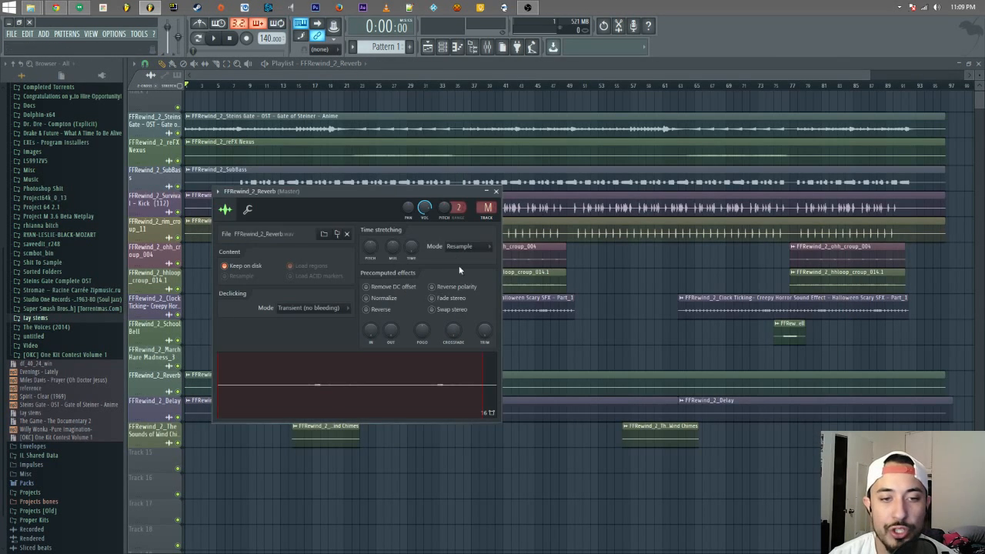
click(487, 212)
click(871, 318)
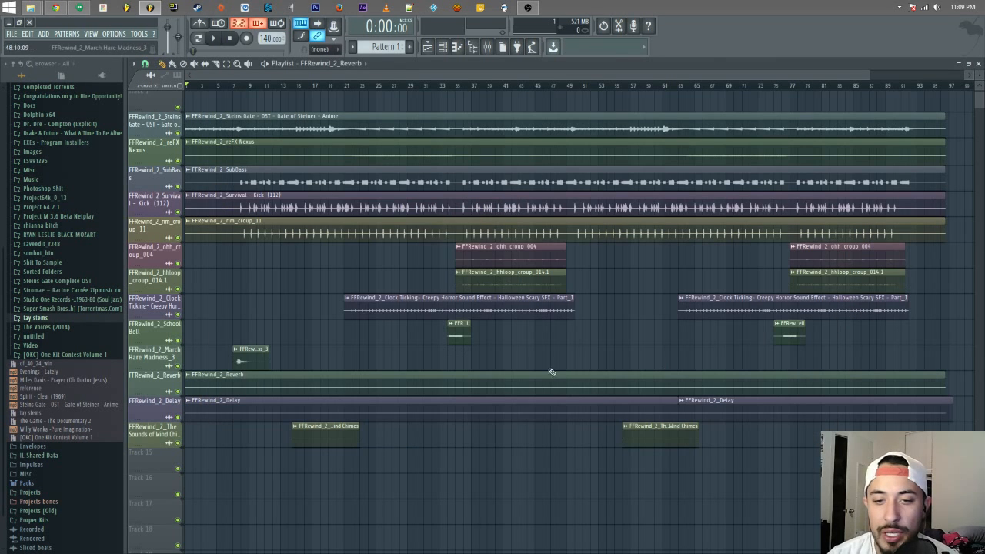
double_click(362, 391)
click(486, 212)
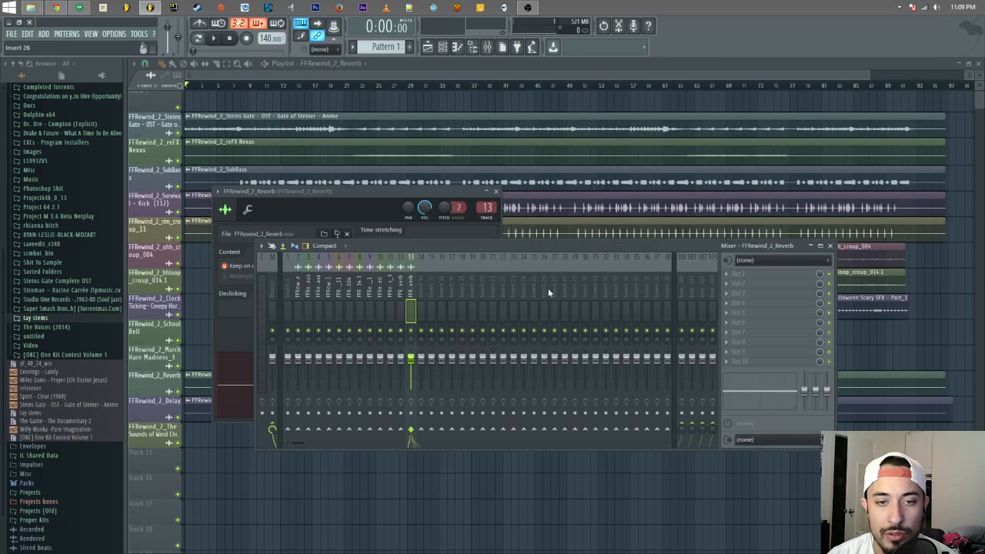
click(871, 341)
- Assign the Delay and The Sounds of Wind Chimes stems to their own free mixer tracks
double_click(457, 406)
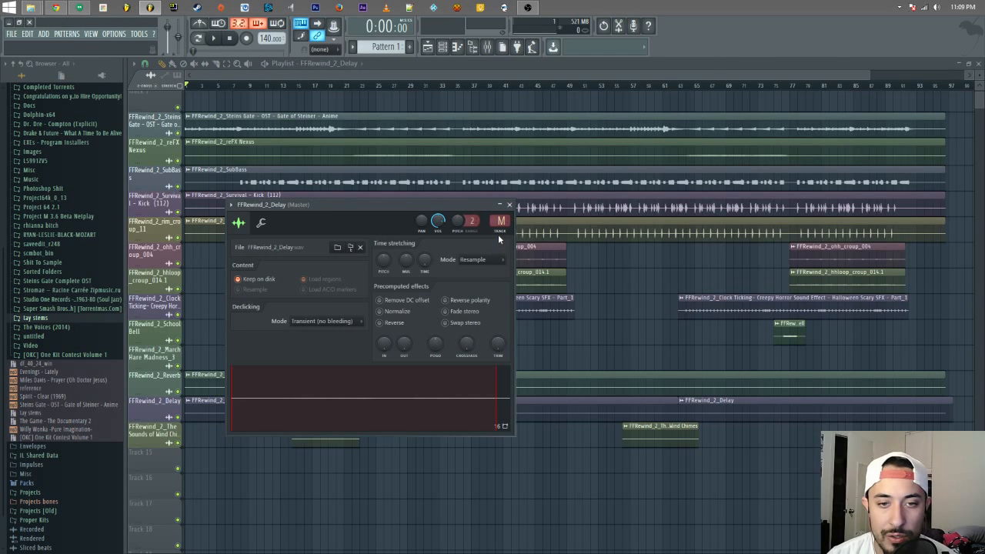
click(500, 222)
click(682, 506)
double_click(677, 432)
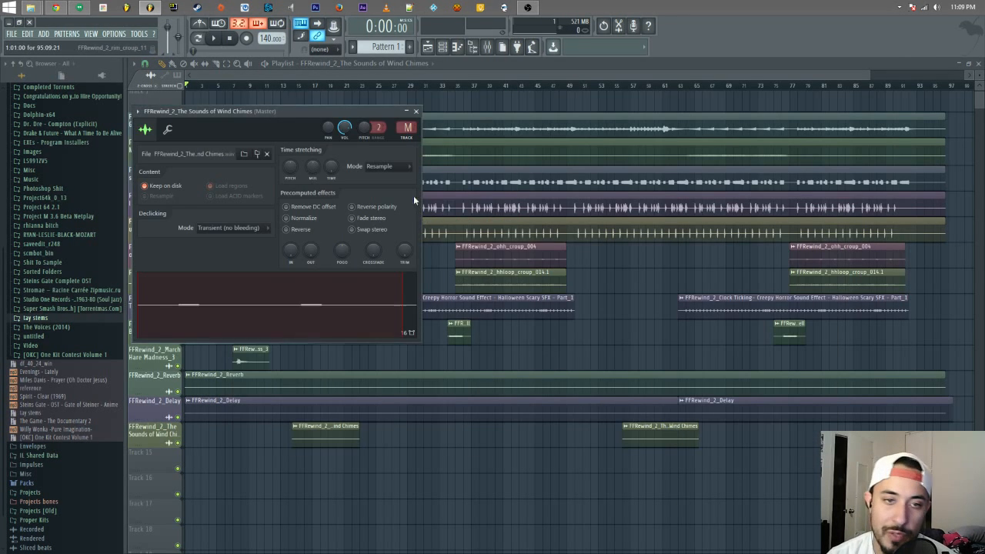
click(412, 139)
click(862, 339)
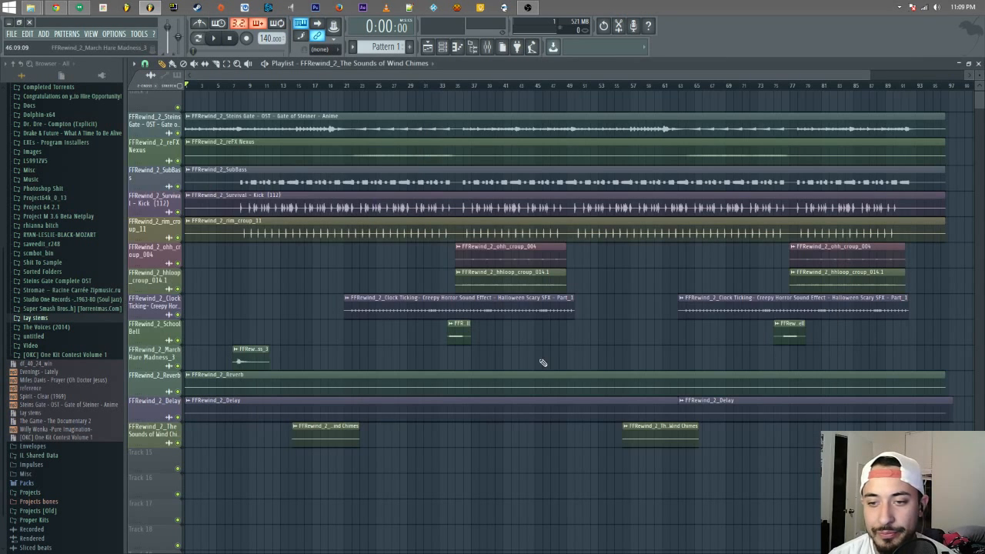
- Place the reference audio file from the browser on Track 18 at the start of the playlist
scroll(347, 254, up, 1)
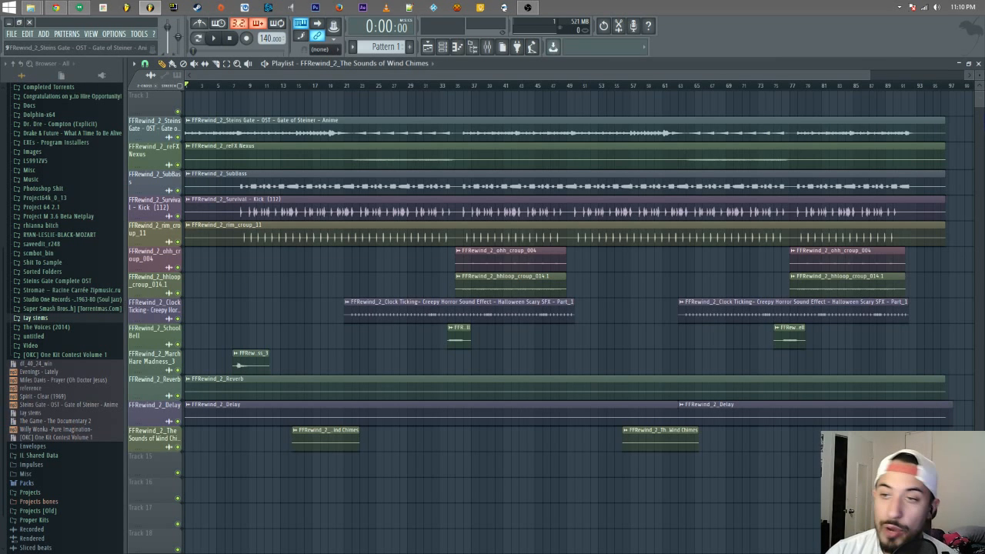
mouse_move(979, 75)
mouse_down()
mouse_move(979, 100)
mouse_move(979, 90)
mouse_up()
scroll(475, 257, up, 1)
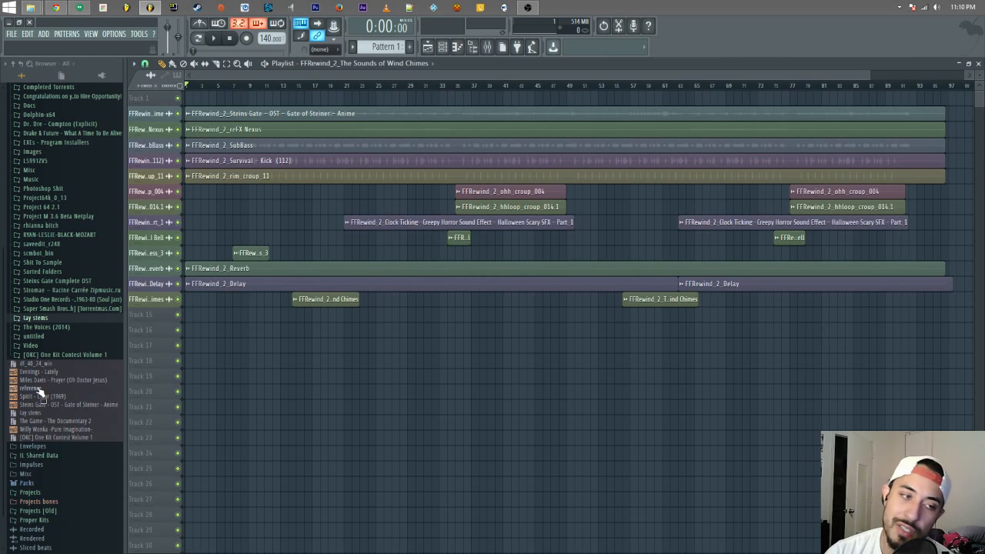
drag(40, 391, 246, 360)
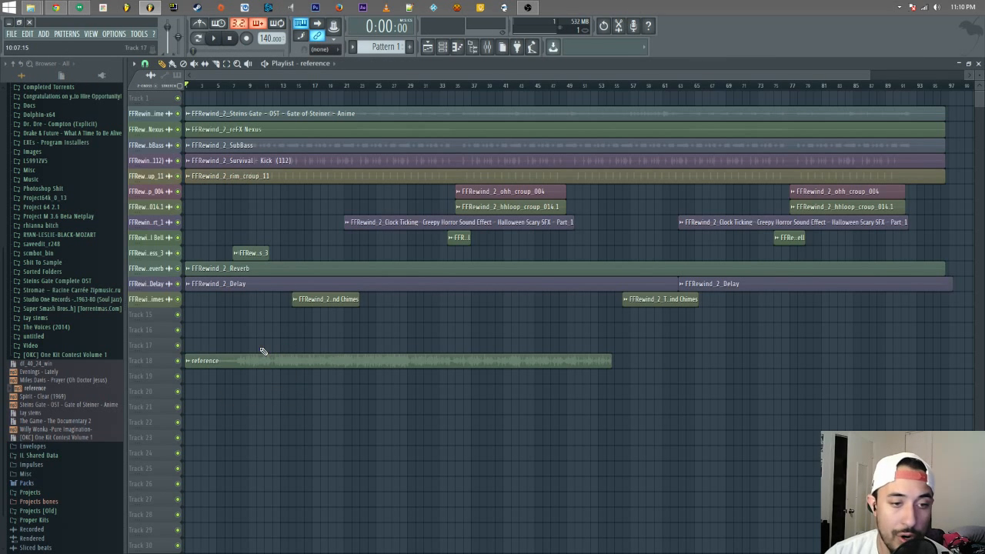
- Move the reference clip to Track 1, directly above the Steins Gate stem, keeping it at the song start
click(237, 63)
drag(247, 325, 163, 396)
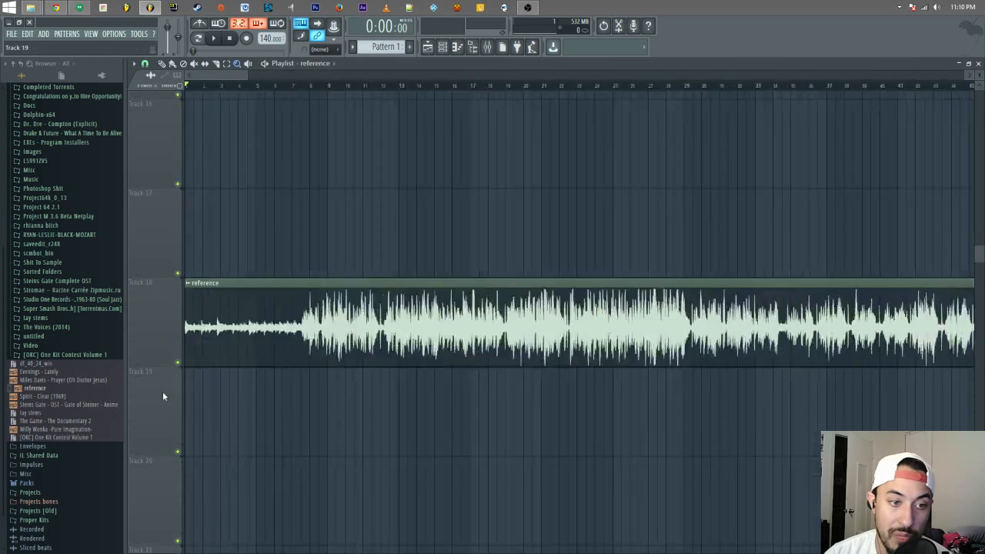
drag(234, 278, 156, 453)
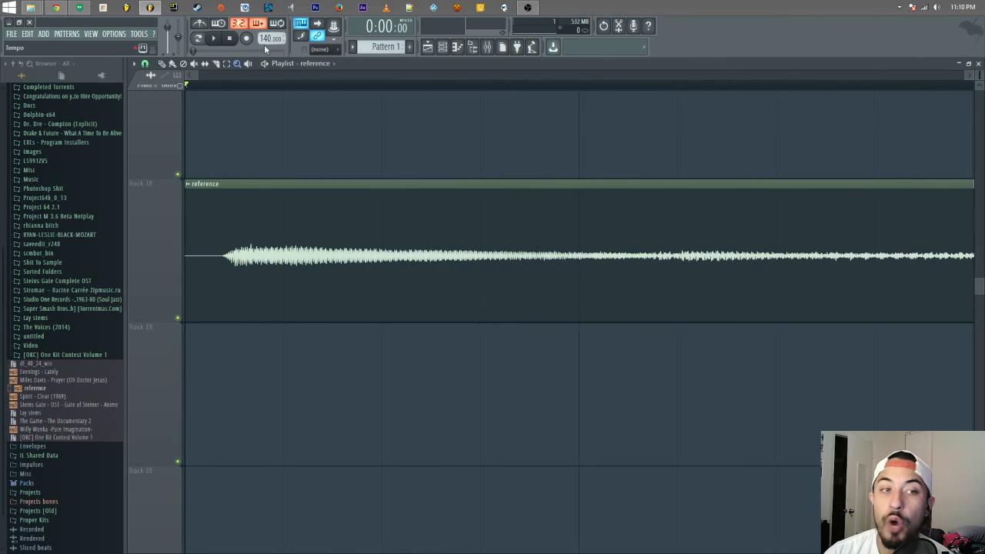
click(205, 66)
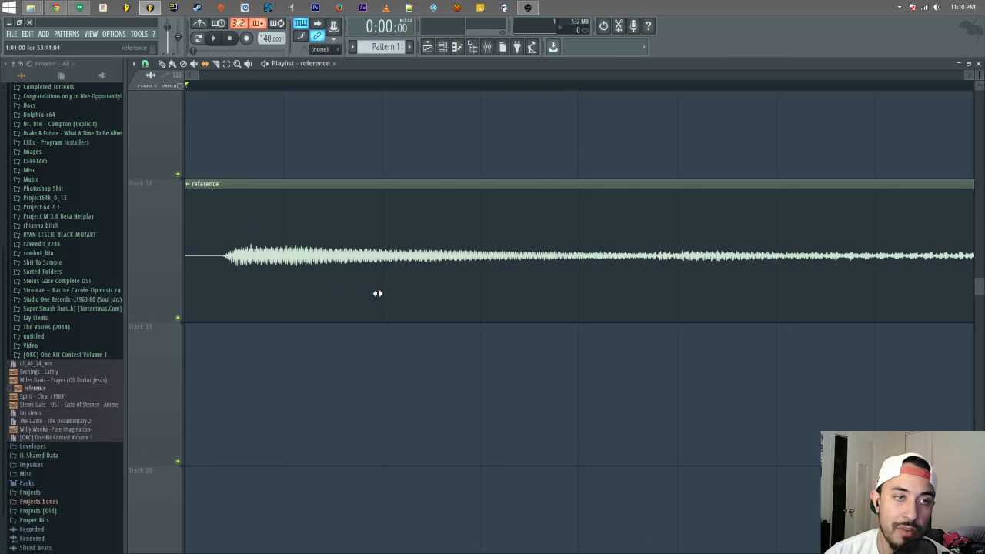
click(216, 66)
click(162, 65)
mouse_move(200, 197)
mouse_down()
mouse_move(163, 21)
mouse_move(141, 6)
mouse_up()
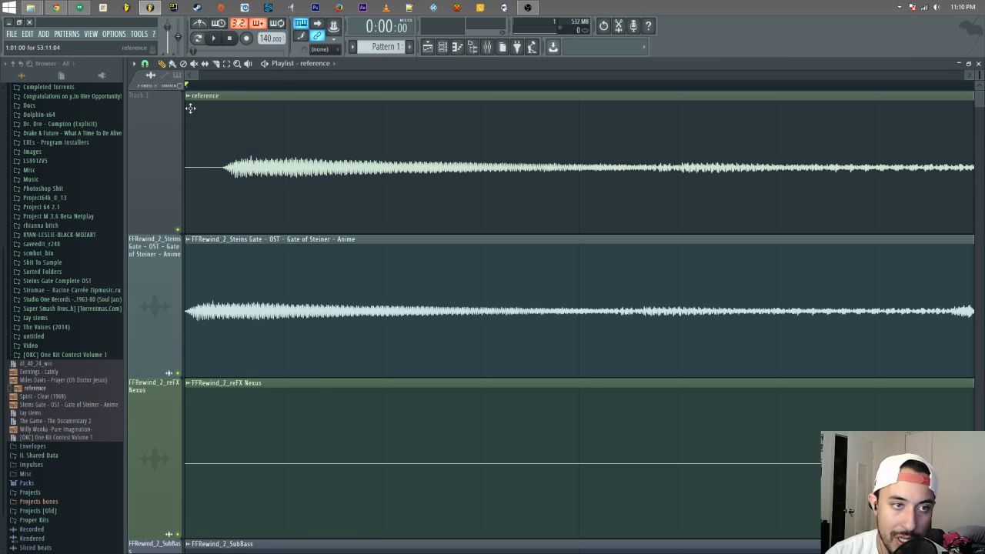
- Slip the reference clip's audio earlier so its waveform onset lines up with the Steins Gate stem below
drag(184, 106, 150, 118)
click(205, 63)
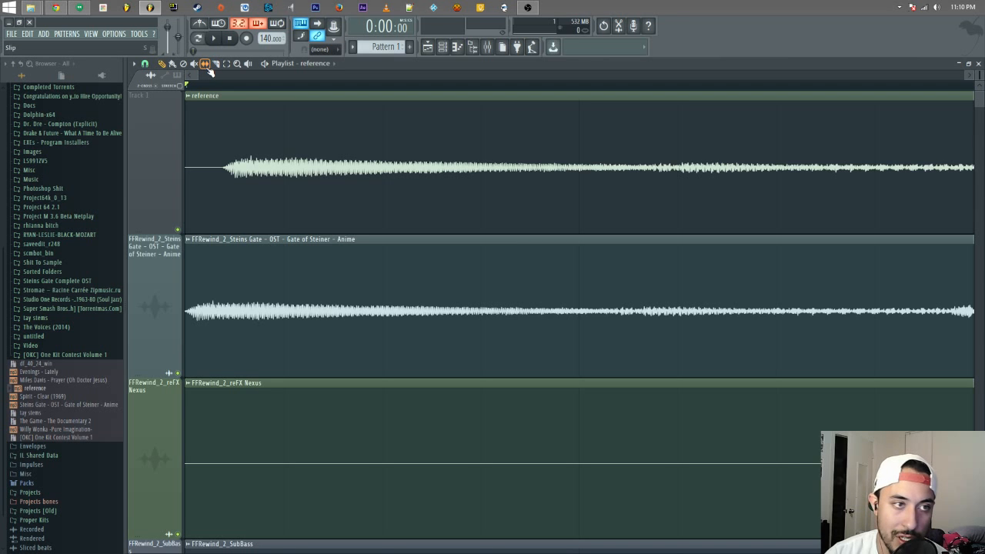
drag(370, 186, 341, 183)
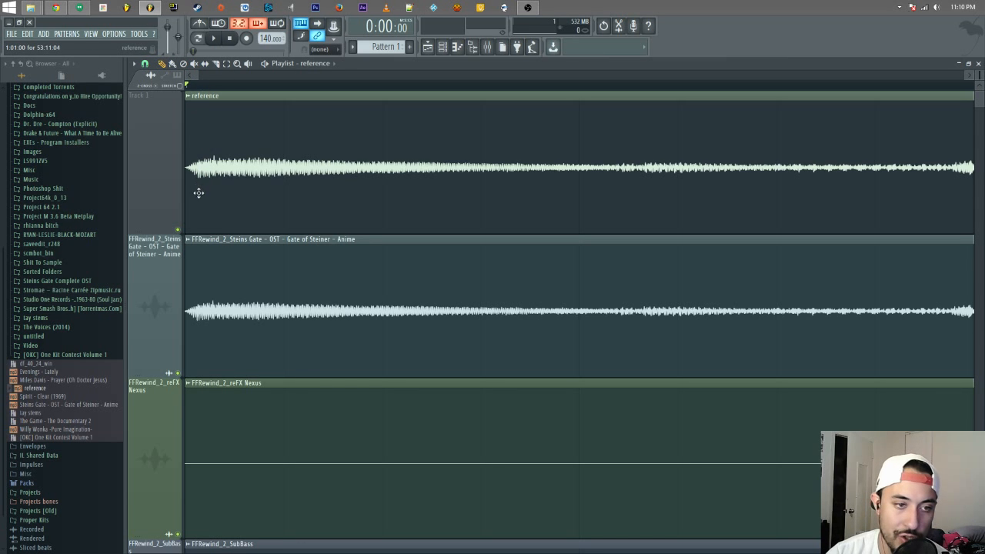
- Remove the reference clip from Track 1, leaving the Steins Gate stem in place on the track below
right_click(197, 225)
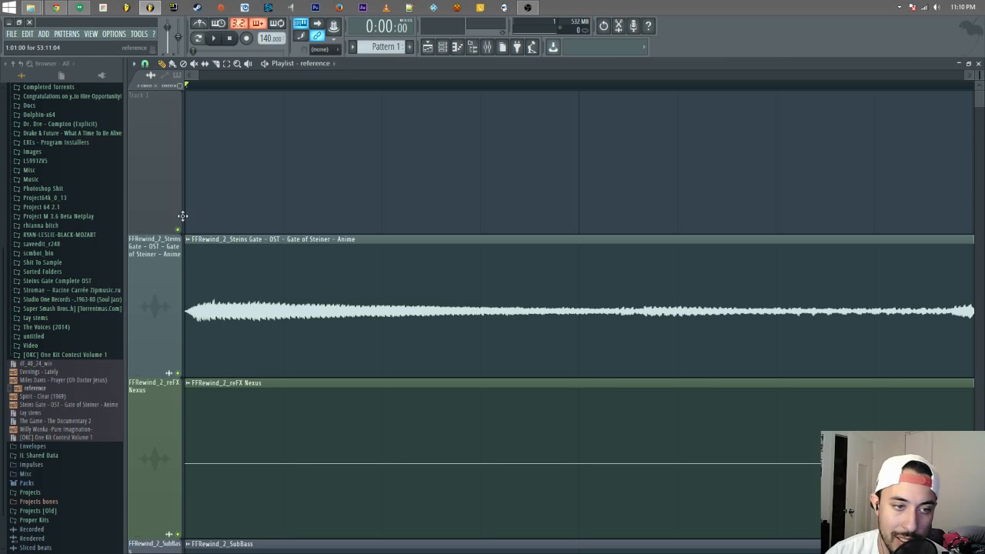
click(190, 106)
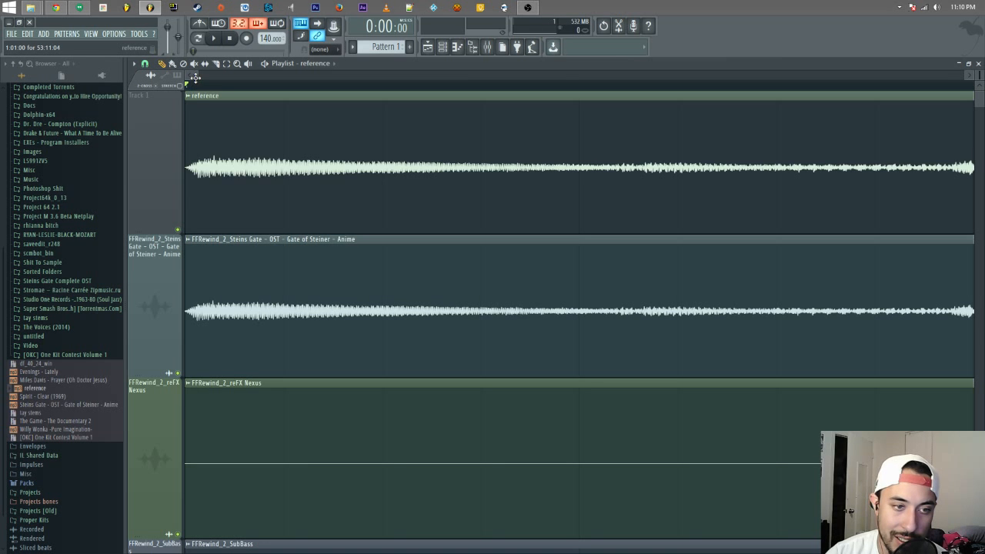
right_click(190, 223)
click(185, 152)
right_click(188, 216)
click(238, 64)
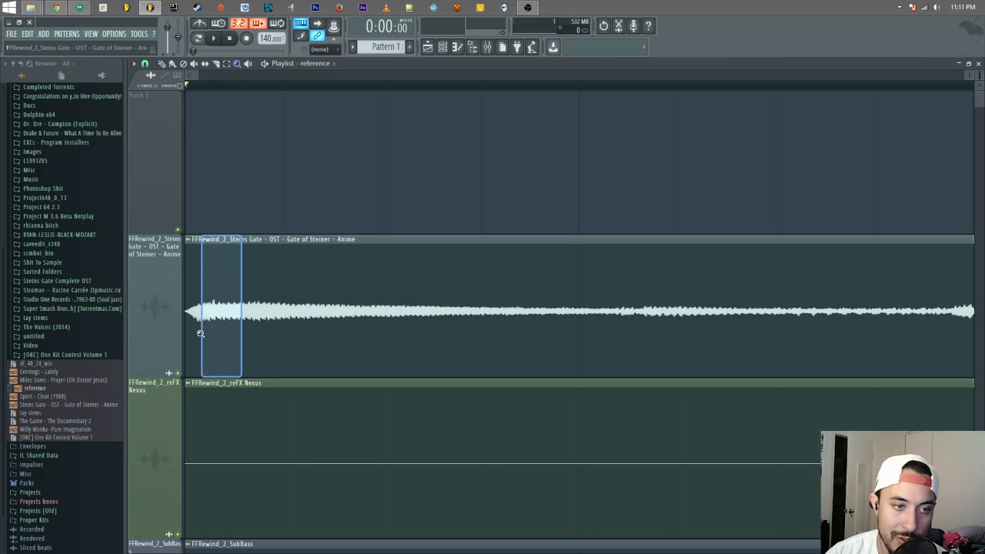
click(216, 63)
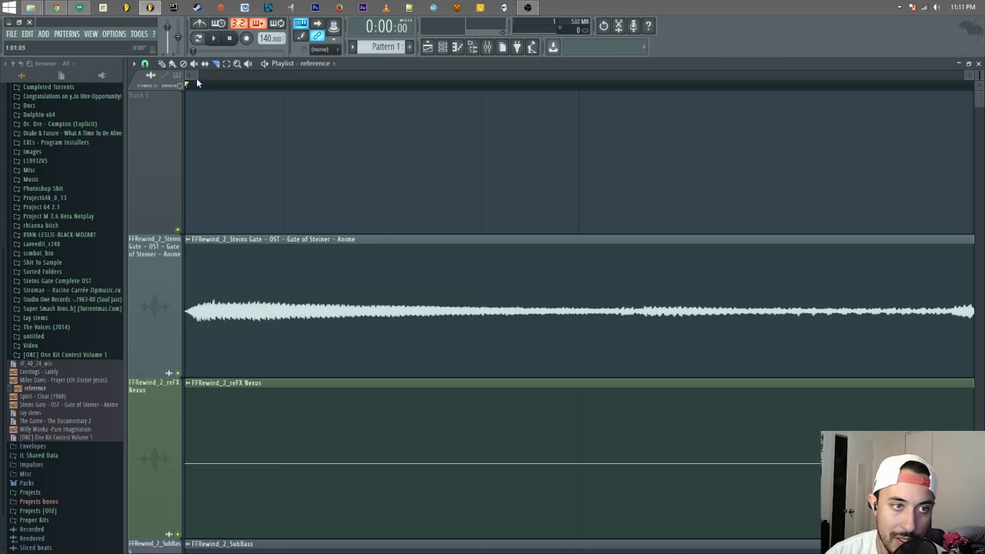
click(265, 260)
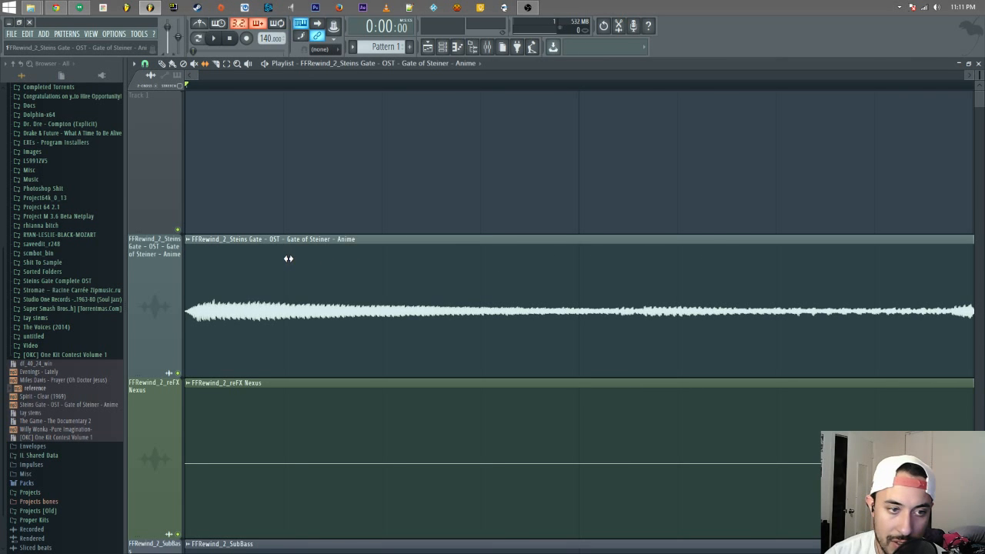
- Move the Steins Gate clip up to Track 1 and have the reference clip on the track directly below, both at the song start
click(162, 64)
drag(237, 271, 228, 182)
click(231, 131)
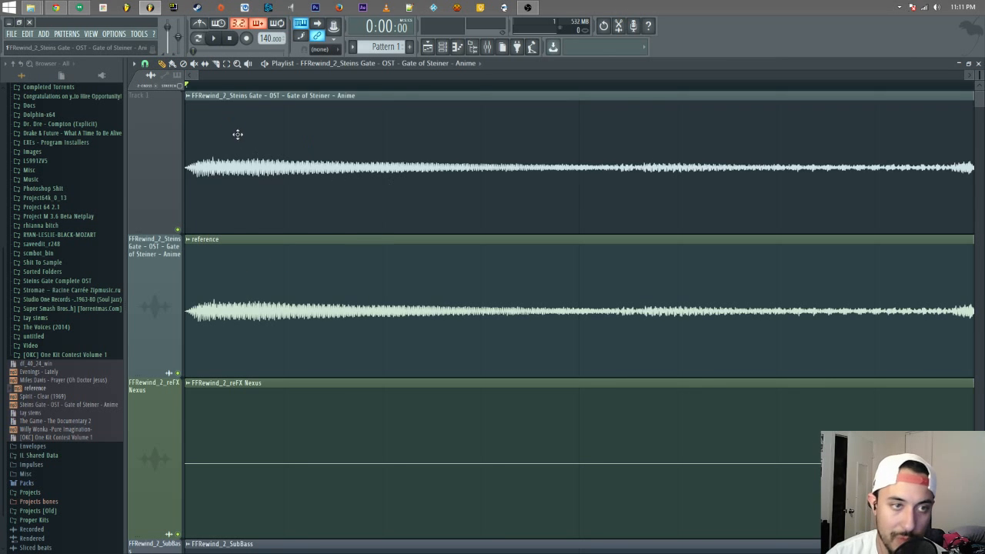
- Play the opening bars from the song start to check that the reference and the Steins Gate stem run in sync
drag(198, 69, 393, 87)
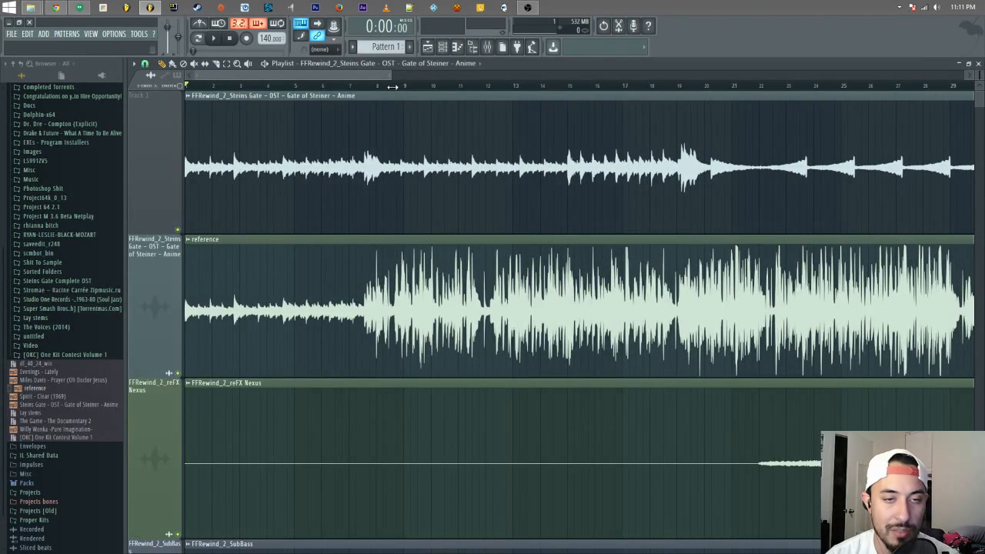
key(space)
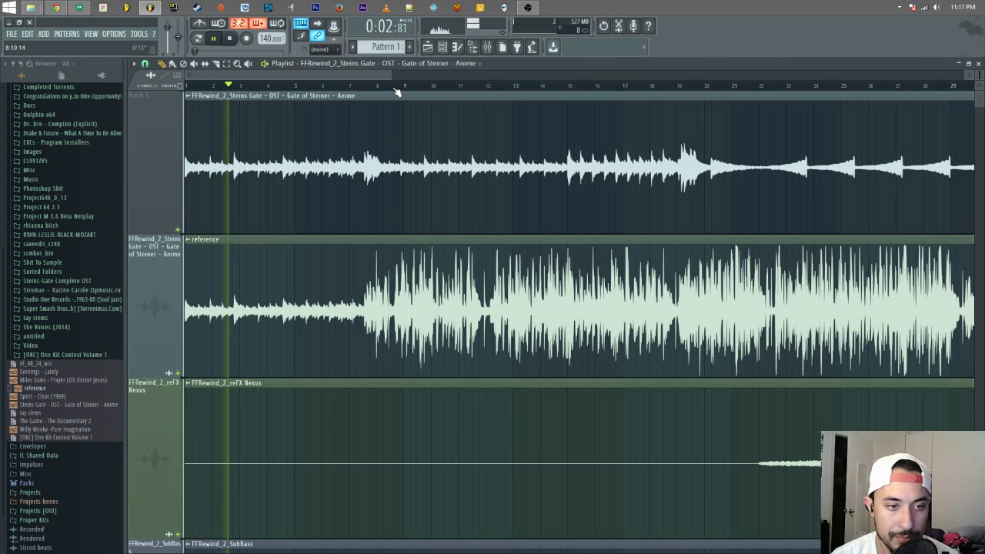
key(space)
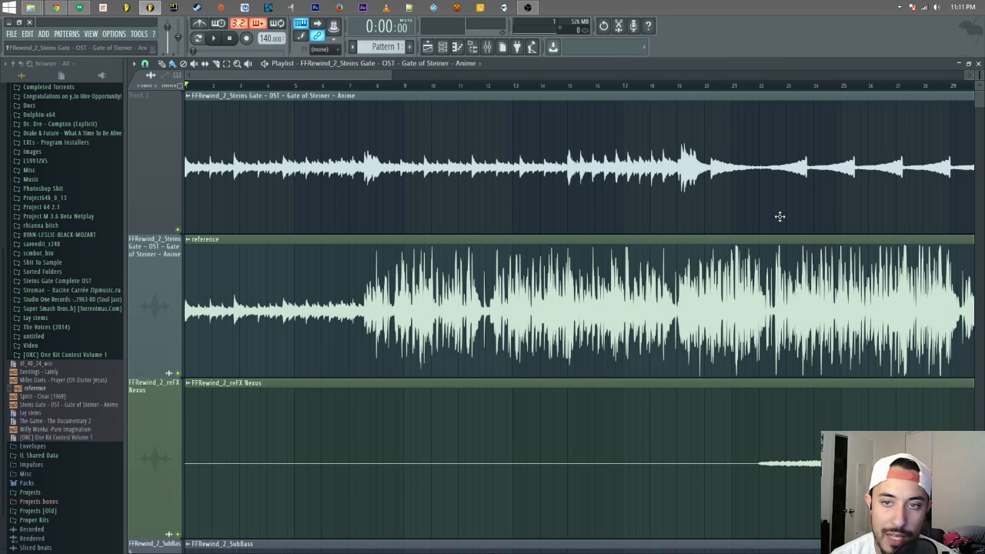
- Solo Track 1 holding the Steins Gate clip and expand the tay stems folder in the browser
drag(178, 229, 184, 181)
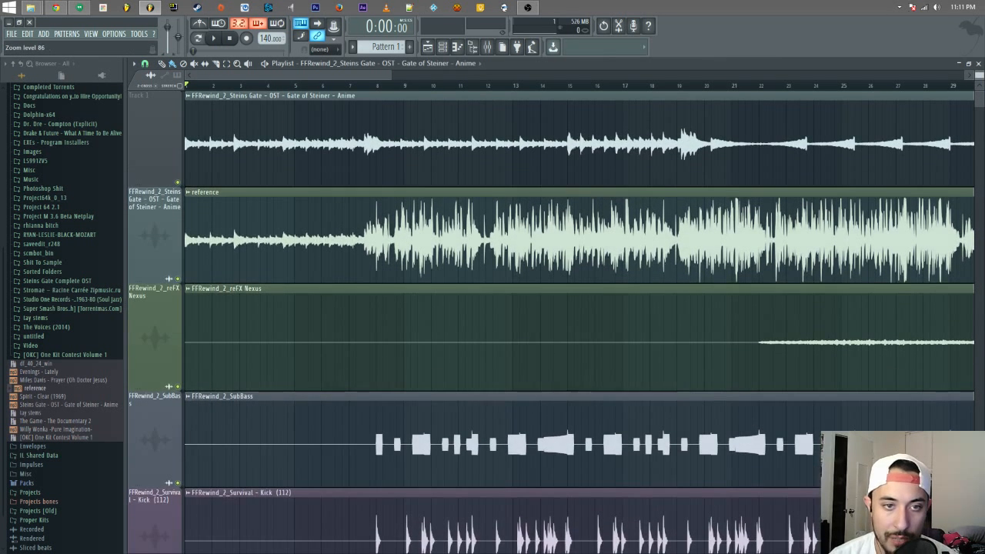
right_click(178, 183)
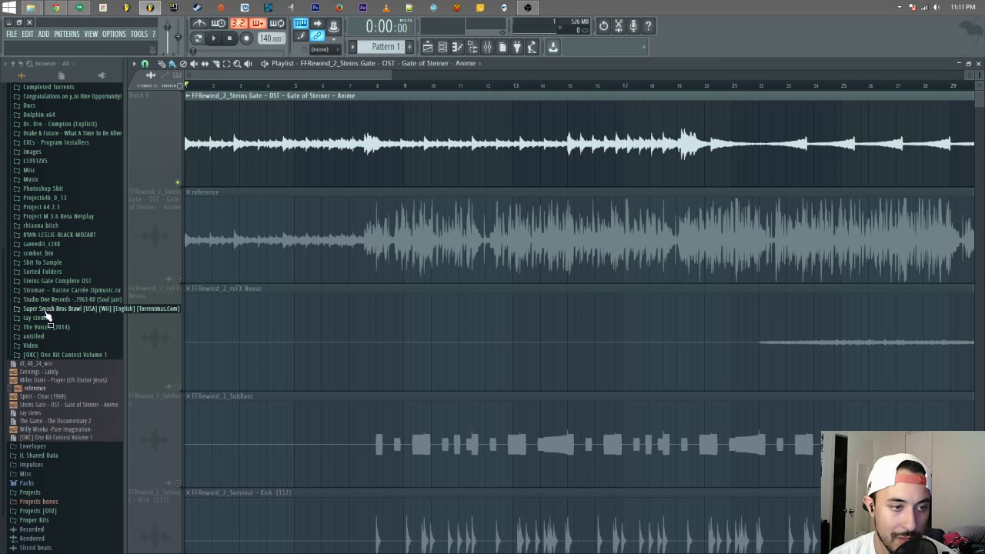
click(37, 317)
scroll(54, 260, down, 3)
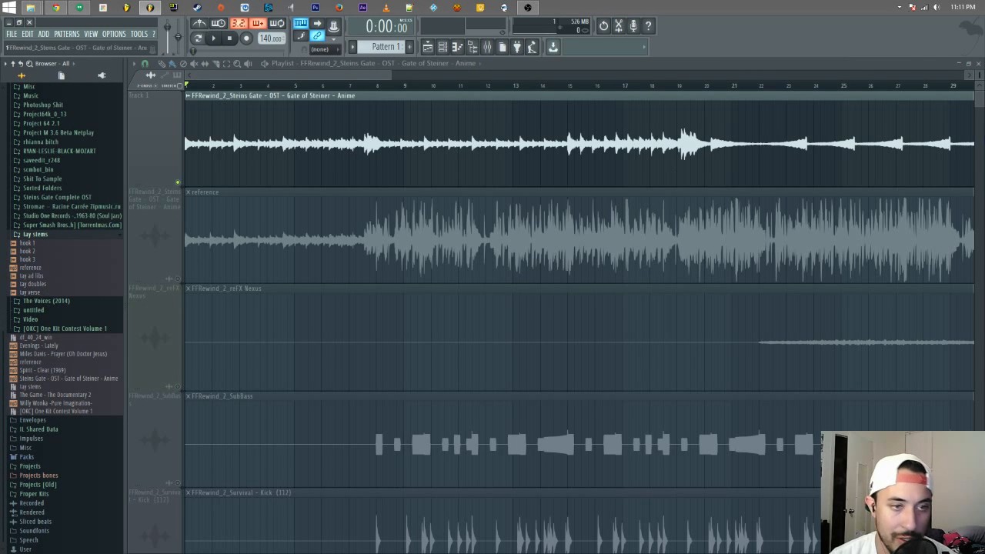
- Insert four empty playlist tracks above the Steins Gate track
mouse_move(979, 75)
mouse_down()
mouse_move(979, 123)
mouse_move(979, 86)
mouse_up()
right_click(155, 345)
click(151, 348)
right_click(152, 98)
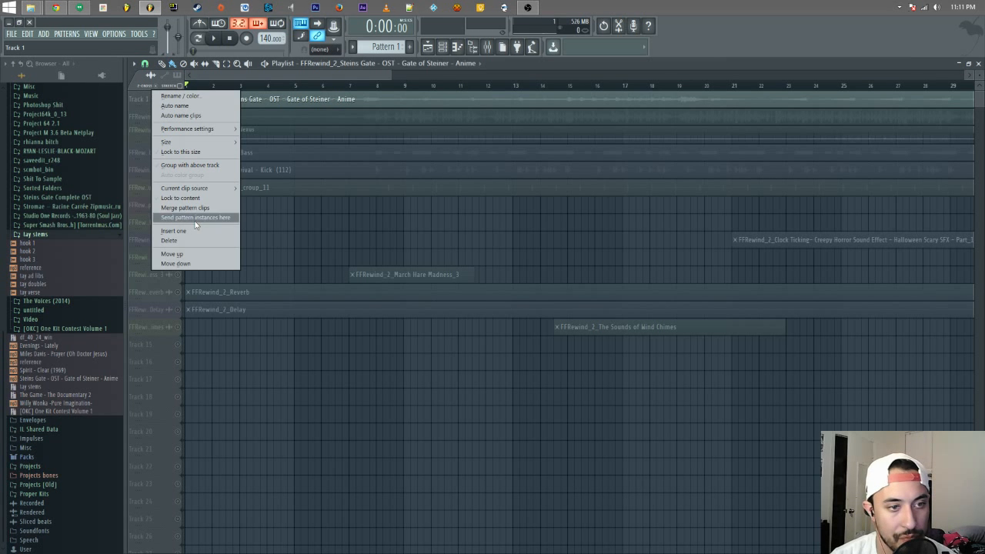
click(173, 231)
right_click(166, 99)
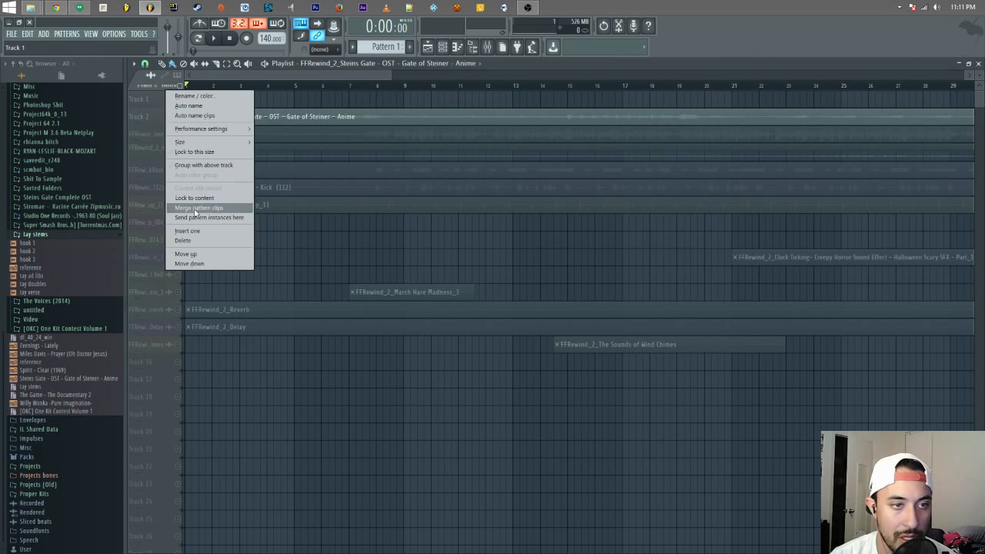
click(173, 211)
right_click(159, 106)
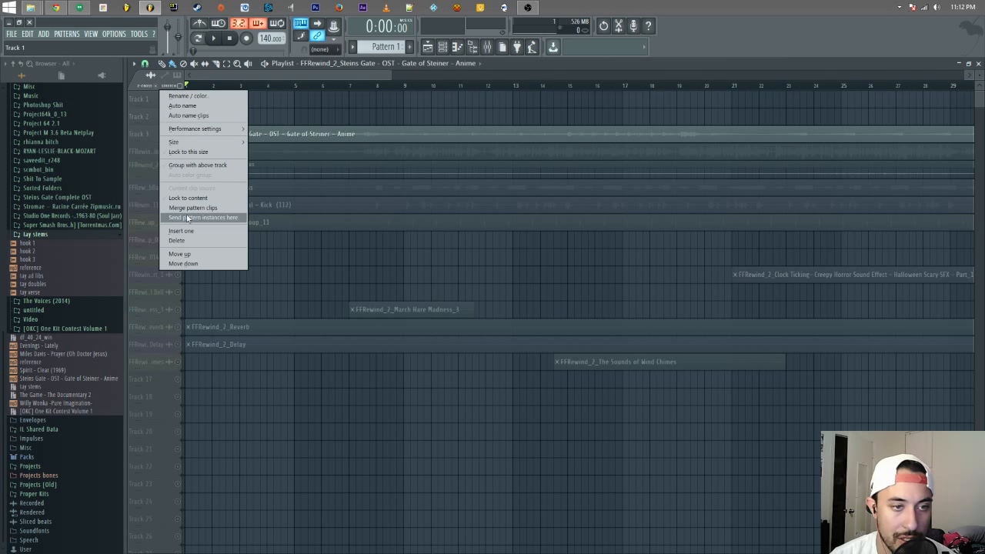
click(173, 231)
right_click(154, 100)
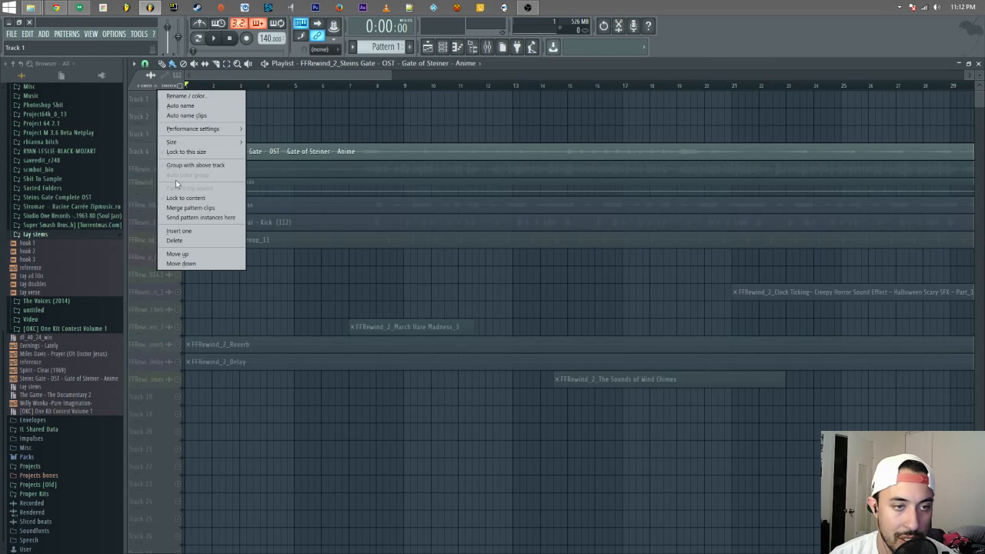
click(173, 231)
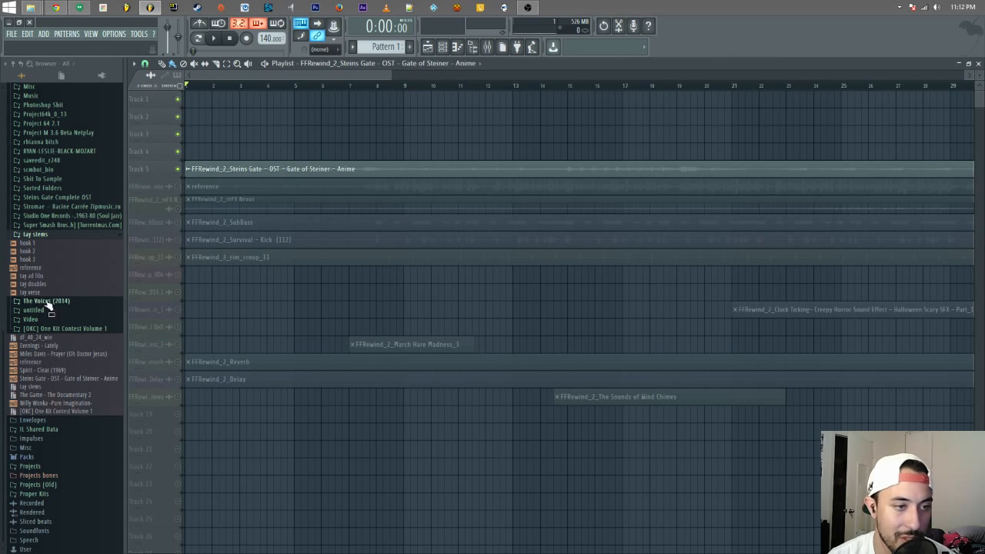
- Load the tay verse, tay doubles and tay ad libs stems onto Tracks 4, 3 and 2 respectively
drag(39, 293, 161, 153)
drag(32, 284, 166, 134)
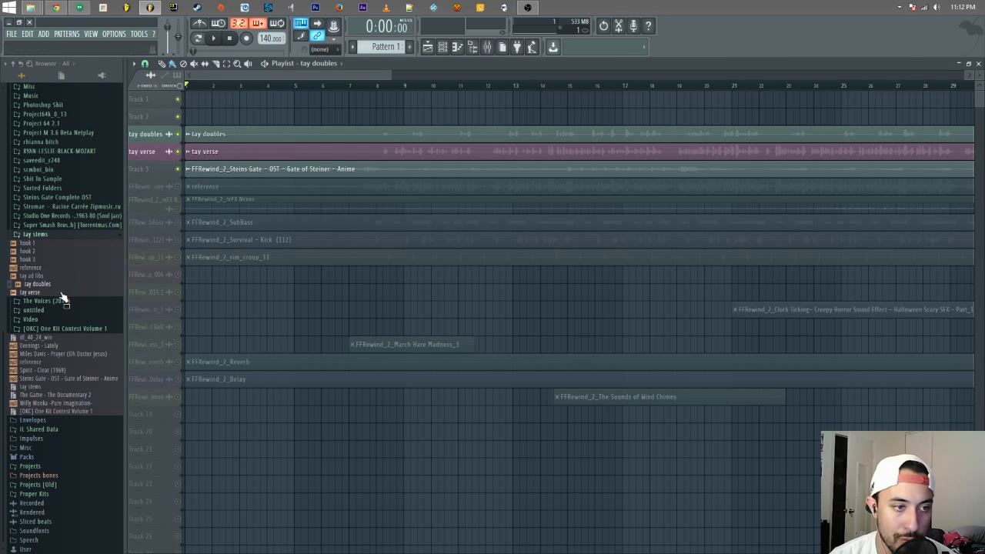
drag(39, 275, 162, 116)
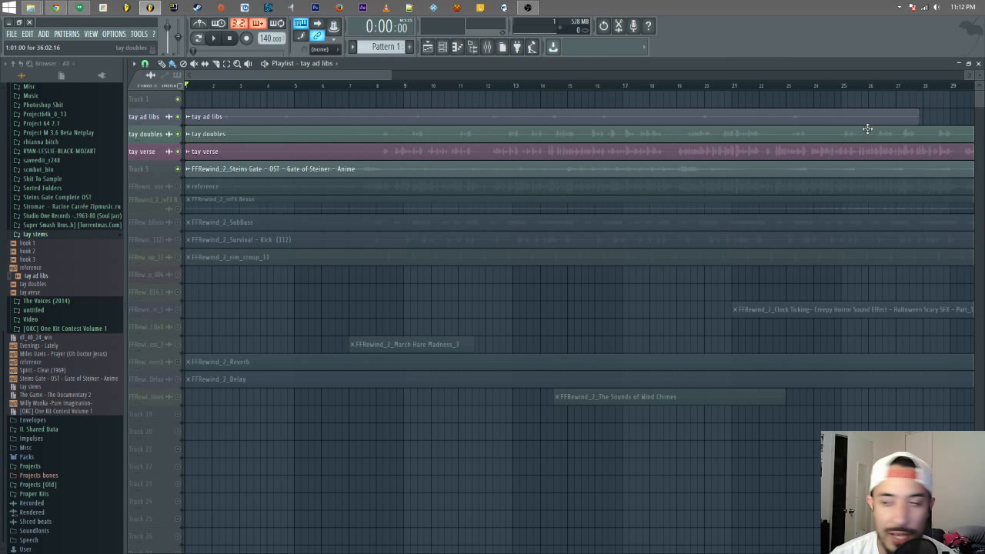
- Unmute the reference track and move it up one position so it sits directly below the tay verse track
drag(414, 118, 184, 211)
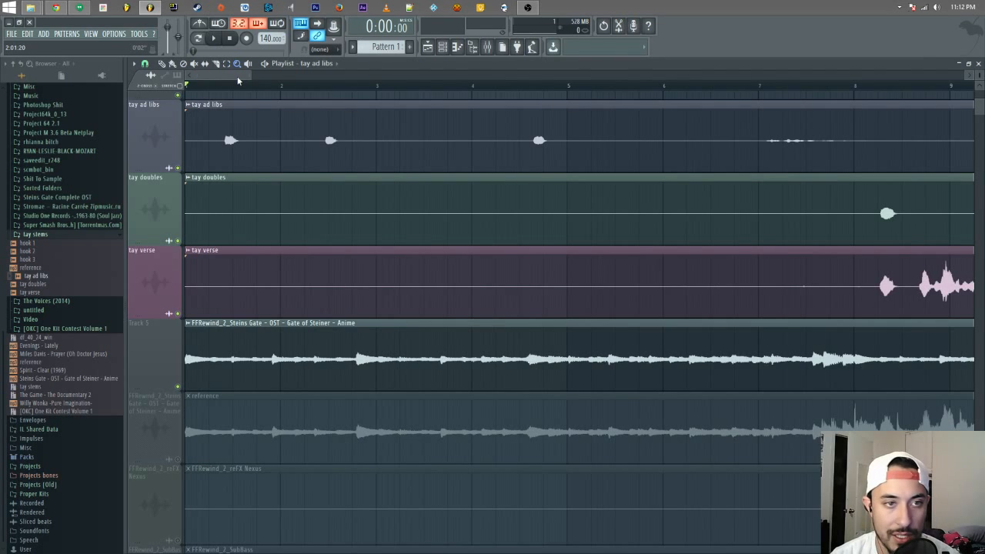
drag(250, 74, 620, 121)
scroll(318, 356, down, 2)
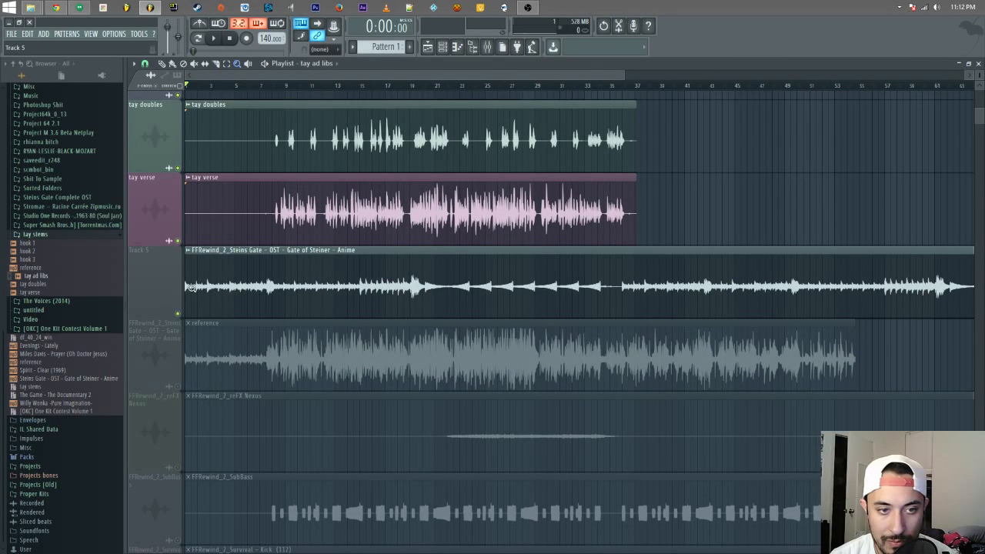
scroll(308, 161, up, 3)
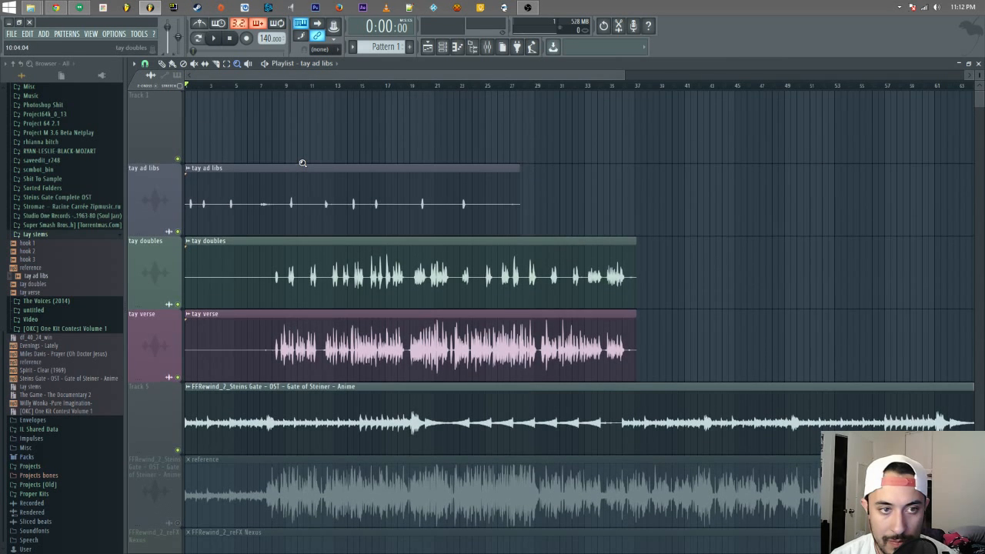
scroll(303, 163, down, 3)
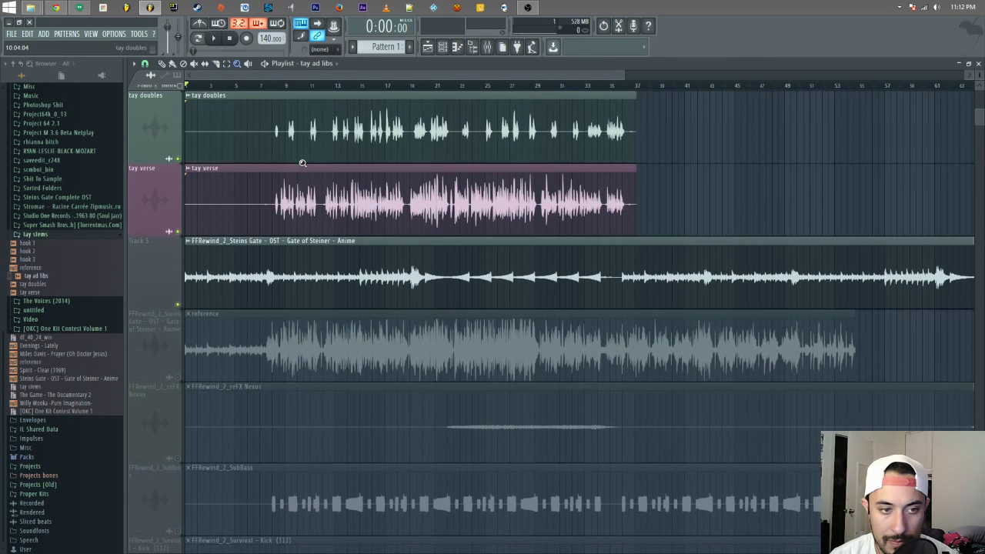
drag(596, 73, 756, 74)
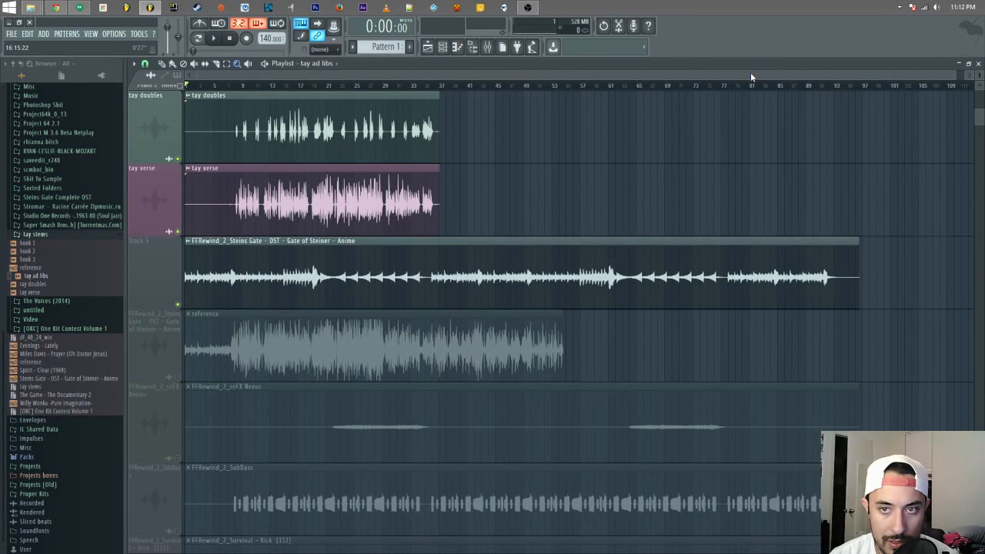
click(179, 379)
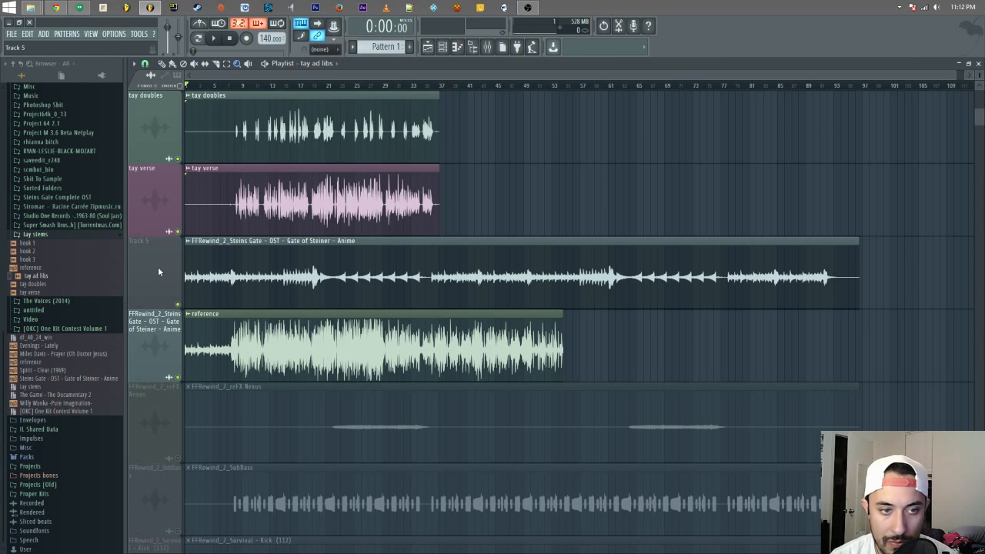
drag(150, 348, 146, 325)
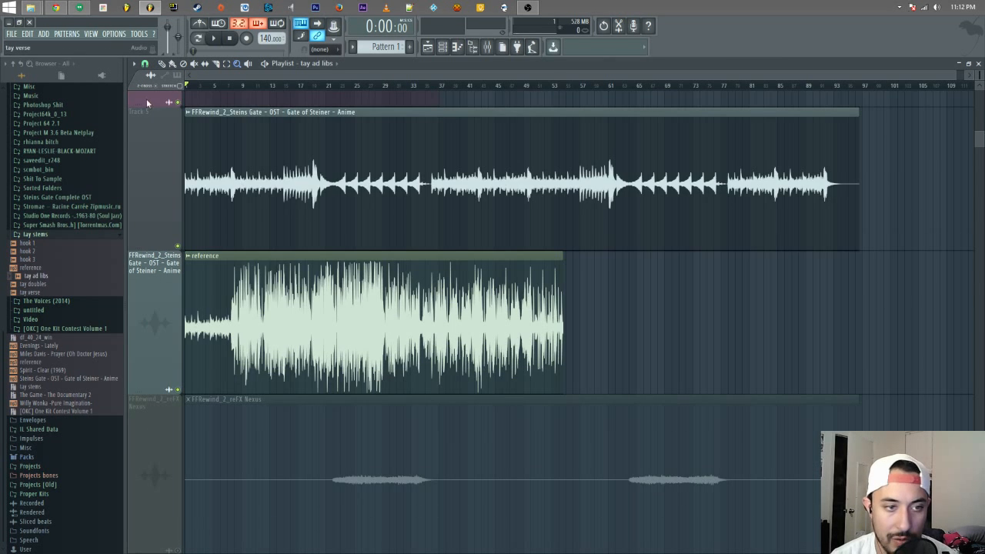
right_click(155, 261)
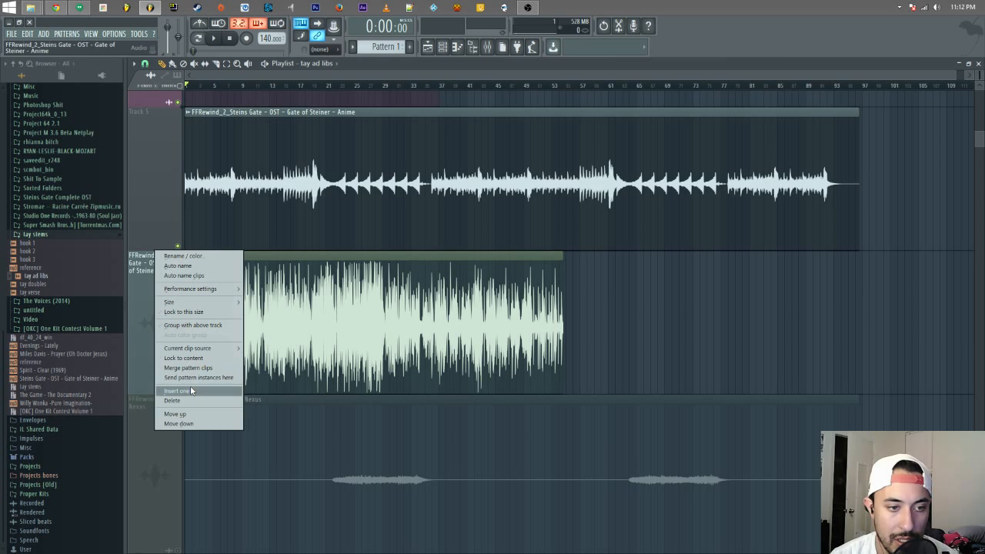
click(175, 414)
- Examine the tay ad libs, doubles and verse waveforms against the reference up close around bar 8, where the vocals begin
scroll(158, 284, up, 2)
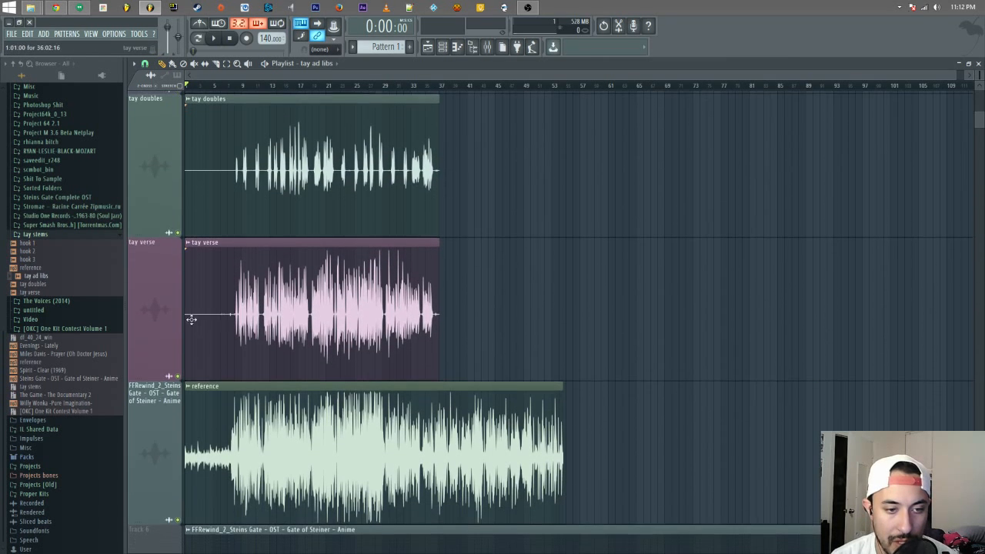
drag(370, 224, 171, 372)
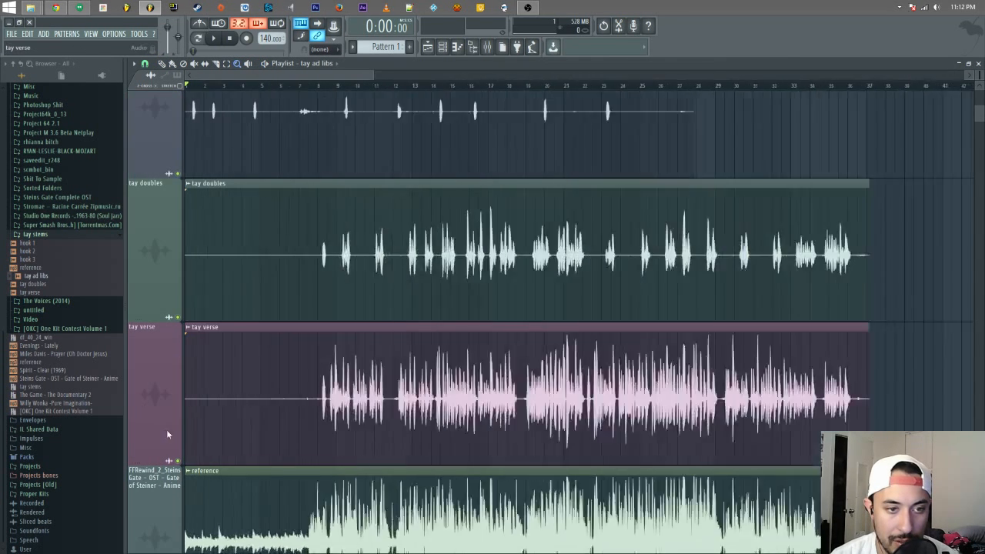
scroll(437, 262, down, 3)
scroll(438, 259, up, 1)
scroll(437, 259, up, 3)
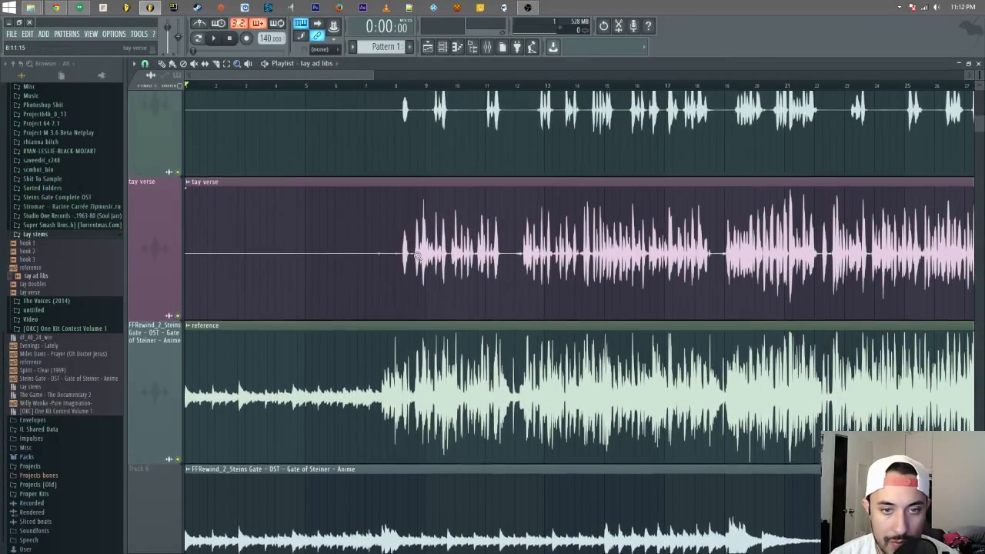
scroll(229, 312, down, 5)
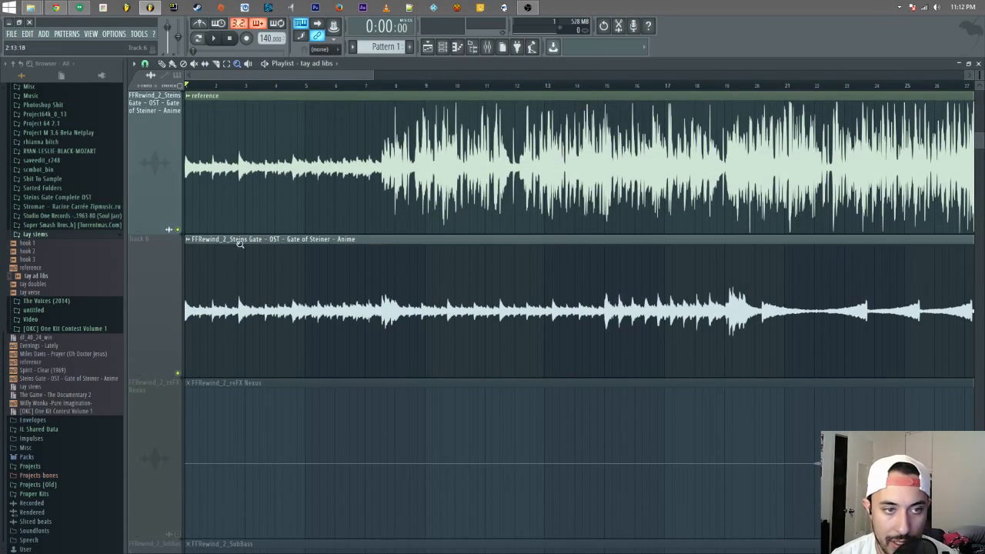
scroll(254, 224, up, 4)
scroll(375, 122, up, 1)
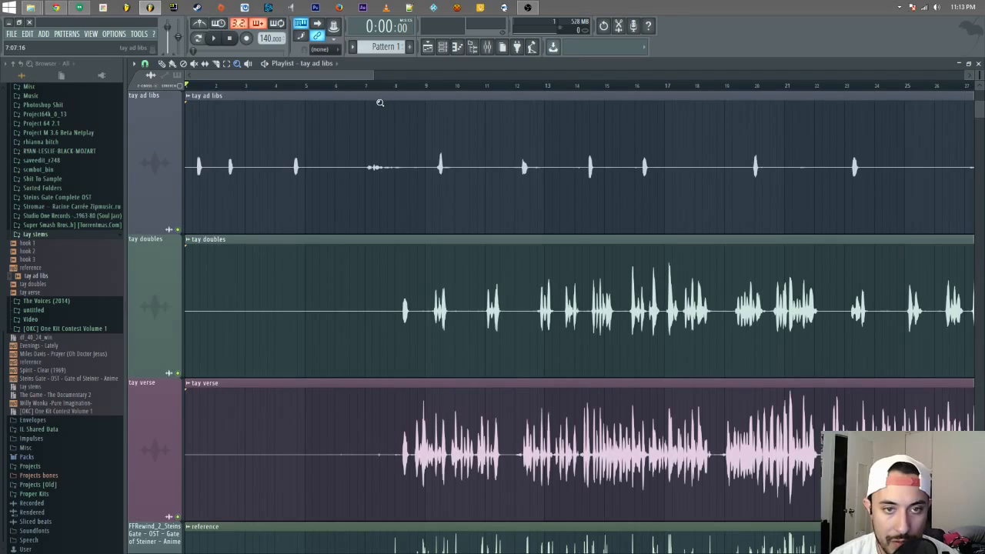
drag(373, 76, 370, 406)
drag(378, 309, 425, 439)
scroll(424, 439, down, 10)
scroll(426, 370, up, 1)
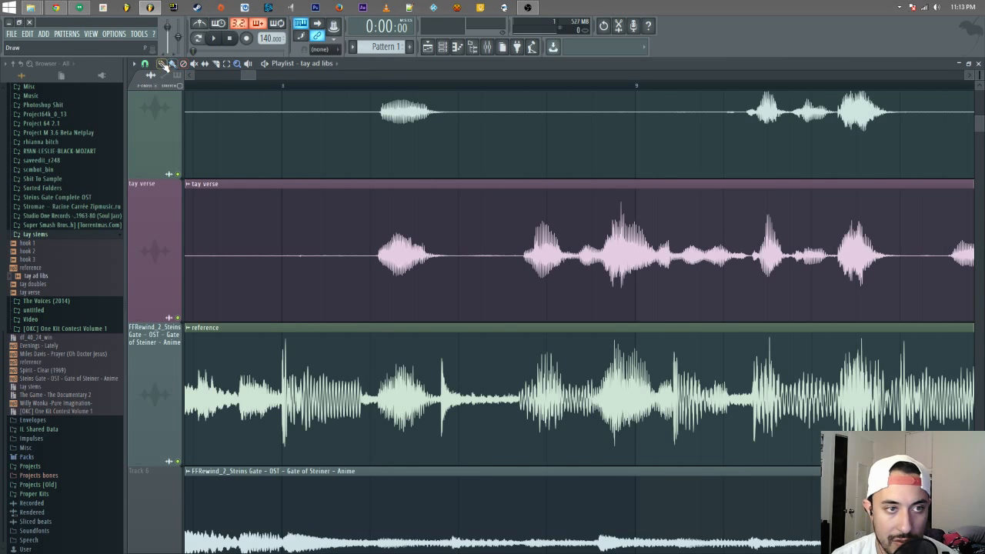
- Play the song from bar 8 to hear whether the vocal stems line up with the reference
click(282, 85)
key(space)
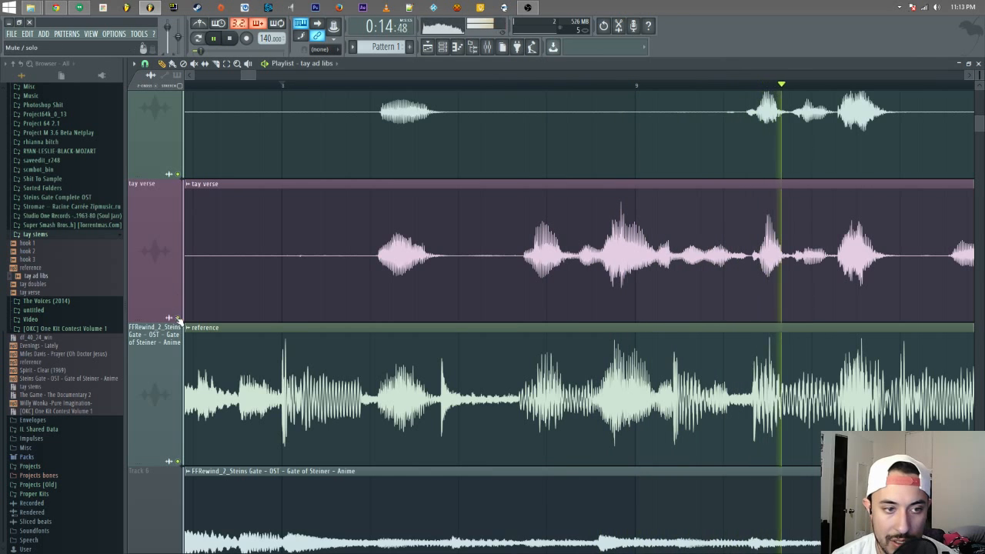
key(space)
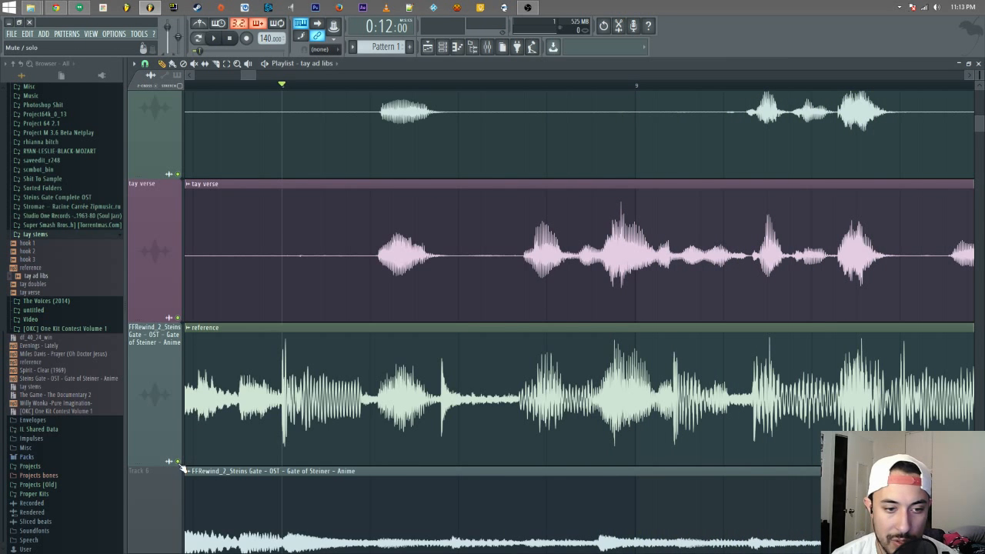
- Mute the reference track and play the three vocal stems without it from bar 8
click(179, 463)
scroll(180, 468, down, 1)
click(179, 462)
key(space)
scroll(186, 320, up, 3)
scroll(186, 322, down, 3)
scroll(193, 321, up, 2)
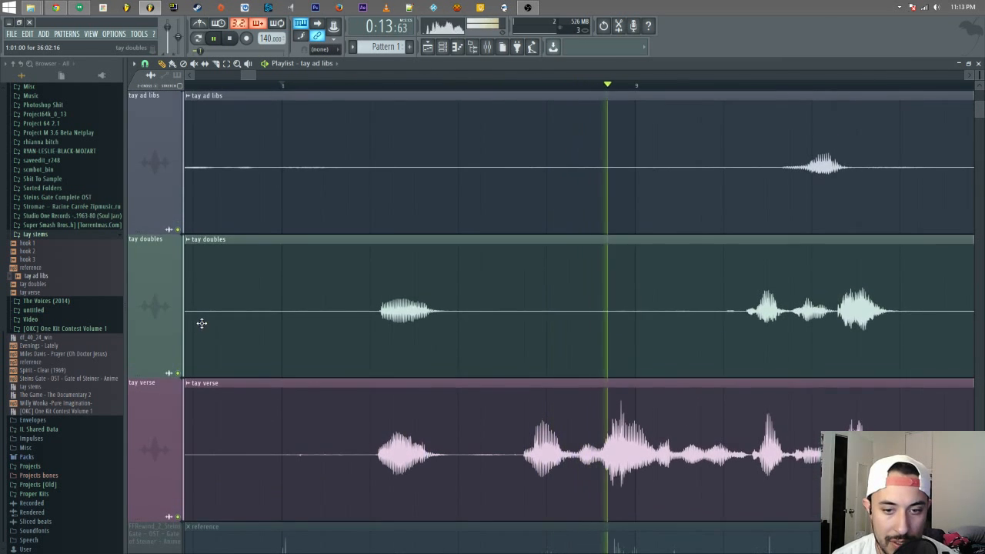
scroll(198, 324, down, 2)
scroll(201, 324, up, 1)
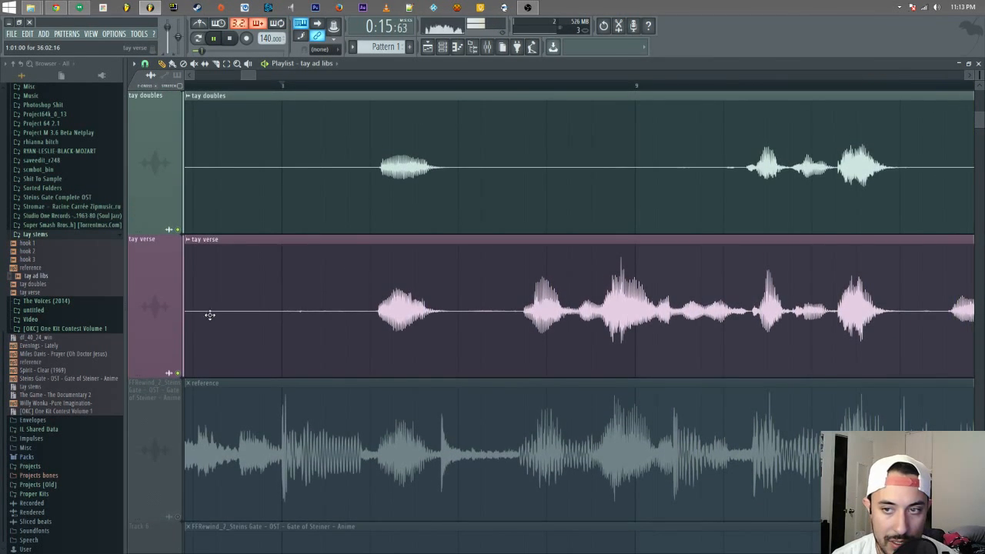
- Examine the ad libs, doubles and verse waveforms across bars 9 to 22 during playback, and stop the song
scroll(212, 314, up, 2)
scroll(343, 163, down, 1)
click(281, 75)
drag(257, 76, 342, 96)
scroll(318, 264, down, 2)
scroll(319, 263, up, 2)
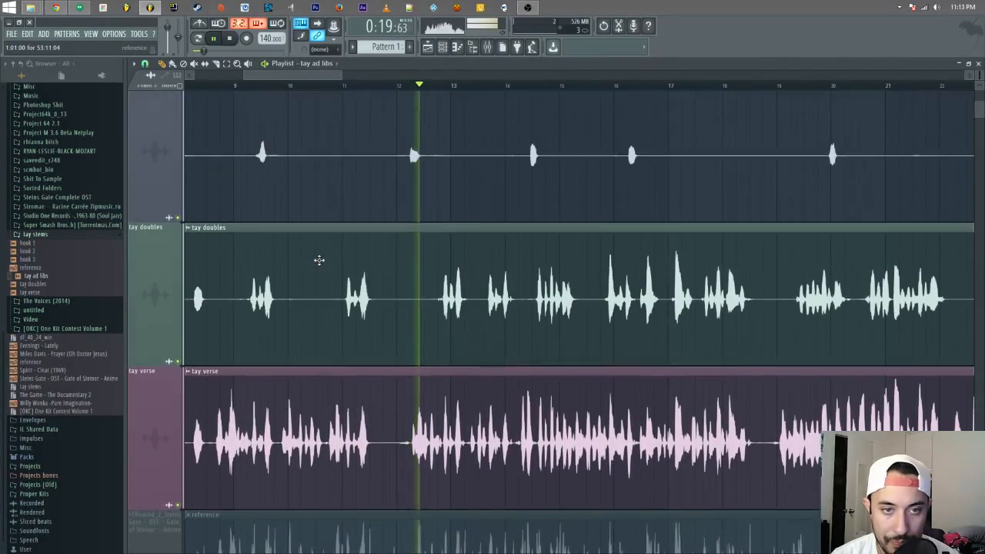
scroll(319, 261, down, 1)
scroll(319, 259, up, 2)
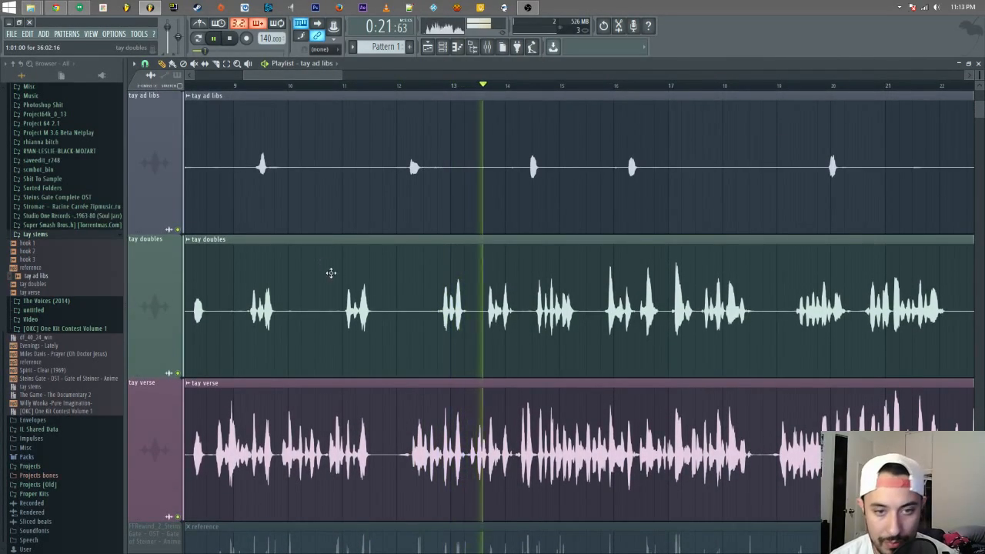
scroll(331, 273, down, 1)
key(space)
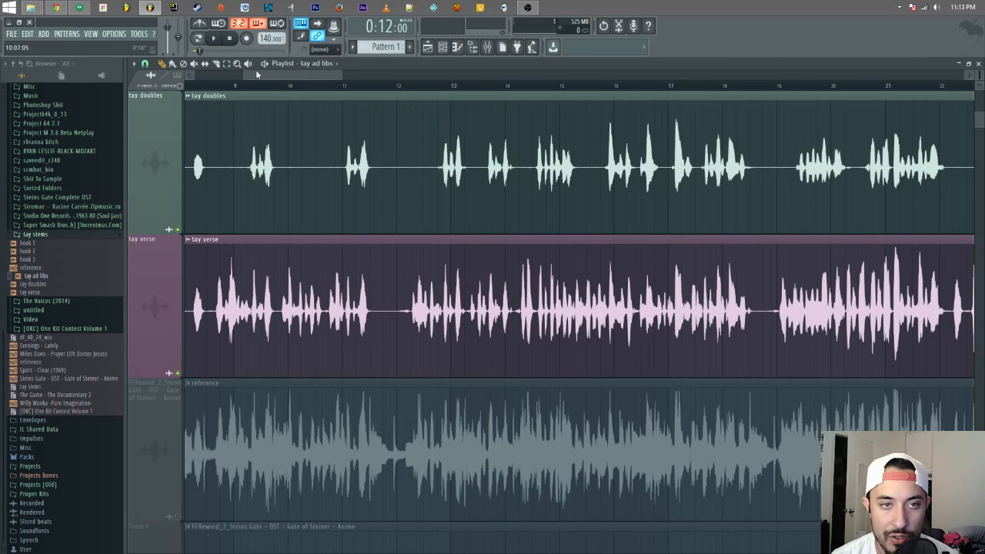
- Unmute the reference, mute the tay verse and tay doubles tracks, and play from bar 8
drag(283, 75, 224, 76)
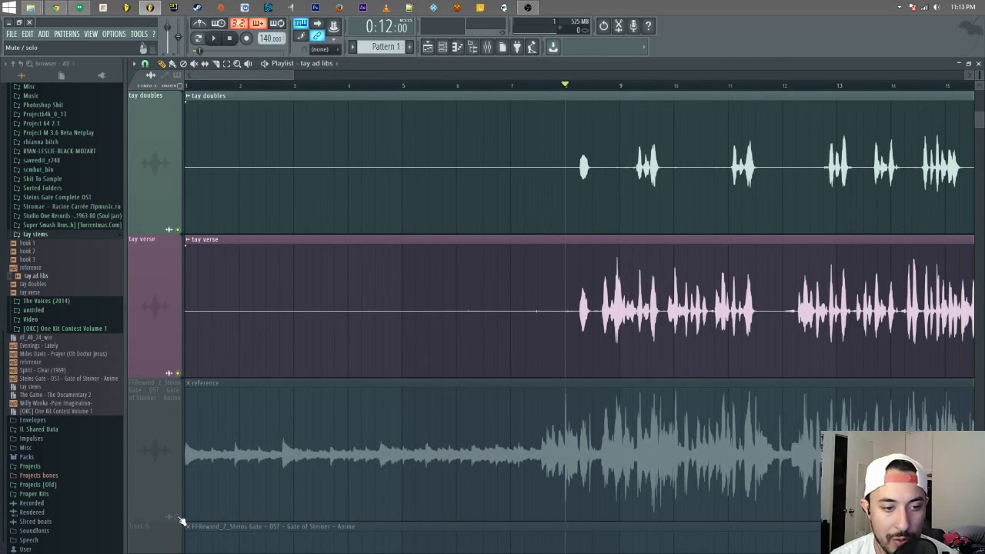
click(177, 373)
click(178, 229)
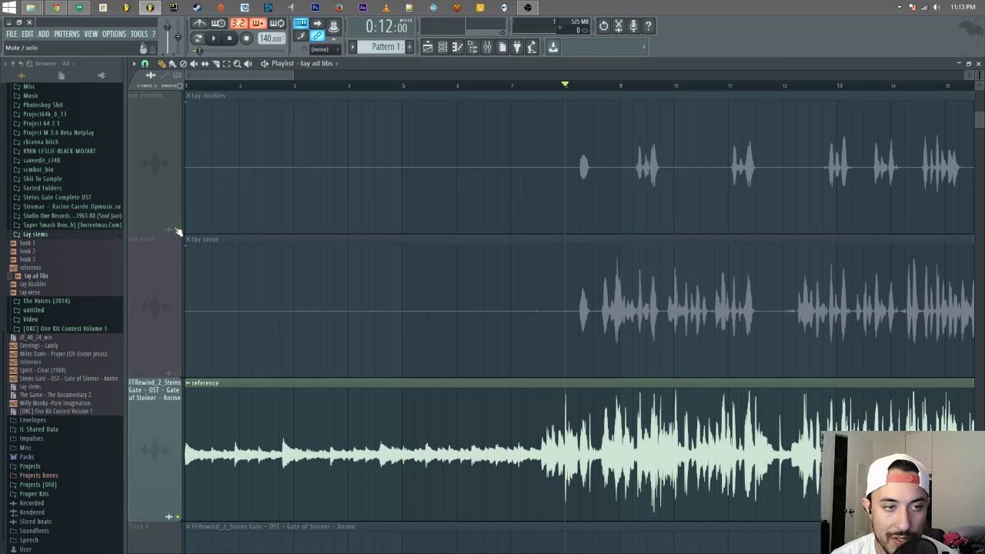
key(space)
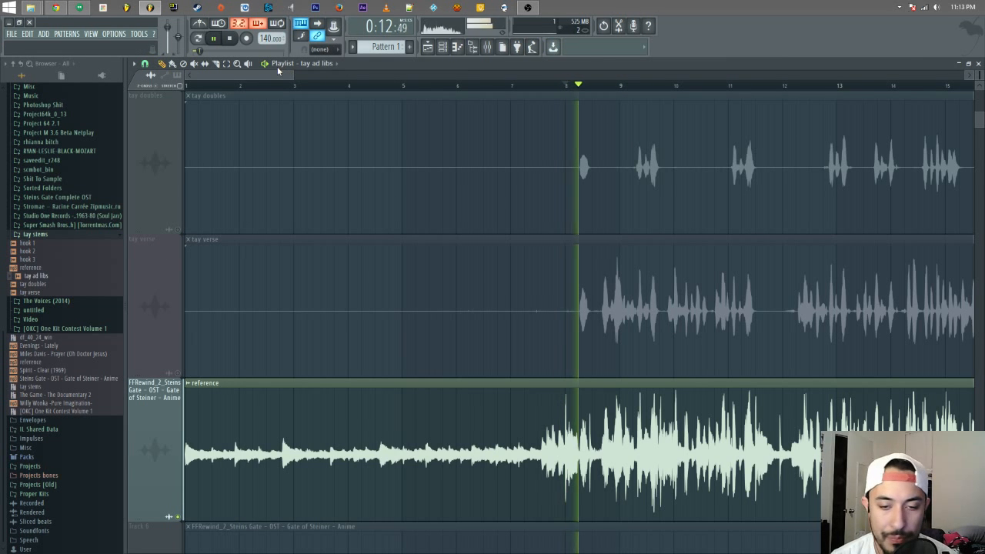
drag(291, 76, 337, 75)
click(238, 64)
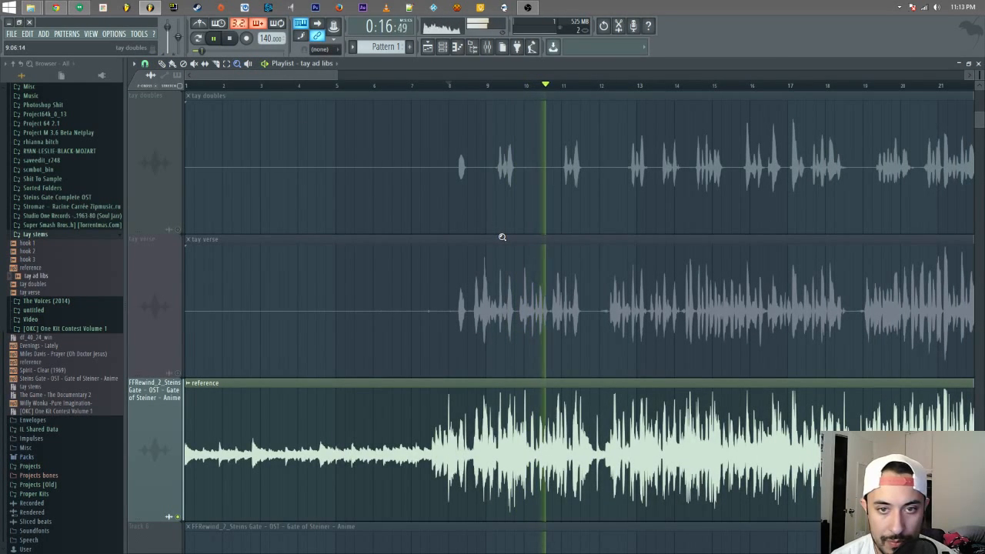
key(space)
- Unmute the tay verse track and play it with the reference around bar 11 to compare their timing
drag(522, 238, 609, 518)
drag(409, 180, 582, 464)
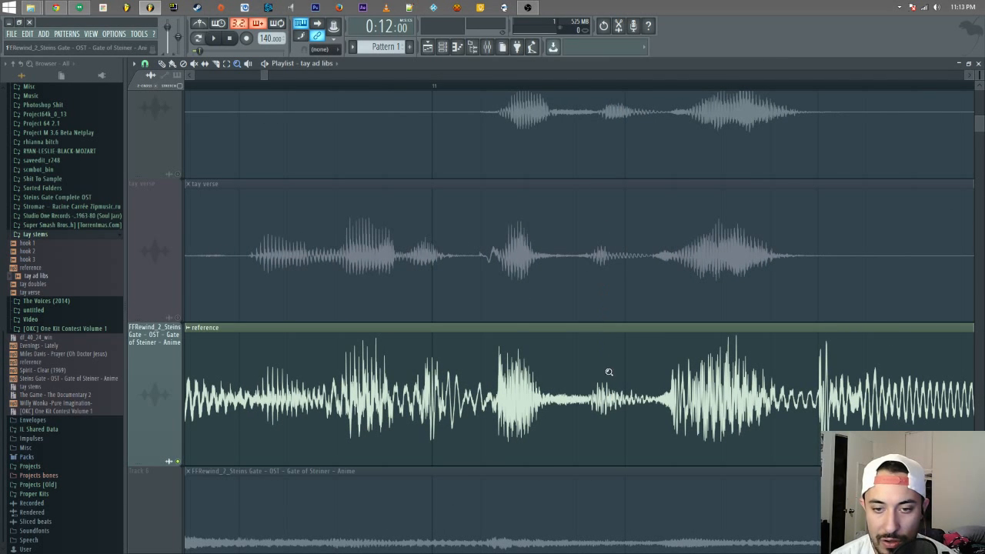
click(177, 317)
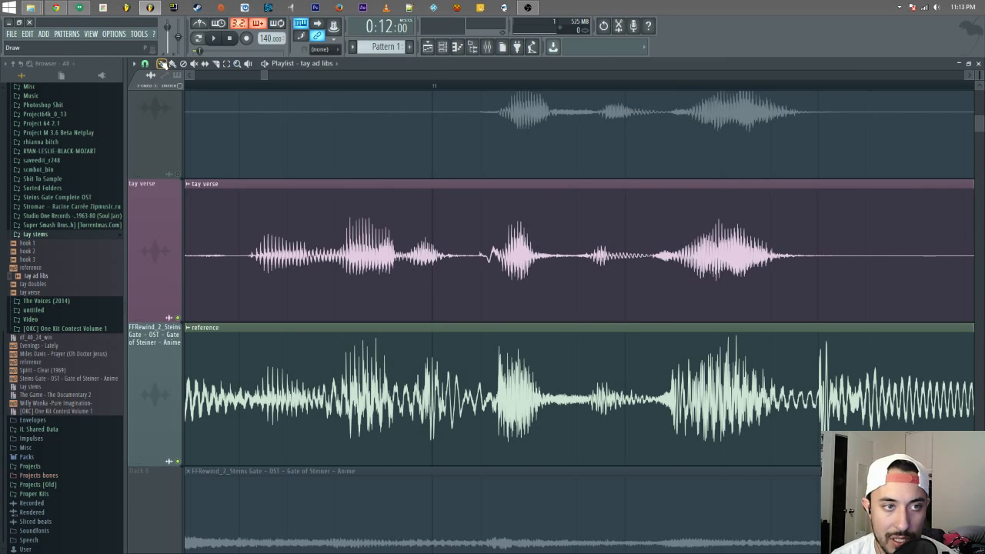
key(space)
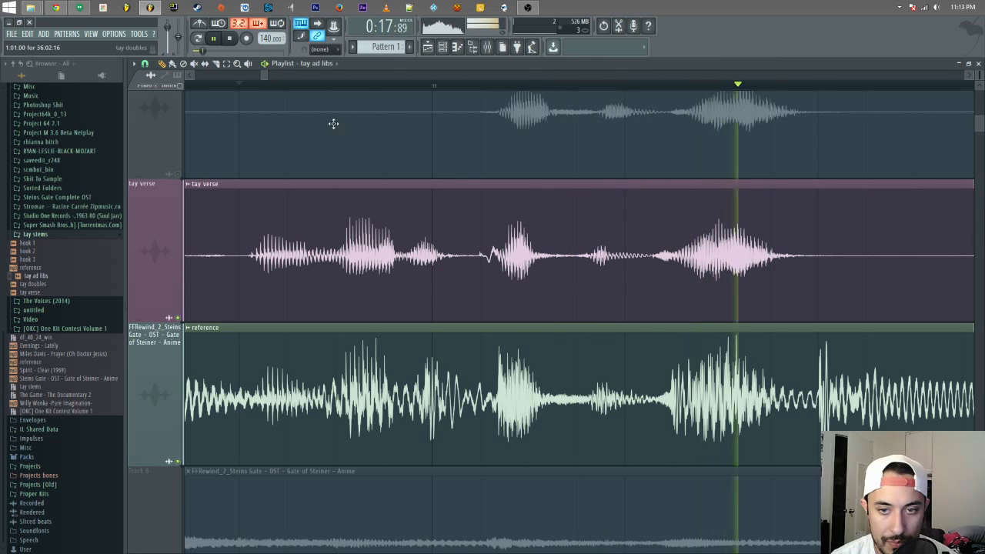
click(577, 84)
key(space)
key(space)
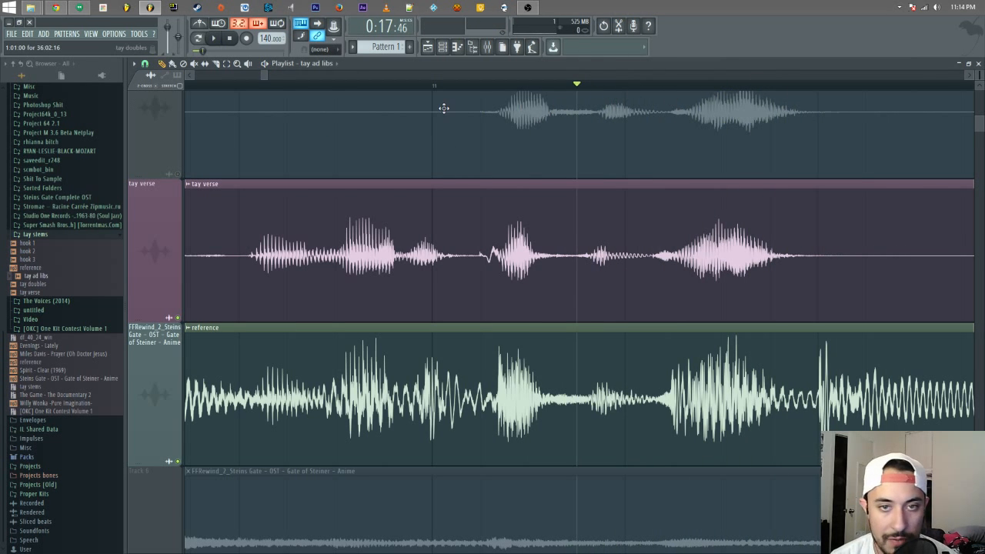
- Unmute the tay doubles track and play it with the verse and reference from bar 11
click(178, 174)
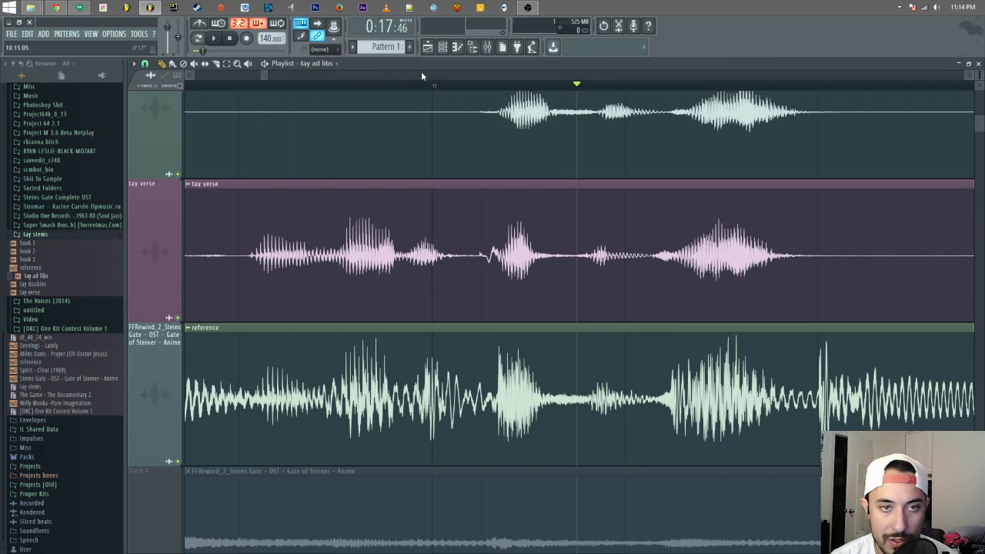
click(458, 86)
key(space)
key(space)
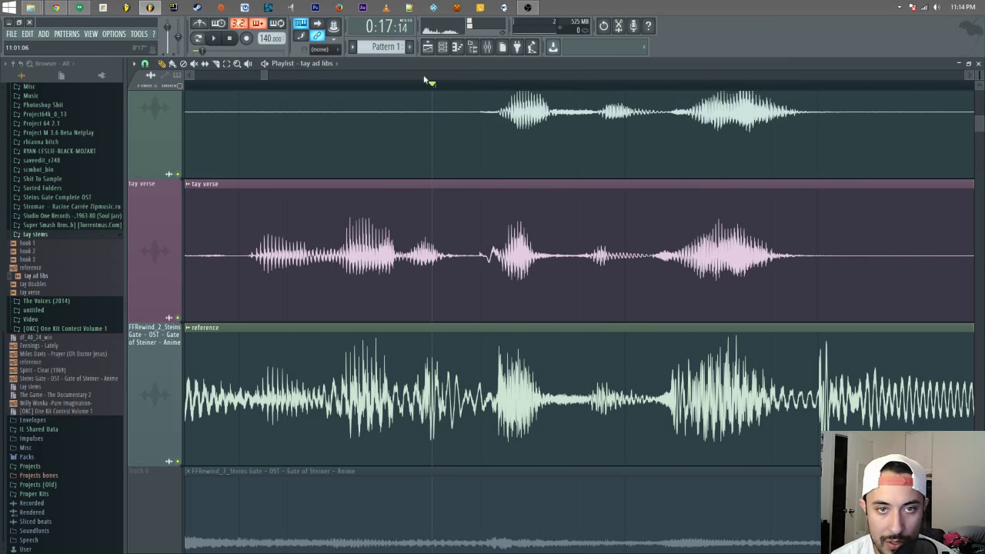
- Examine the doubles and verse waveforms against the reference up close between bars 9 and 11
scroll(272, 80, down, 3)
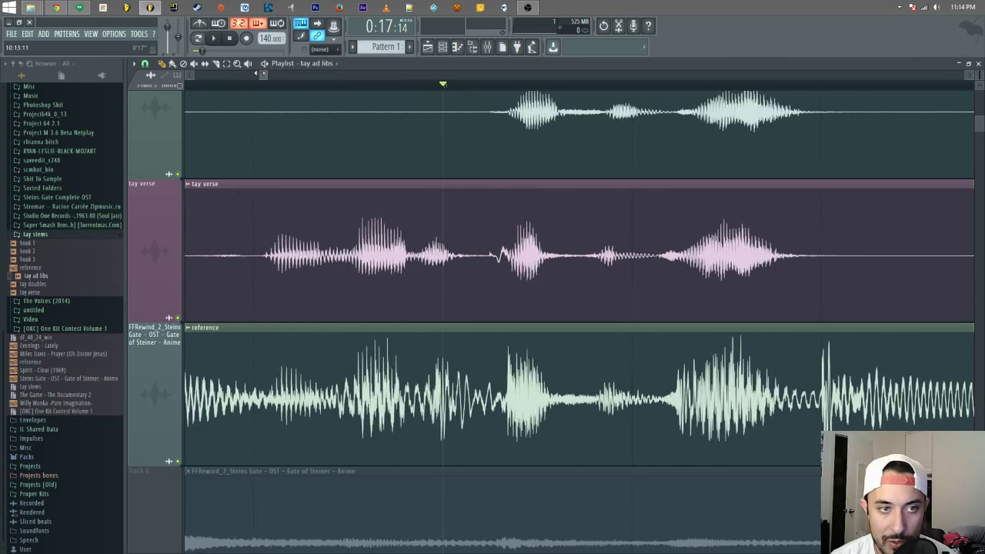
scroll(259, 77, up, 3)
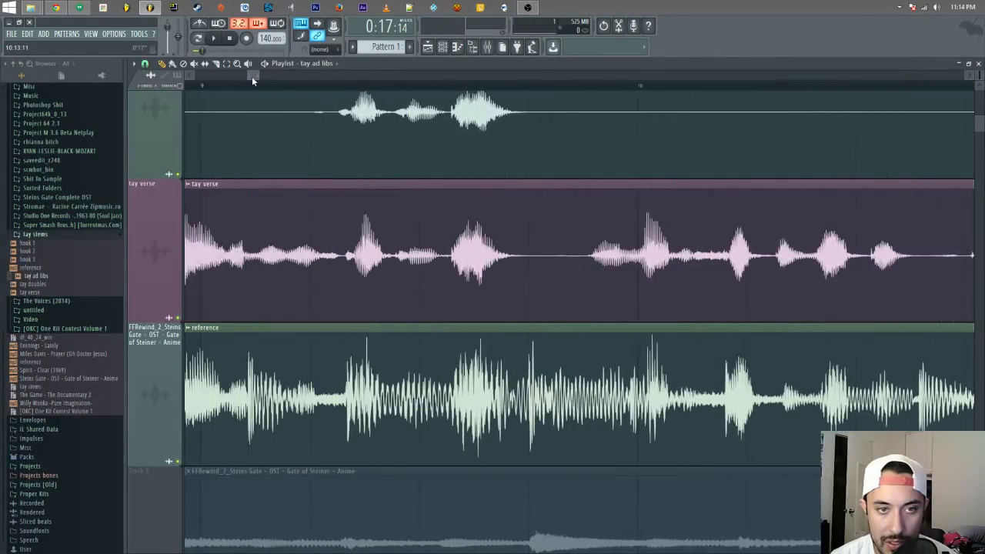
click(237, 64)
drag(471, 135, 715, 216)
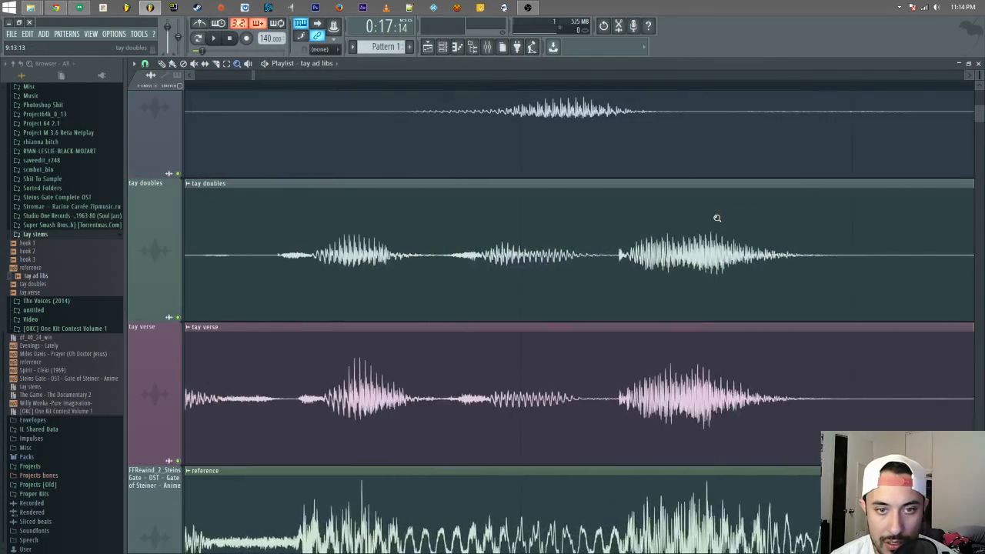
click(190, 76)
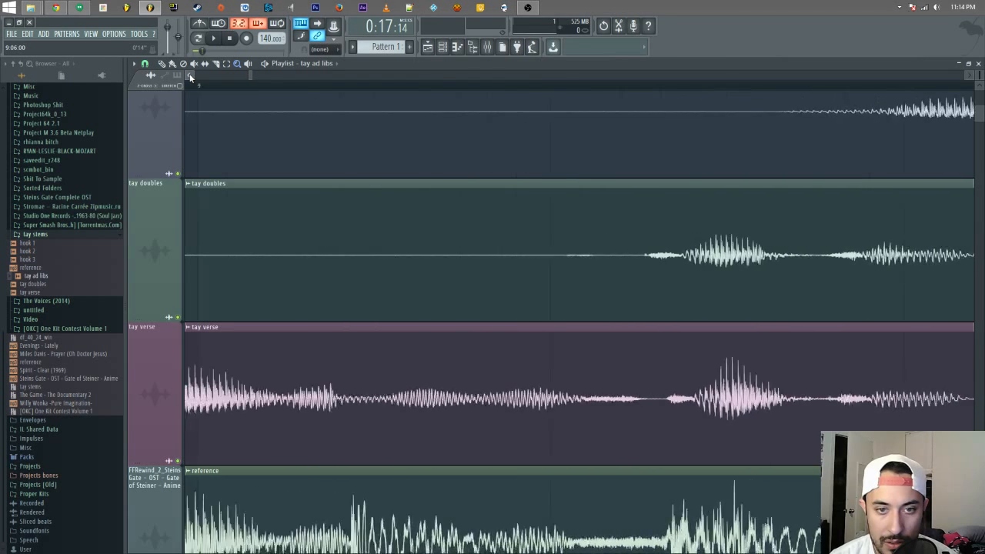
click(973, 76)
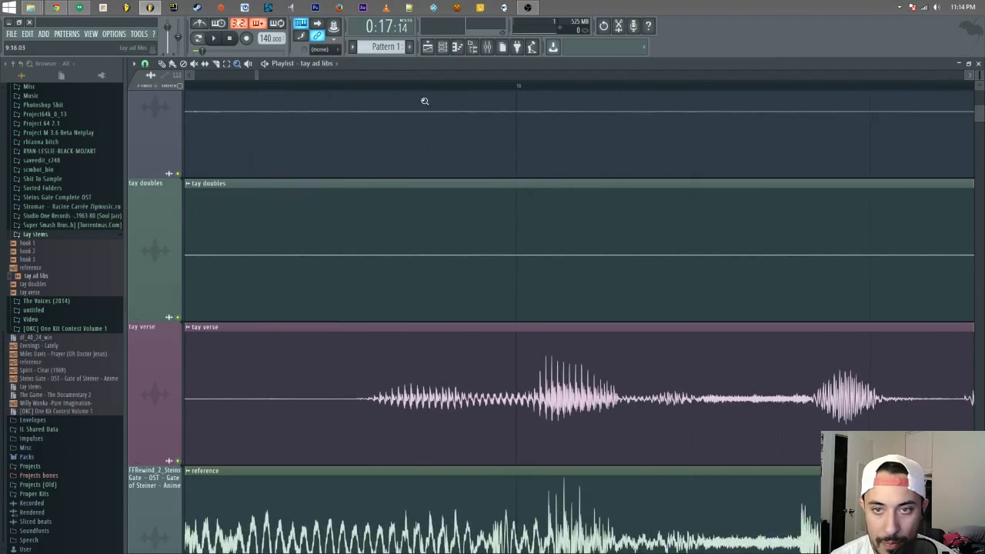
drag(257, 73, 324, 79)
drag(285, 237, 363, 402)
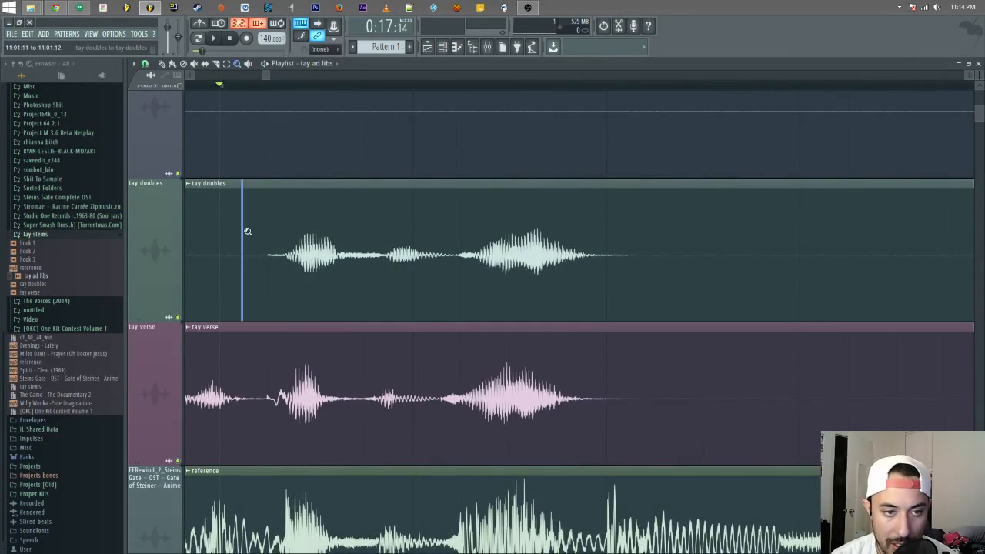
drag(244, 228, 360, 366)
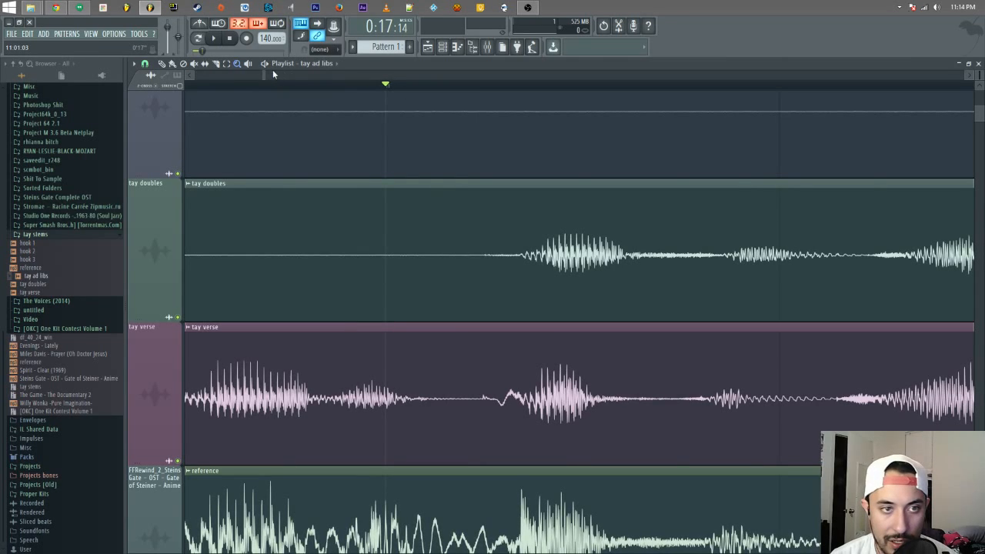
drag(354, 220, 493, 370)
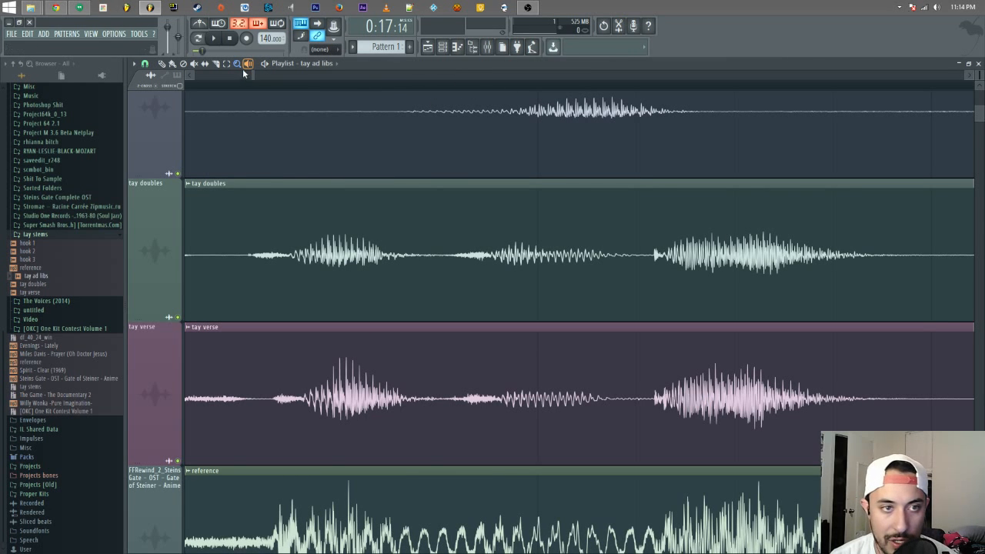
- Play the vocal stems with the reference from around bar 27 to check the alignment further into the song
drag(252, 75, 193, 76)
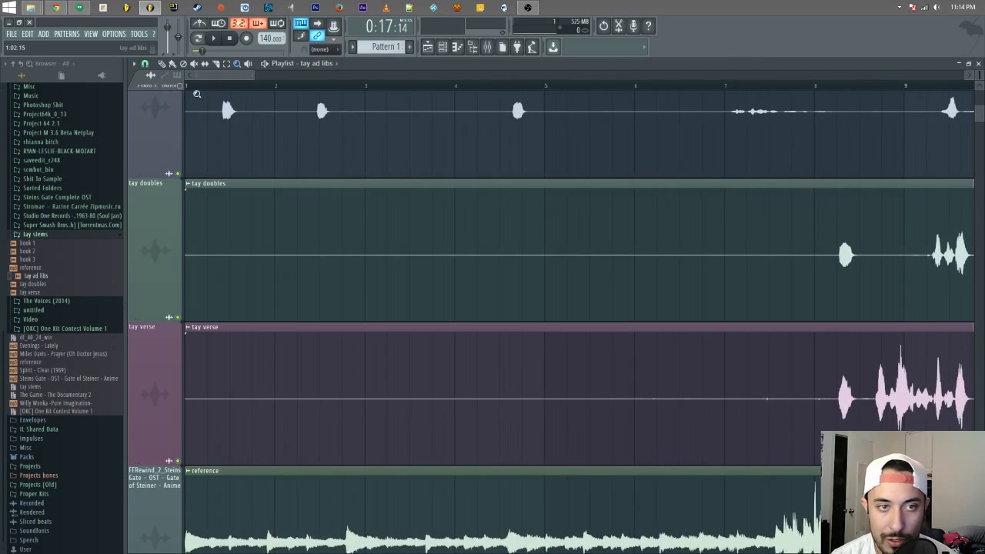
drag(254, 75, 543, 75)
drag(979, 75, 979, 76)
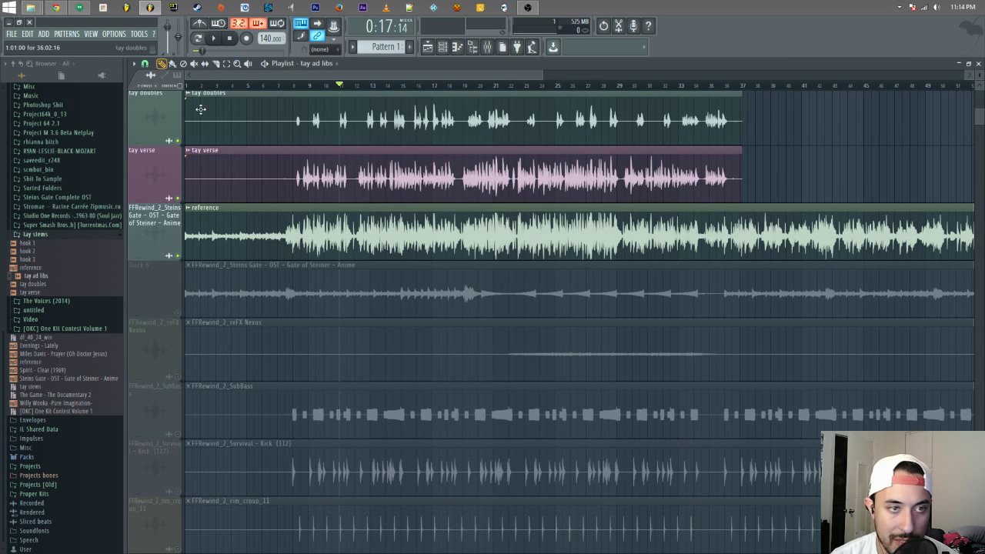
click(593, 83)
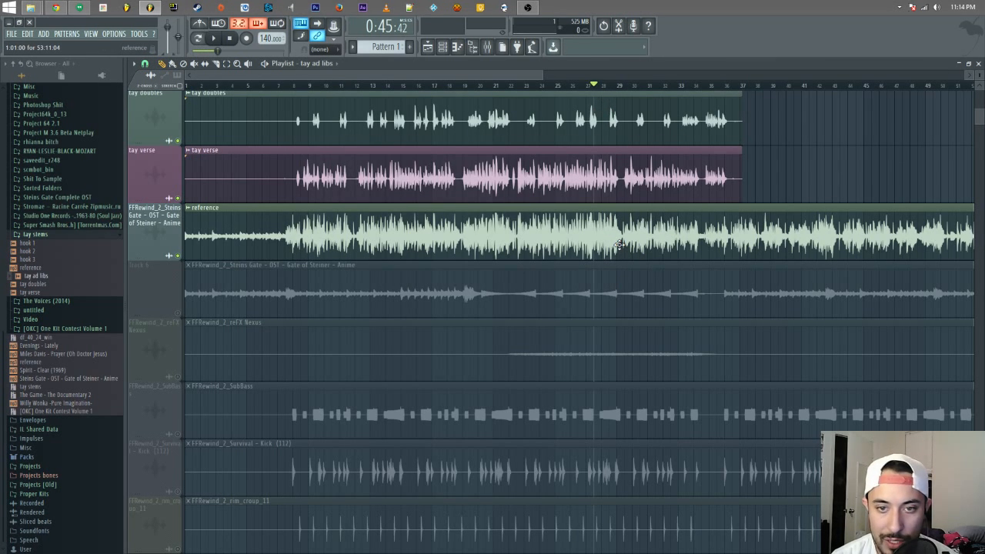
key(space)
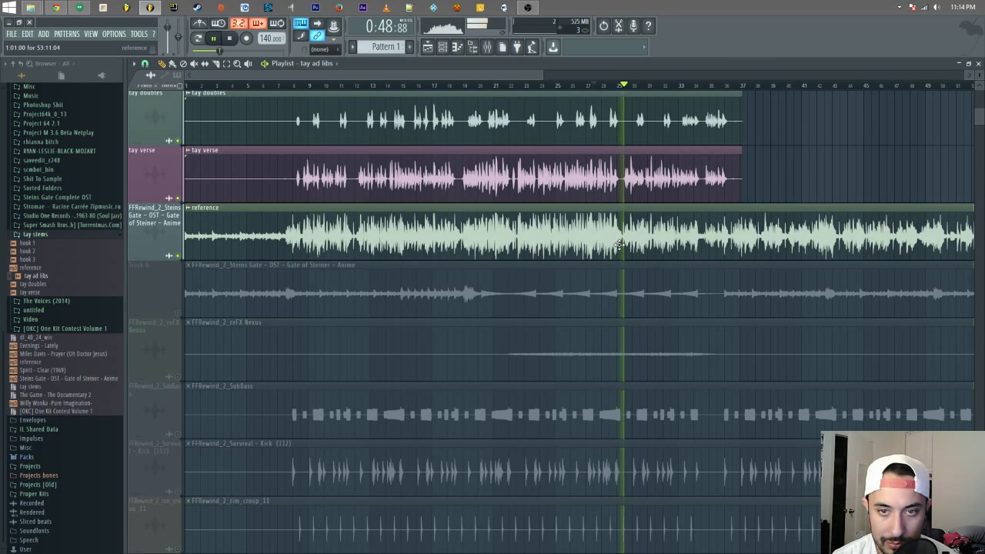
key(space)
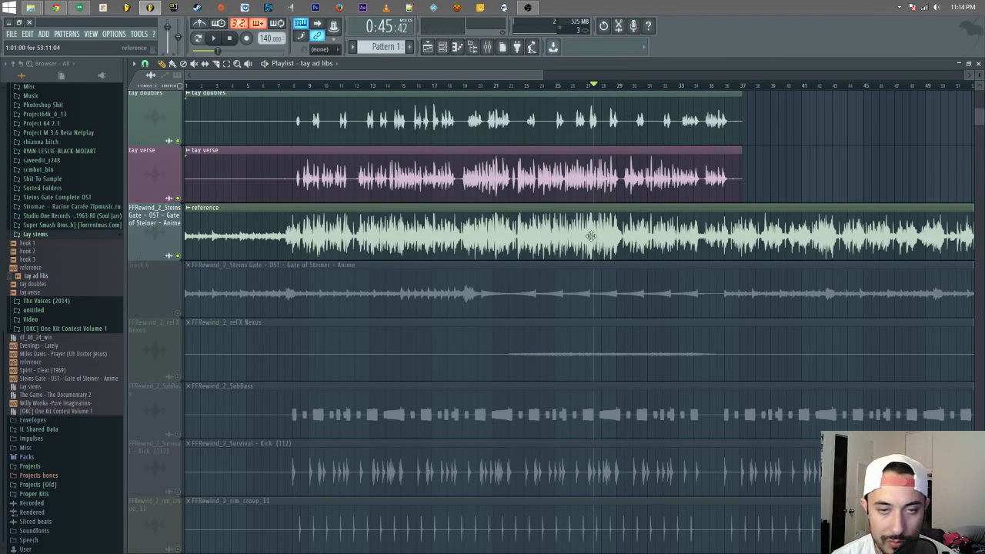
- Mute the reference track and play only the vocal stems from around bar 27
click(178, 255)
key(space)
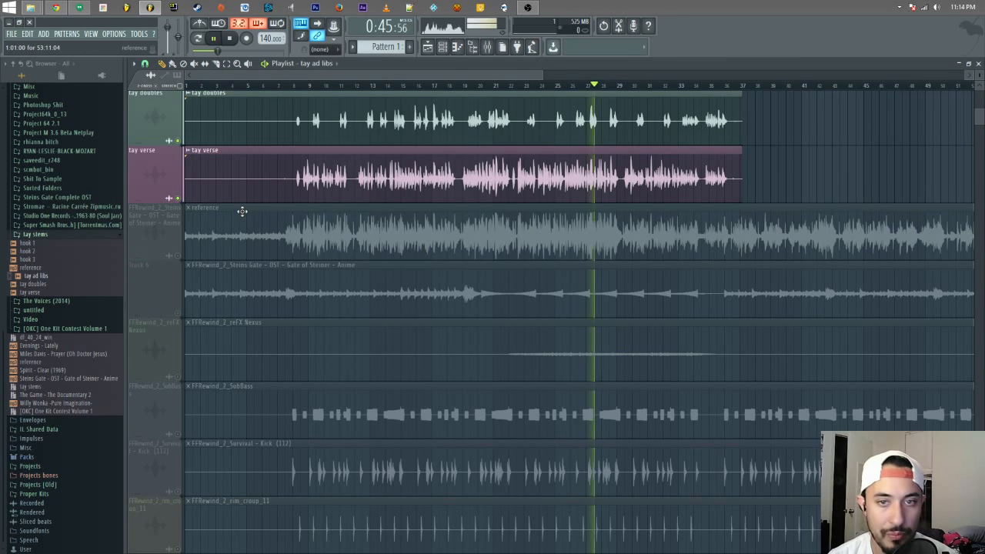
key(space)
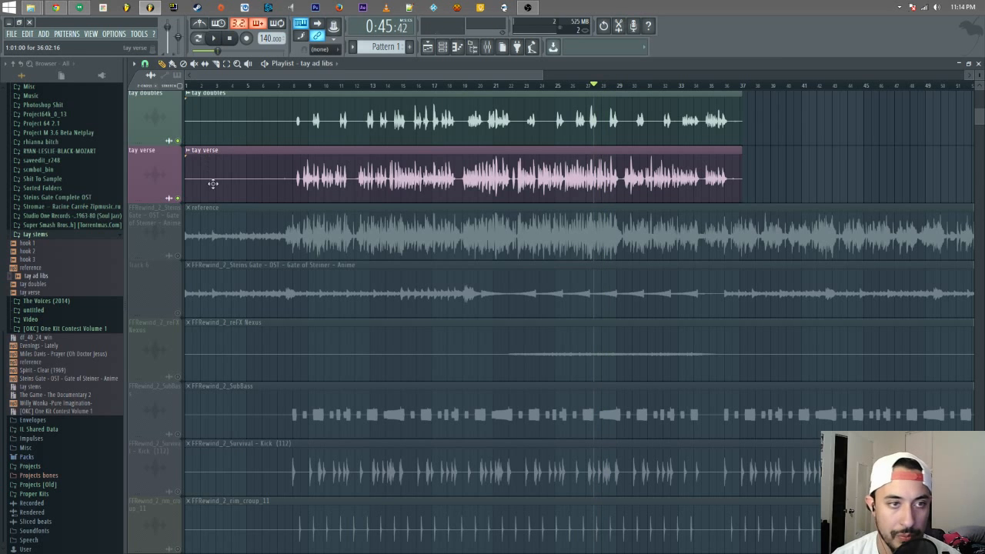
- Route the tay verse clip to mixer track 16 and the tay doubles clip to mixer track 17
double_click(235, 178)
click(455, 181)
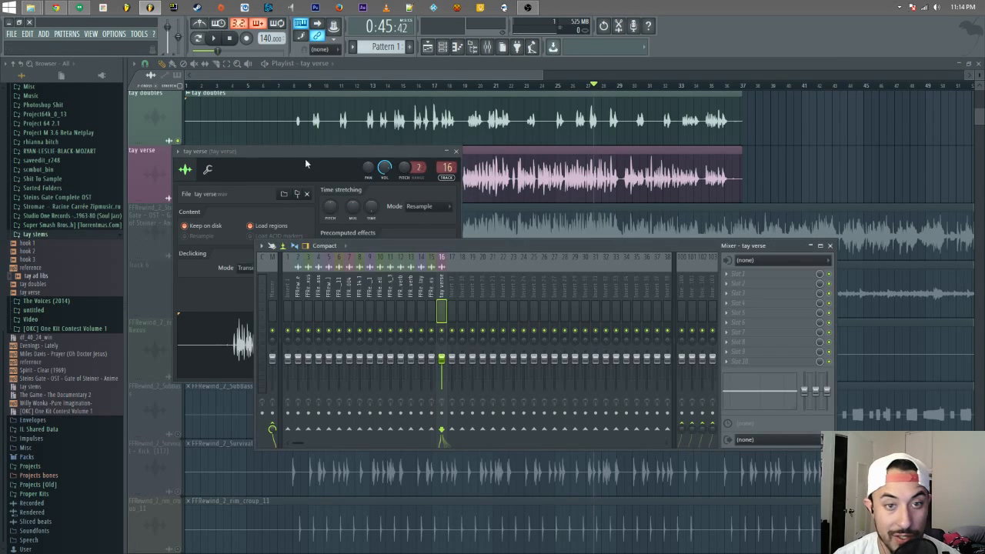
click(266, 128)
double_click(265, 128)
click(461, 185)
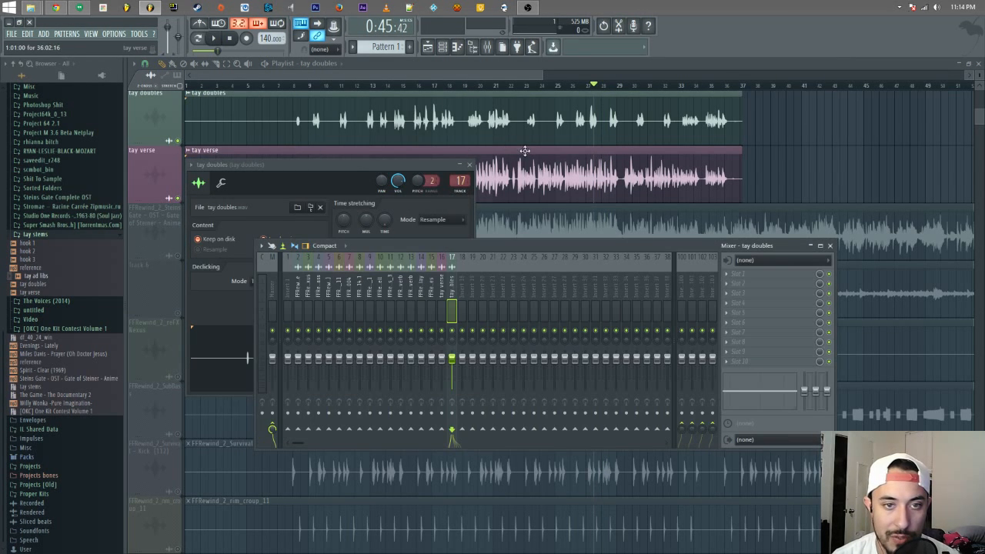
- Route the tay ad libs clip to its own mixer track and mute its playlist track
click(254, 120)
scroll(253, 121, up, 2)
double_click(263, 174)
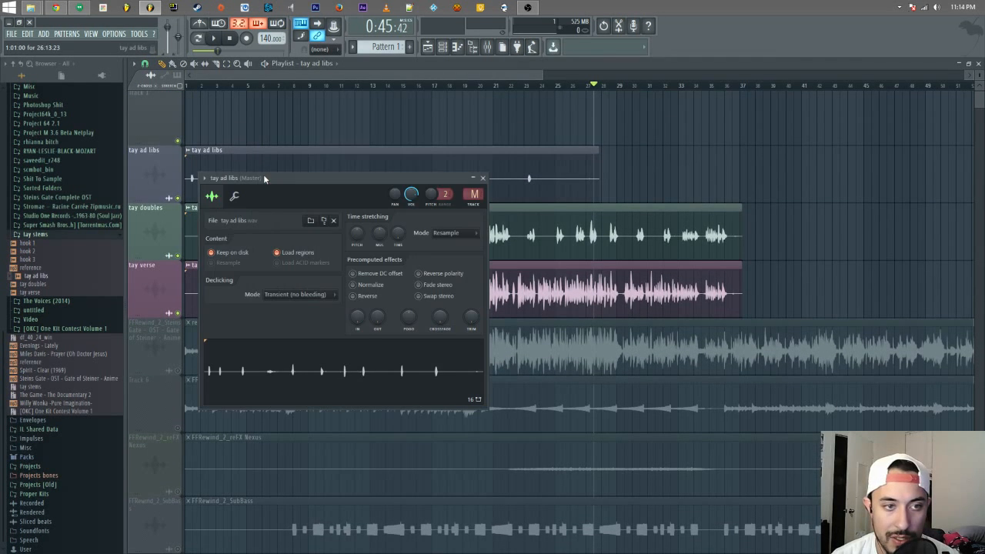
click(474, 195)
click(794, 150)
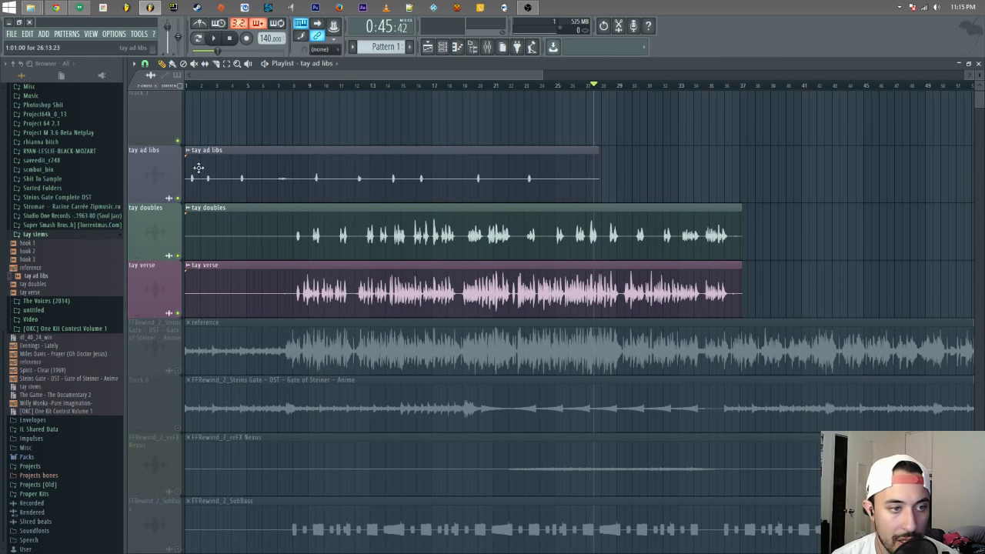
click(183, 204)
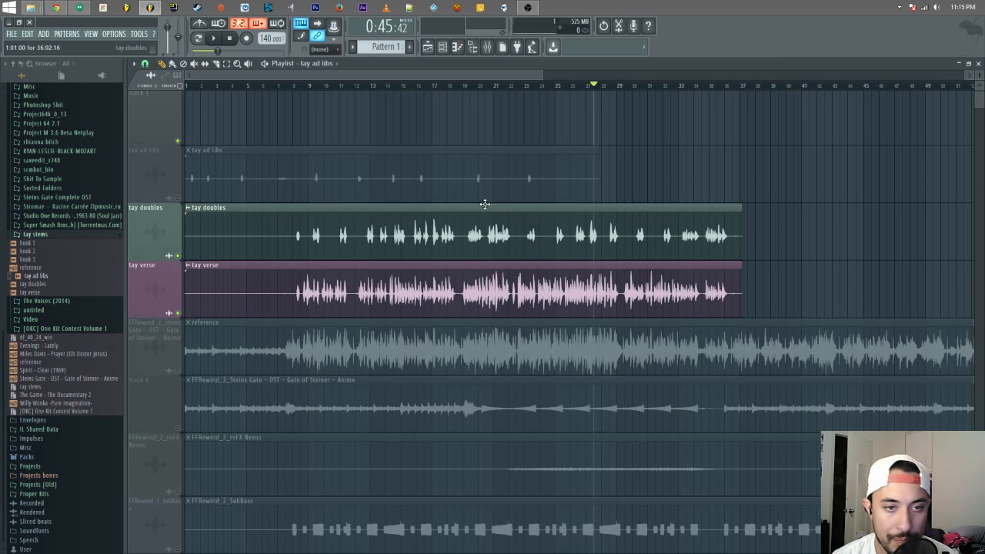
- Turn all playlist tracks back on and delete the reference clip from the playlist
drag(252, 205, 386, 371)
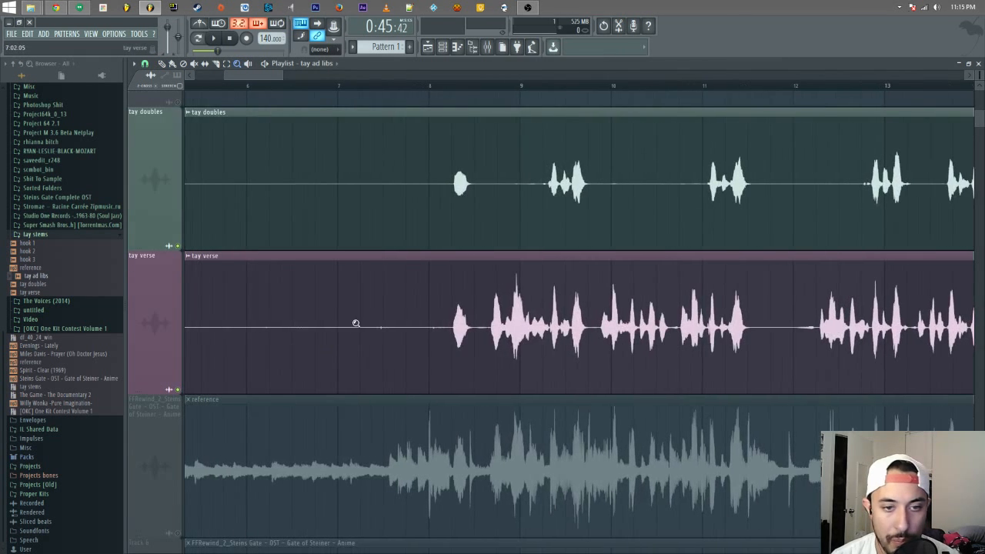
scroll(293, 262, down, 3)
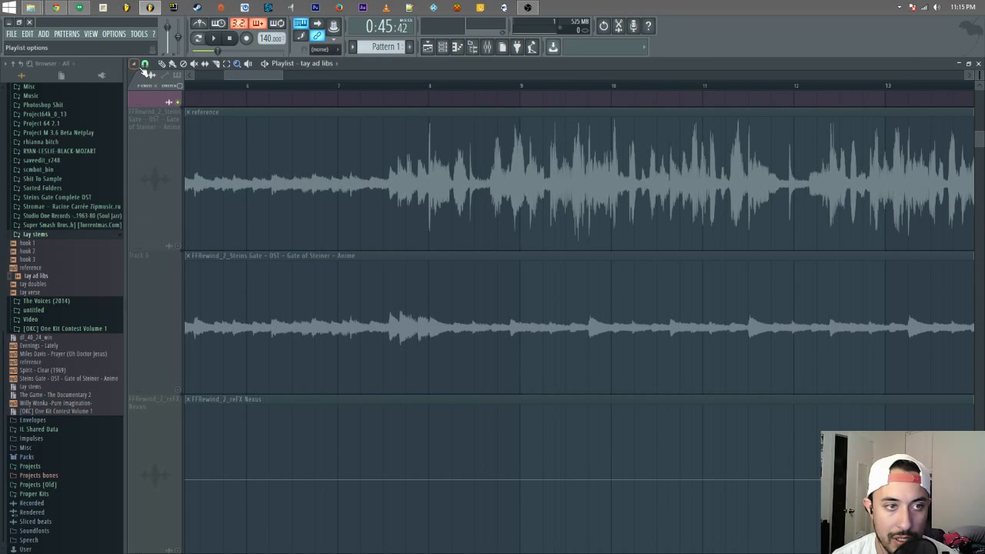
click(177, 102)
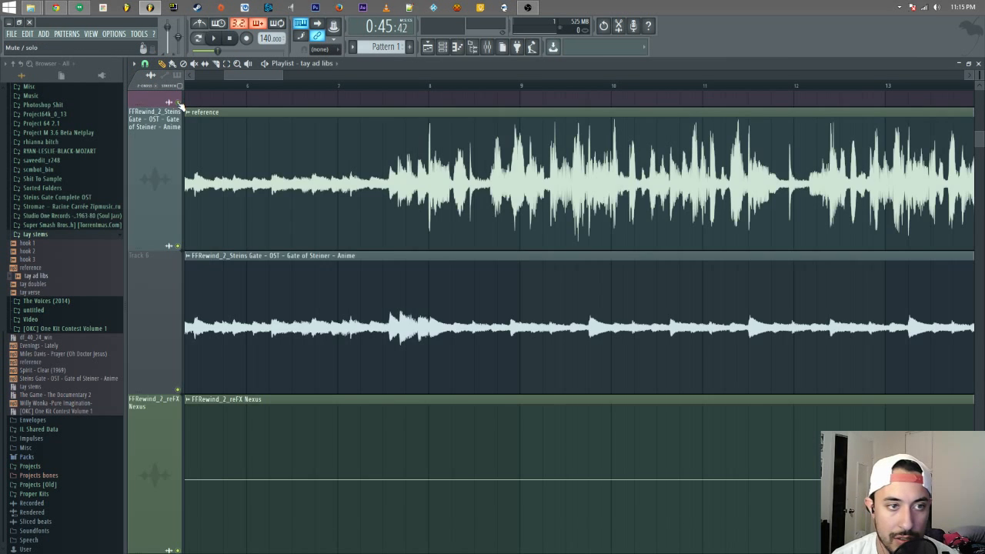
scroll(208, 231, up, 6)
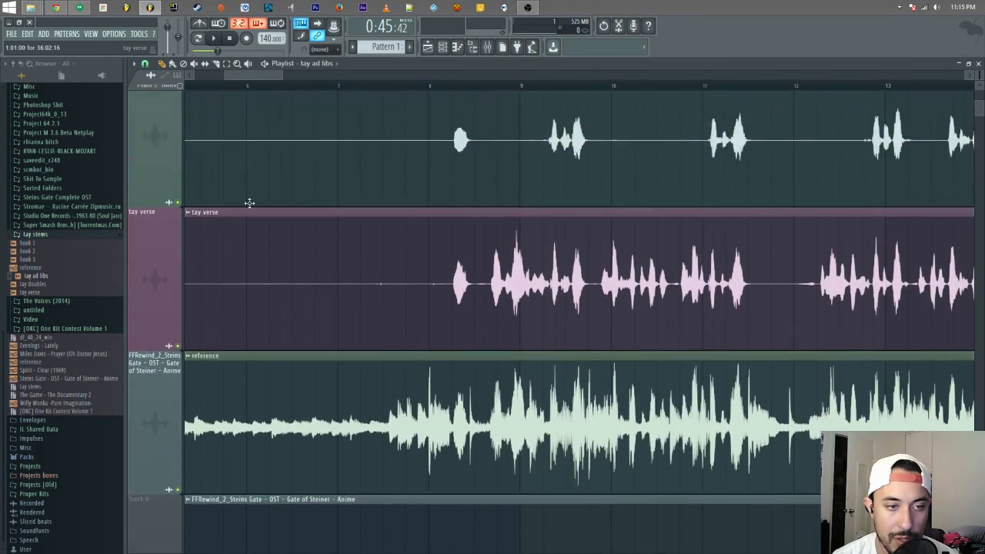
scroll(516, 462, down, 5)
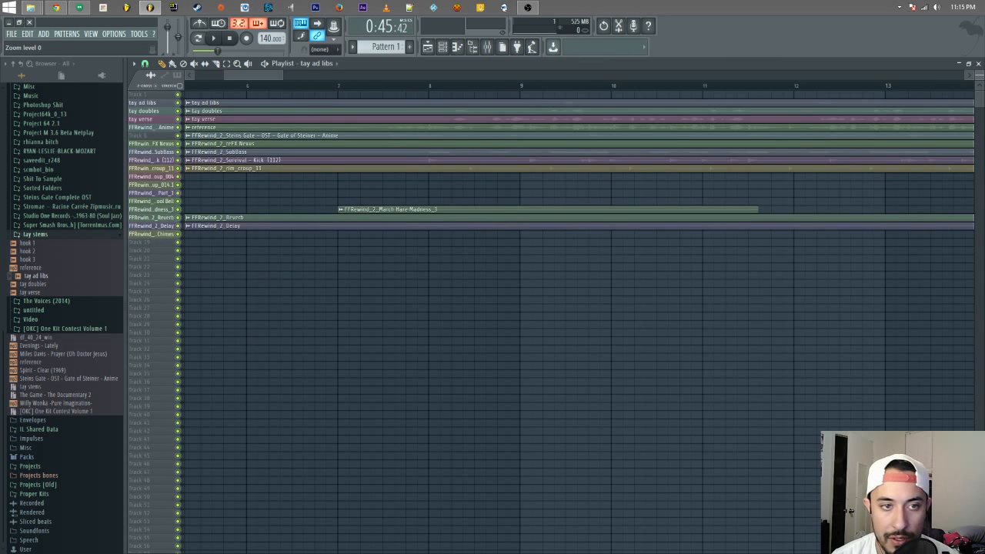
scroll(285, 150, up, 5)
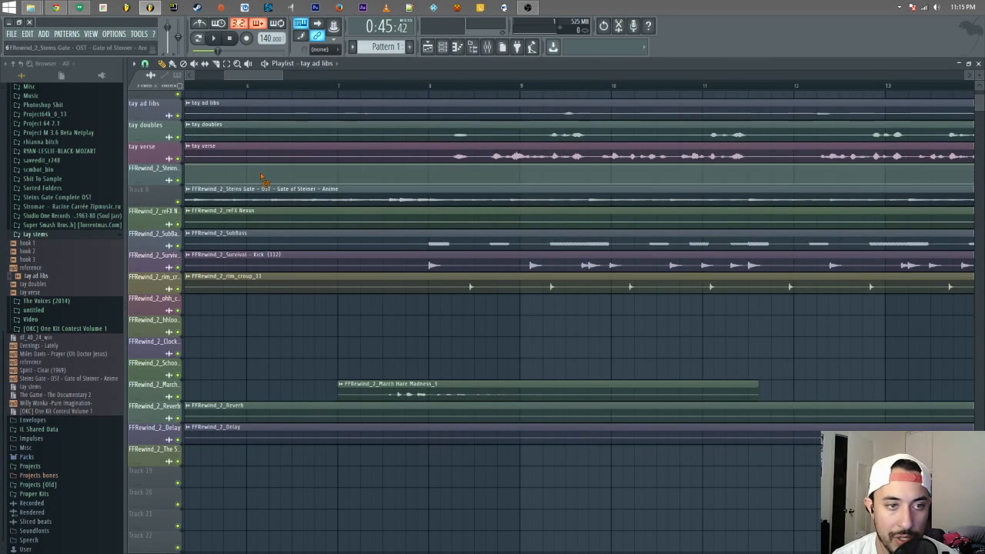
scroll(345, 136, up, 1)
drag(255, 75, 128, 80)
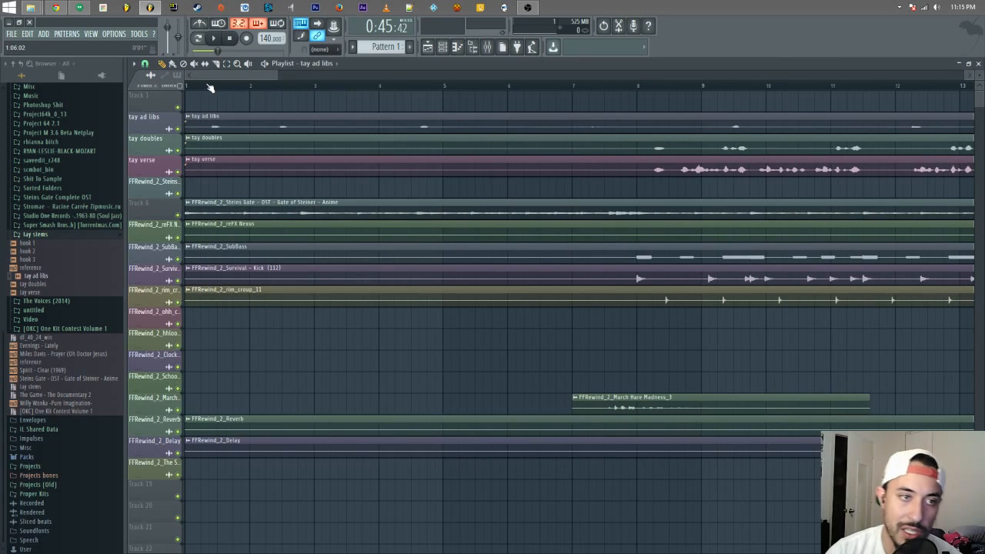
- Mute the tay ad libs track and play the beat with the verse and doubles from the start of the song
click(182, 129)
key(space)
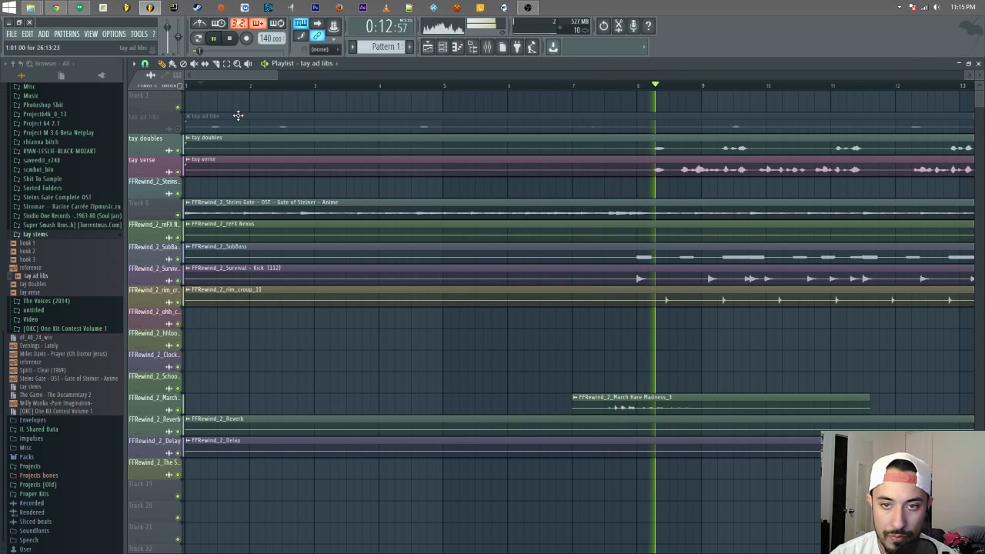
drag(274, 74, 399, 75)
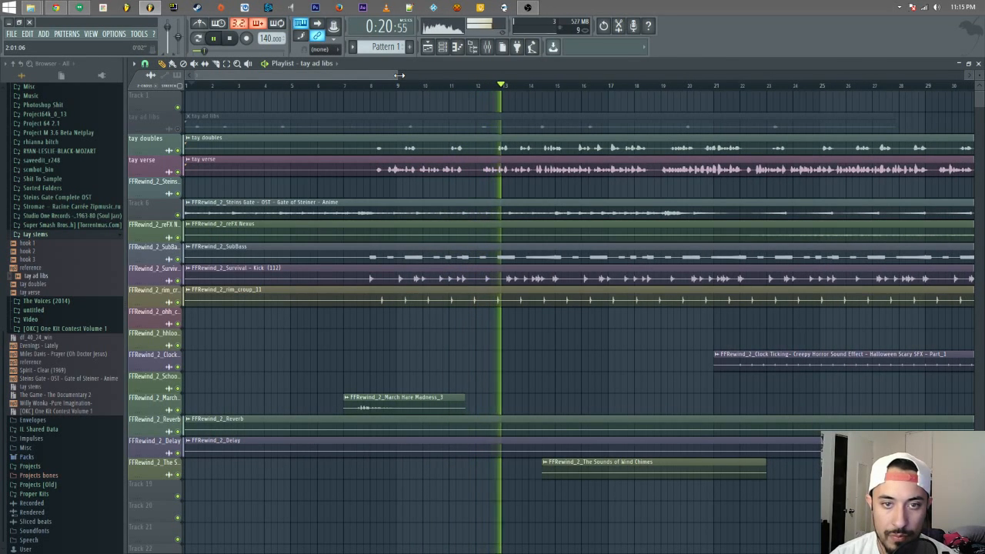
drag(399, 75, 458, 76)
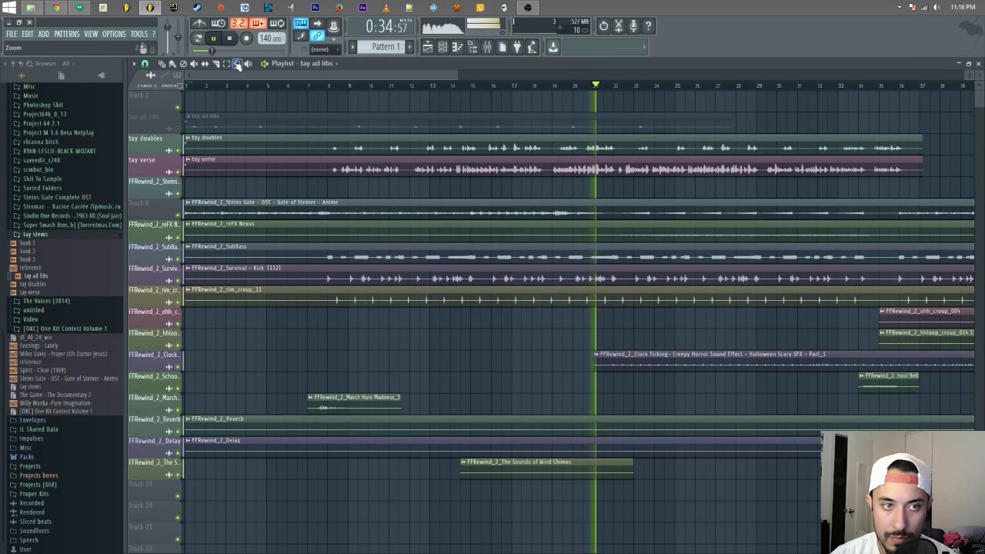
key(space)
- Slice the tay doubles and tay verse clips just before their first word in bar 8 and delete the silent lead-ins
drag(309, 138, 622, 348)
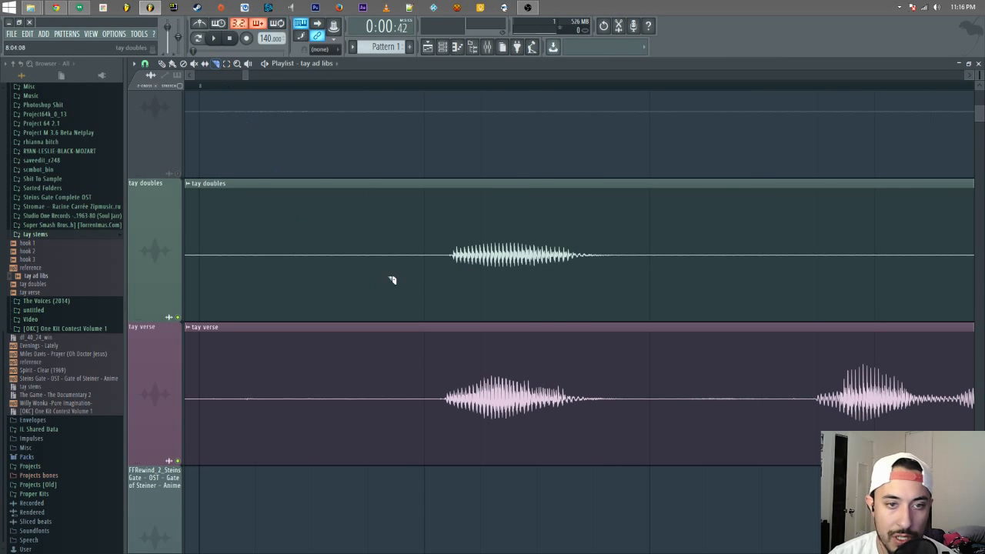
drag(429, 247, 436, 391)
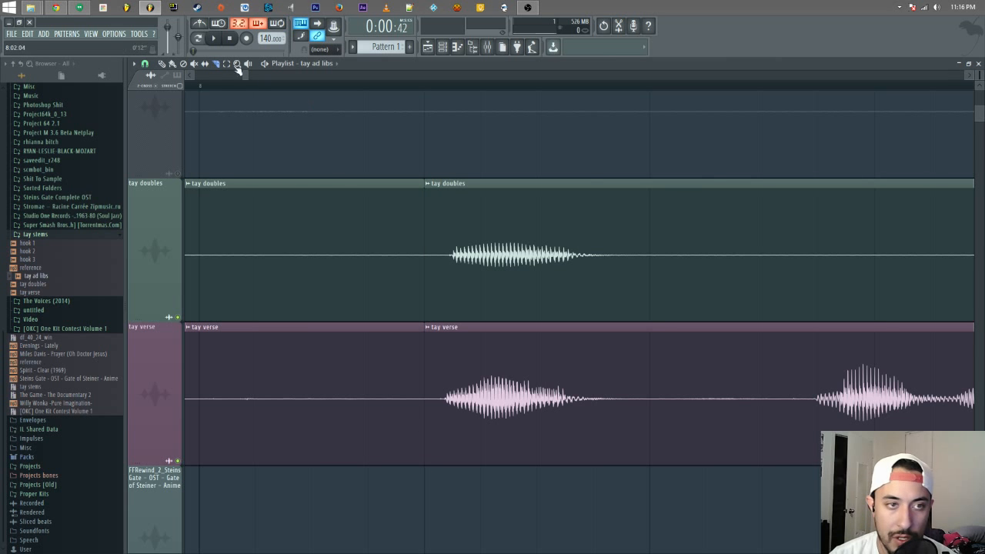
drag(243, 75, 218, 78)
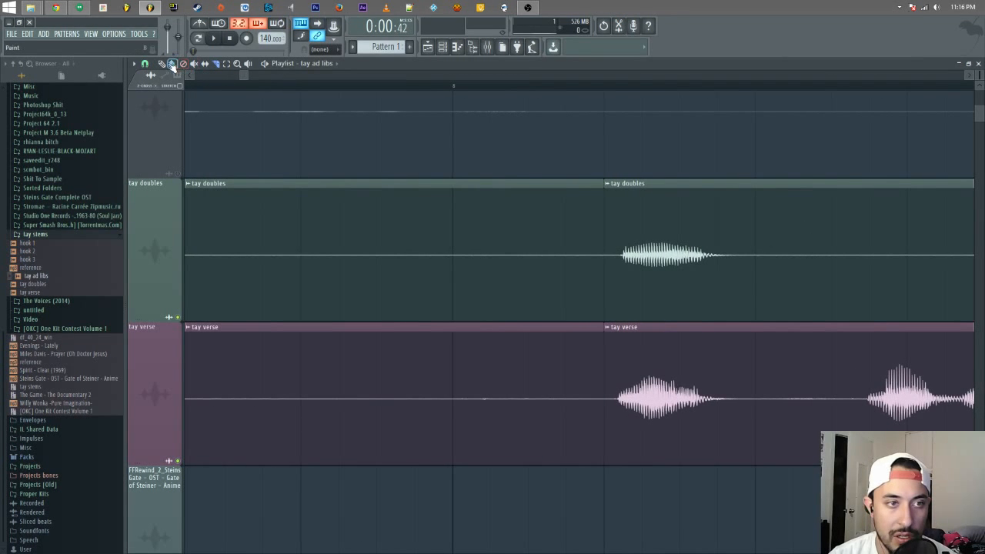
right_click(473, 277)
right_click(473, 327)
- Delete the silent gap after the first word in tay doubles, and slice around its phrases from bar 9 to bar 12
drag(248, 76, 257, 76)
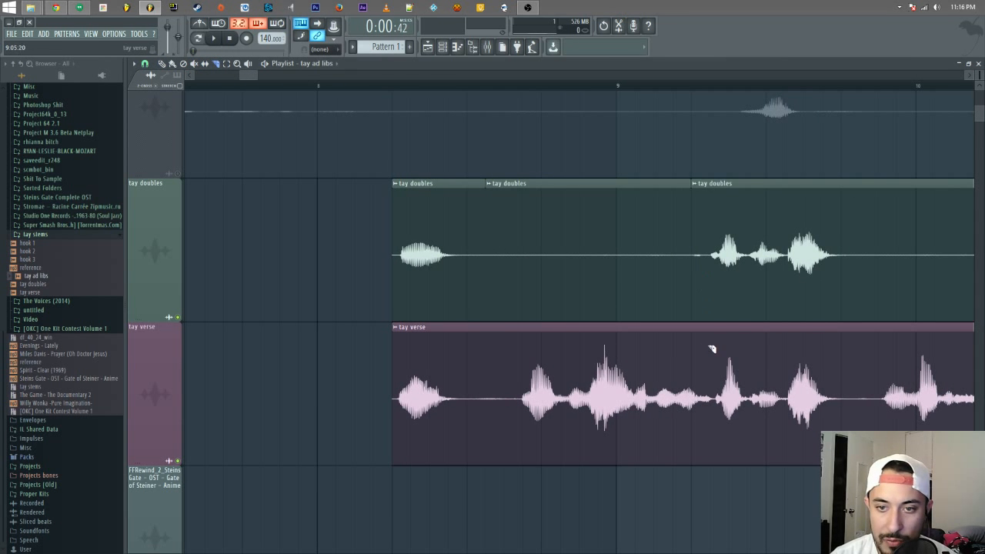
right_click(569, 246)
drag(249, 75, 260, 76)
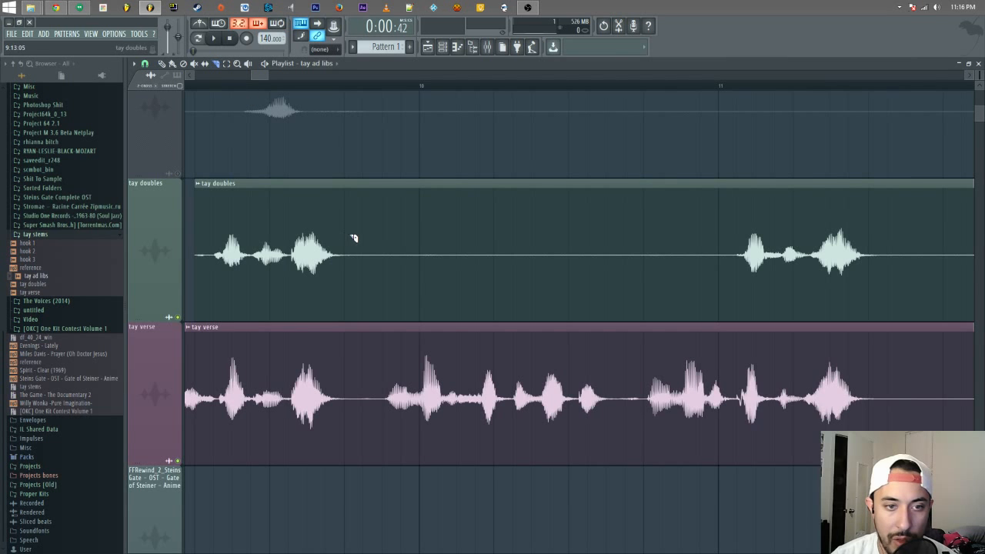
click(379, 243)
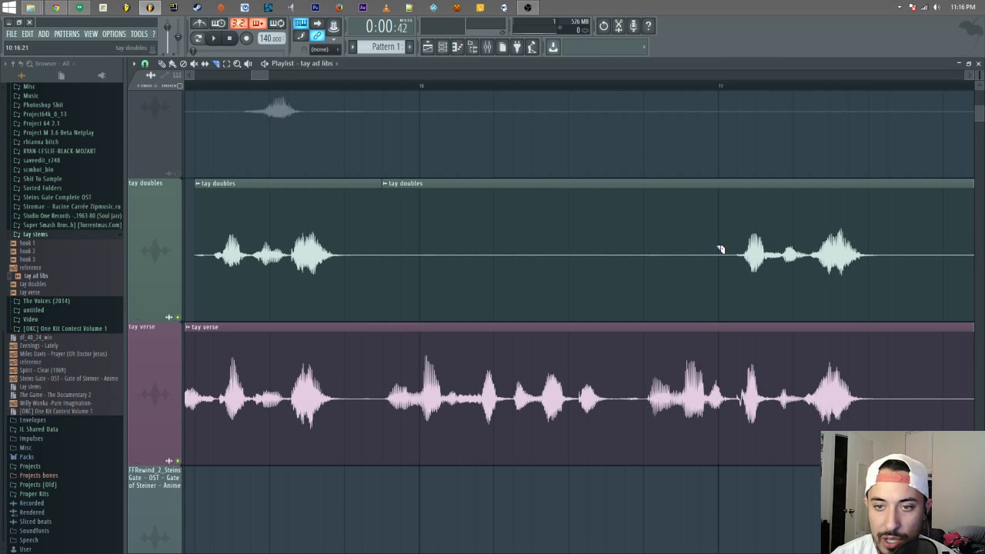
drag(257, 71, 271, 74)
click(409, 255)
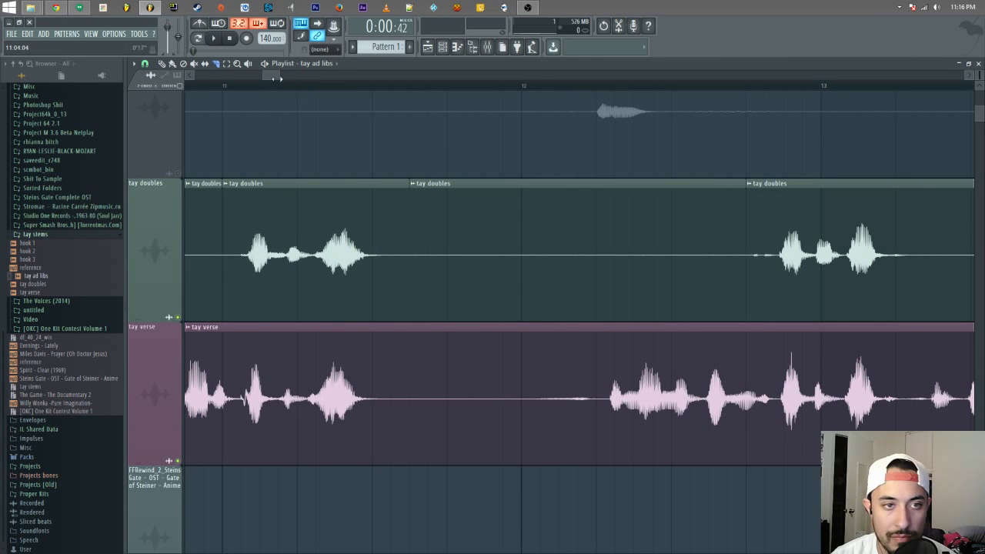
- Slice the tay doubles clip at the silent gaps between its phrases from bar 13 to bar 18
drag(271, 74, 284, 71)
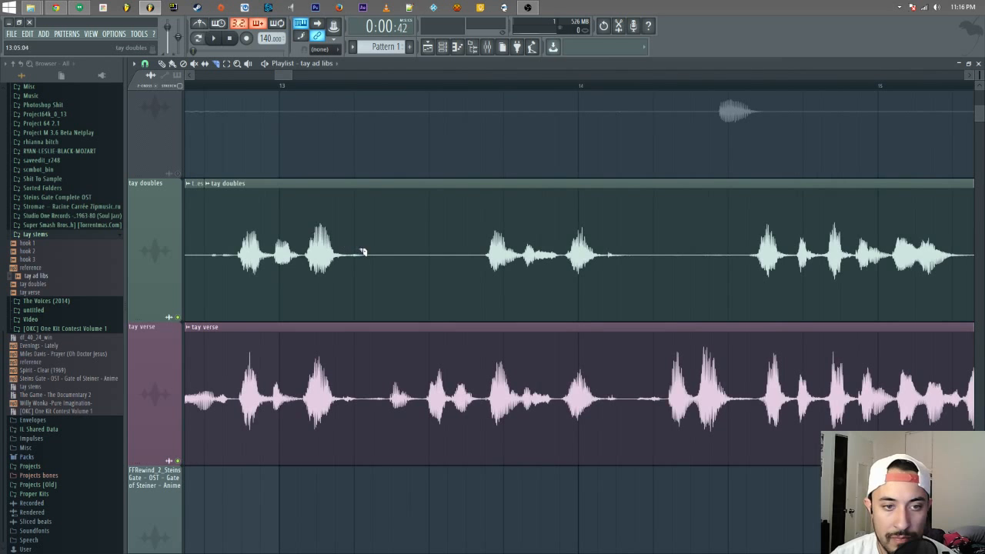
click(388, 254)
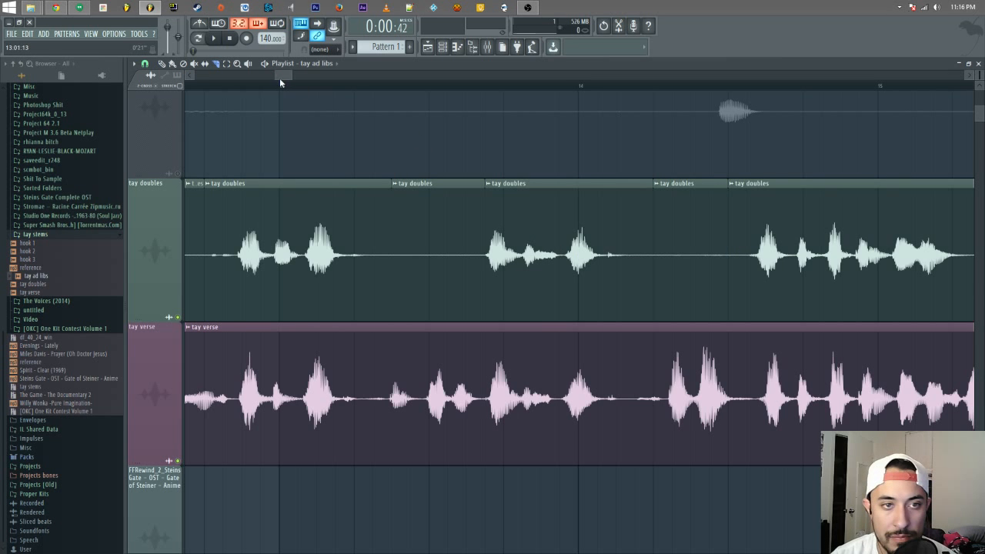
drag(285, 73, 297, 73)
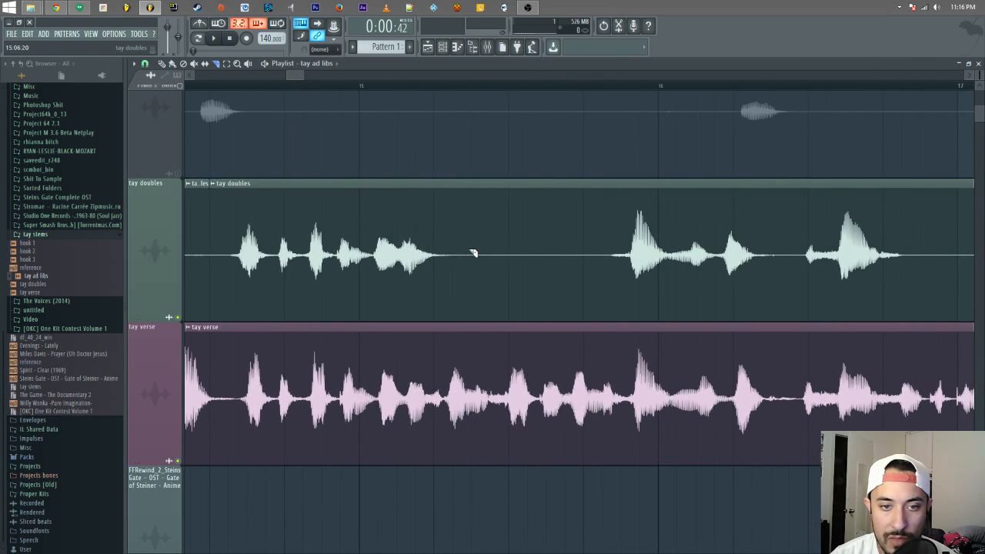
drag(295, 77, 309, 77)
click(349, 254)
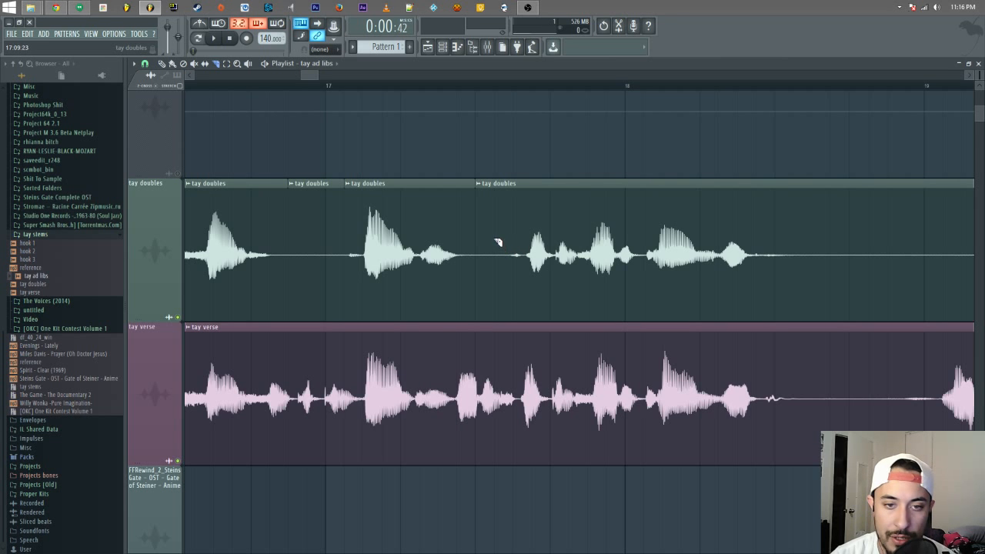
click(796, 245)
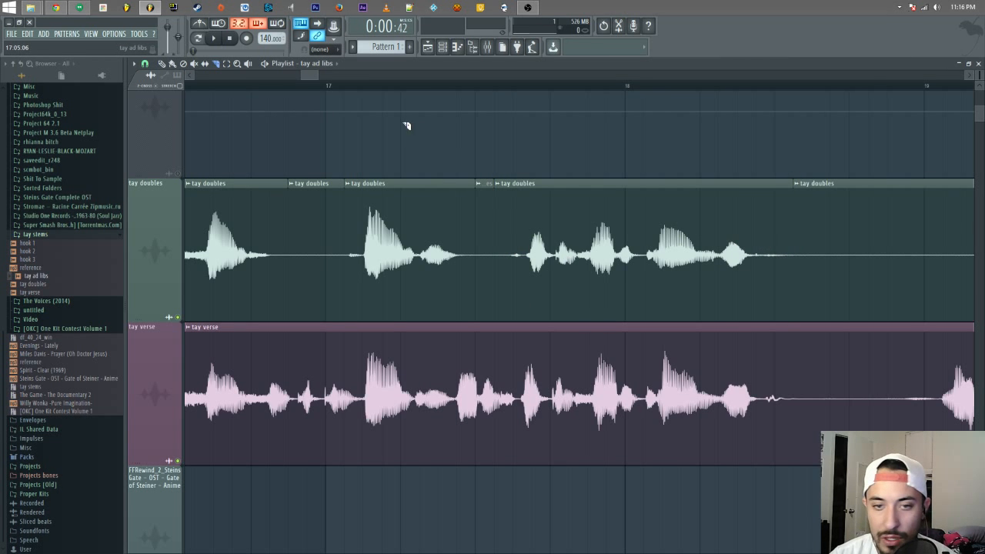
- Slice the tay doubles clip before and after each phrase from bar 19 to bar 26
drag(310, 73, 319, 71)
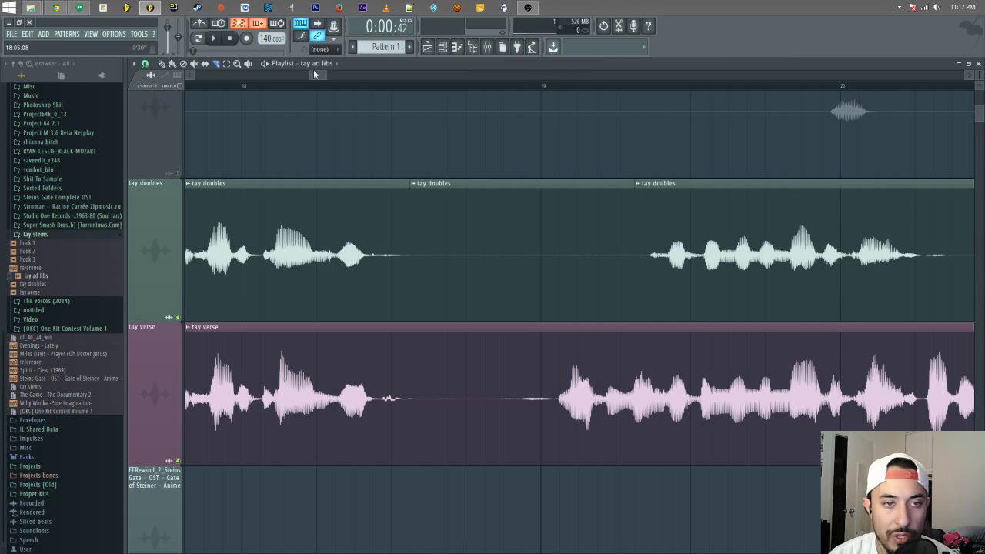
drag(317, 74, 326, 75)
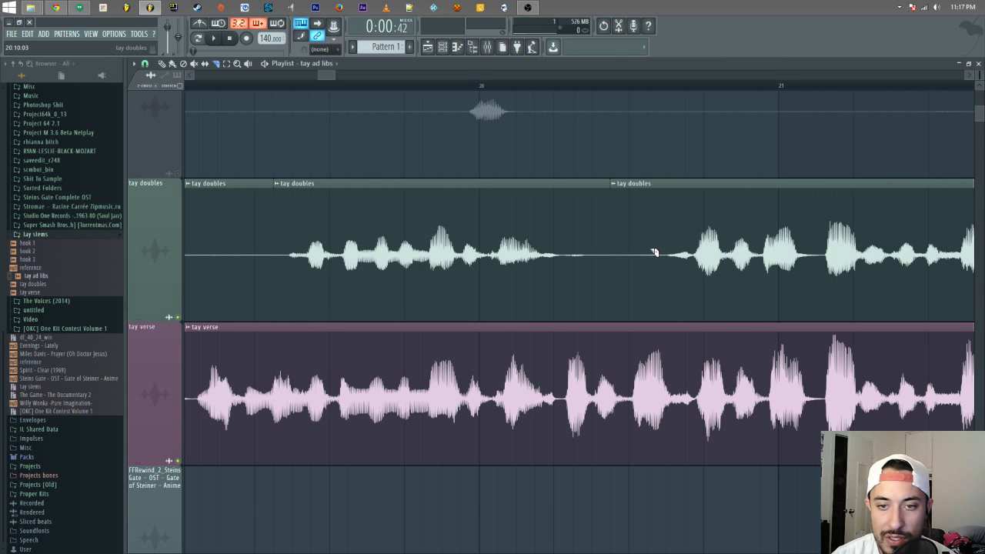
drag(326, 74, 338, 74)
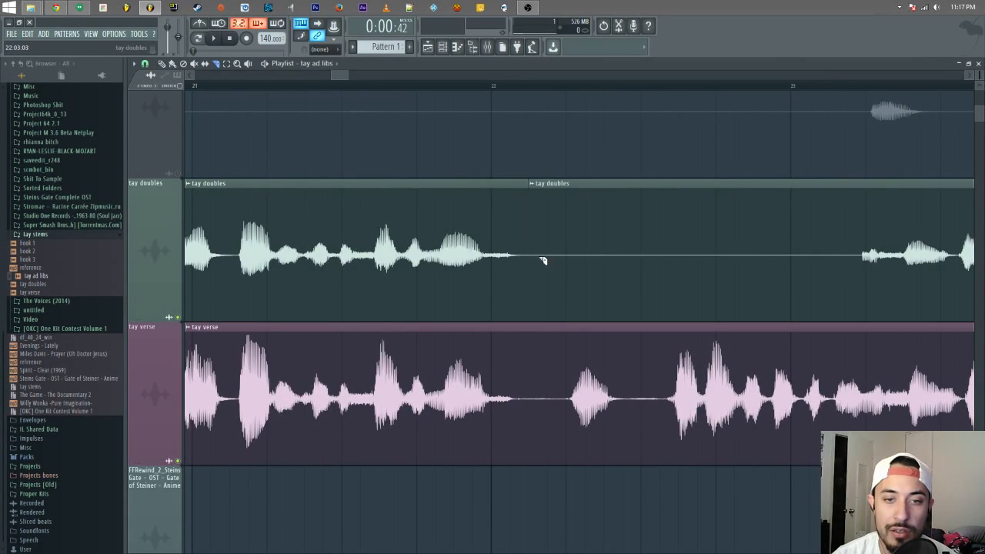
drag(340, 75, 355, 72)
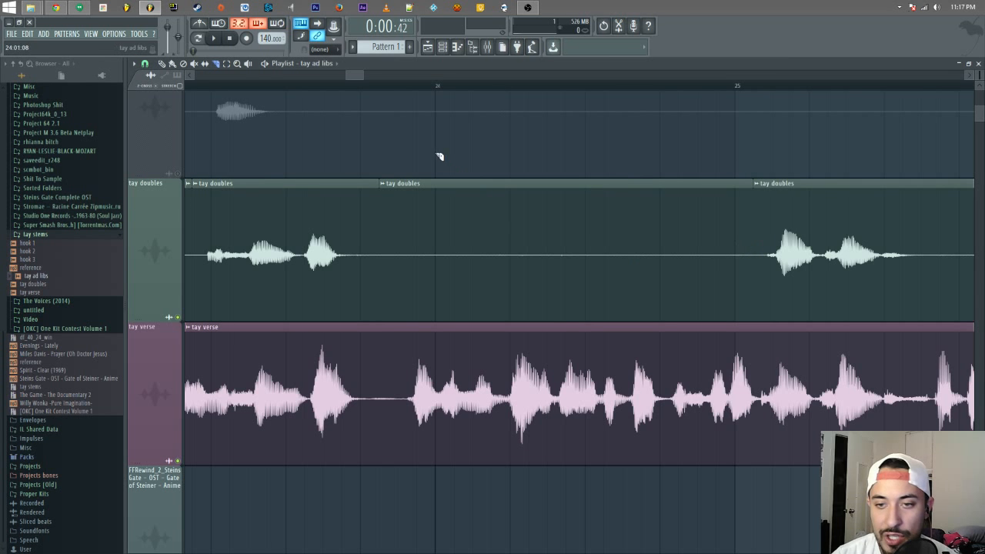
drag(359, 76, 372, 74)
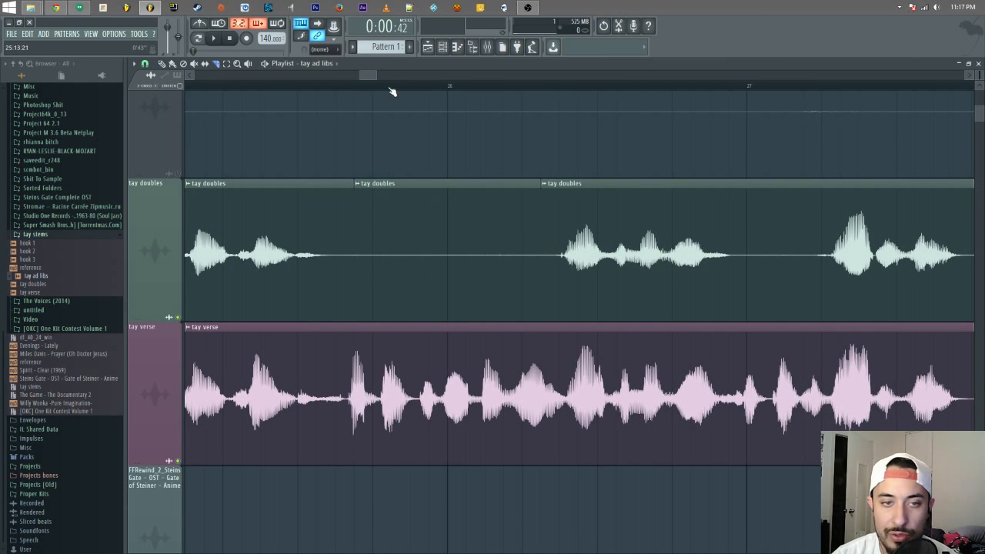
- Slice the tay doubles clip around the phrase in bar 27 and before the phrase in bar 28
drag(370, 75, 375, 75)
drag(527, 254, 528, 255)
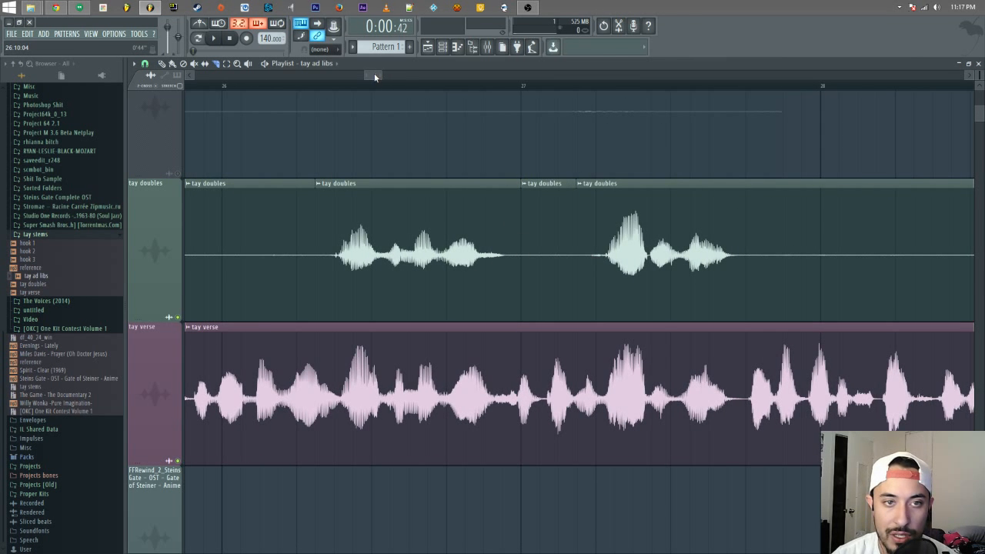
drag(374, 74, 381, 74)
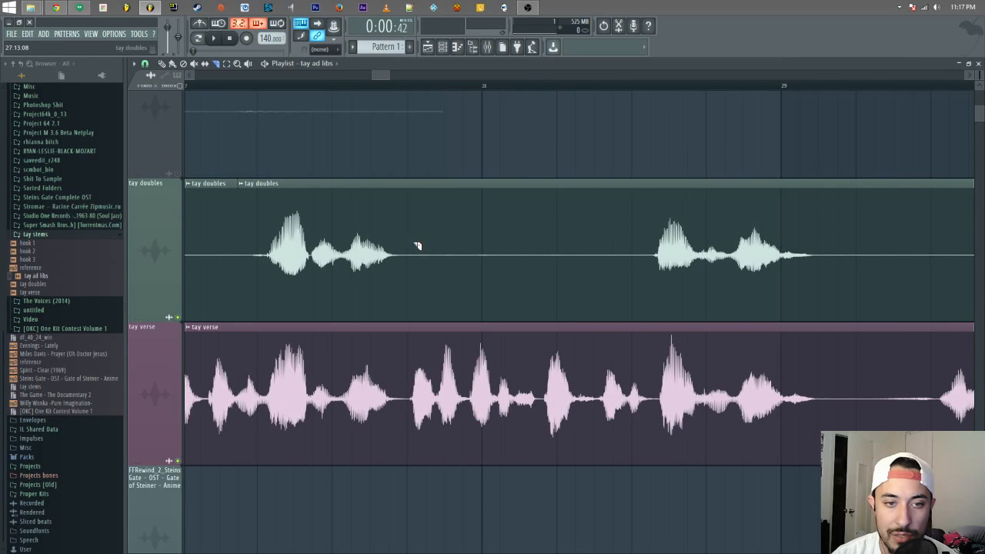
drag(432, 245, 434, 245)
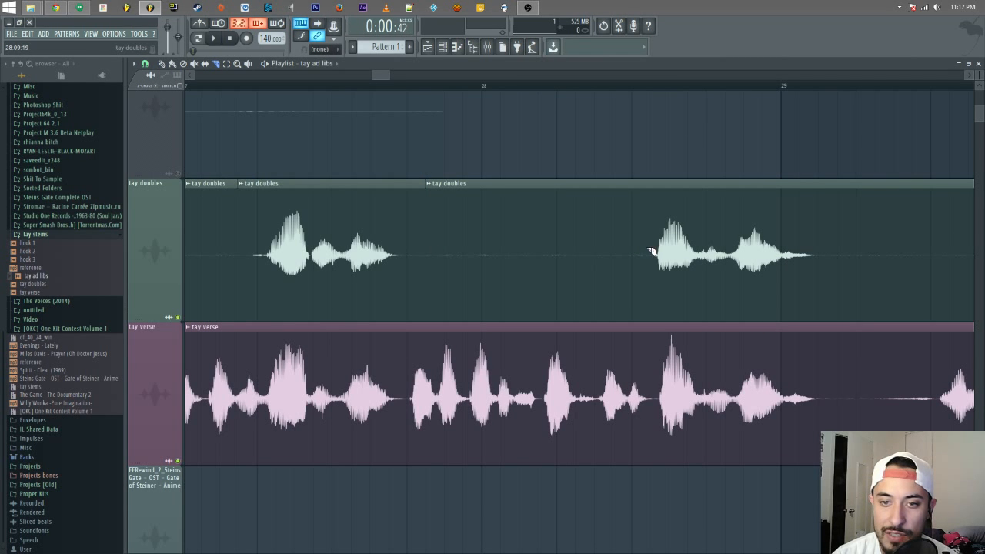
click(641, 247)
- Slice the tay doubles clip at the silent gaps from bar 29 through the phrase in bar 32
drag(381, 75, 390, 77)
click(431, 241)
click(750, 246)
drag(392, 77, 404, 75)
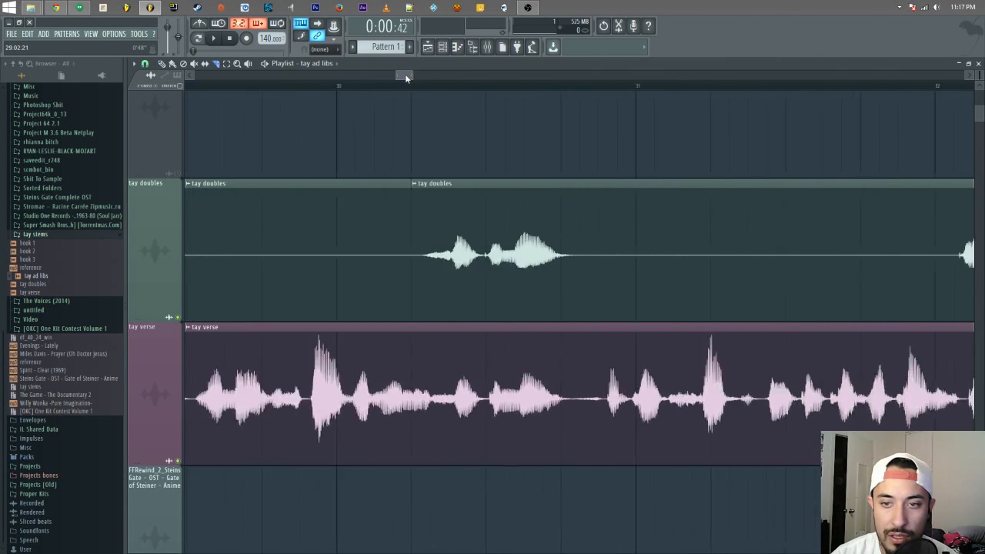
click(307, 255)
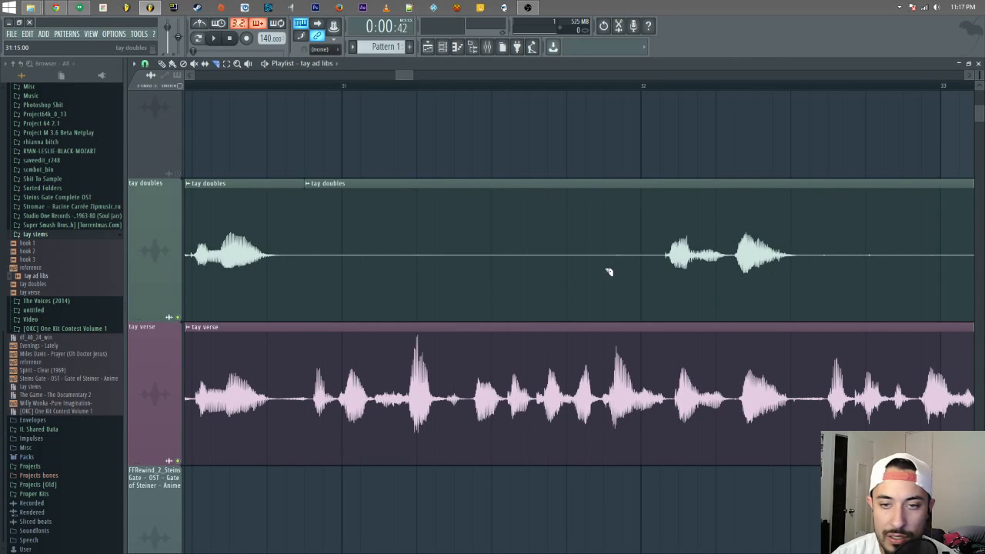
click(650, 252)
click(821, 255)
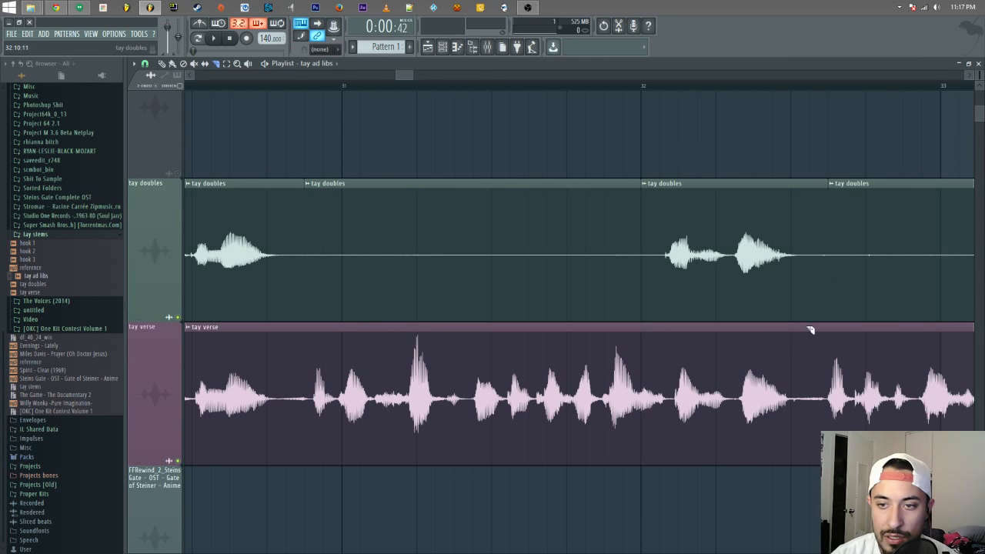
- Slice the tay doubles clip before and after each of the two phrases from bar 33 to bar 36
drag(407, 77, 418, 75)
click(505, 244)
click(856, 254)
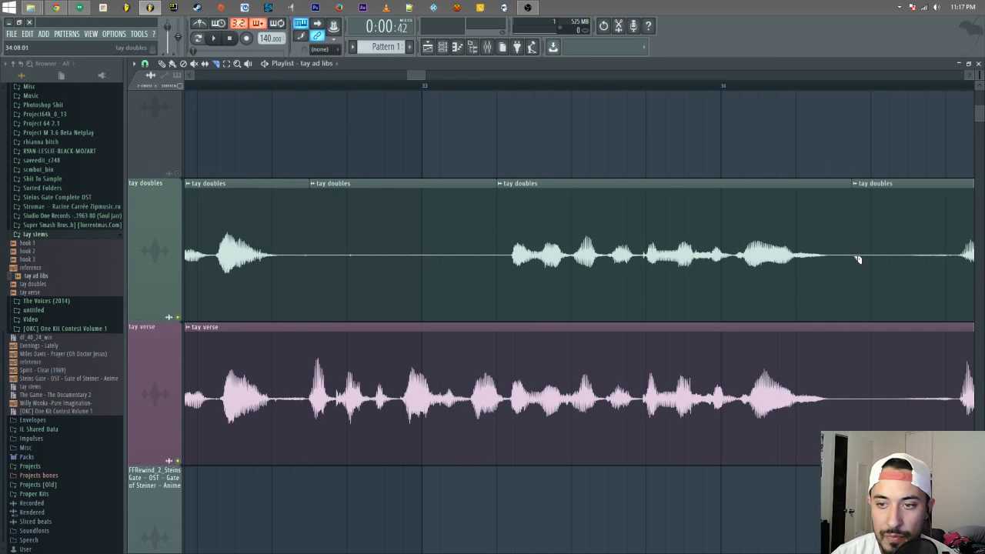
drag(419, 74, 429, 74)
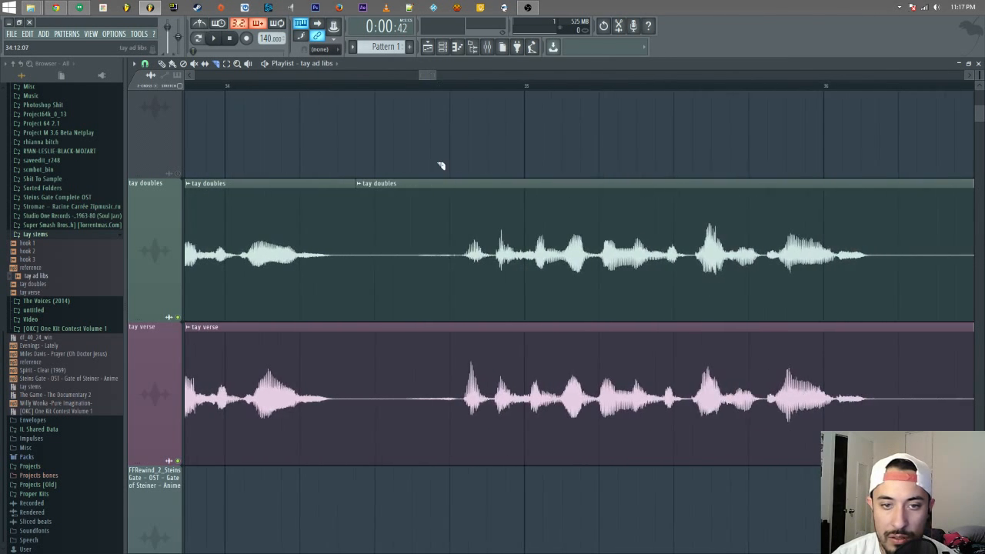
click(420, 247)
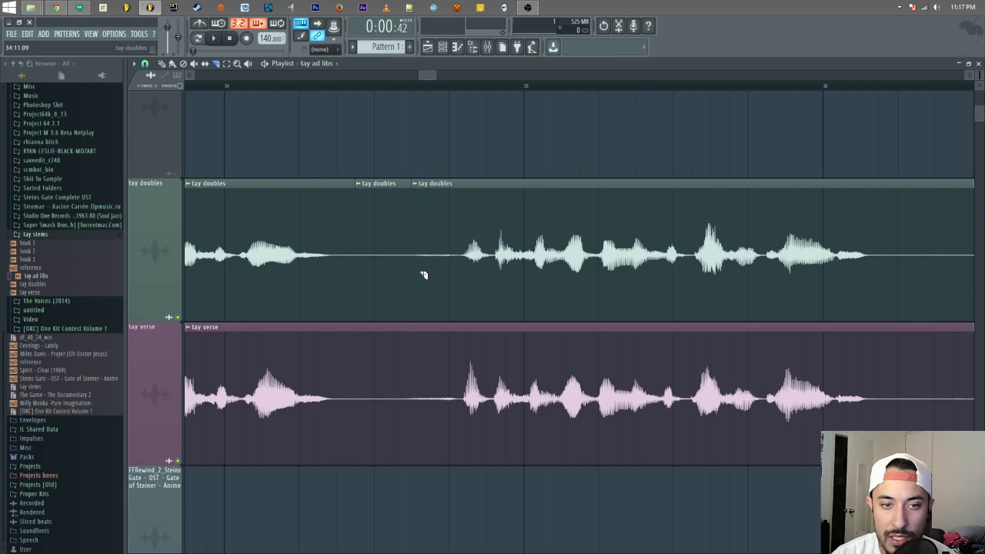
click(895, 257)
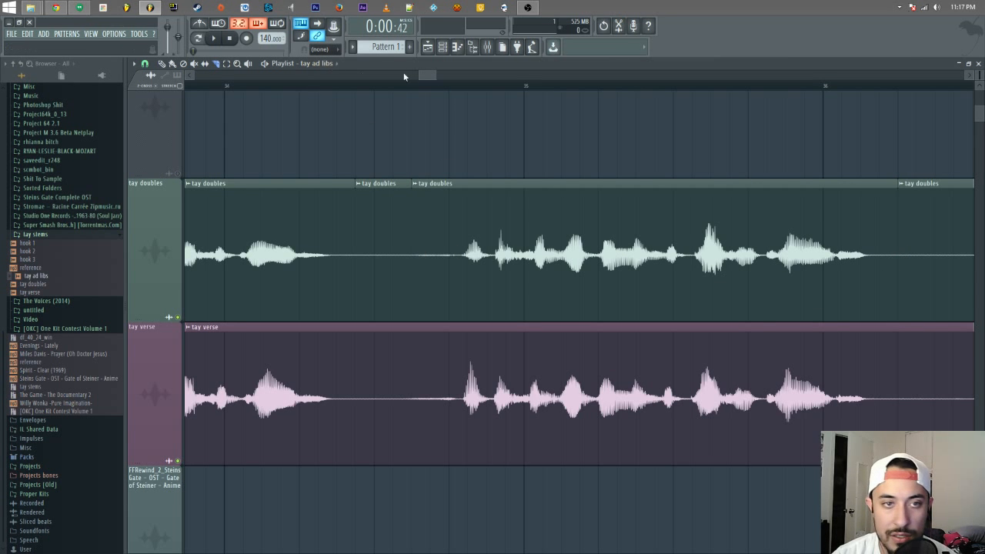
- Delete the silent tay doubles slices from the clip's end at bar 37 back to bar 25
drag(430, 73, 442, 75)
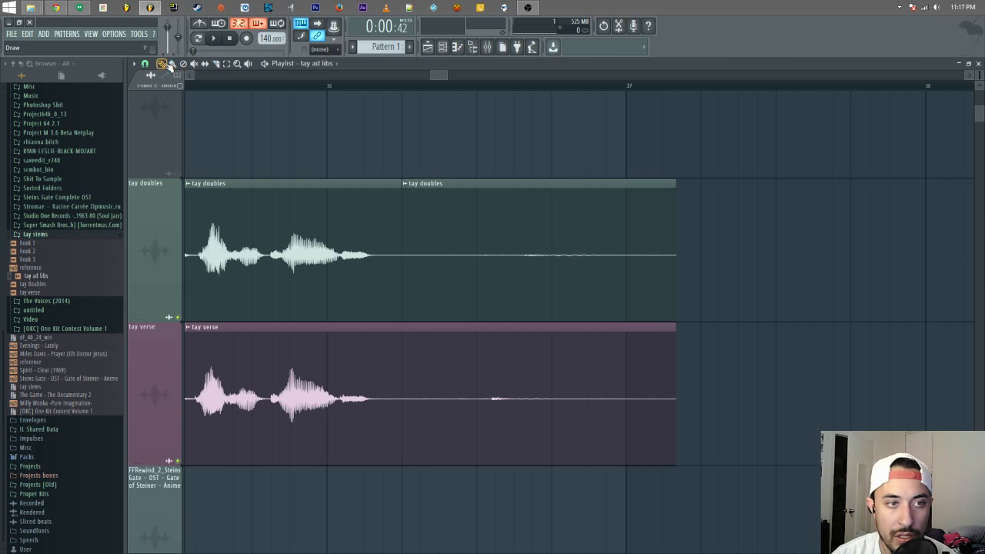
right_click(546, 227)
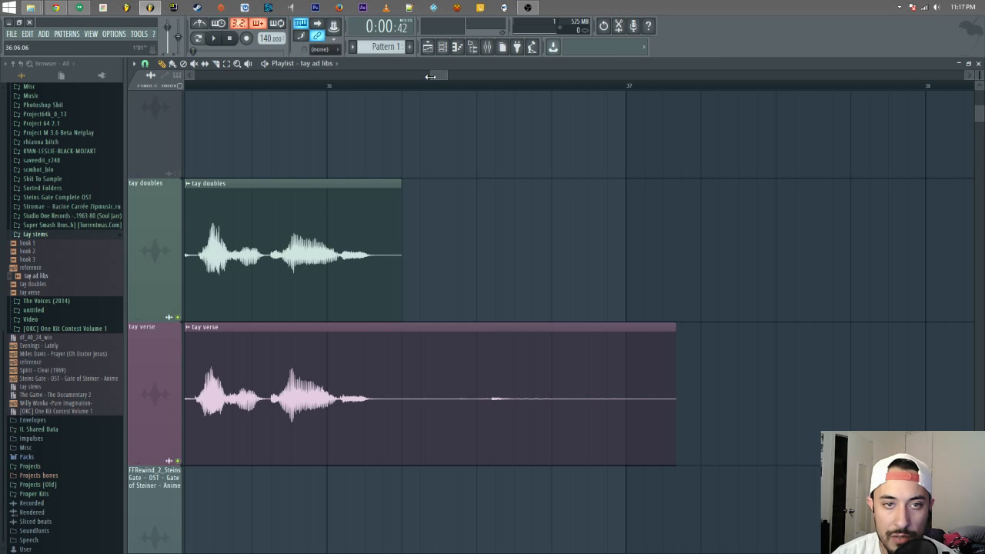
drag(430, 76, 362, 75)
right_click(752, 200)
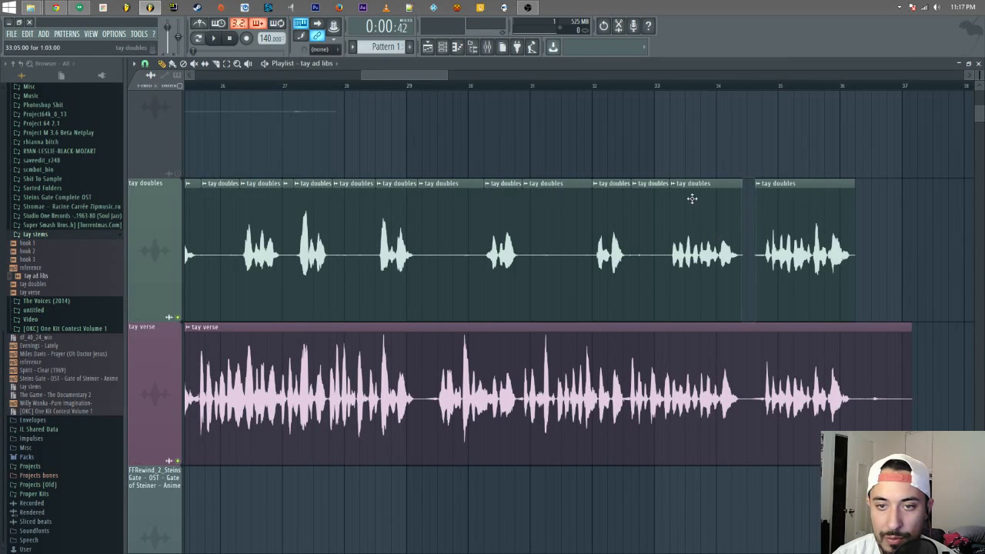
right_click(649, 204)
right_click(554, 219)
right_click(451, 229)
right_click(354, 235)
right_click(283, 200)
right_click(235, 209)
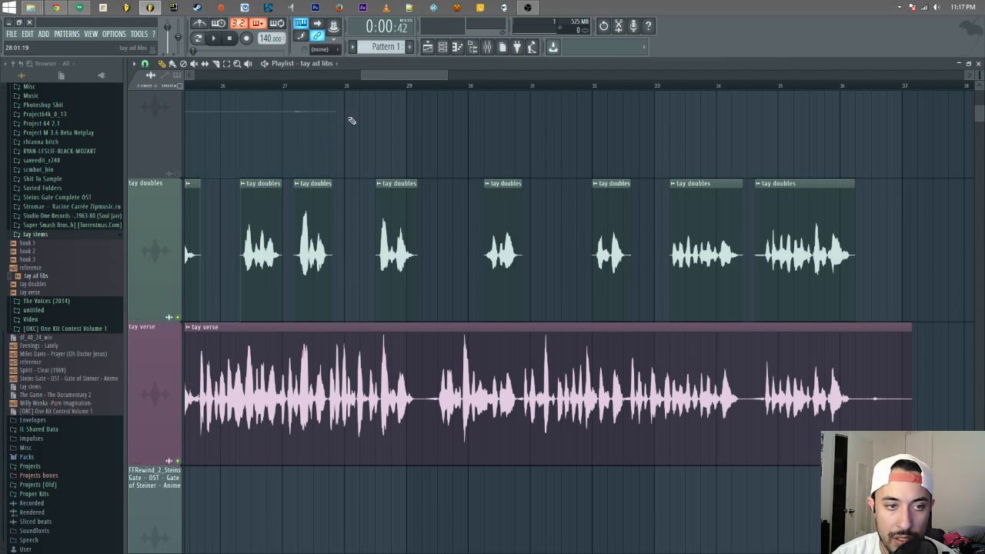
- Delete the remaining silent tay doubles slices between the phrases before bar 25, back towards the start of the verse
scroll(374, 80, up, 6)
right_click(484, 213)
right_click(400, 212)
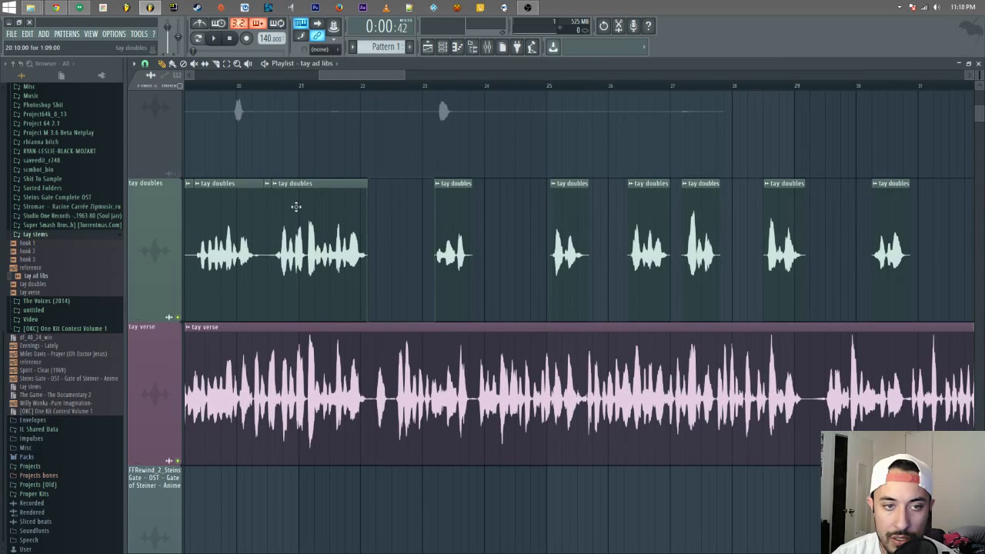
right_click(266, 204)
scroll(353, 78, up, 6)
right_click(520, 192)
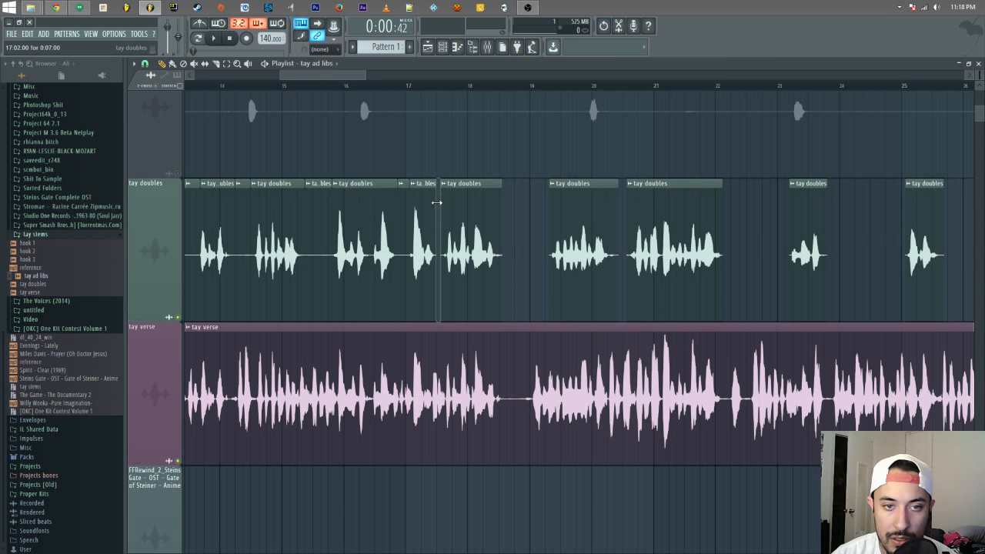
right_click(403, 205)
right_click(321, 210)
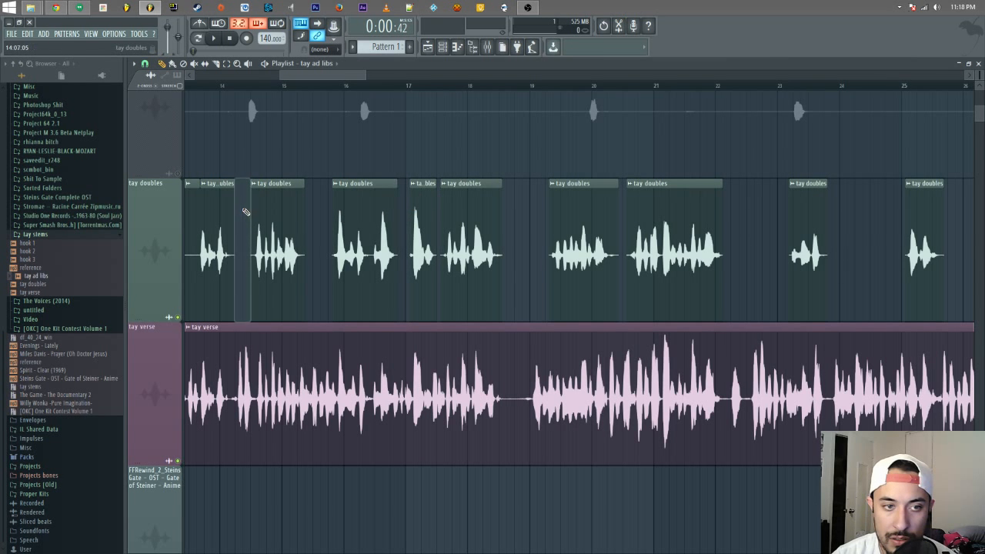
scroll(334, 86, up, 7)
right_click(554, 204)
right_click(444, 215)
- Try to slip the audio in the first tay doubles slice in bar 8, and choose another playlist snap setting
click(237, 64)
drag(279, 178, 378, 466)
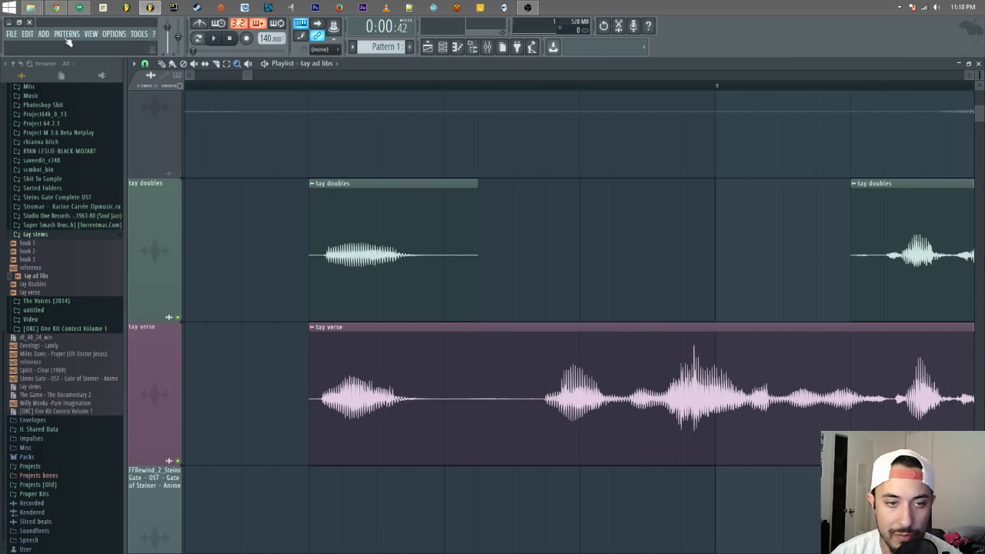
drag(262, 193, 924, 415)
click(206, 63)
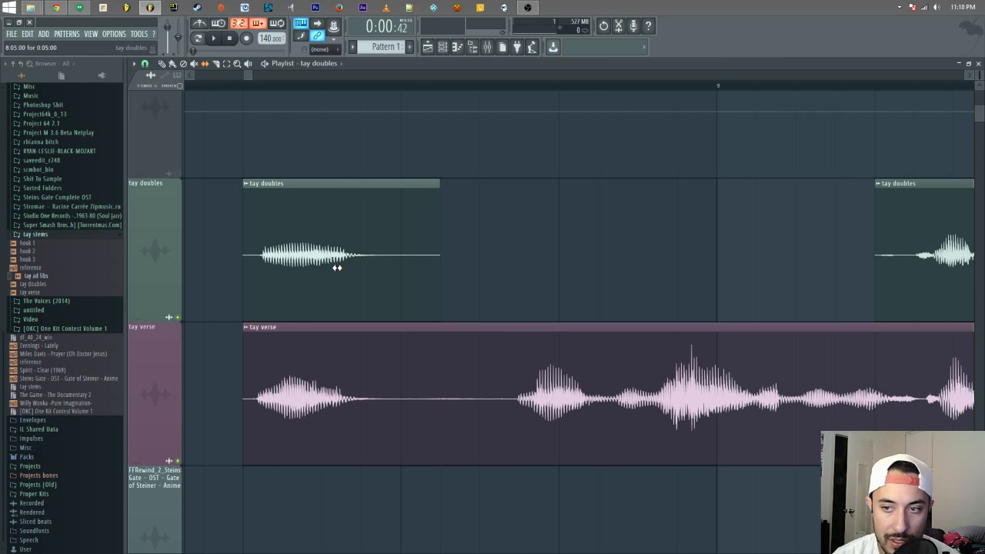
mouse_move(351, 260)
mouse_down()
mouse_move(371, 256)
mouse_move(357, 266)
mouse_up()
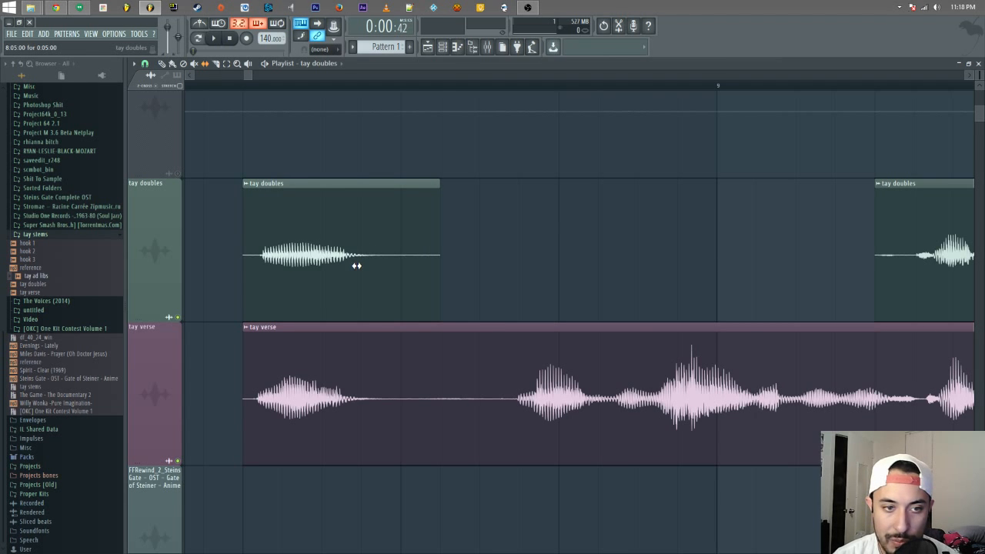
click(145, 65)
click(167, 112)
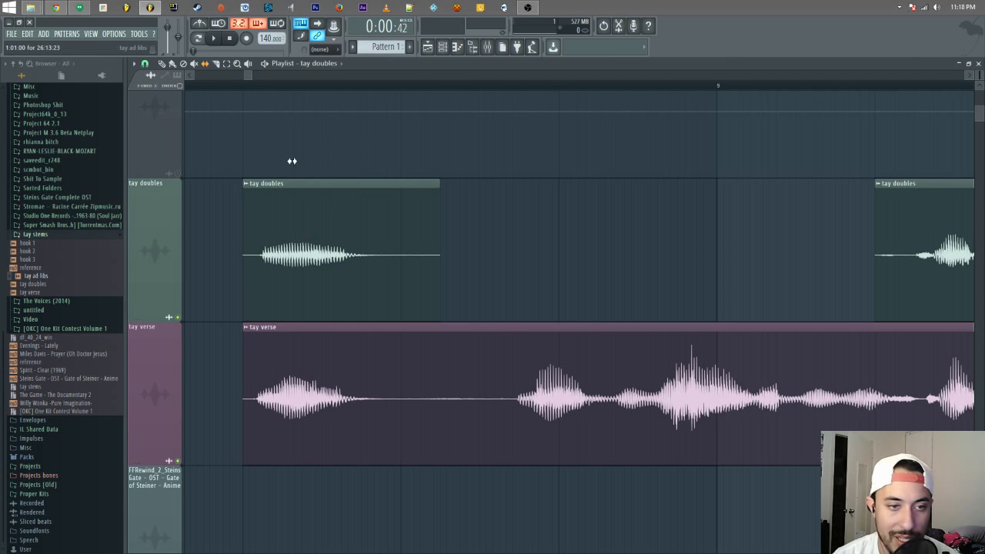
- Slip the audio in the bar 8 tay doubles slice slightly earlier to match the tay verse onset, and play it back
click(237, 64)
drag(240, 221, 414, 442)
drag(360, 239, 782, 412)
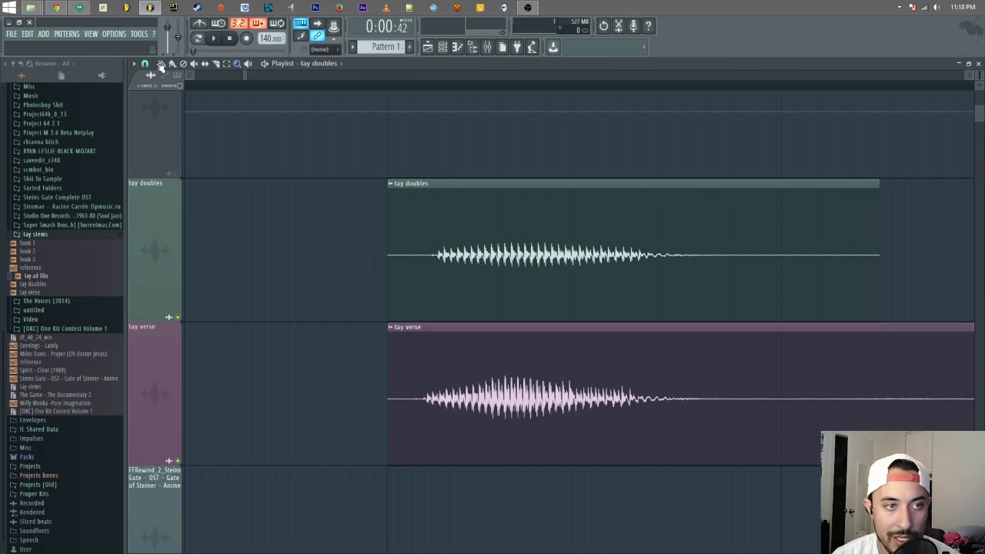
click(205, 63)
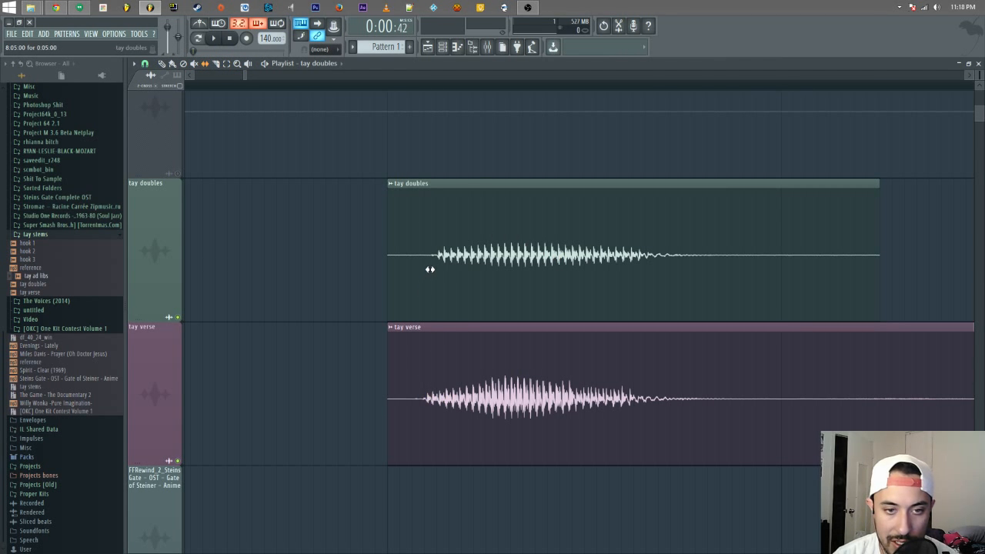
drag(489, 248, 477, 248)
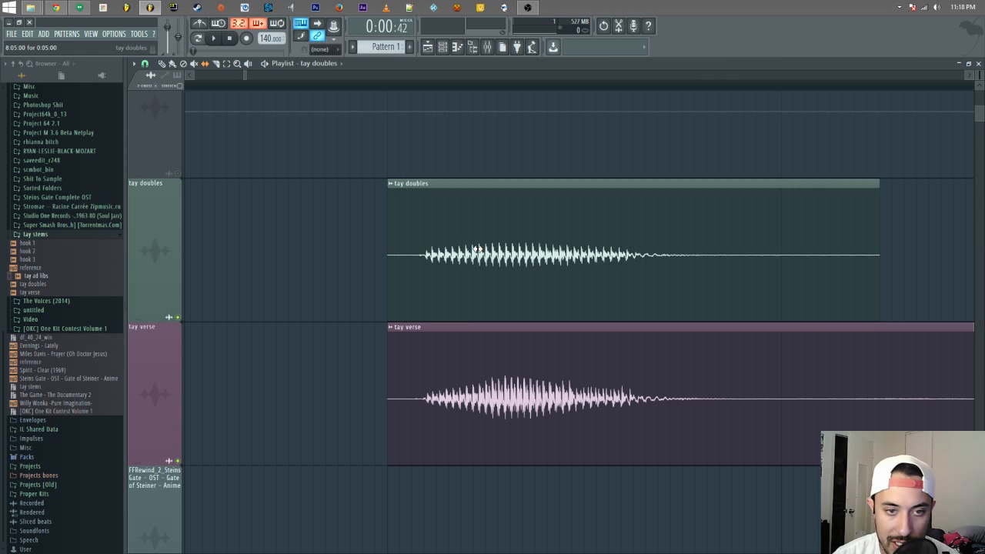
click(391, 86)
key(space)
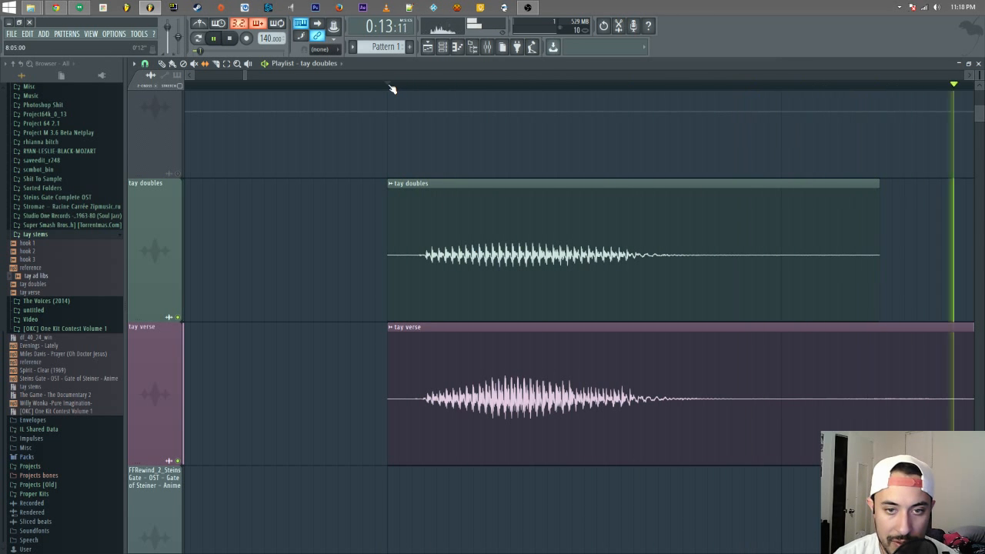
key(space)
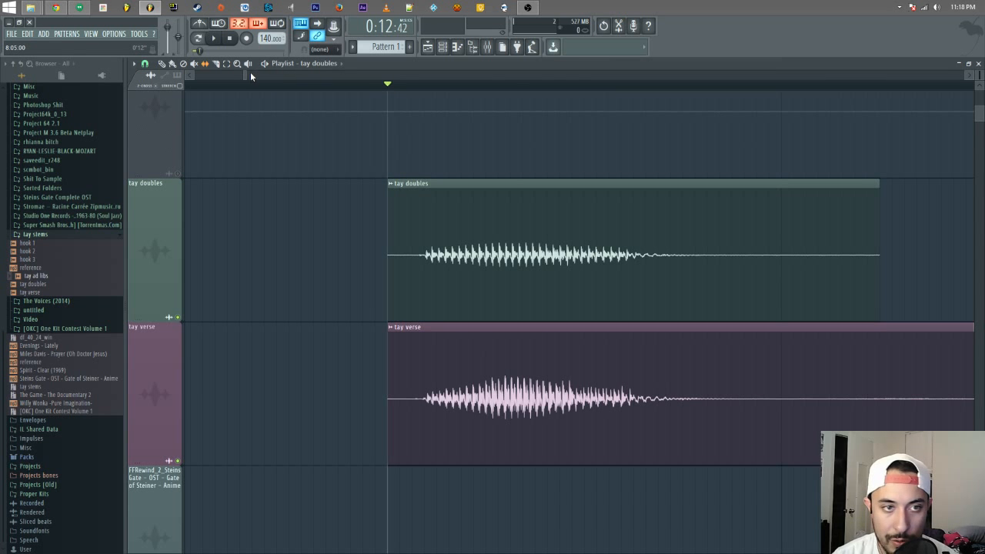
- Slice the tay doubles phrase in bar 9 before its first word, at that word's onset, and before the second word
drag(246, 74, 260, 76)
click(237, 64)
drag(545, 229, 742, 385)
drag(237, 222, 794, 404)
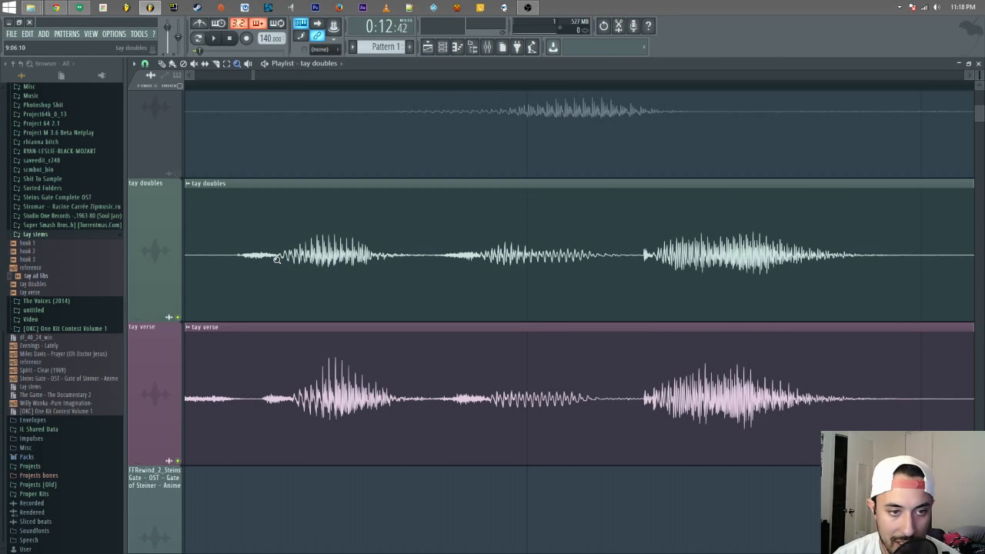
click(215, 63)
click(238, 257)
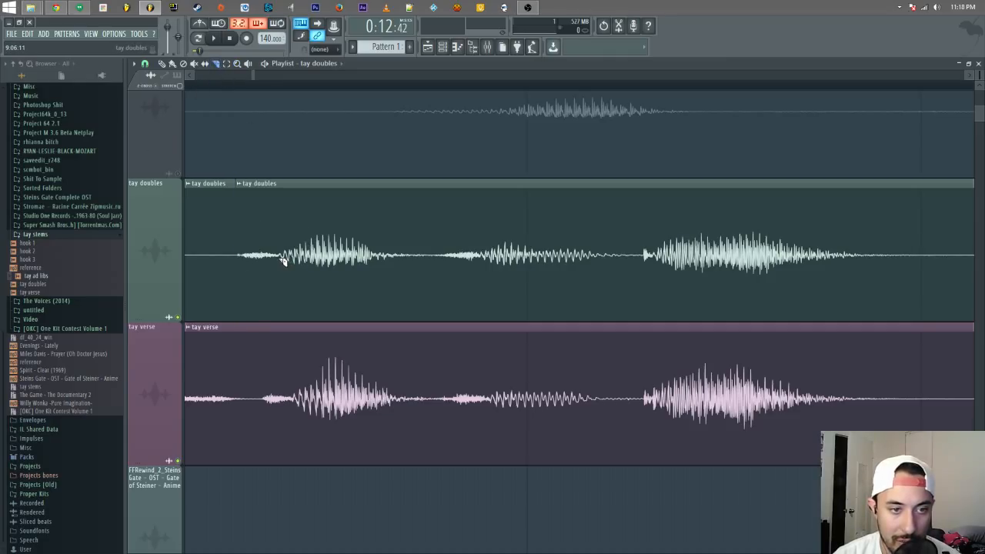
click(281, 258)
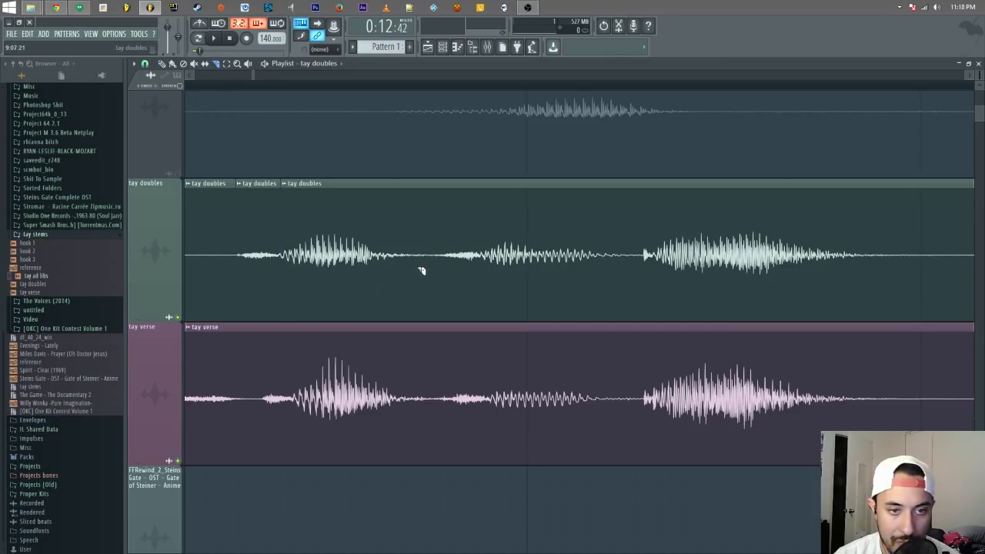
click(419, 257)
- Slip the audio in the two slices of the first word in bar 9 slightly later to match tay verse
key(s)
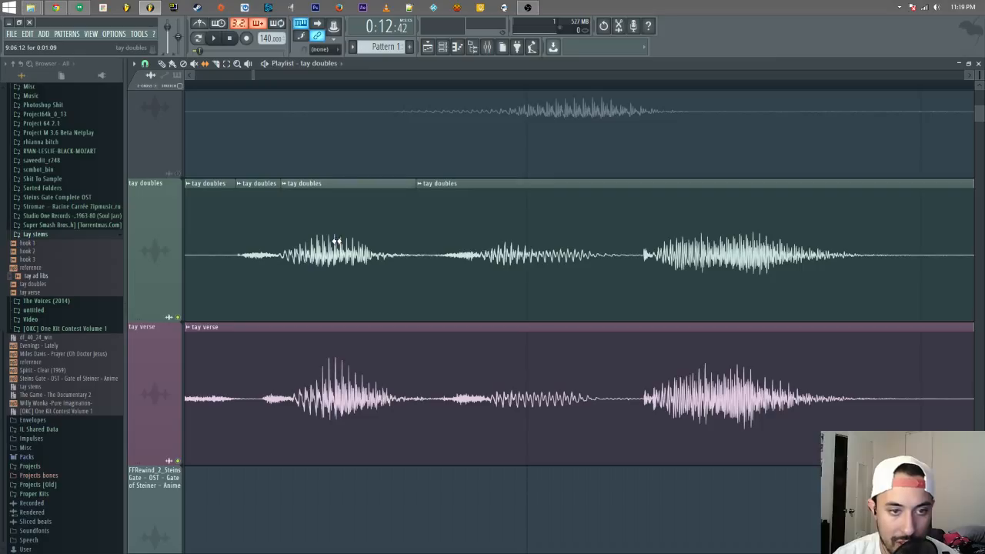
drag(337, 241, 336, 245)
drag(266, 241, 278, 245)
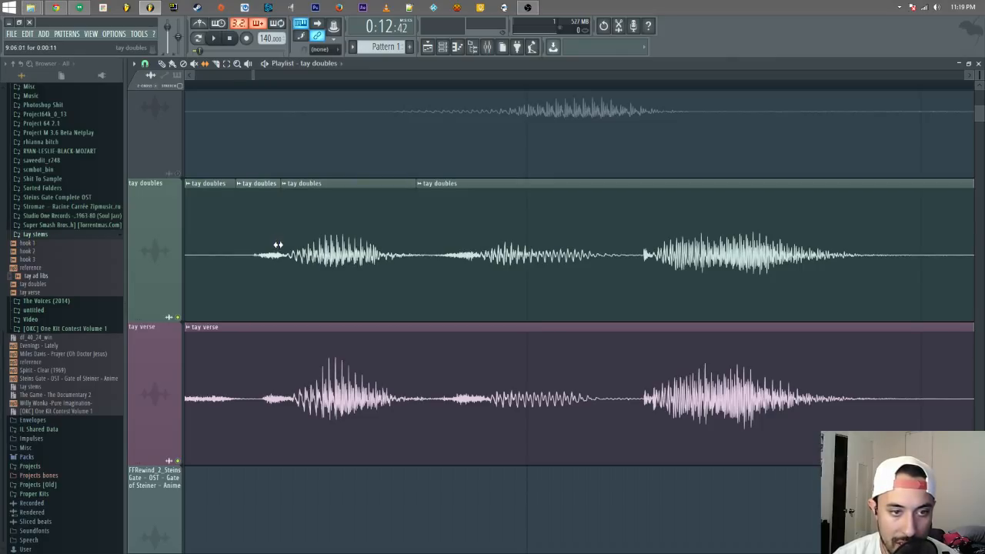
click(242, 85)
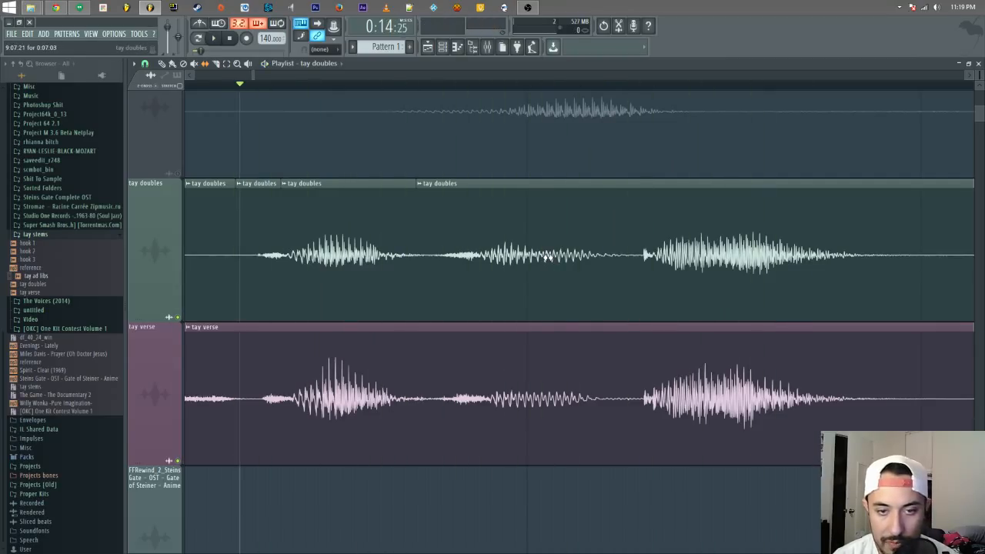
- Slice the tay doubles phrase in bar 11 before its second and third words
drag(254, 77, 275, 82)
click(237, 63)
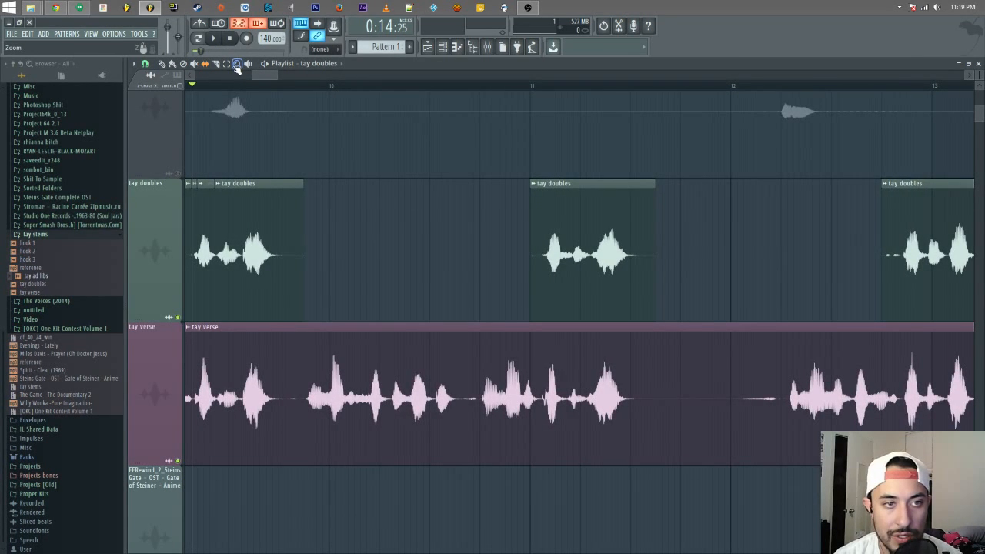
drag(512, 238, 642, 355)
drag(296, 224, 682, 392)
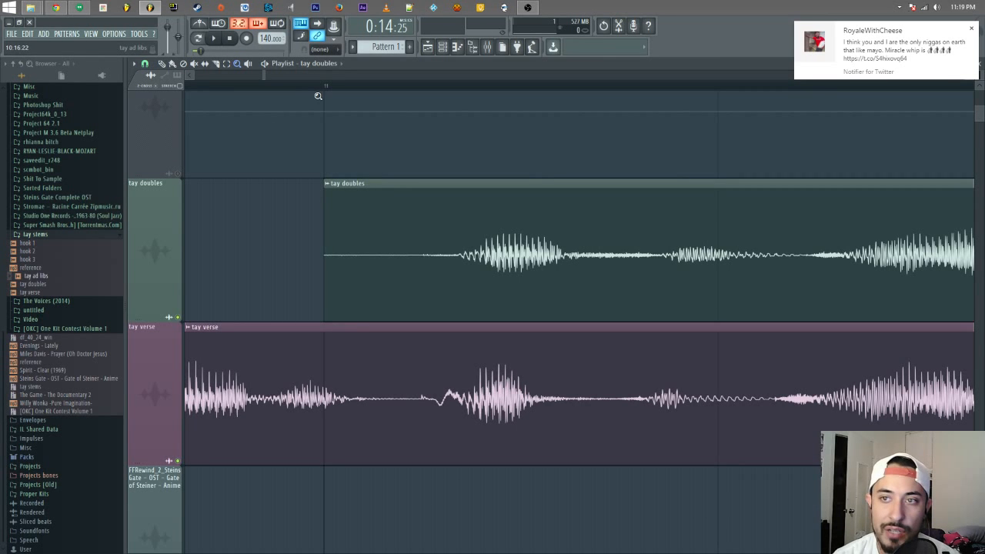
click(216, 64)
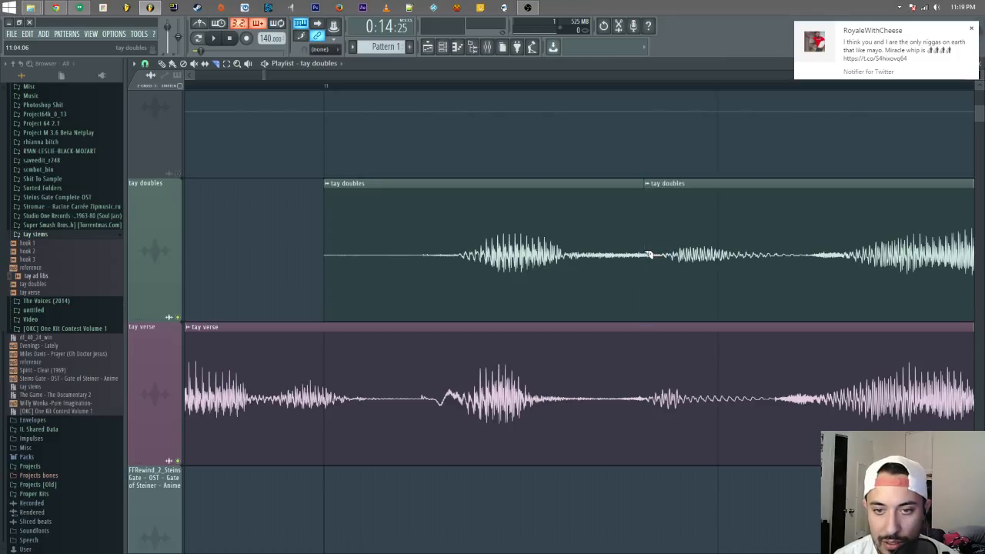
drag(814, 255, 808, 322)
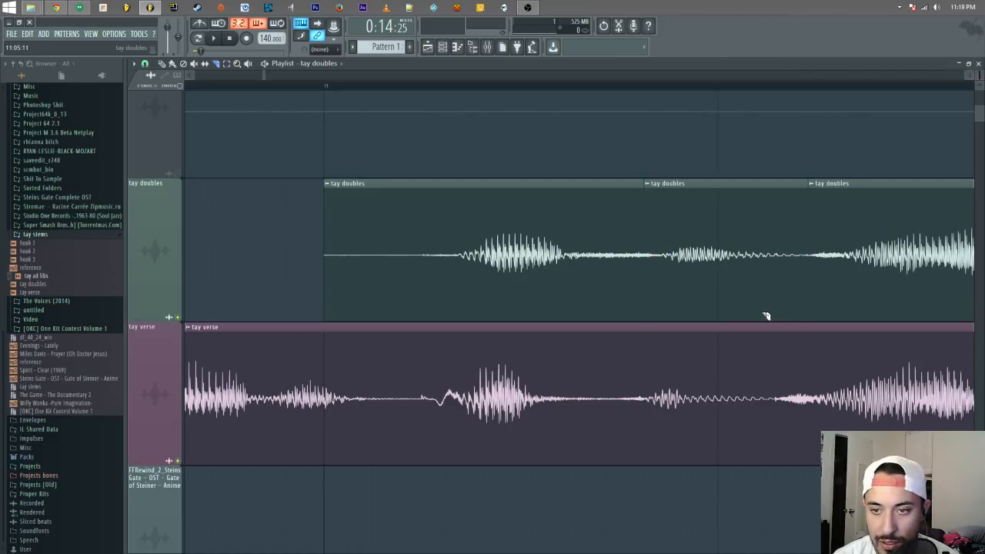
click(971, 75)
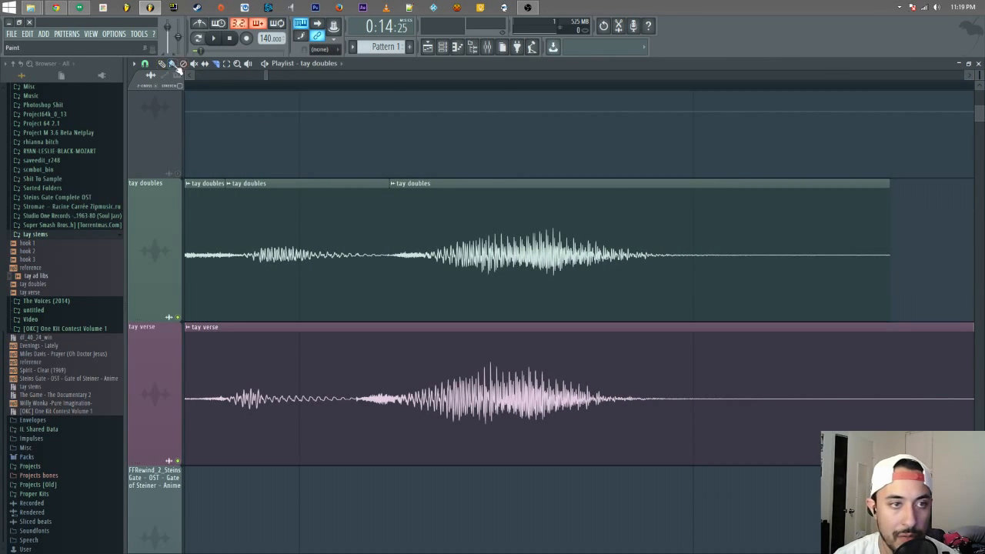
- Slip and trim the first two tay doubles slices in bar 11 to line up with tay verse, closing the gap between them
drag(264, 75, 261, 76)
click(206, 65)
click(237, 64)
drag(414, 258, 617, 378)
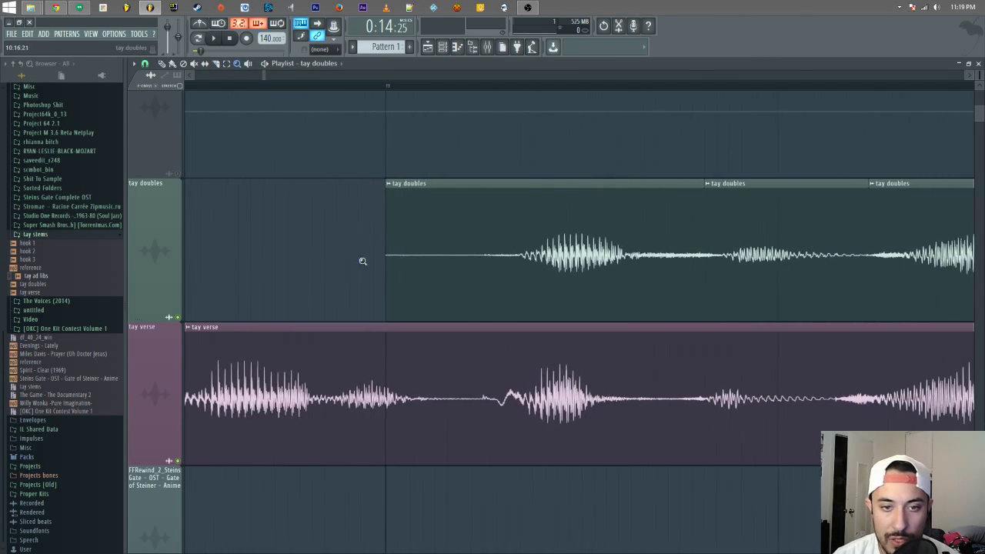
click(205, 65)
drag(638, 241, 622, 241)
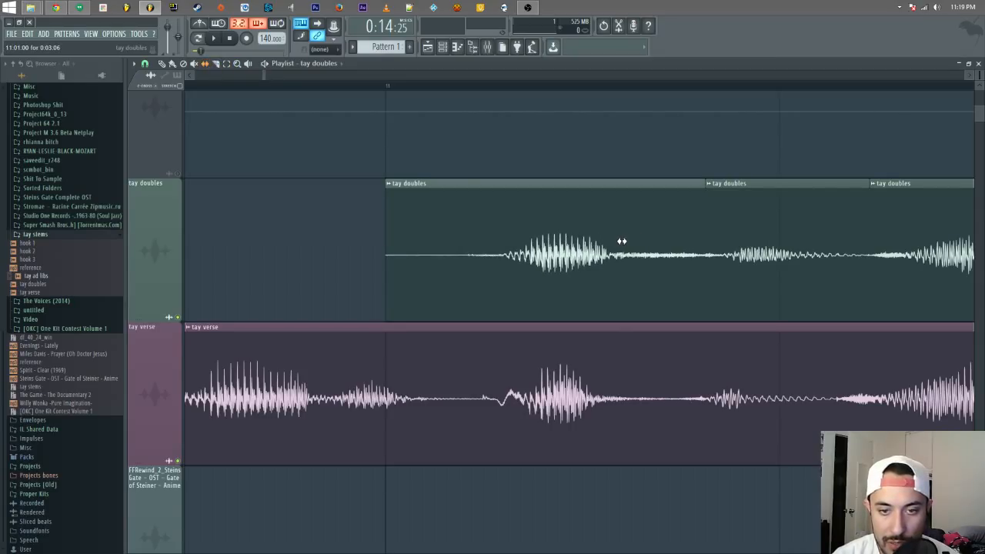
drag(793, 260, 771, 263)
drag(701, 183, 693, 184)
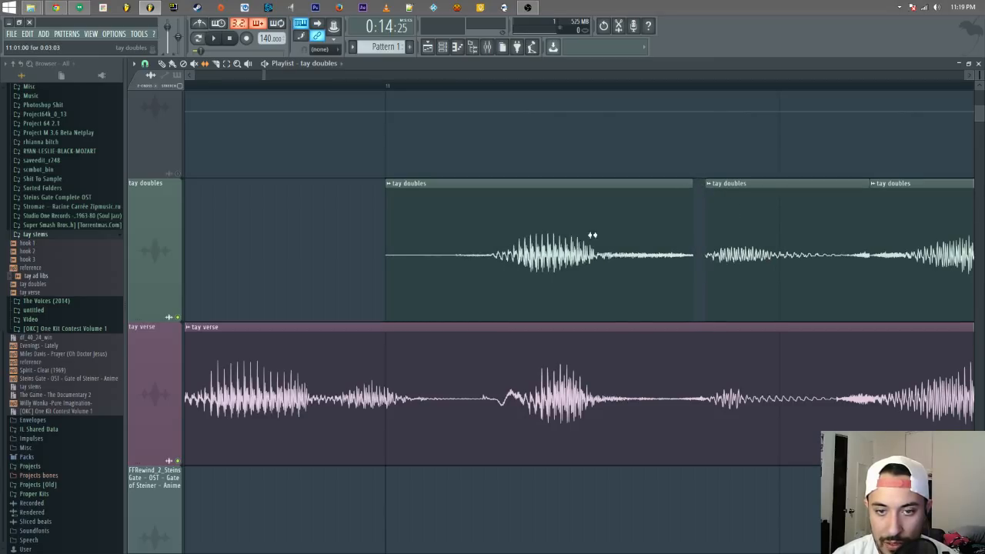
drag(571, 244, 583, 243)
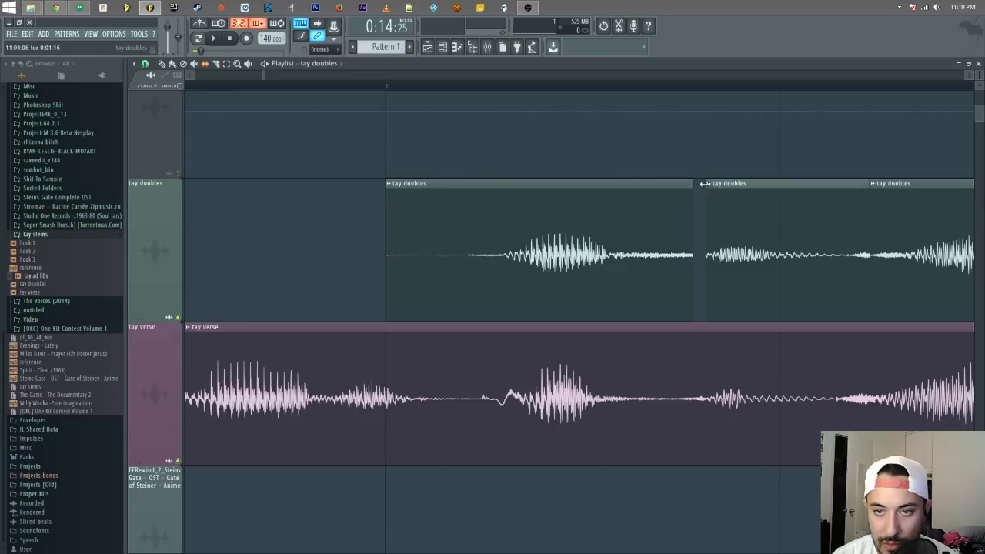
drag(703, 183, 698, 183)
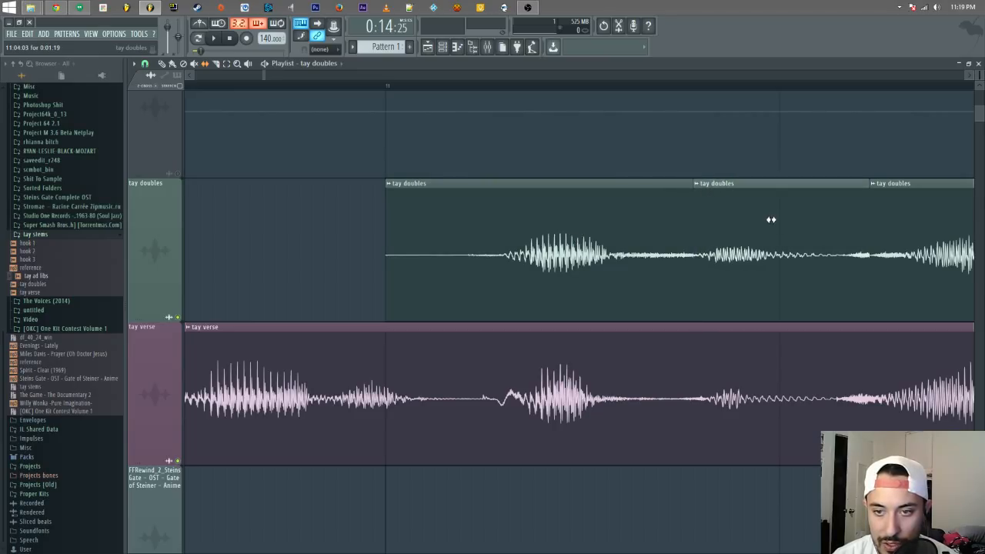
- Trim the end of the second tay doubles slice in bar 11, move the third slice earlier to match tay verse, and play back the phrase
drag(867, 187, 855, 189)
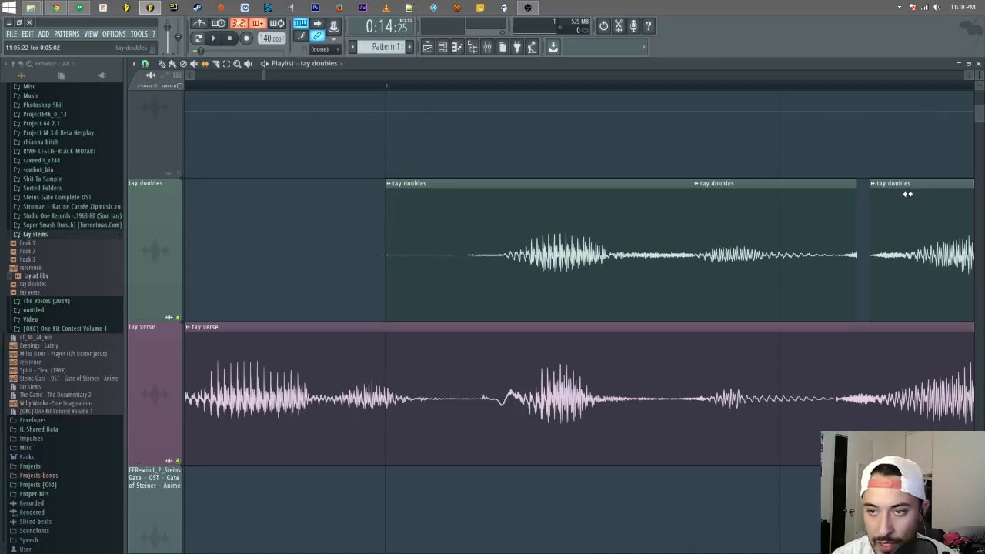
drag(909, 182, 872, 180)
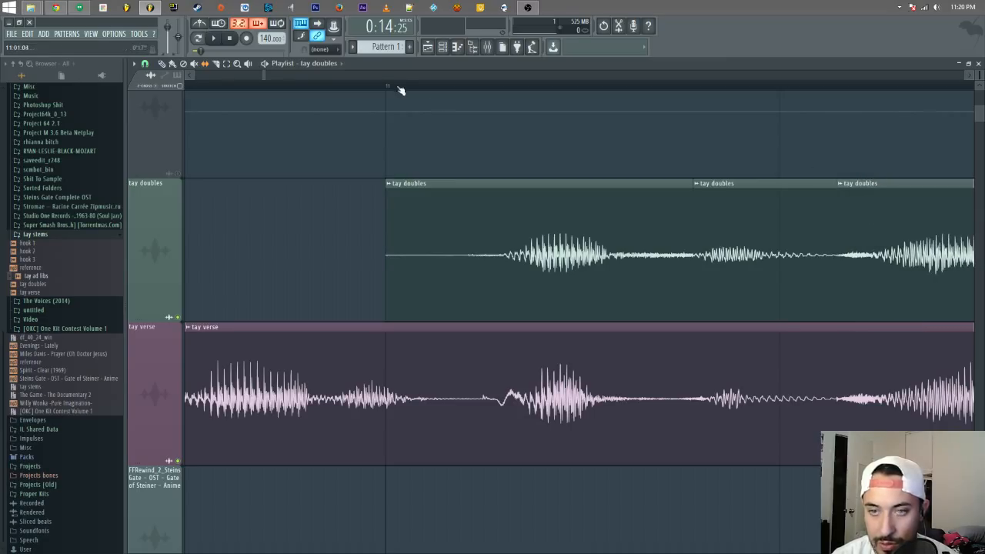
click(970, 75)
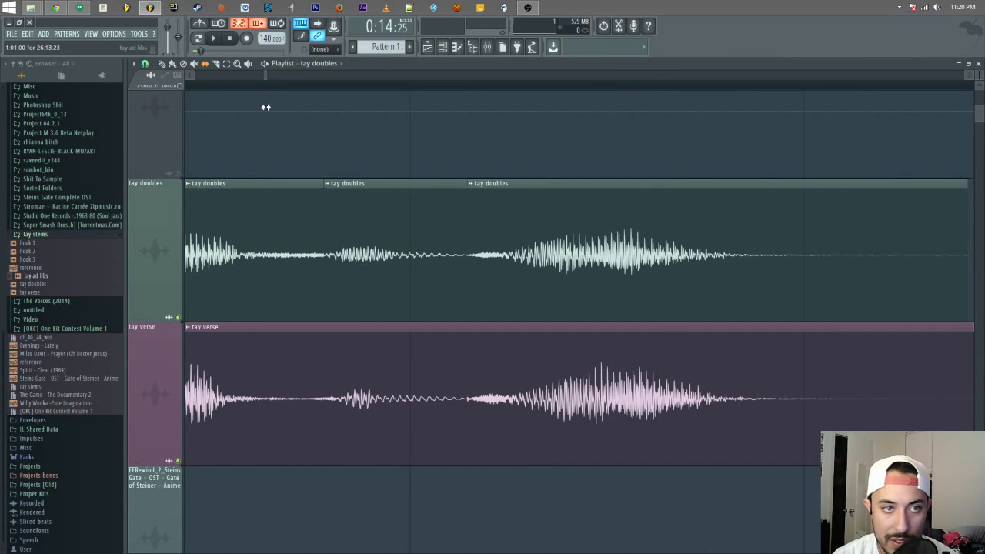
click(262, 74)
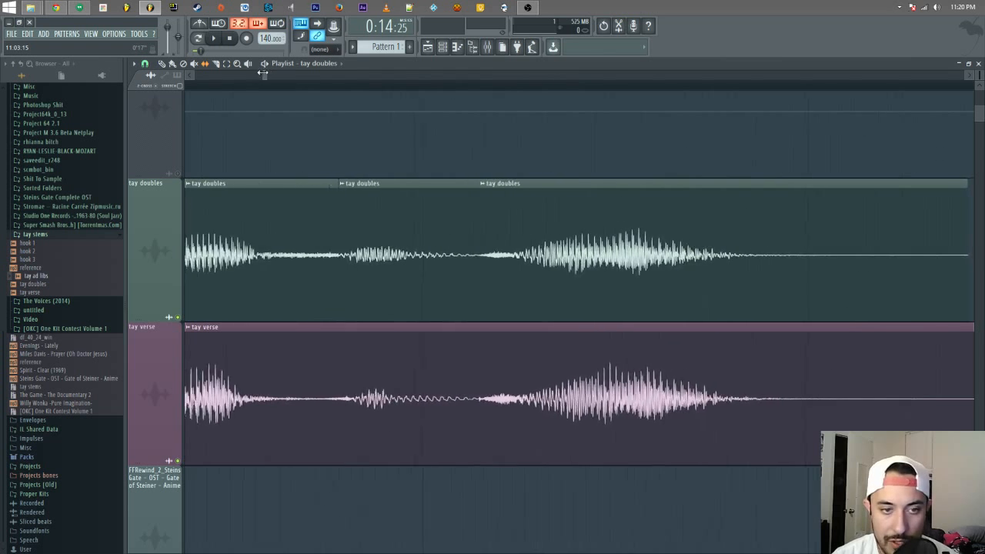
drag(262, 74, 264, 76)
click(318, 87)
key(space)
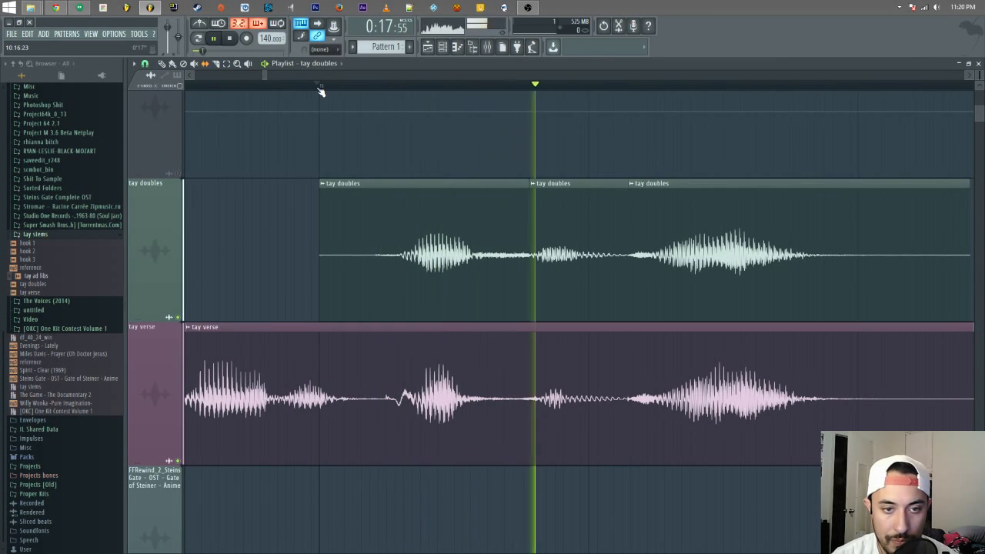
key(space)
- Switch to the Draw tool and play the whole arrangement from the start of bar 8
click(973, 77)
drag(972, 77, 972, 79)
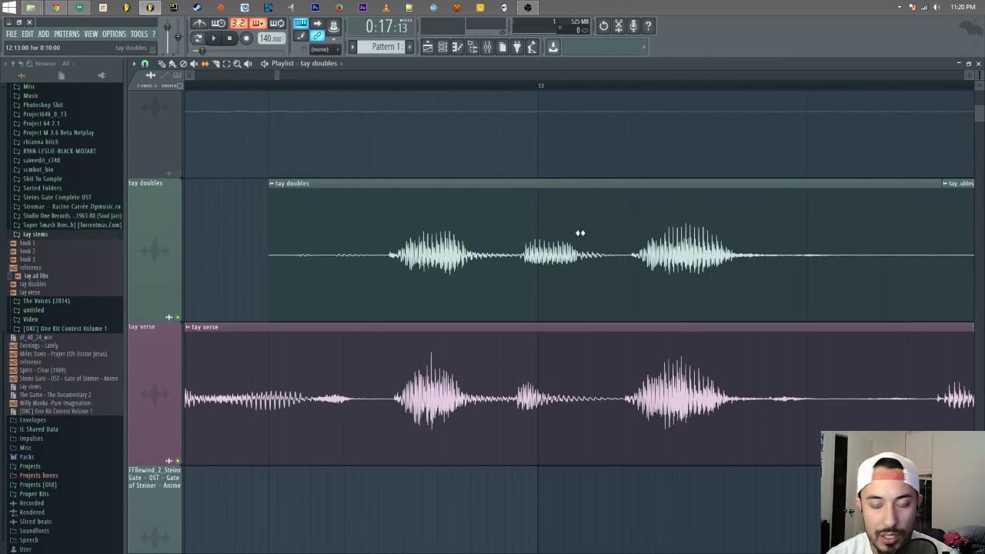
drag(276, 77, 431, 78)
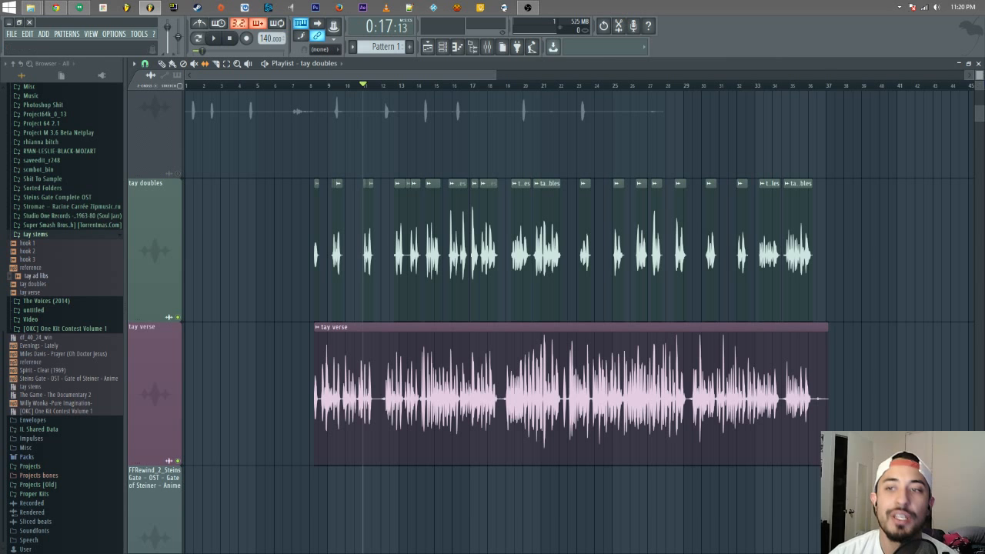
drag(980, 76, 980, 108)
scroll(451, 225, up, 3)
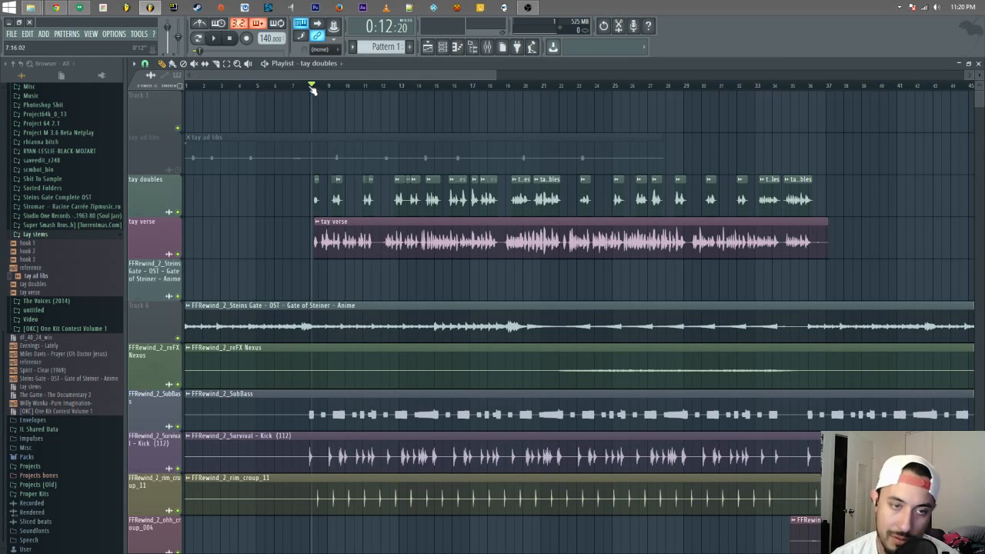
click(162, 65)
click(163, 98)
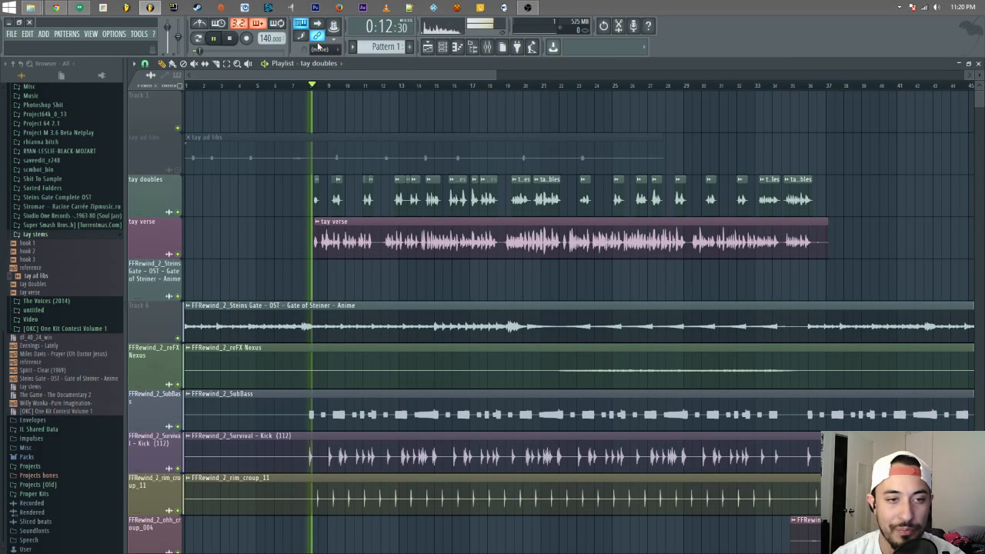
- Insert FabFilter Pro-Q in the first effect slot of the tay verse mixer track
double_click(489, 242)
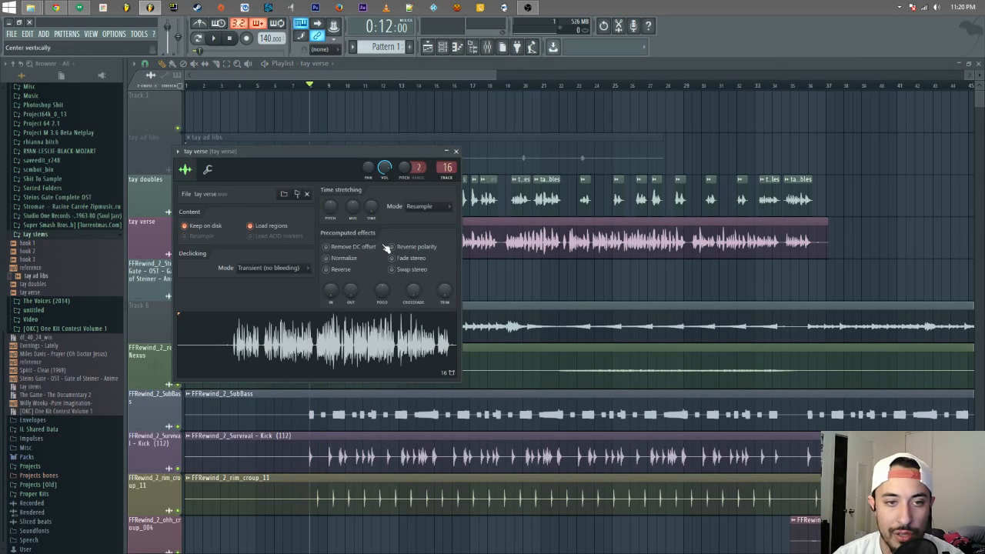
click(486, 48)
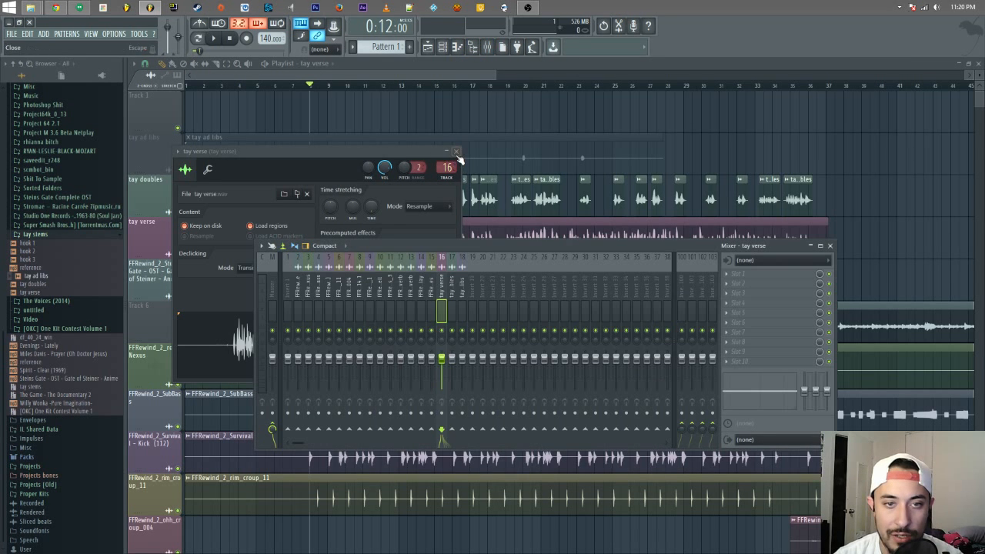
click(456, 152)
click(728, 278)
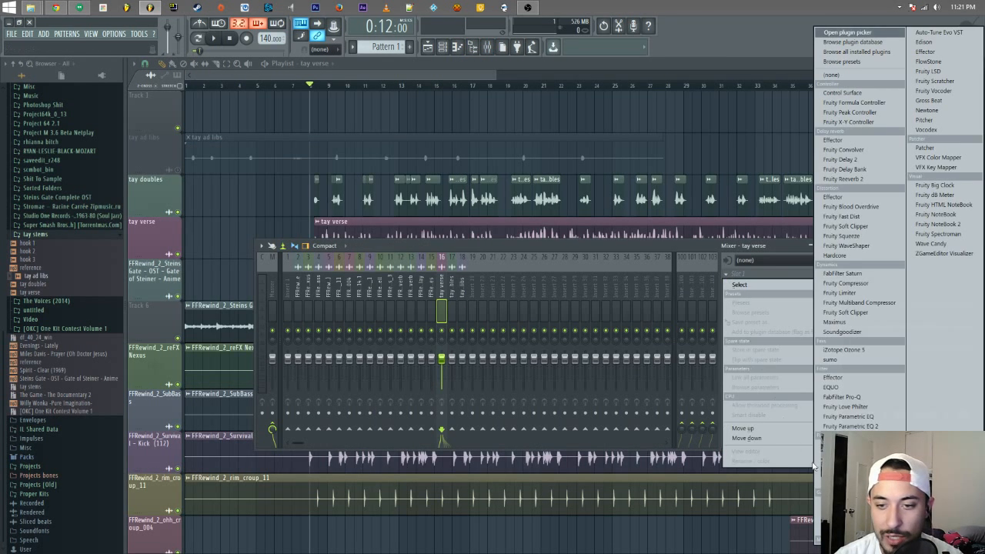
click(846, 402)
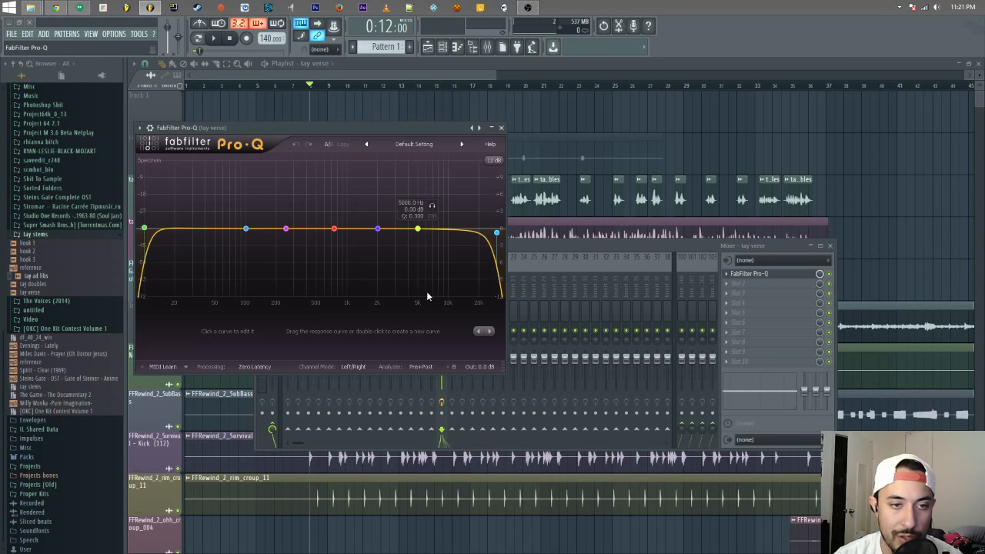
- Mute the tay doubles track and play tay verse with its Pro-Q open to examine the vocal's spectrum
key(space)
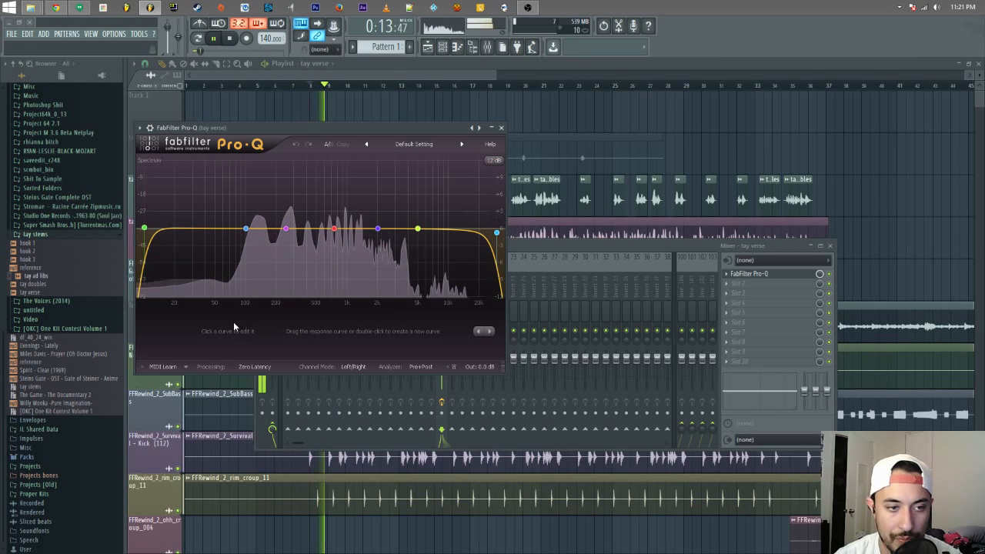
click(380, 72)
key(space)
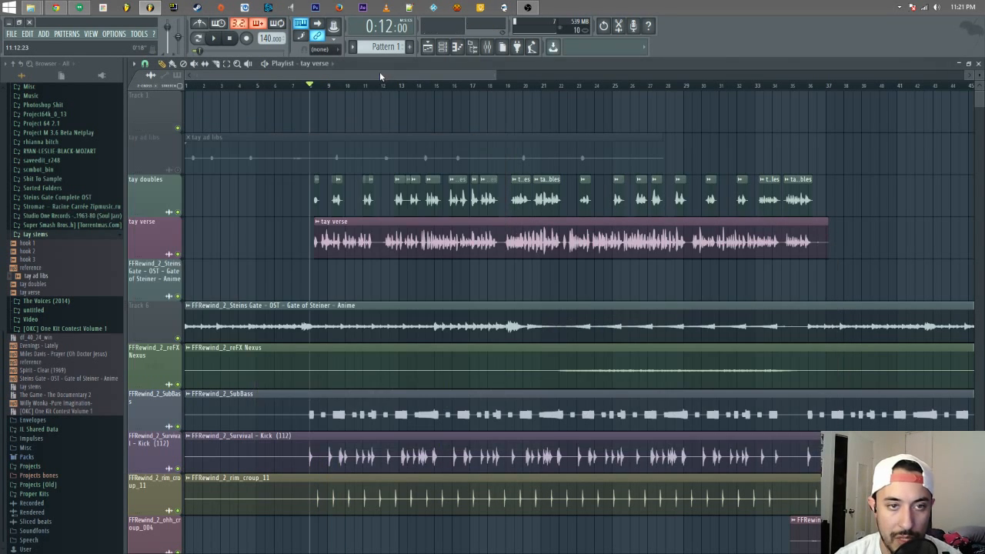
click(178, 211)
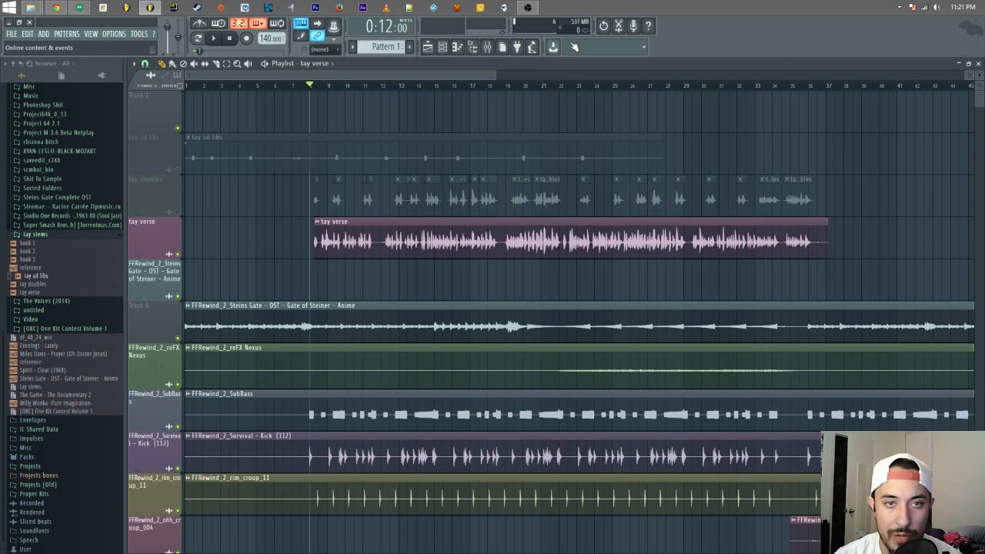
click(487, 47)
click(758, 274)
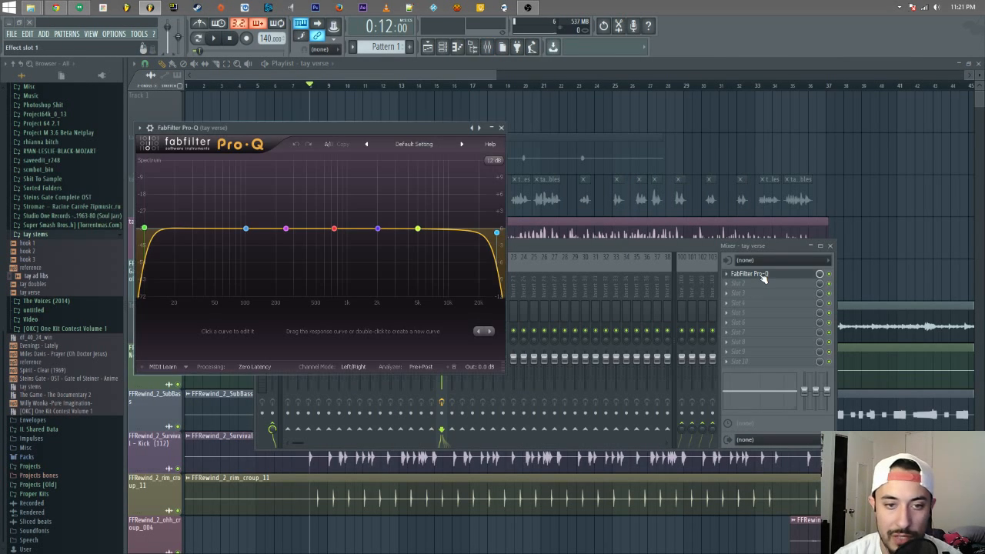
key(space)
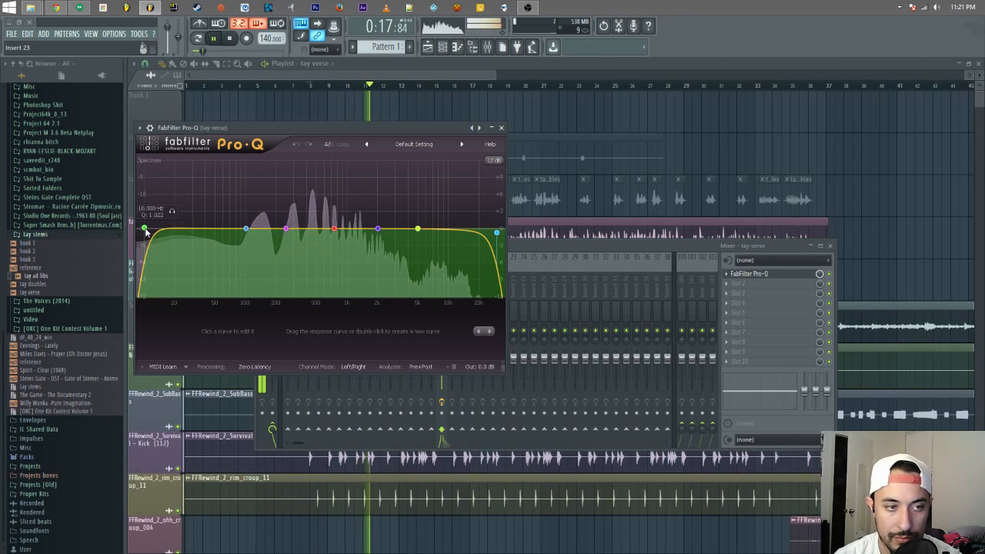
key(space)
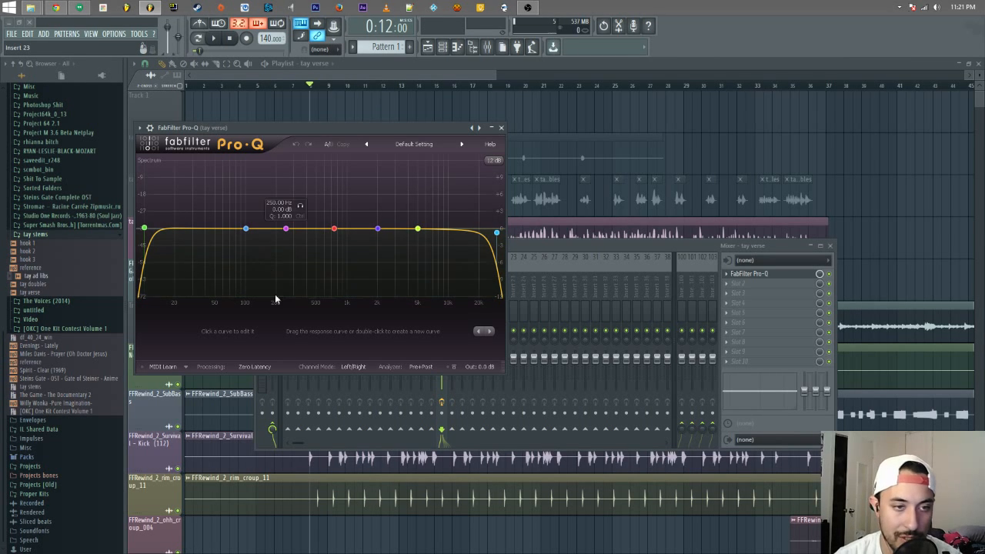
- Audition the low end of tay verse by lowering Pro-Q's high cut to about 103 Hz, and return the band to the highest frequencies
drag(497, 233, 216, 236)
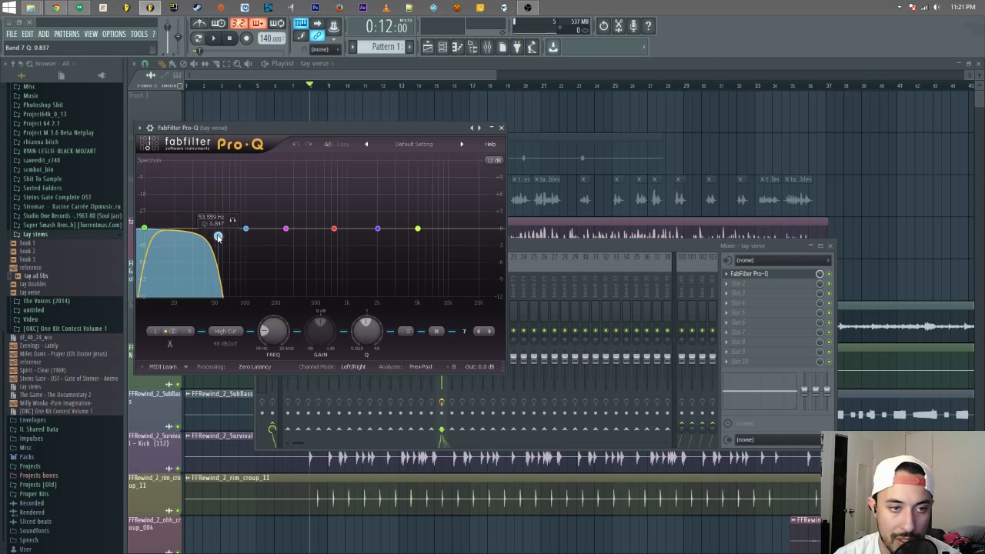
key(space)
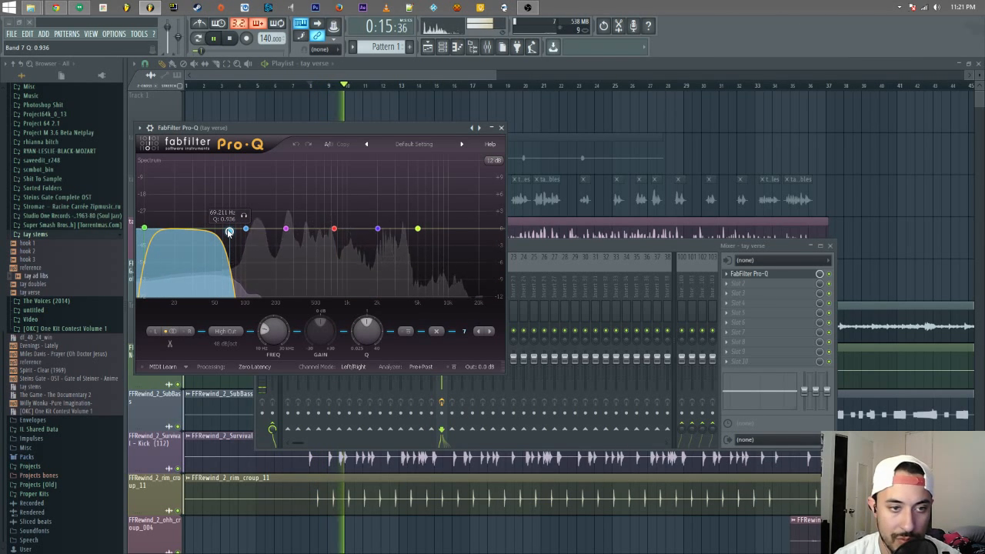
drag(230, 232, 247, 228)
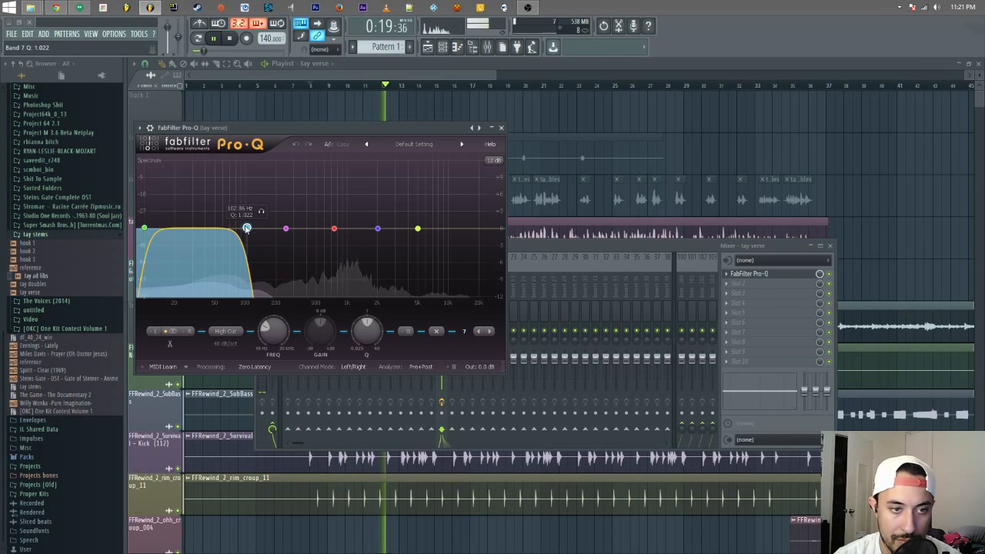
key(space)
drag(246, 228, 495, 229)
- Raise the low cut in tay verse's Pro-Q to about 71 Hz and play back the result
drag(144, 227, 210, 229)
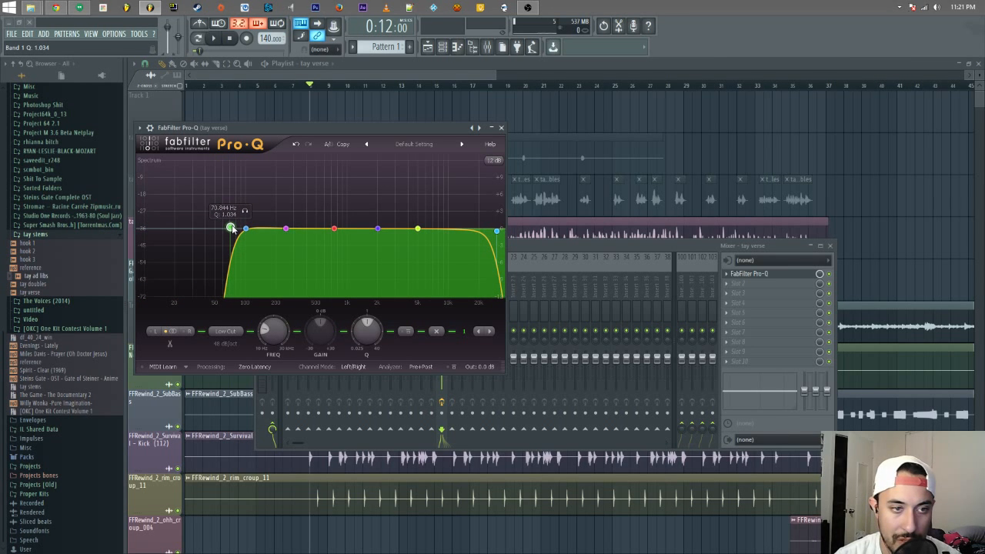
key(space)
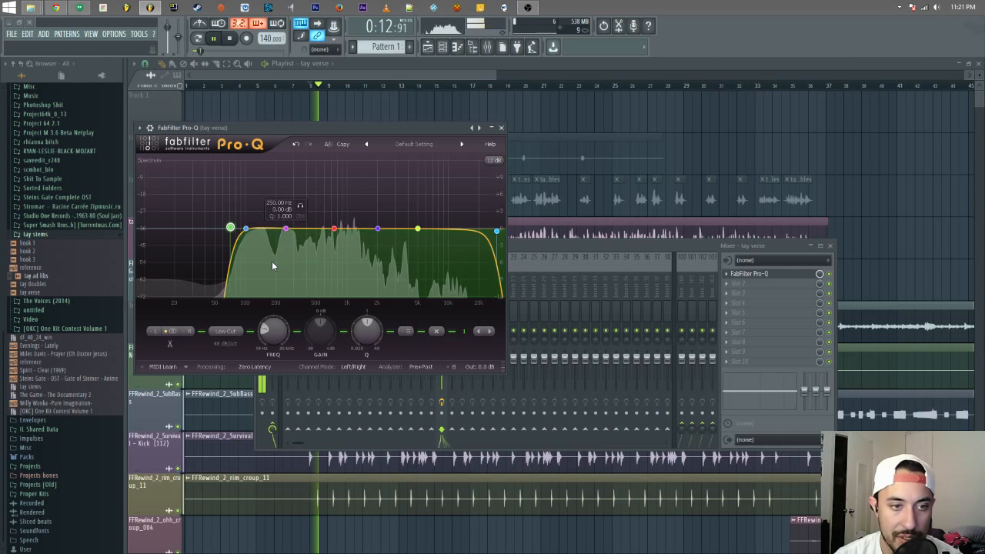
key(space)
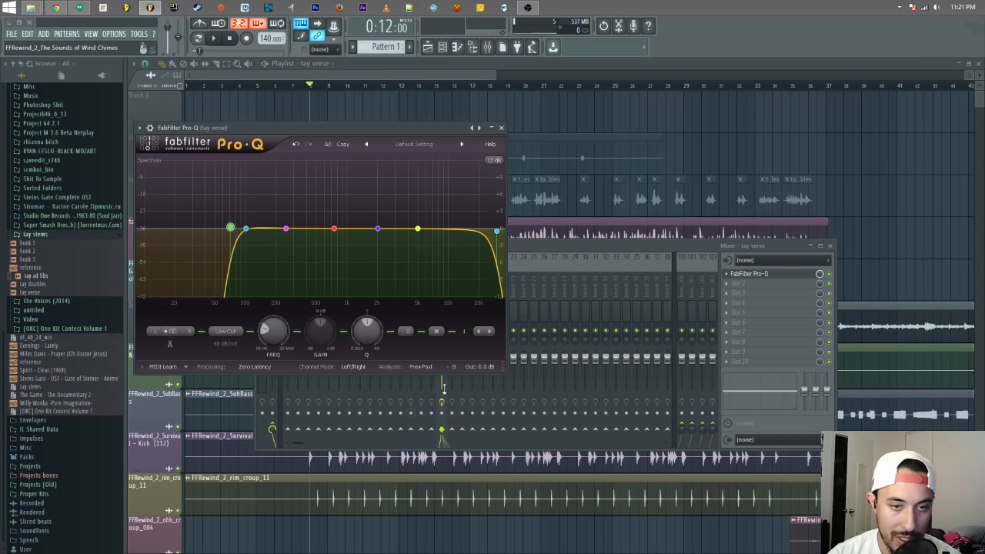
- Lower the faders of beat mixer tracks 14 and 15 to about -6.2 dB and copy track 14's level
click(550, 248)
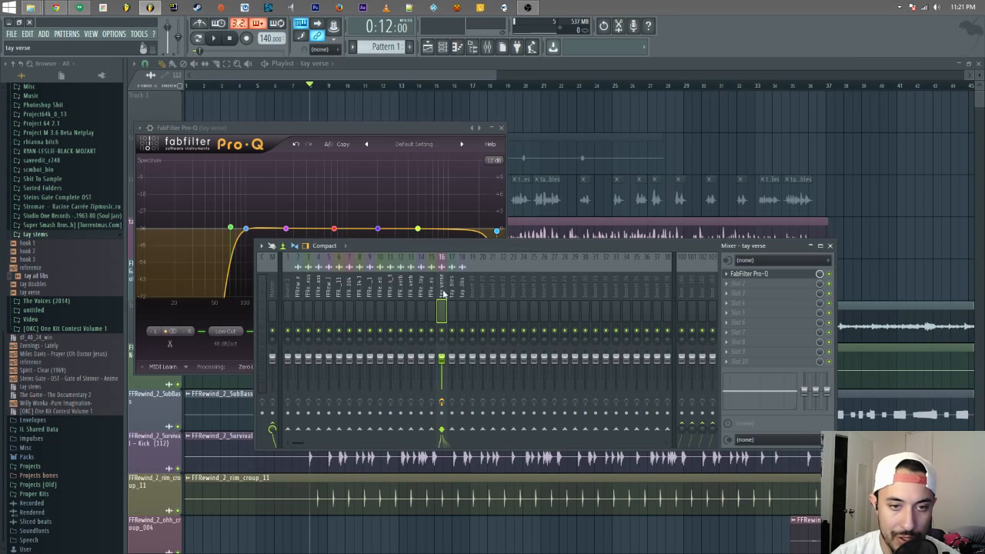
click(431, 362)
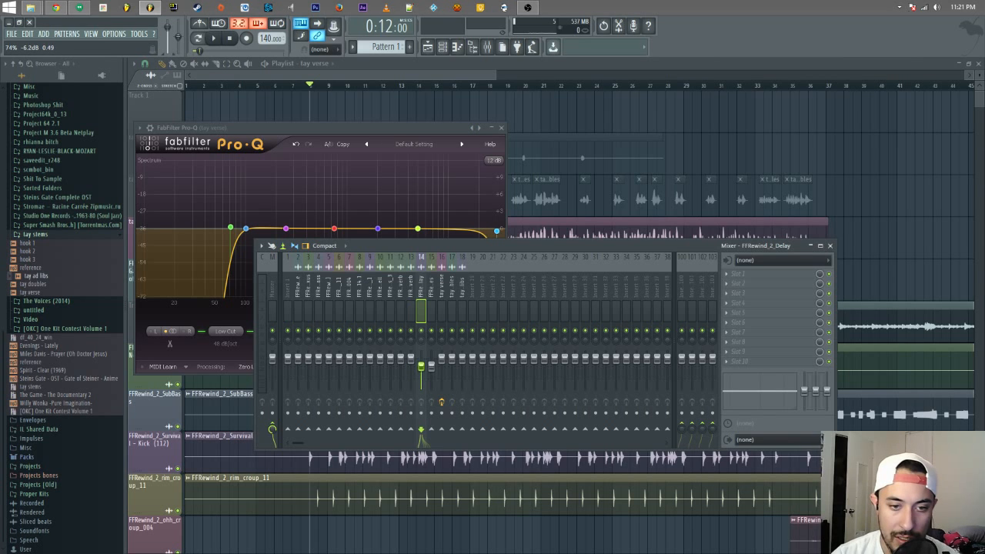
right_click(421, 366)
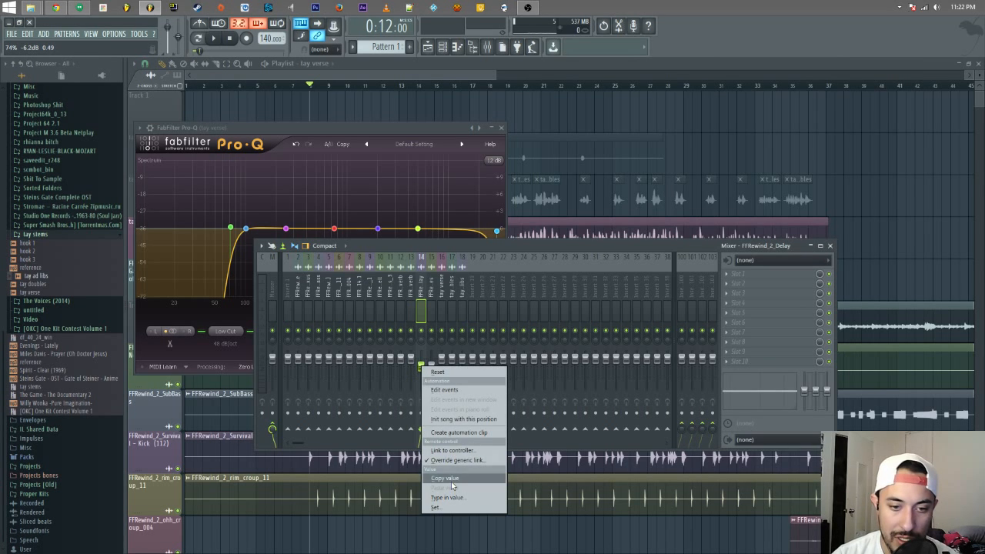
click(451, 479)
- Paste the copied 59% fader value onto the remaining beat mixer tracks, 2 through 13
right_click(413, 362)
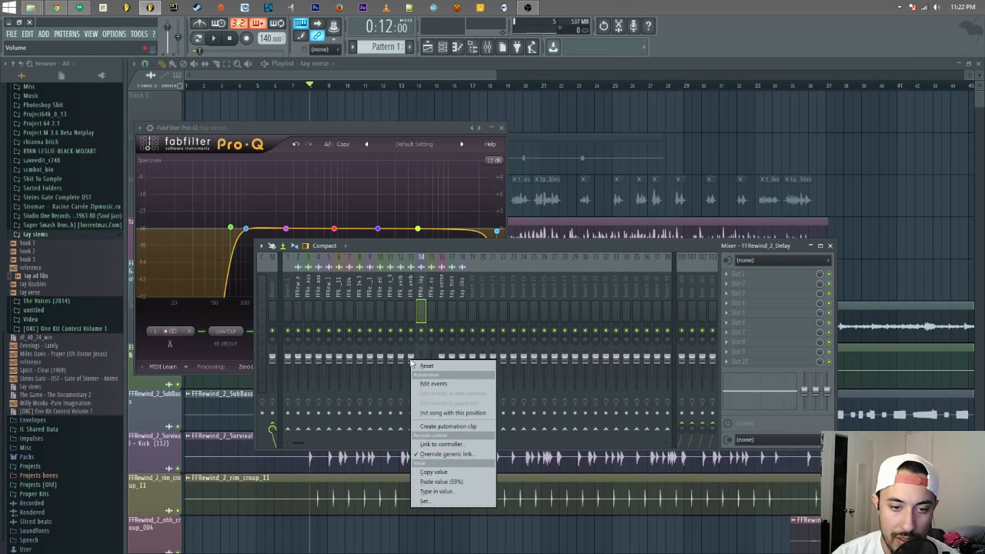
click(441, 481)
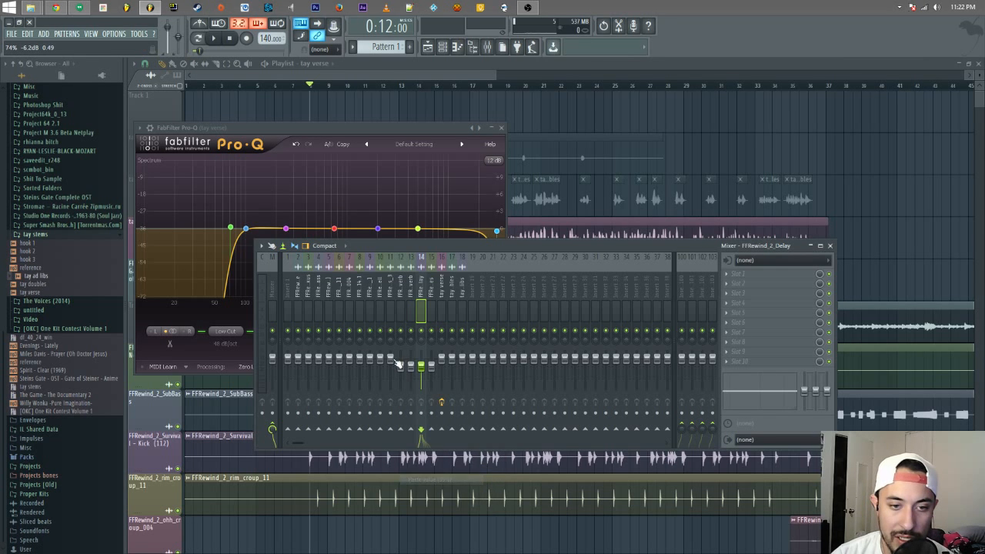
right_click(370, 359)
click(398, 478)
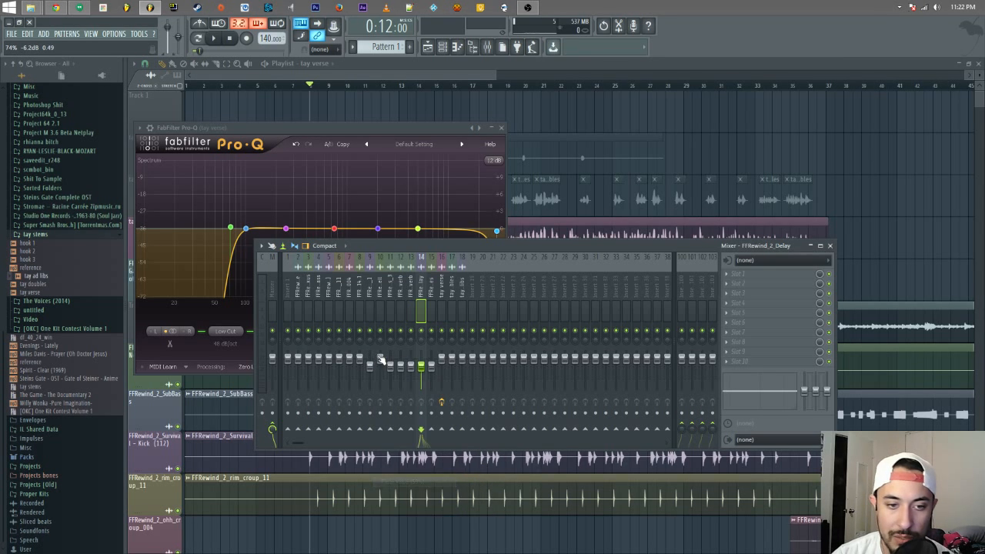
right_click(337, 364)
click(365, 482)
right_click(311, 362)
click(341, 485)
right_click(325, 359)
click(352, 480)
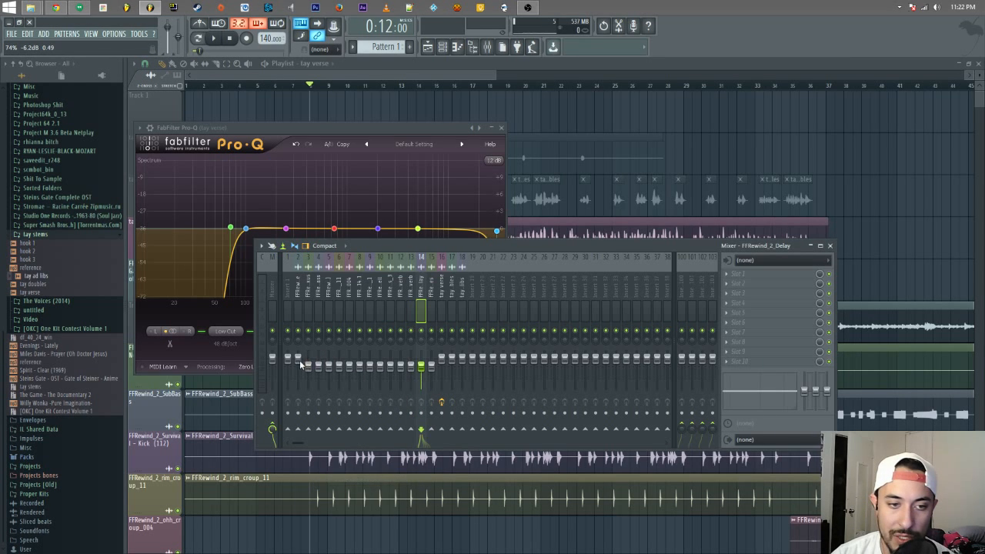
- Play the tay verse section to check the vocal against the lowered beat, and reopen the mixer
click(376, 75)
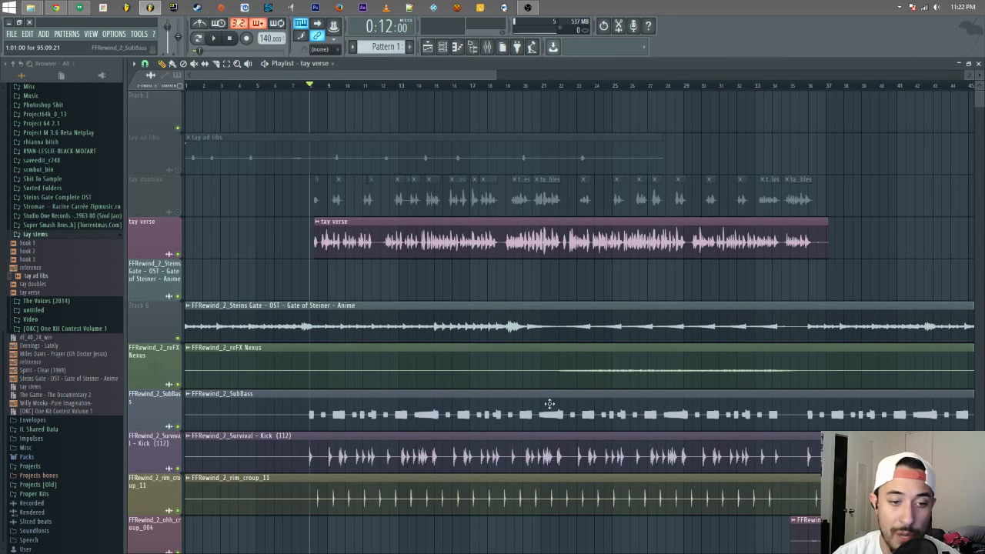
key(space)
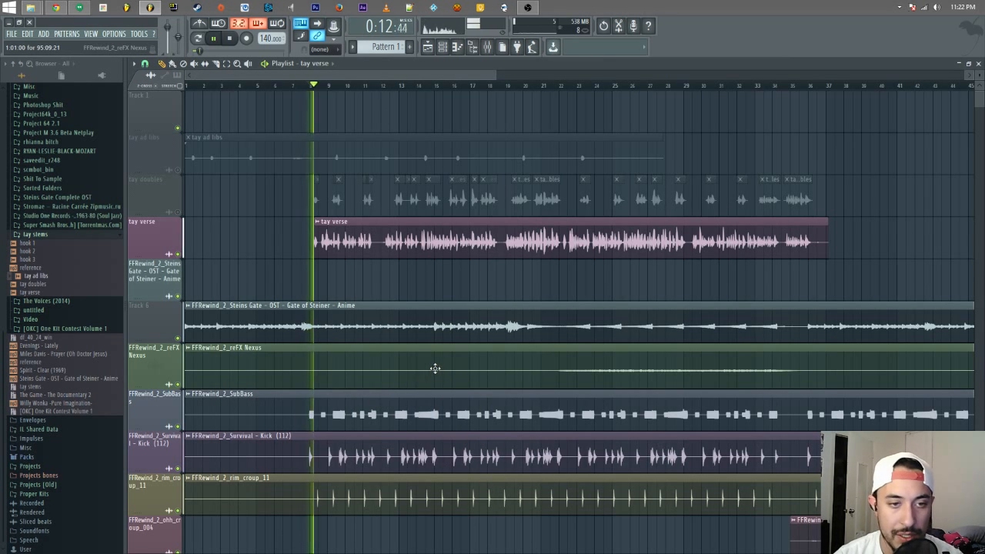
click(473, 47)
key(space)
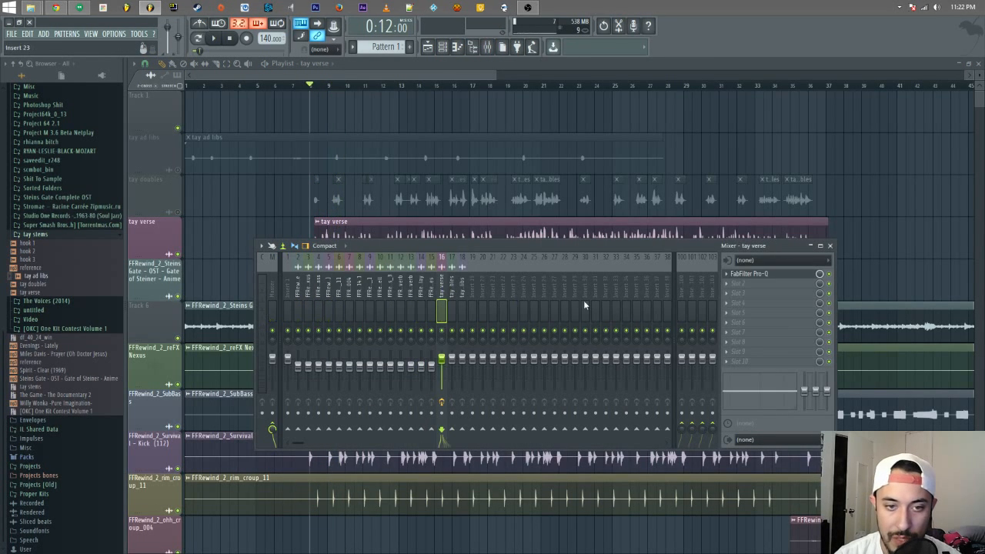
- While playing tay verse, set its Pro-Q mid band to -12.72 dB at about 833 Hz and the low shelf to -12.18 dB at about 122 Hz
click(762, 274)
key(space)
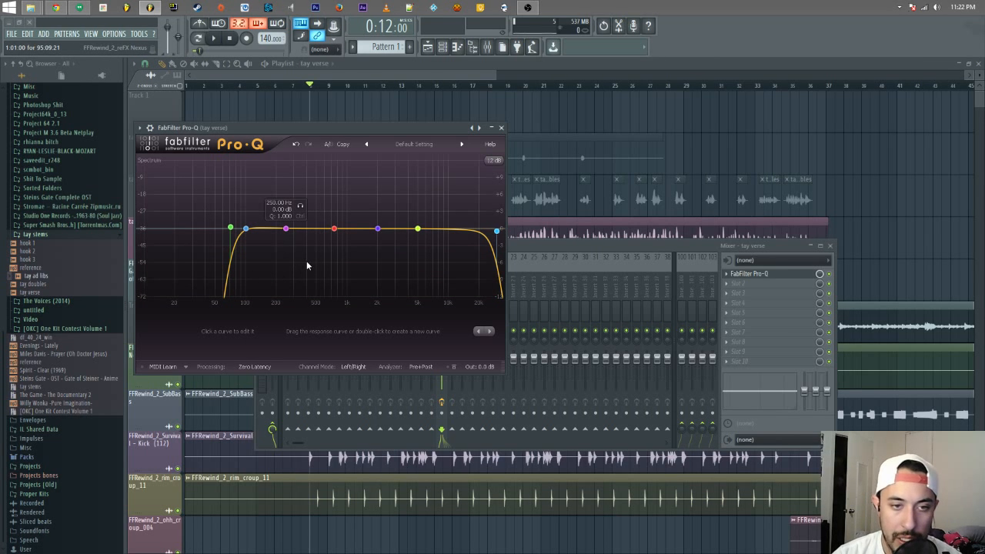
double_click(415, 228)
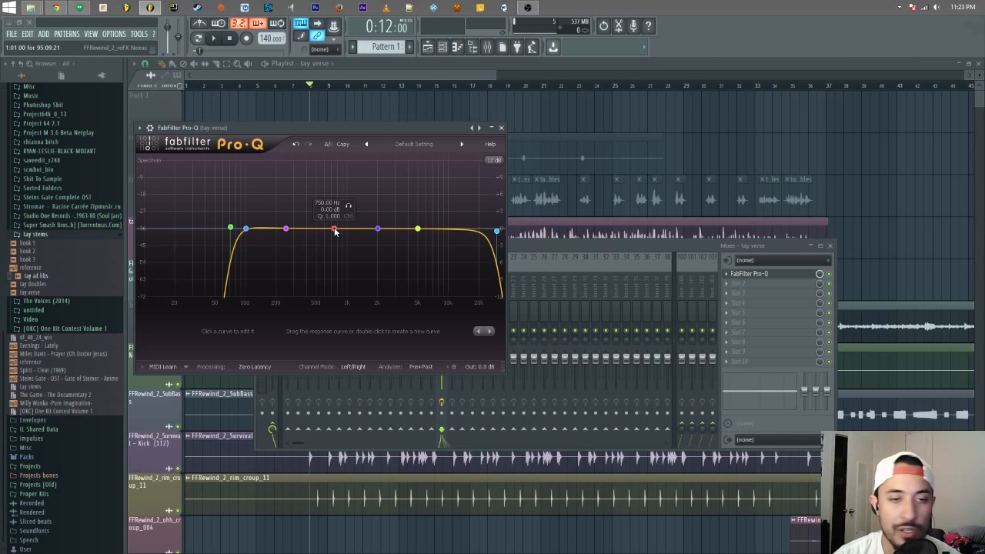
key(space)
drag(335, 231, 332, 392)
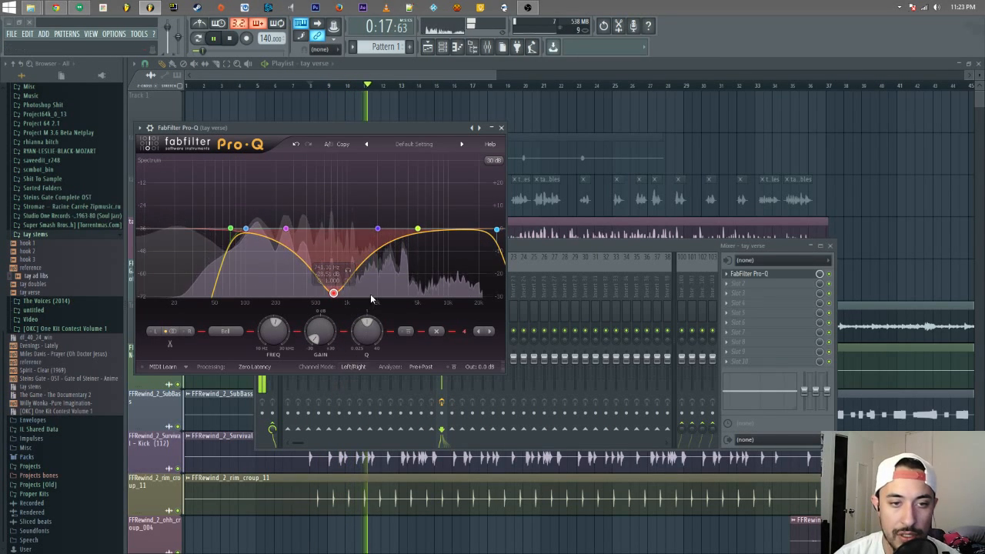
drag(333, 293, 339, 260)
right_click(334, 254)
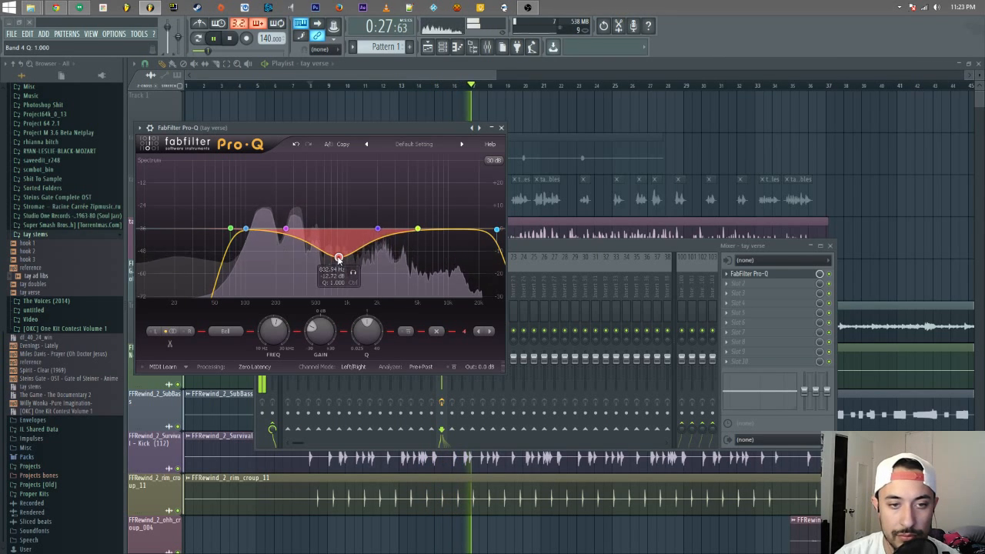
drag(246, 230, 254, 263)
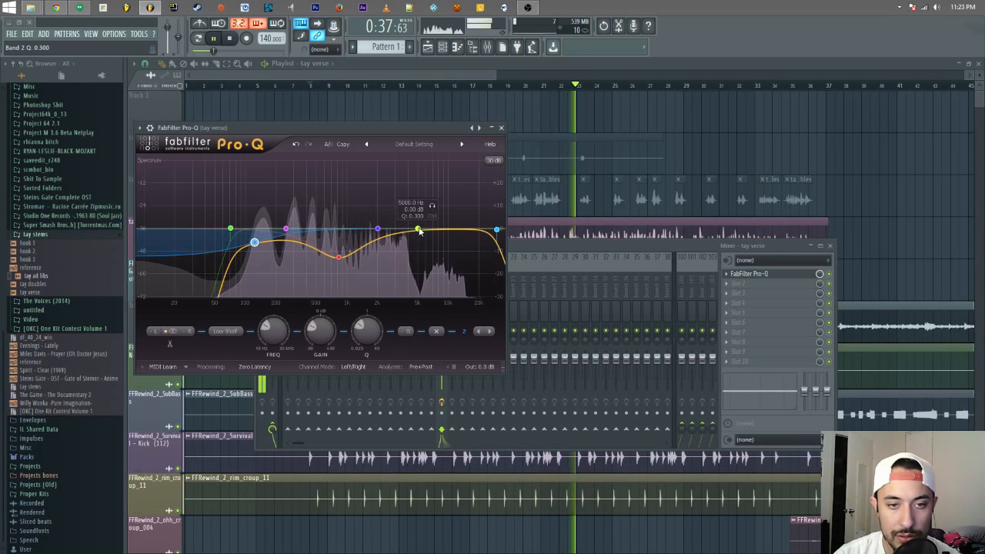
- Dip Pro-Q band 5 by about 5 dB near 2 kHz and boost the high shelf by 3.83 dB at about 5059 Hz
drag(378, 229, 418, 224)
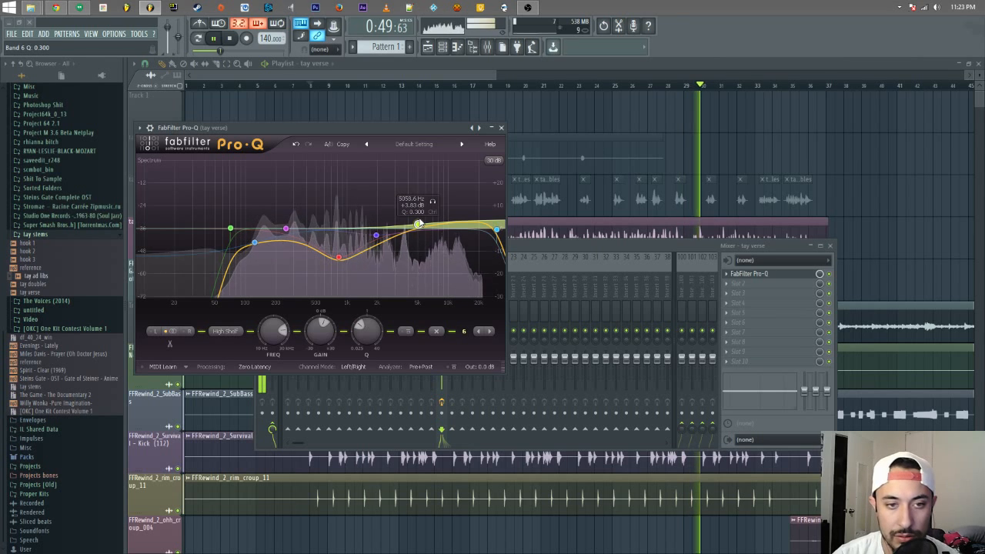
drag(378, 238, 380, 241)
click(418, 225)
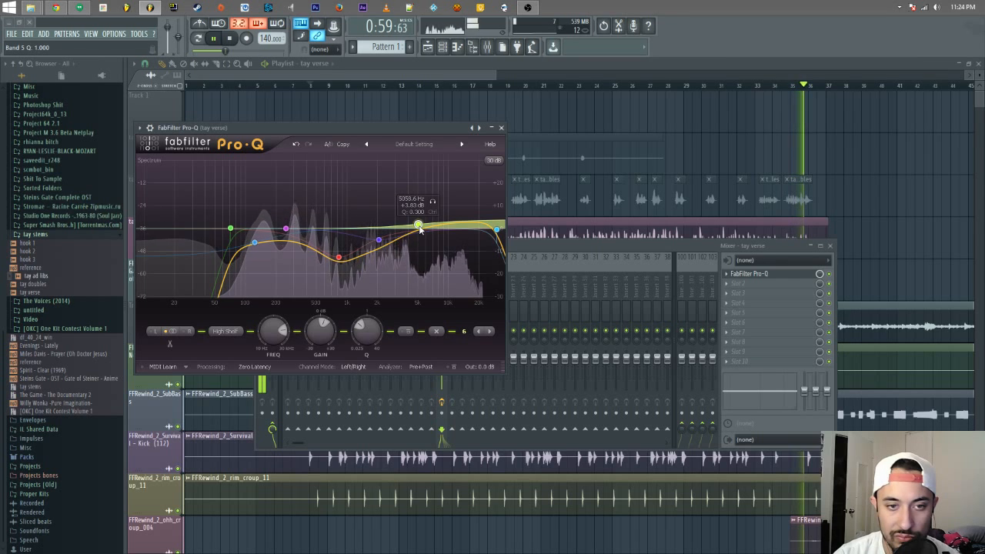
key(space)
- Raise Pro-Q's high shelf to +7.89 dB at about 4347 Hz and lower the high cut to about 20422 Hz
drag(418, 224, 414, 221)
drag(494, 227, 479, 229)
drag(414, 222, 410, 223)
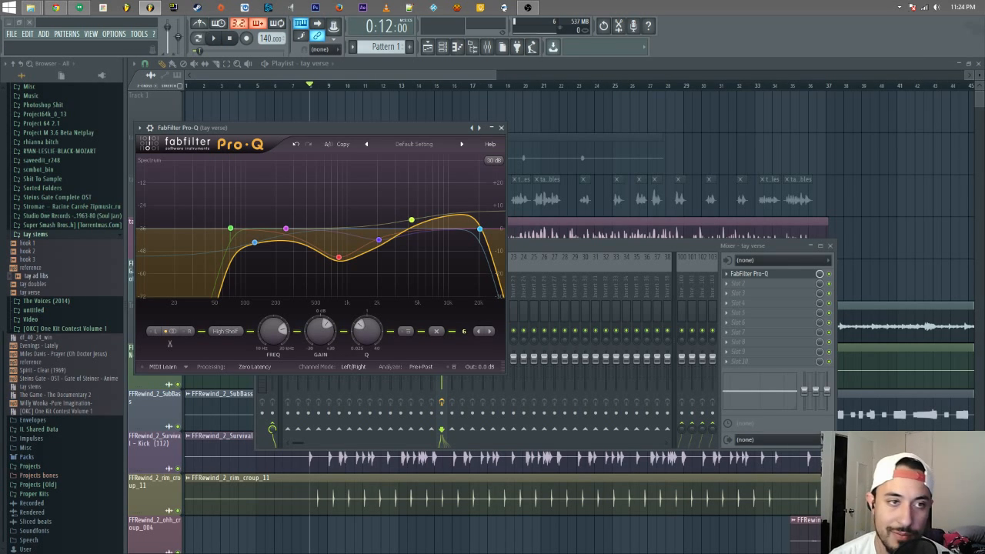
- Play the vocal and ease Pro-Q's band 5 cut to about -4 dB near 2 kHz
key(space)
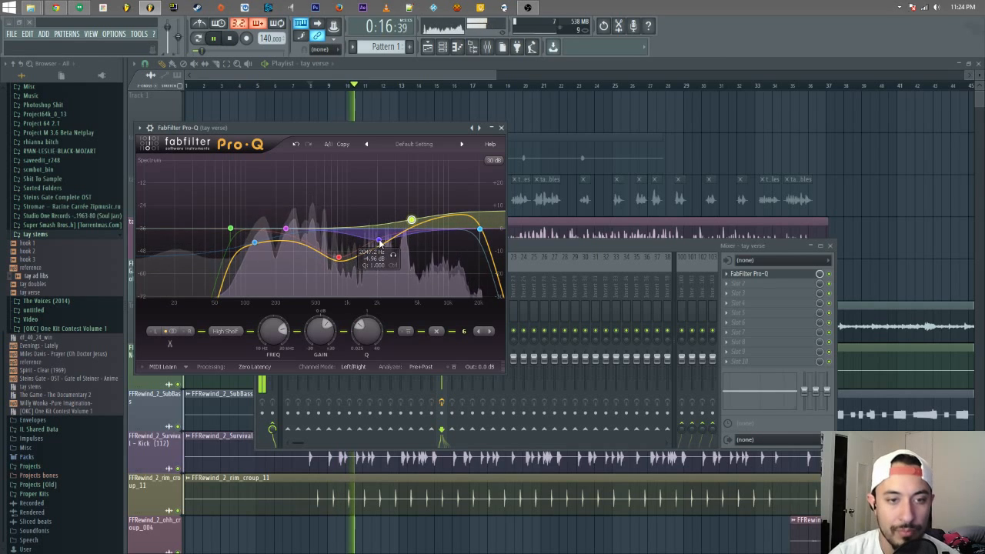
drag(379, 242, 379, 239)
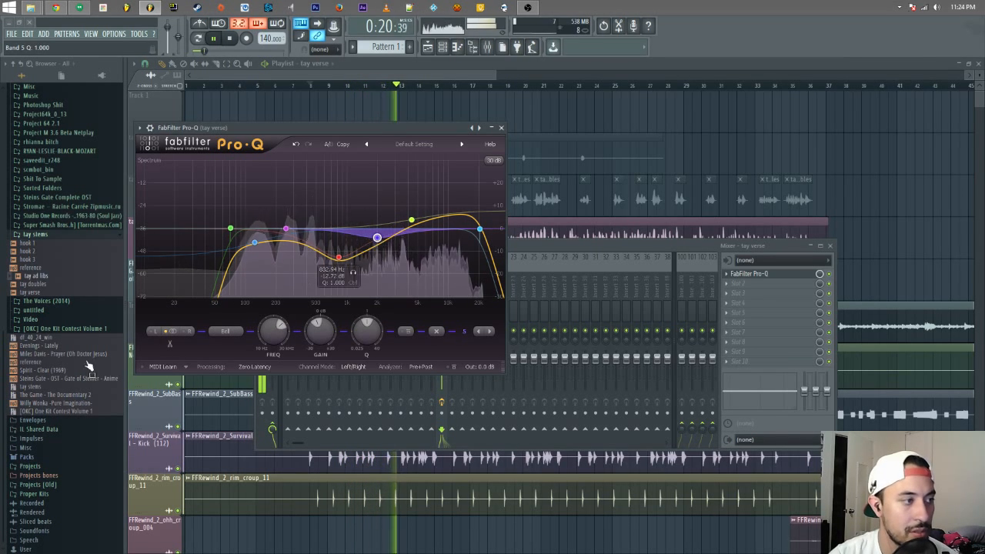
click(231, 39)
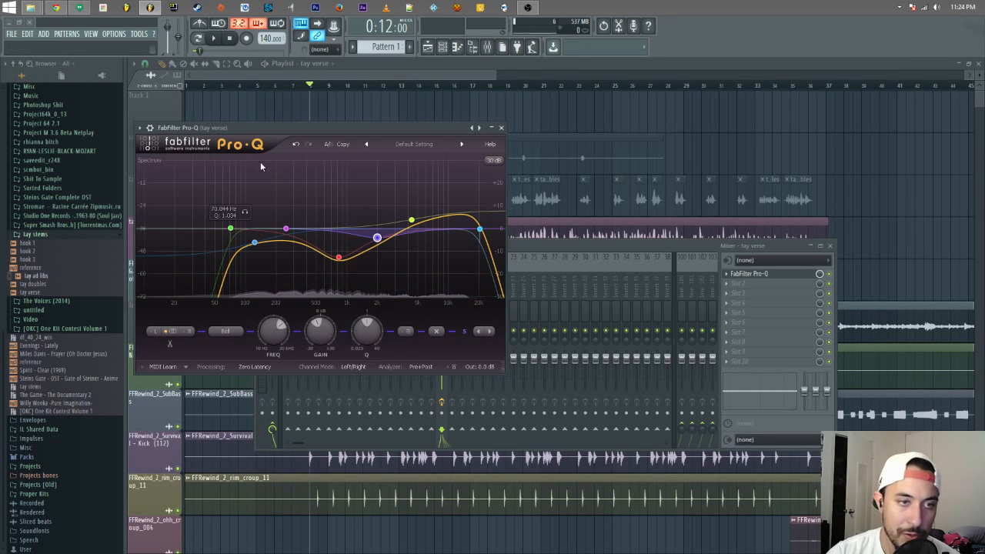
- Insert Fruity Parametric EQ 2 in the second effect slot of tay verse and place its window beside Pro-Q
mouse_move(342, 303)
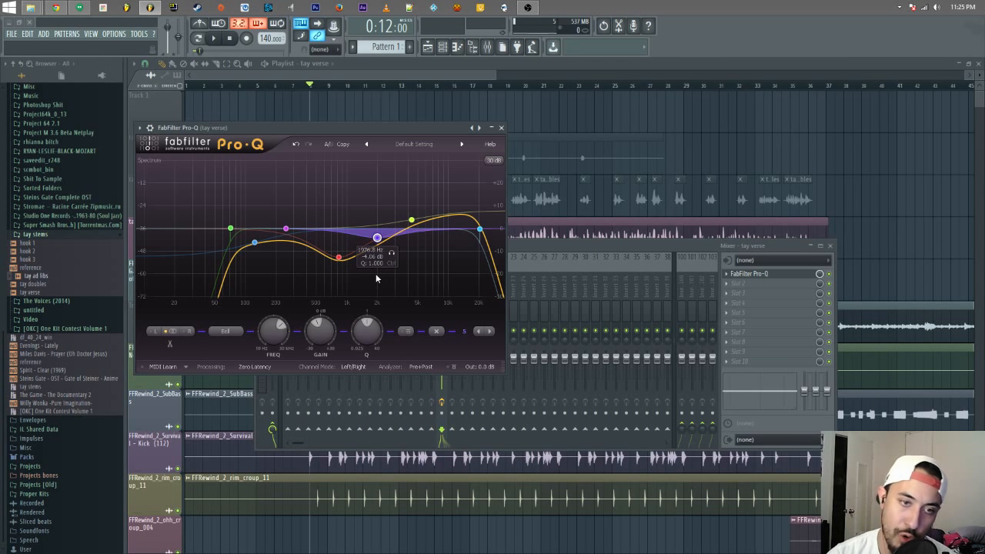
click(751, 284)
mouse_move(739, 294)
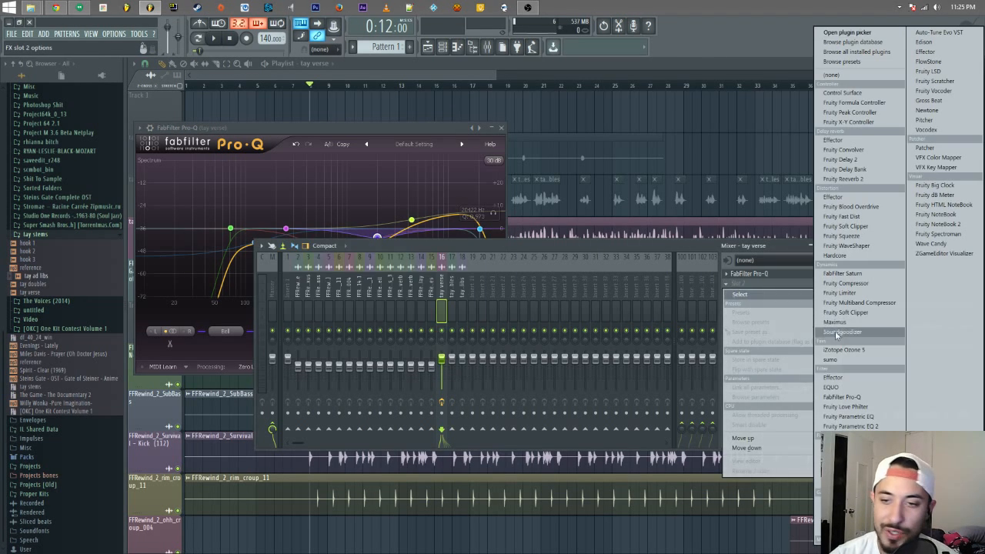
click(850, 426)
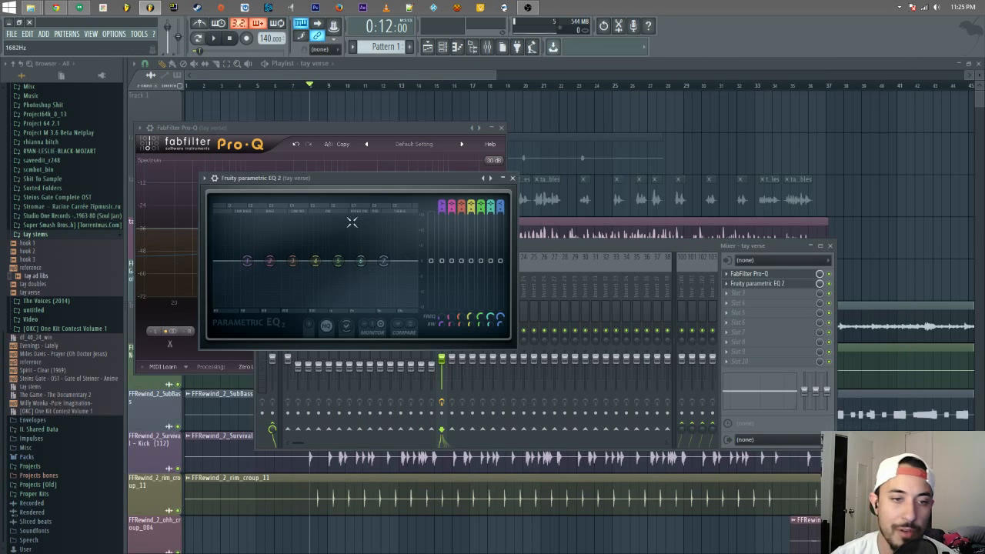
drag(342, 178, 321, 174)
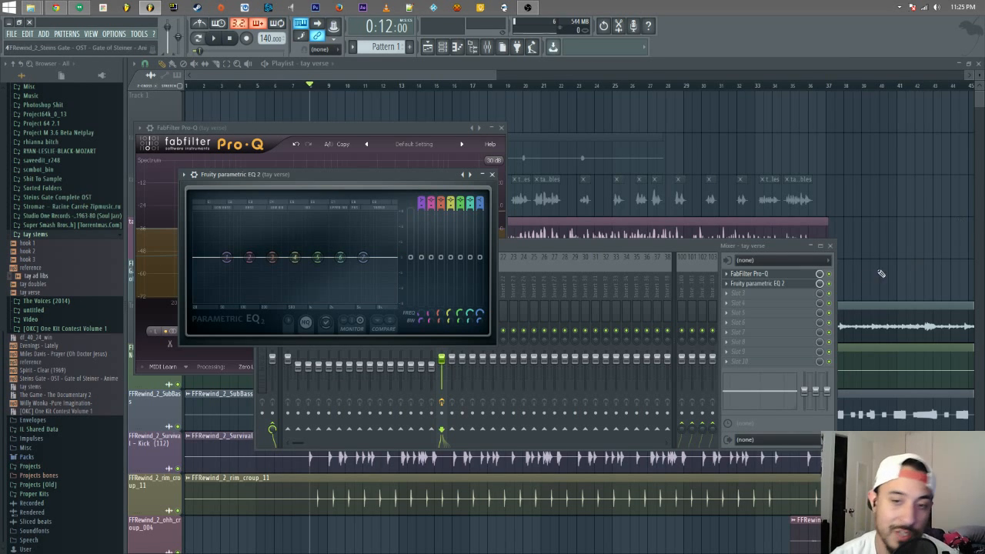
drag(364, 175, 694, 158)
- Turn band 1 of Fruity Parametric EQ 2 into a steep high-pass that imitates Pro-Q's low cut
click(399, 133)
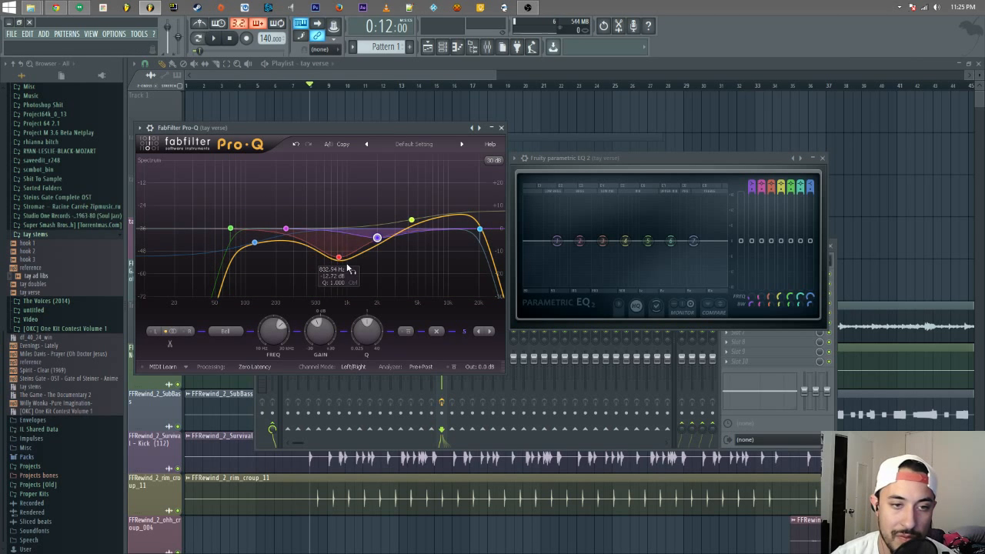
drag(436, 220, 849, 274)
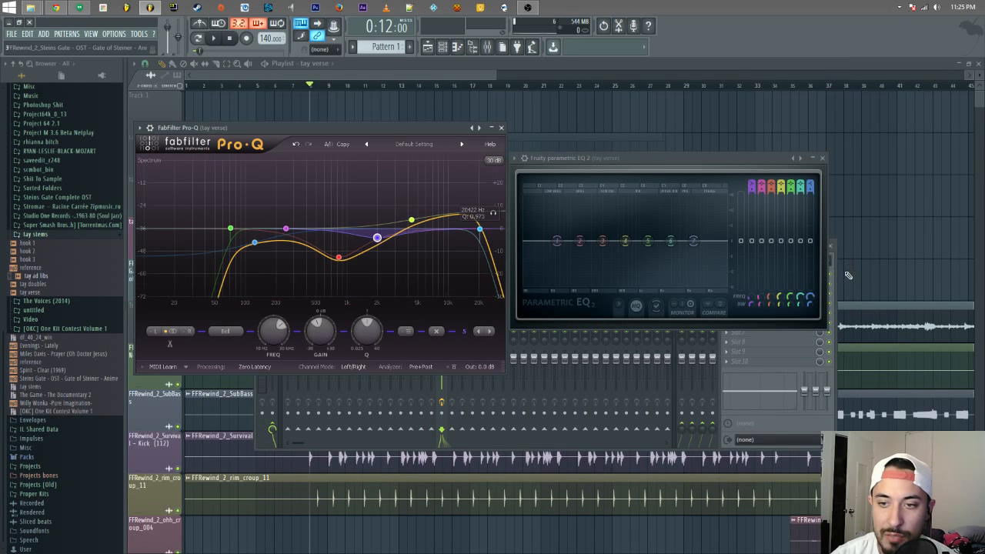
click(836, 272)
click(695, 218)
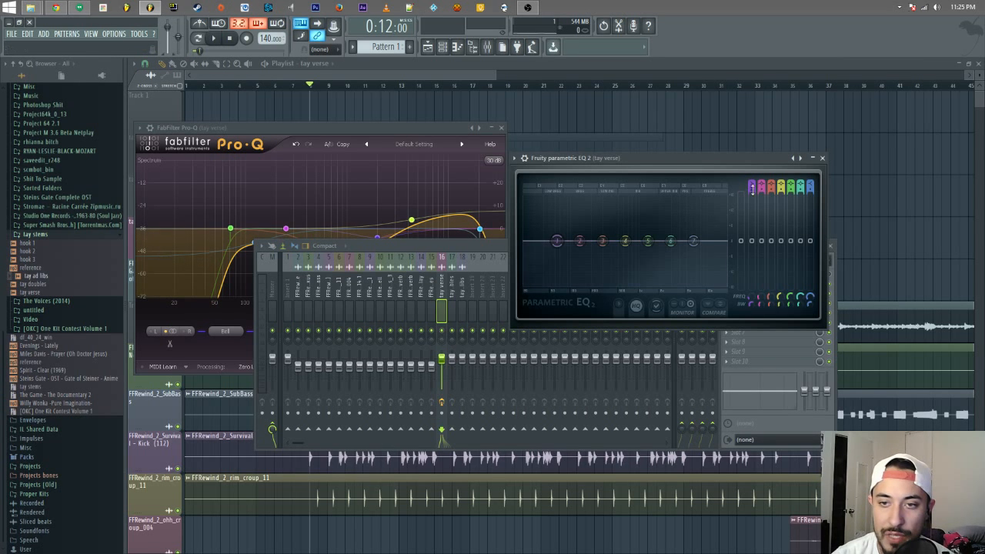
drag(751, 241, 751, 287)
drag(754, 183, 754, 208)
drag(544, 241, 564, 241)
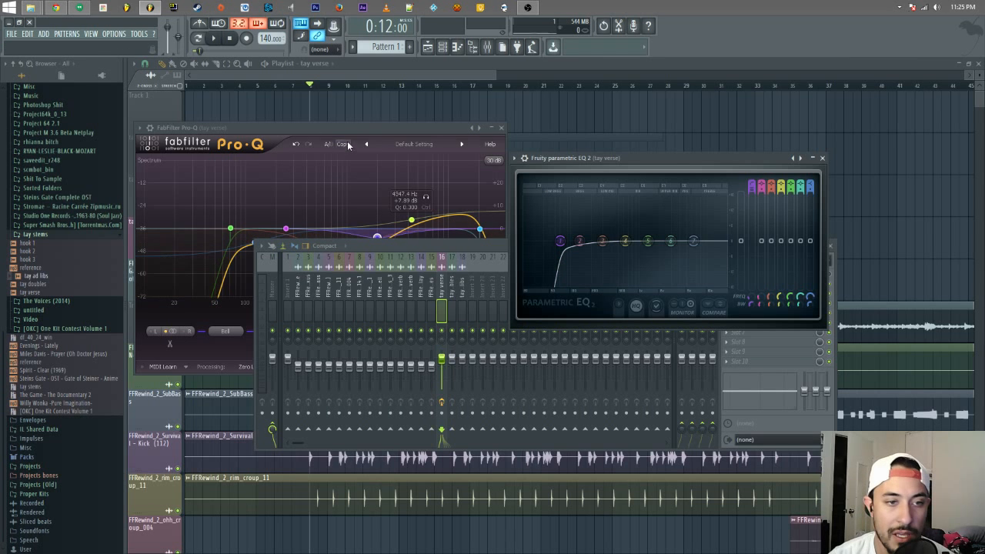
- Shape Parametric EQ 2 after the Pro-Q curve by lowering bands 4 and 2 and slightly raising band 7
click(377, 237)
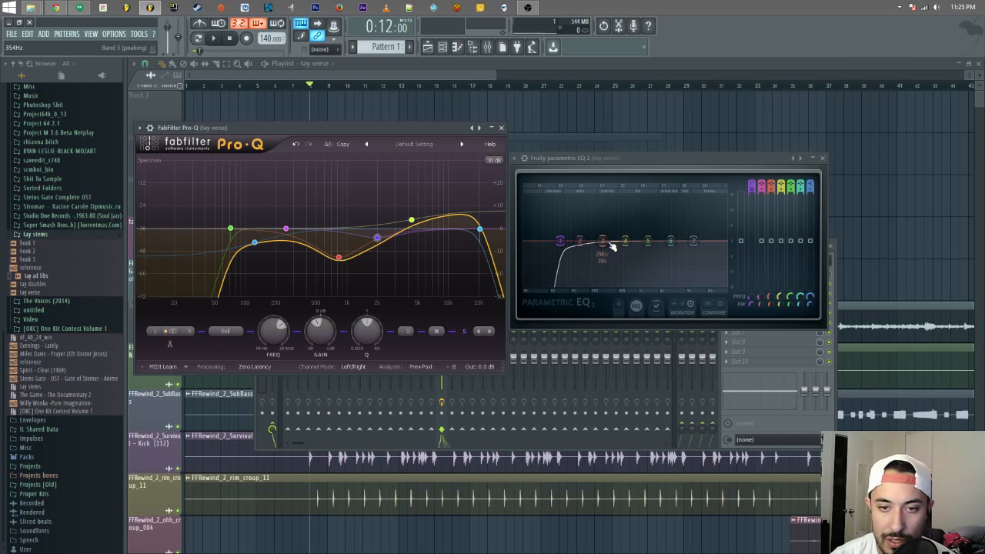
drag(648, 241, 631, 255)
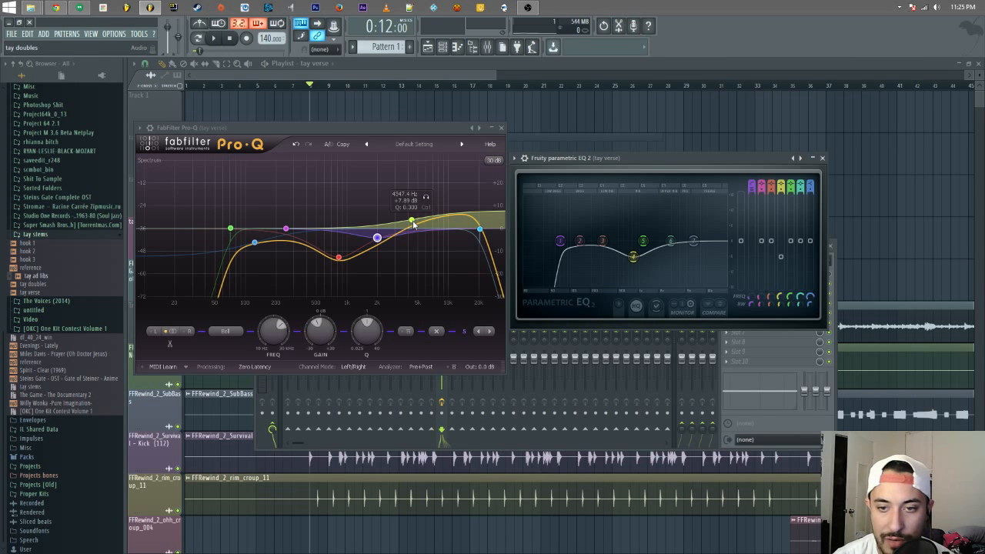
drag(693, 241, 680, 236)
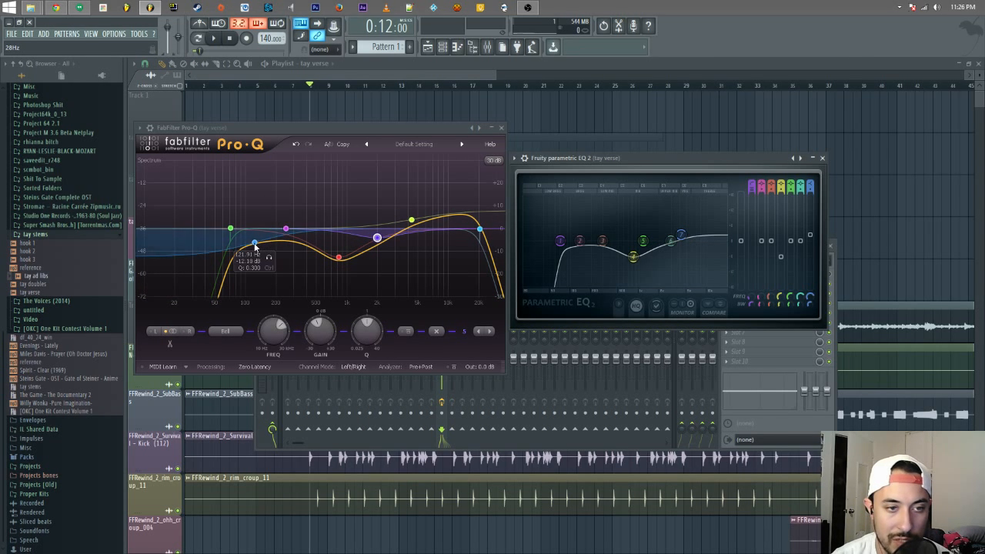
drag(579, 241, 563, 252)
- Change Parametric EQ 2's band 7 to a low-pass at the upper end of the spectrum to imitate Pro-Q's high cut
drag(682, 235, 764, 282)
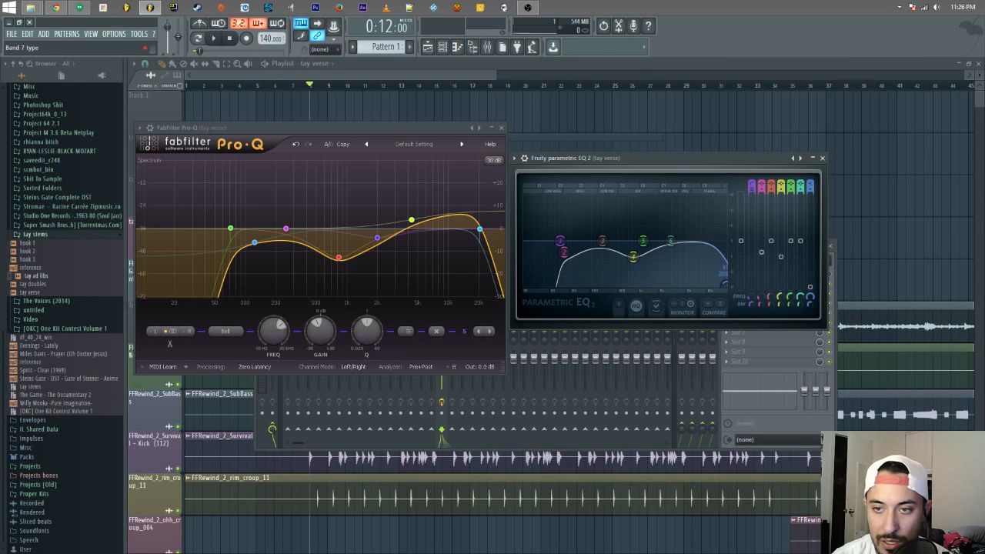
scroll(814, 187, up, 3)
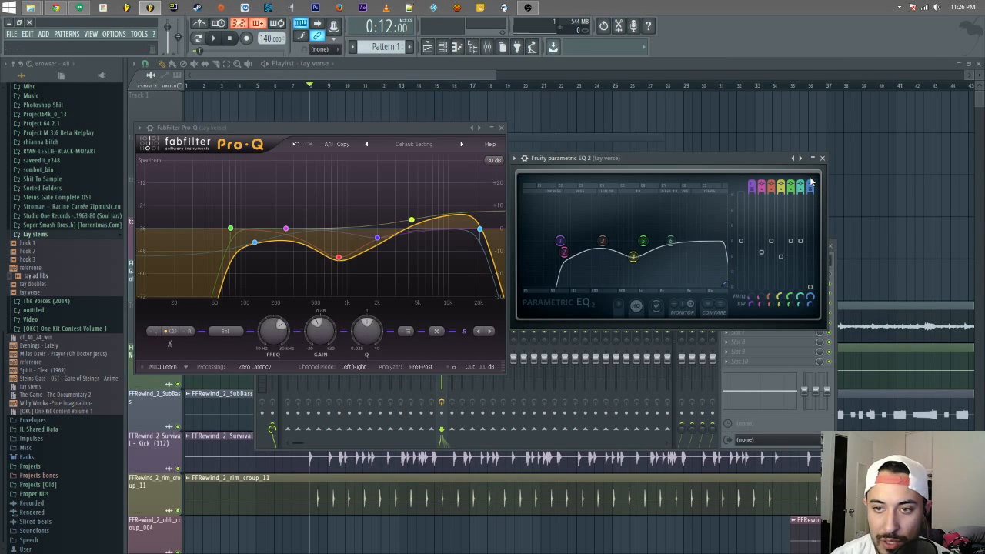
scroll(810, 187, down, 6)
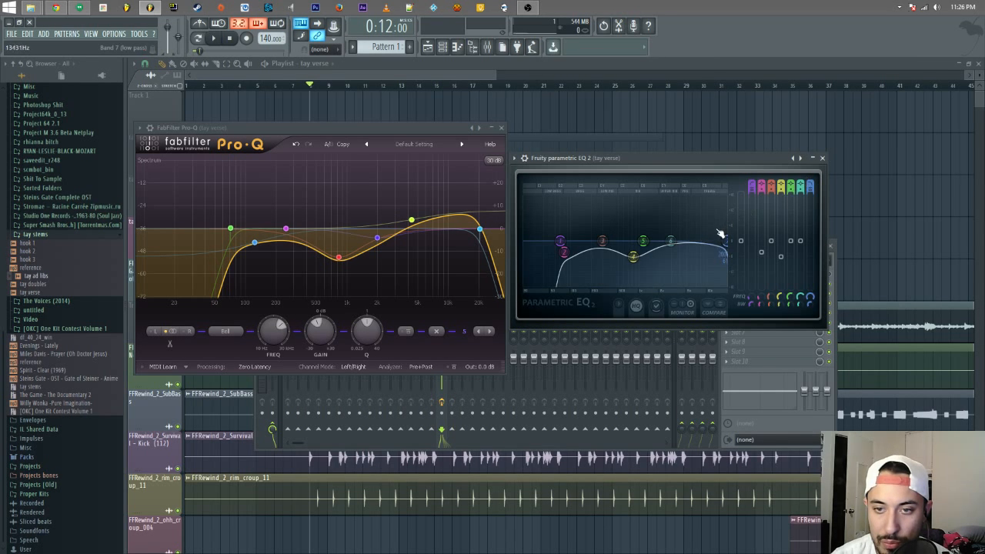
- Raise band 6 of Parametric EQ 2 and audition the verse through Parametric EQ 2 and Pro-Q for comparison
drag(726, 241, 684, 235)
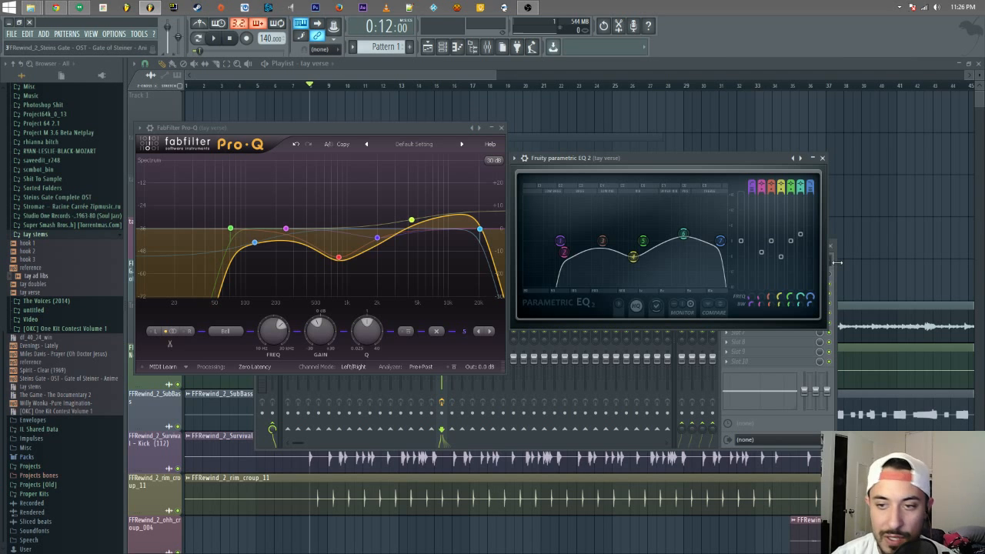
click(837, 262)
key(space)
click(704, 172)
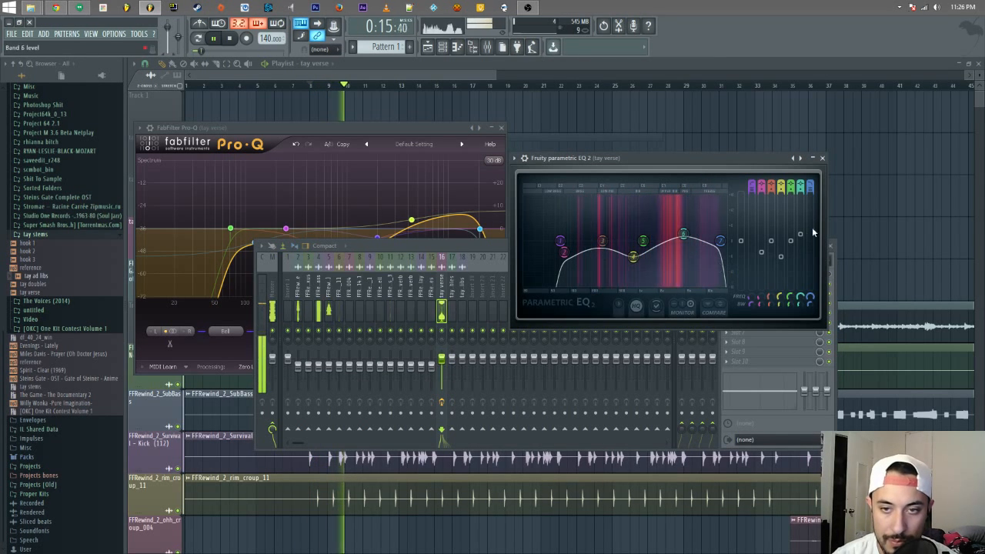
click(836, 262)
key(space)
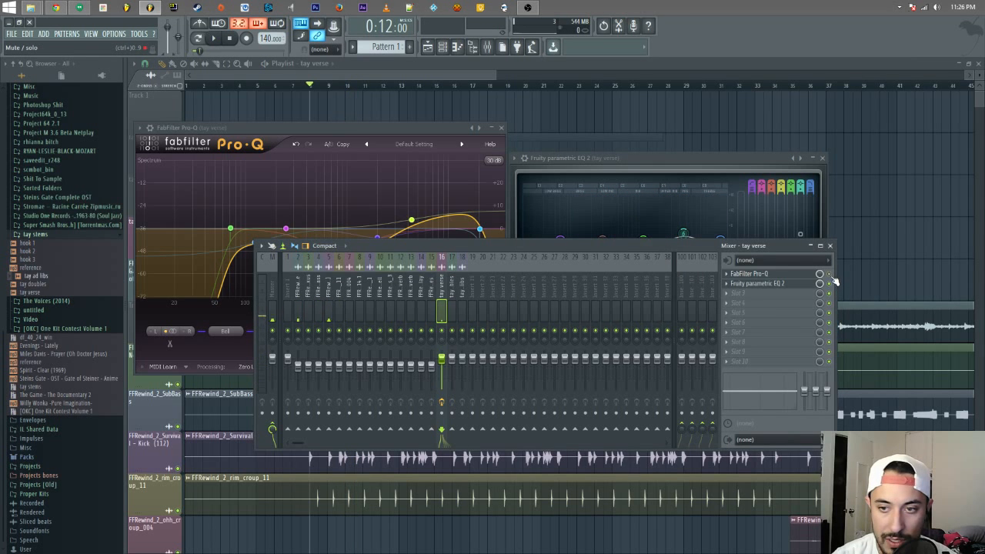
key(space)
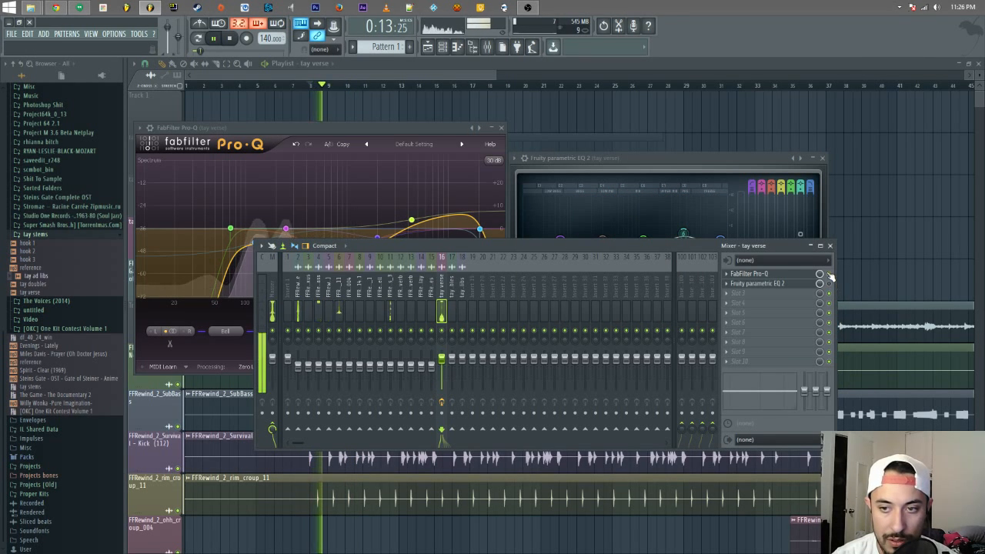
key(space)
- Refine the Parametric EQ 2 curve during playback by lowering bands 2 through 6
click(716, 168)
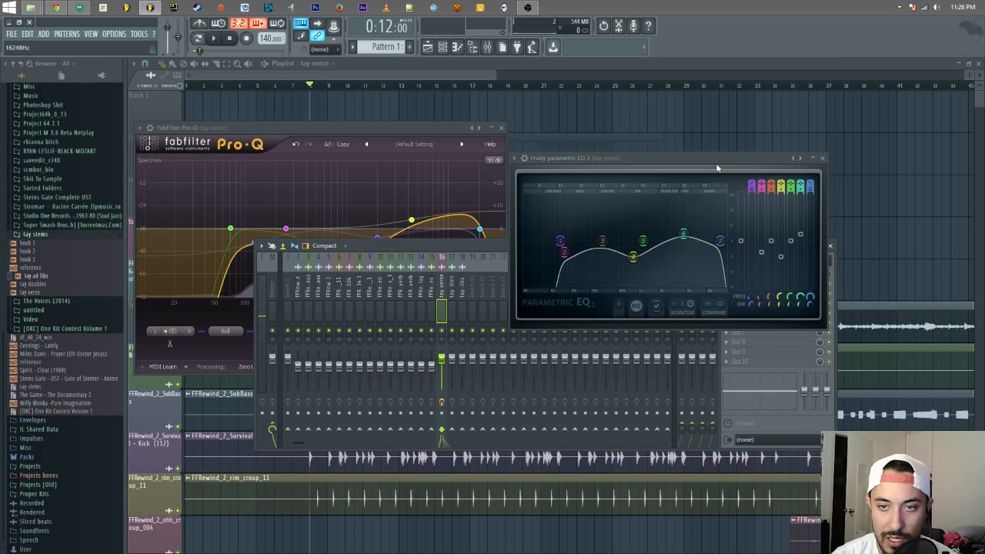
key(space)
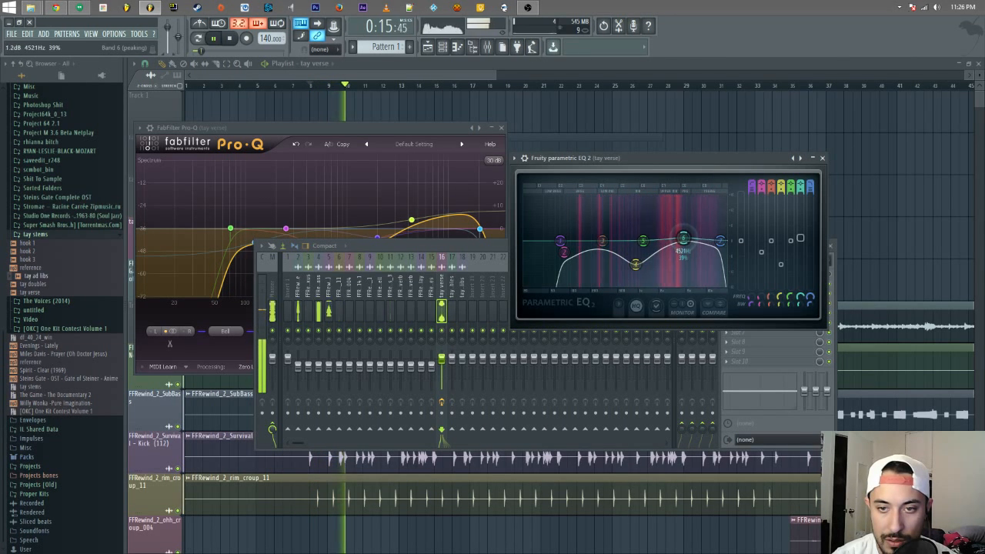
drag(603, 241, 566, 268)
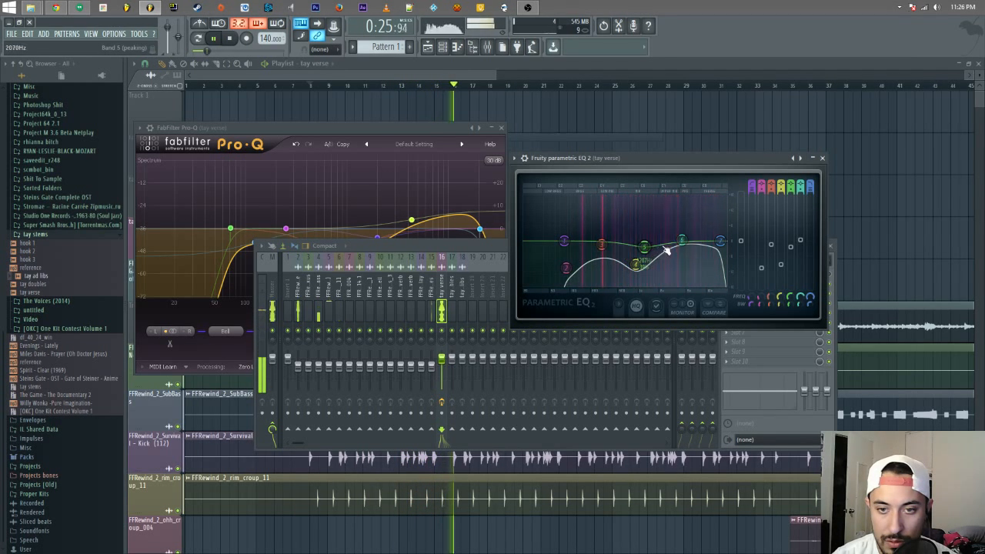
key(space)
- Bypass Parametric EQ 2 and soften Pro-Q's midrange cuts during playback, bringing band 4 to about 786 Hz and −9.8 dB
click(834, 283)
key(space)
click(332, 231)
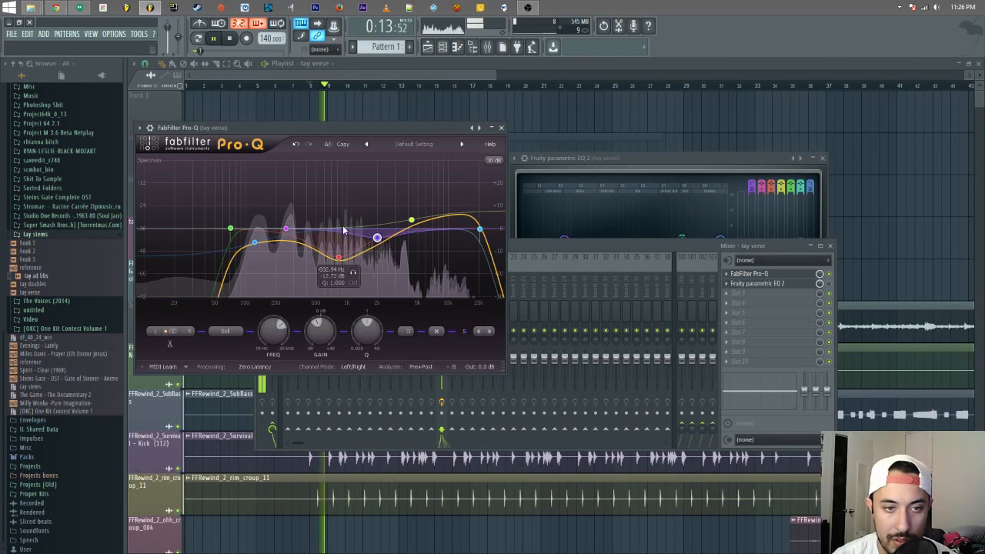
drag(340, 258, 378, 232)
key(space)
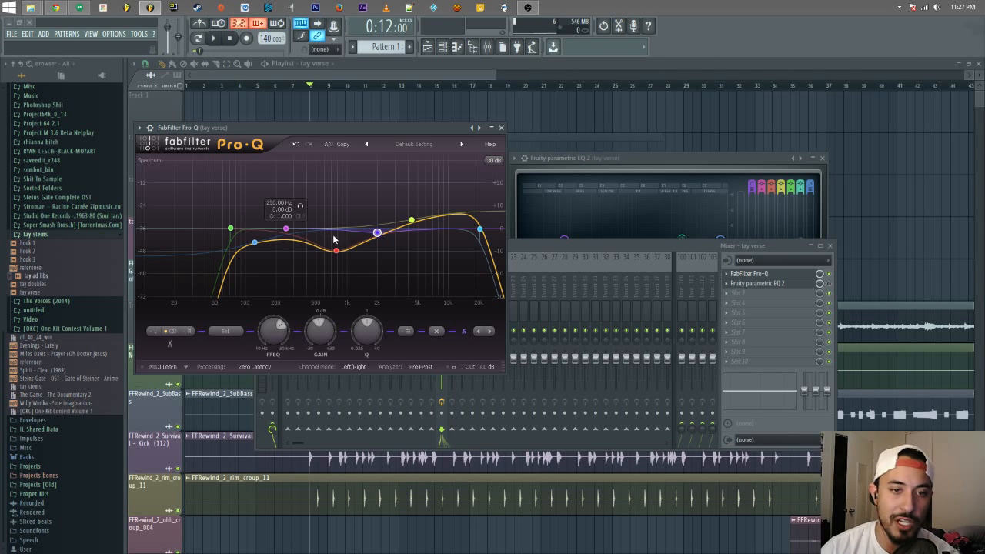
- Close Parametric EQ 2 and remove it from the second effect slot of tay verse
click(588, 158)
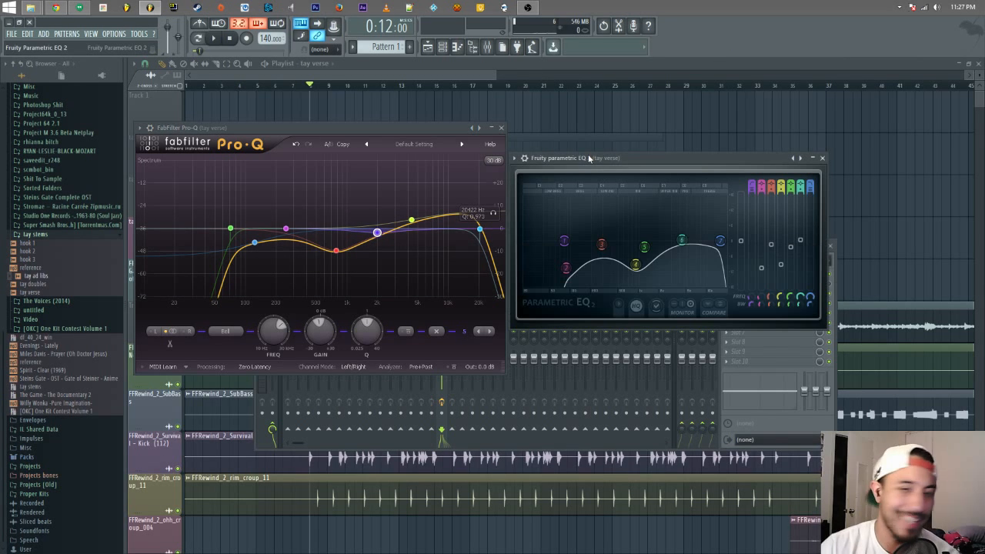
click(822, 158)
click(726, 284)
mouse_move(742, 294)
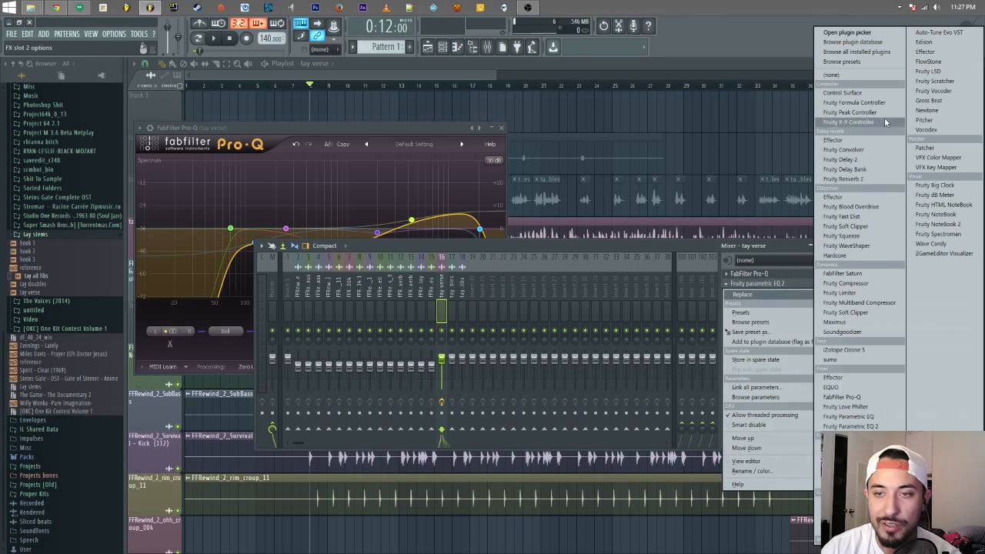
click(831, 74)
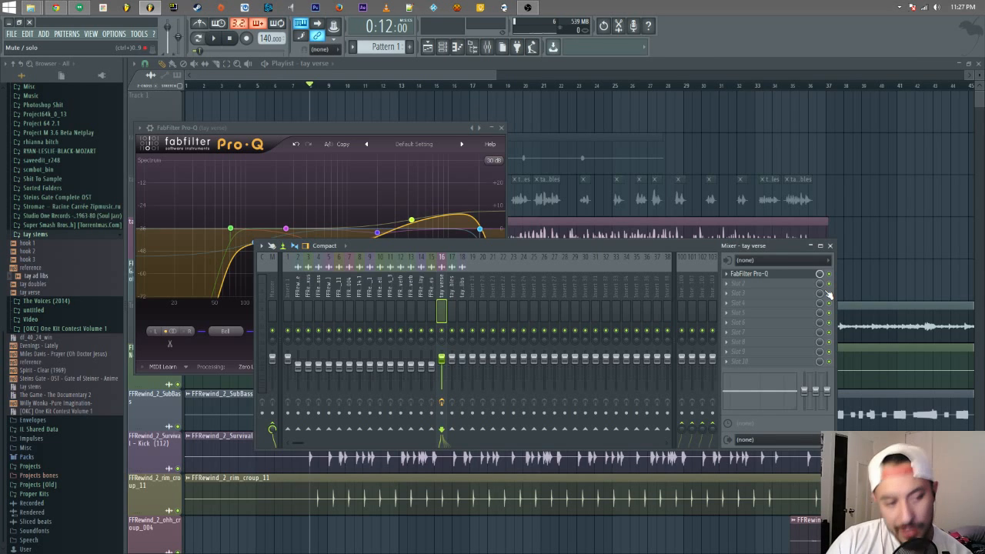
- In Pro-Q, broaden band 5 to a Q of about 0.30 and set band 4 to about 893 Hz, −11.6 dB and Q 1.168
click(381, 129)
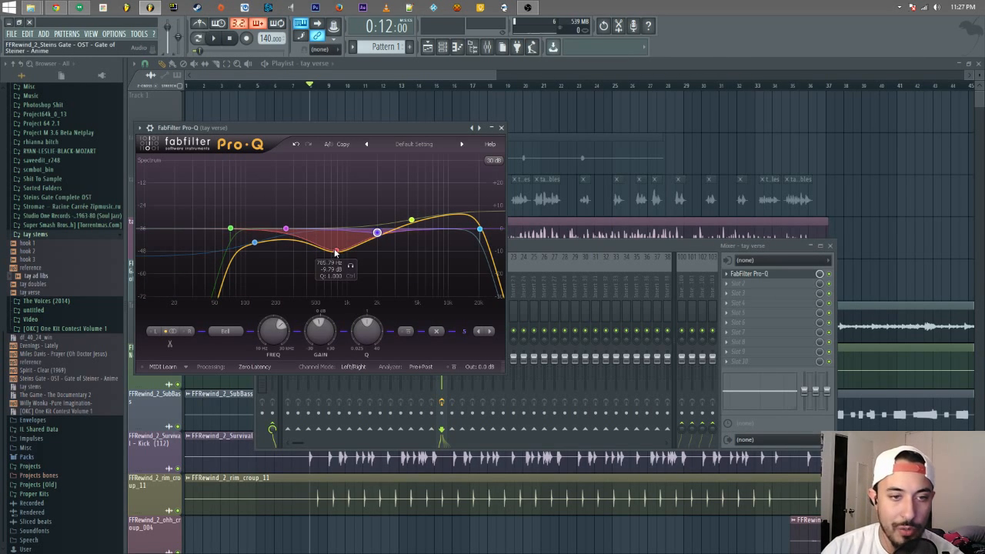
key(space)
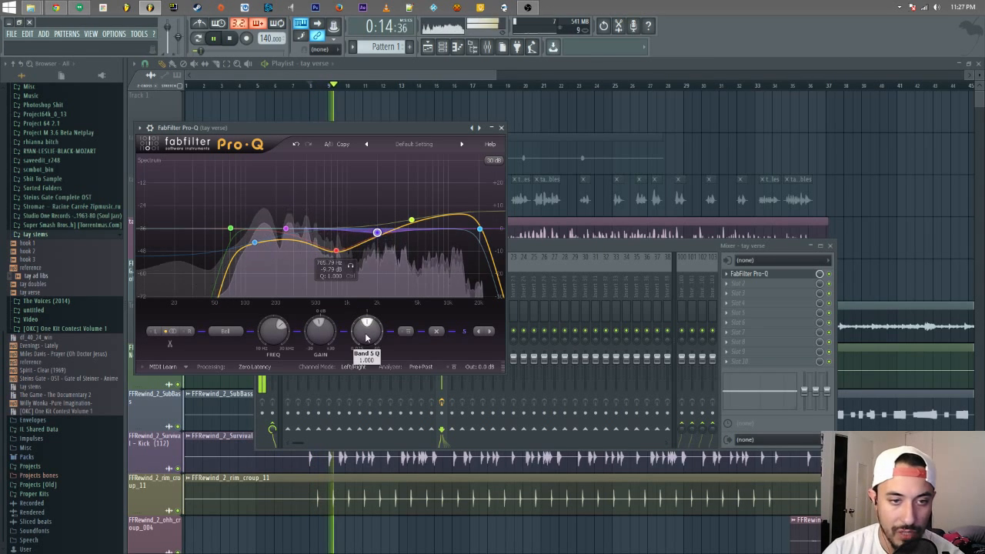
drag(367, 336, 367, 345)
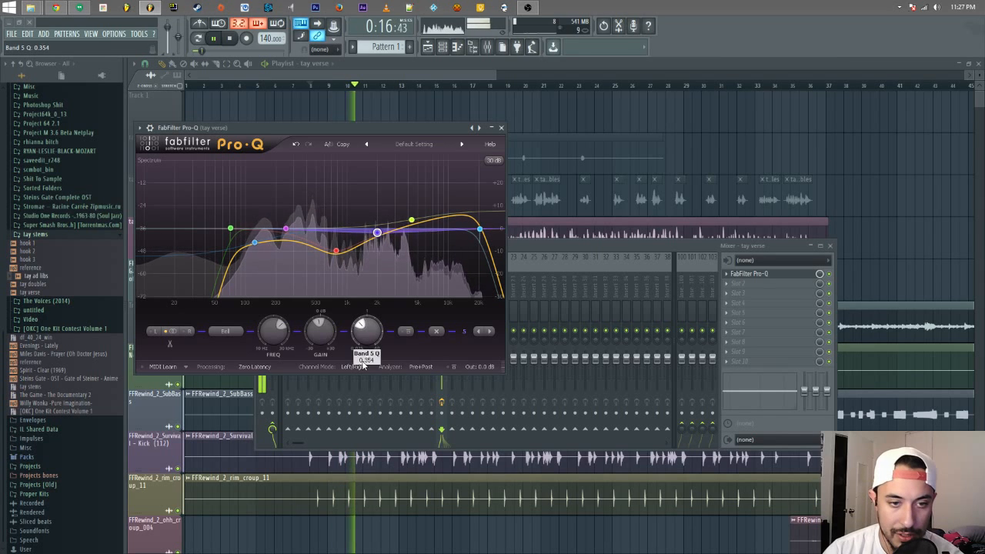
drag(337, 251, 336, 262)
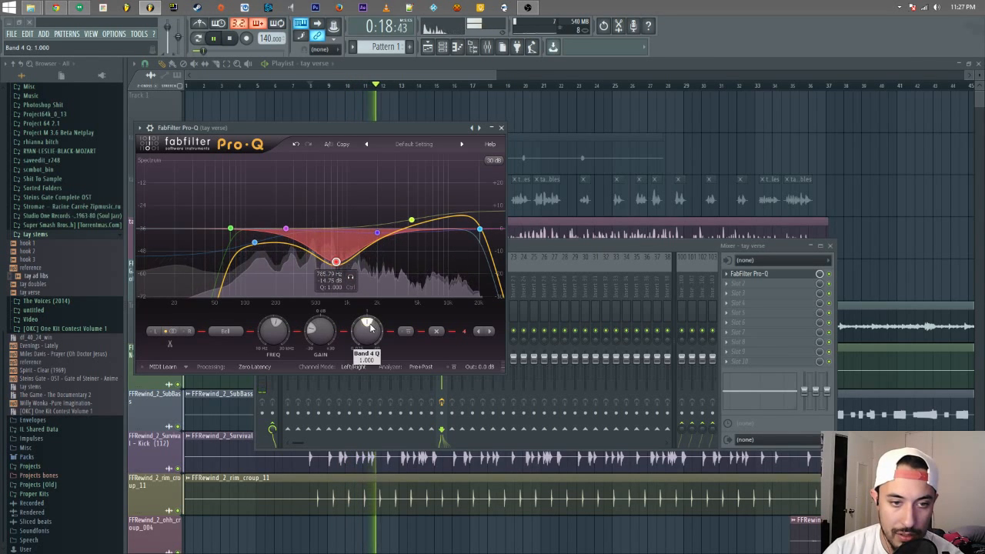
drag(369, 335, 367, 329)
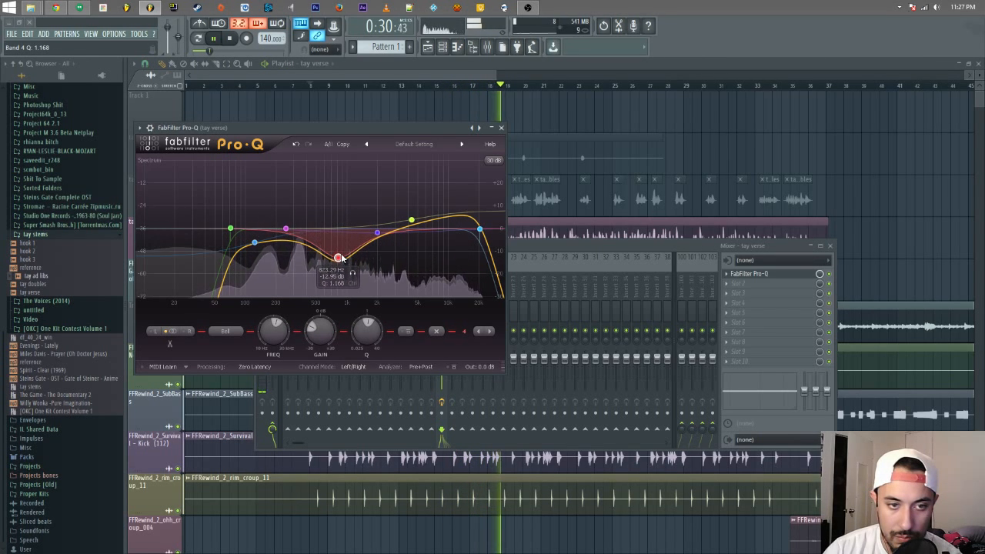
mouse_move(338, 262)
mouse_down()
mouse_move(320, 258)
mouse_move(339, 270)
mouse_move(379, 244)
mouse_move(348, 269)
mouse_move(342, 254)
mouse_up()
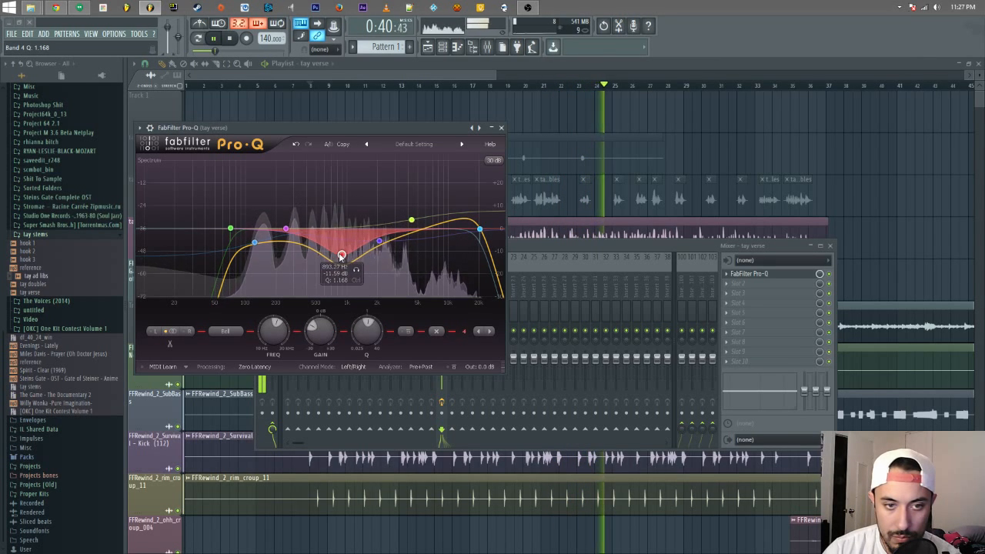
- Raise Pro-Q's high shelf slightly, lower the high cut to about 17.3 kHz and set band 5 to about 2071 Hz and −3.8 dB
drag(412, 223, 414, 217)
mouse_move(480, 228)
mouse_down()
mouse_move(471, 216)
mouse_move(472, 226)
mouse_up()
drag(384, 241, 379, 237)
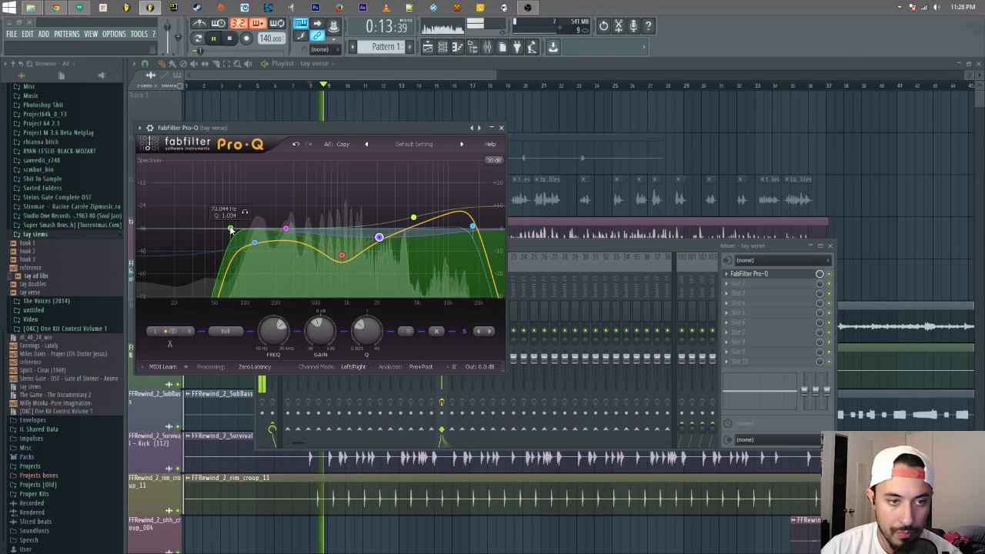
- Dismiss the desktop notification, reopen Pro-Q on tay verse and lower its high shelf to about +0.6 dB
click(405, 72)
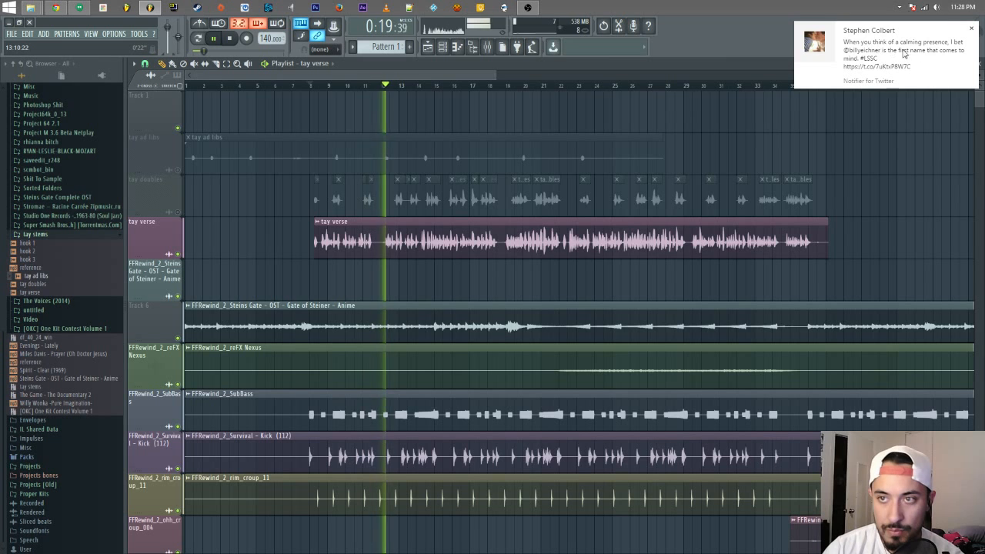
click(971, 30)
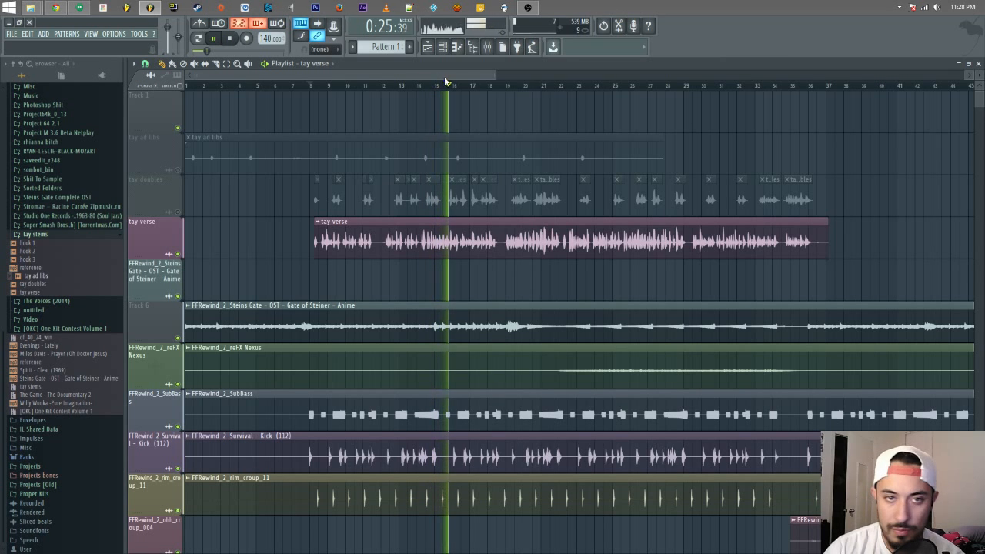
key(F9)
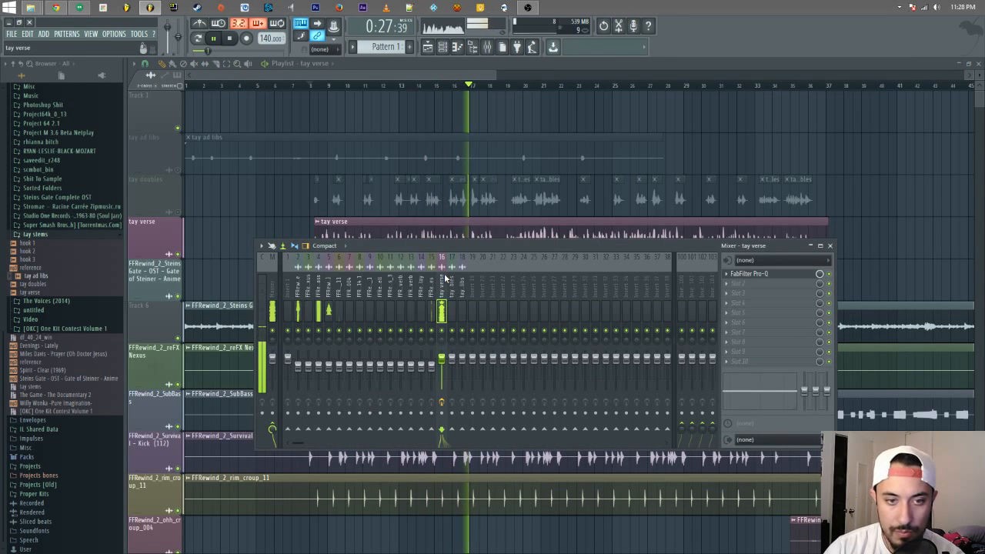
click(795, 275)
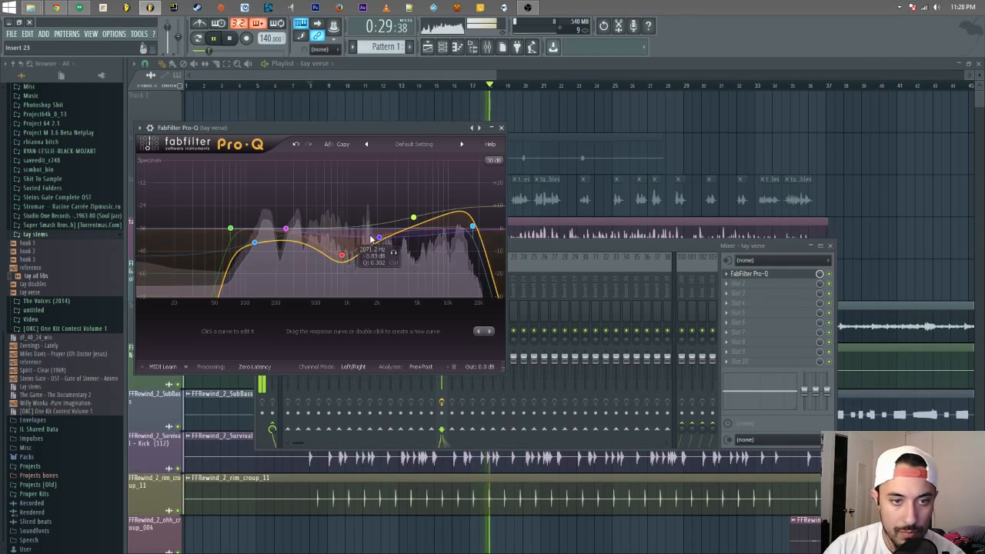
click(378, 236)
drag(378, 237, 408, 231)
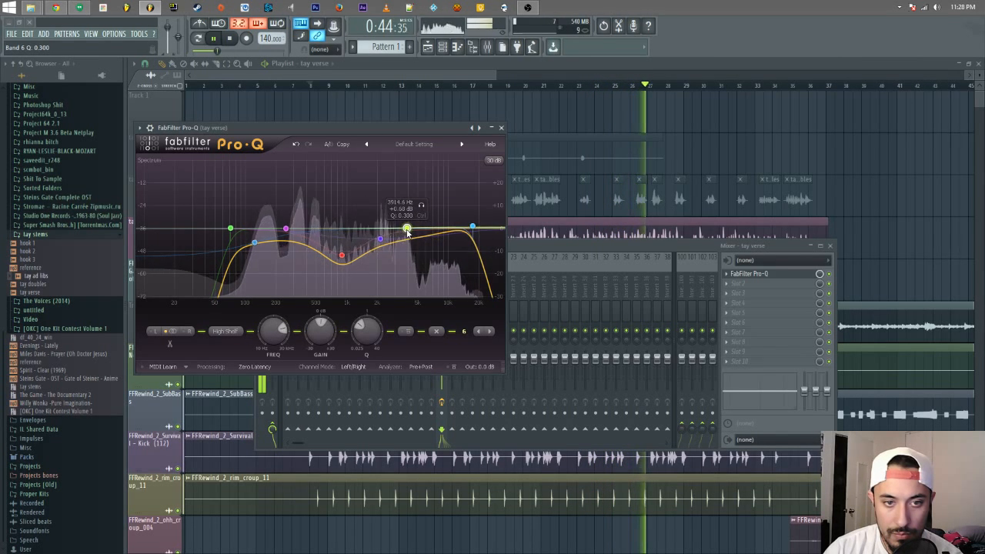
- Add a narrow boost near 9 kHz in Pro-Q and pull the high cut down to about 11.3 kHz
click(472, 228)
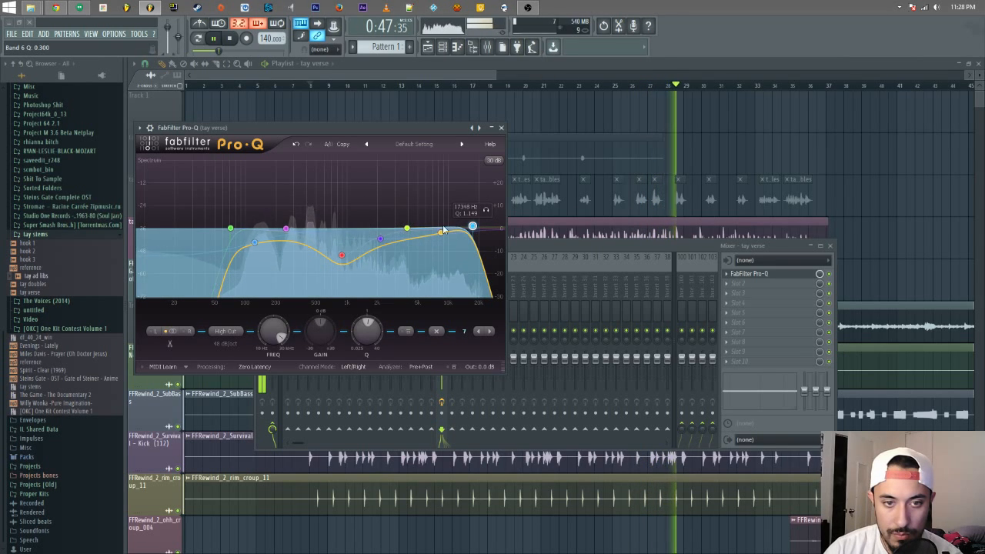
double_click(442, 224)
drag(442, 224, 445, 222)
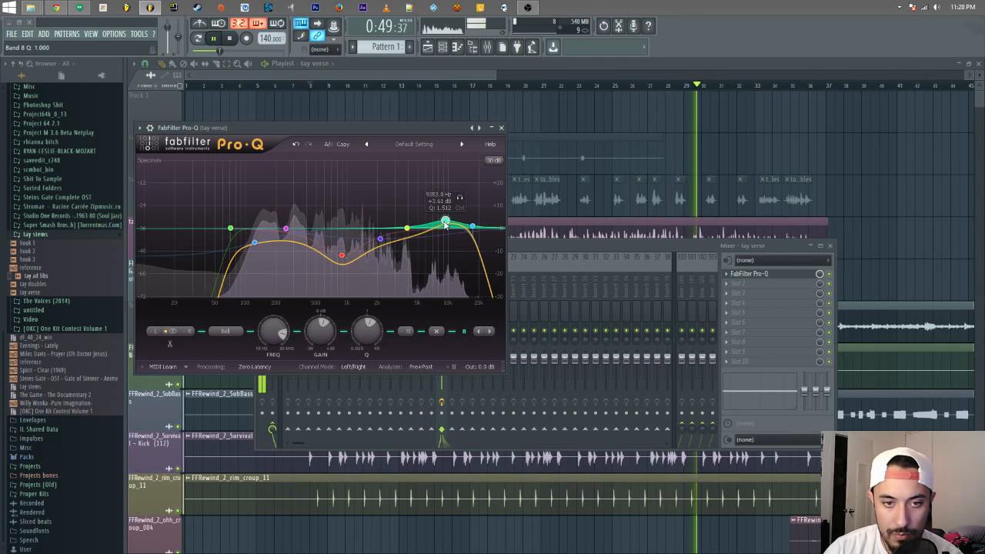
mouse_move(472, 227)
mouse_down()
mouse_move(418, 223)
mouse_move(450, 228)
mouse_move(441, 215)
mouse_move(454, 225)
mouse_up()
click(447, 223)
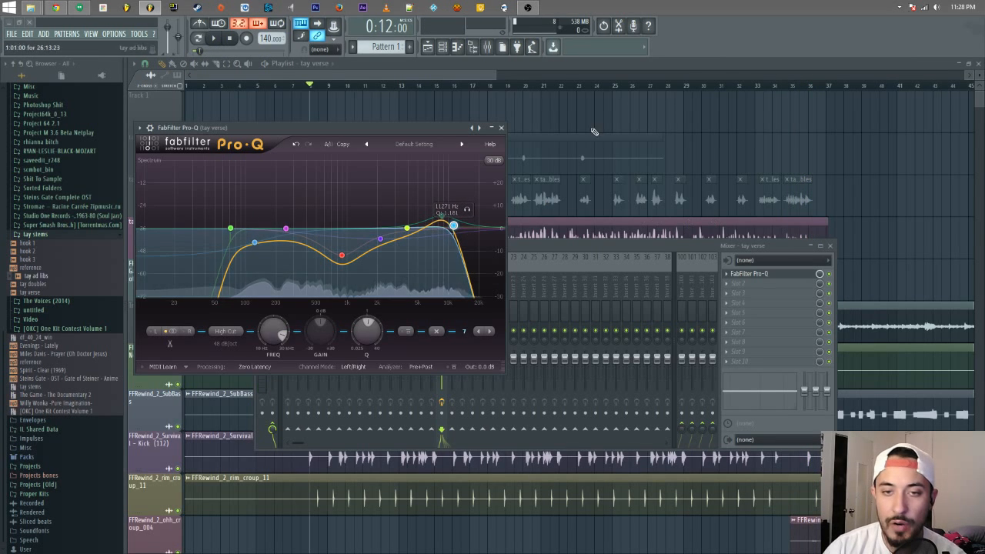
- Close the open plugin windows, bring up the mixer and compare the verse with Pro-Q bypassed and enabled
key(F12)
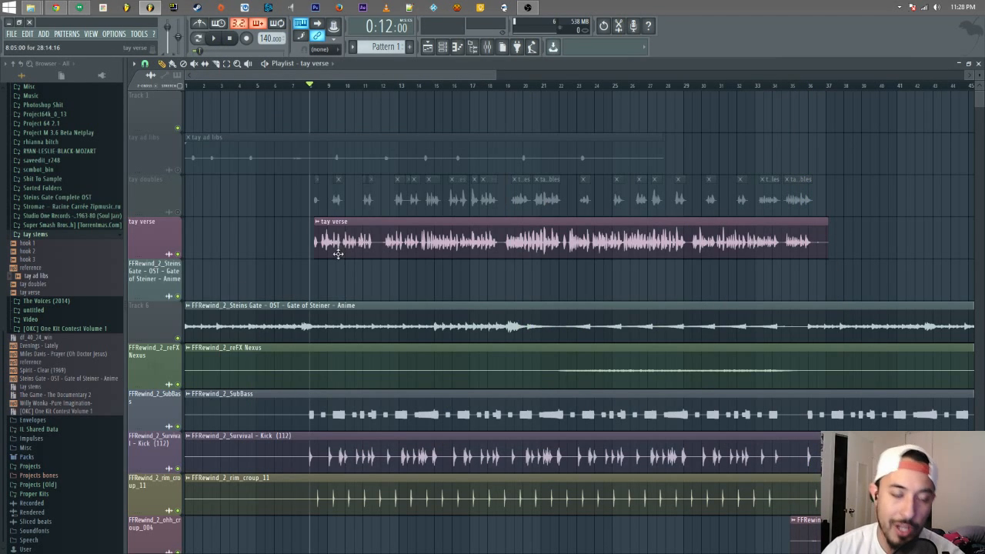
click(487, 47)
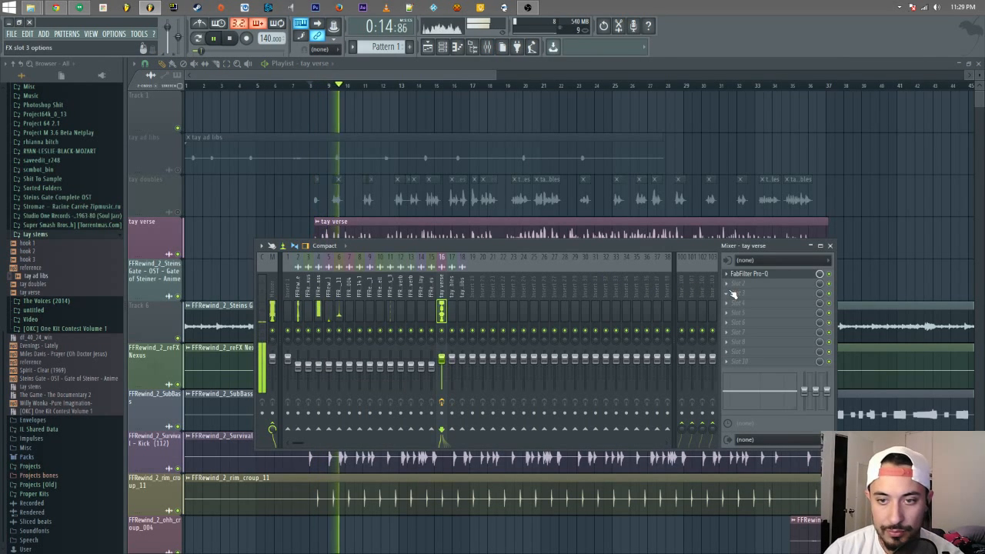
key(space)
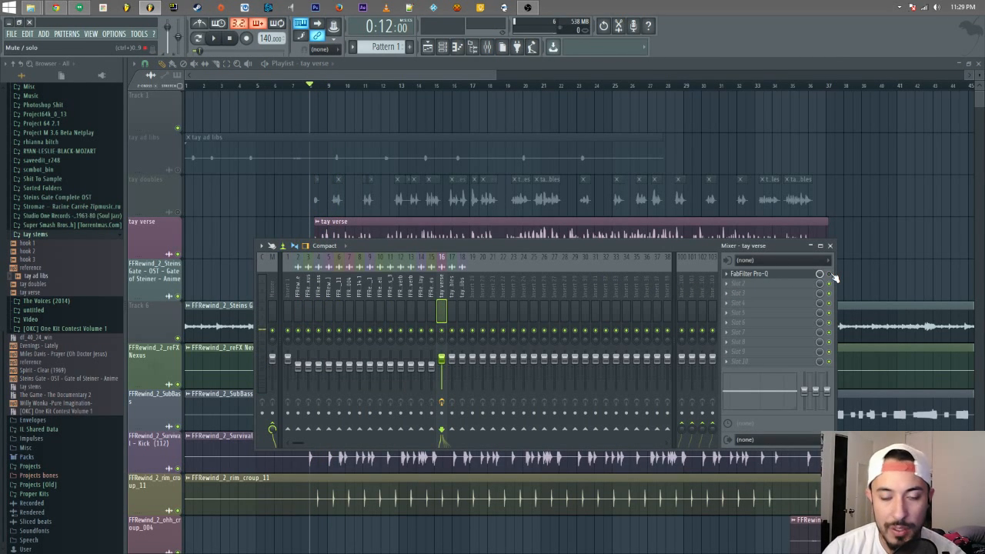
key(space)
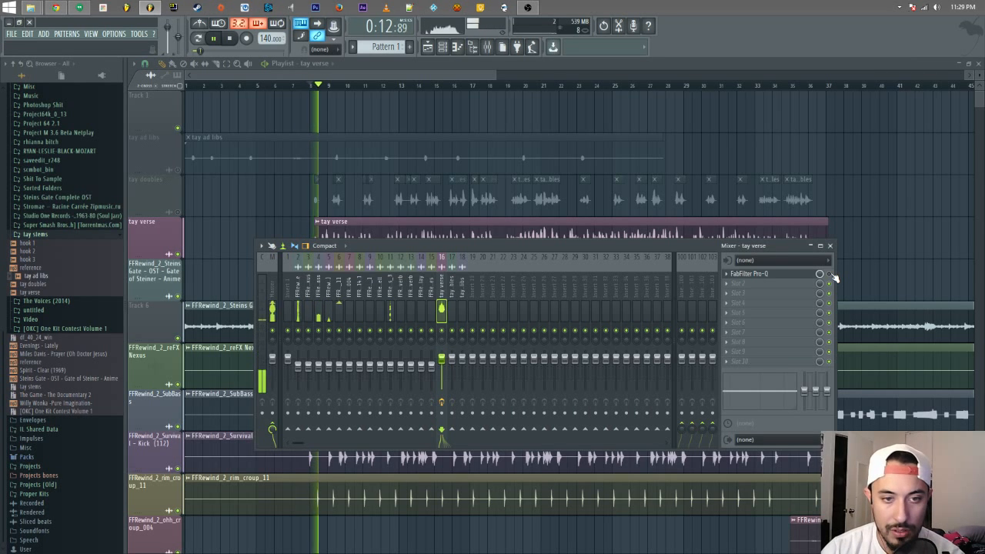
key(space)
key(space)
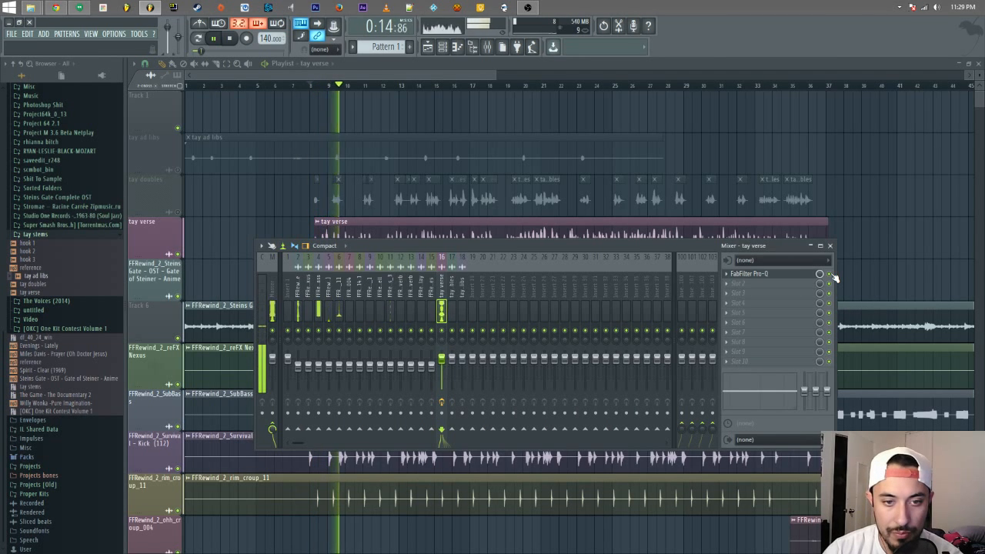
key(space)
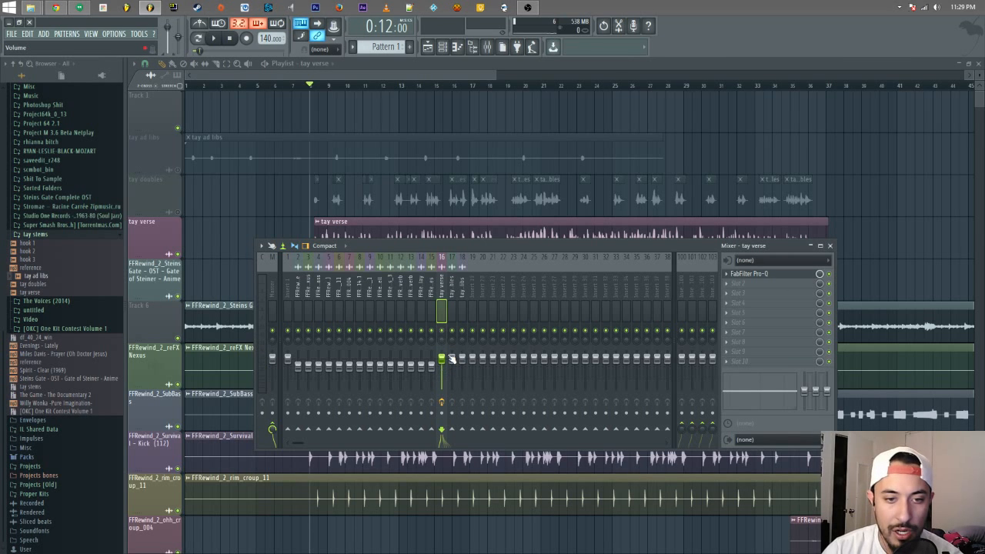
key(space)
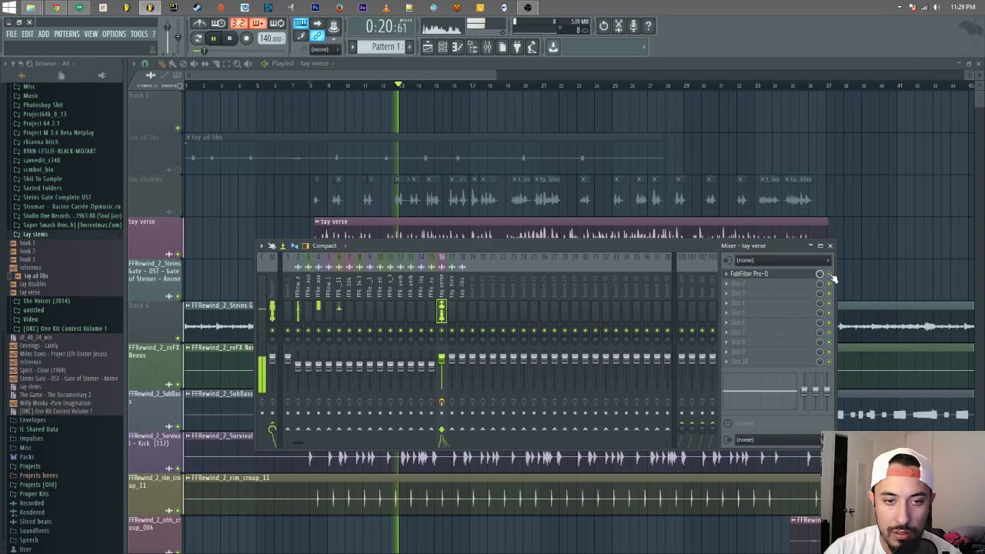
key(space)
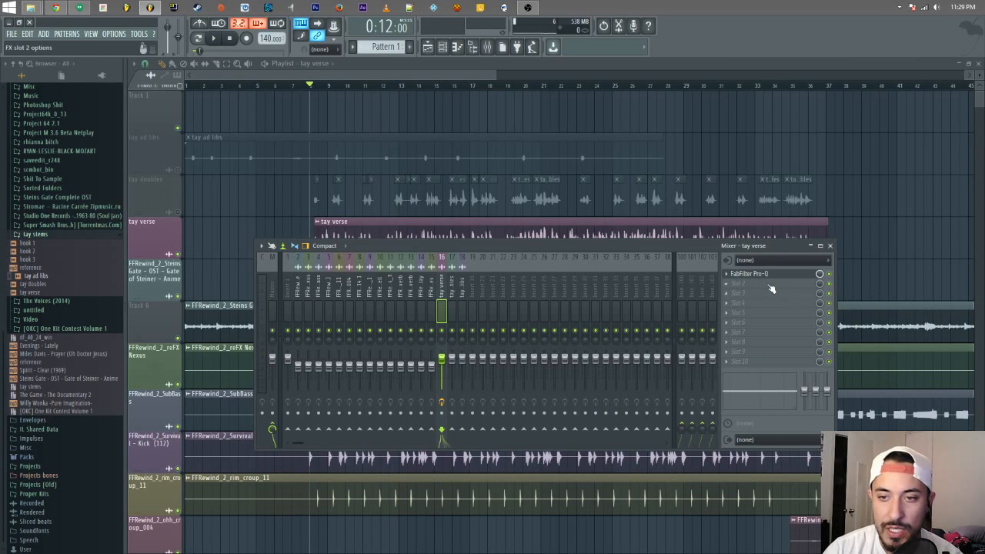
- Load Fruity Reeverb 2 in tay verse's second effect slot, check its presets, then close the plugin and reposition the mixer
click(733, 287)
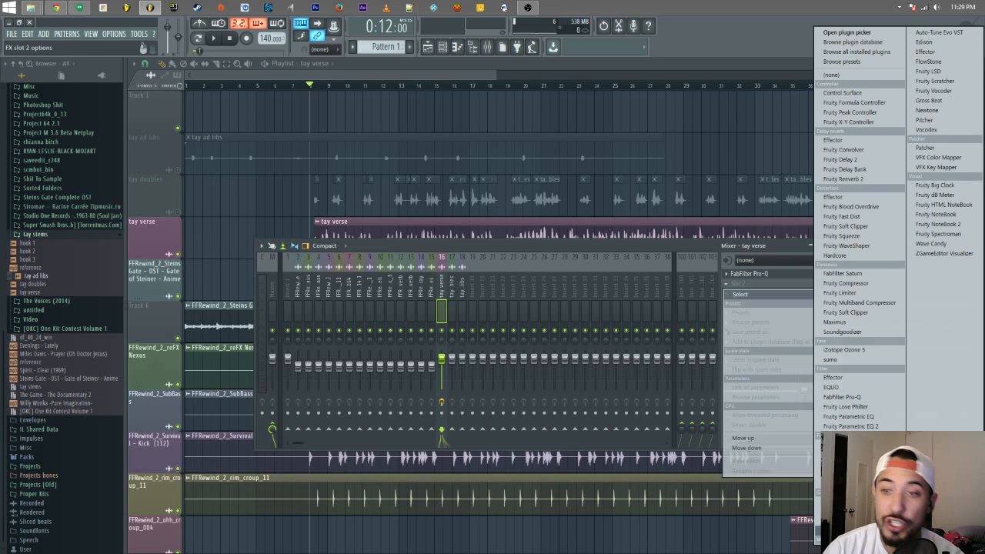
click(875, 180)
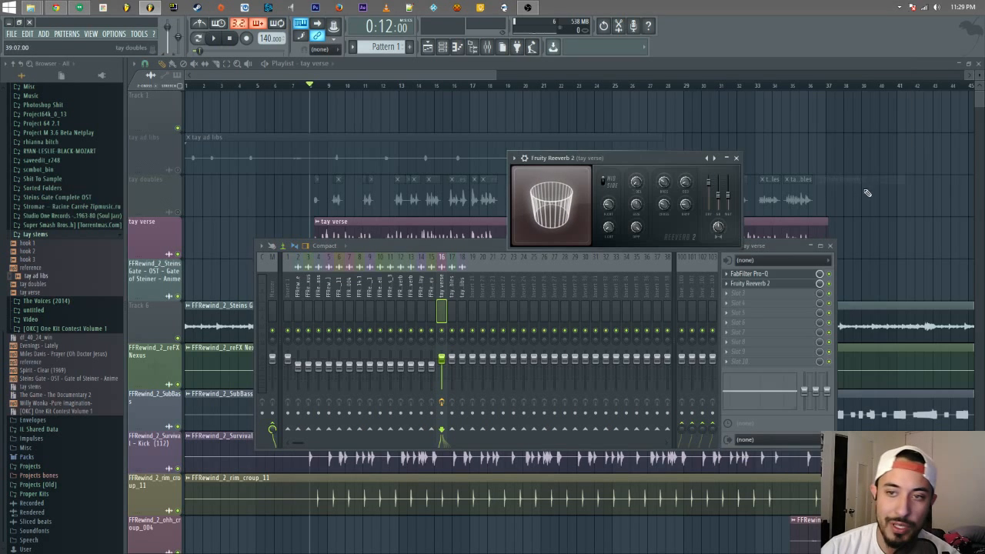
right_click(716, 158)
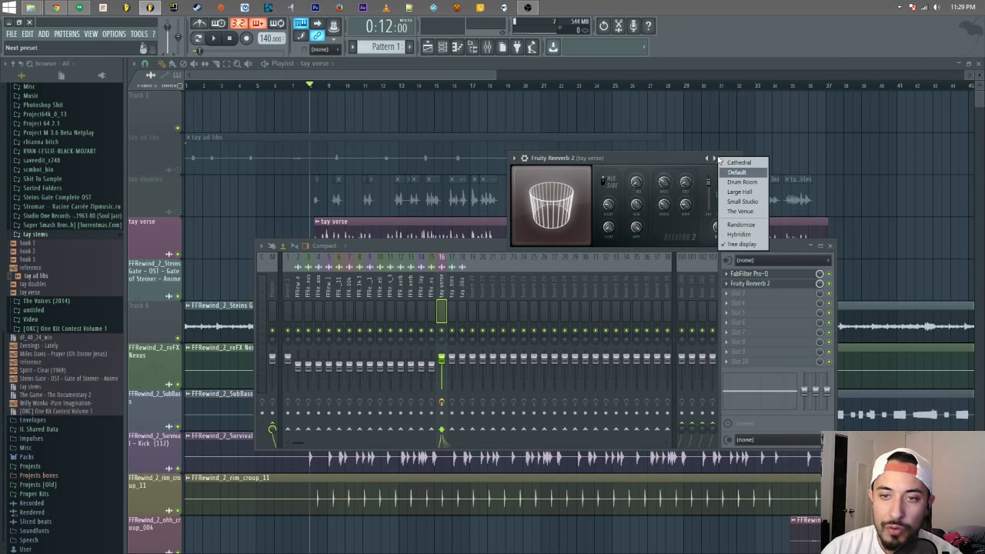
click(685, 161)
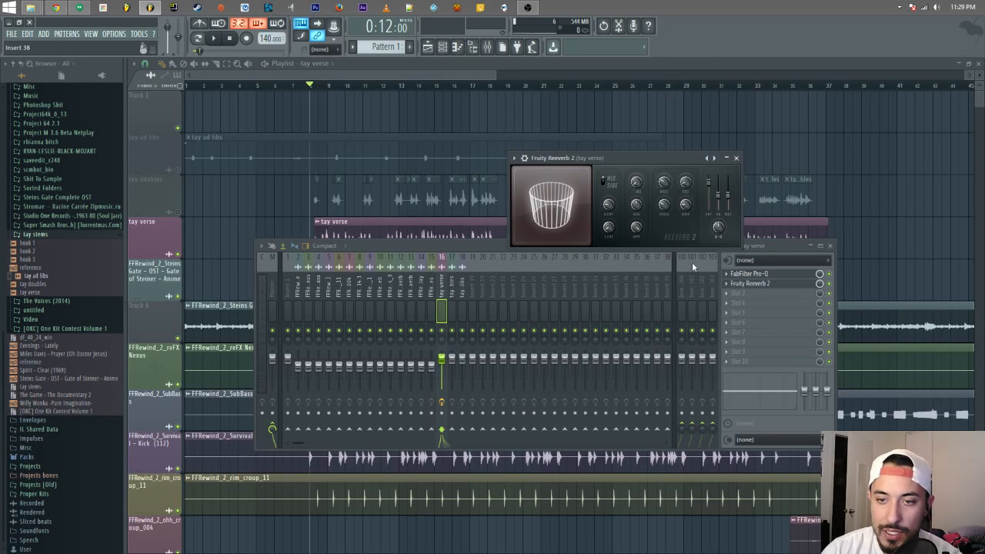
drag(819, 284, 819, 331)
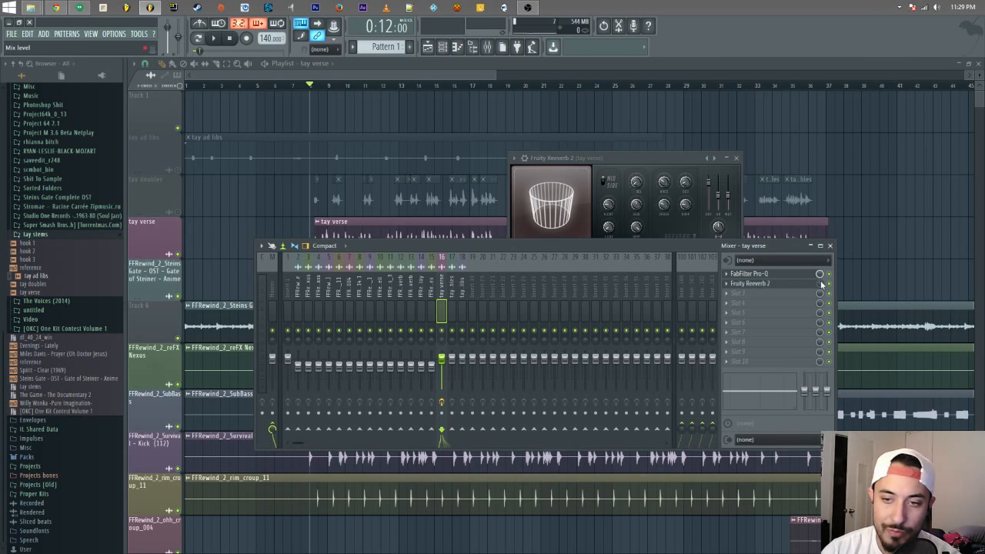
click(736, 158)
drag(605, 247, 602, 288)
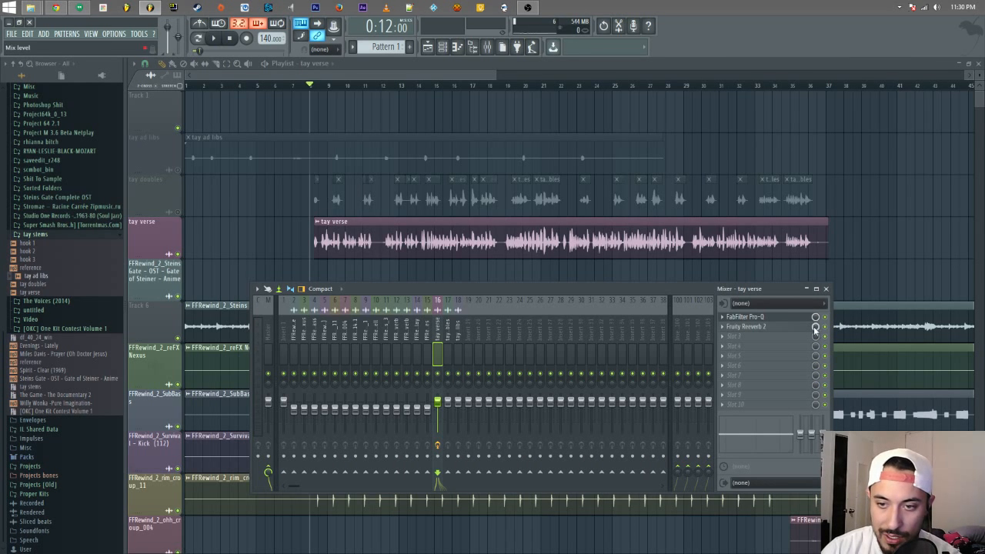
- Audition tay verse with Fruity Reeverb 2's mix level at 0% and at about 51%
click(767, 329)
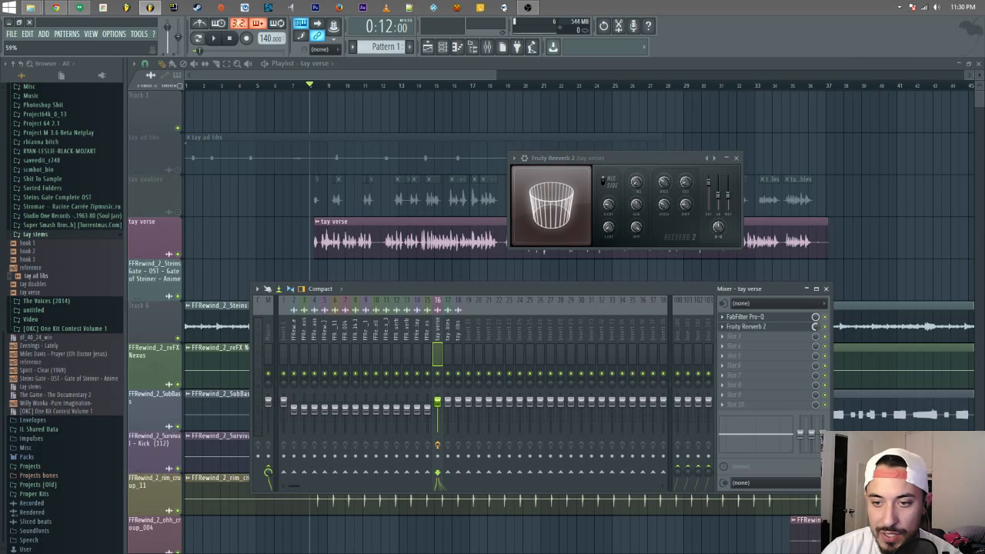
click(736, 159)
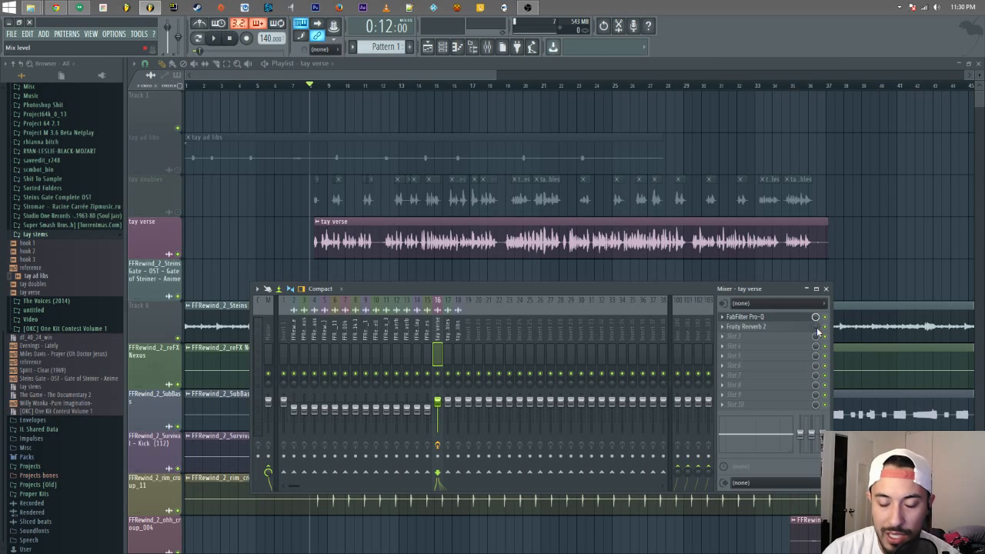
key(space)
key(space)
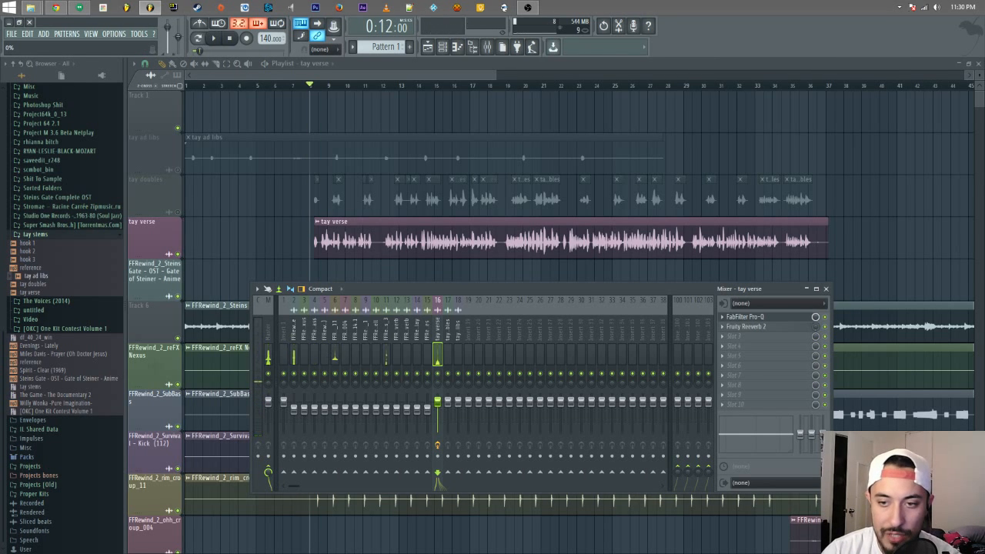
key(space)
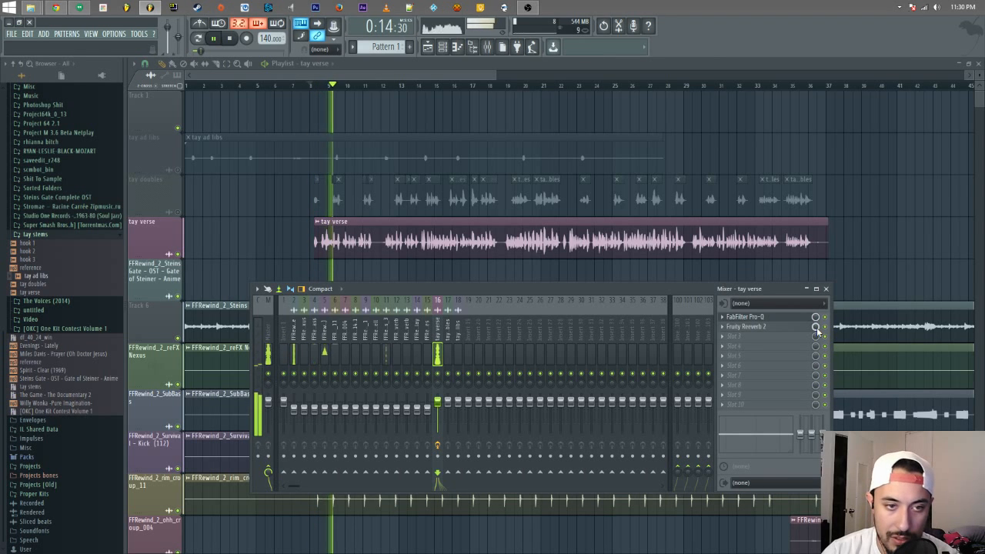
key(space)
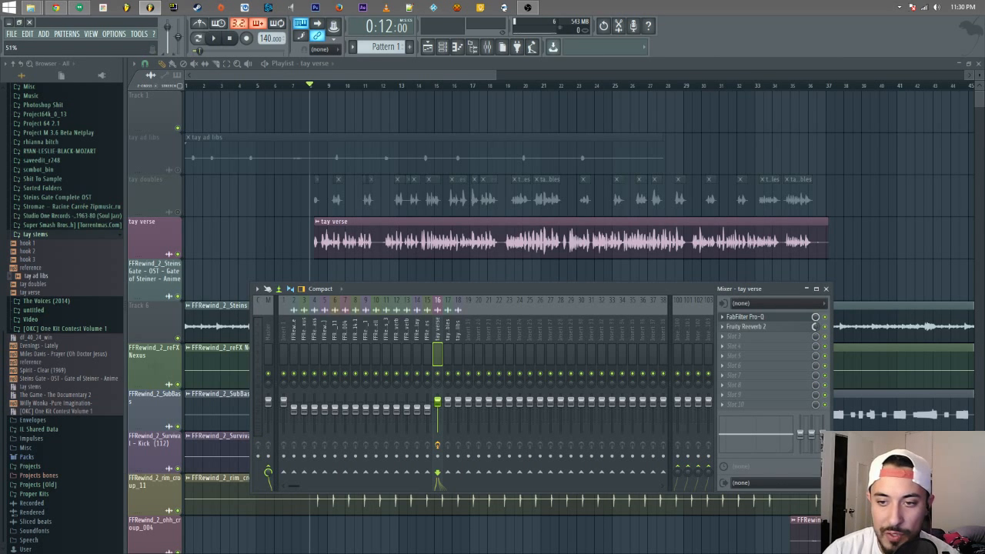
key(space)
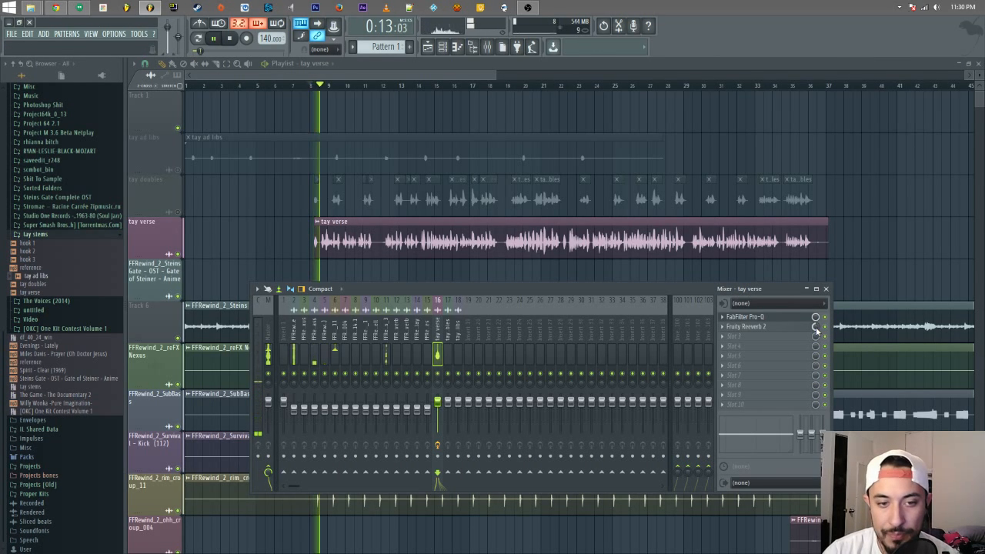
key(space)
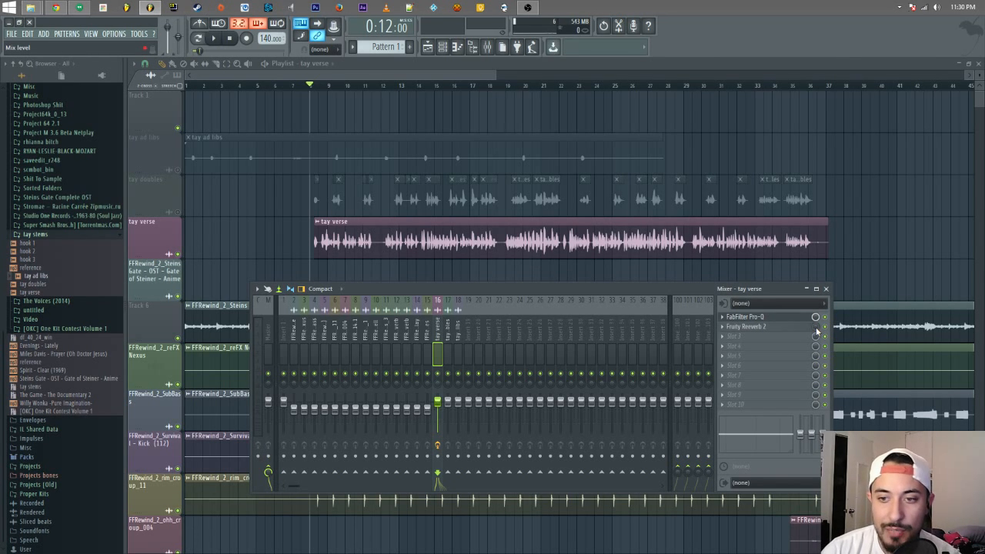
- Set Fruity Reeverb 2's mix level on tay verse to about 16% and play back the verse
key(space)
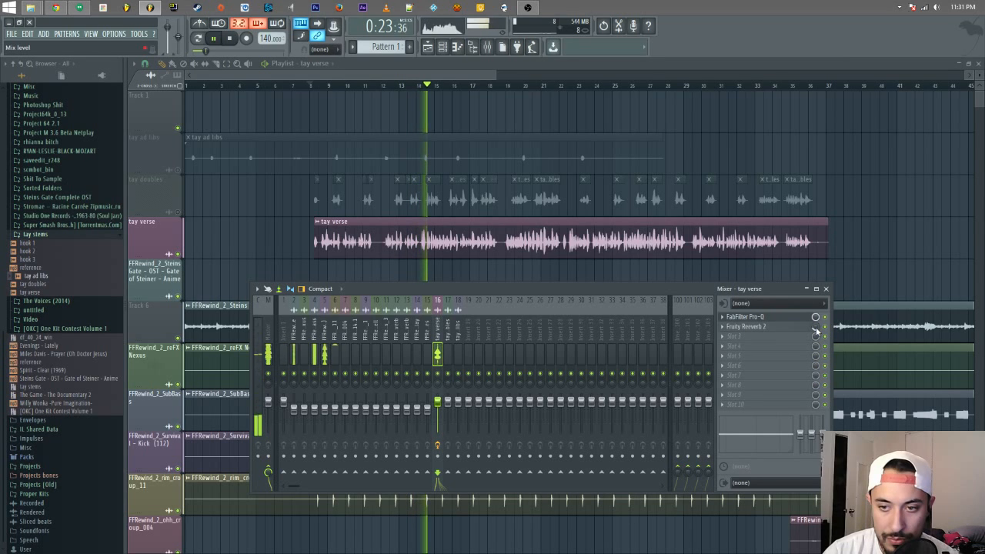
key(space)
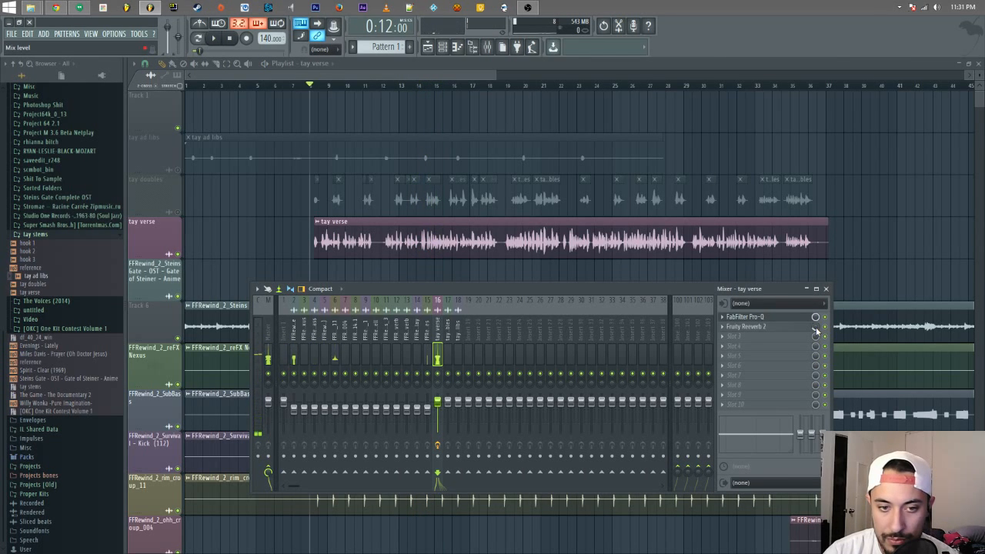
click(815, 327)
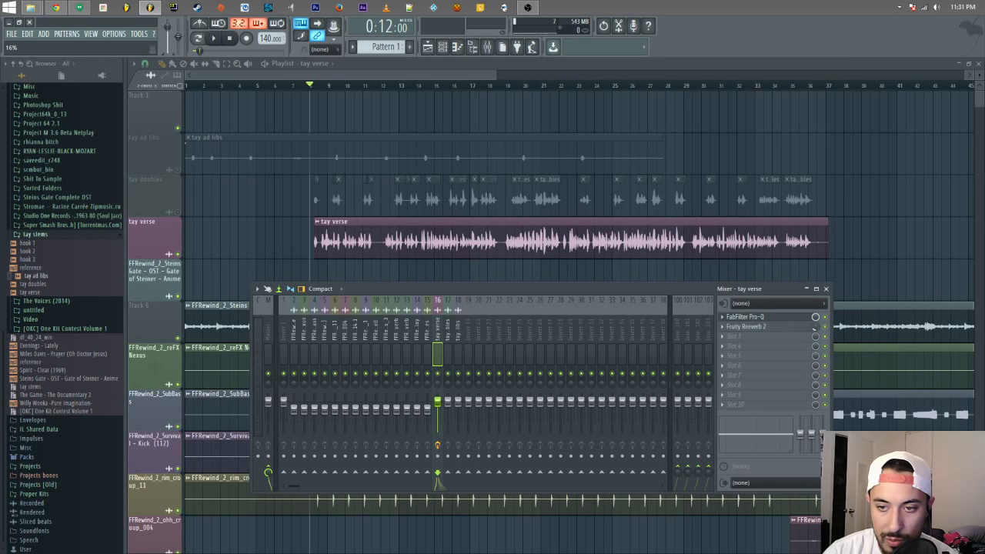
key(space)
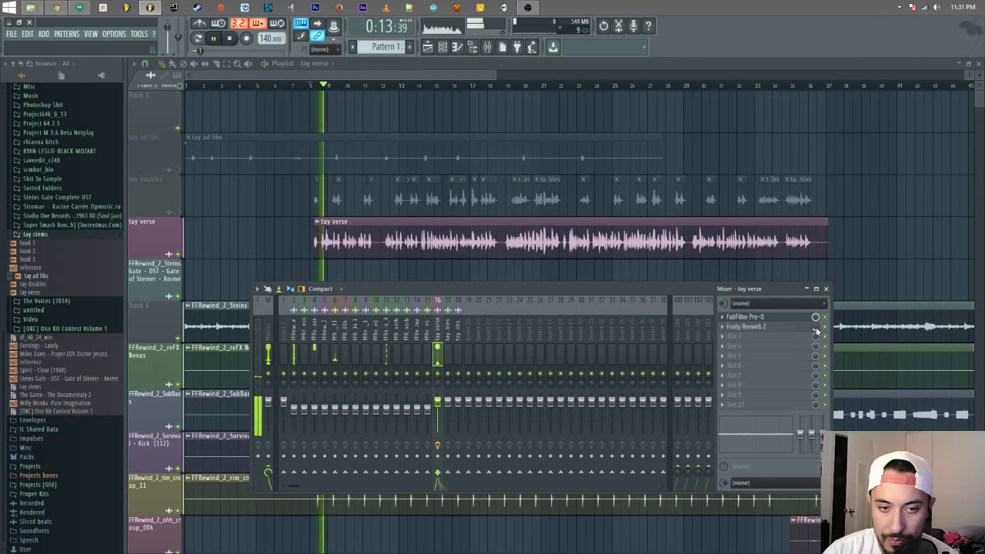
key(space)
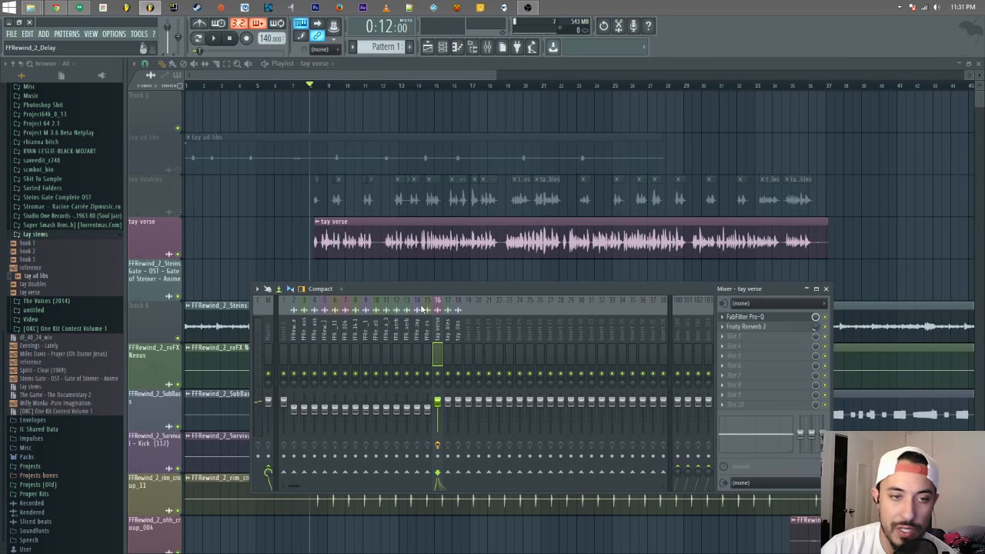
- Play the start of the verse repeatedly to compare it with the reverb on and off
key(space)
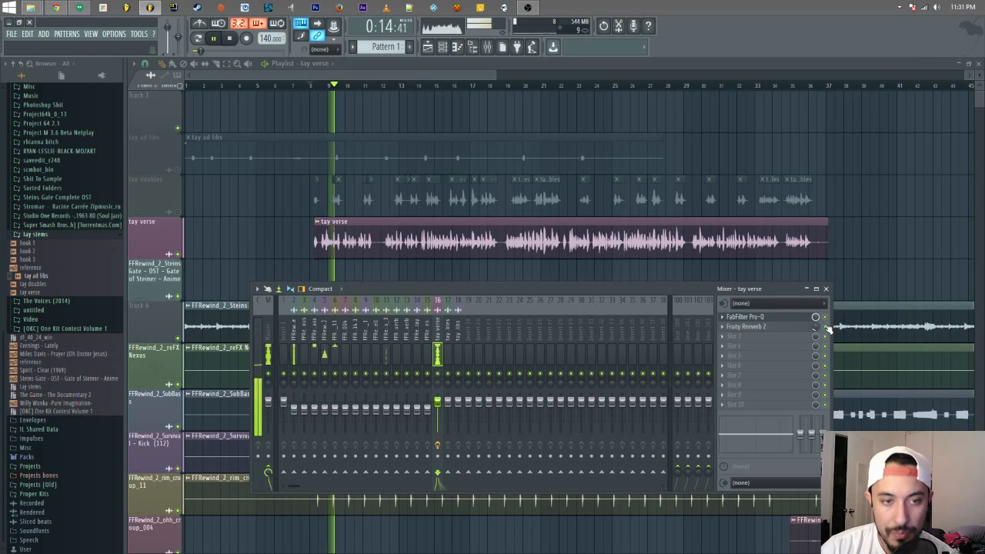
key(space)
key(space)
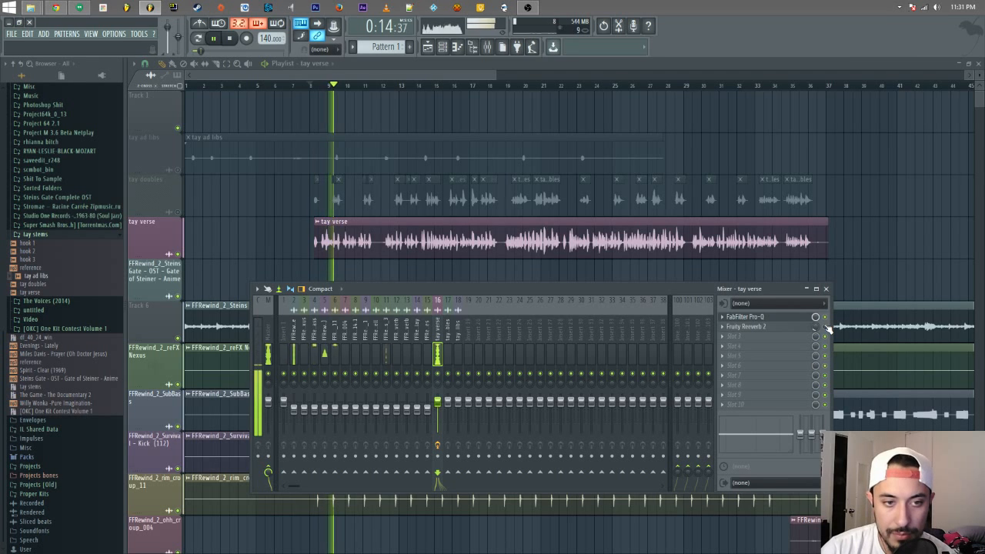
key(space)
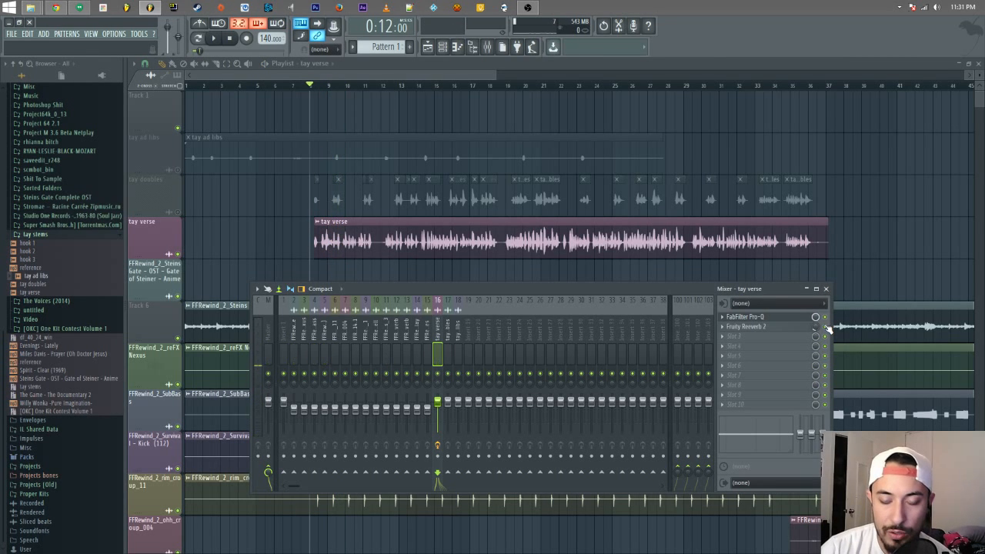
key(space)
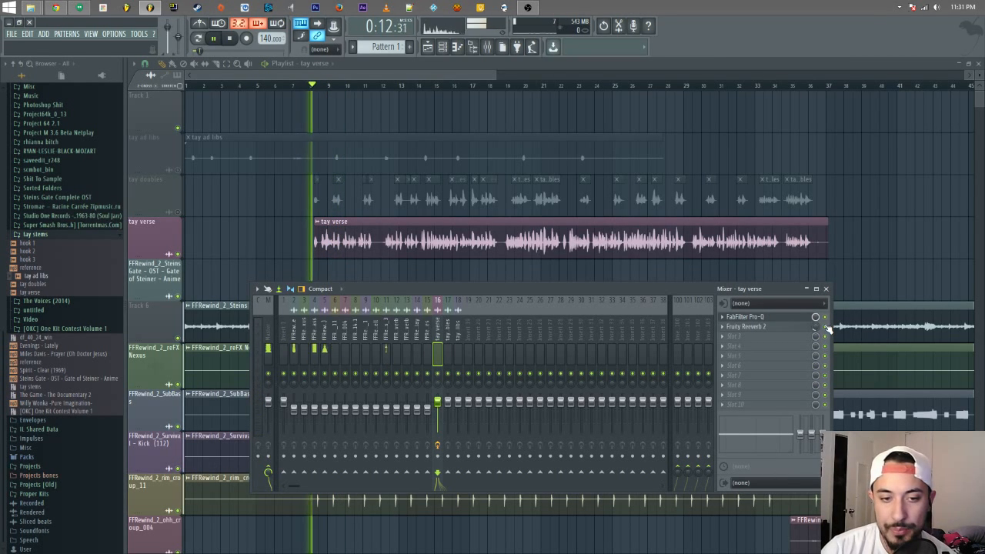
key(space)
- Dismiss the plugin list for tay verse's third effect slot and hide the mixer
click(724, 337)
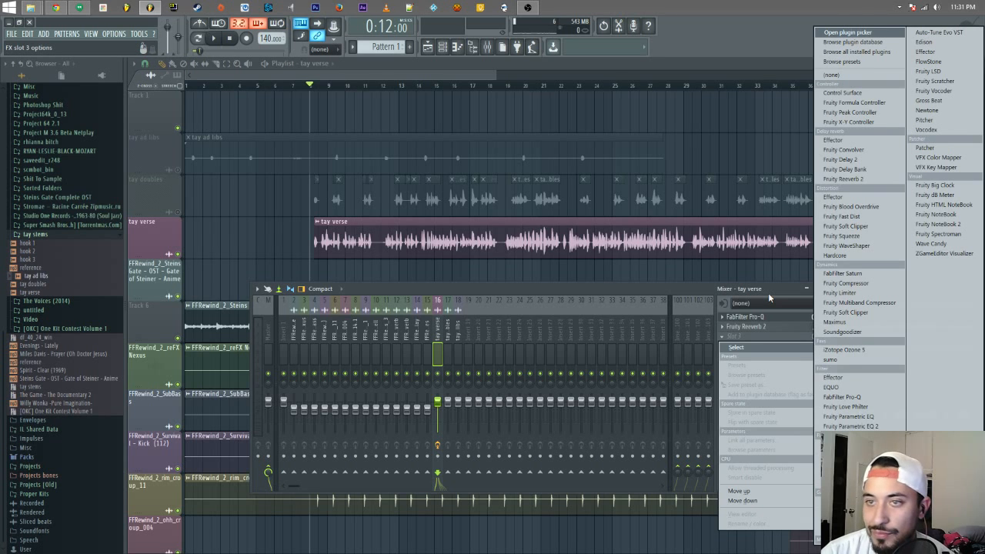
click(773, 289)
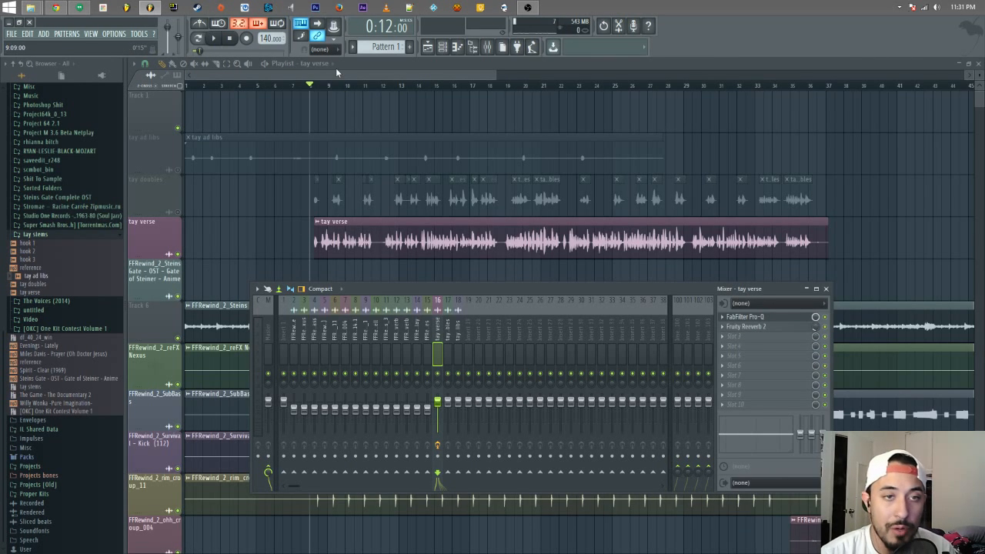
key(F9)
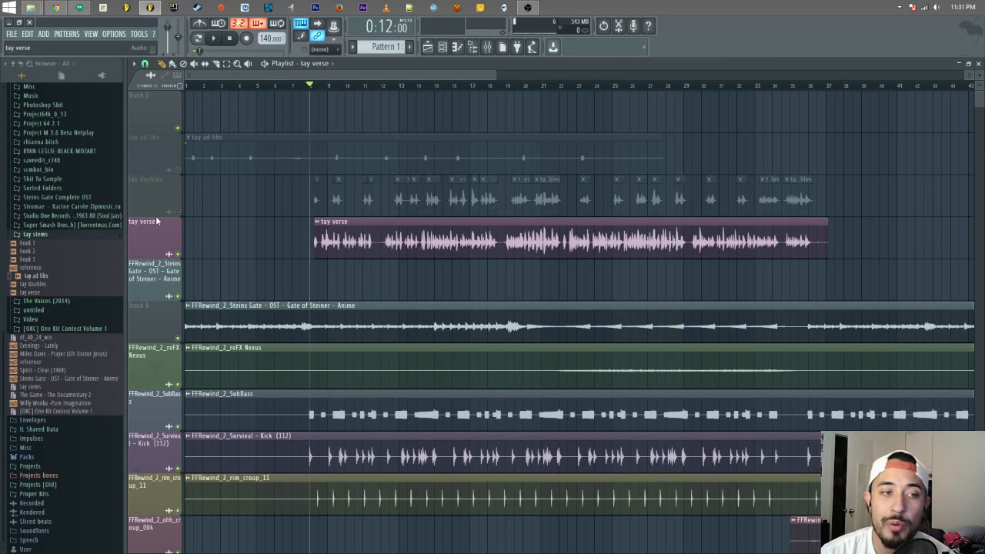
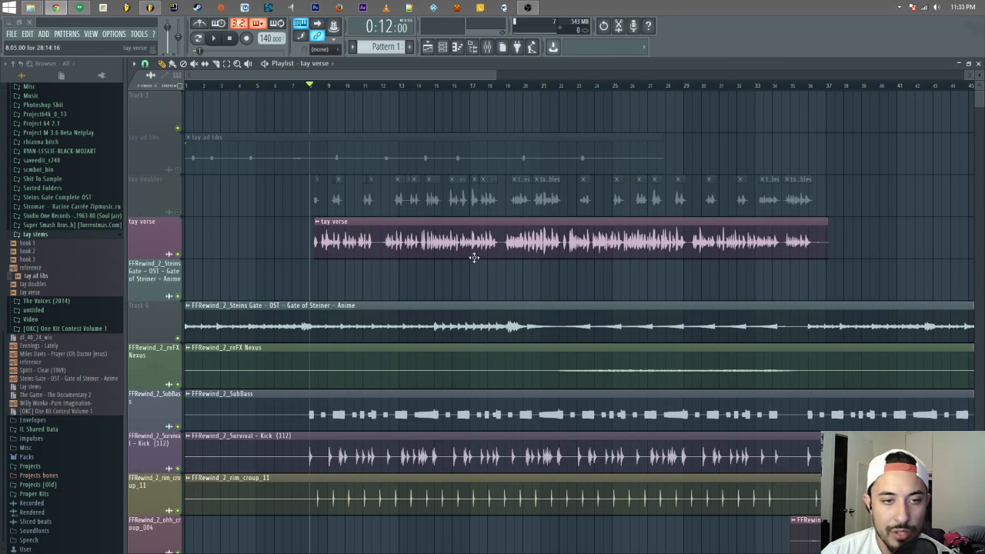
- Slice the tay verse clip in the pause about three-quarters through bar 9
click(238, 64)
drag(268, 175, 859, 302)
drag(215, 288, 361, 315)
drag(263, 309, 810, 309)
key(space)
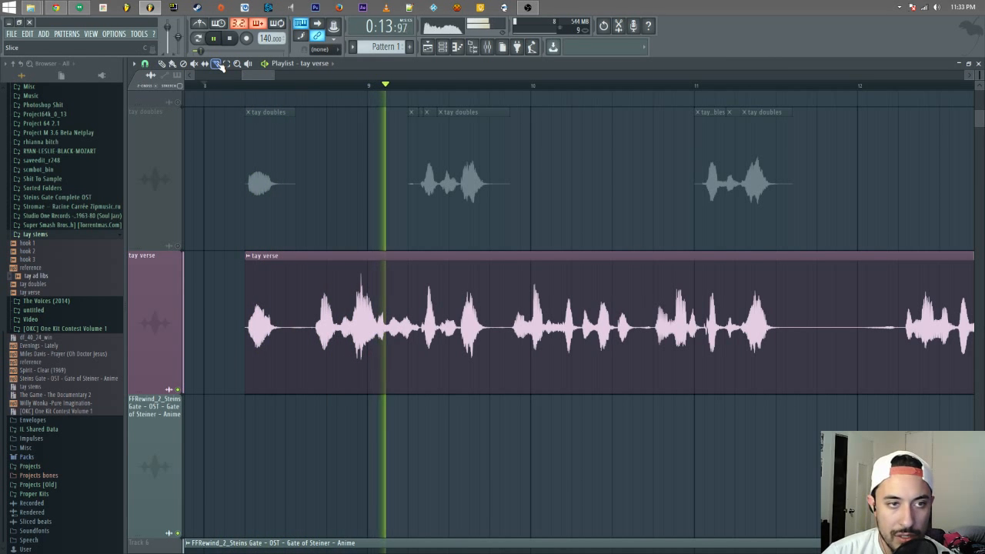
key(space)
drag(493, 315, 497, 315)
key(space)
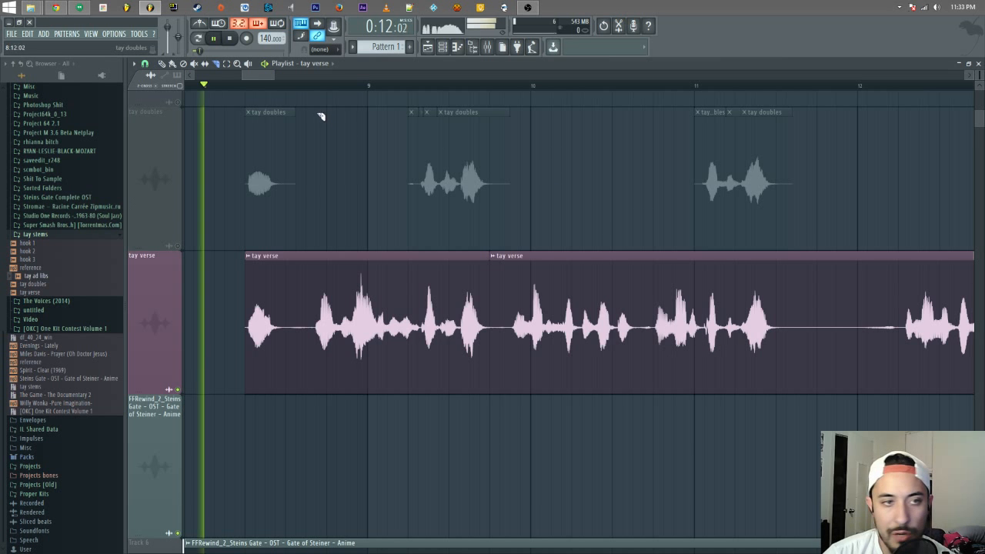
- Slice tay verse at the phrase breaks late in bar 11, early in bar 14 and before the middle of bar 16
click(820, 327)
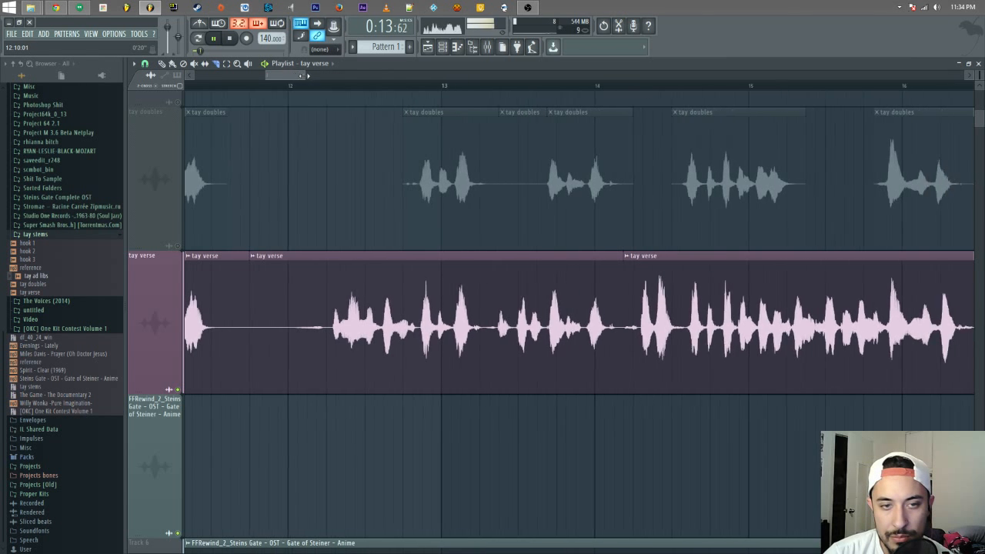
drag(293, 71, 329, 74)
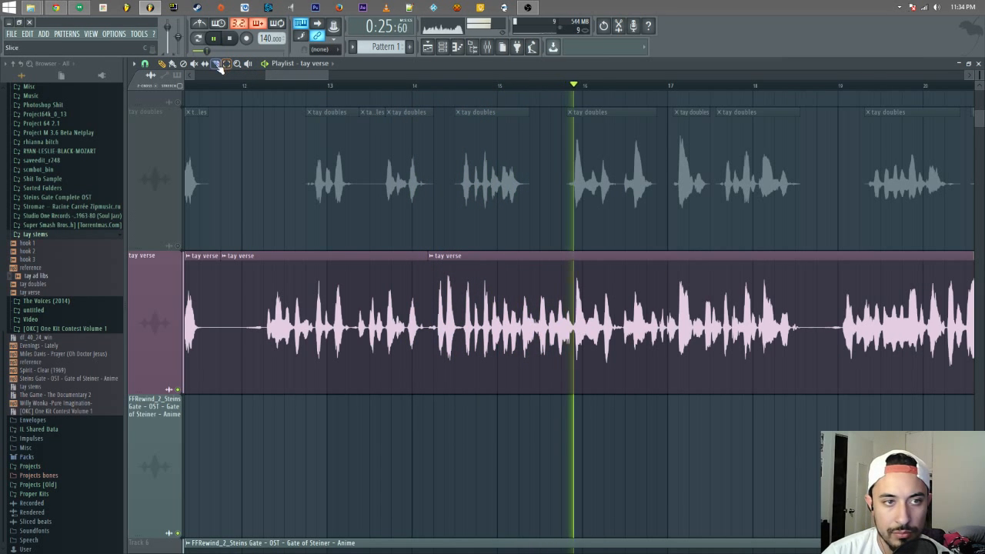
key(space)
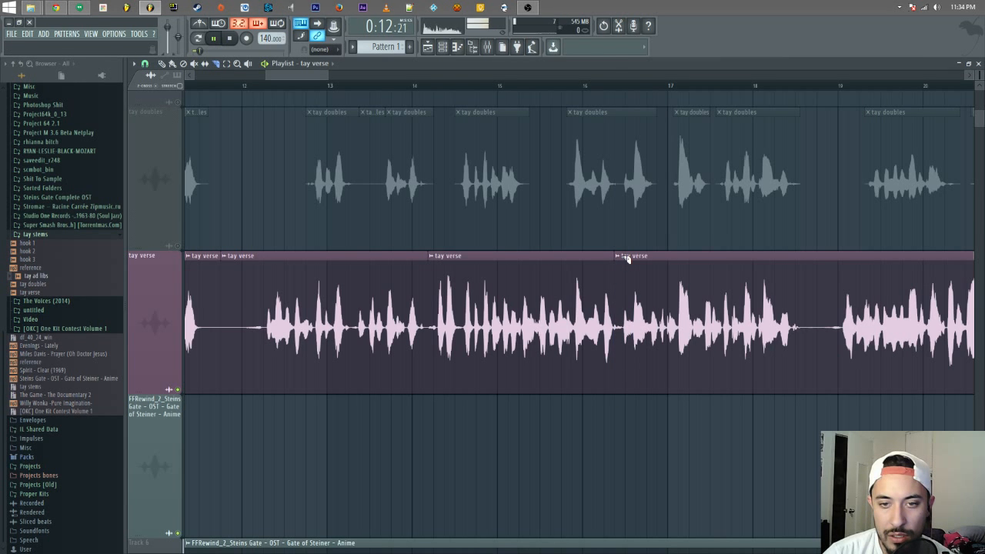
key(space)
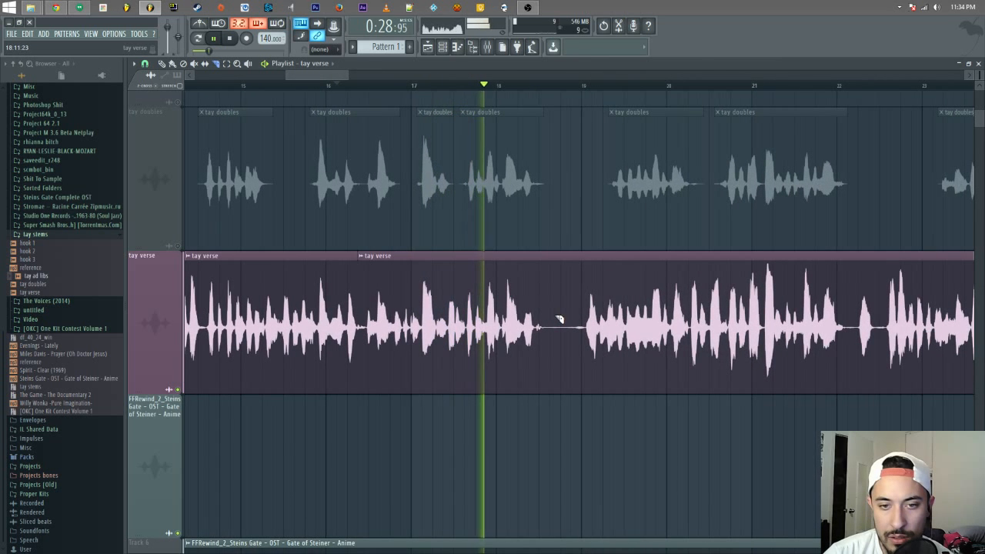
- Slice tay verse in the pauses just before bar 19, just after bar 22 begins and just before bar 24
drag(561, 320, 562, 374)
drag(335, 77, 351, 79)
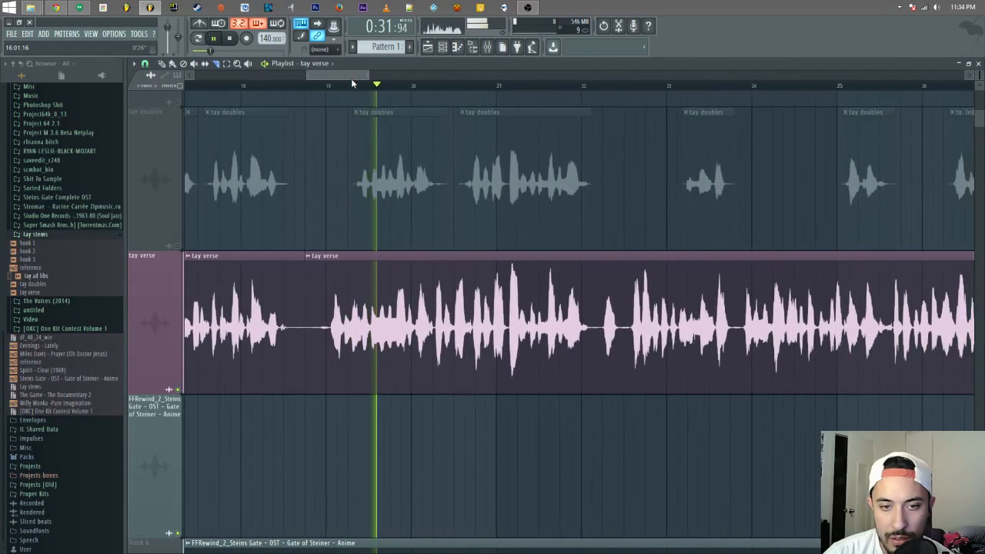
click(435, 316)
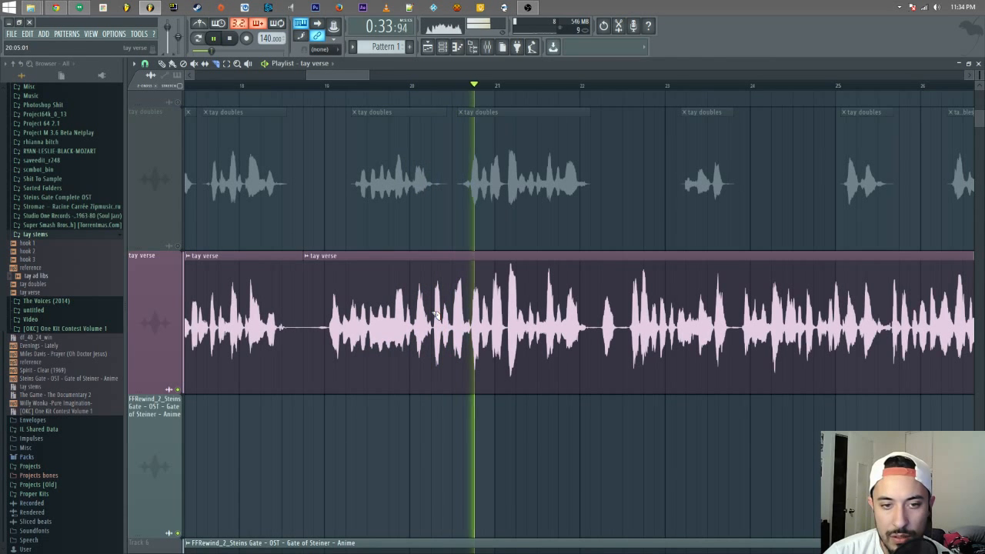
click(595, 325)
drag(350, 75, 372, 77)
click(486, 363)
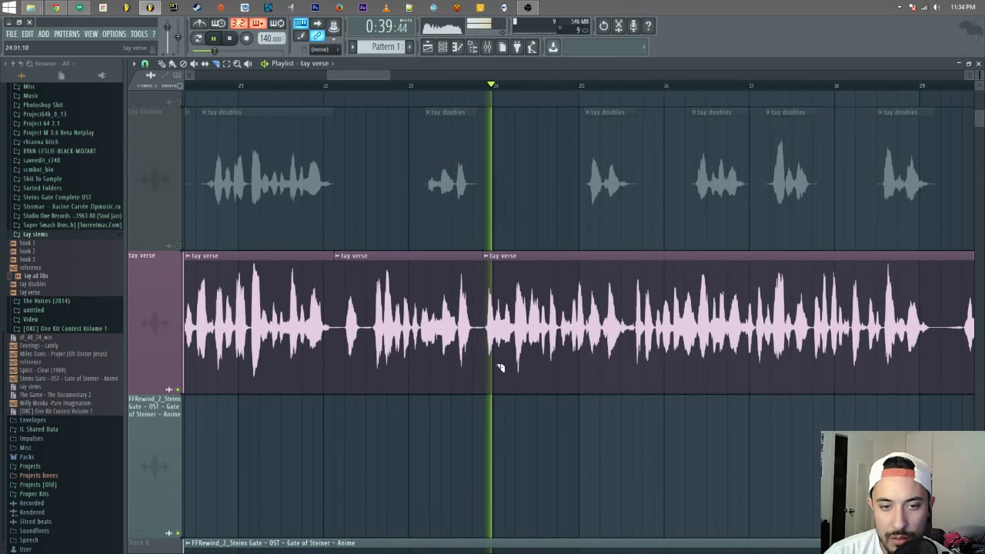
- Slice the rest of tay verse at the phrase breaks in bars 25, 27, 29, 30, 32, 34 and 36, and stop playback
click(632, 324)
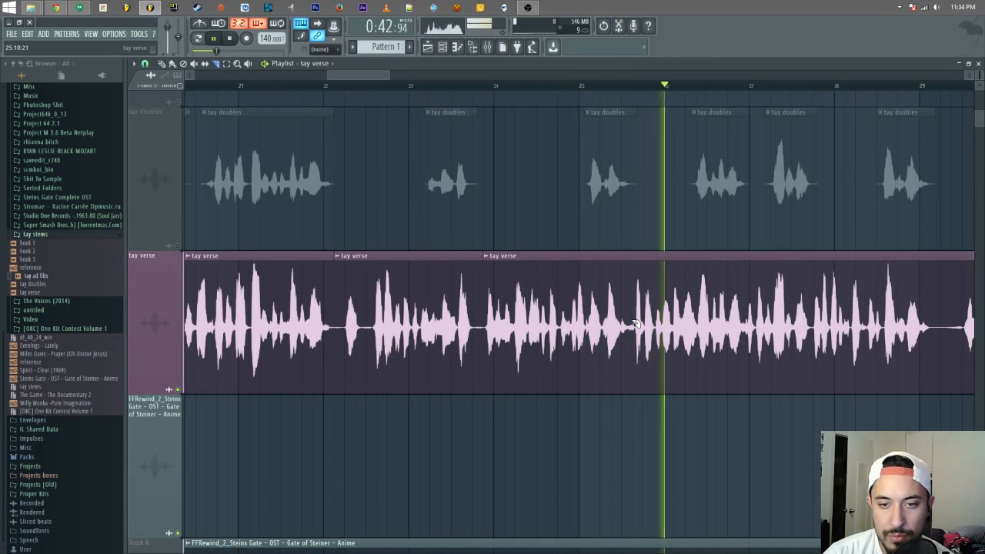
click(814, 324)
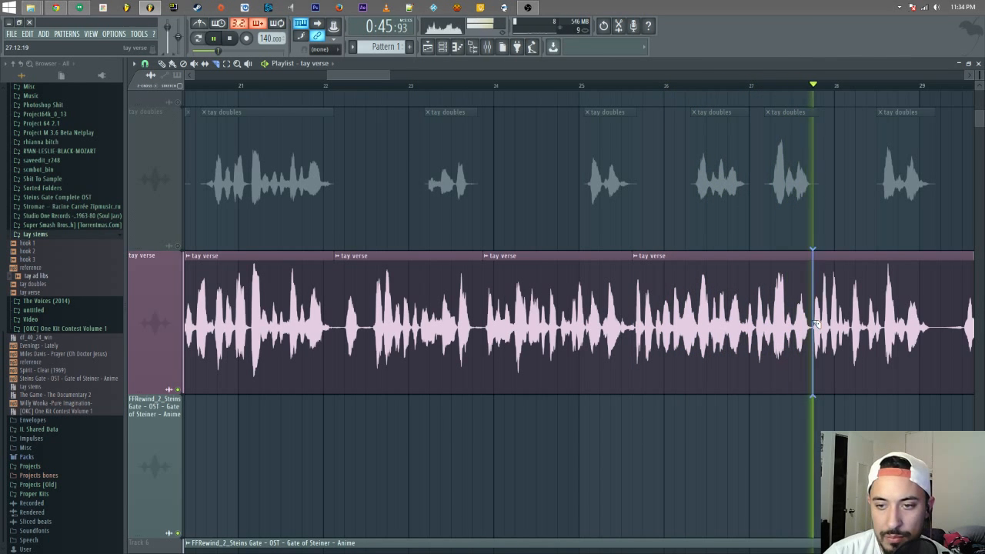
click(941, 324)
drag(365, 75, 417, 80)
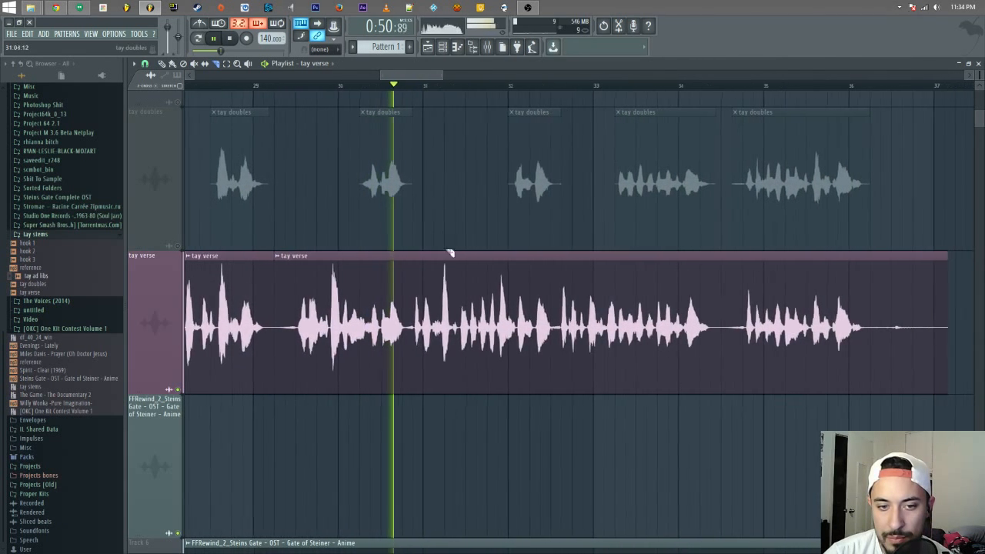
click(413, 323)
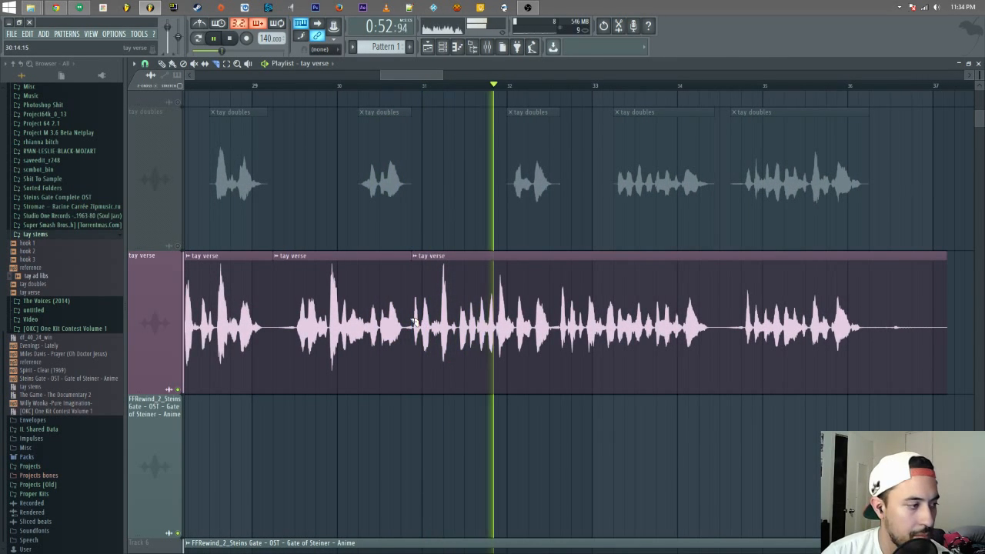
key(space)
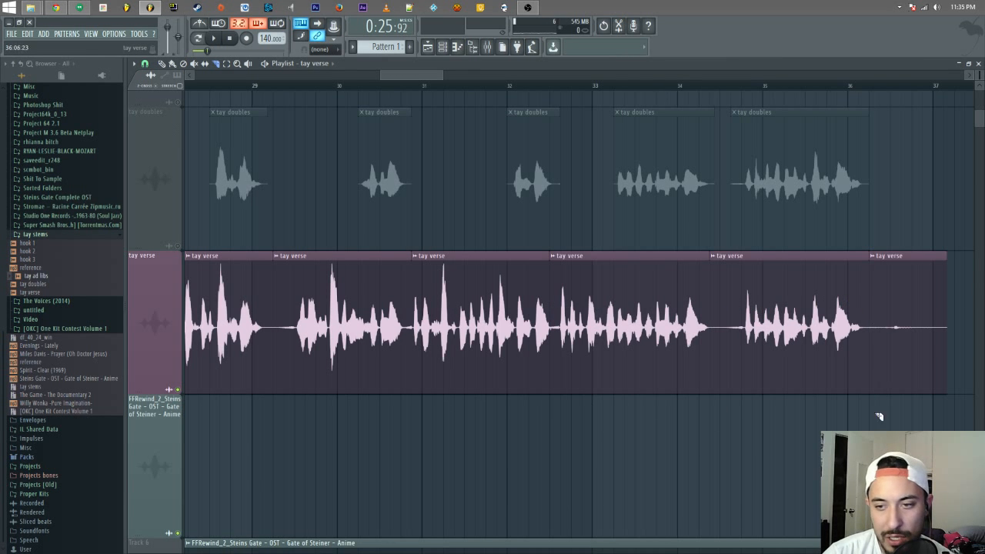
- Add the reference audio file to the empty track below tay verse and align its clip to the start of bar 1
drag(432, 77, 461, 97)
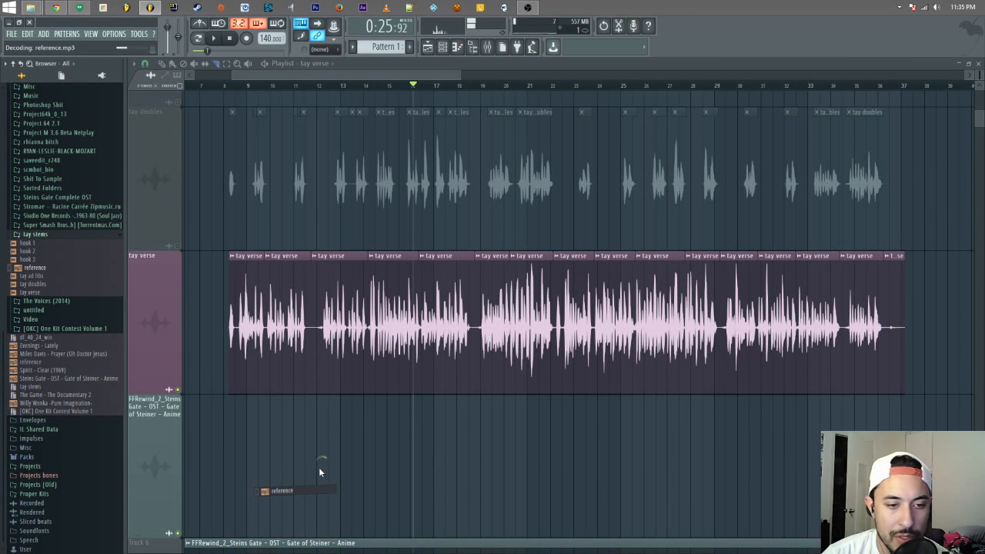
drag(318, 471, 320, 471)
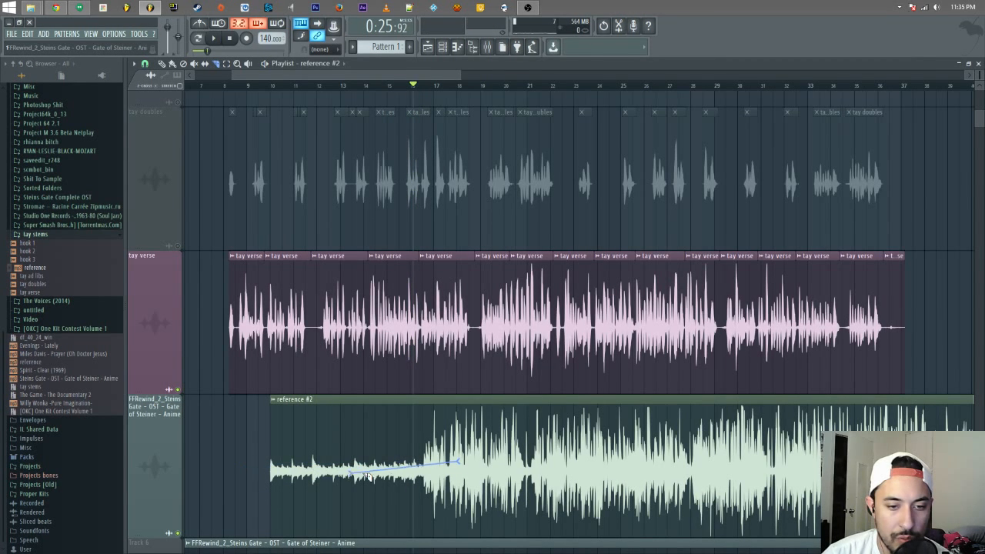
drag(397, 462, 187, 461)
drag(243, 80, 204, 80)
click(238, 64)
drag(200, 454, 524, 481)
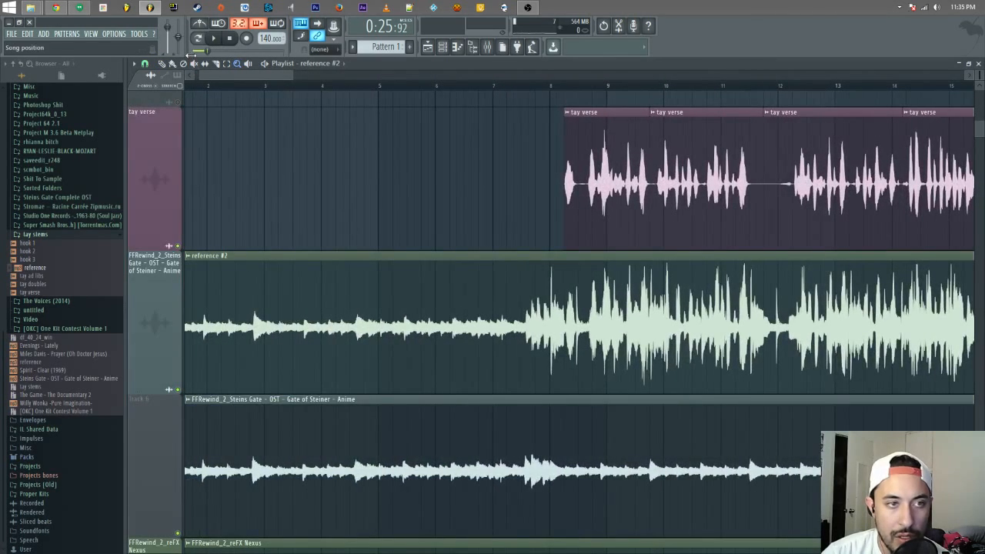
drag(227, 76, 186, 83)
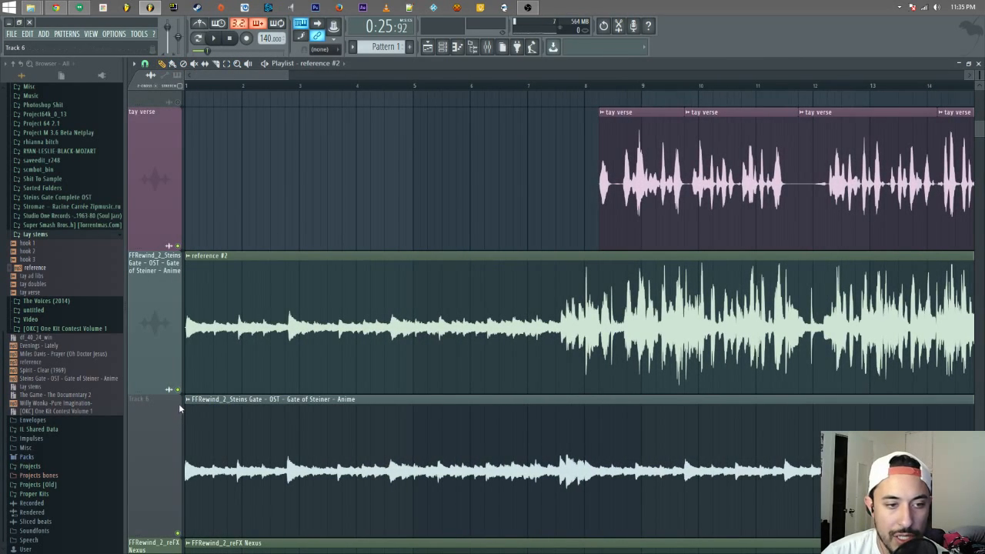
- Solo the track holding the reference clip and play it through the vocal entry around bars 7 and 8
right_click(178, 390)
key(space)
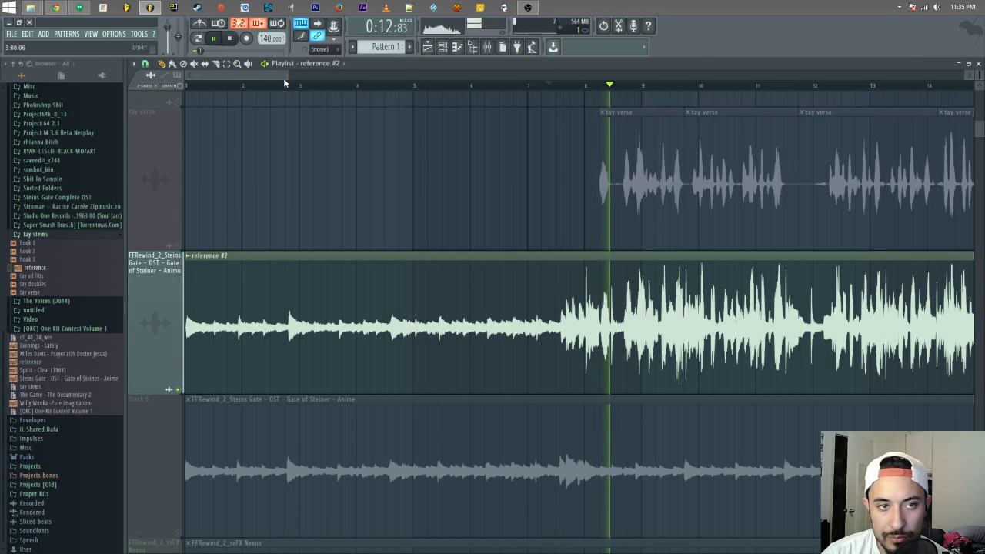
drag(283, 78, 389, 90)
key(space)
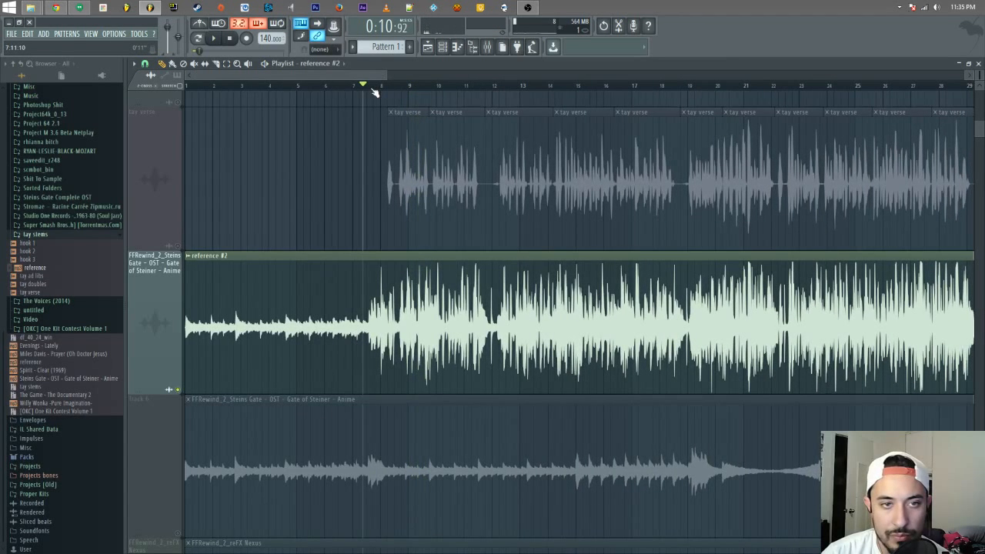
- Add a time marker named Super Deep and place it at the vocal entry midway through bar 7
click(136, 67)
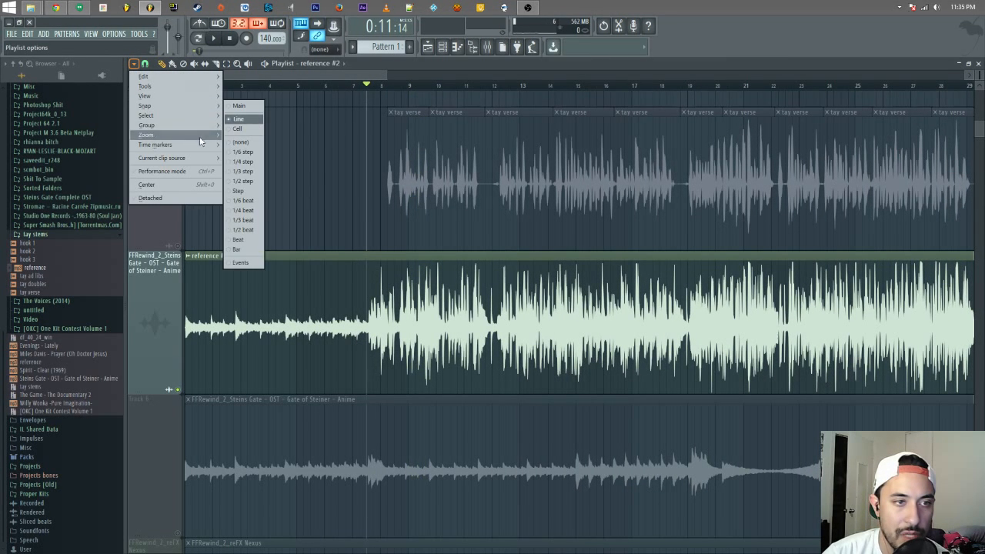
mouse_move(209, 148)
click(245, 144)
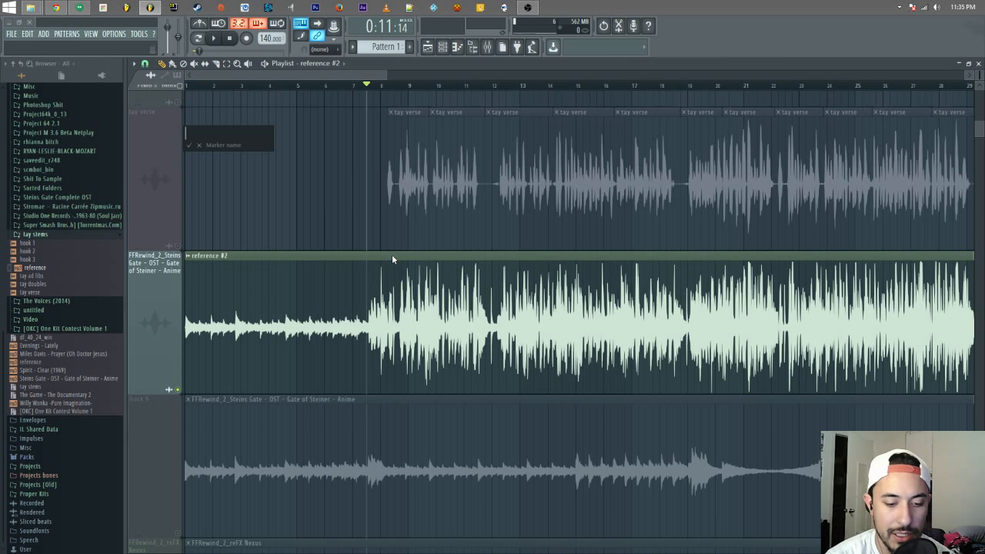
text(Super Deep)
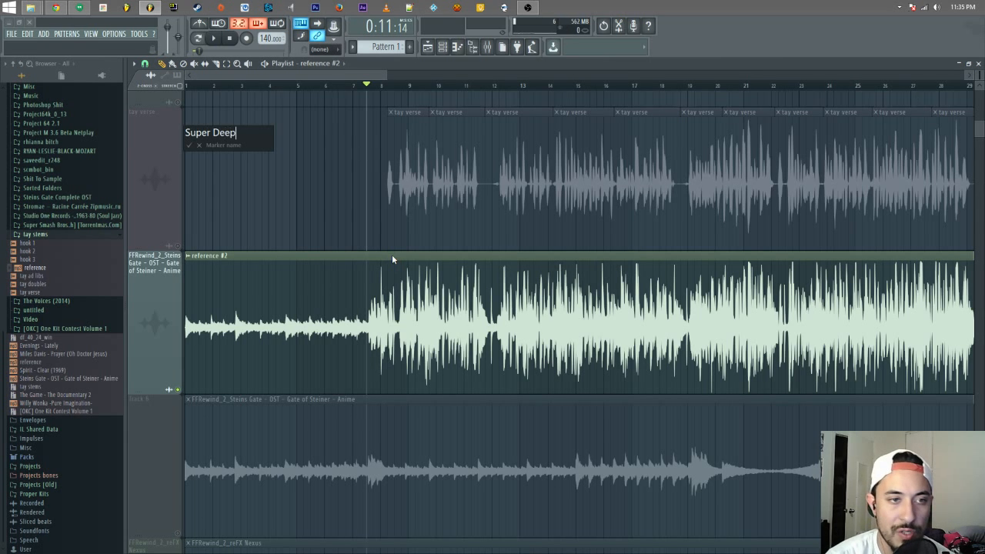
key(Return)
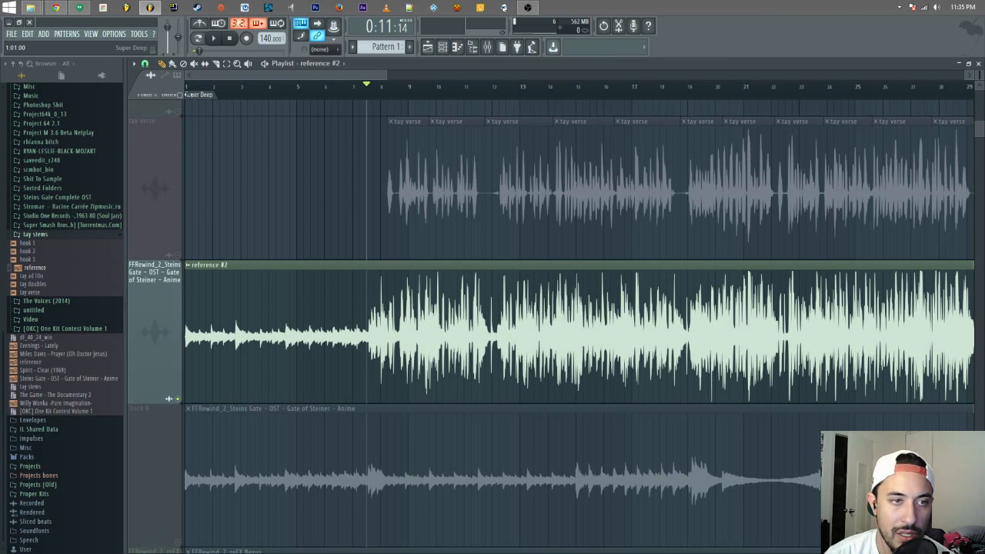
- Play the reference to the next change in vocal delivery and add a time marker early in bar 14
key(space)
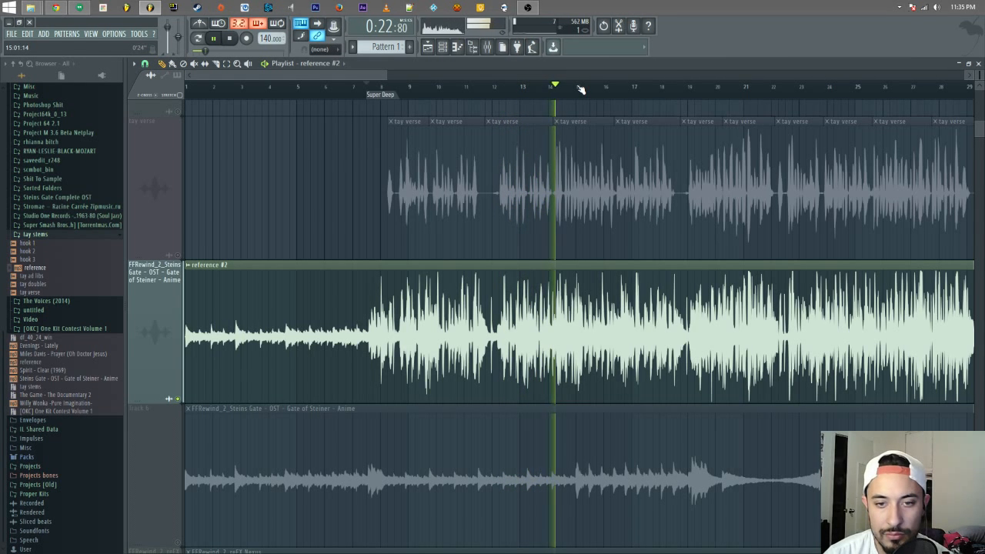
key(space)
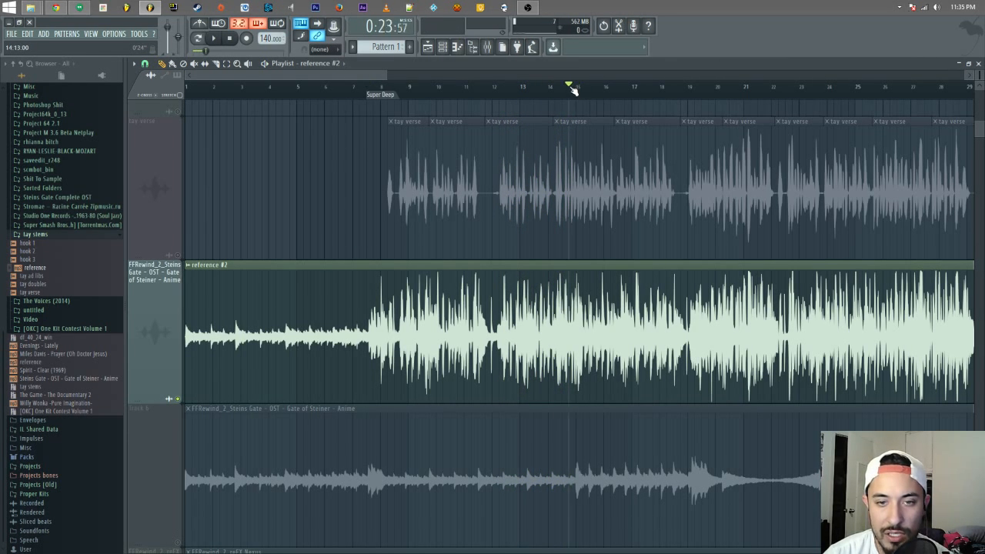
drag(570, 89, 557, 89)
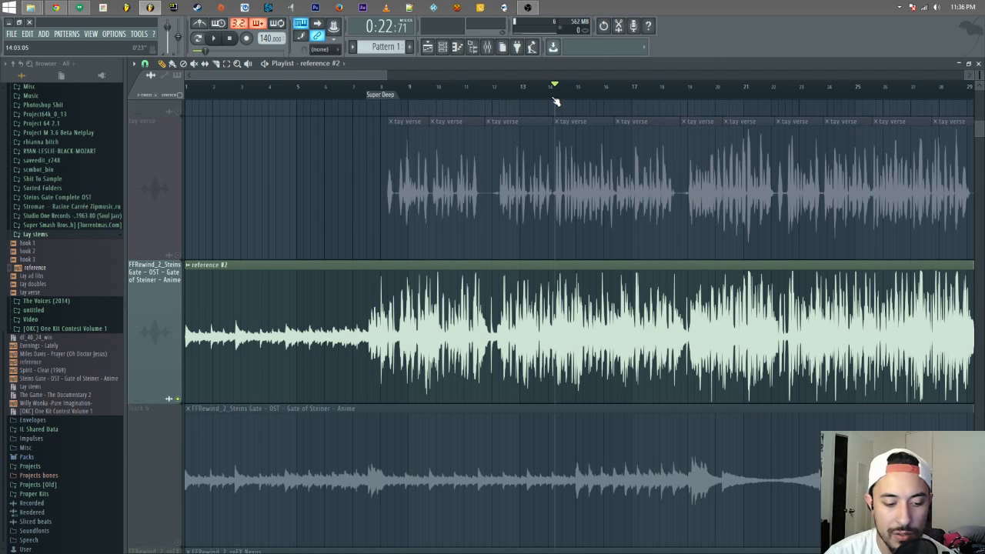
key(alt+t)
key(Return)
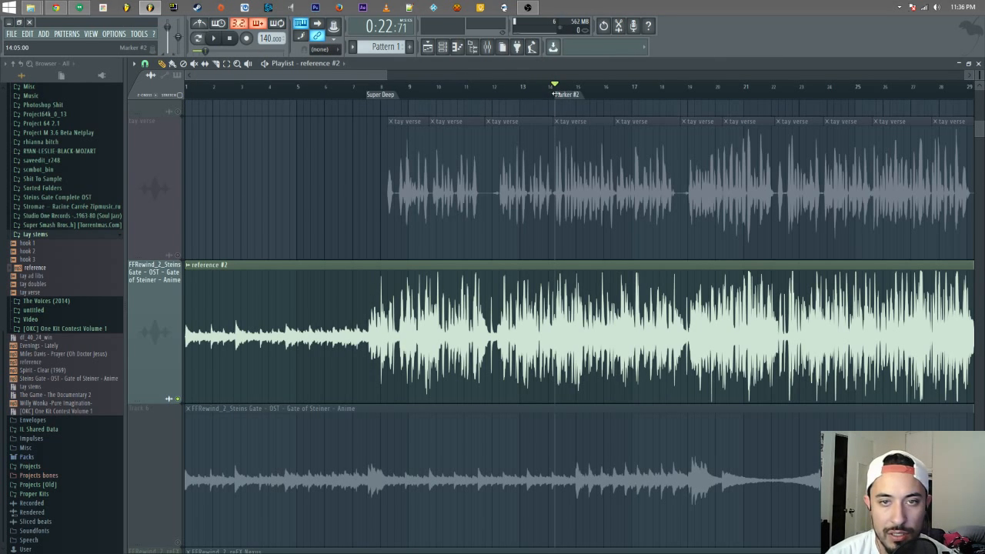
- Rename the marker early in bar 14 as Regular
right_click(574, 100)
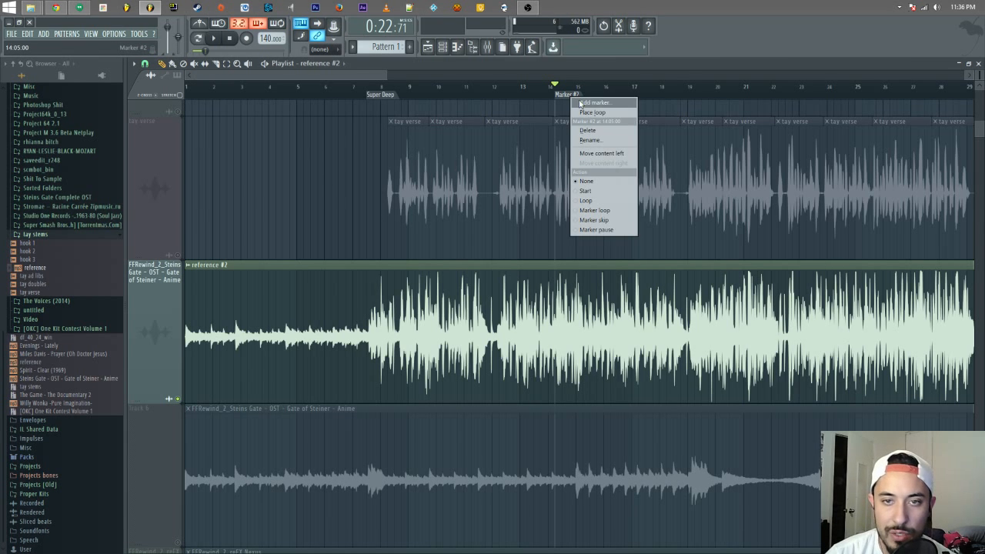
click(604, 141)
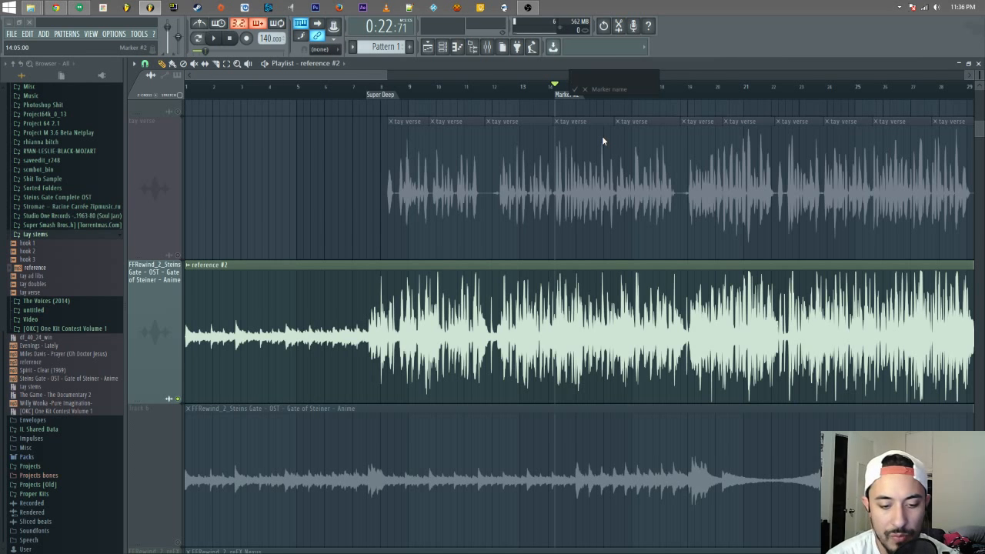
text(Regular)
key(Return)
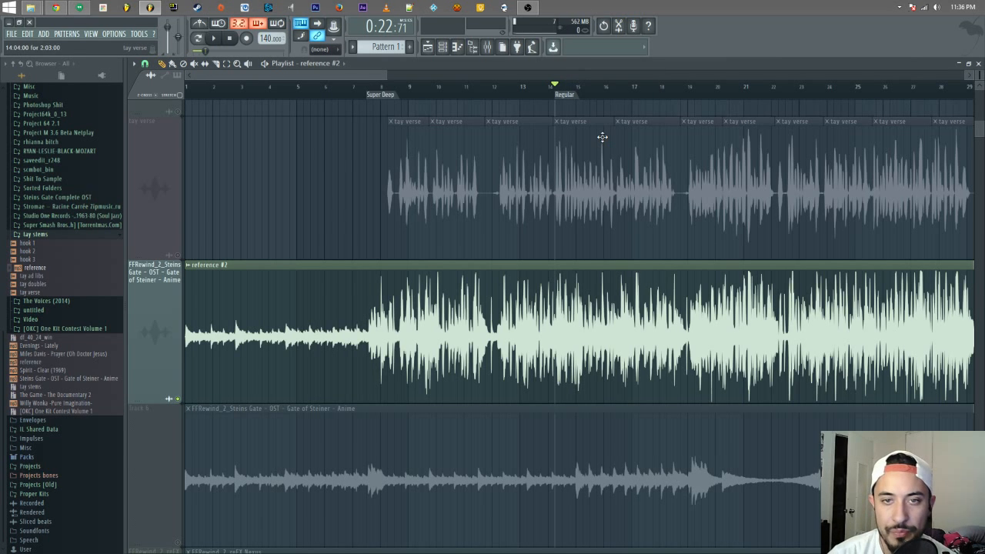
- Play the reference on from bar 14 and add a time marker named High Pitch at the start of bar 22
key(space)
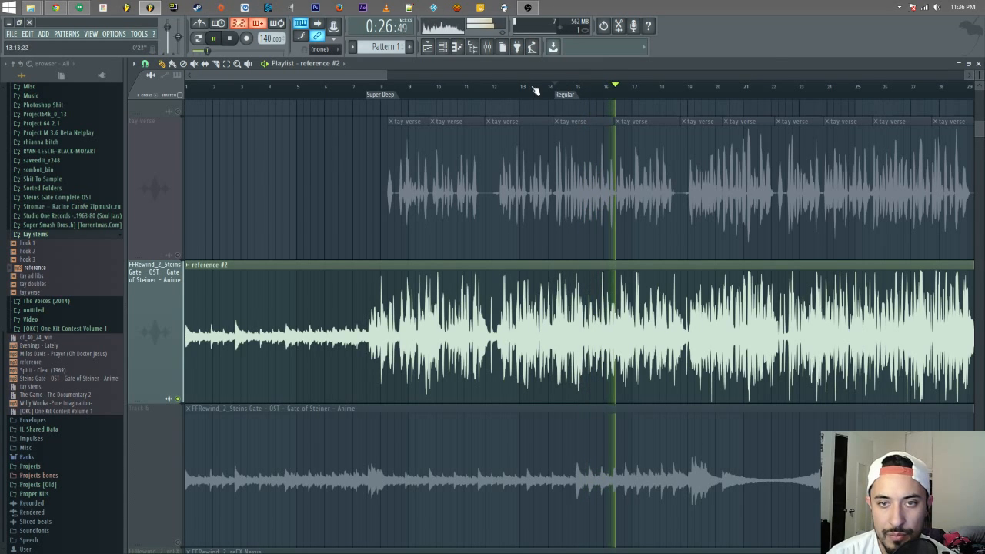
drag(357, 73, 416, 82)
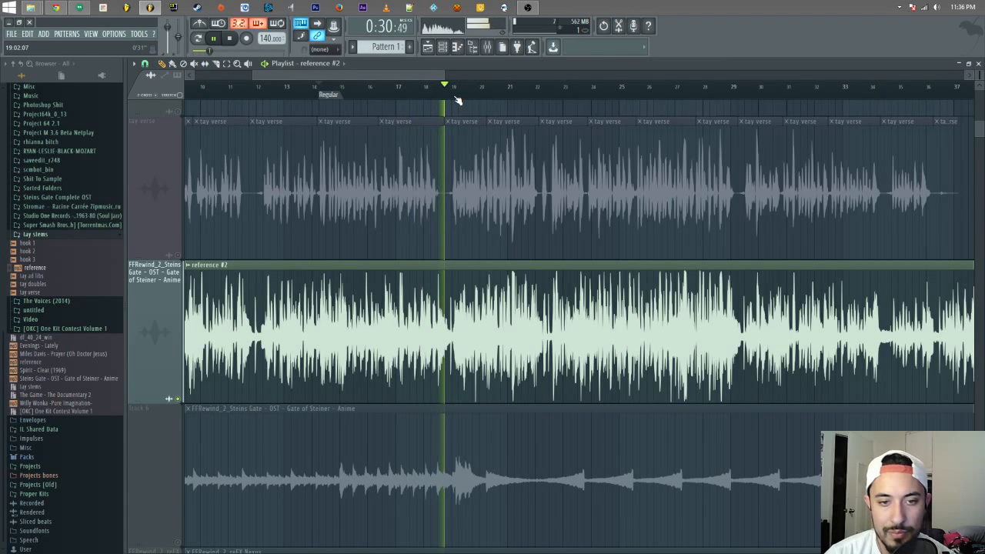
right_click(511, 98)
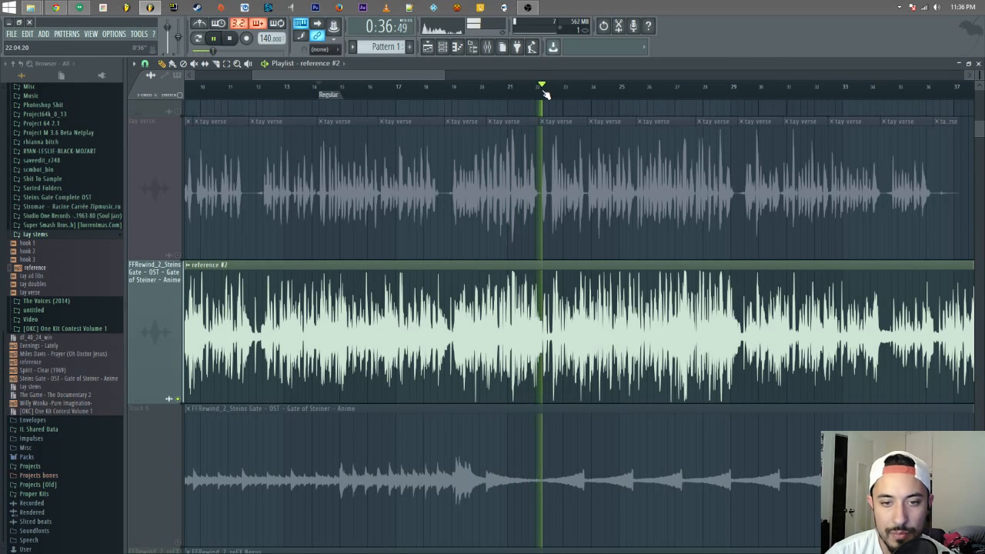
key(space)
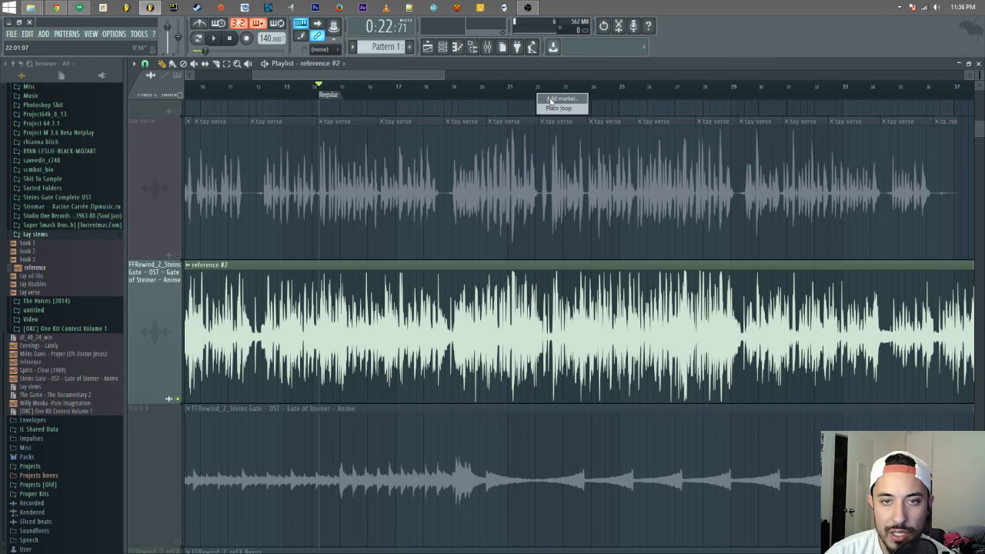
click(551, 99)
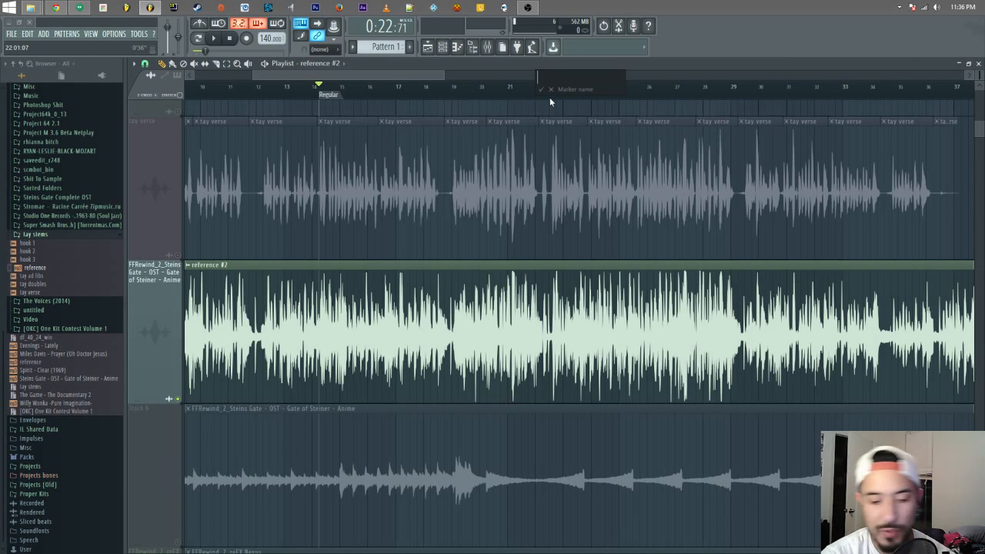
text(High Pitch)
key(Return)
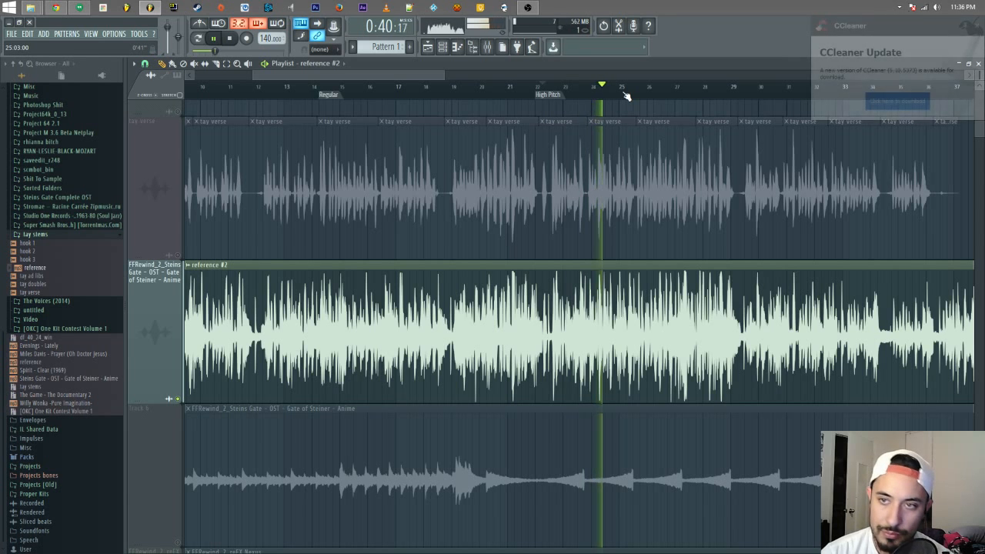
- Dismiss the CCleaner update notice and add a time marker named Reg early in bar 29 of the reference
click(979, 29)
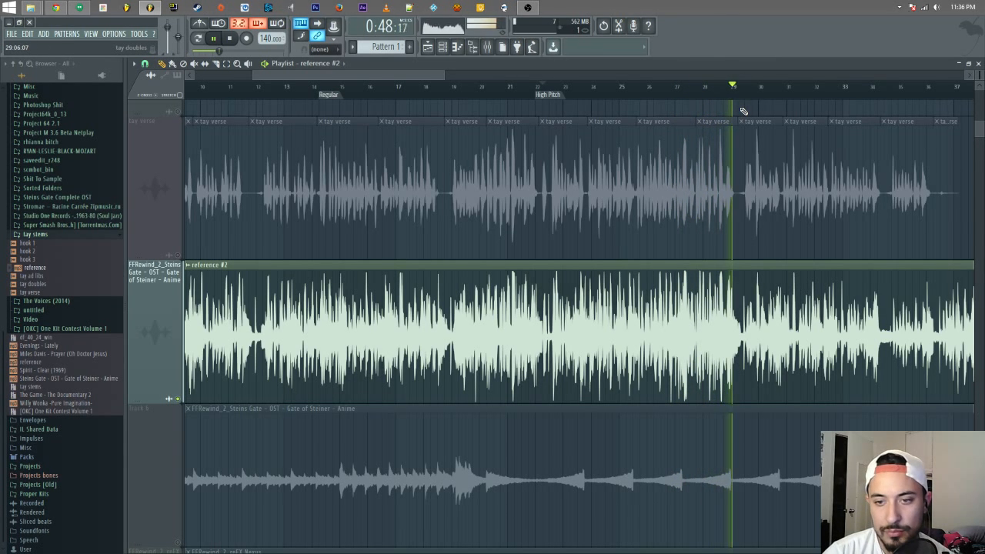
key(space)
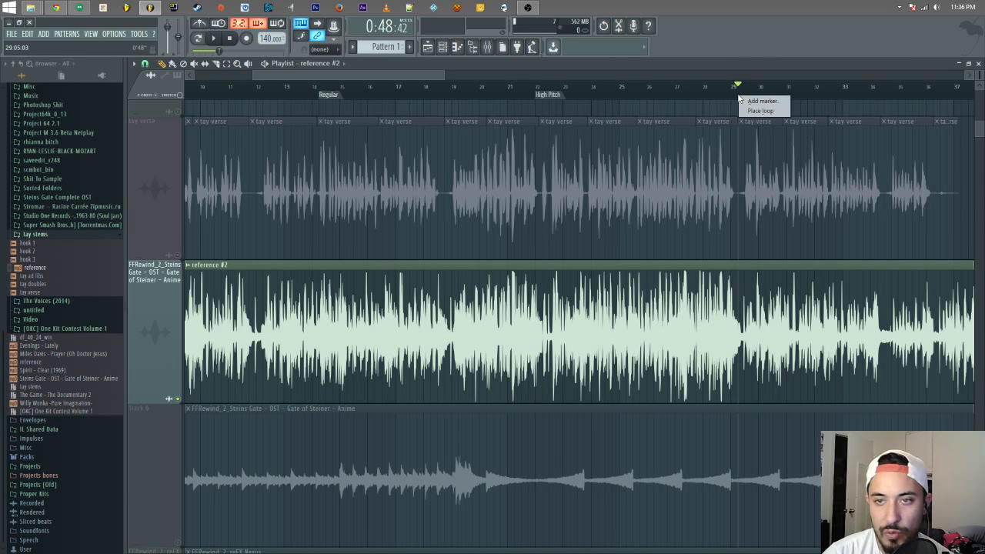
click(758, 101)
key(Return)
- Play the reference from the Reg marker to about bar 34, and delete the reference clip from the playlist
key(space)
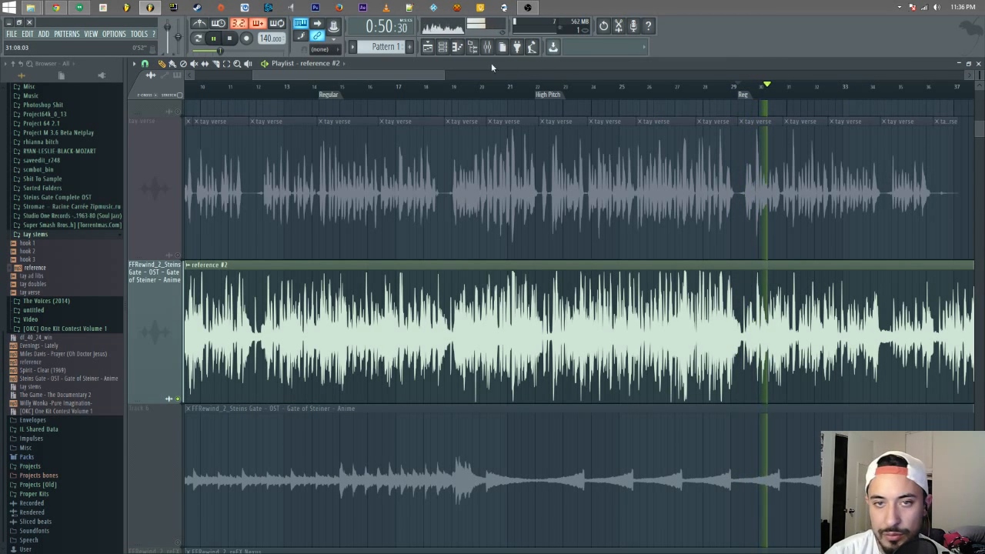
drag(416, 73, 514, 73)
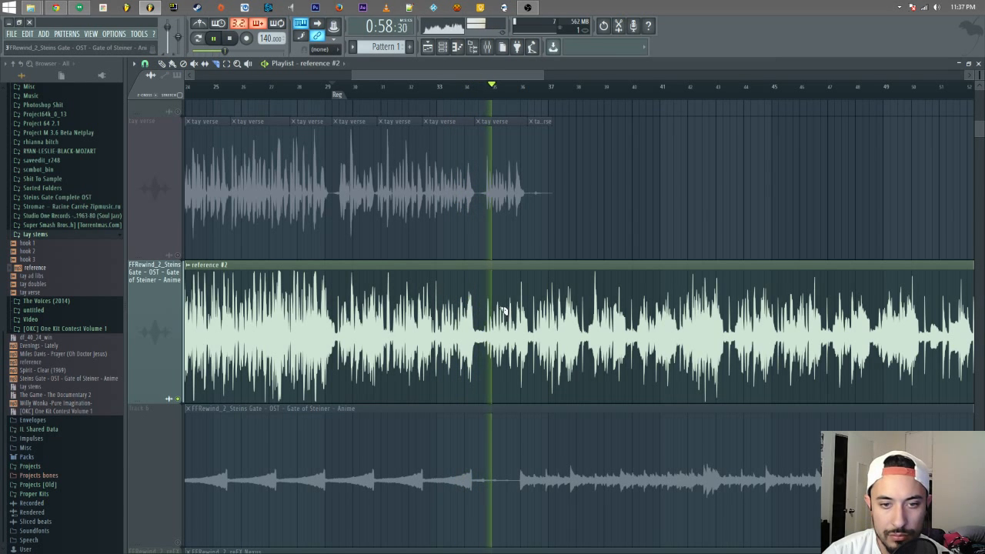
key(space)
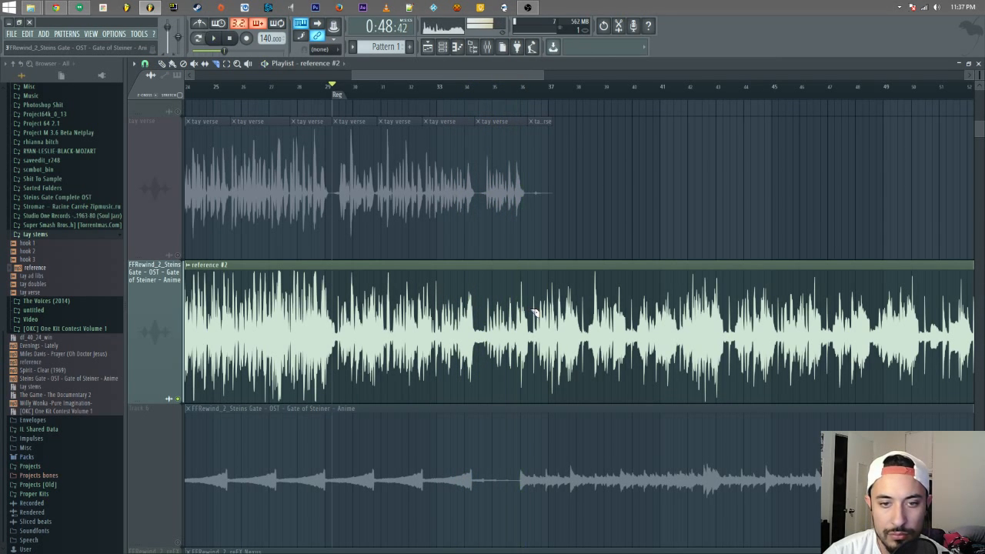
right_click(466, 334)
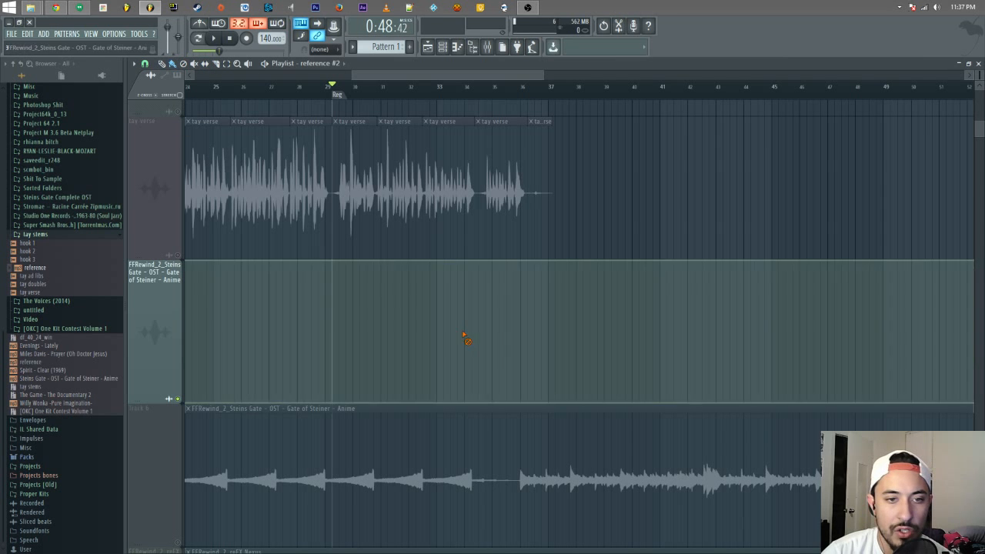
drag(352, 75, 193, 75)
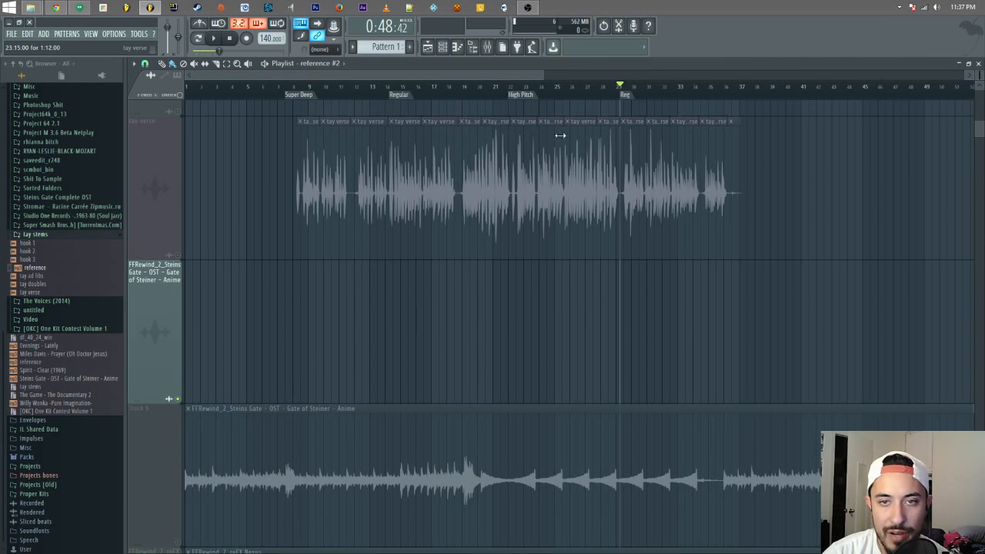
- Re-enable all muted playlist tracks and make the first tay verse clip, starting in bar 8, unique
drag(250, 114, 494, 260)
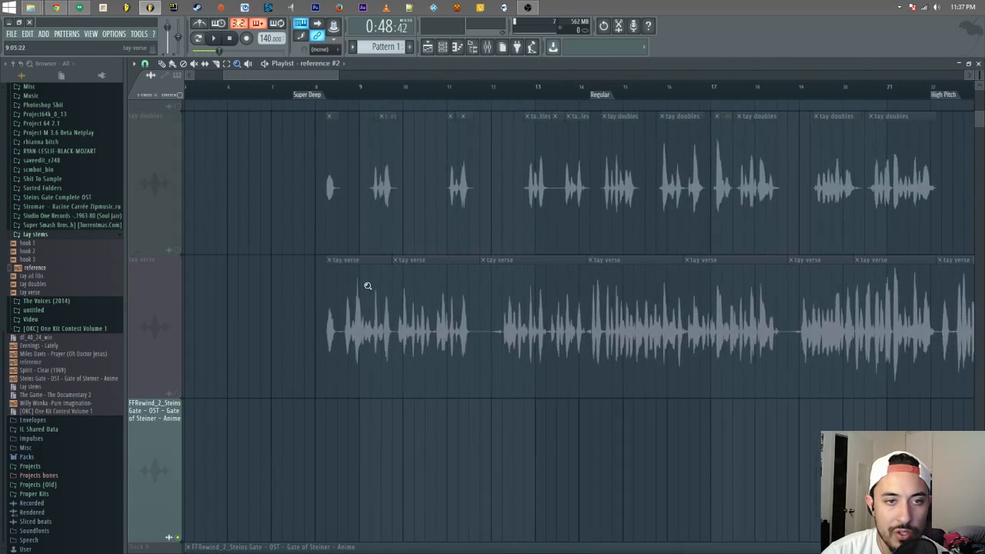
right_click(179, 395)
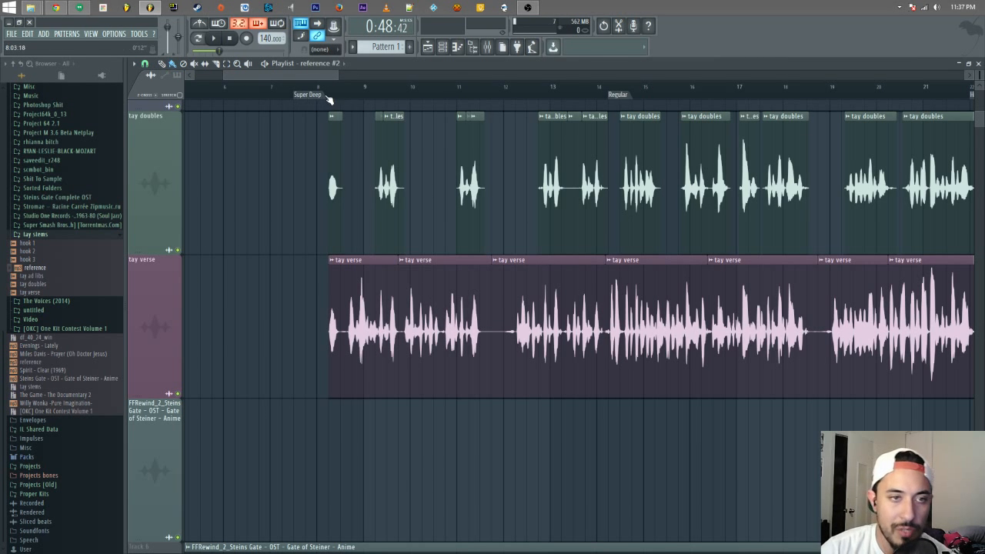
click(334, 259)
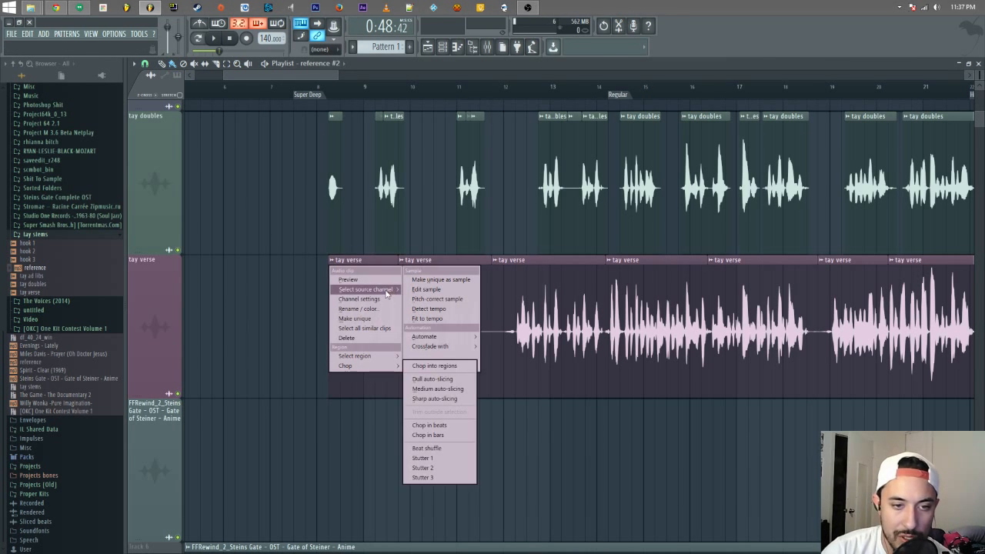
click(376, 319)
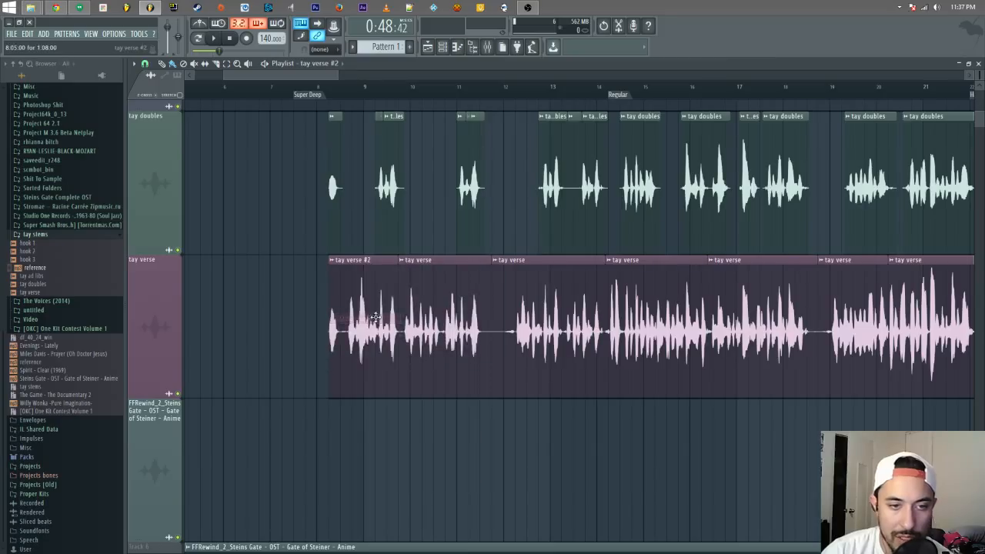
double_click(351, 260)
click(505, 214)
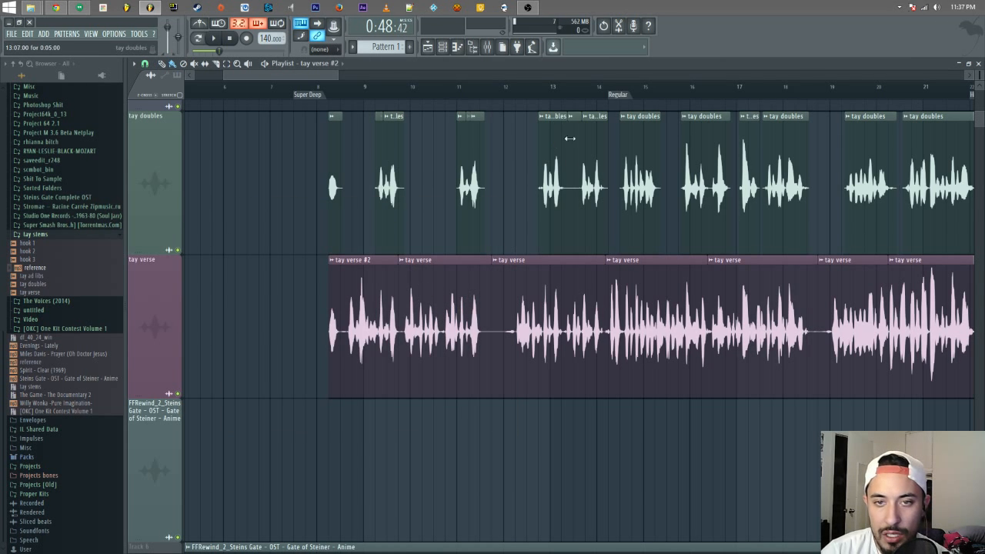
- Delete the second and third tay verse clips and extend the unique first clip over their space up to the next phrase near the Regular marker
right_click(473, 290)
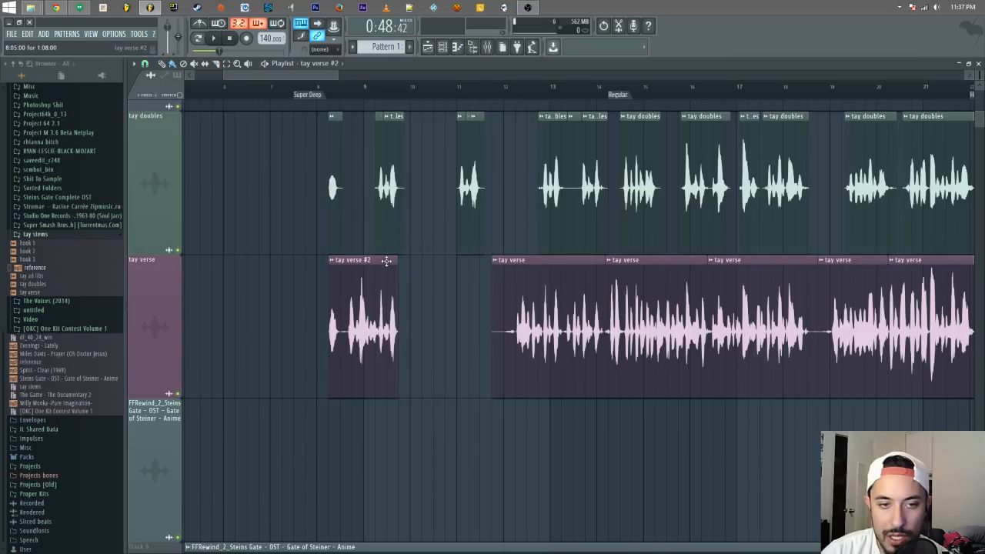
drag(394, 262, 618, 262)
right_click(526, 286)
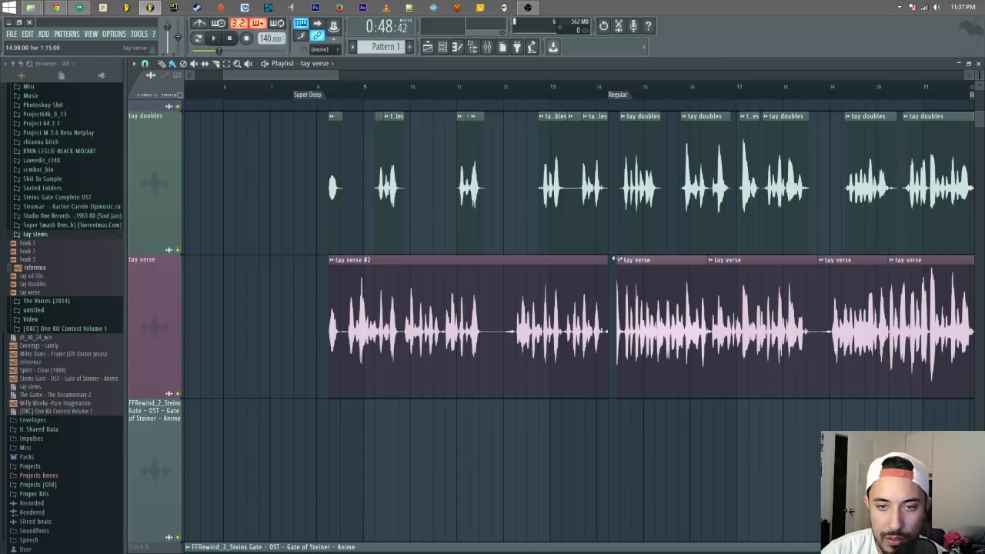
drag(612, 260, 602, 260)
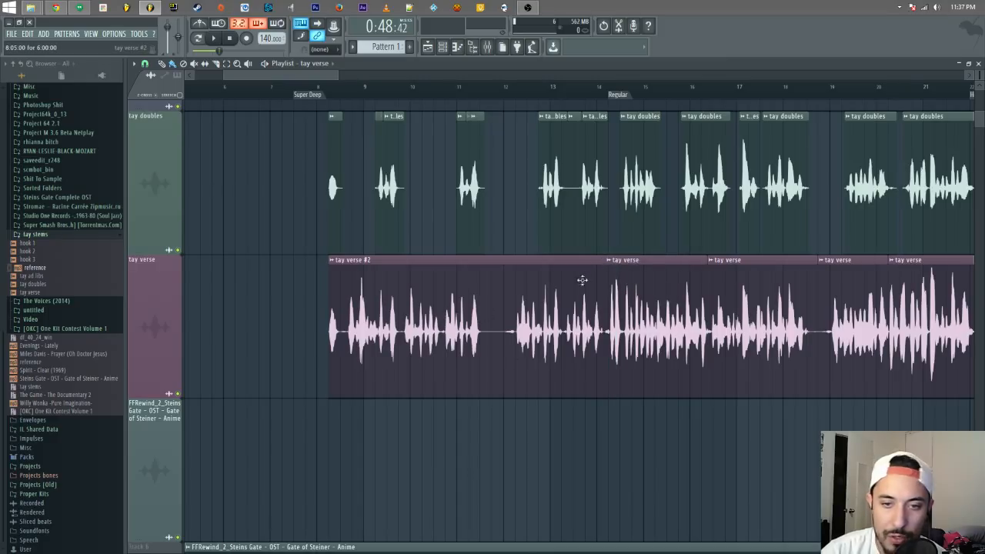
- Lower the time-stretching pitch of the tay verse #2 clip in Auto mode, and play the verse from its start in bar 8
double_click(361, 294)
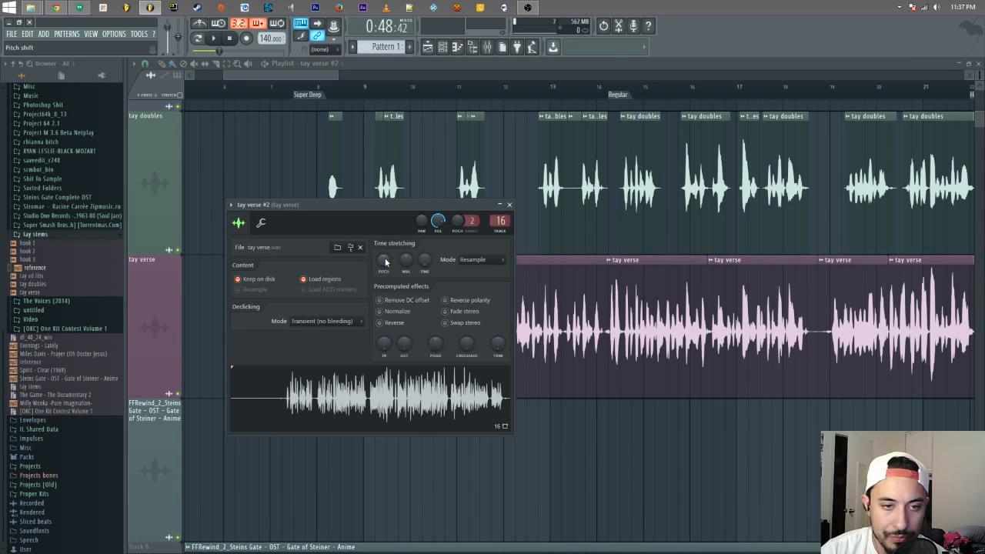
right_click(386, 263)
click(390, 212)
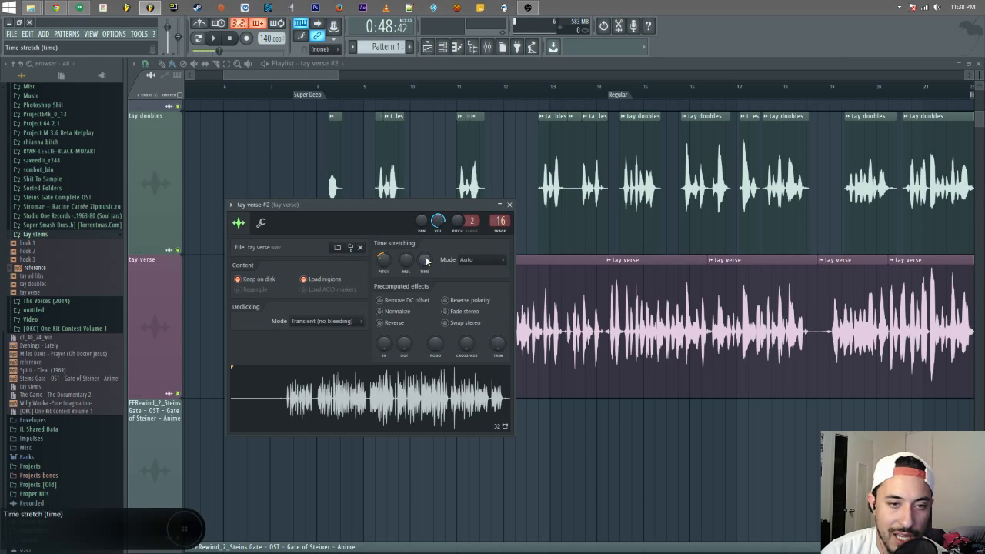
key(Escape)
click(330, 99)
key(space)
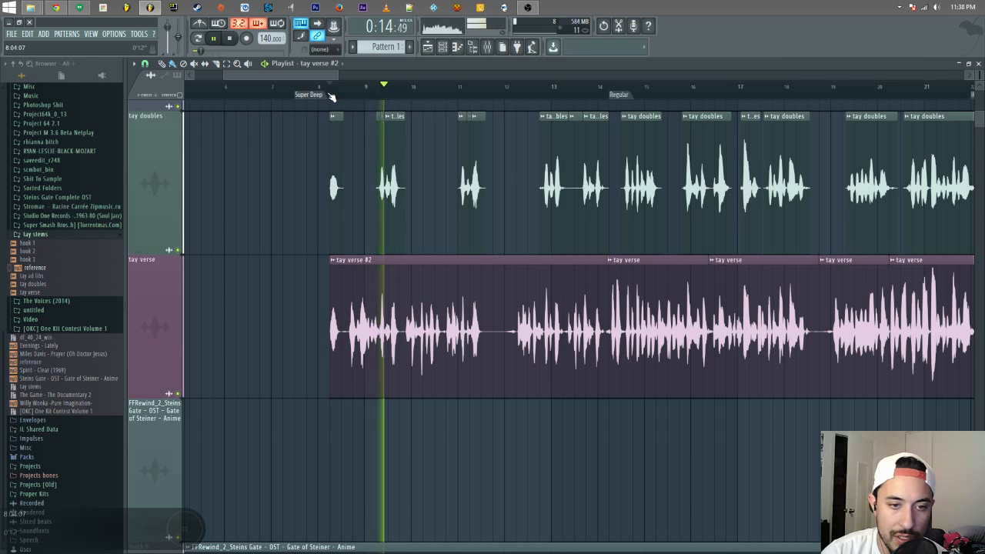
- Mute the tay doubles track and play back the verse from the Super Deep marker
click(178, 250)
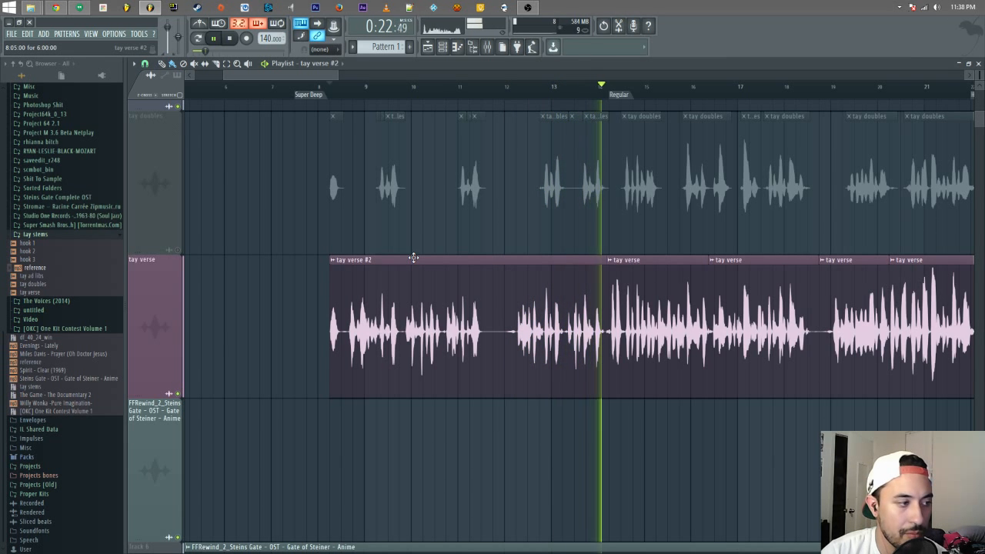
key(space)
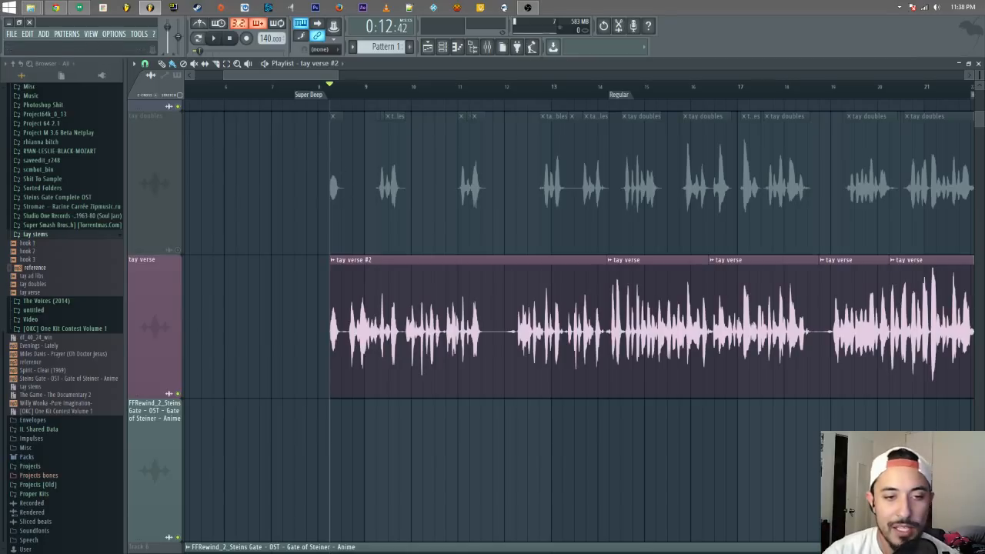
key(space)
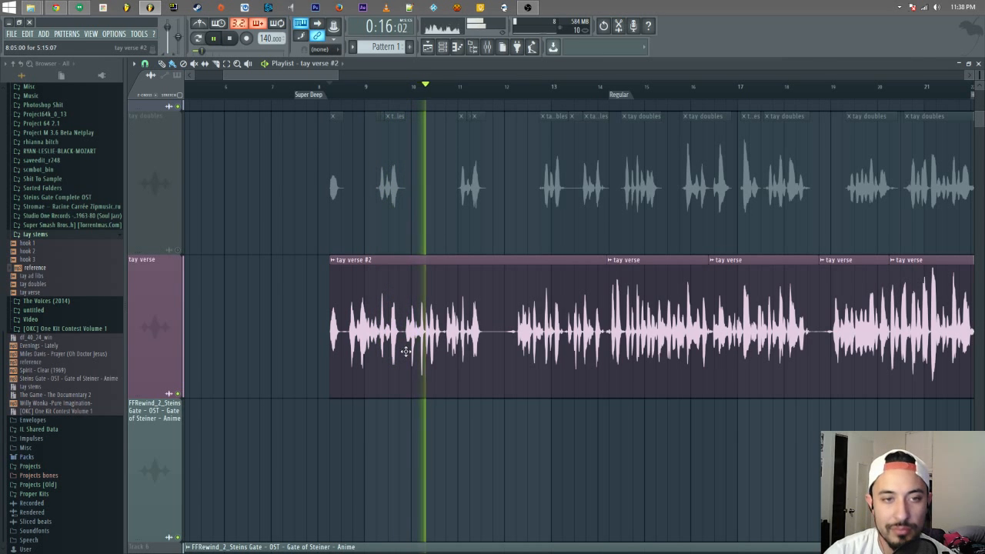
scroll(406, 353, up, 4)
key(space)
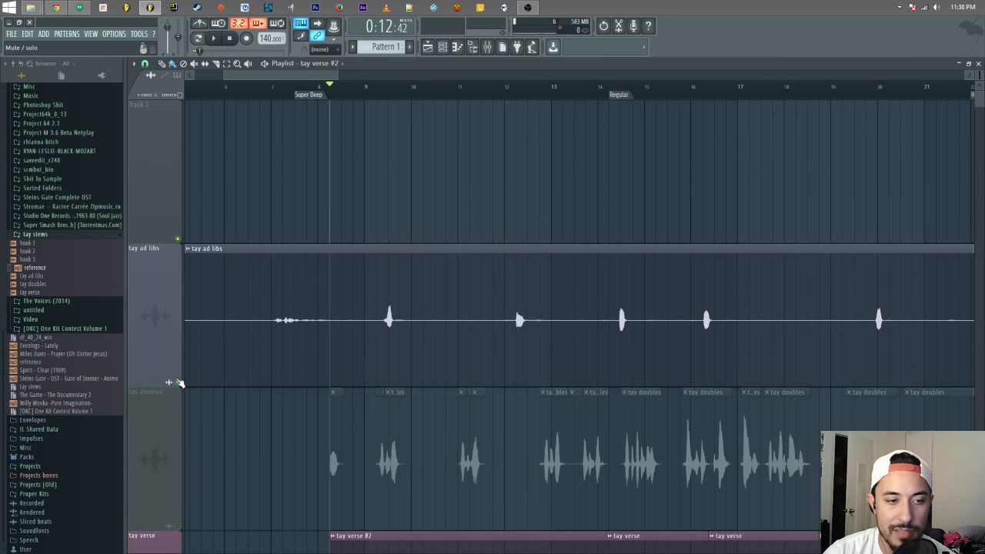
key(space)
scroll(286, 359, down, 4)
scroll(447, 308, down, 2)
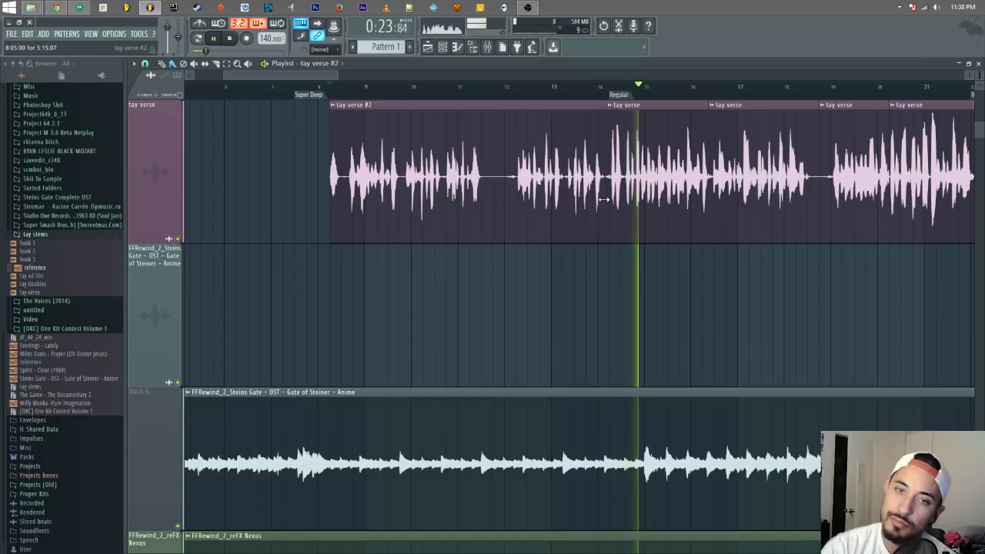
key(space)
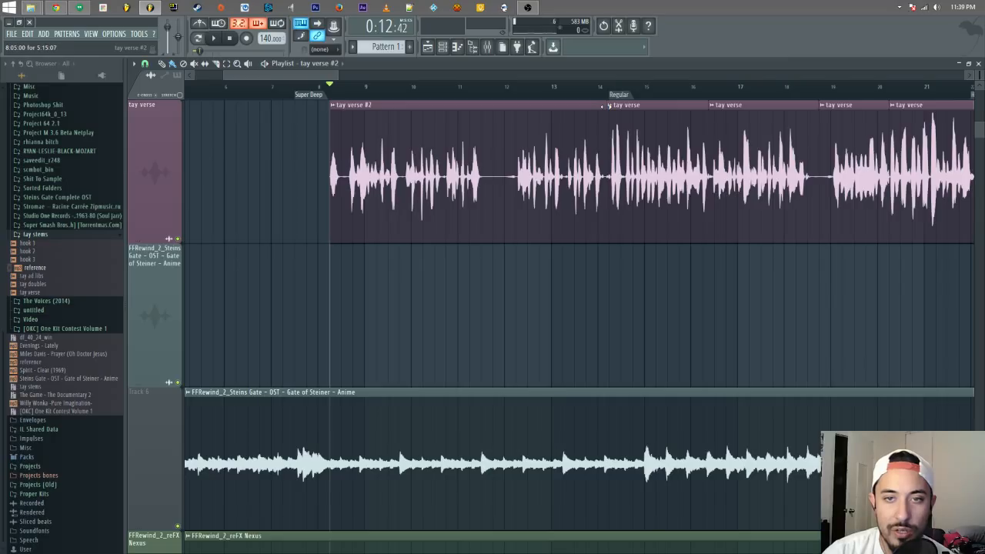
- Slice the tay verse #2 clip at bar 12 and make the second piece unique
click(216, 64)
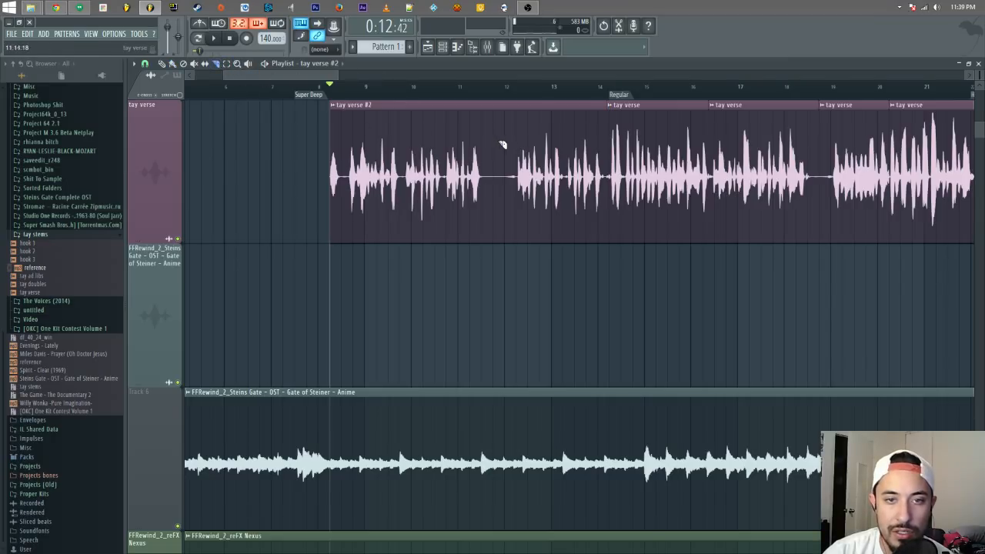
key(p)
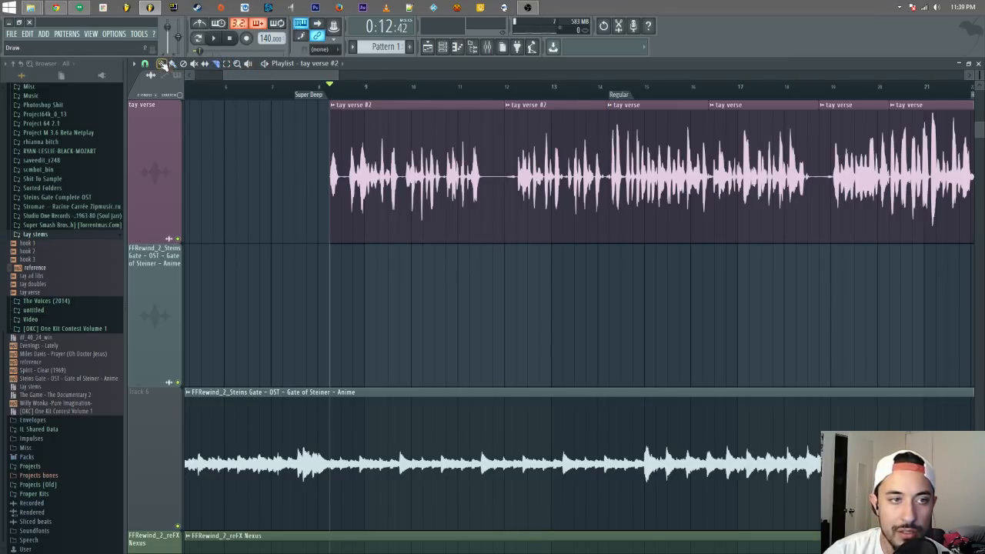
click(510, 112)
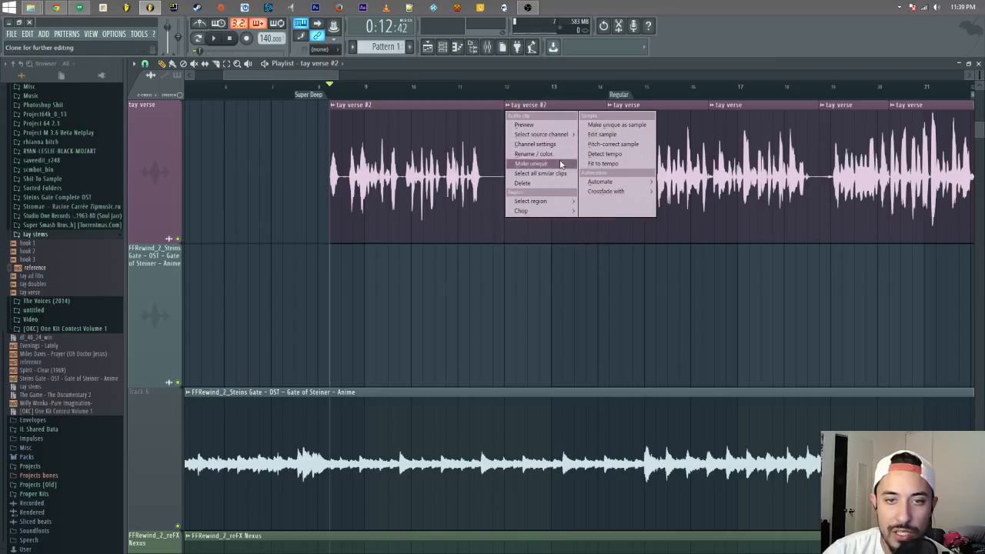
click(563, 163)
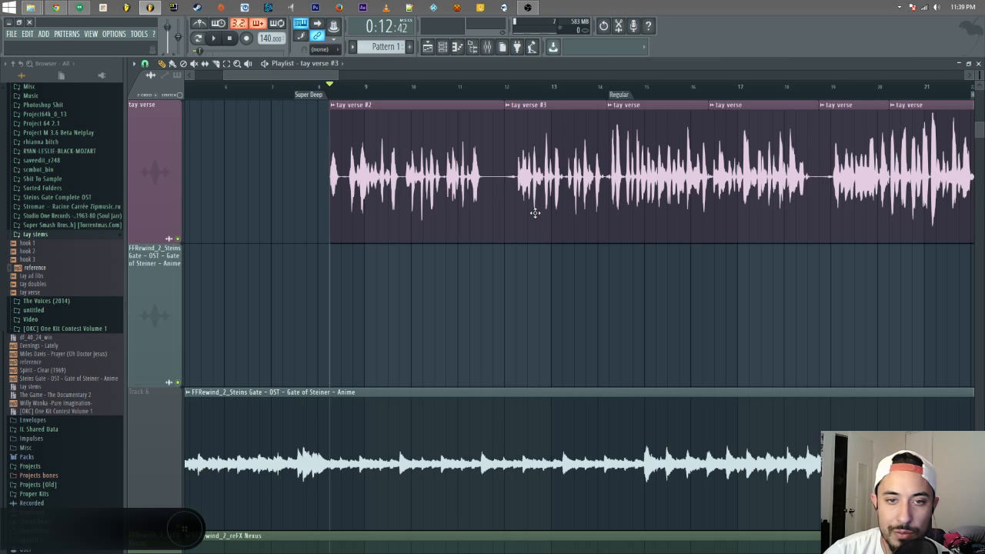
- Adjust the time-stretching pitch of the verse clip starting at bar 12 and play the verse from the Super Deep marker
scroll(534, 209, up, 2)
double_click(533, 319)
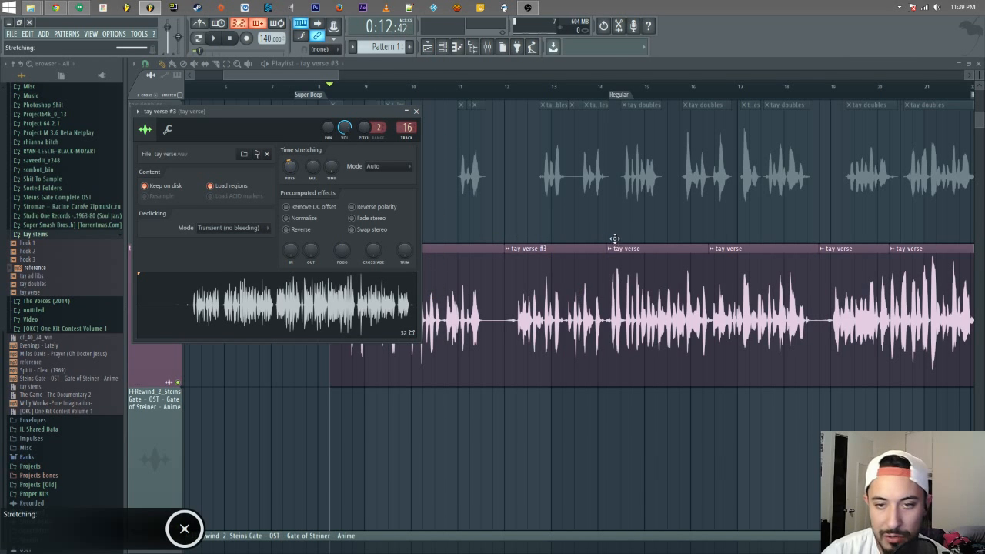
click(320, 90)
key(space)
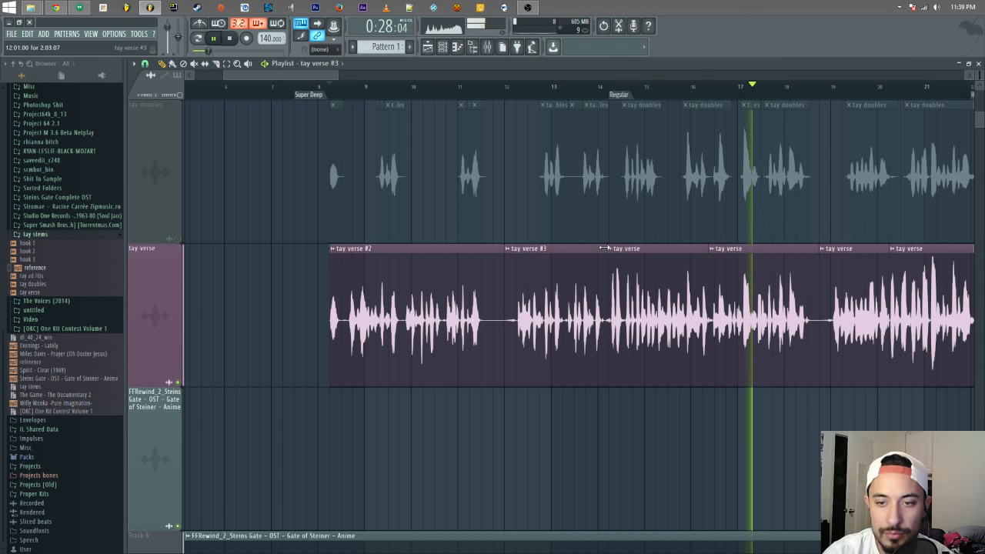
key(space)
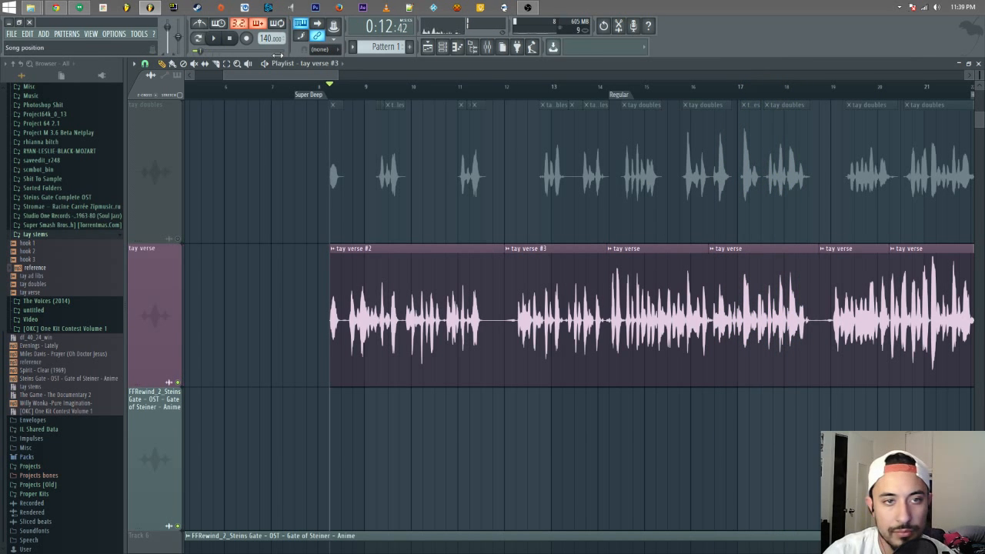
- Delete two verse segments between the High Pitch and Reg markers and extend the preceding clips over the gaps
mouse_move(318, 74)
mouse_down()
mouse_move(400, 73)
mouse_move(374, 74)
mouse_move(390, 73)
mouse_up()
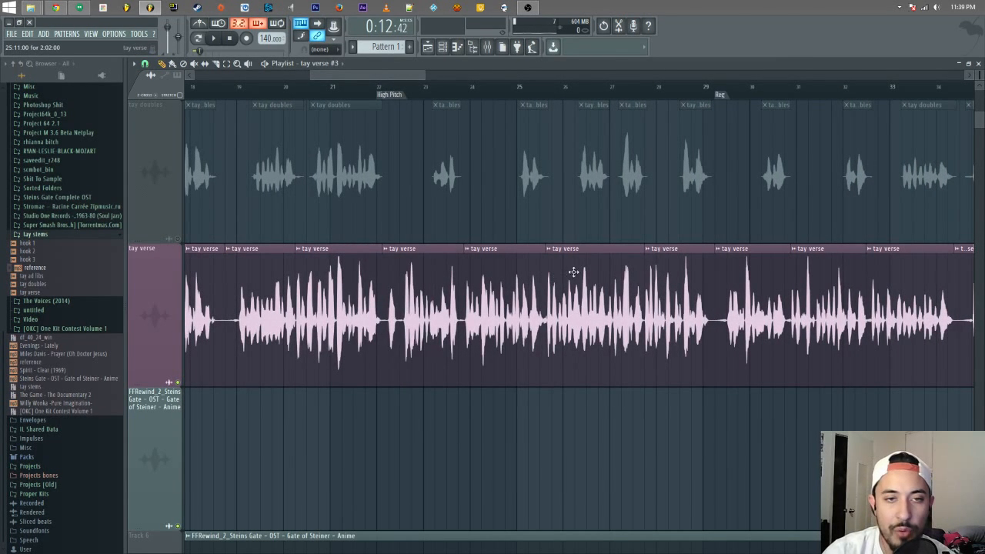
right_click(675, 271)
drag(641, 250, 701, 258)
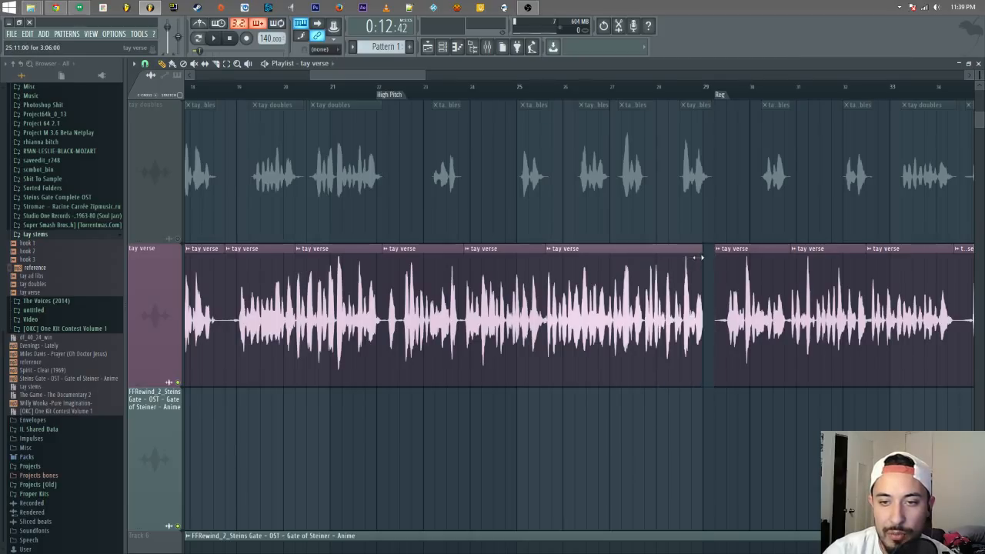
right_click(477, 257)
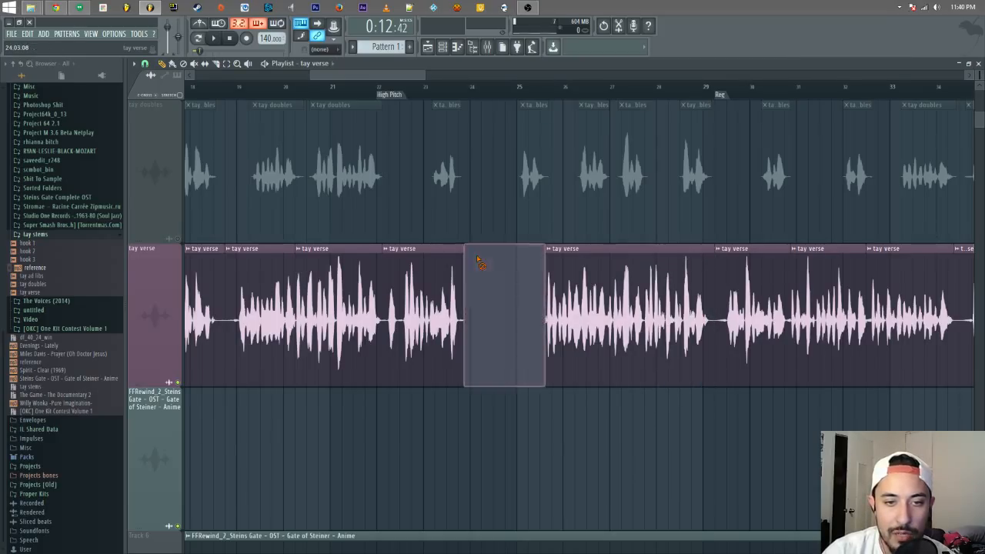
drag(464, 250, 539, 254)
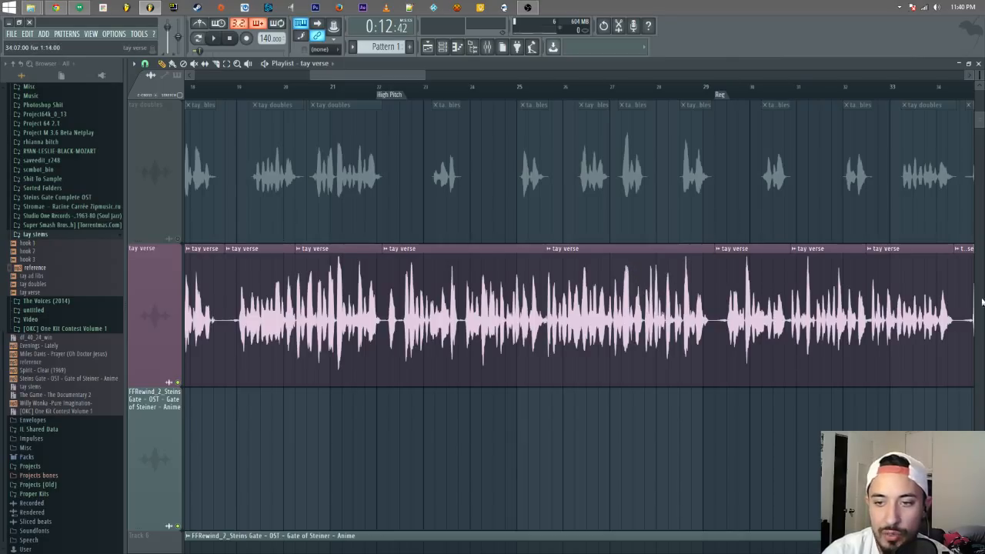
- Make the verse clip starting in bar 25 unique and raise its time-stretching pitch
double_click(554, 249)
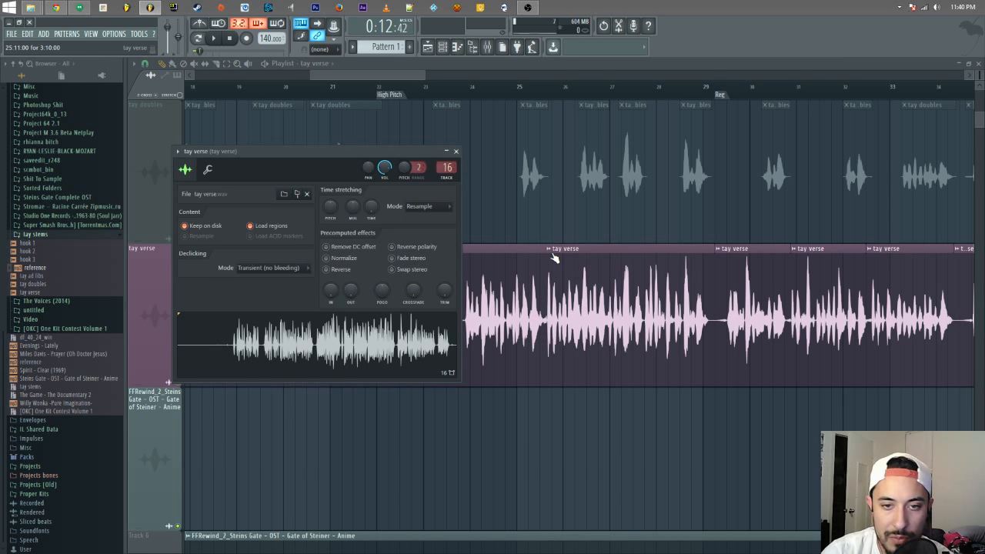
click(549, 249)
click(573, 306)
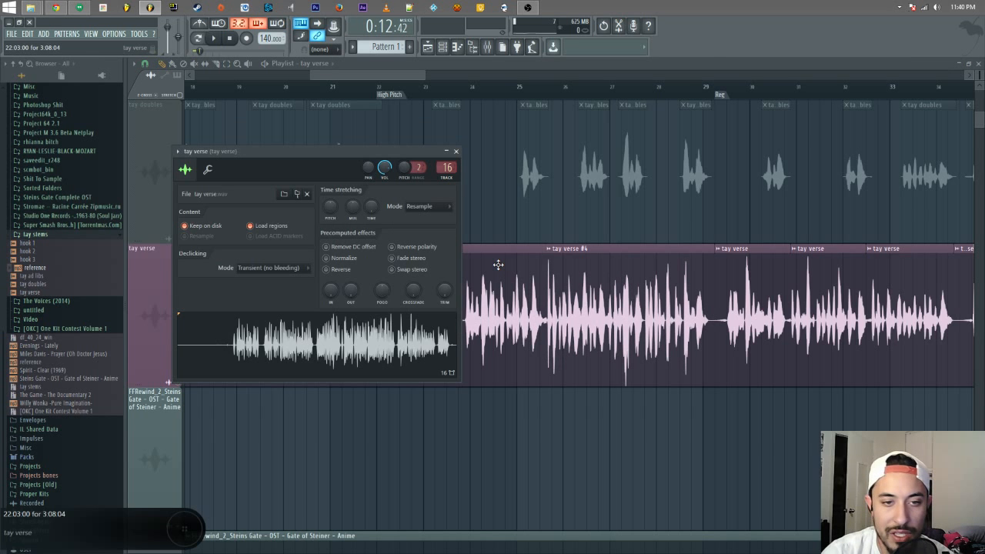
click(455, 152)
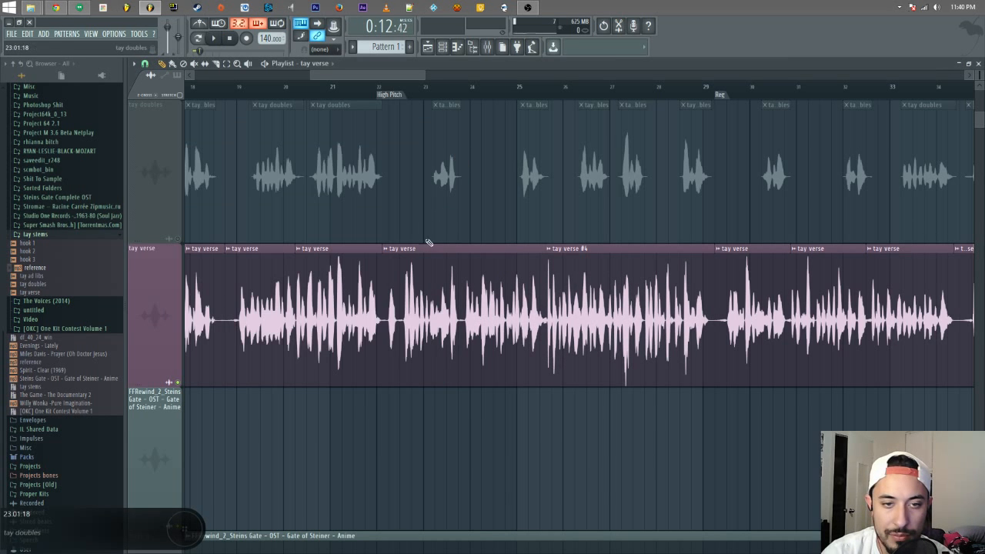
- Make the verse clip at the High Pitch marker unique and set its time-stretching pitch to +200 cents
click(390, 251)
click(420, 307)
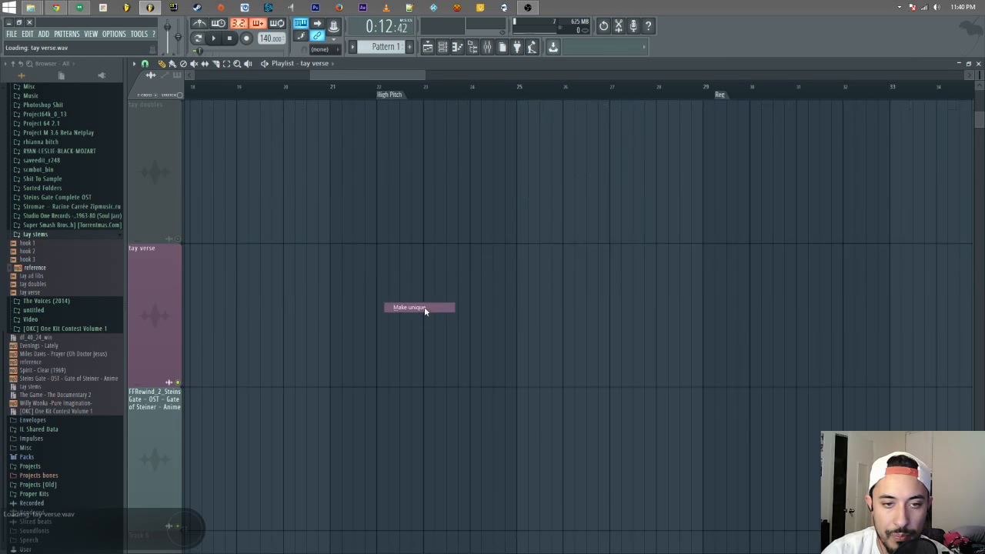
double_click(422, 297)
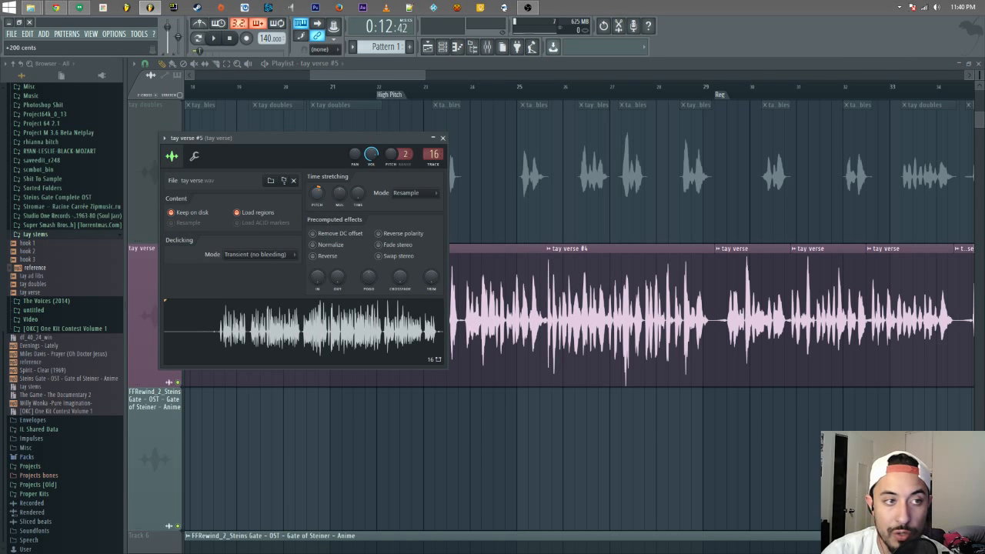
drag(316, 200, 411, 127)
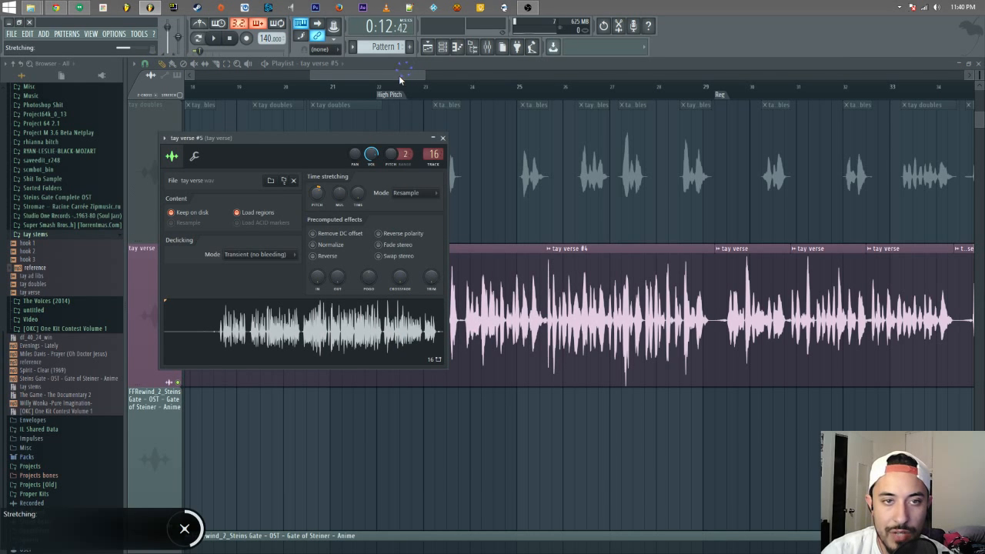
- Play the verse from bar 20 through the High Pitch section to the Reg marker
drag(398, 76, 485, 55)
drag(426, 69, 393, 79)
click(371, 88)
key(space)
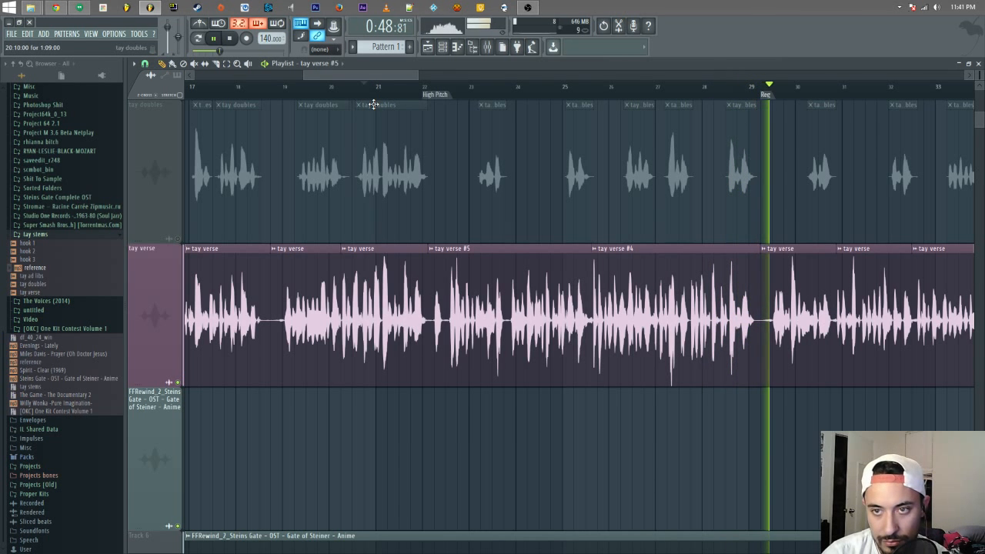
key(space)
- Audition the verse around bar 28, just before the Reg marker, to locate a cut point
scroll(376, 80, right, 5)
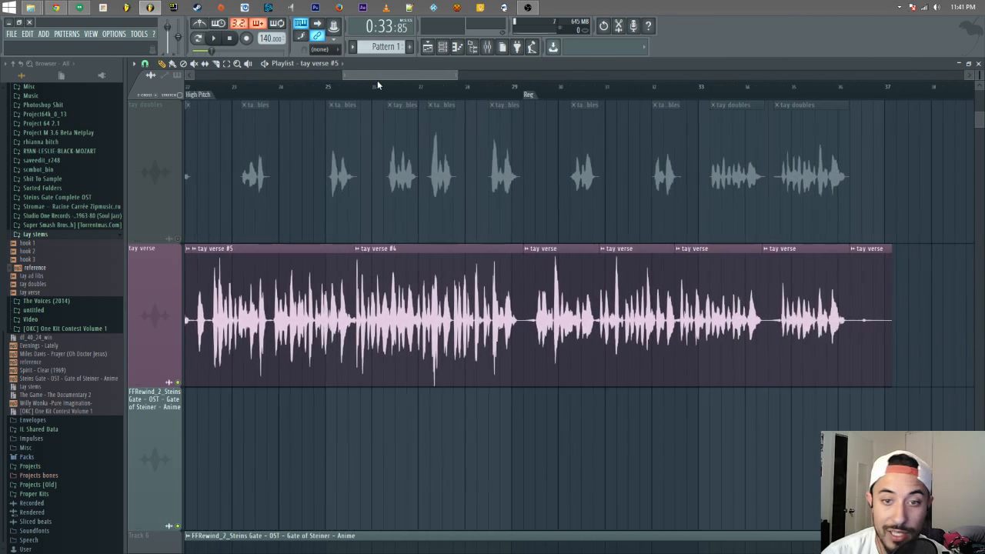
click(237, 63)
drag(433, 254, 487, 317)
click(487, 318)
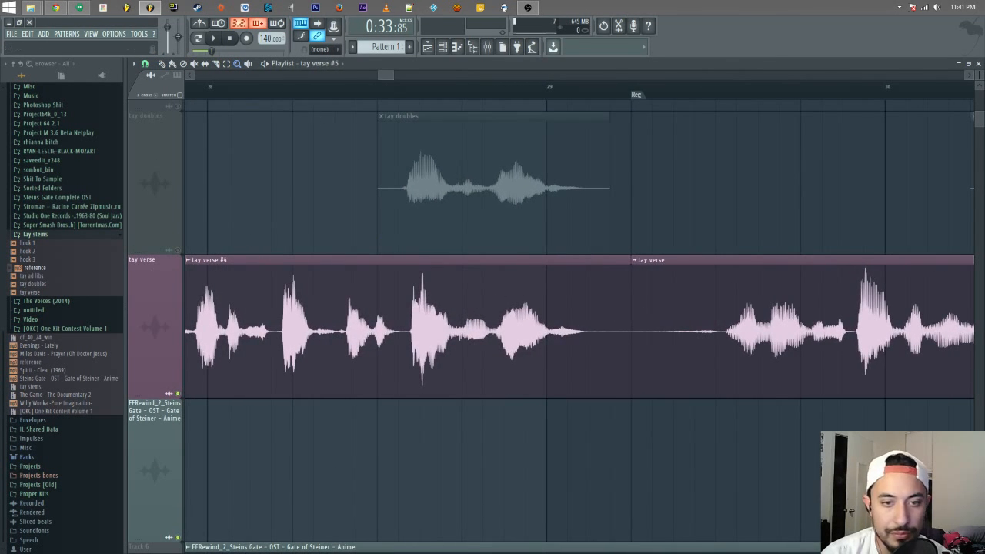
click(227, 65)
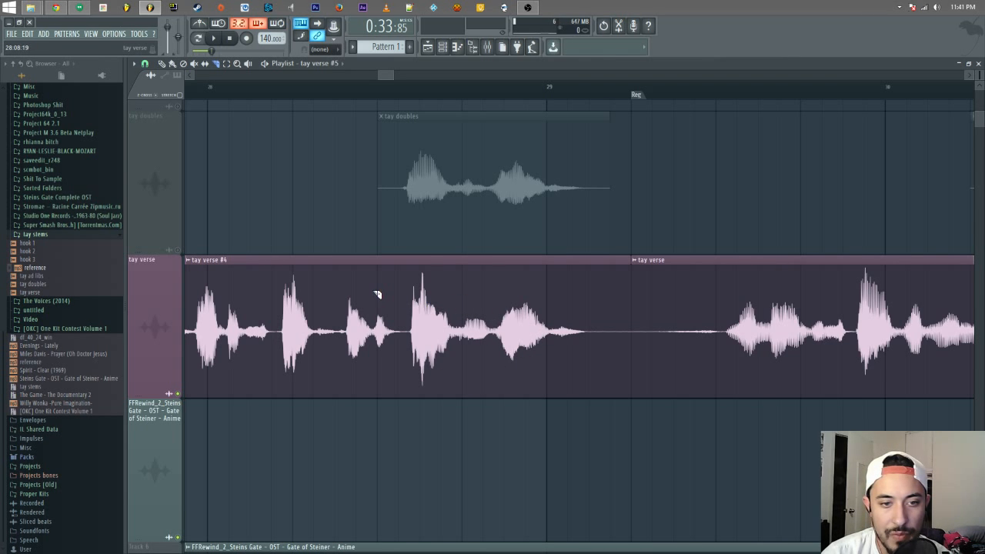
click(374, 93)
key(space)
key(space)
click(354, 97)
click(211, 92)
key(space)
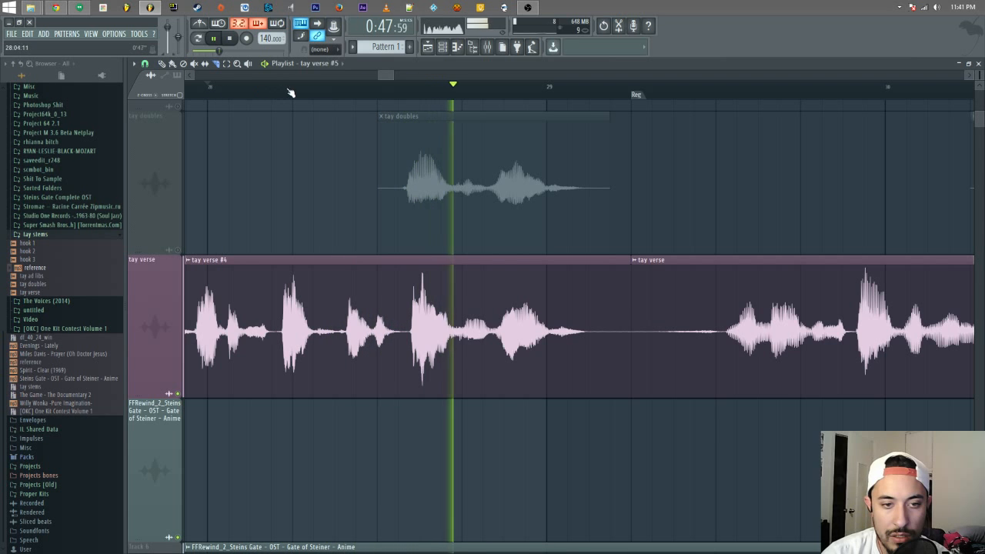
- Slice the tay verse #4 clip midway through bar 28 and make the second piece unique
click(378, 93)
key(space)
drag(378, 312, 378, 252)
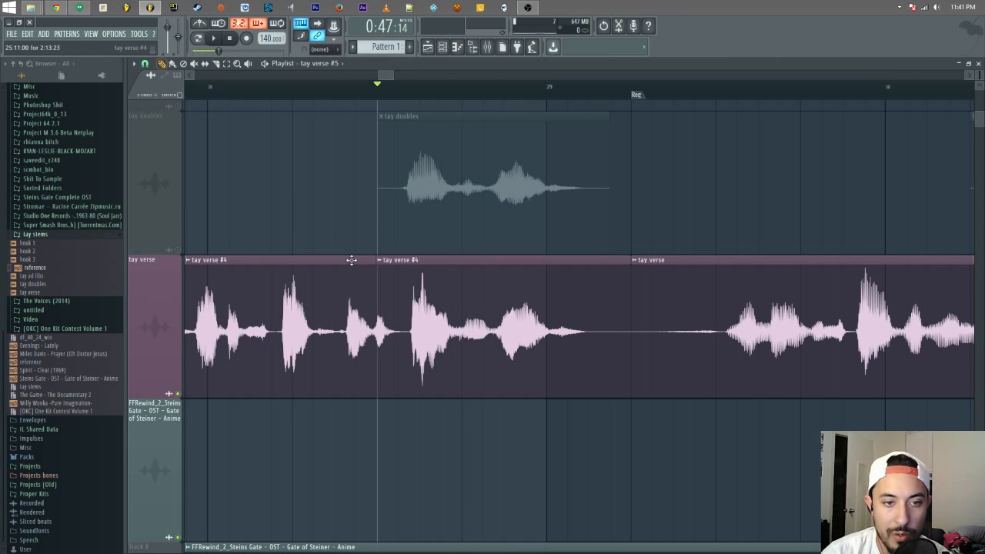
click(380, 260)
click(433, 320)
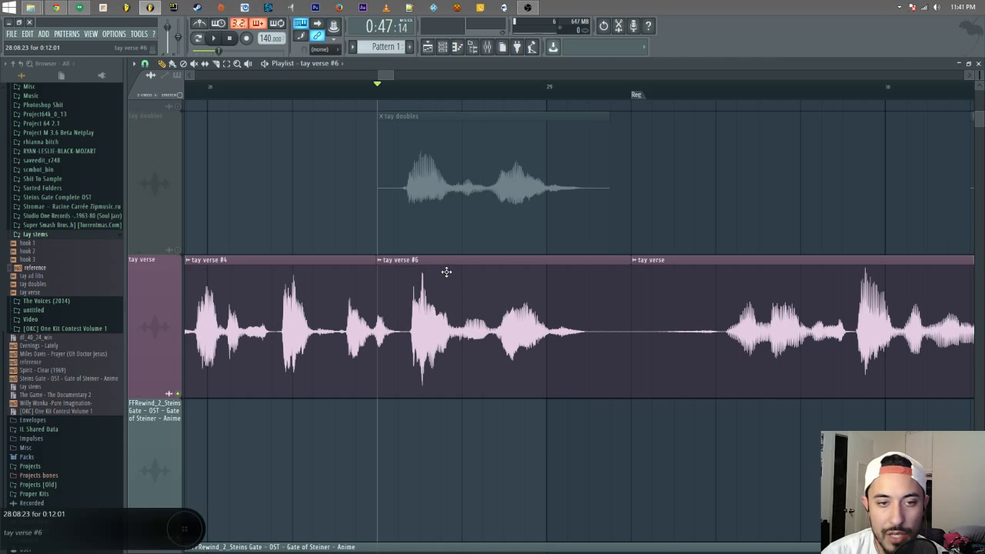
- Route the tay verse #6 clip to its own mixer track 19
click(487, 48)
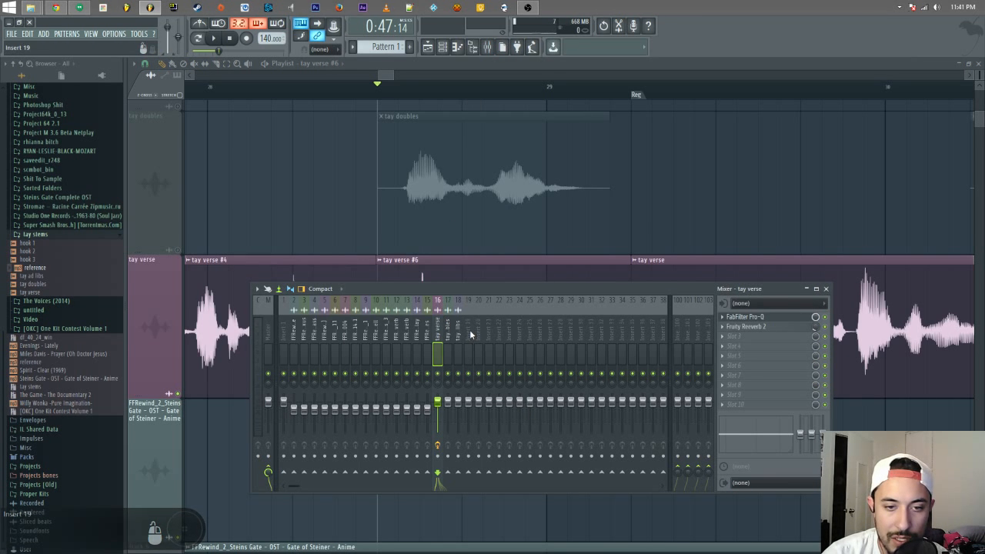
double_click(442, 259)
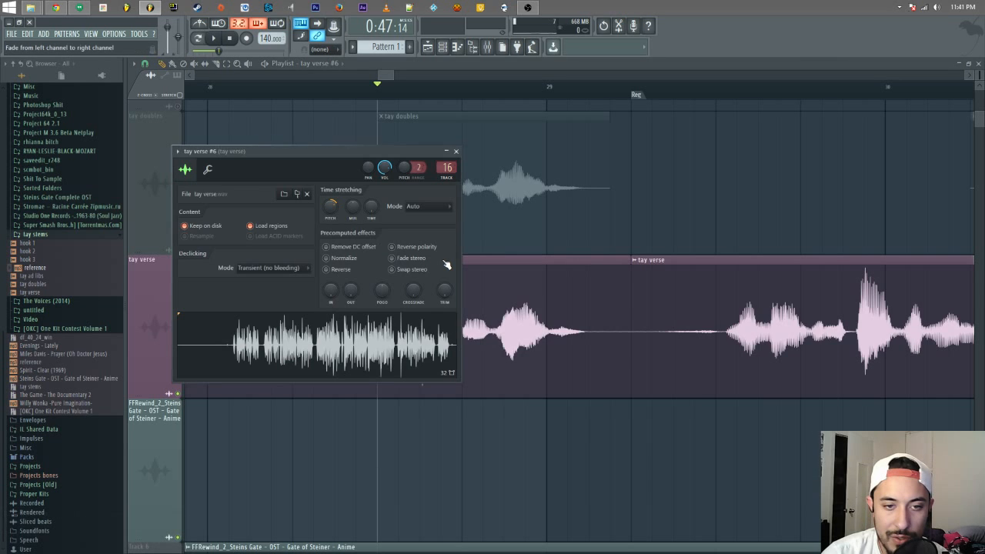
click(448, 182)
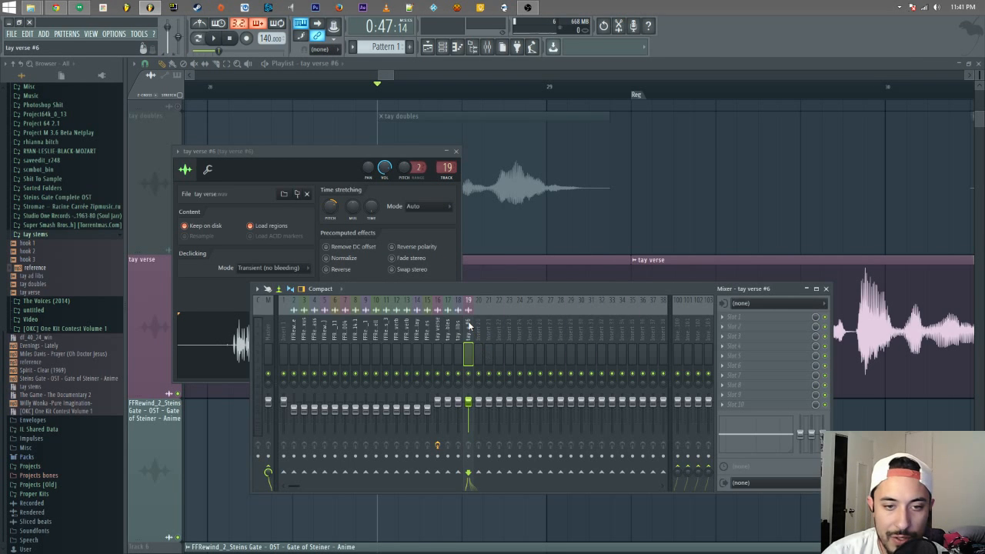
- Move the tay verse #6 mixer track to position 17, directly after the tay verse track
key(alt+Left)
key(alt+Left)
key(alt+Left)
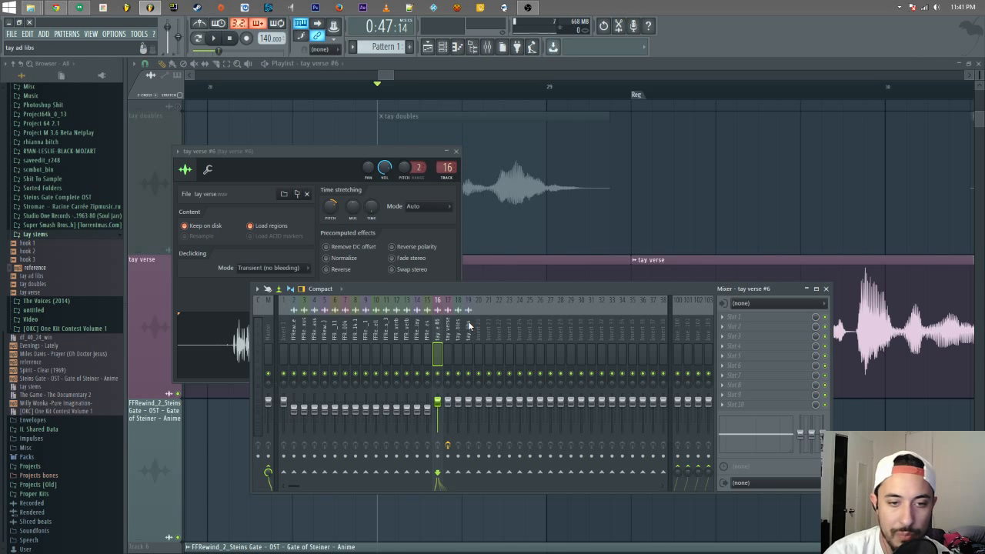
key(alt+Right)
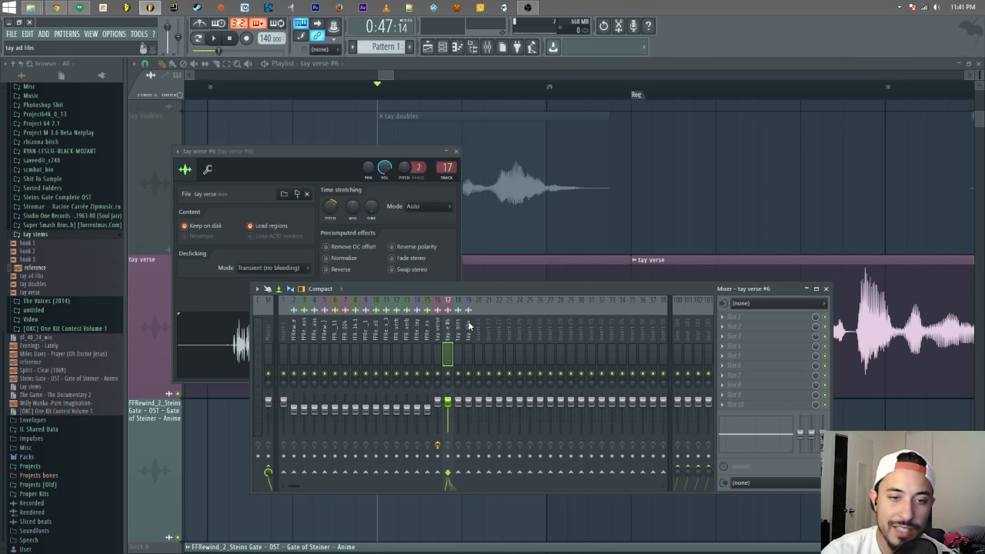
- Copy the tay verse mixer track's state, including its effects, onto mixer track 17 and compare the two tracks
click(441, 330)
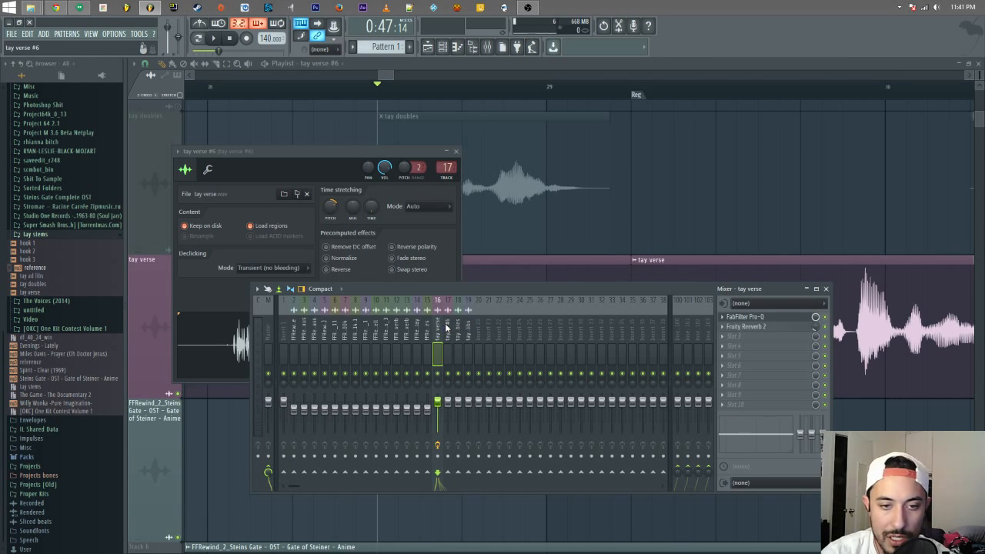
right_click(443, 330)
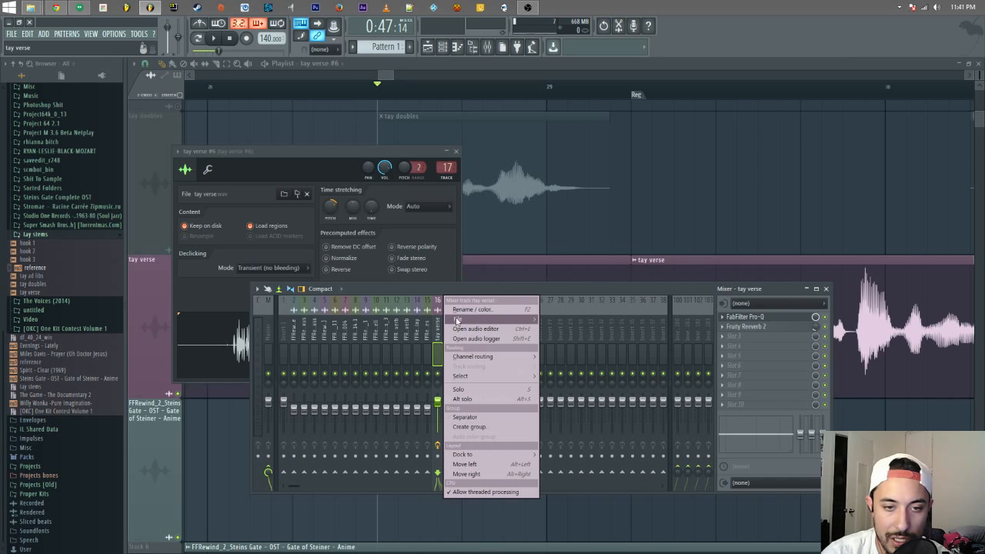
mouse_move(466, 318)
drag(576, 331, 450, 328)
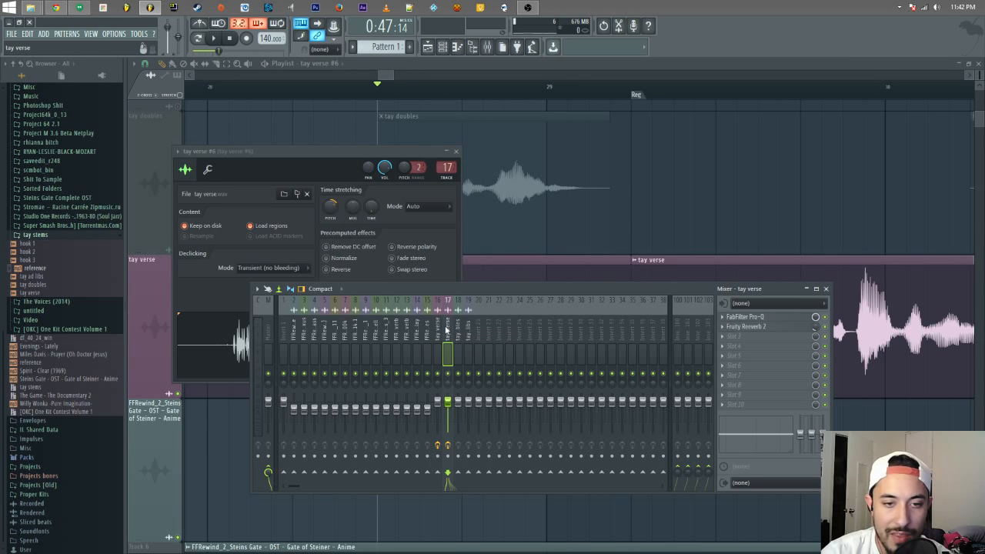
click(442, 331)
click(448, 328)
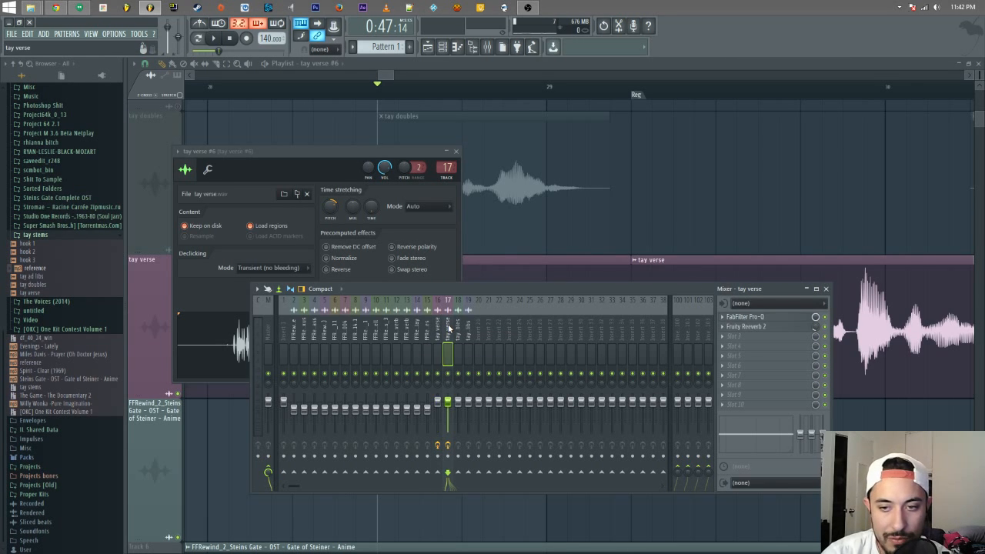
click(440, 332)
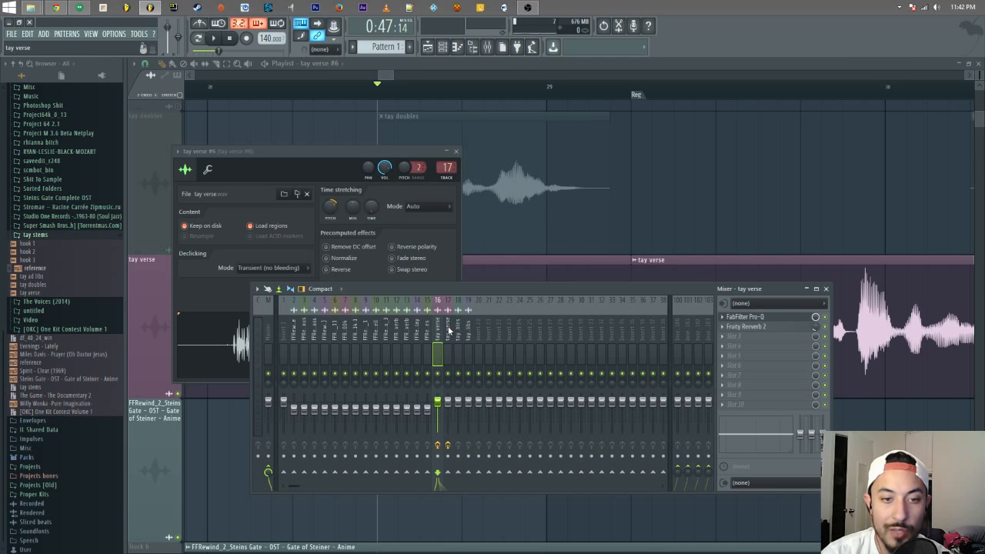
click(449, 329)
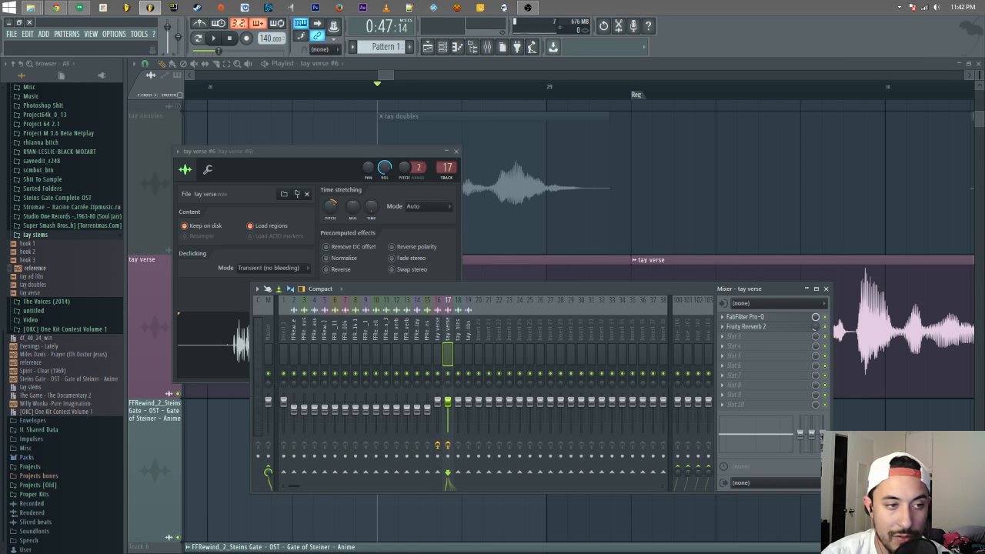
- Reset mixer track 17 with the Default mixer preset and rename it Tay 2
right_click(450, 329)
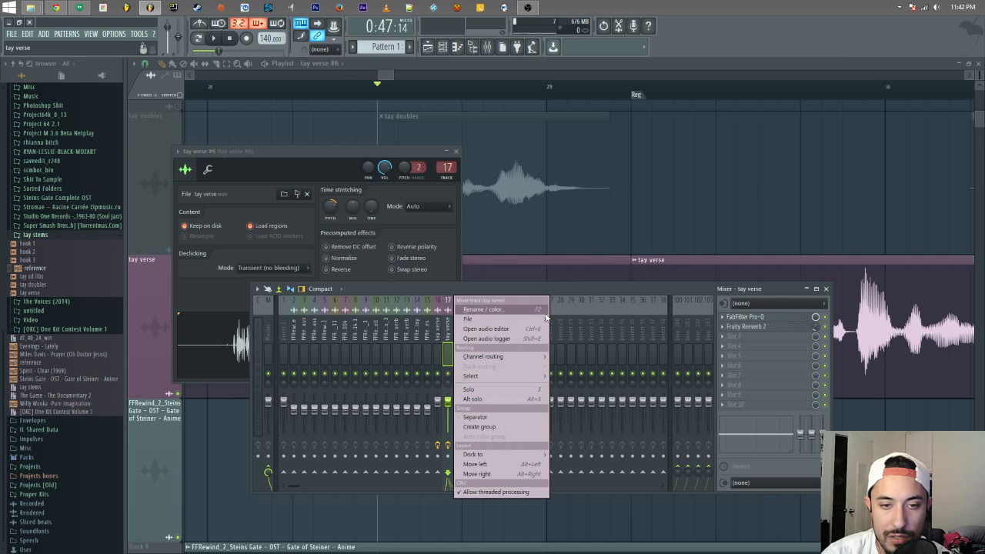
mouse_move(469, 319)
click(608, 338)
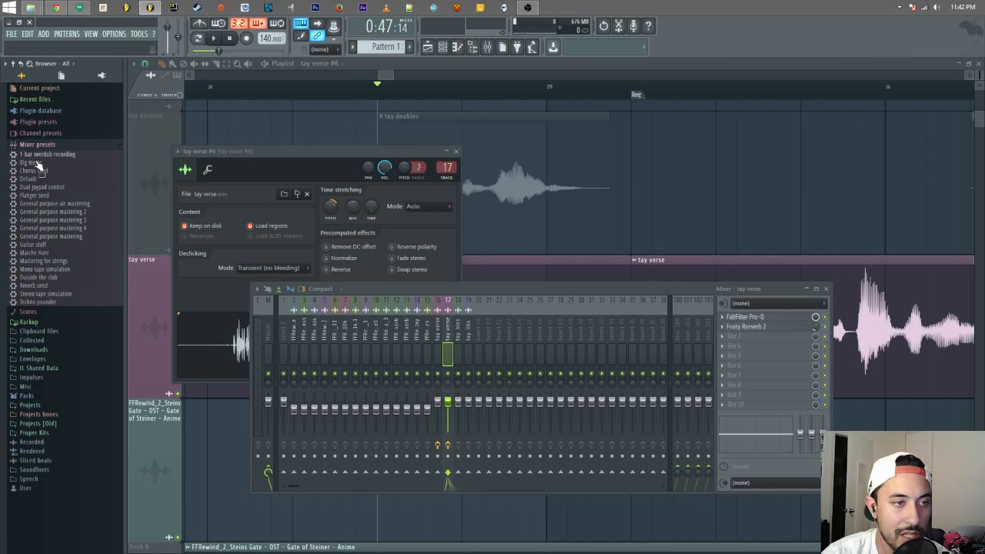
drag(28, 179, 454, 336)
key(F2)
text(Tay 2)
key(Return)
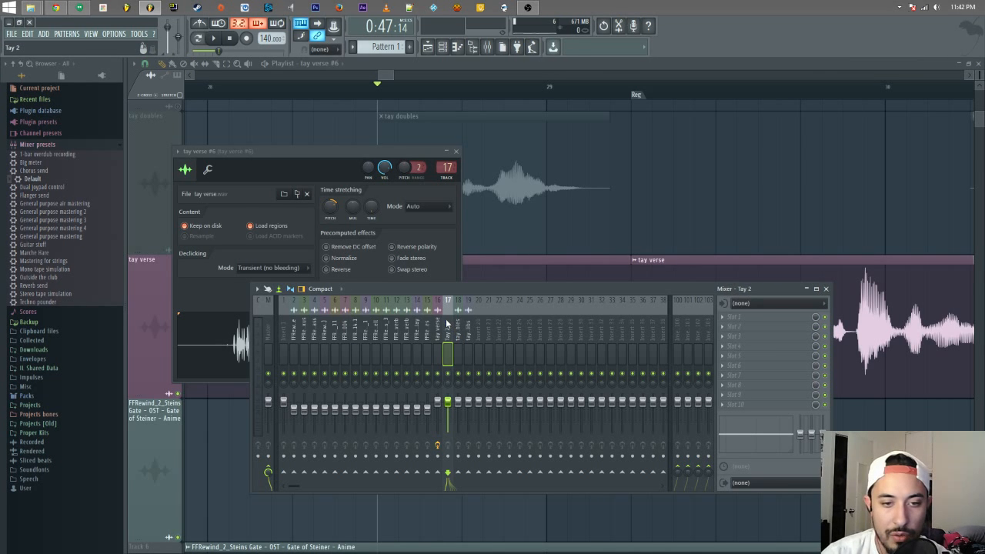
- Route the Tay 2 mixer track into the tay verse track instead of the Master, and play briefly to check the signal
click(441, 328)
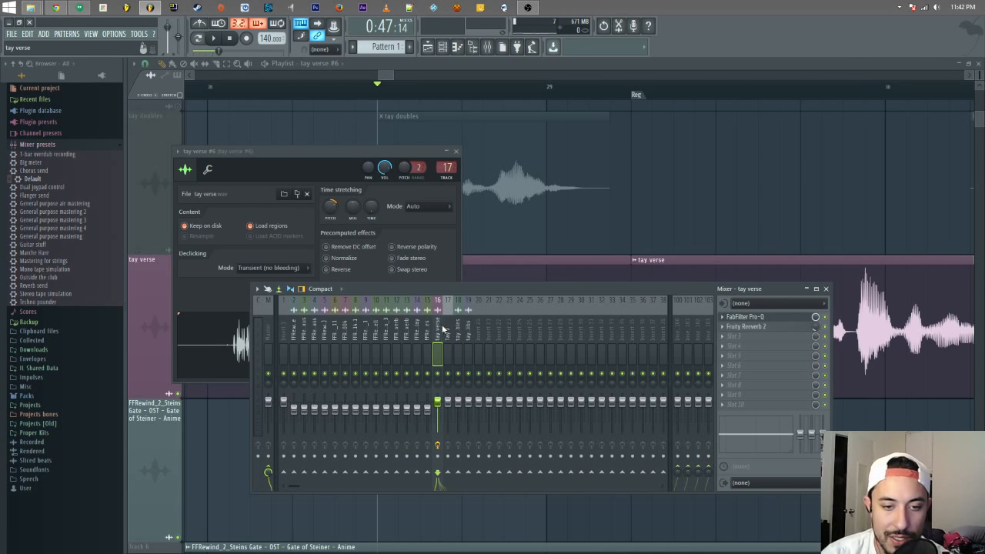
click(448, 331)
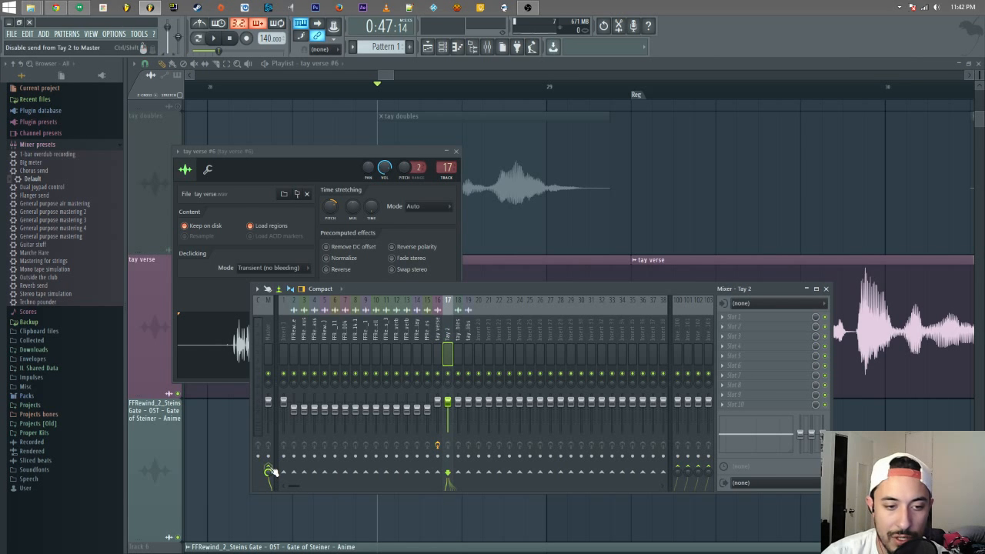
click(437, 471)
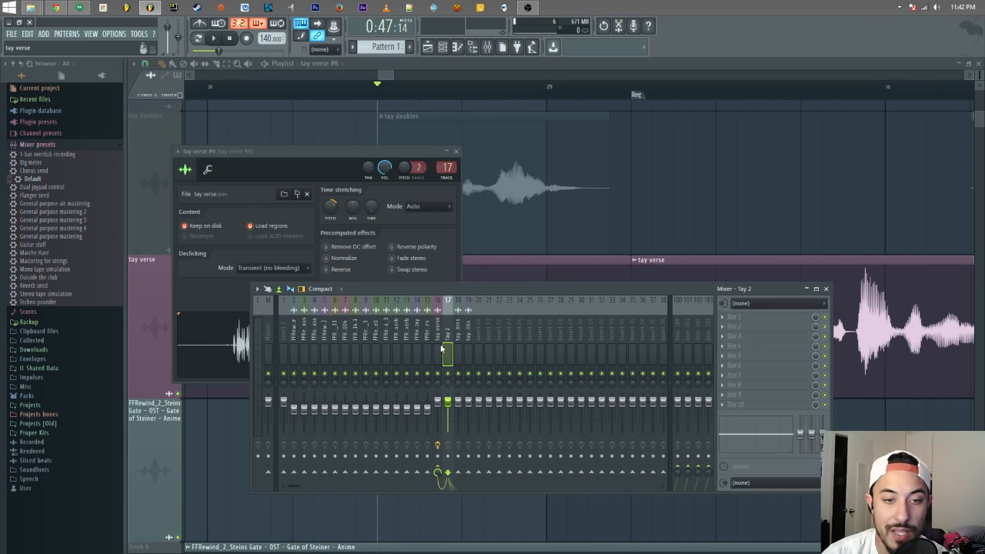
key(space)
key(space)
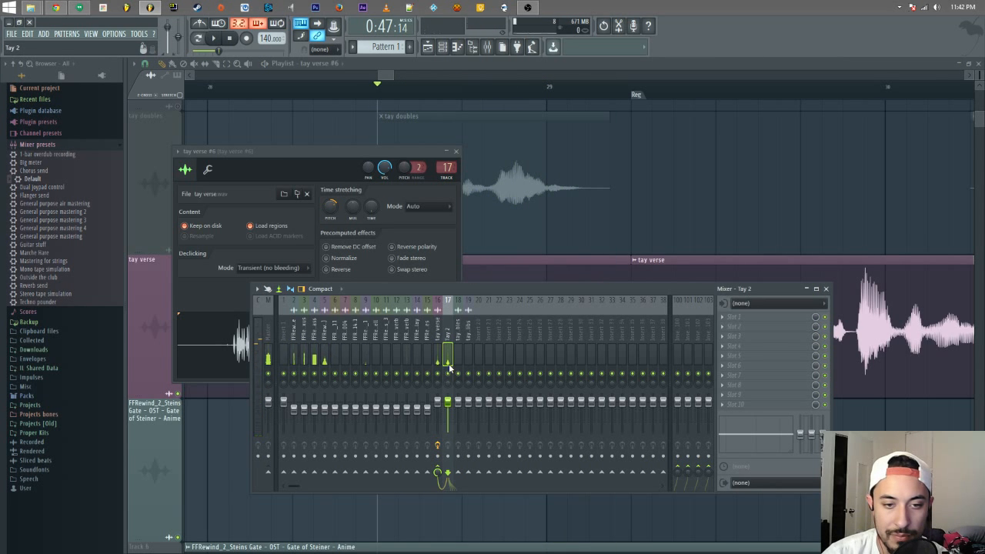
- Load Gross Beat into the first effect slot of the Tay 2 mixer track
drag(378, 75, 375, 76)
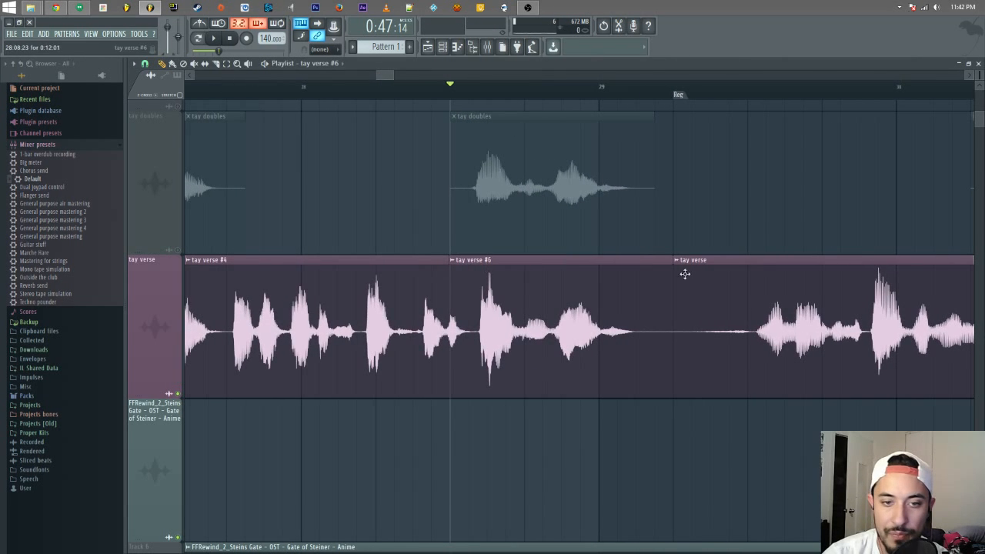
key(F9)
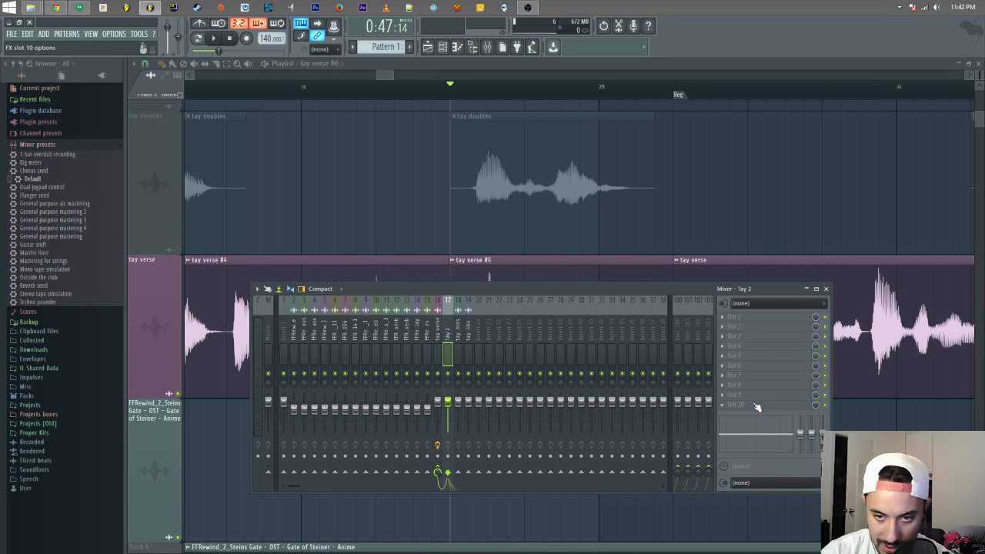
click(437, 336)
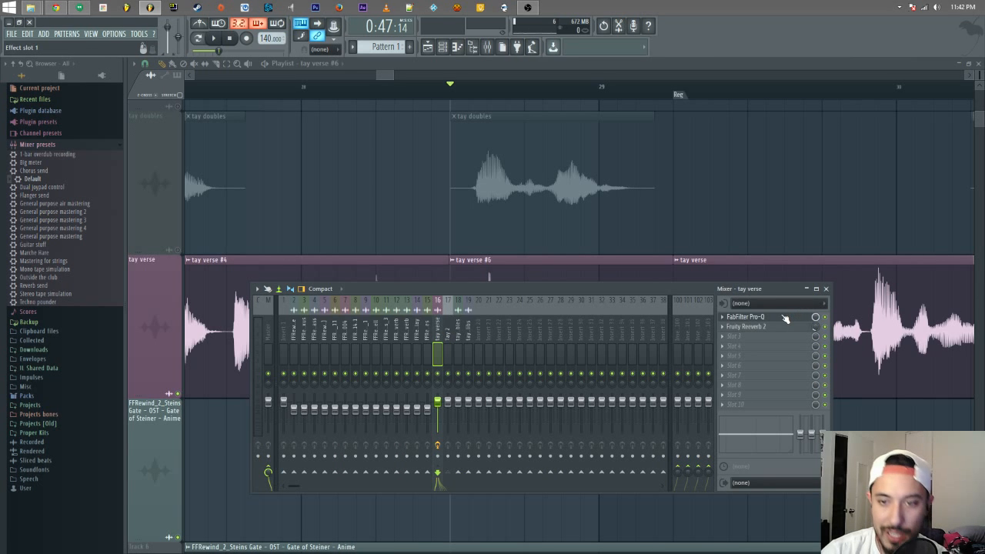
click(447, 326)
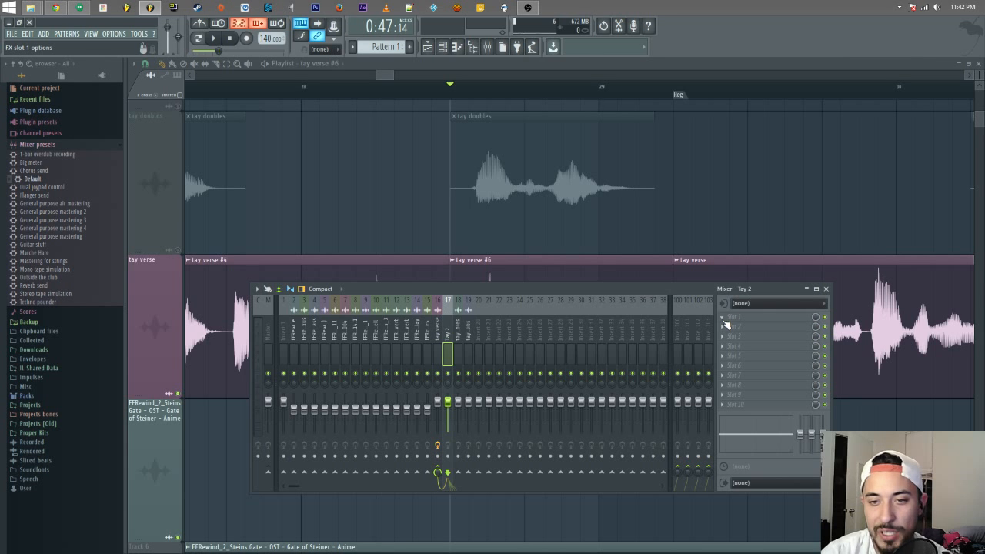
click(723, 321)
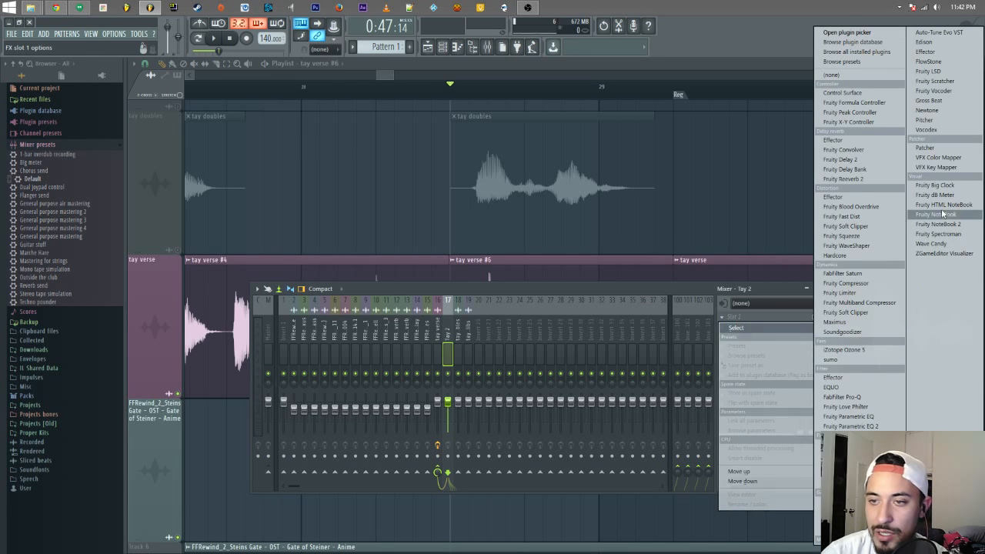
click(930, 101)
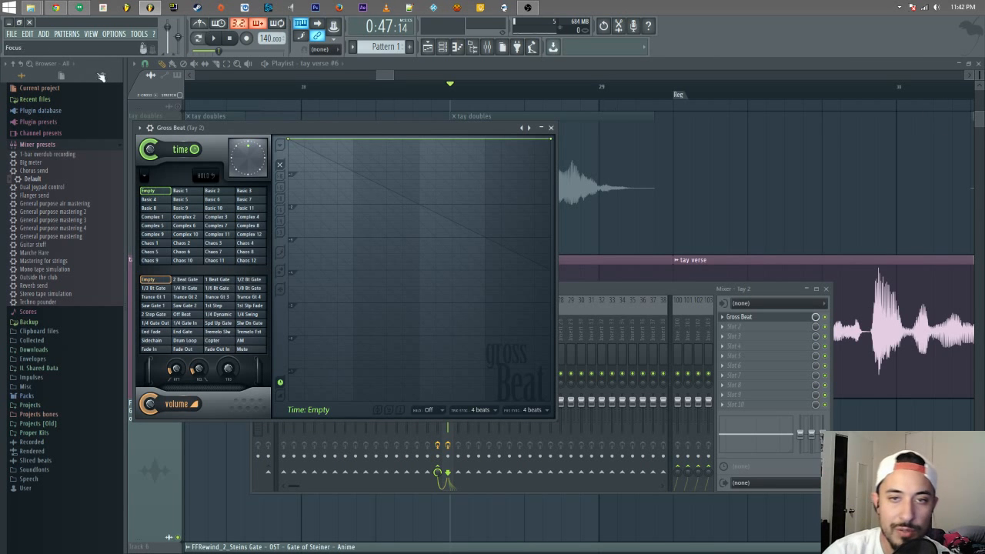
- Create an automation clip for Gross Beat's mix level on Tay 2, spanning the selected playlist range from bar 28 to bar 30
click(384, 74)
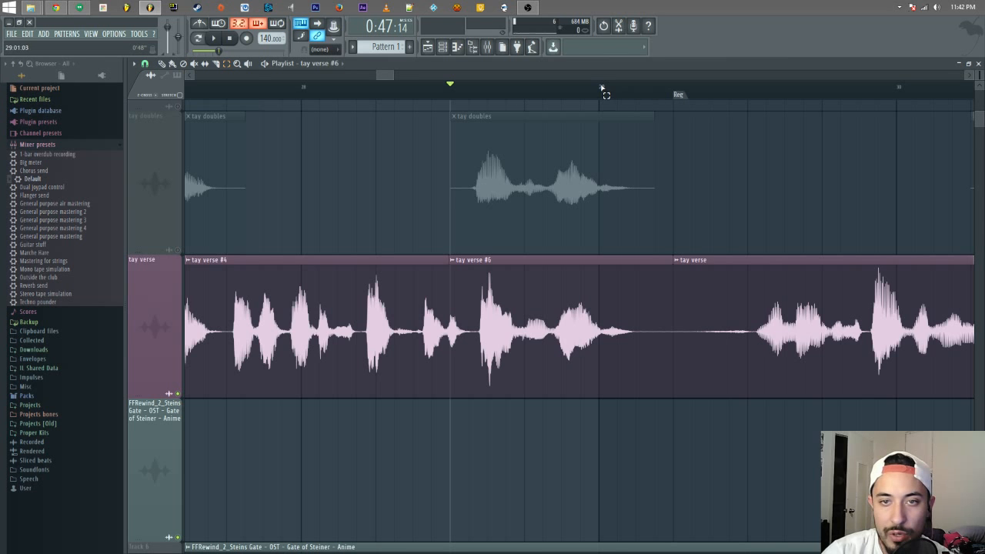
drag(304, 89, 907, 98)
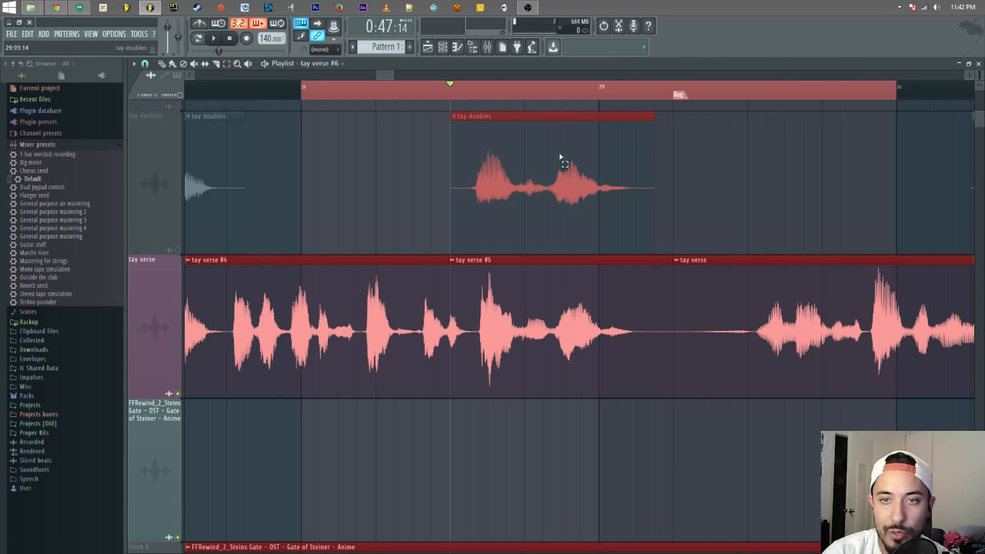
click(487, 47)
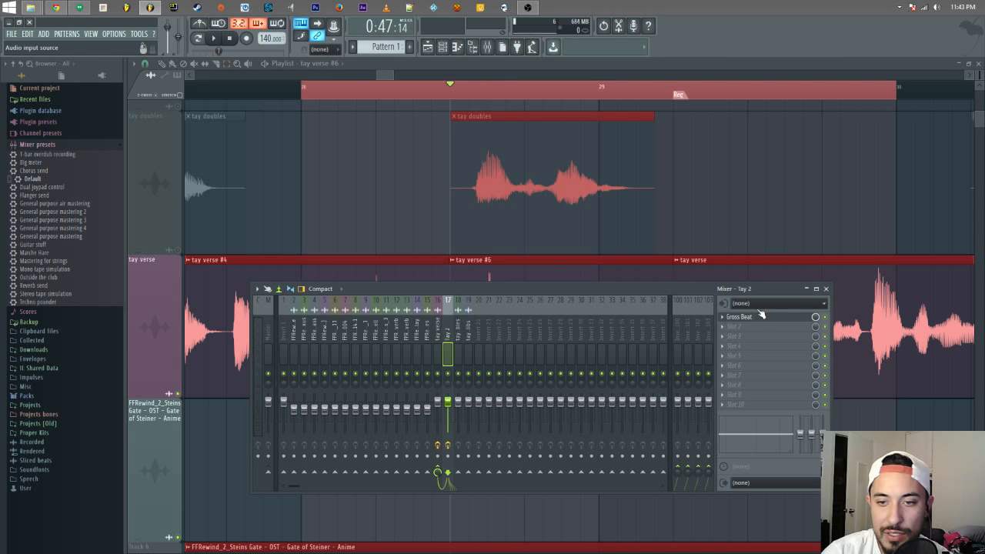
right_click(815, 317)
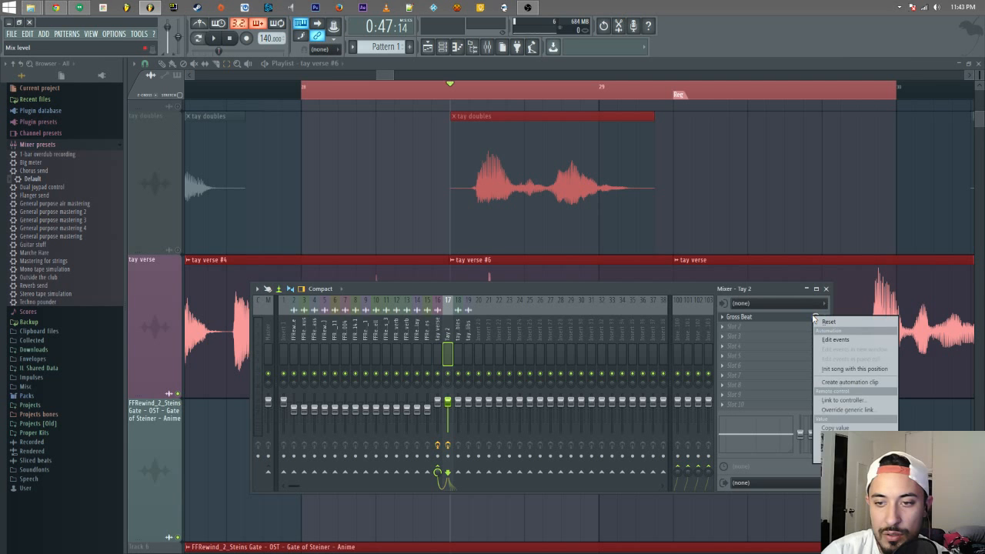
click(783, 289)
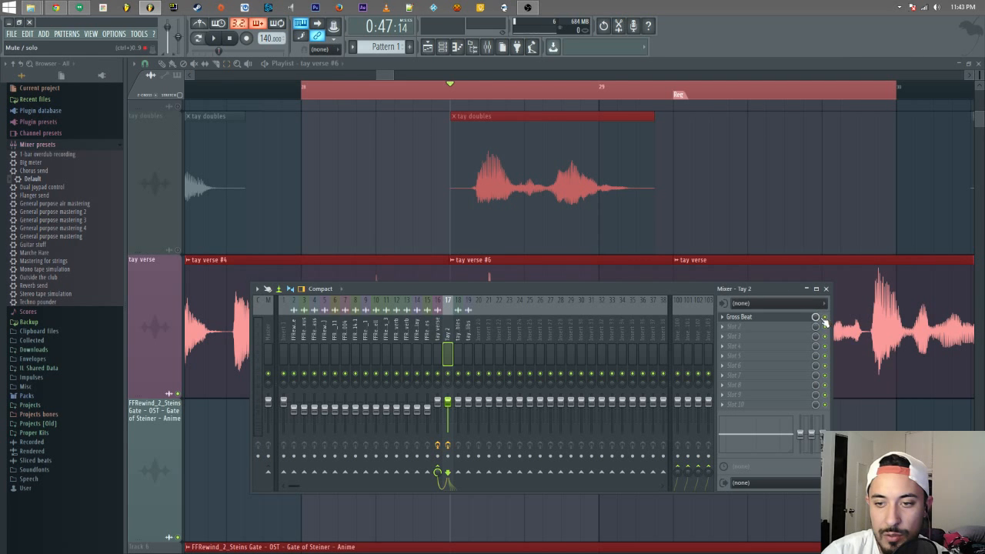
right_click(817, 318)
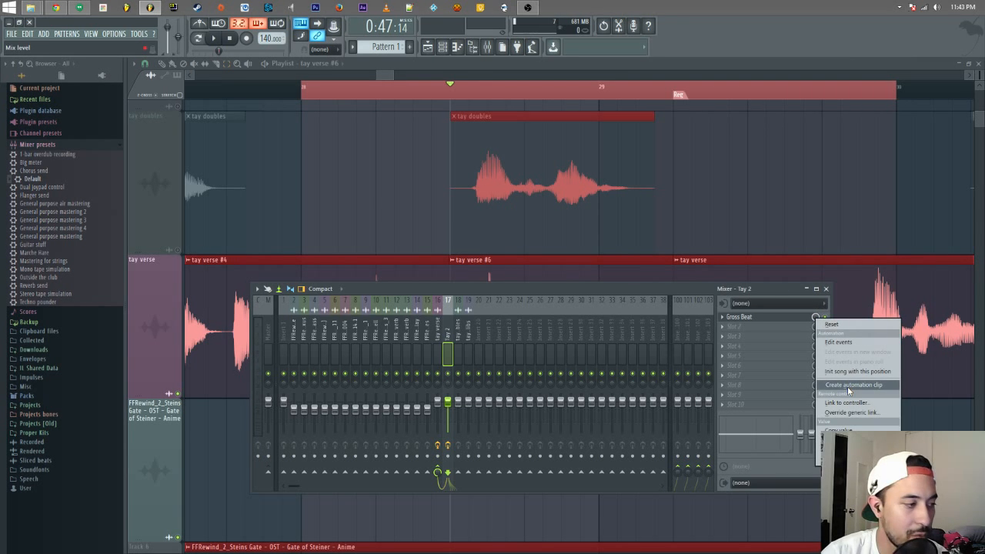
click(849, 384)
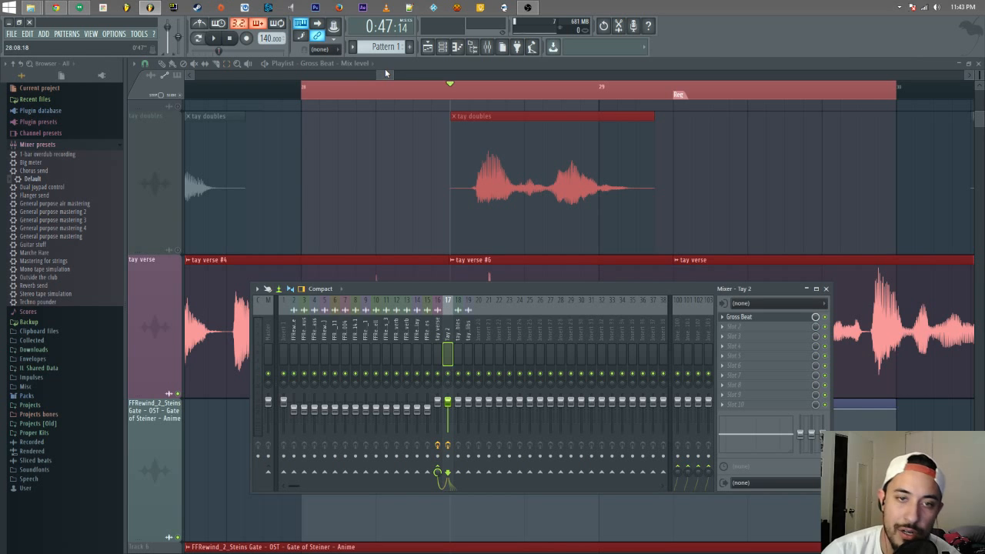
key(F9)
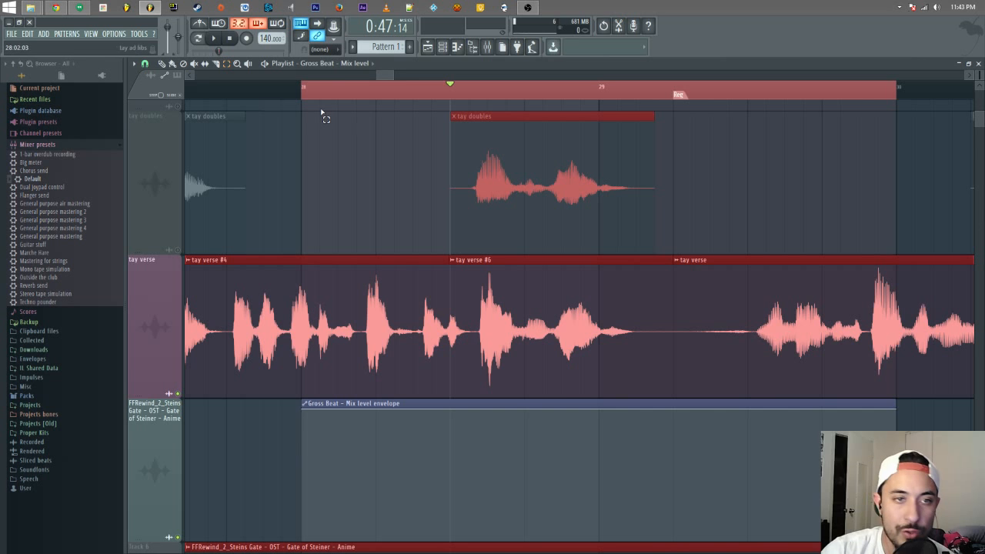
- Add a 100% point at the start of tay verse #6 and shape the envelope's start as a vertical jump from 0% to 100%
click(451, 408)
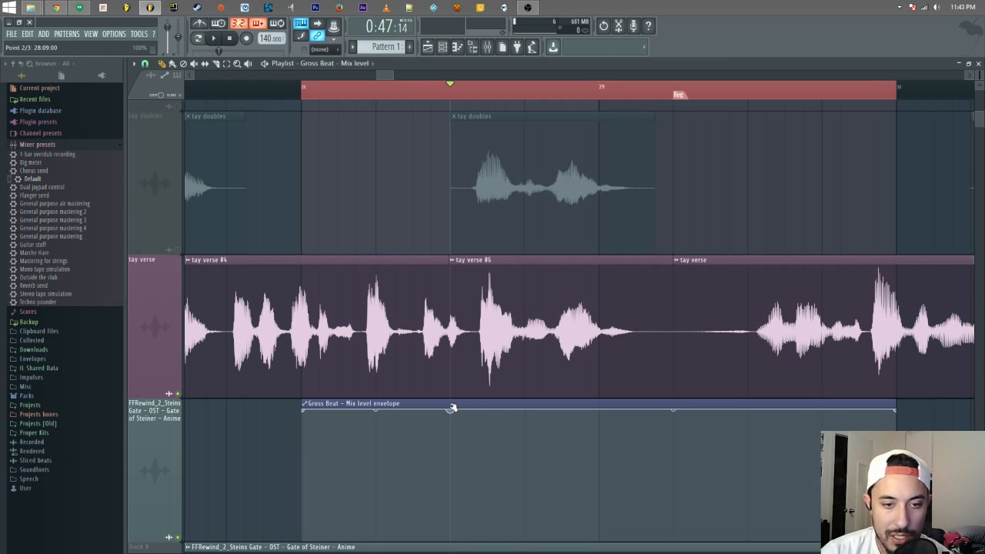
click(303, 429)
drag(306, 414, 304, 535)
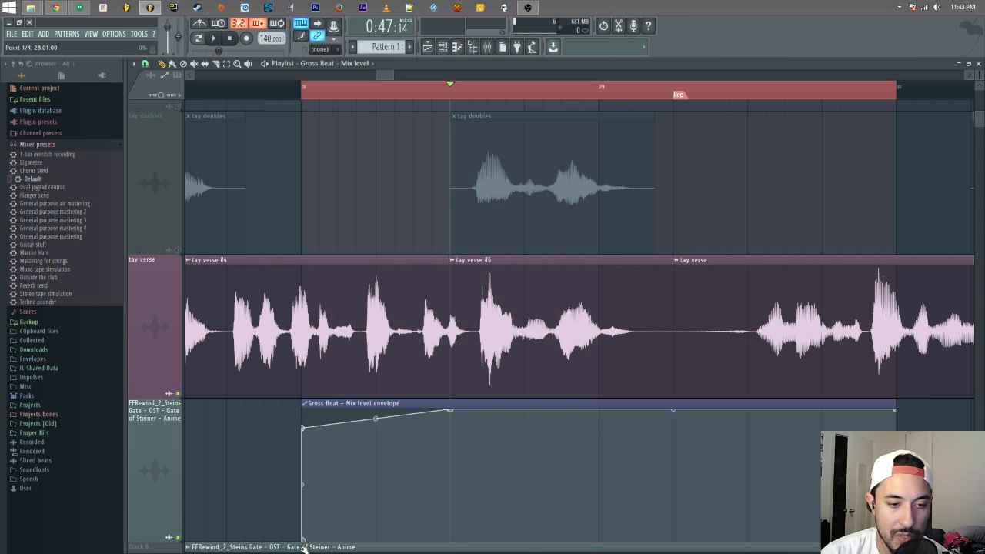
drag(303, 428, 303, 410)
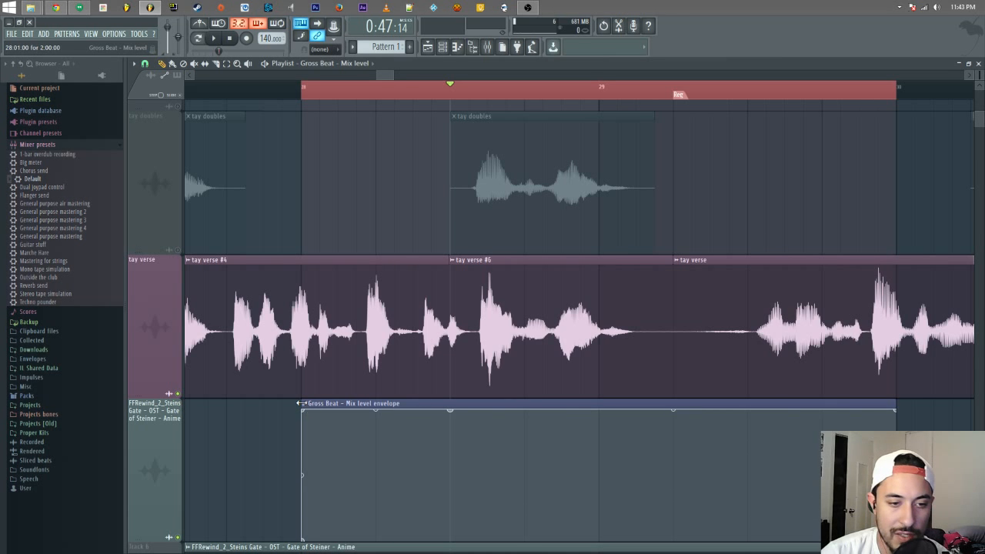
- Start the mix level clip at 27:13 and hold it at 0% until a vertical jump to 100% at bar 28
drag(338, 403, 263, 404)
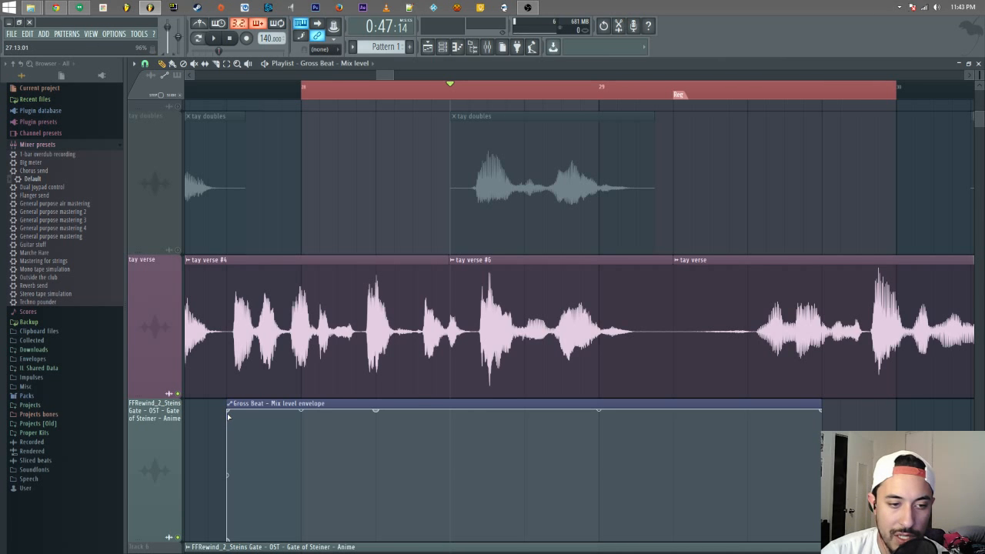
drag(229, 411, 301, 409)
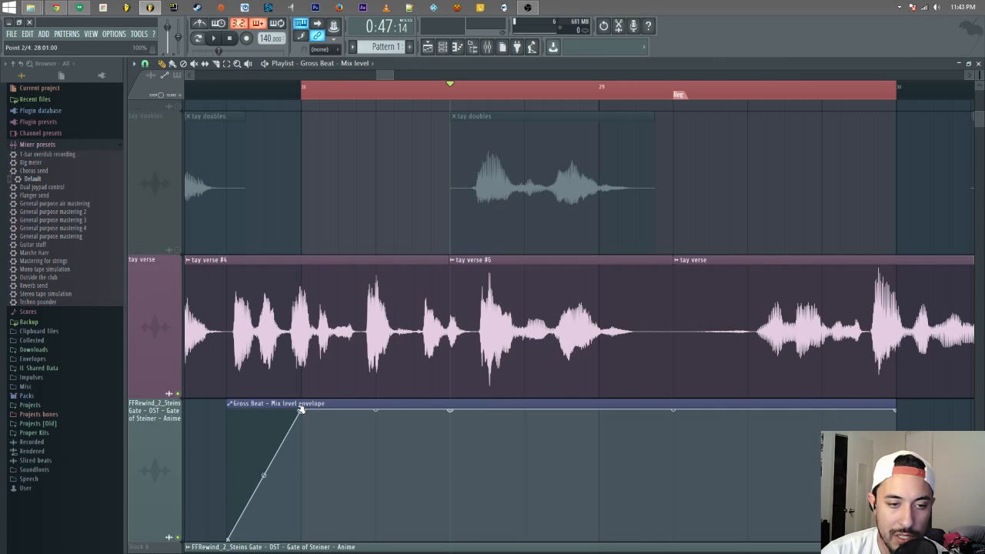
right_click(284, 455)
drag(284, 454, 307, 545)
drag(320, 411, 301, 410)
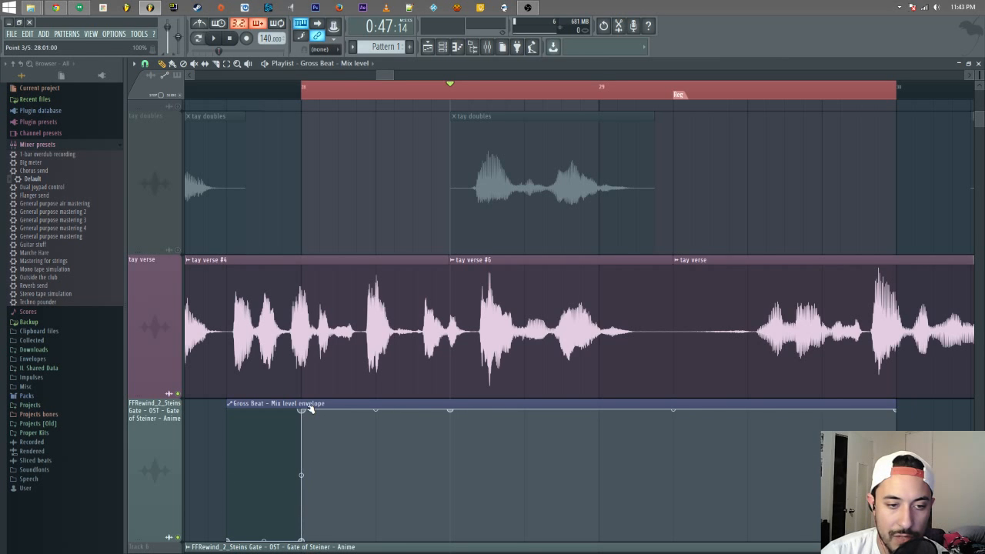
- Drop the mix level envelope vertically from 100% to 0% at bar 29 and keep it at 0% until the clip's end
right_click(599, 410)
drag(599, 411, 599, 539)
drag(601, 436, 599, 410)
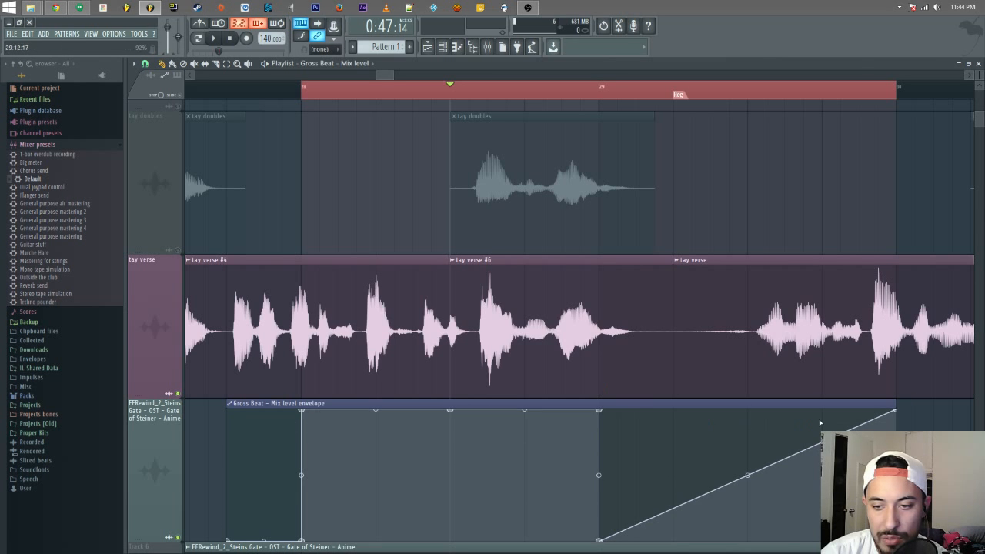
drag(891, 416, 893, 539)
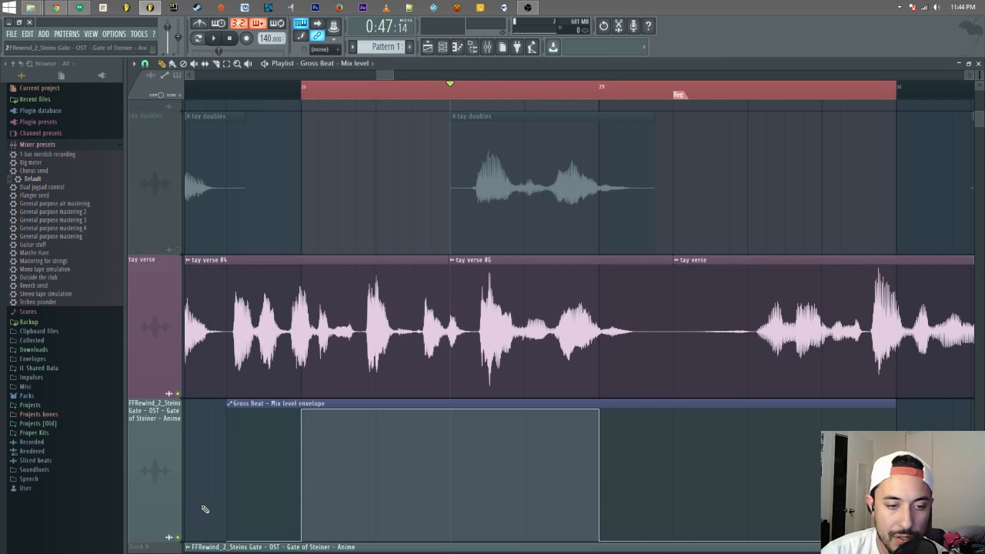
- Extend the 0% lead-in of the Gross Beat mix level clip back to bar 27 and delete the envelope point at 28:09
click(303, 94)
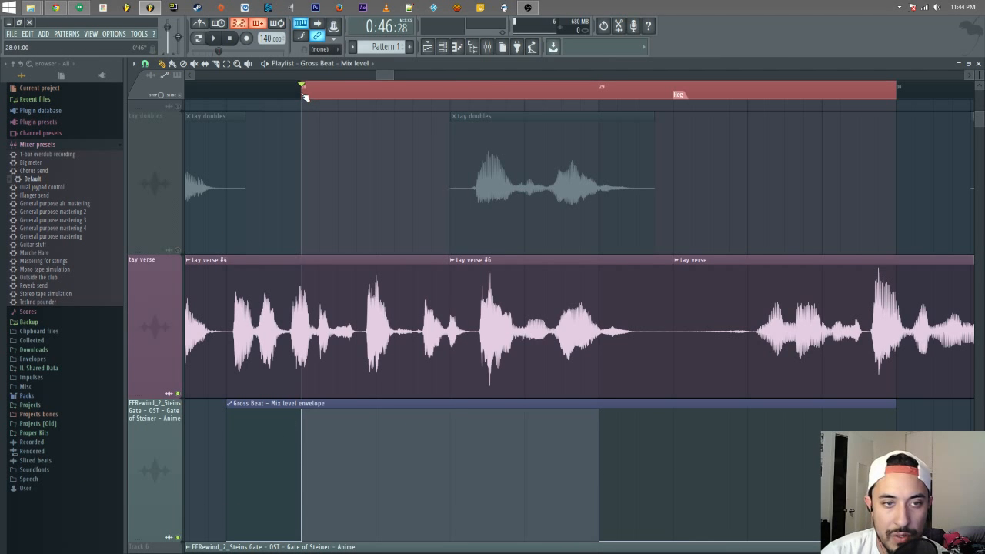
click(489, 47)
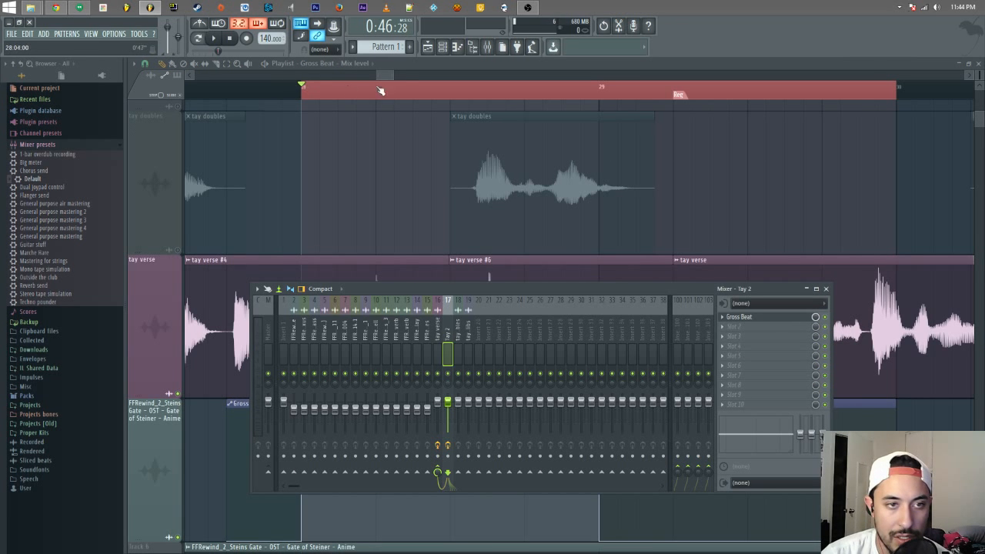
key(F9)
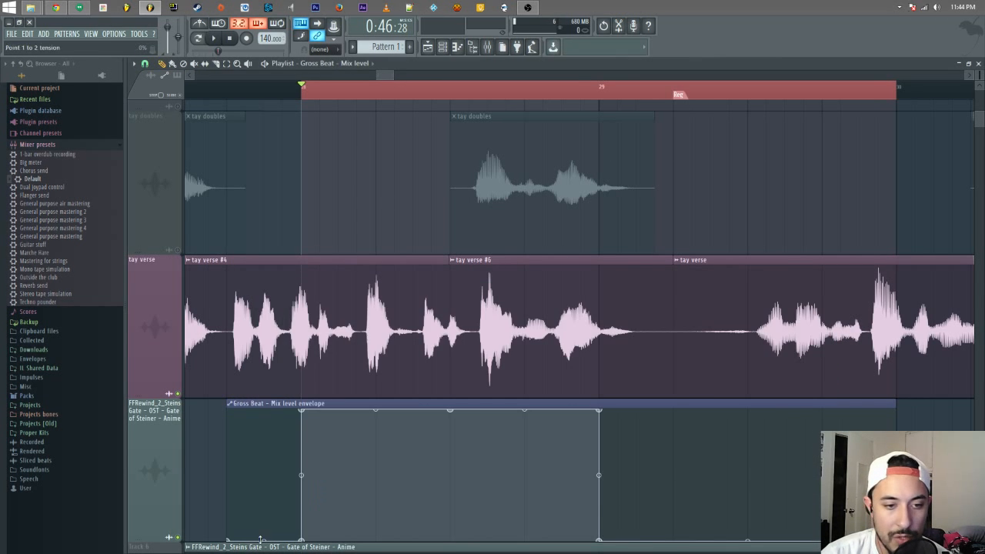
drag(374, 75, 365, 75)
drag(582, 401, 499, 402)
drag(403, 542, 545, 542)
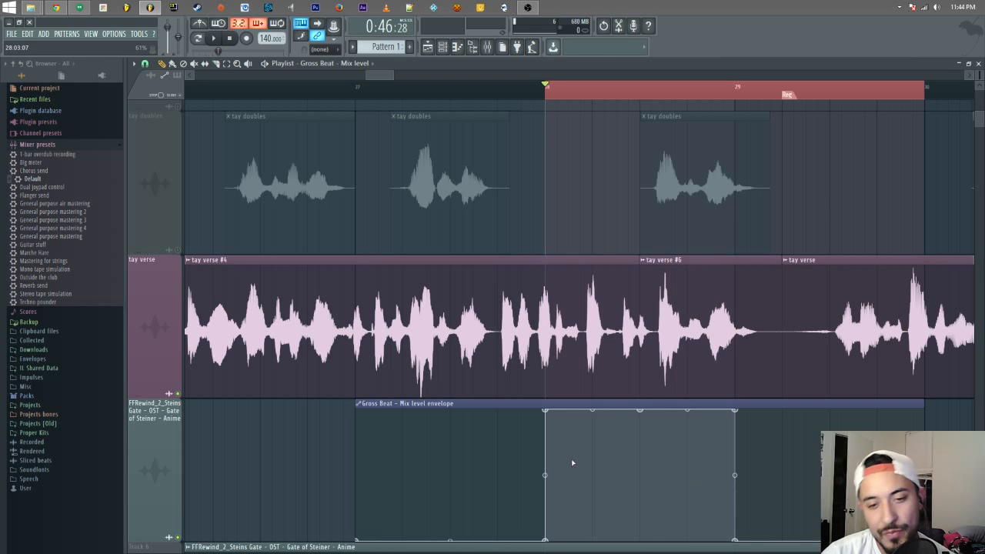
right_click(640, 411)
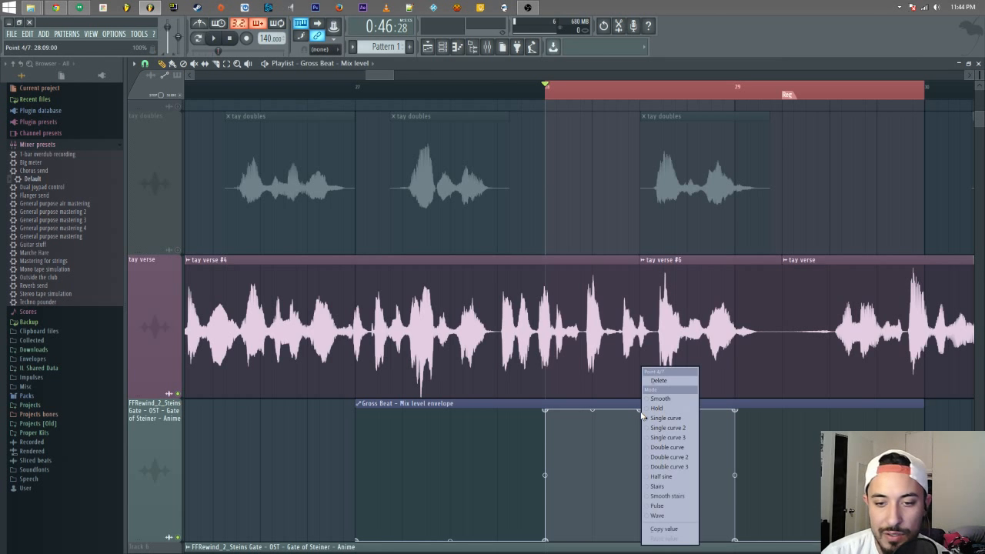
click(663, 381)
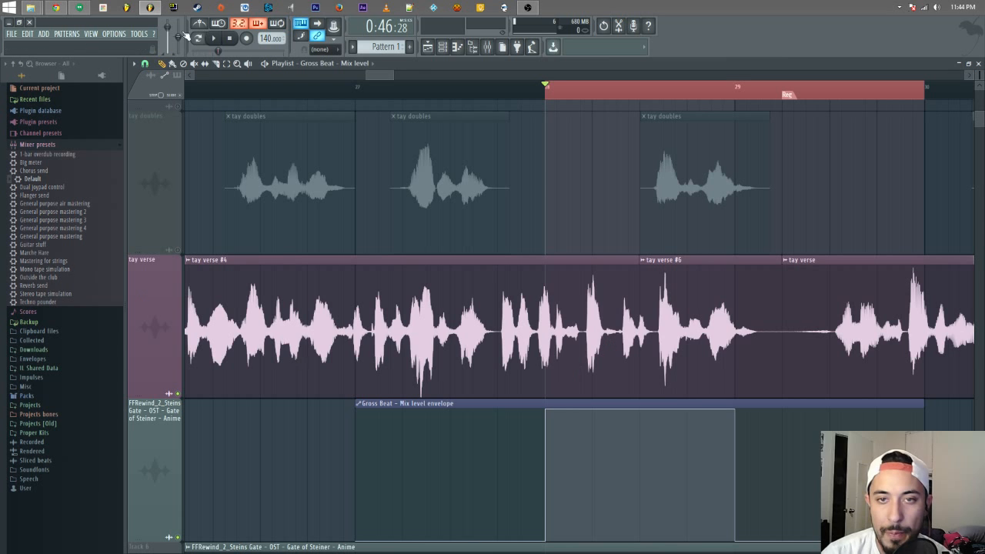
- Load Gross Beat's Turntablist preset on Tay 2, choose the Deck Off time slot and flatten the first half of its curve
click(487, 47)
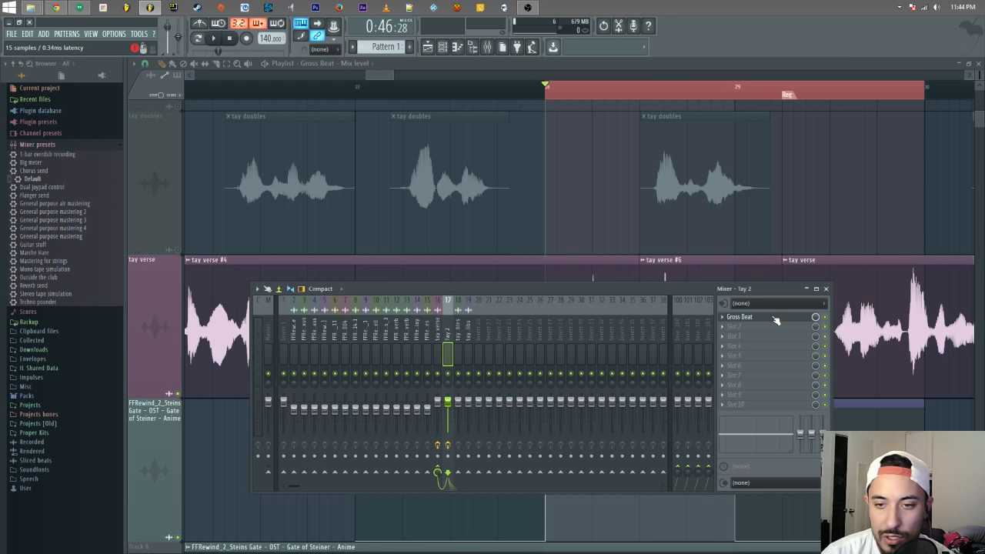
click(739, 317)
click(529, 129)
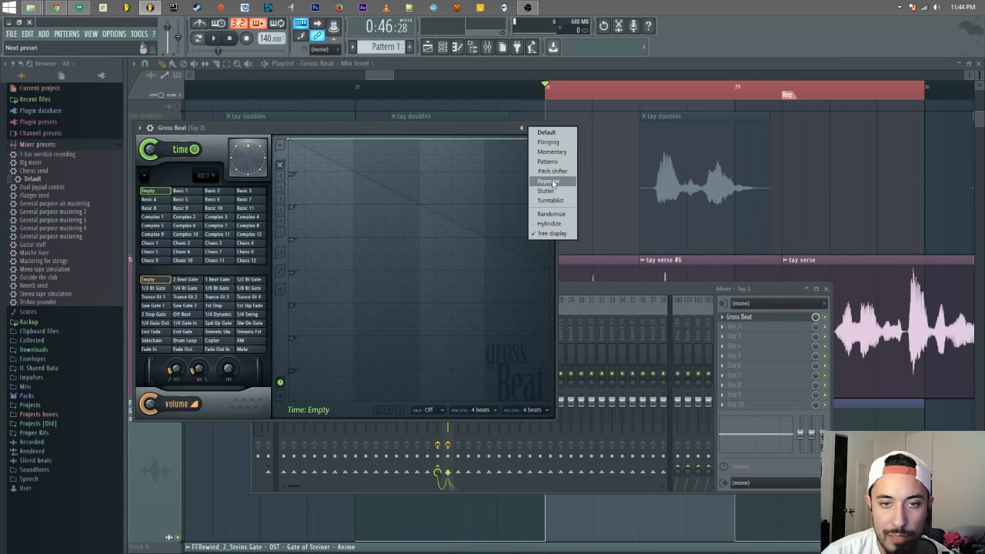
click(551, 200)
click(221, 217)
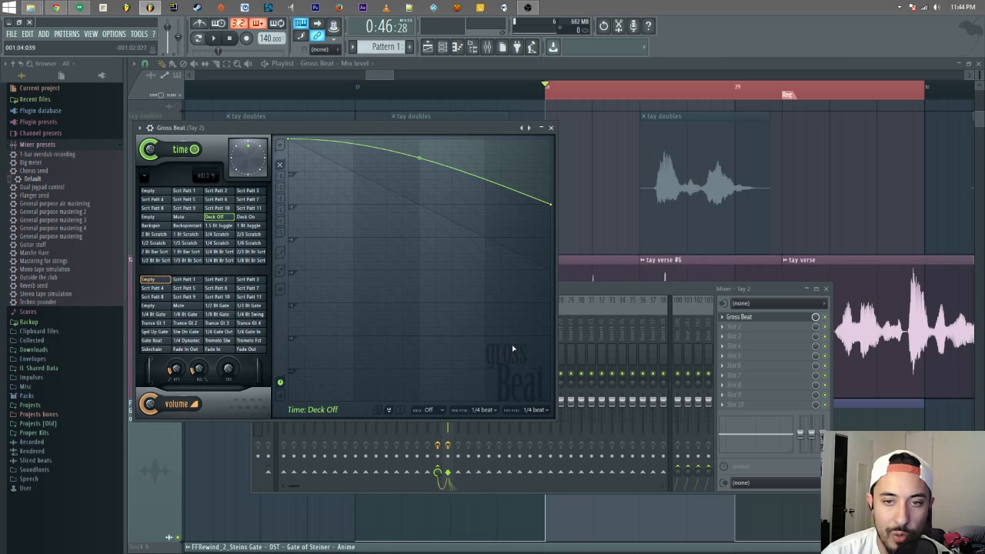
drag(421, 151, 422, 137)
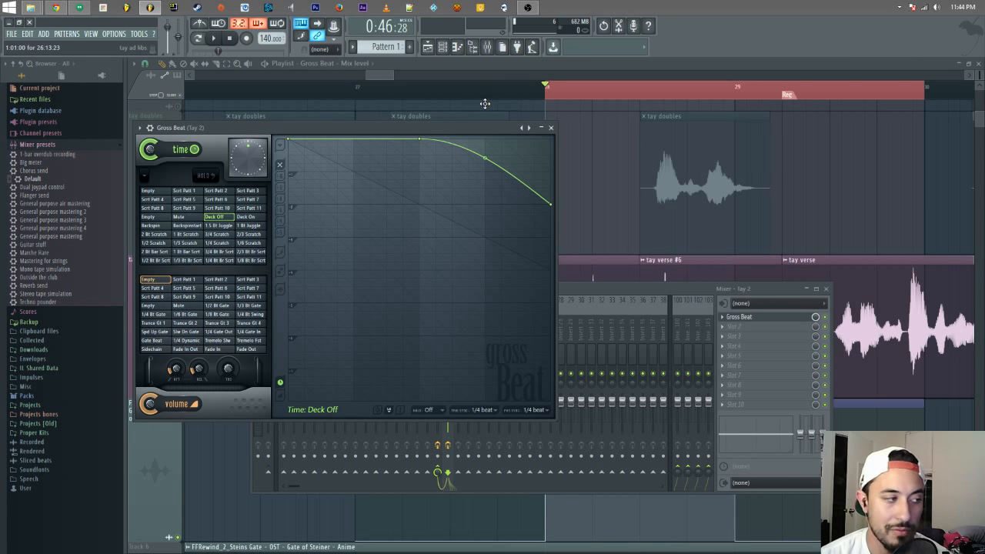
- Play the arrangement from bar 27 while watching the Tay 2 track's level in the mixer
click(380, 76)
mouse_move(379, 76)
mouse_down()
mouse_move(458, 80)
mouse_move(393, 74)
mouse_up()
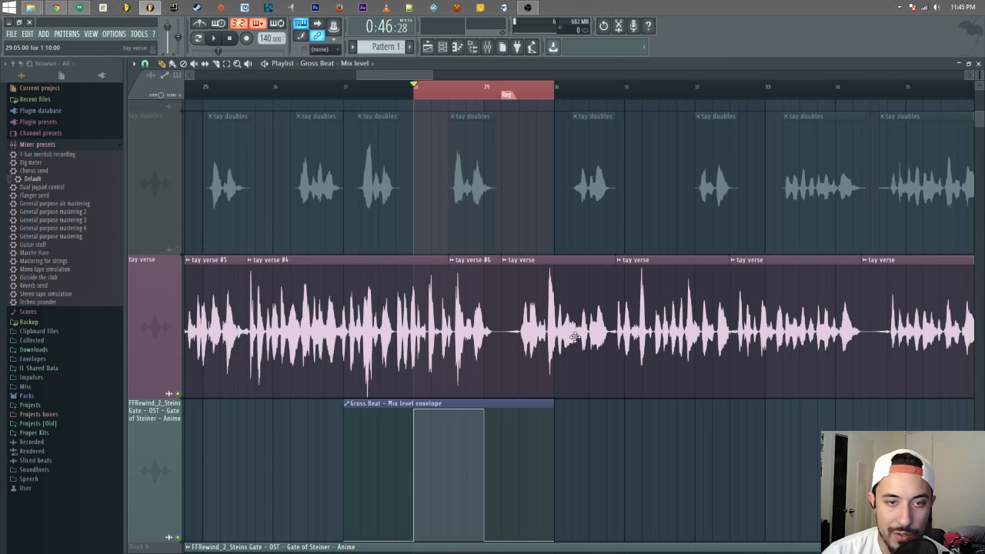
scroll(440, 259, down, 3)
click(345, 88)
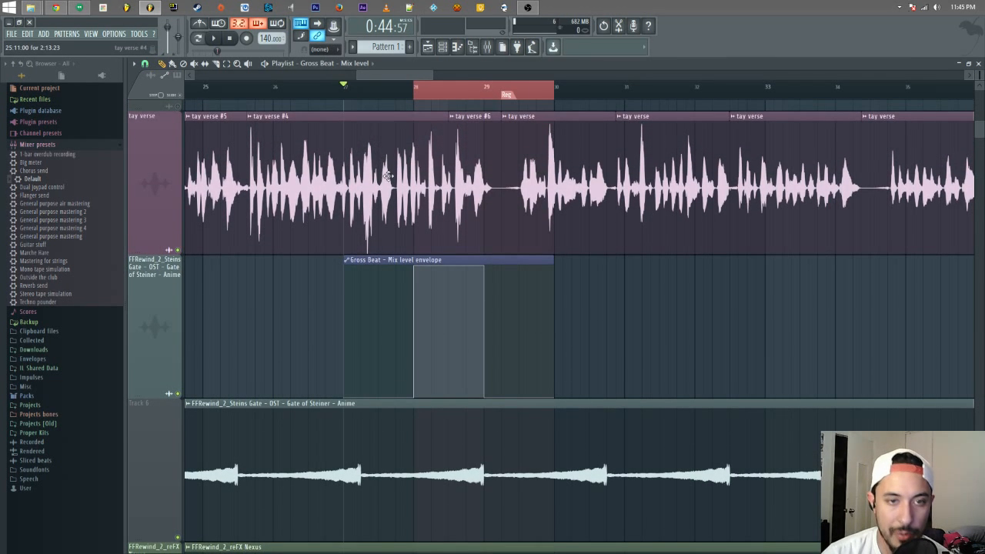
click(488, 48)
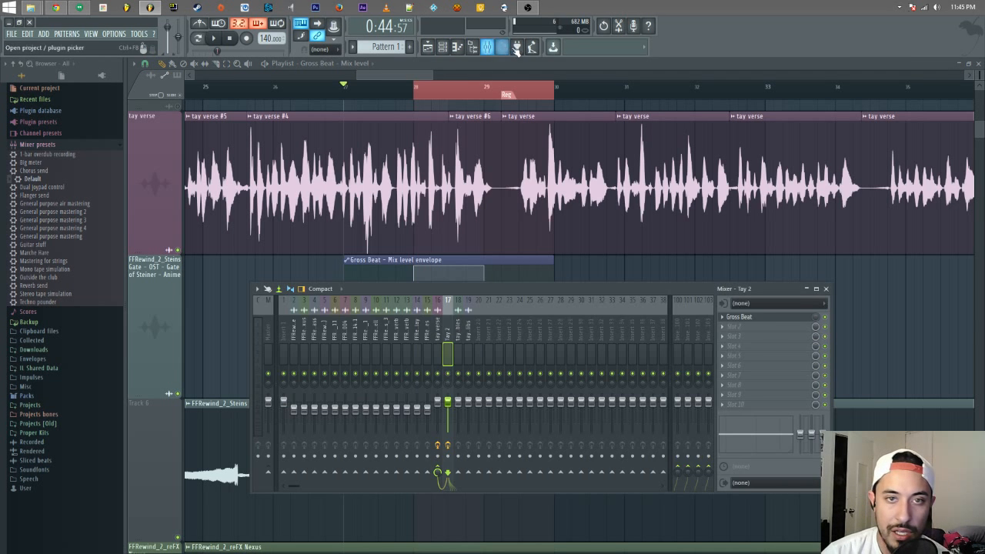
click(777, 320)
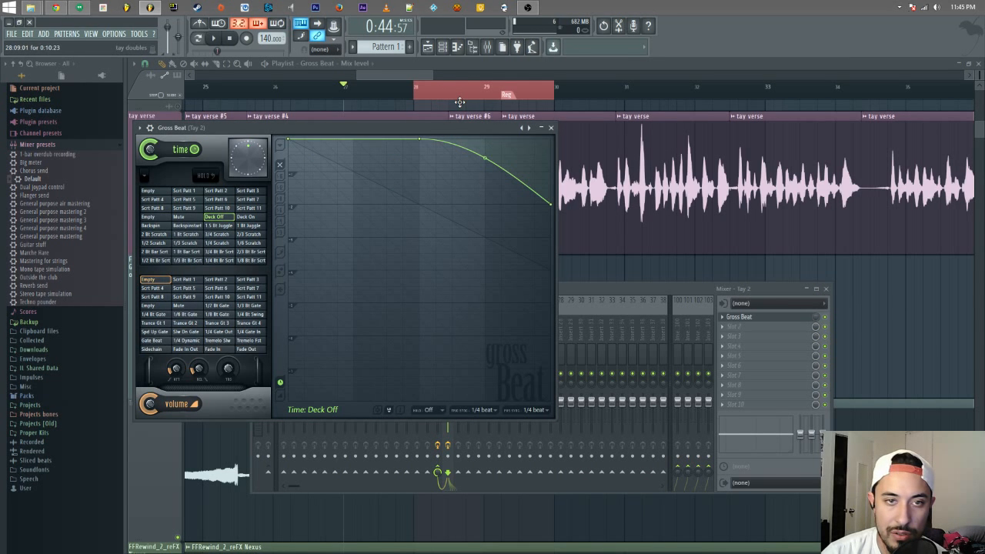
click(427, 77)
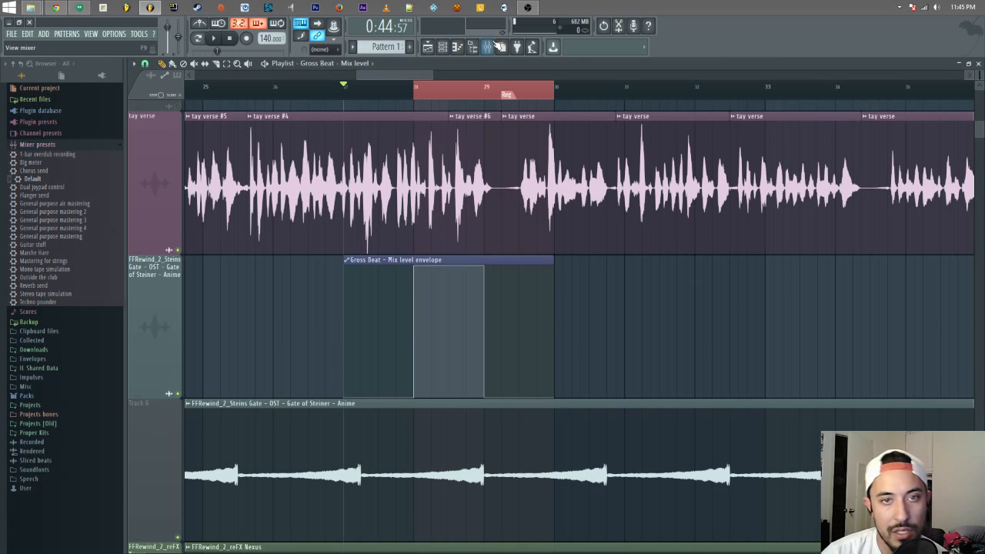
click(487, 46)
key(space)
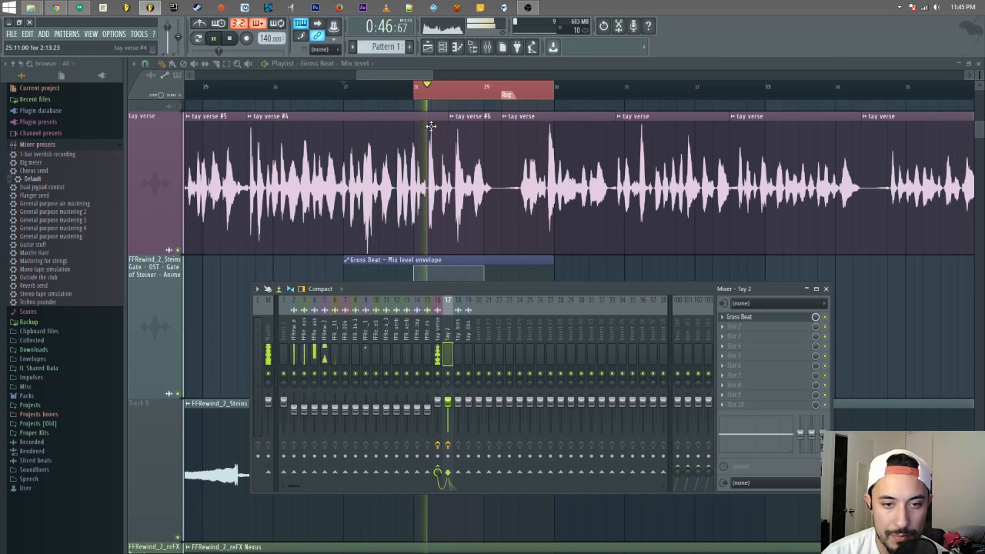
key(space)
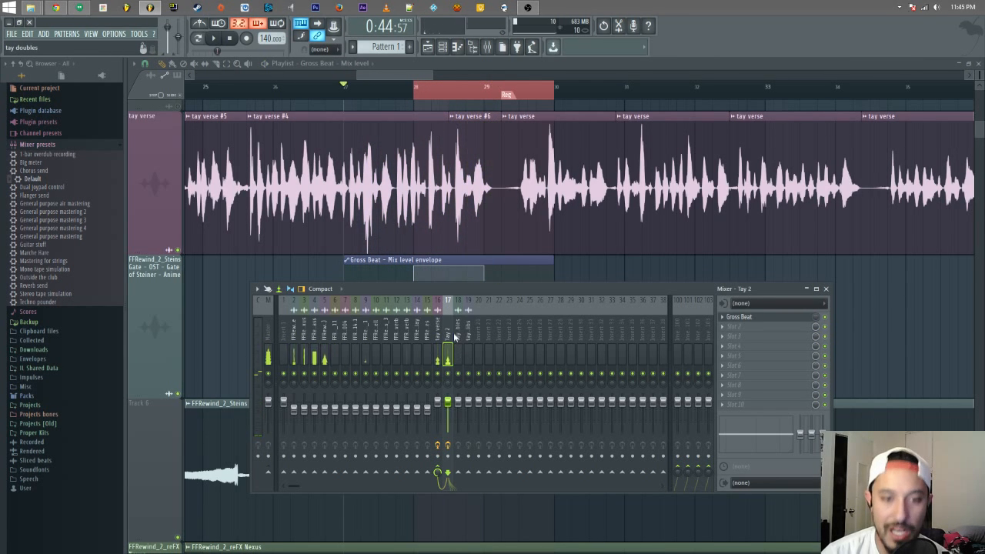
- Play the selected range from bar 28 while watching Gross Beat's Deck Off time curve on Tay 2
click(752, 319)
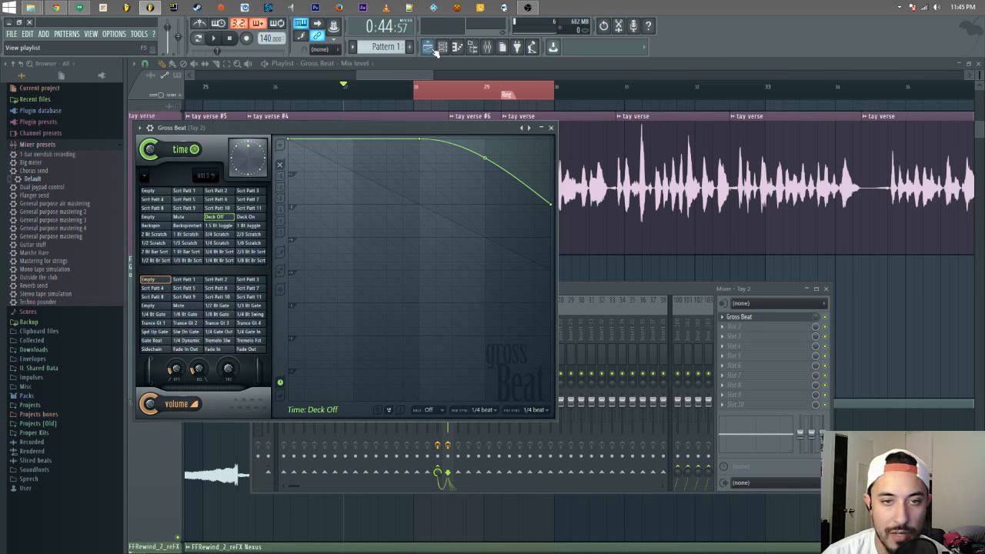
click(420, 91)
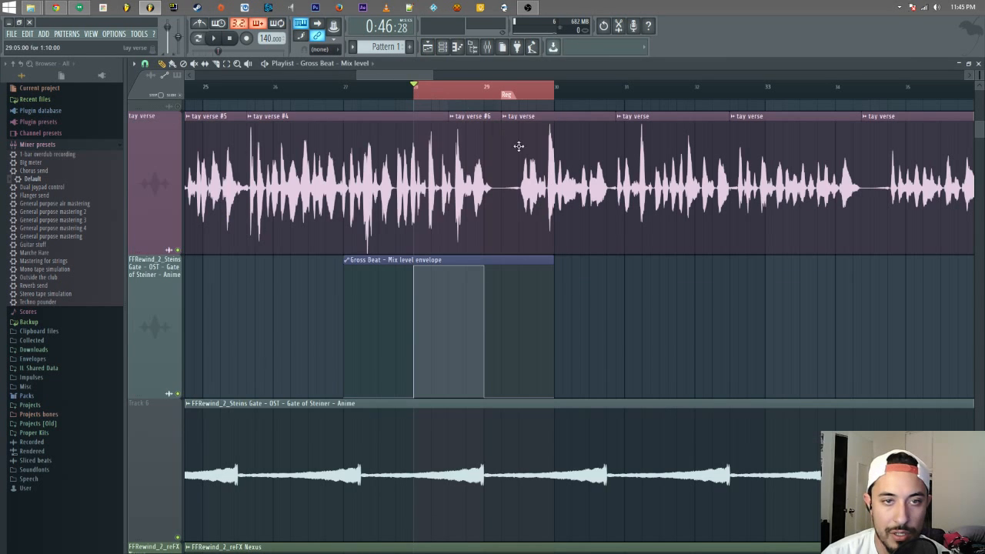
click(490, 48)
click(789, 317)
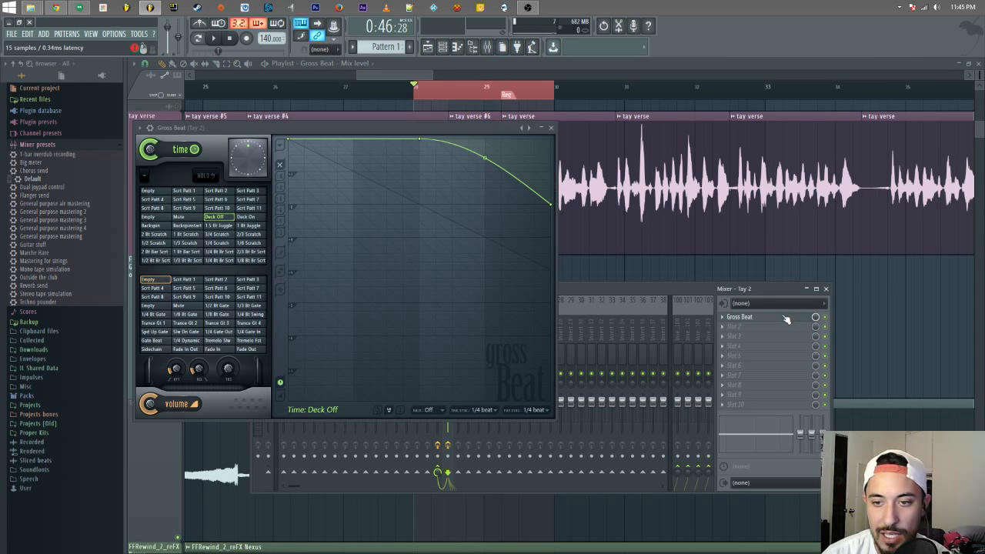
key(space)
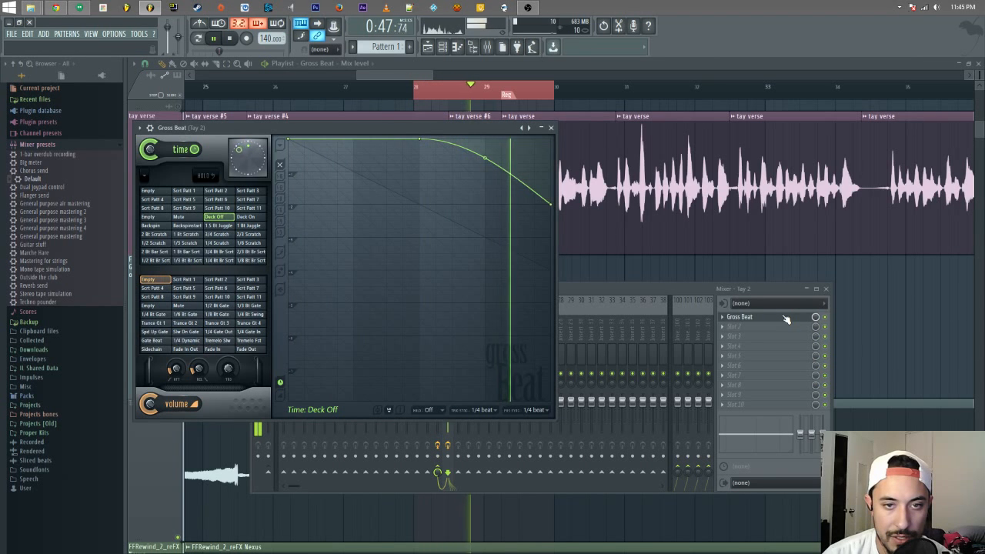
key(space)
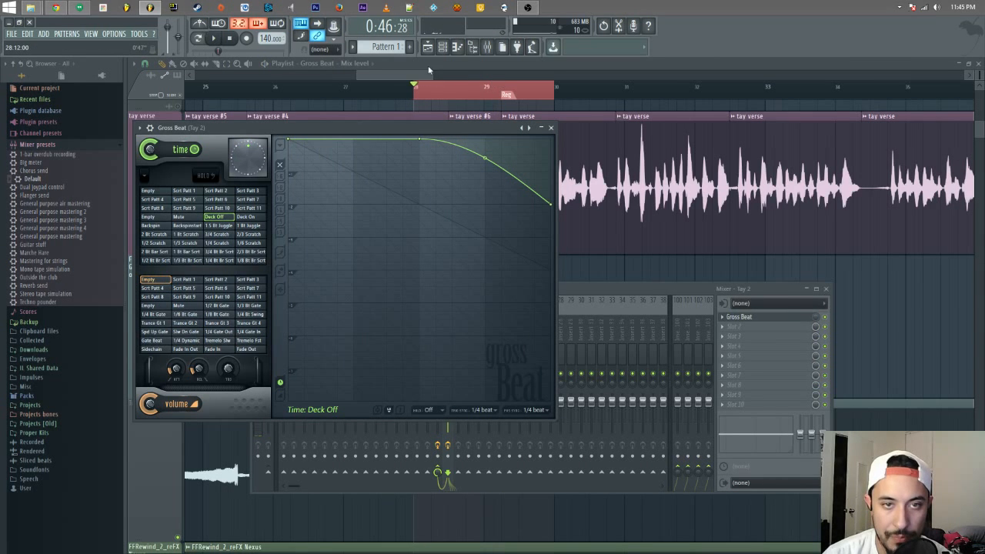
- Reload Gross Beat's Turntablist preset on Tay 2 and choose the Deck Off time slot with the Empty volume slot
click(378, 72)
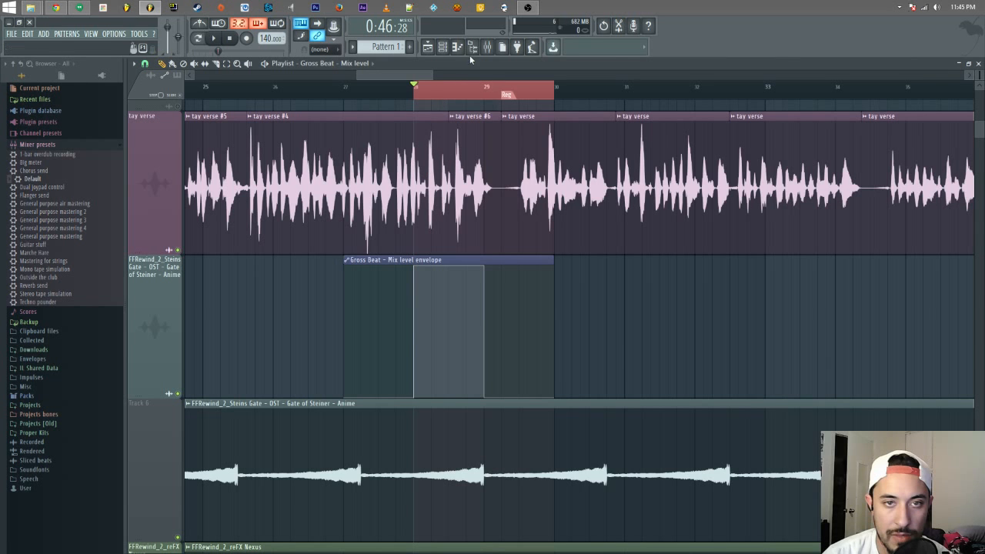
key(F9)
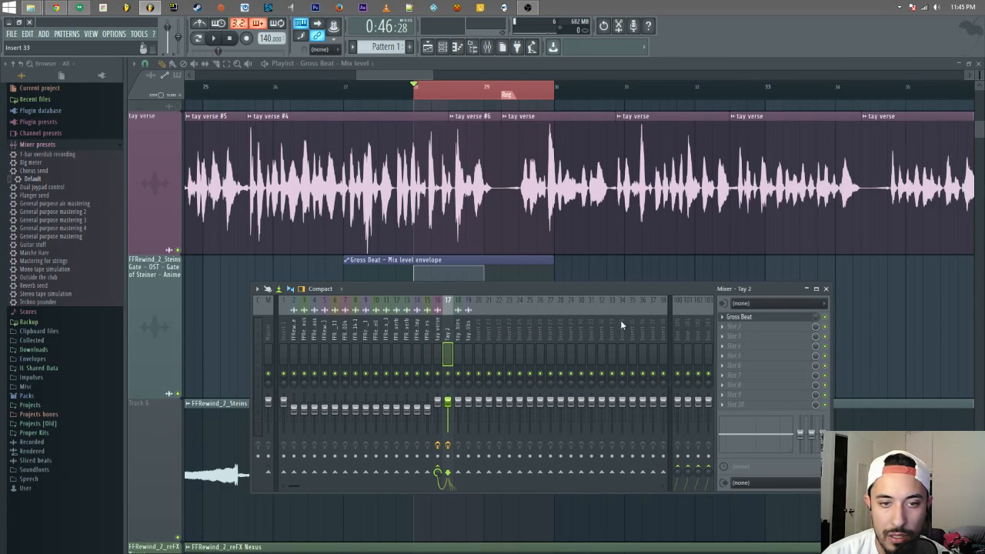
click(739, 317)
click(528, 128)
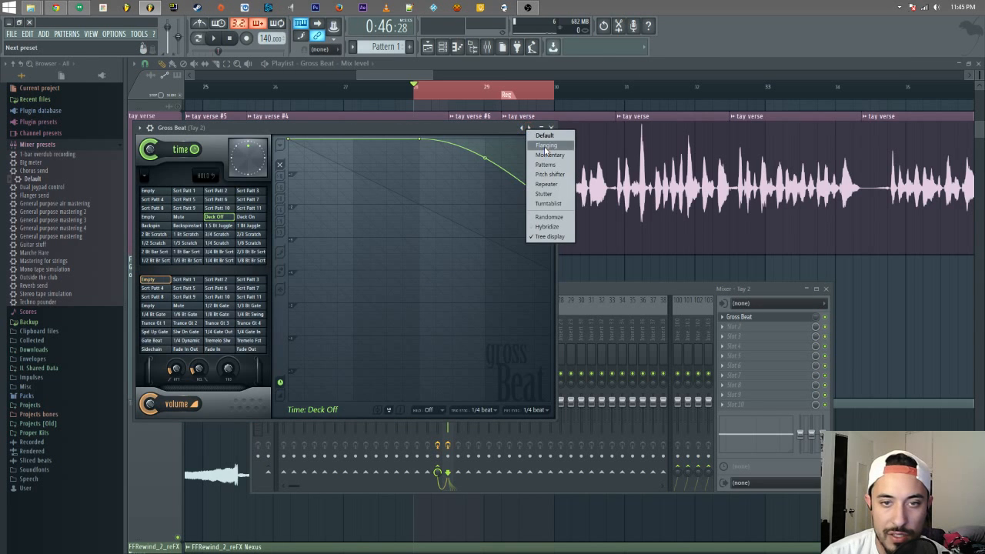
click(550, 205)
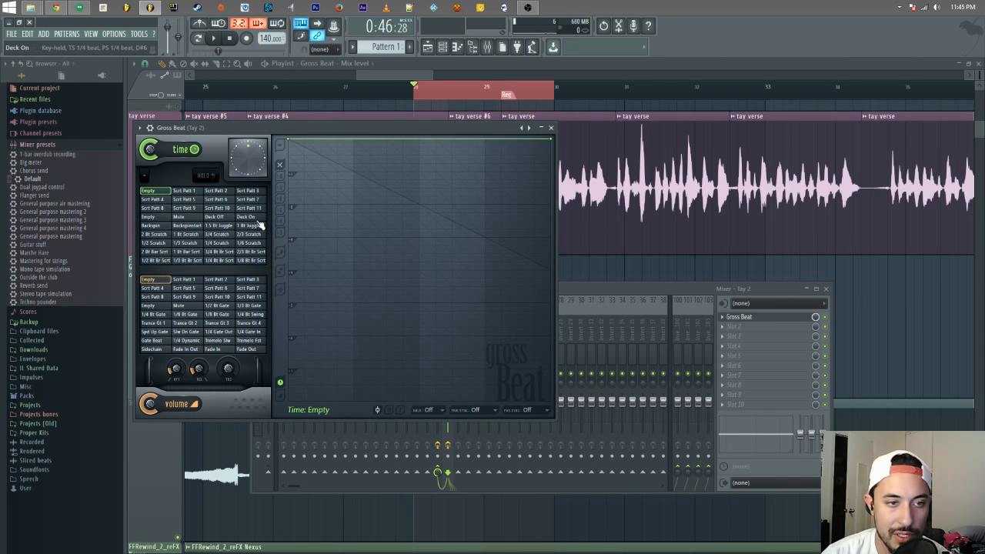
click(216, 218)
click(154, 281)
- Play the playlist from bar 28 to hear the reloaded Deck Off effect on the phrase
click(417, 77)
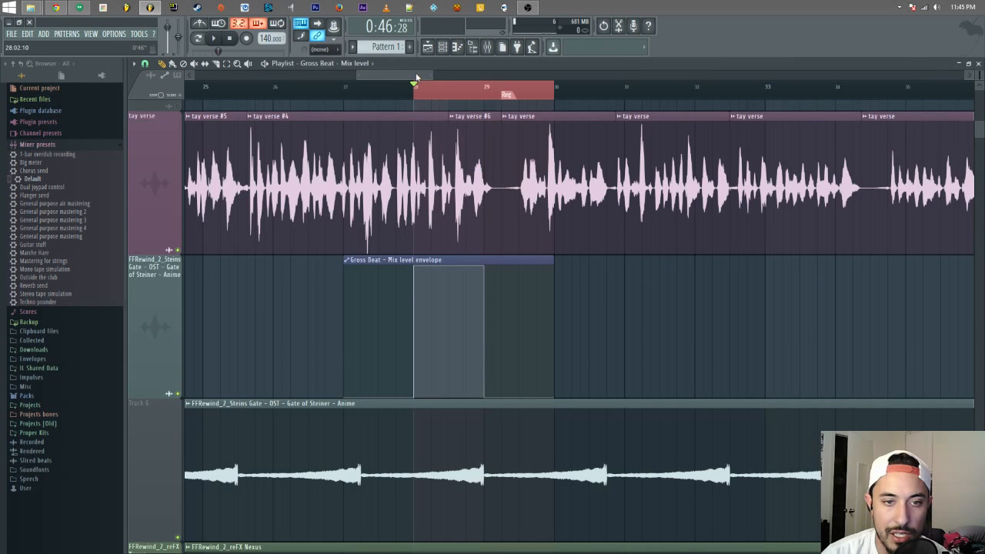
key(space)
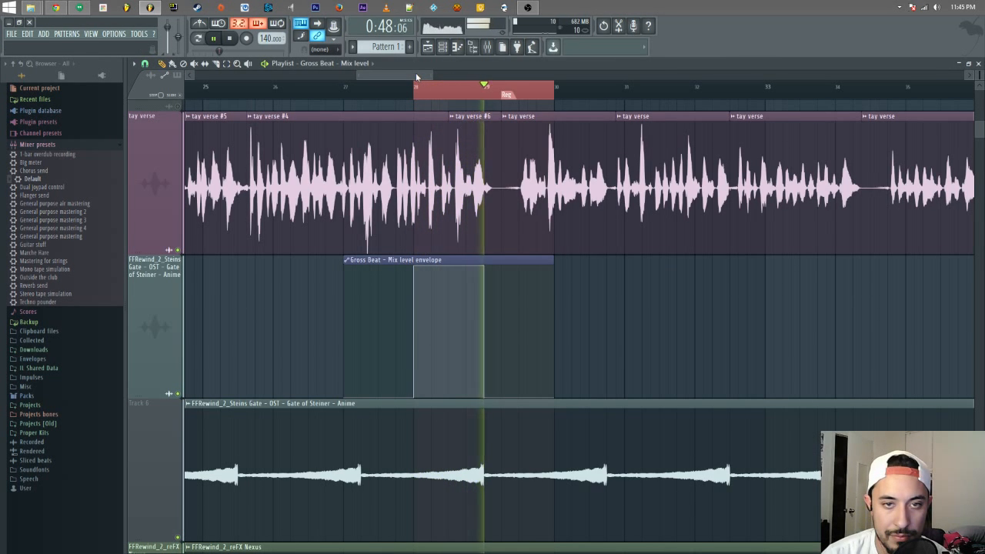
key(space)
- Check tay verse #6's mixer track assignment and play the phrase twice while watching the Tay 2 track's level
double_click(468, 131)
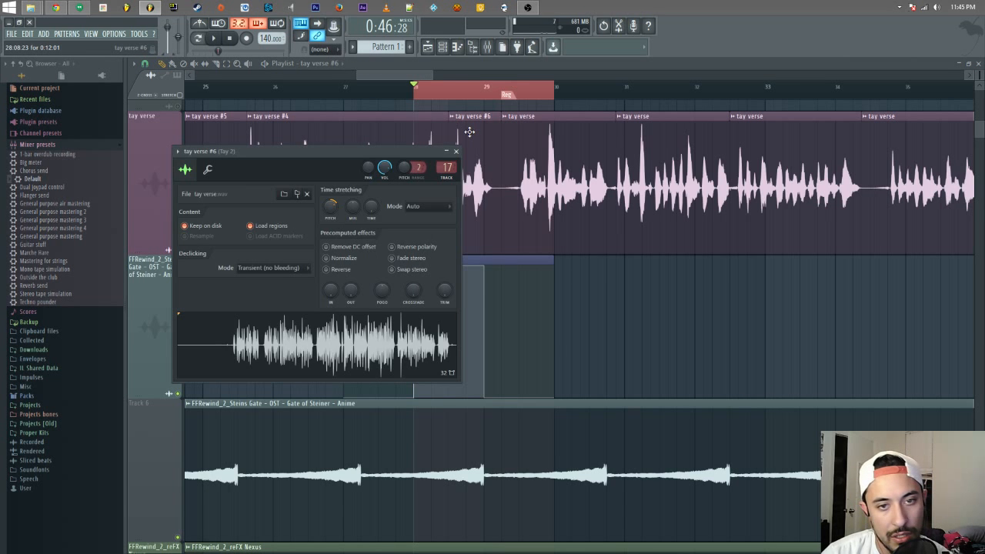
click(487, 47)
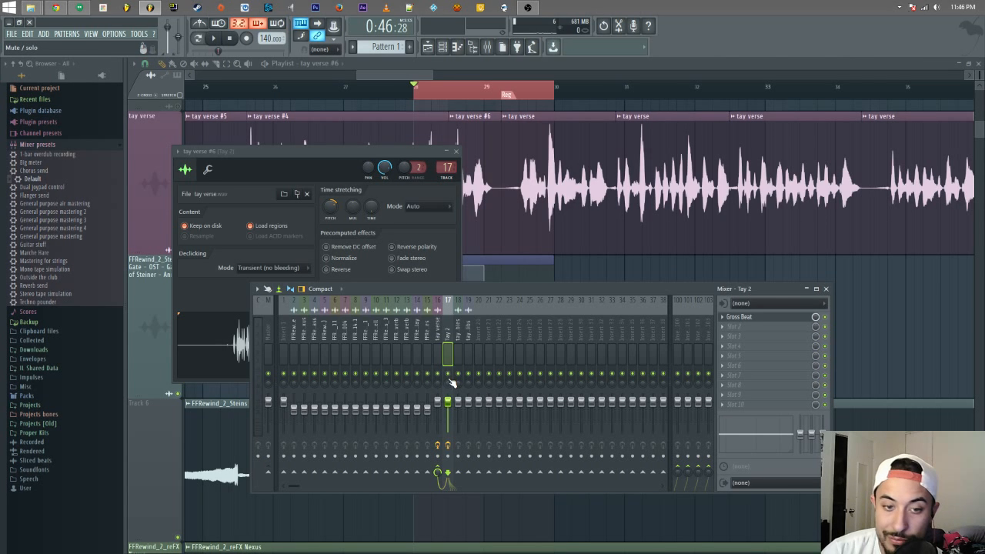
key(space)
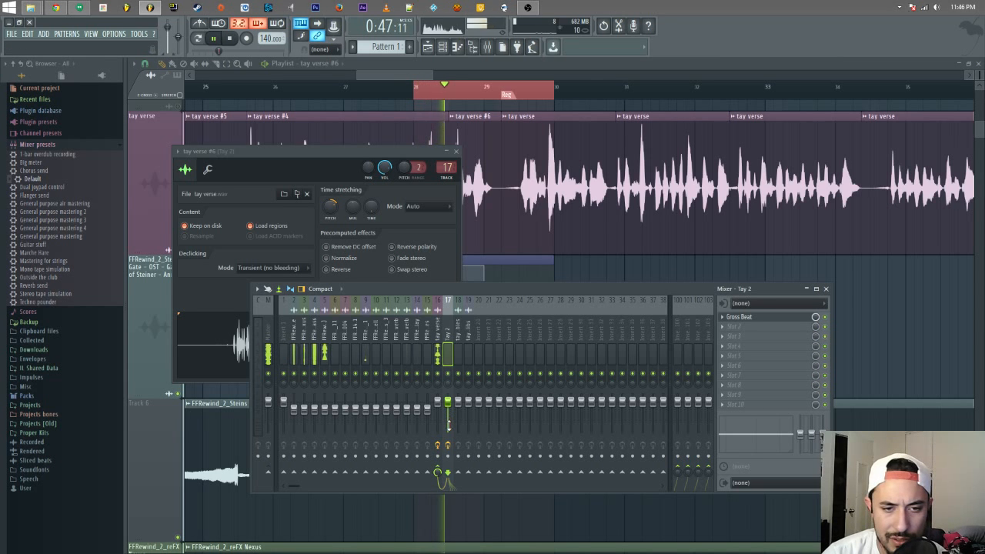
key(space)
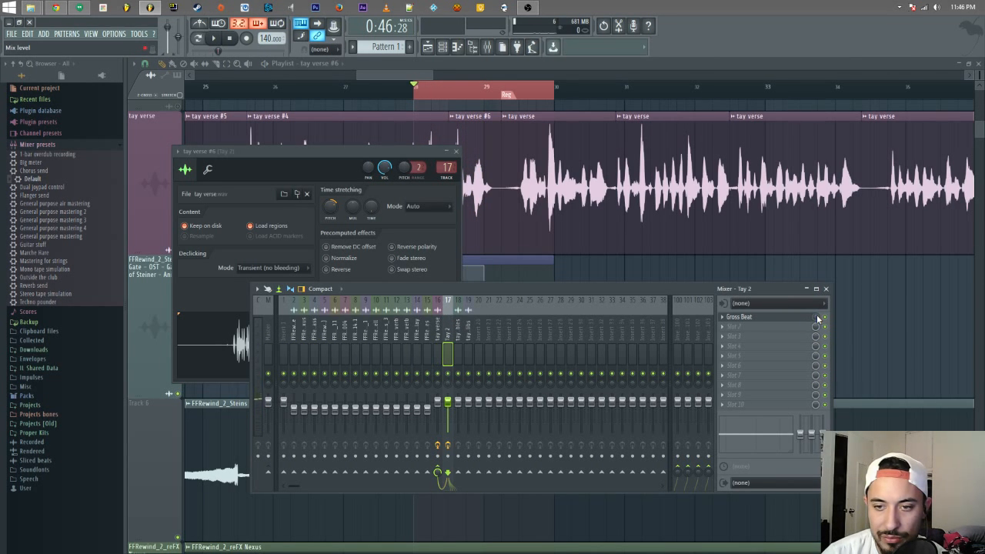
key(space)
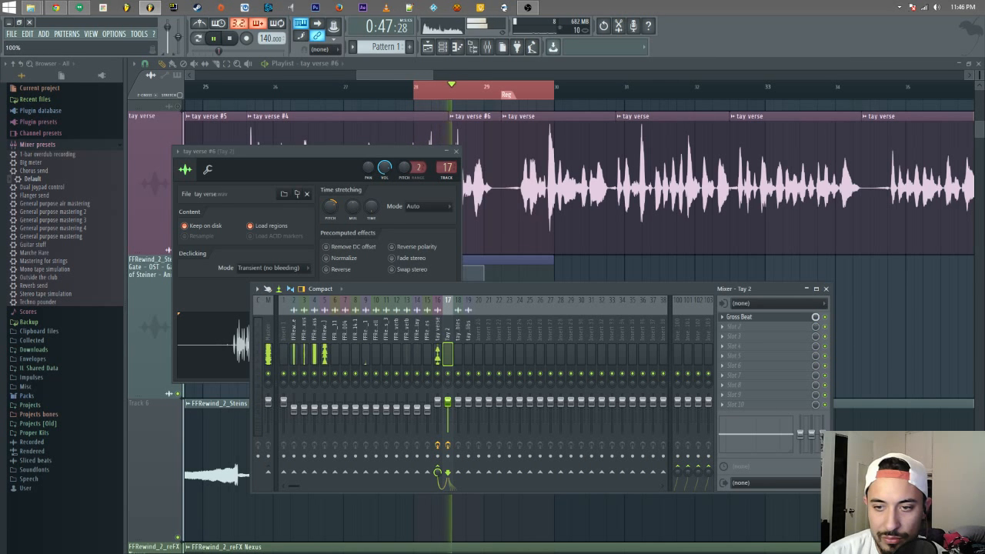
key(space)
key(F12)
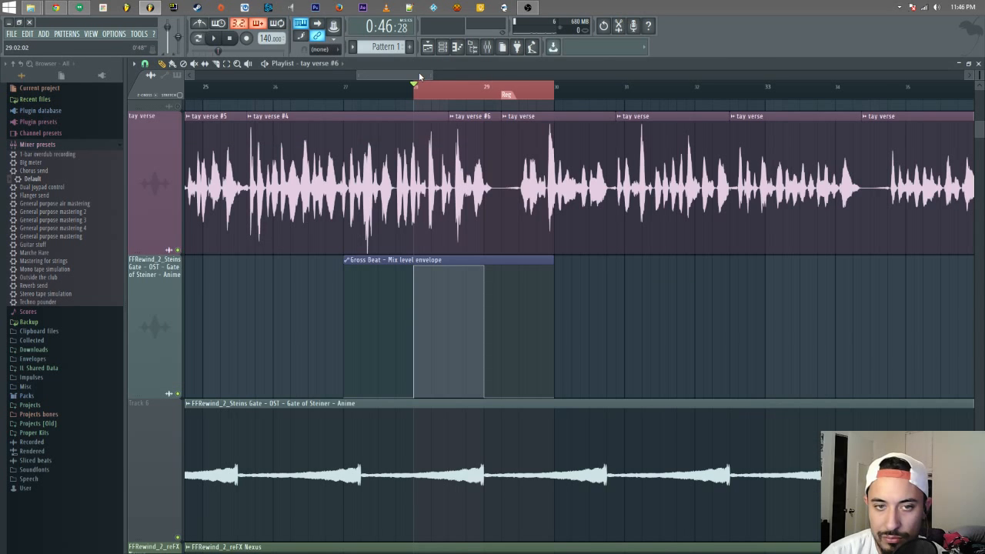
- Replace tay verse #6 by extending tay verse #4 over its span, and delete the Gross Beat mix level clip
click(173, 64)
right_click(478, 159)
drag(447, 117, 501, 134)
right_click(464, 259)
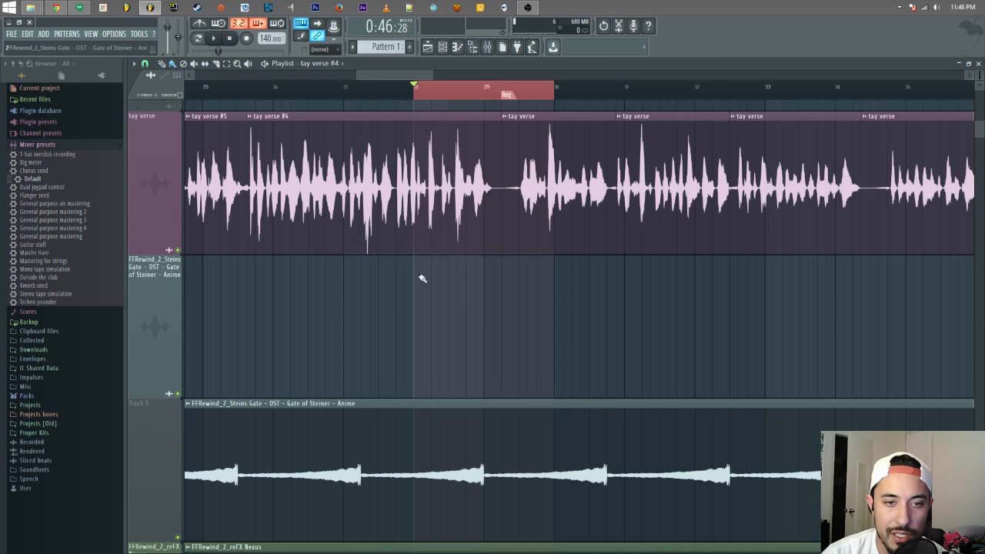
- Reset the Tay 2 mixer track by applying the Default mixer preset to it
click(490, 48)
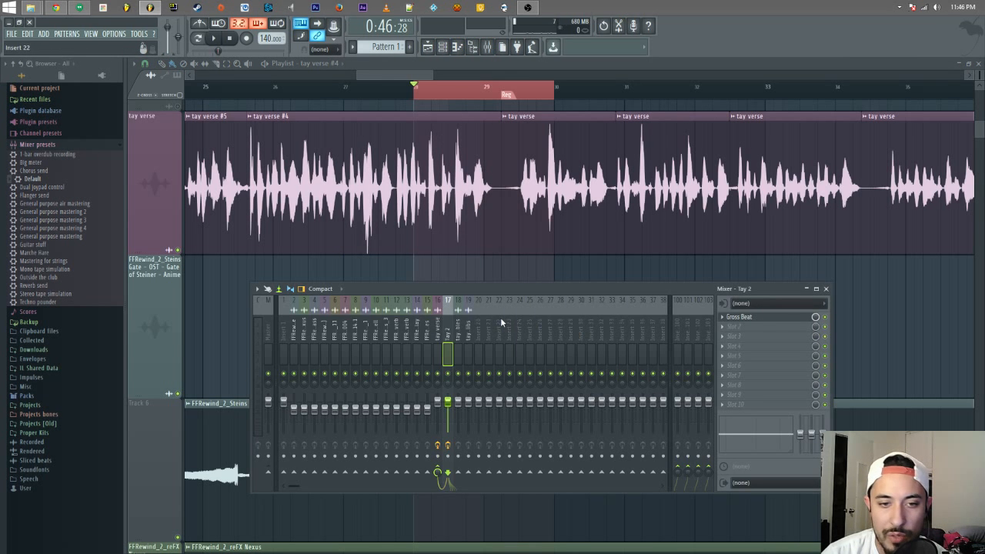
right_click(449, 301)
mouse_move(515, 319)
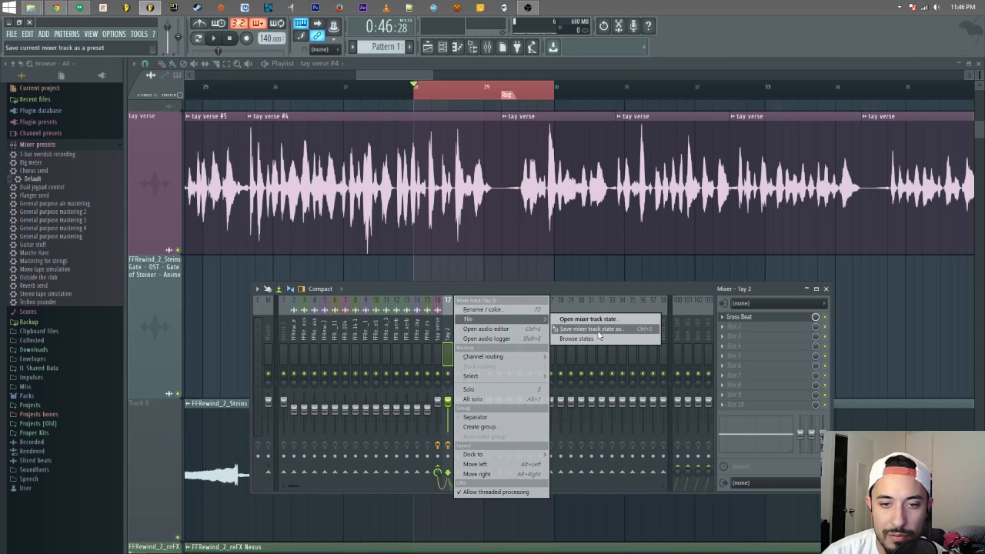
click(593, 339)
drag(30, 178, 446, 353)
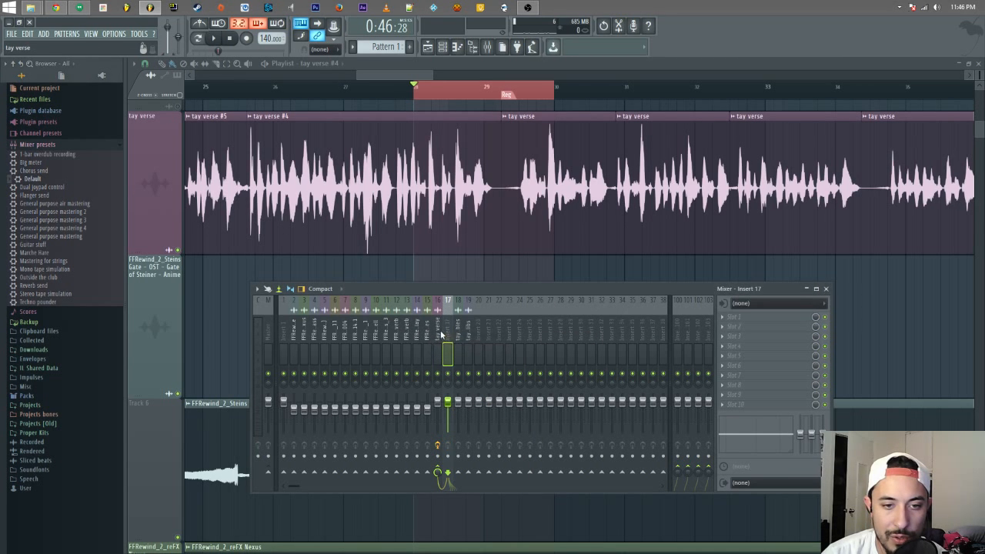
- Add Gross Beat to slot 3 of the tay verse mixer track and create an automation clip for its mix level
click(438, 339)
click(735, 337)
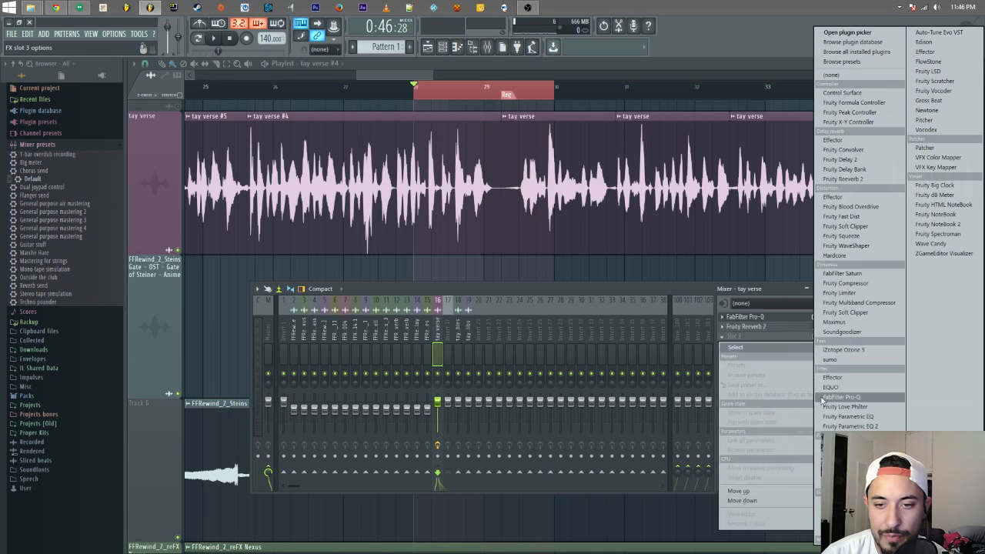
click(930, 101)
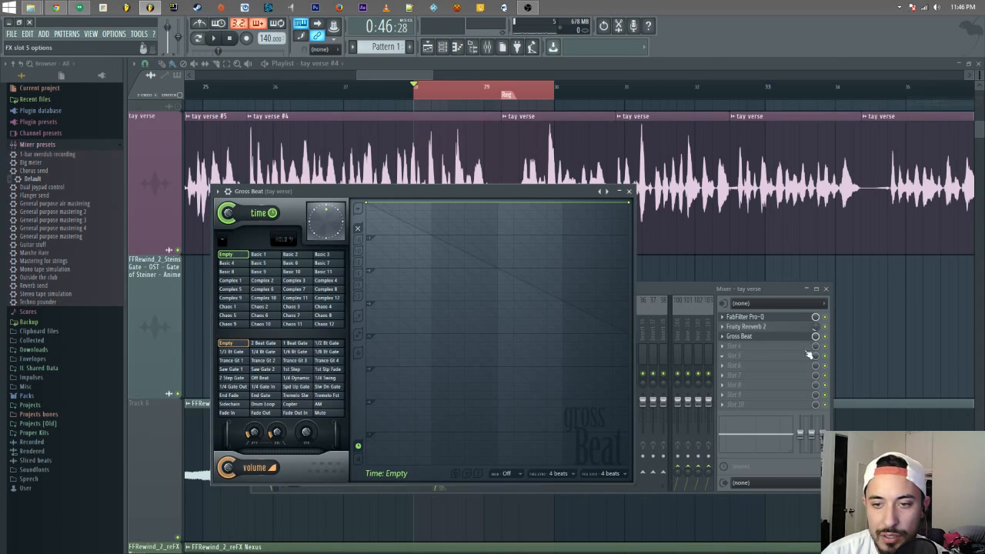
right_click(815, 337)
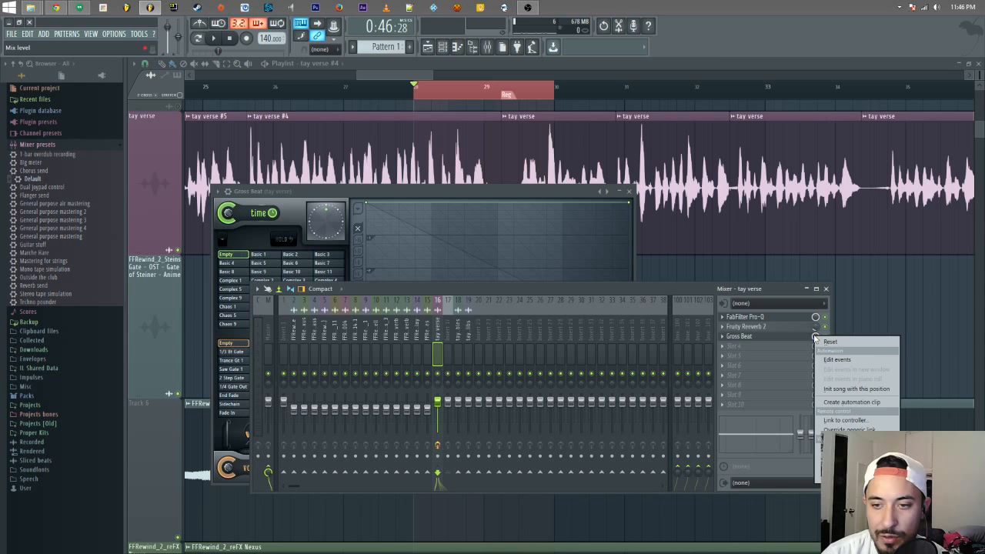
click(851, 402)
click(414, 80)
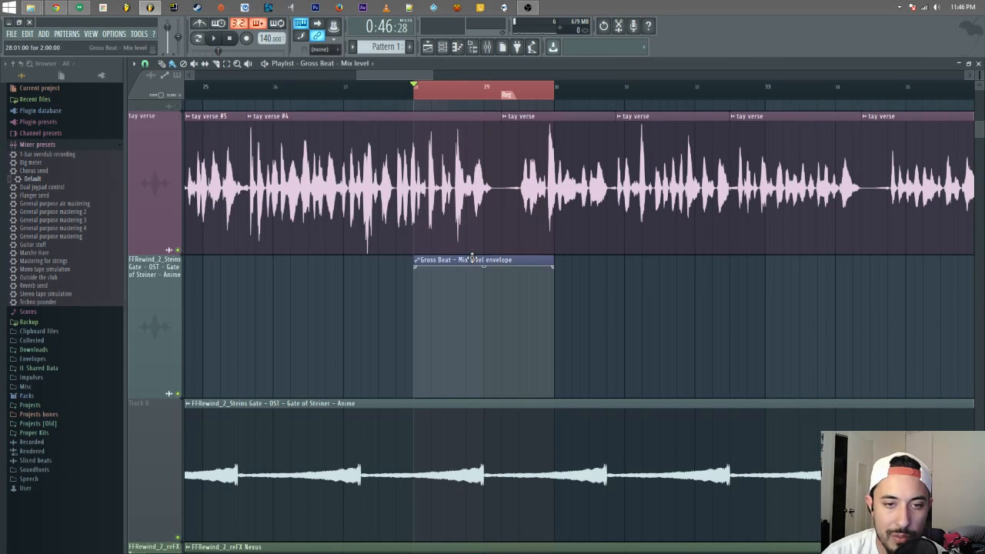
- Move the Gross Beat mix level clip to start at bar 27 and extend it to bar 31
drag(470, 261, 400, 260)
drag(481, 263, 517, 259)
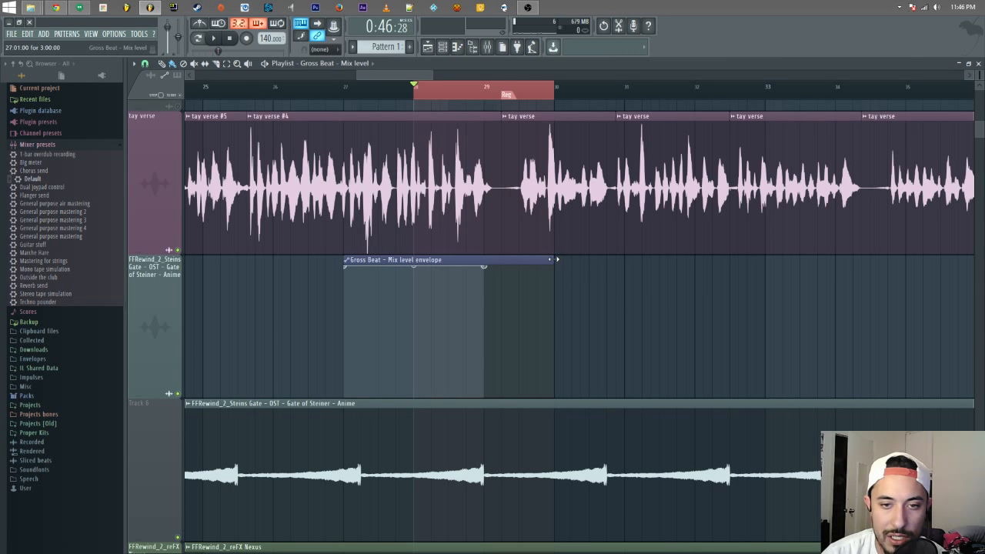
drag(555, 259, 622, 259)
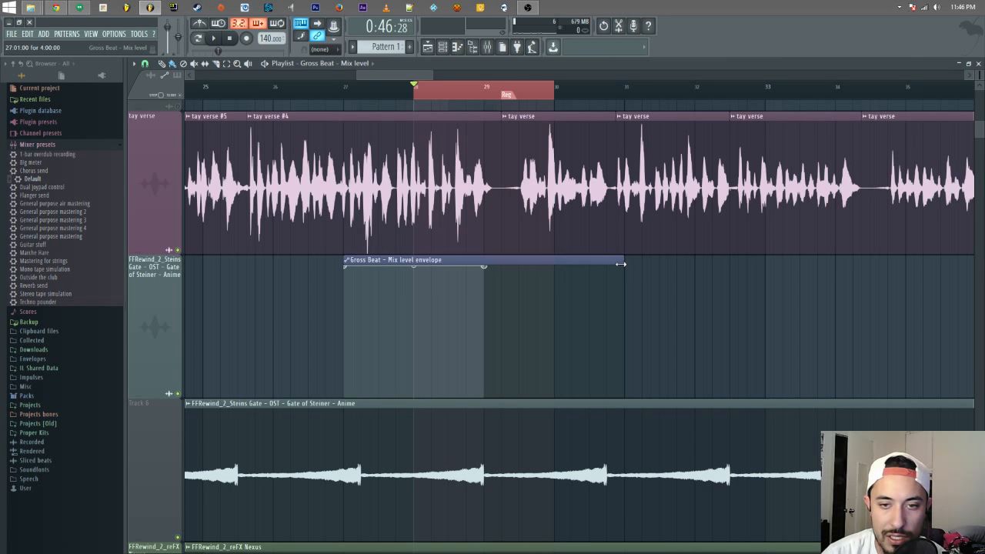
- Shape the mix level envelope to hold 0% from bar 27, jump to 100% at bar 28 and stay full until about bar 30
click(563, 303)
drag(563, 302, 554, 410)
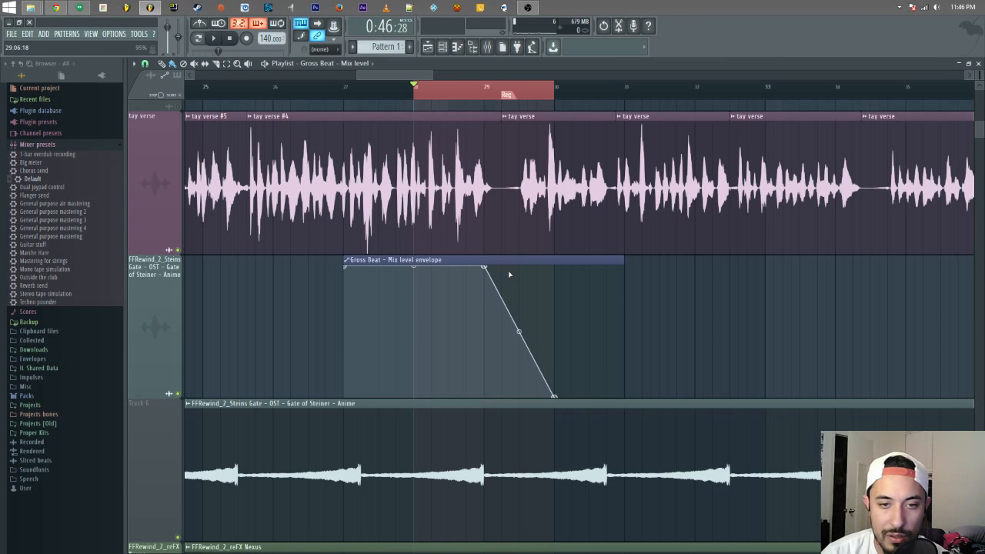
drag(488, 267, 553, 266)
mouse_move(421, 270)
mouse_down()
mouse_move(407, 282)
mouse_move(419, 262)
mouse_up()
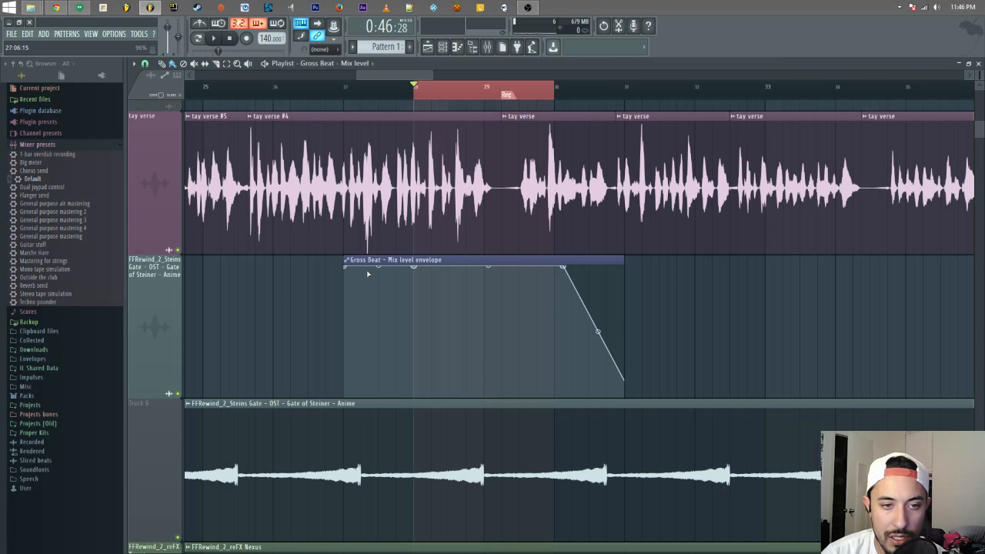
drag(348, 268, 358, 431)
drag(419, 268, 416, 441)
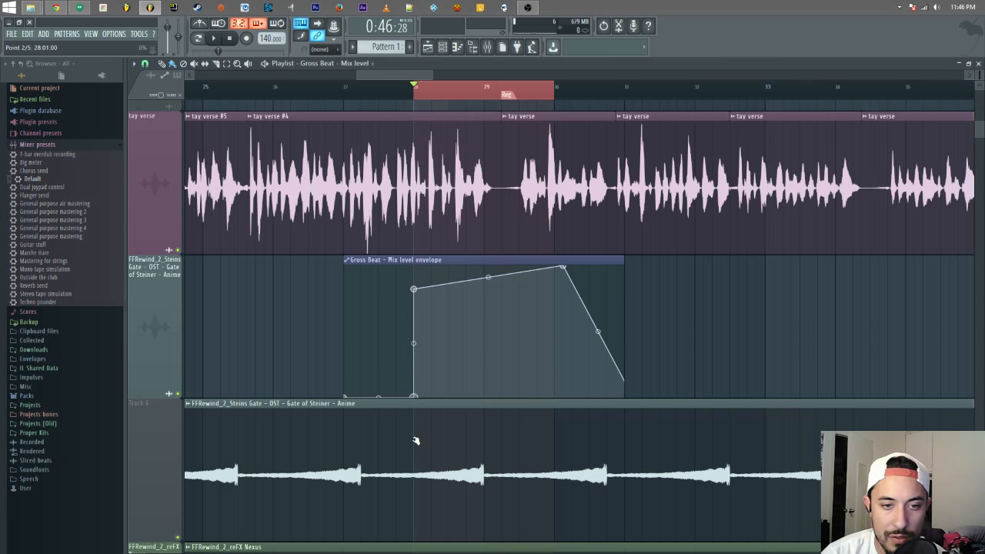
drag(418, 300, 420, 276)
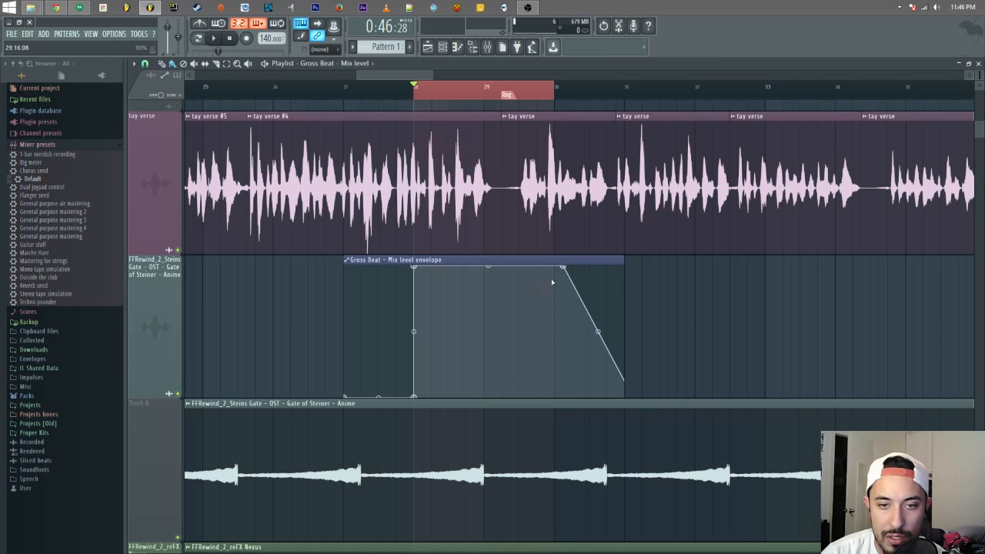
- Make the mix level drop vertically to 0% and end its full-level section at bar 29
drag(563, 267, 560, 262)
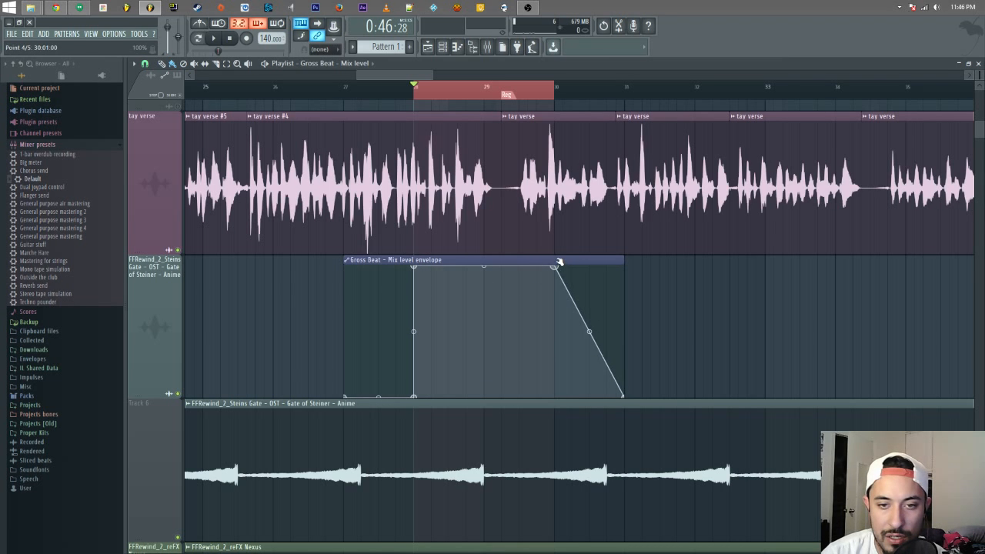
right_click(558, 328)
drag(555, 330, 551, 426)
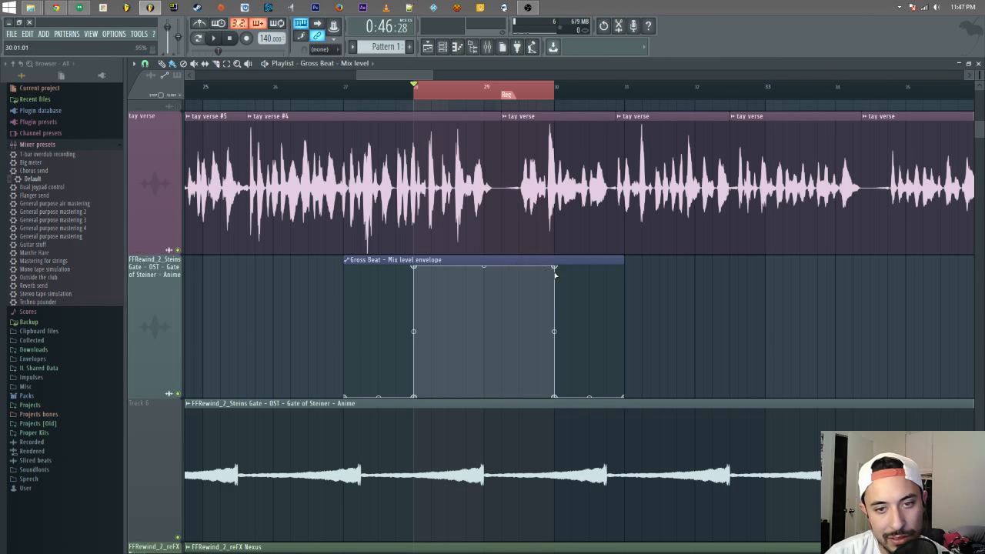
drag(554, 267, 484, 256)
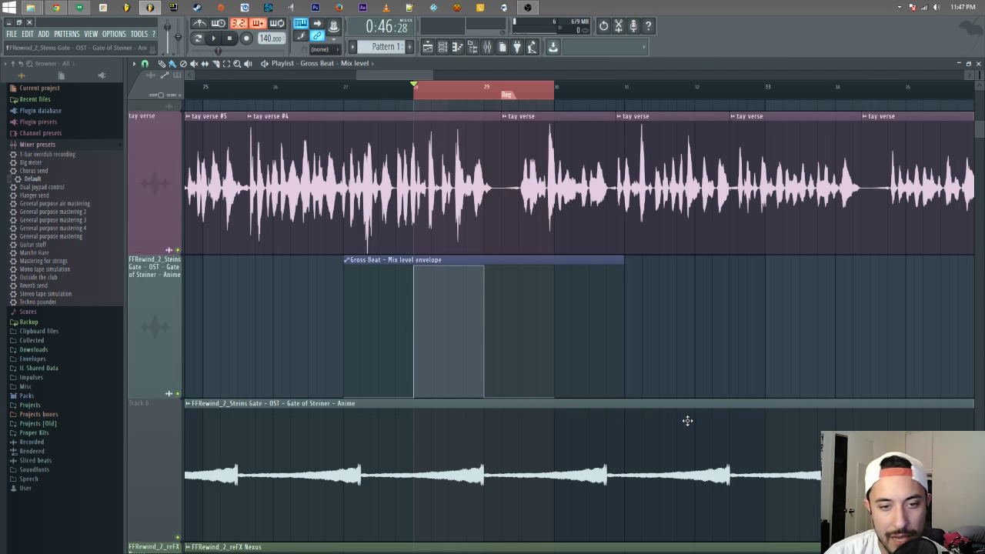
- Load Gross Beat's Turntablist preset on tay verse and choose the Deck Off time slot
click(489, 47)
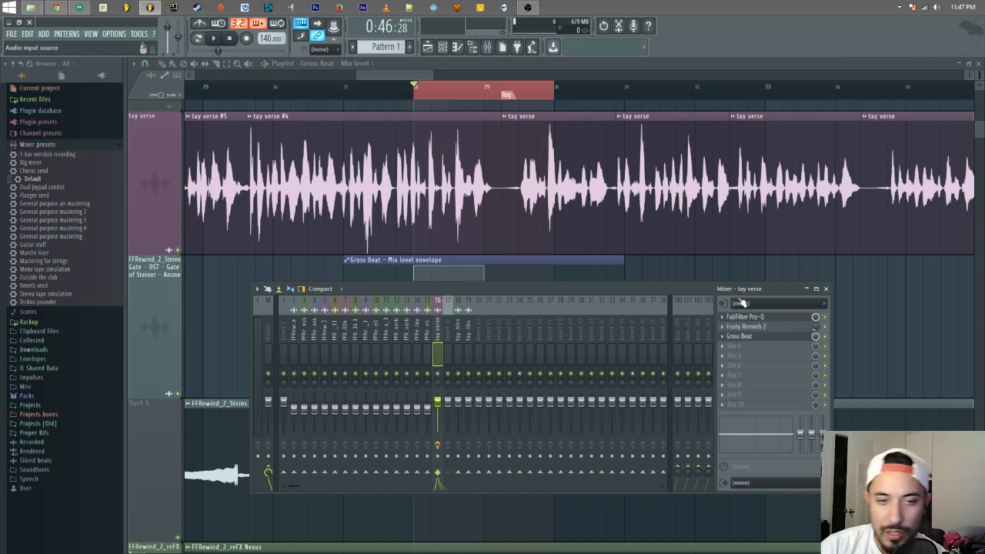
click(740, 336)
click(605, 190)
click(625, 265)
click(292, 280)
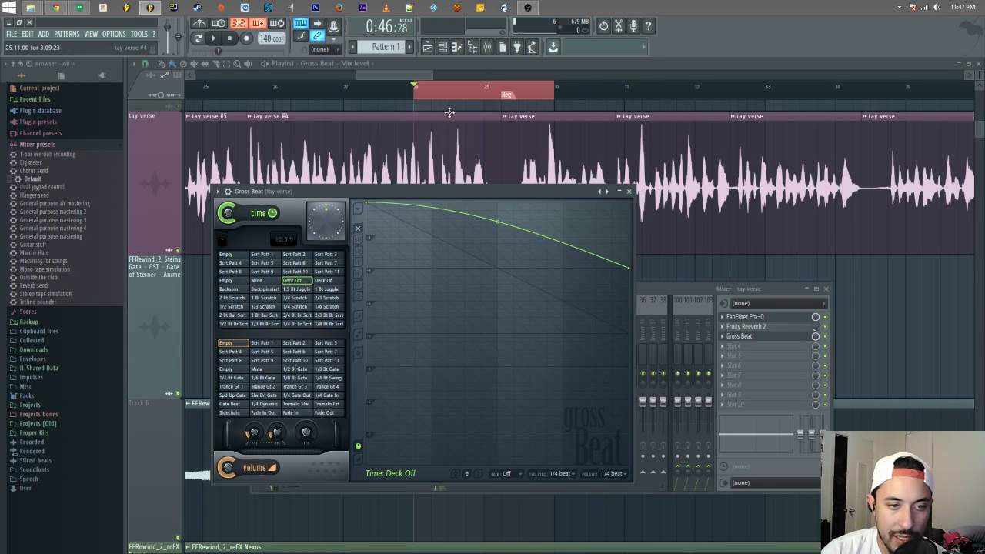
- Play the playlist twice from bar 28 to hear the automated Deck Off effect on the verse
click(402, 71)
key(space)
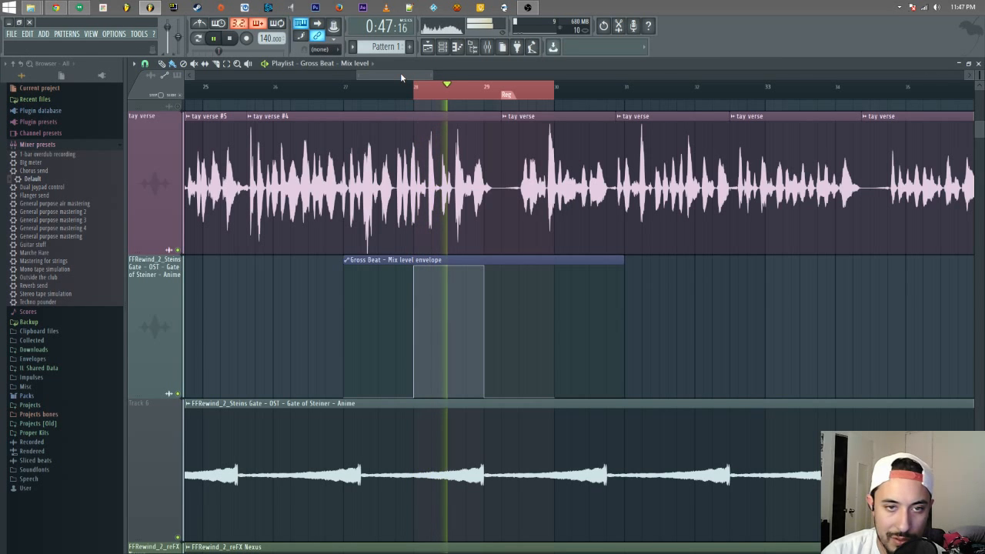
key(space)
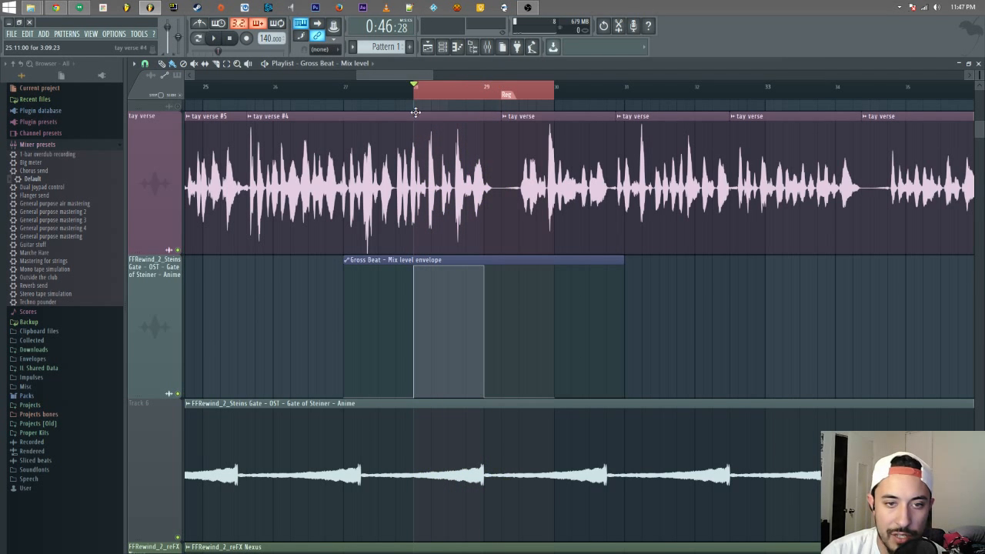
key(space)
key(space)
- Add a point midway along Gross Beat's Deck Off time curve at zero offset, delaying the slowdown to the second half
click(486, 47)
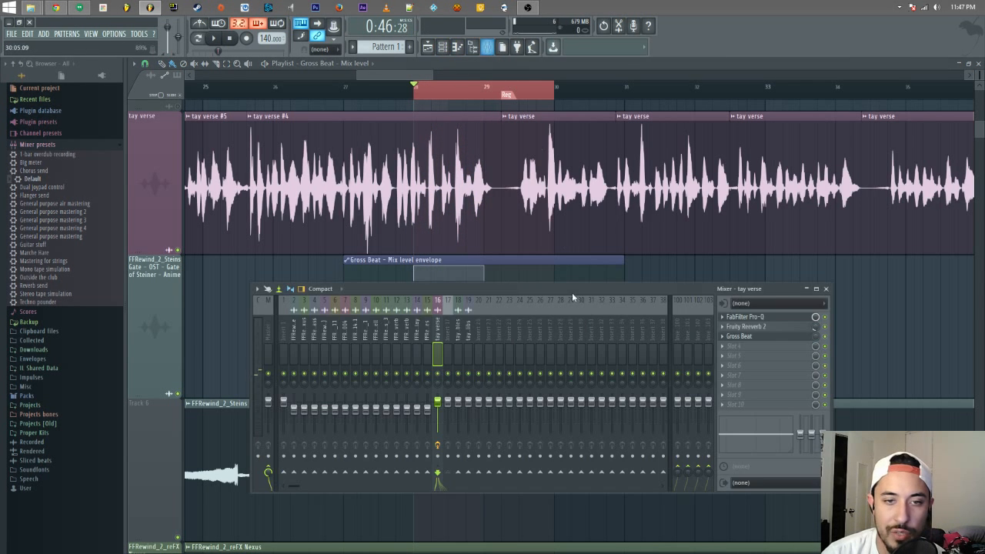
click(740, 336)
right_click(501, 207)
drag(499, 205, 501, 202)
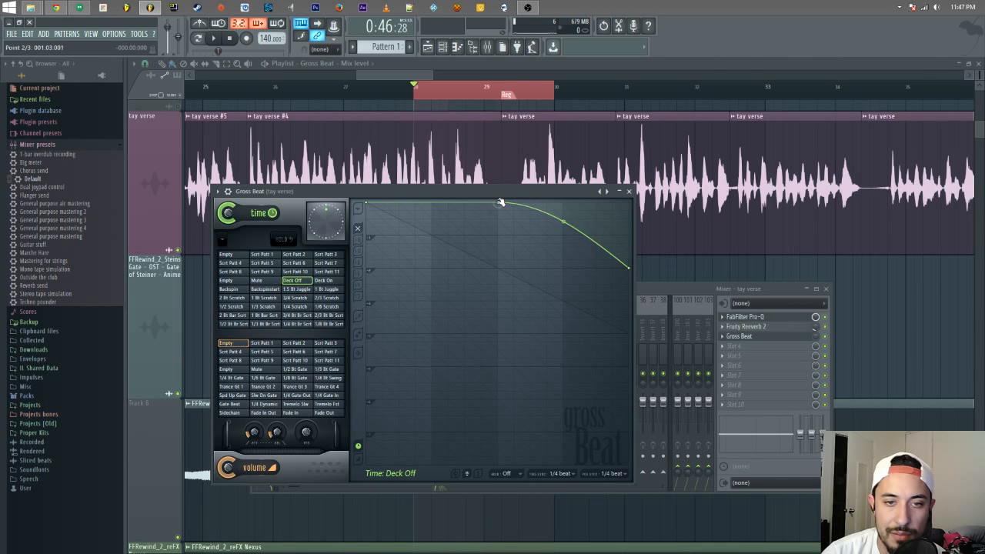
- Play the phrase with the edited Deck Off curve, and cue the playlist at bar 27
key(space)
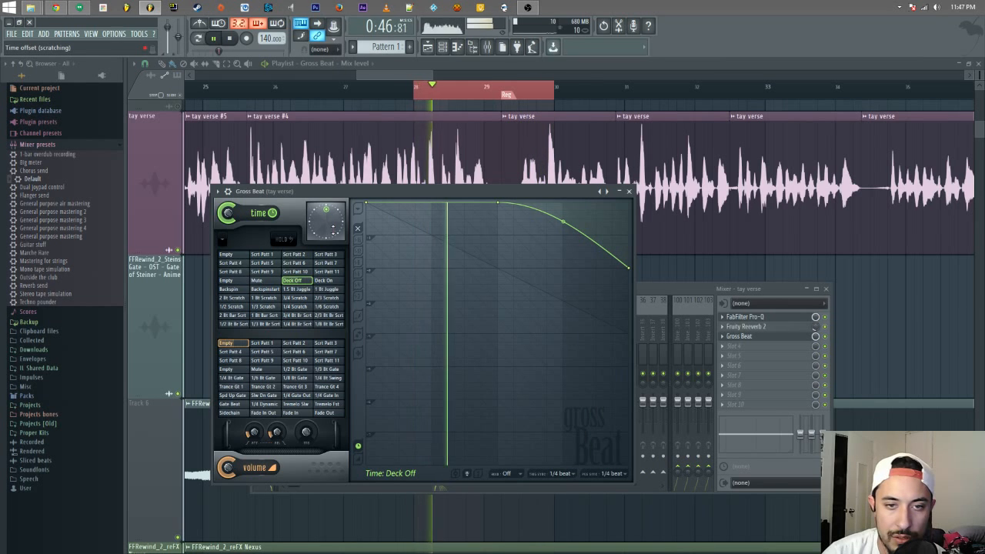
click(350, 112)
click(346, 92)
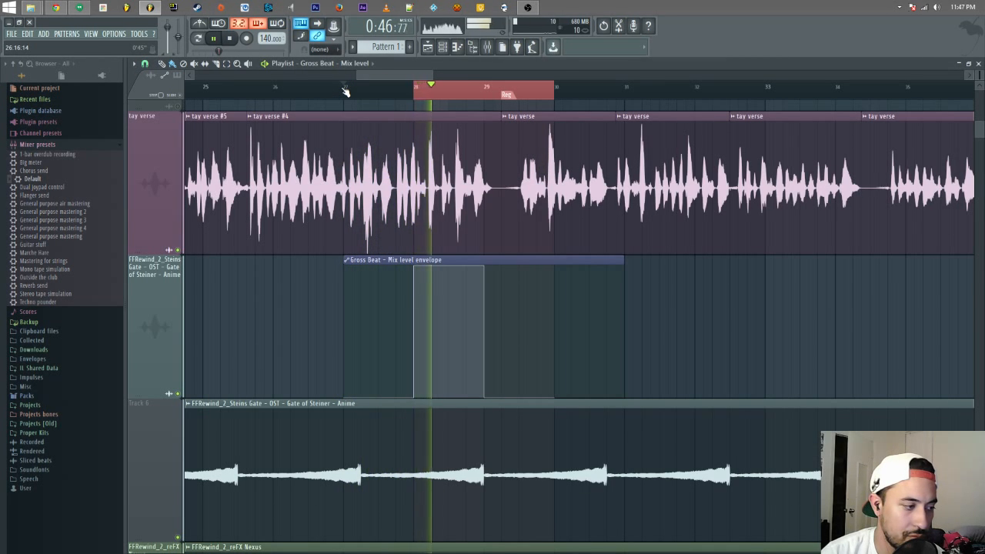
key(space)
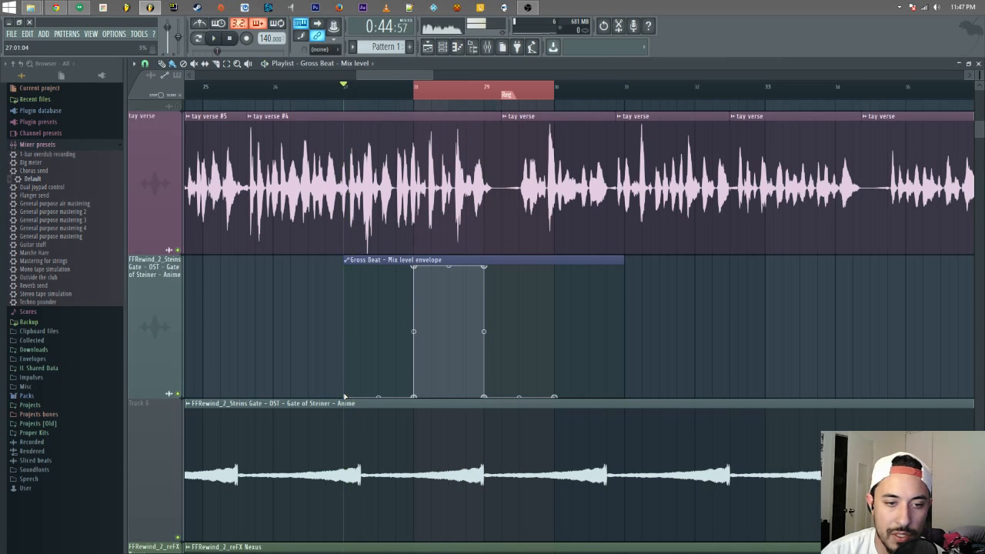
- Raise the mix level to 100% from bar 27 through bar 28, and play from bar 27 while watching the mixer
drag(344, 398, 344, 265)
drag(415, 399, 414, 265)
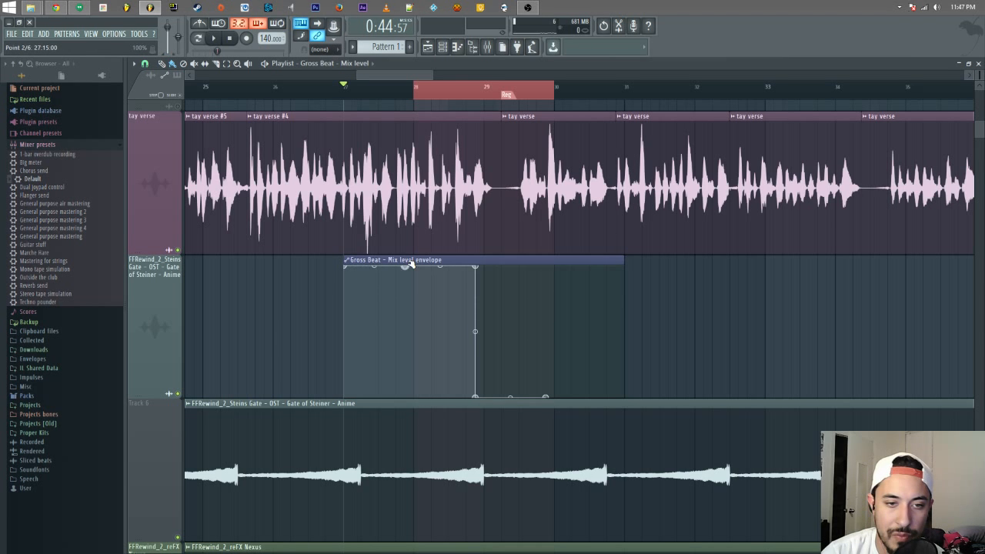
key(space)
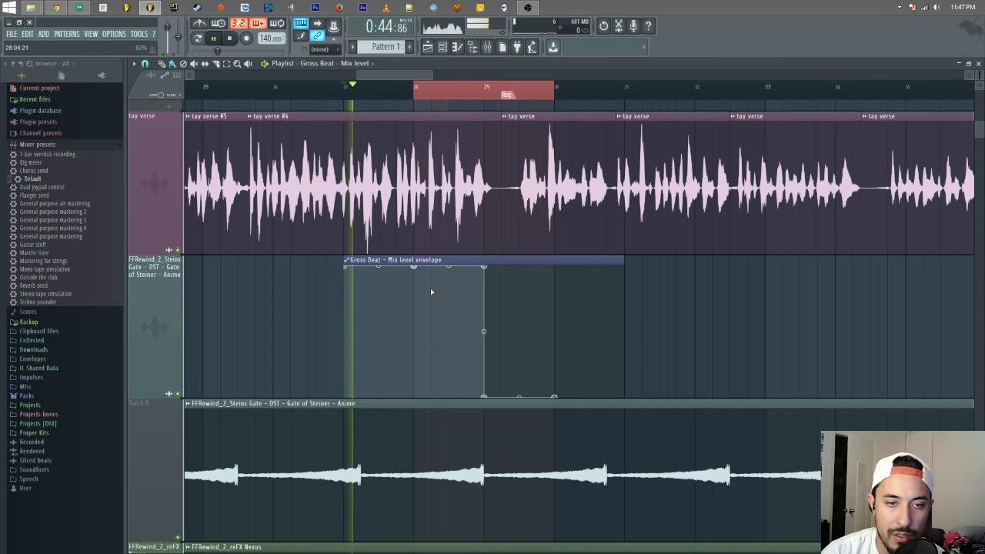
click(488, 47)
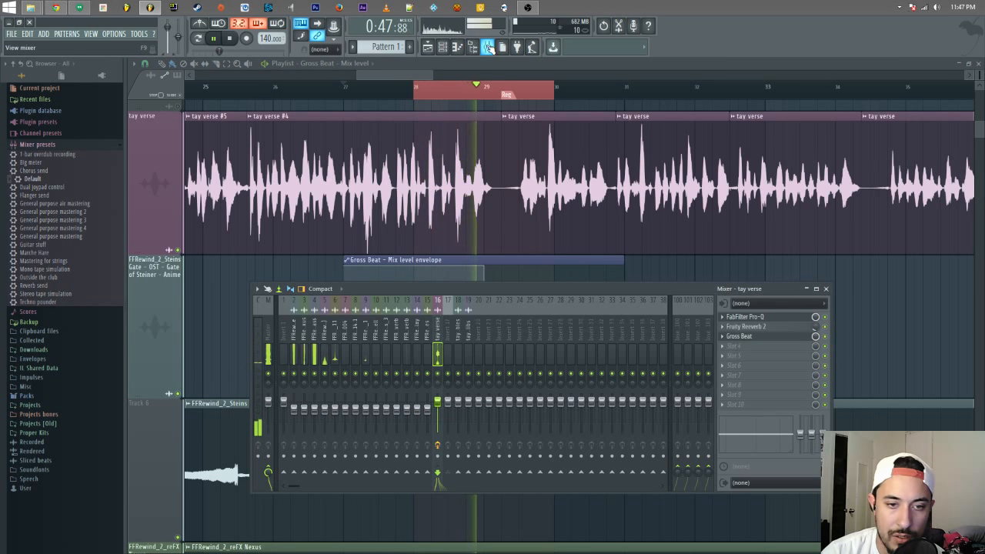
key(space)
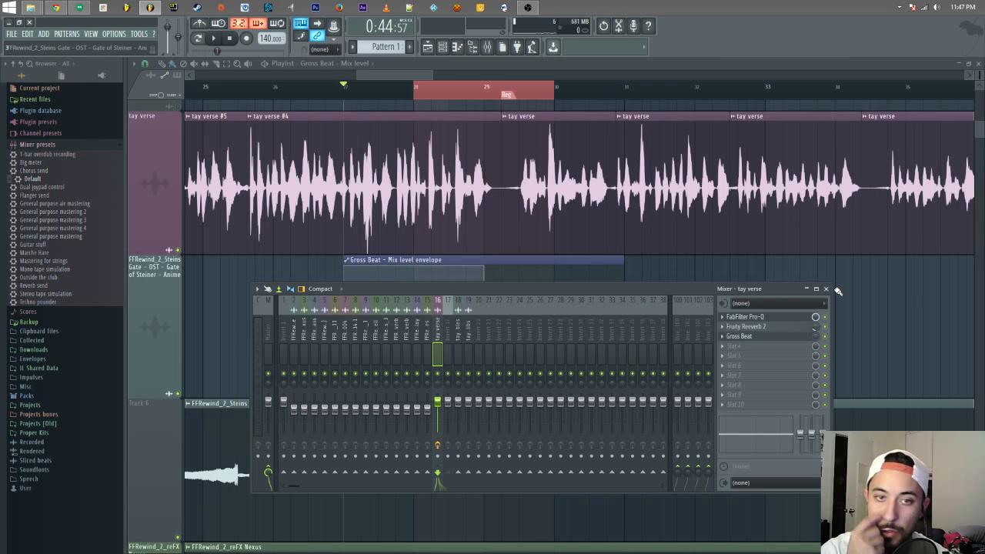
click(825, 289)
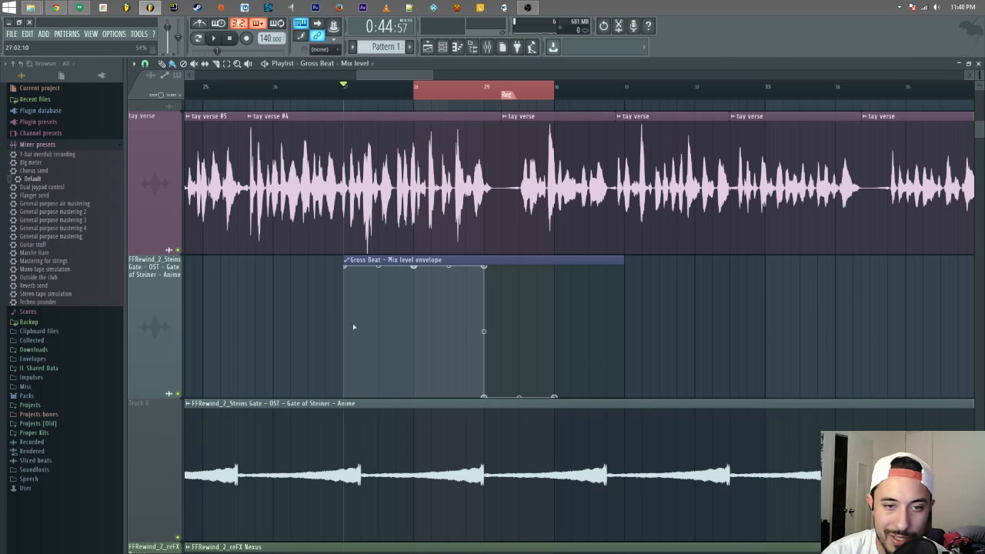
- Delete the Gross Beat mix level clip and remove Gross Beat from the tay verse mixer track
click(487, 47)
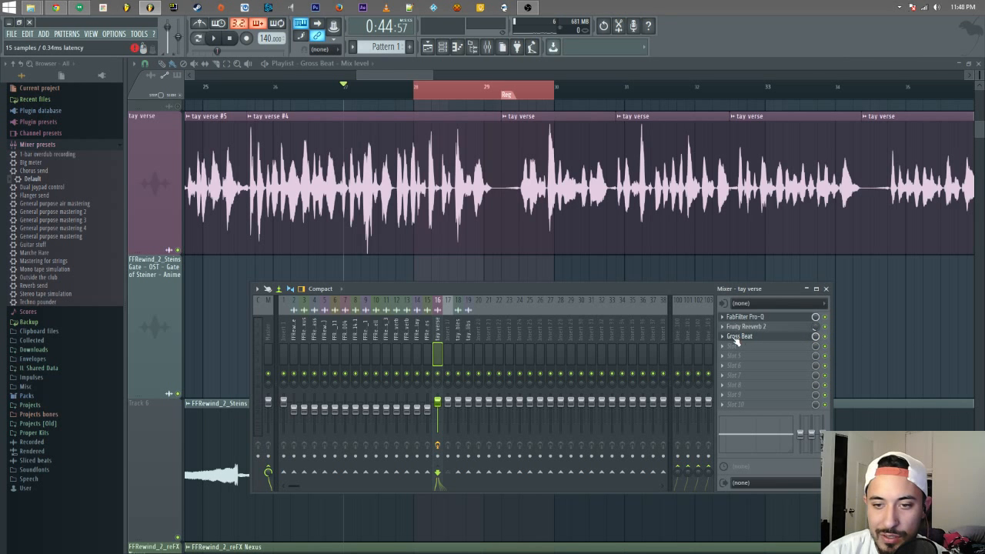
click(723, 337)
mouse_move(770, 346)
click(841, 76)
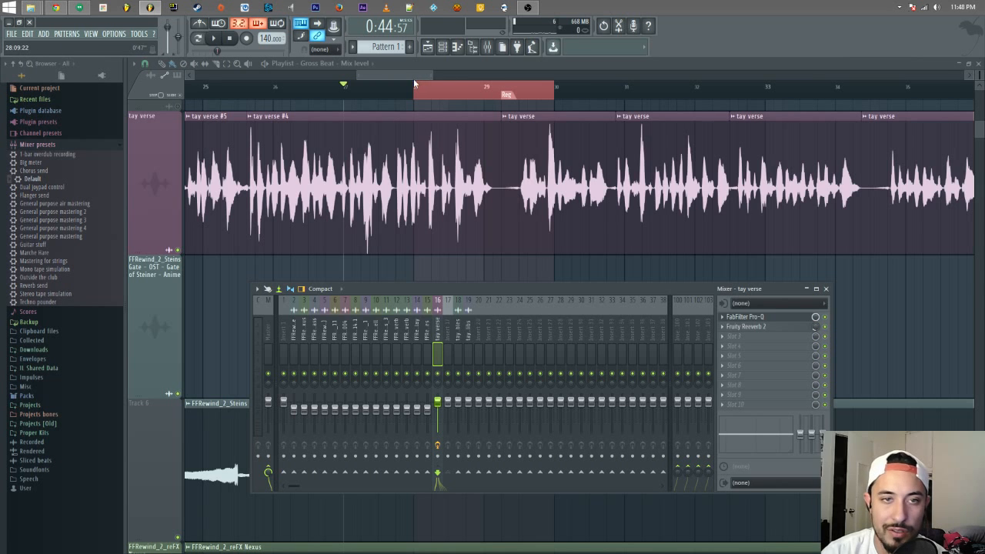
- Play the unprocessed tay verse phrase from bar 28 in a close-up of the waveform
drag(414, 79, 417, 74)
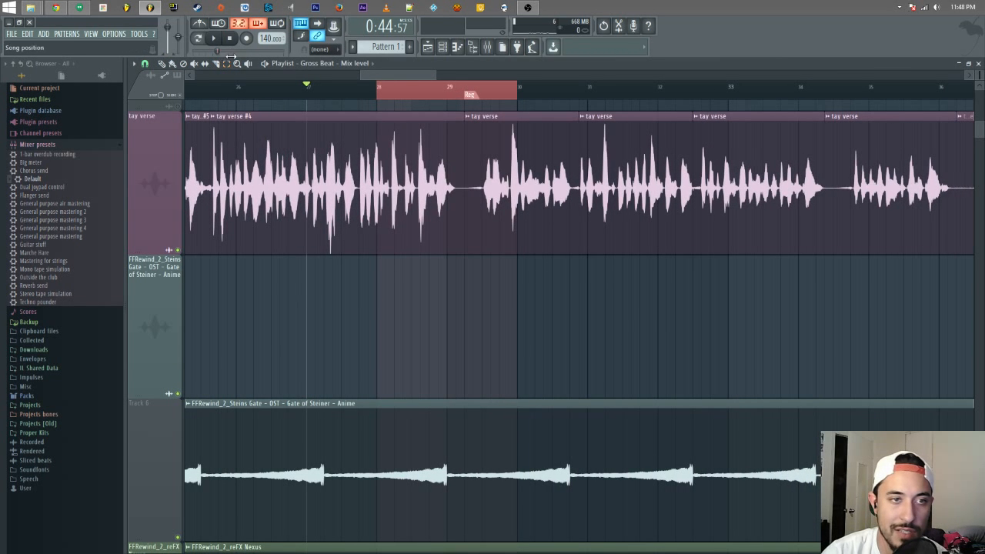
drag(312, 216, 555, 216)
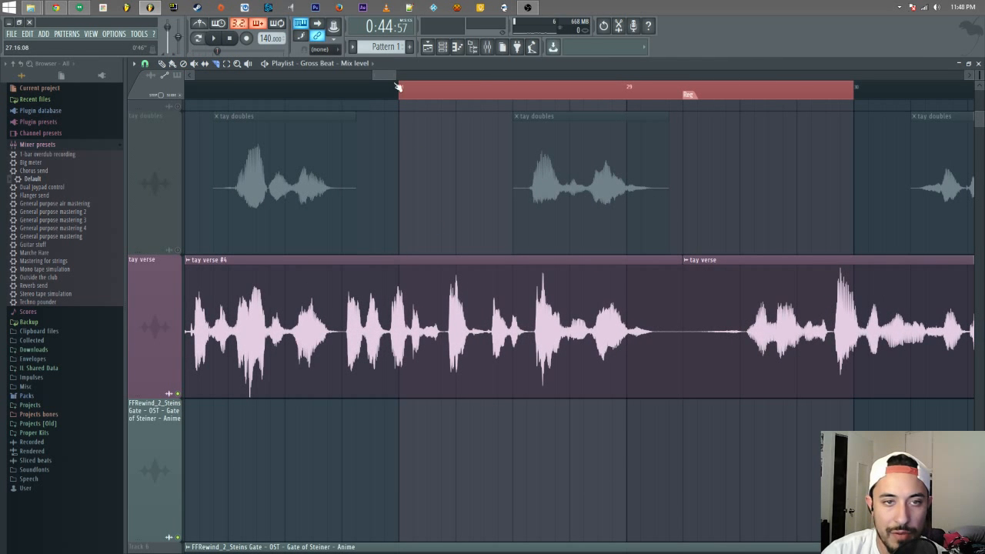
key(space)
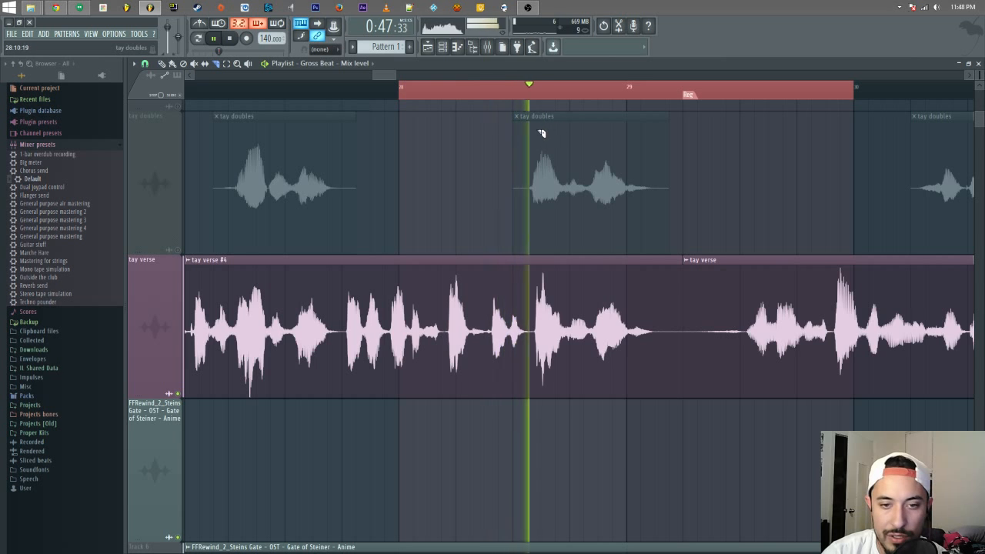
- Play the phrase in the second half of bar 28, and slice the tay verse clip right at its start
click(513, 91)
key(space)
key(space)
click(514, 310)
click(164, 65)
- Make the sliced phrase a unique sample, saved as tay verse - Part_1.wav in the tay stems folder
click(518, 261)
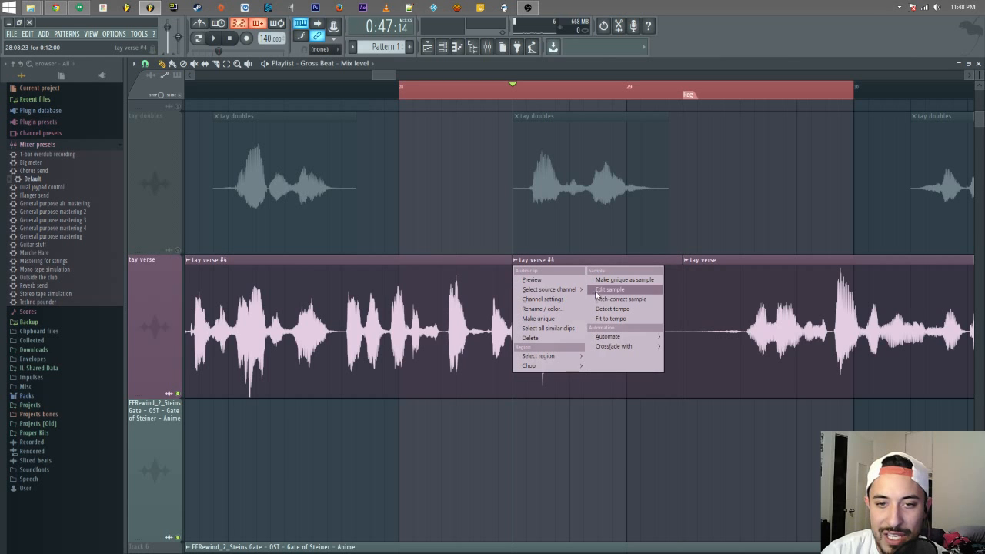
click(632, 280)
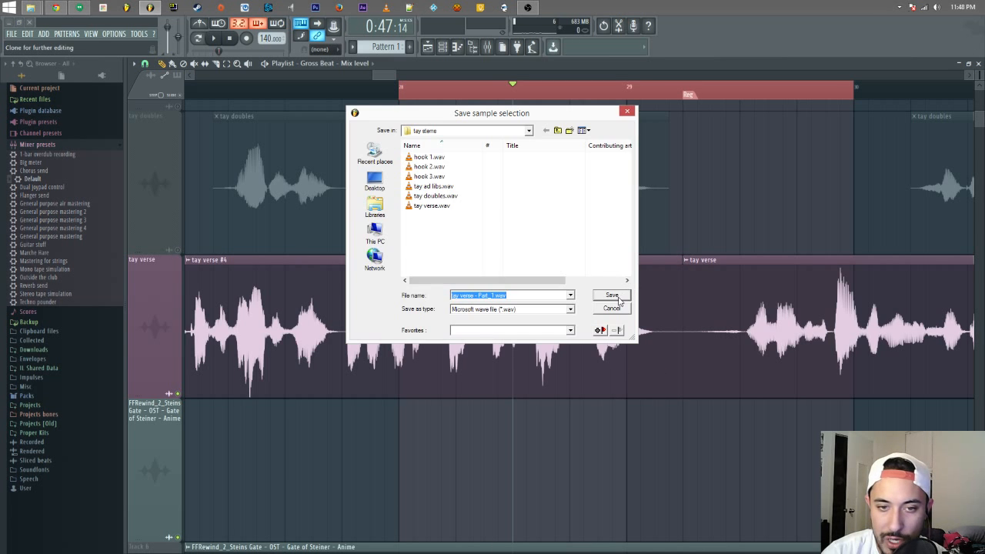
click(618, 295)
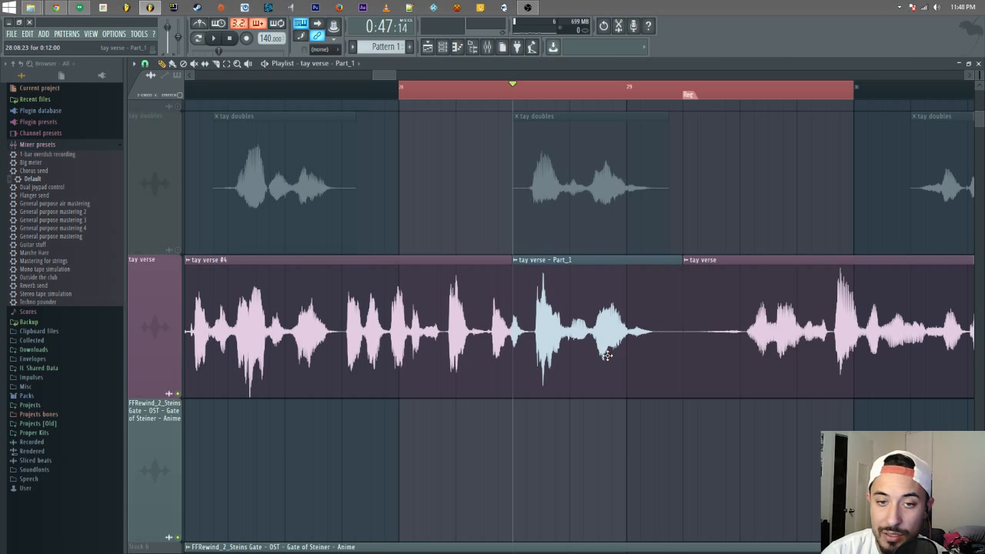
key(space)
- Set the pitch range of tay verse - Part_1 to 4 semitones, and create an automation clip for its channel pitch
double_click(578, 310)
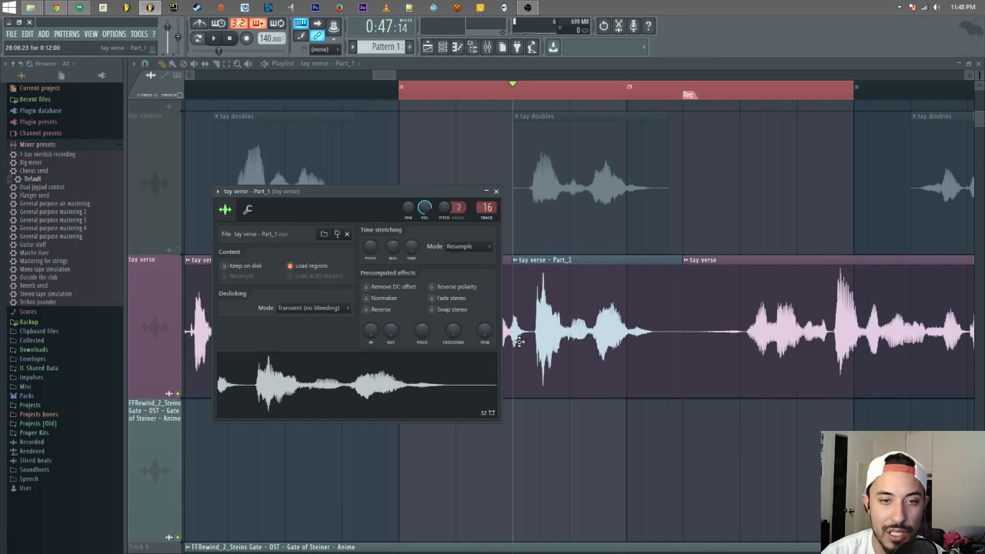
right_click(445, 209)
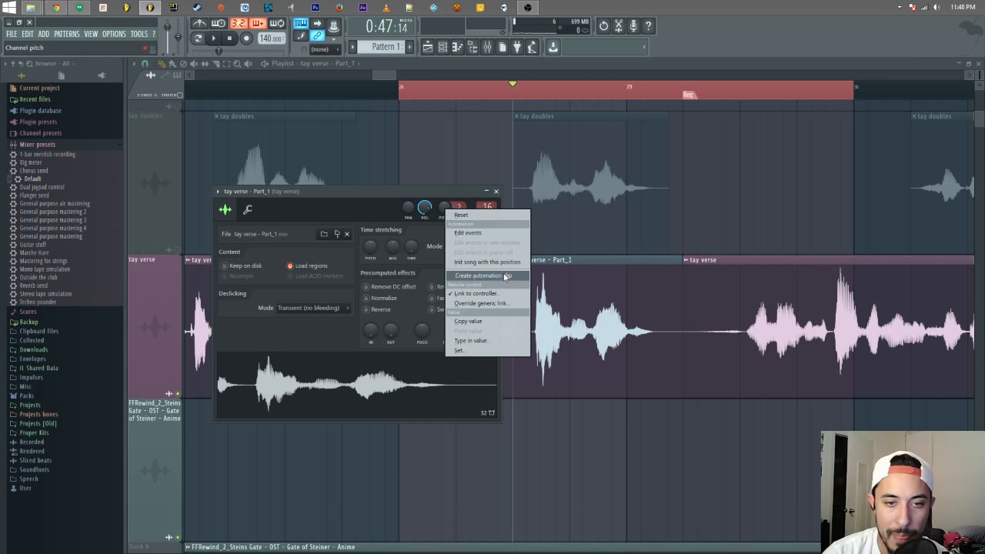
click(392, 204)
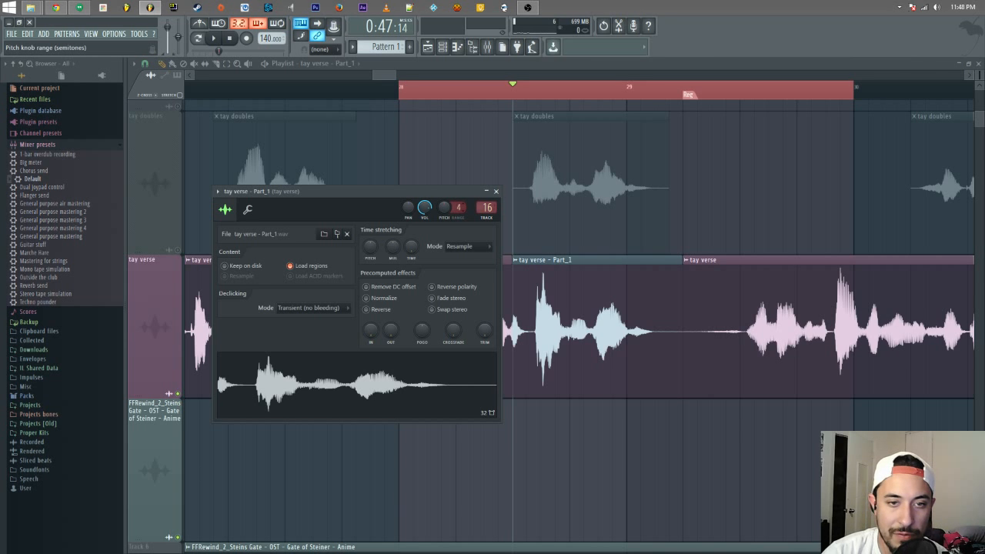
right_click(446, 213)
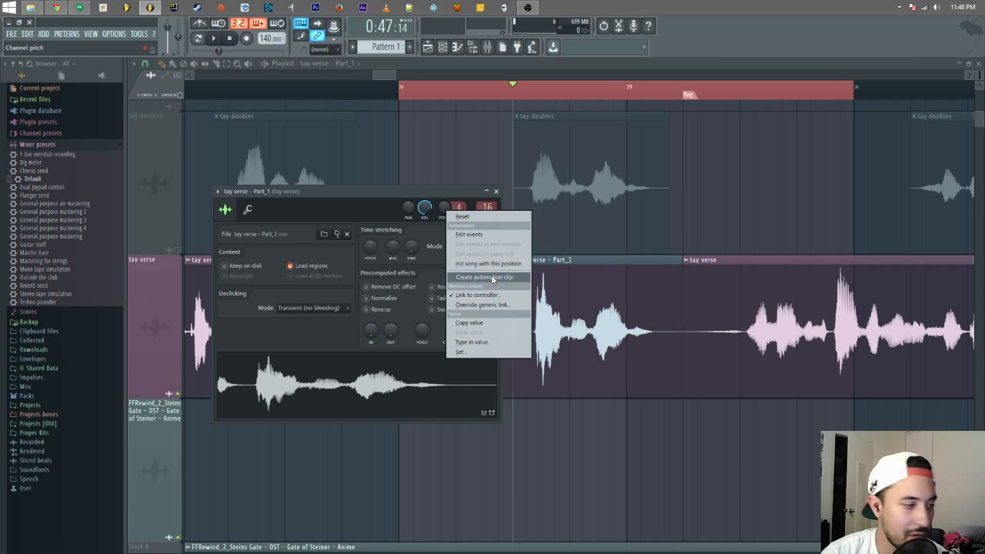
click(493, 278)
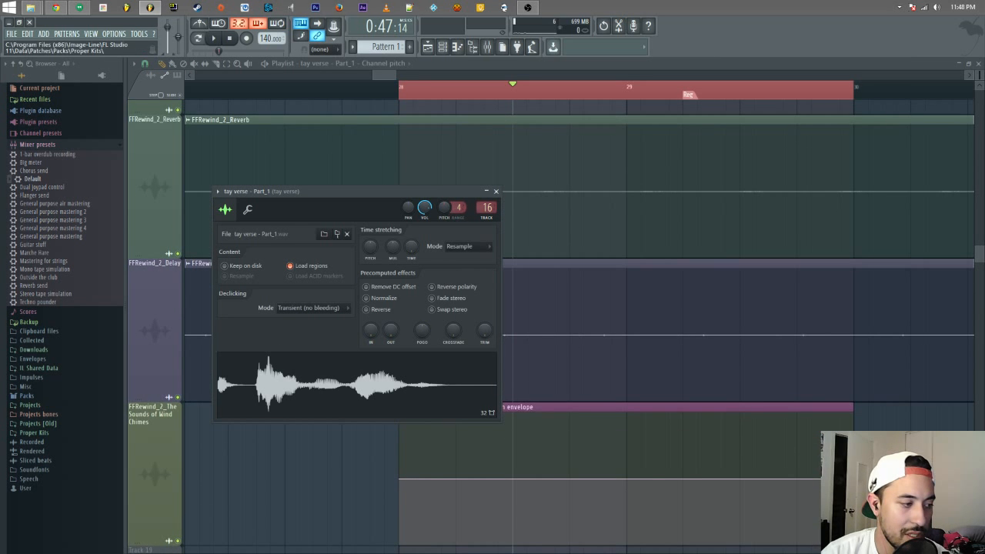
- Move the channel pitch envelope clip up to the track directly beneath tay verse, keeping it at bar 28
click(394, 74)
scroll(706, 200, down, 5)
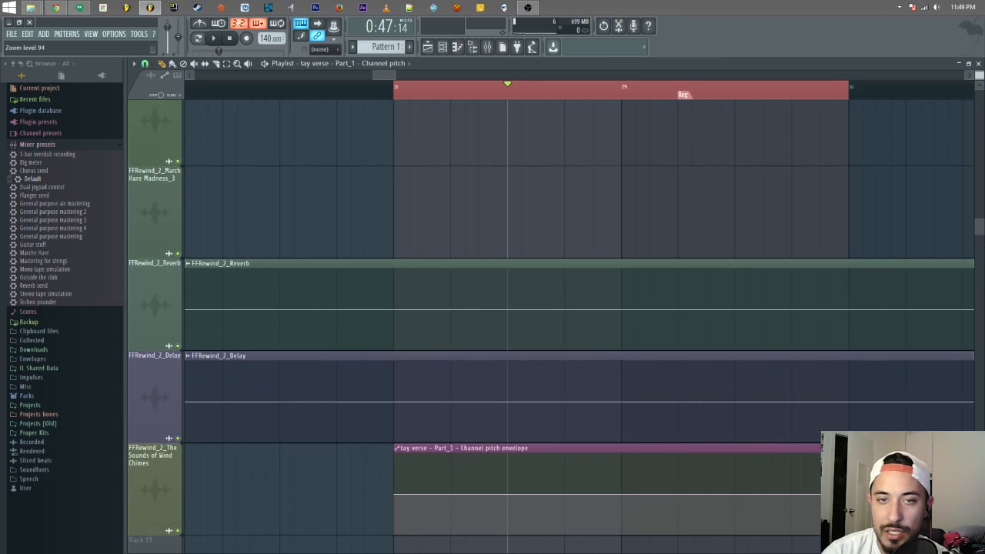
drag(979, 75, 979, 48)
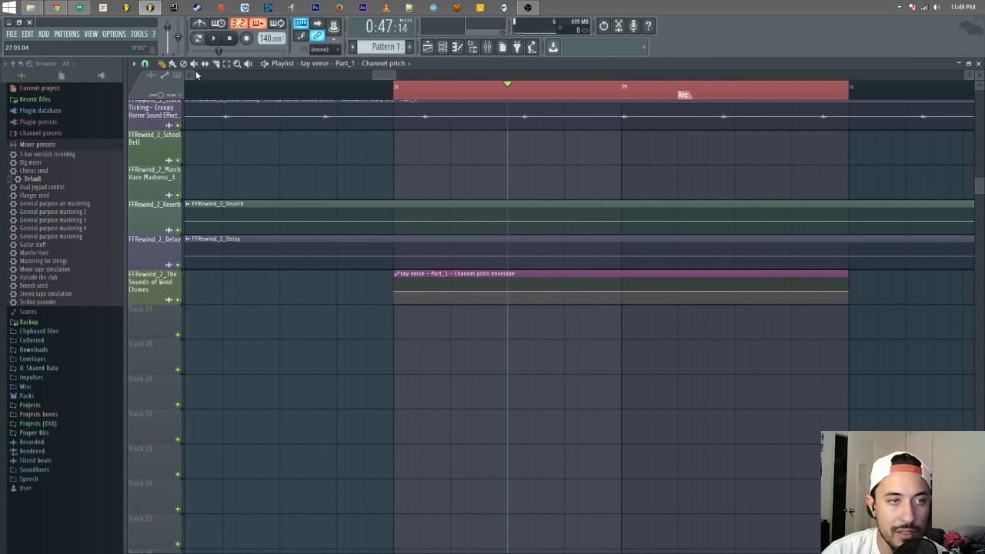
click(395, 85)
scroll(424, 121, up, 5)
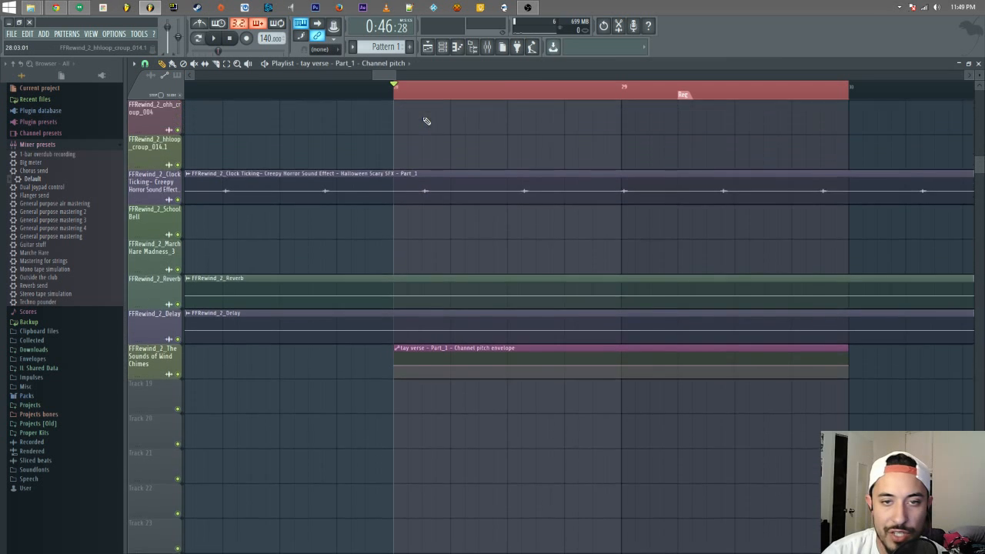
scroll(408, 436, down, 2)
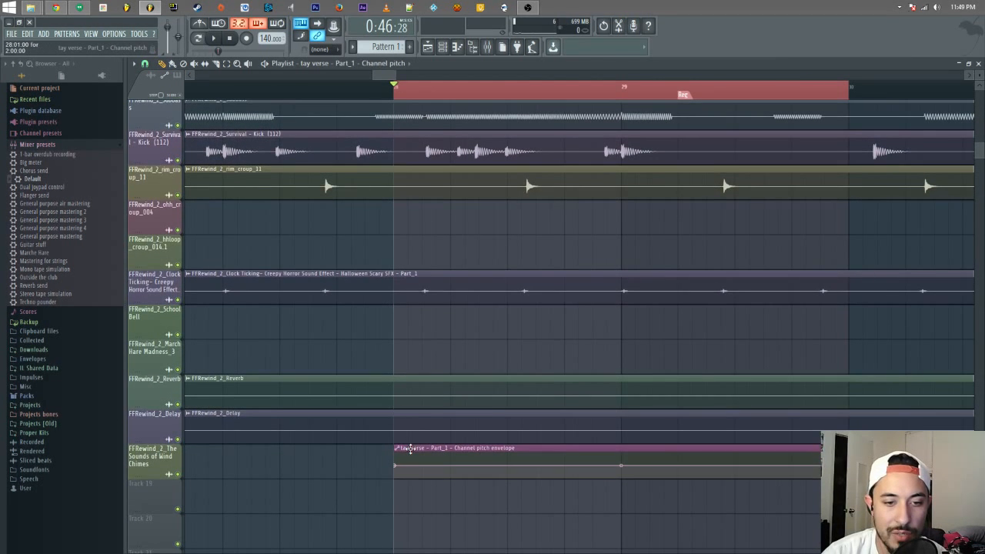
scroll(408, 435, up, 5)
drag(417, 101, 407, 244)
- Play briefly from bar 28, and examine the mixer and the channel pitch automation's settings in the channel rack
key(space)
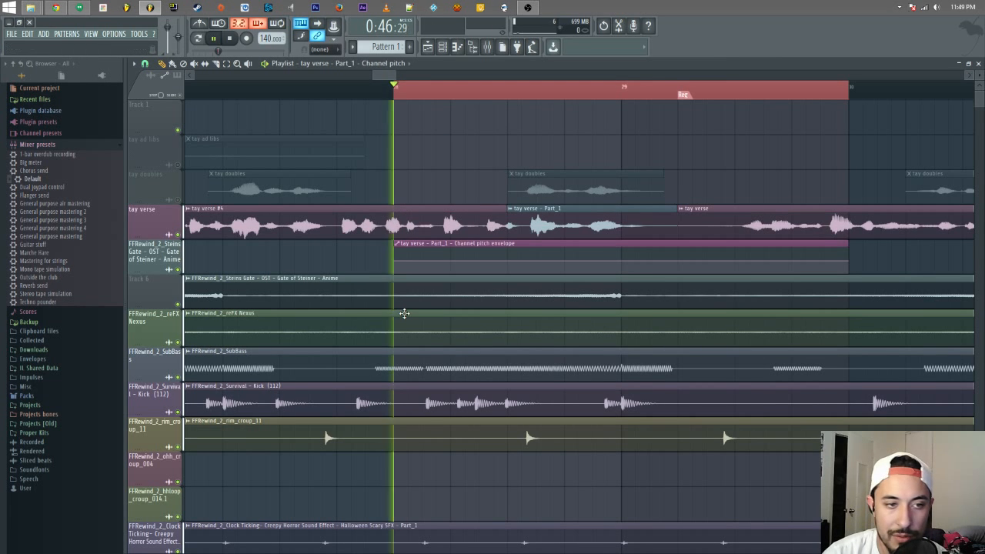
key(space)
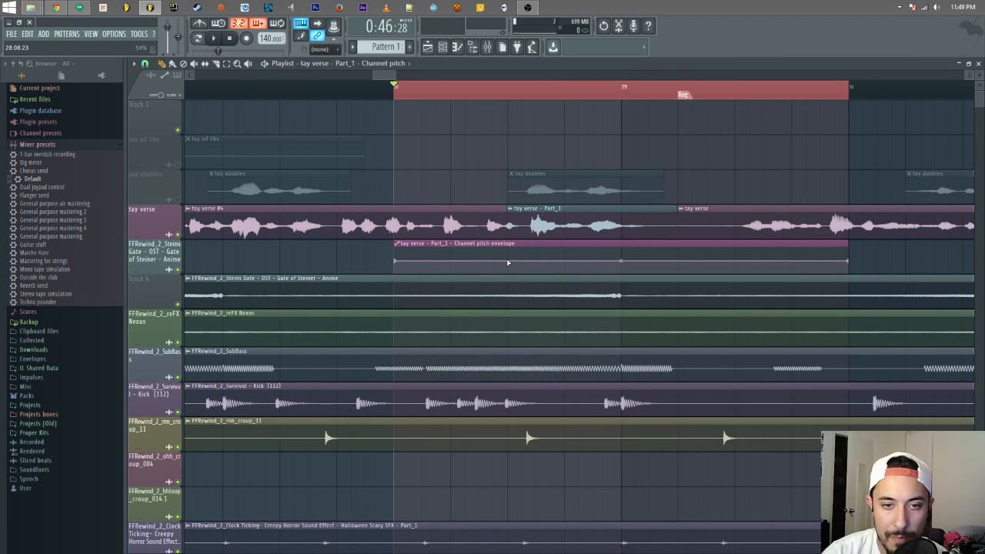
click(487, 47)
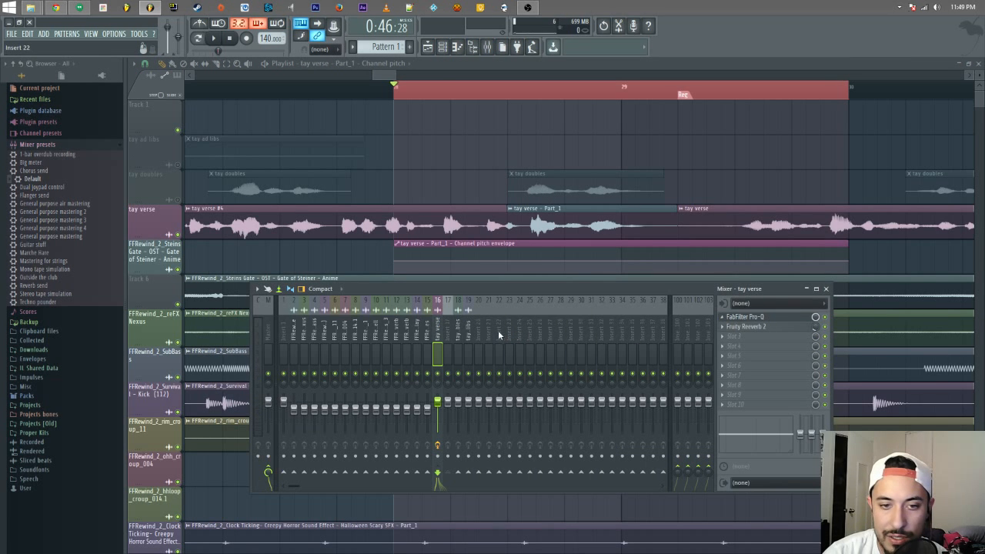
click(444, 48)
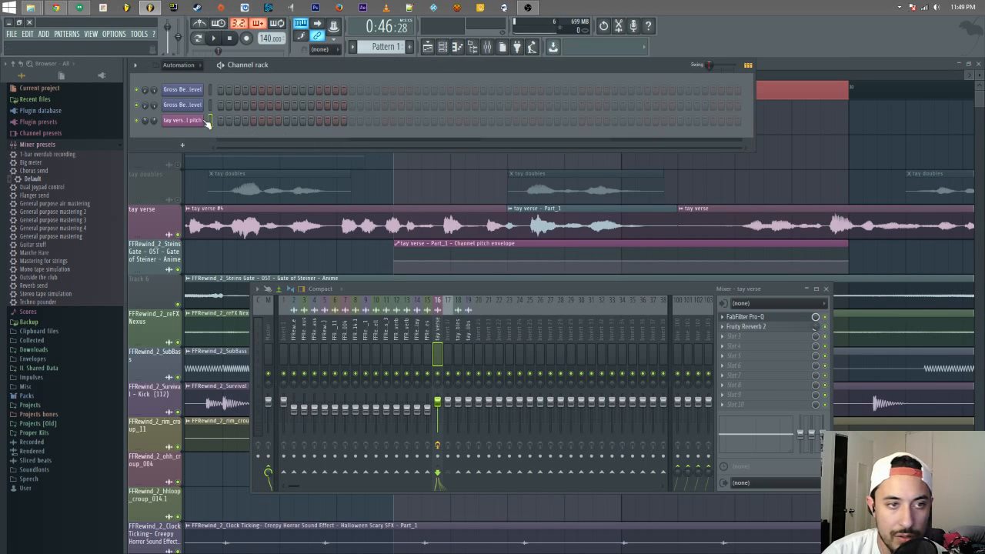
click(202, 122)
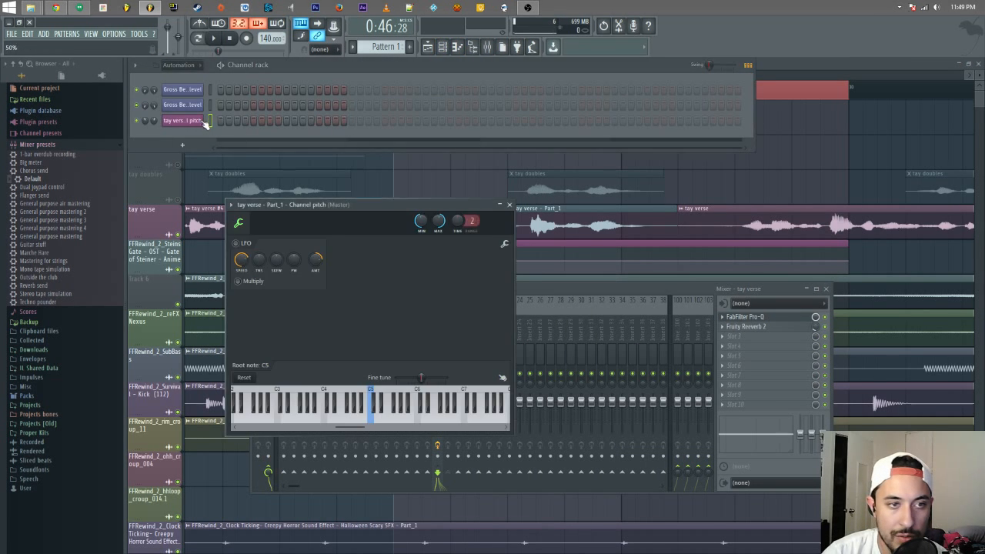
- Adjust the channel pitch of tay verse - Part_1, copy its value, and play briefly from bar 28
double_click(566, 208)
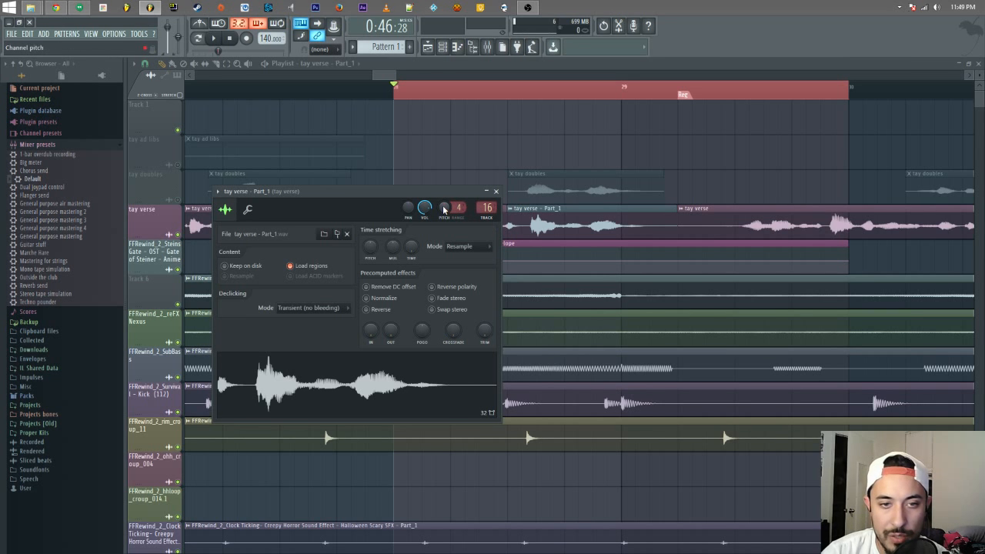
mouse_move(444, 209)
mouse_down()
mouse_move(444, 238)
mouse_move(444, 177)
mouse_move(444, 239)
mouse_move(444, 177)
mouse_move(444, 201)
mouse_up()
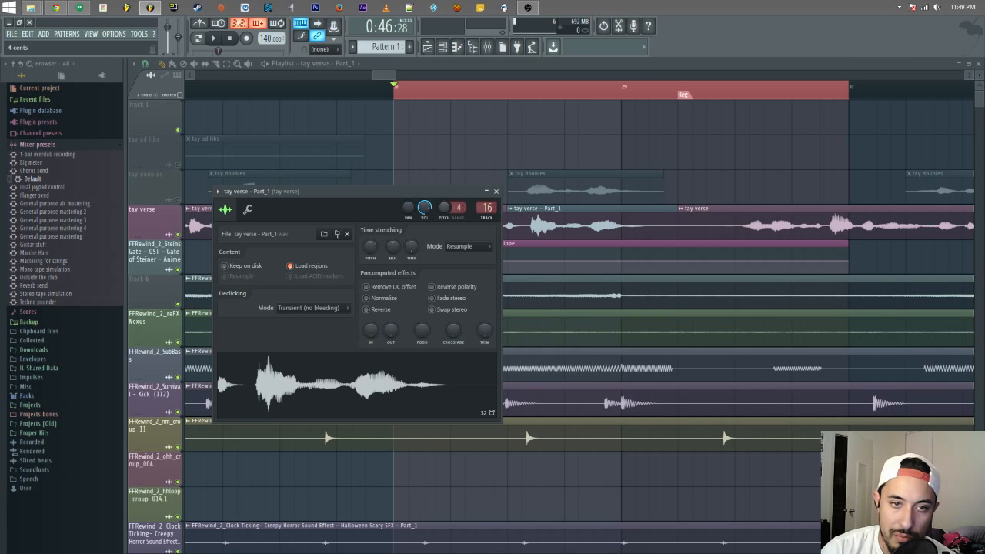
right_click(444, 208)
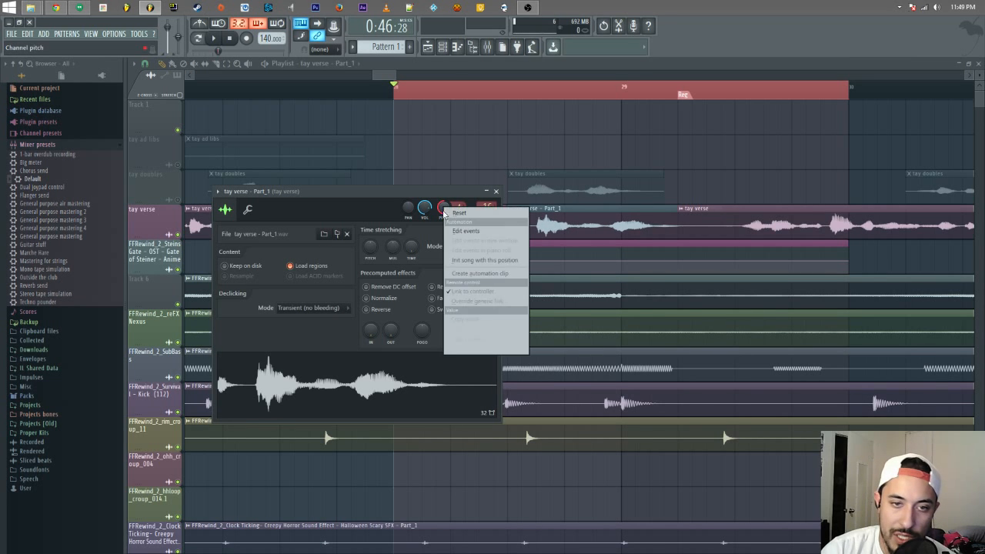
click(474, 319)
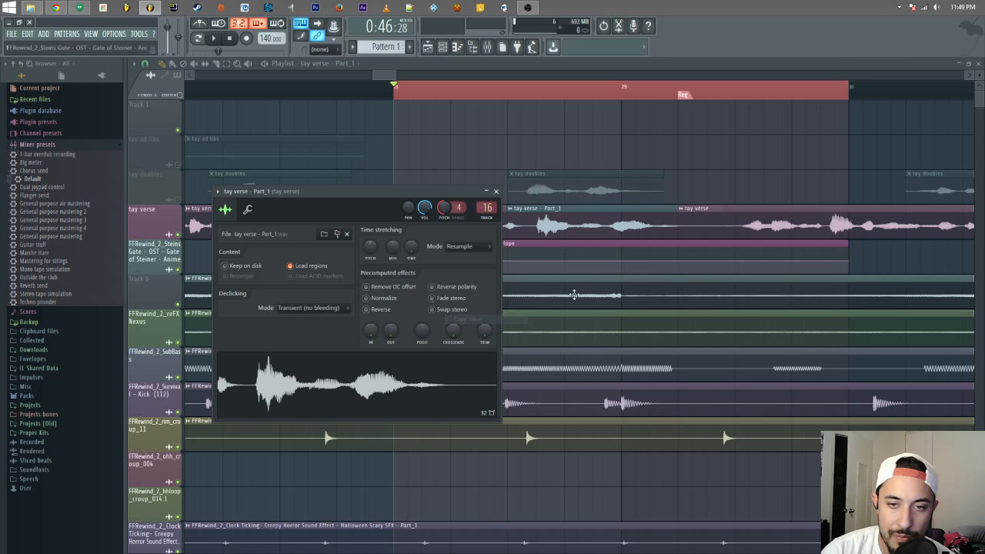
click(401, 83)
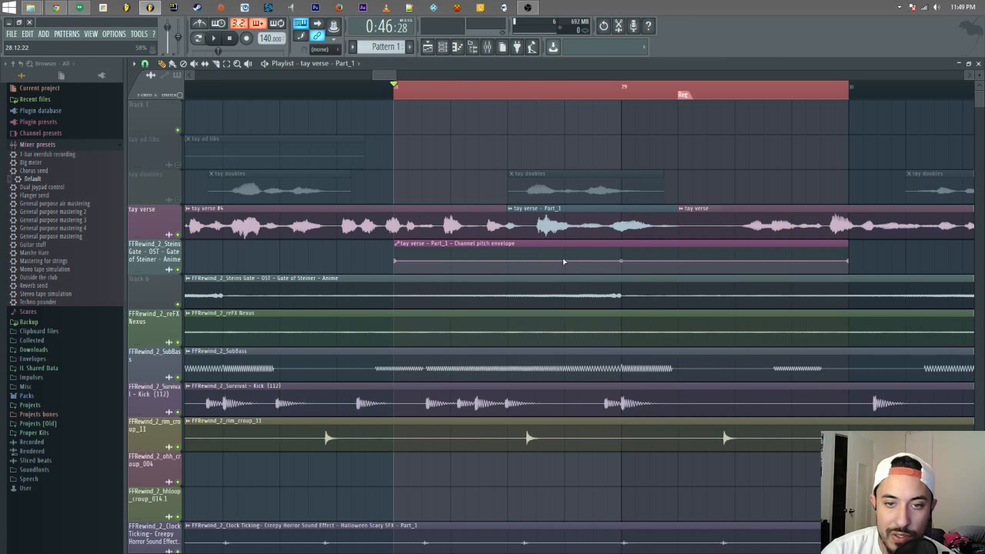
key(space)
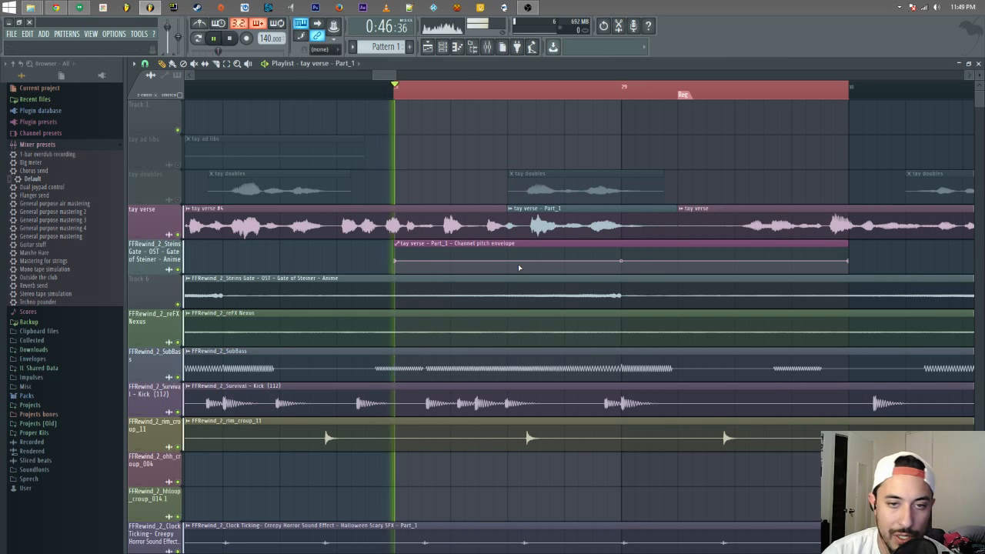
key(space)
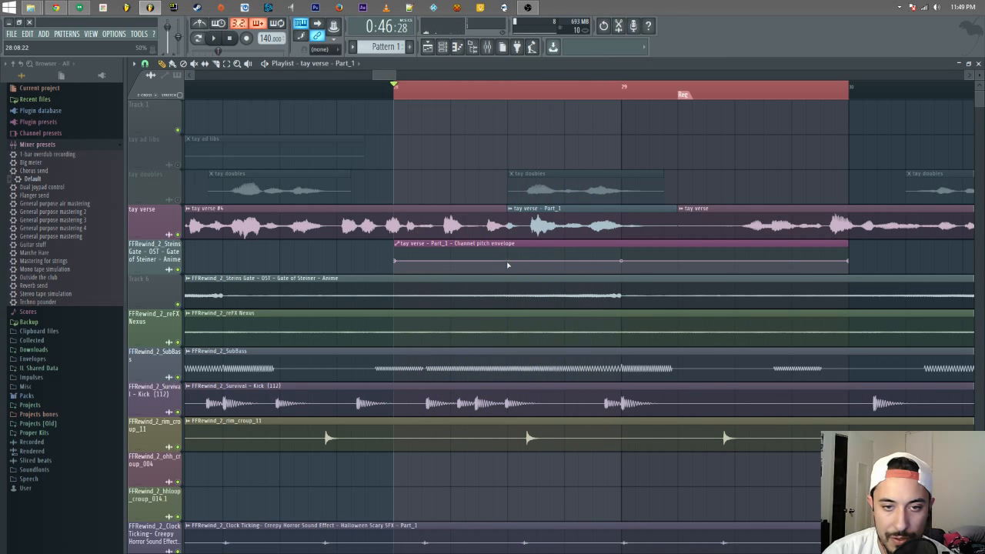
- Add a point to the pitch envelope at 28:09:00, lower it to 0%, and play from bar 28
right_click(508, 262)
right_click(511, 262)
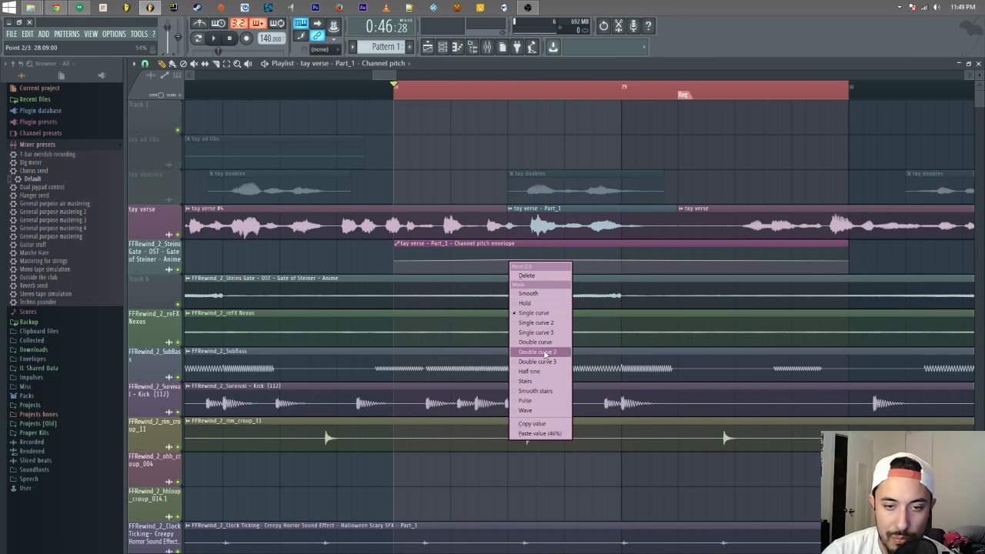
click(539, 431)
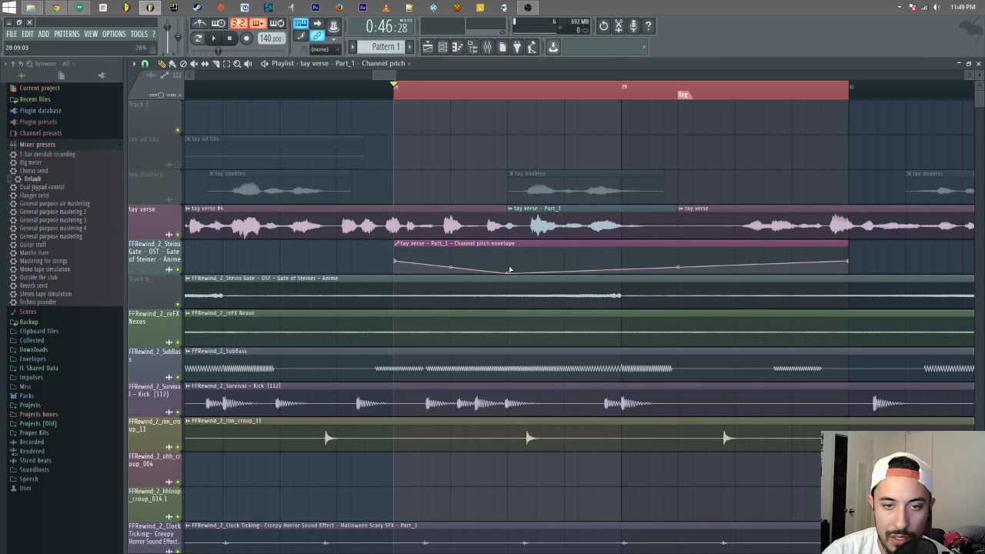
key(space)
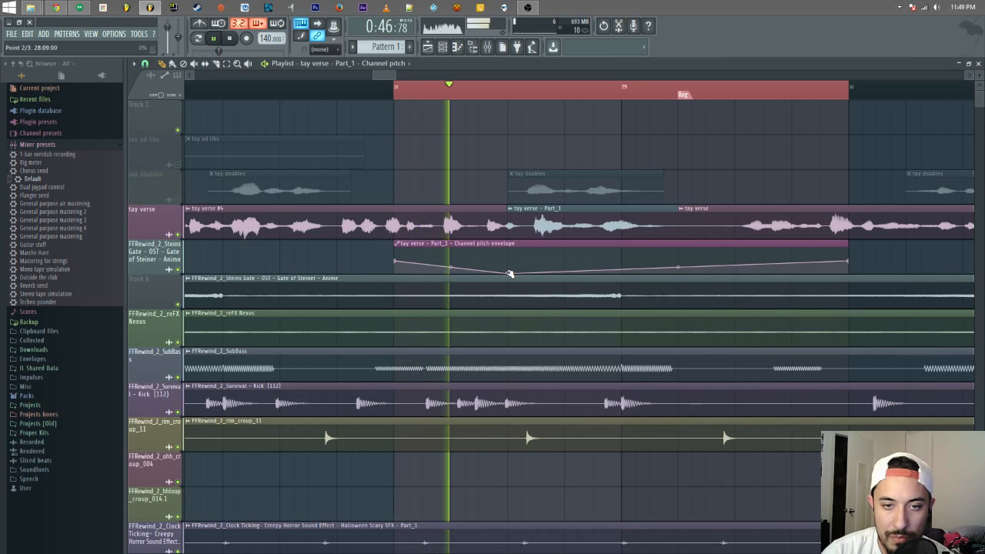
key(space)
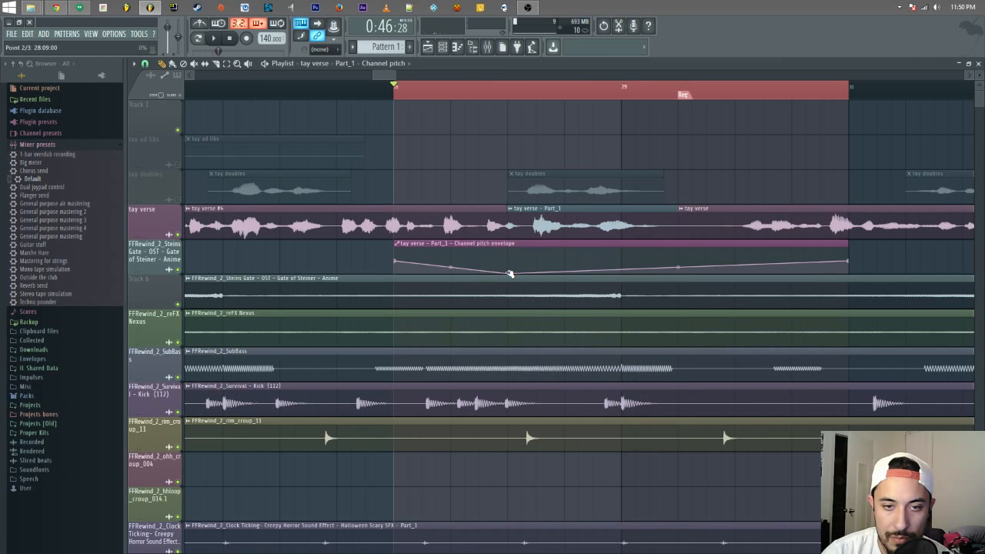
- Lower the pitch envelope's end point to 0%, and play the pitched-down phrase from bar 28
drag(848, 262, 853, 282)
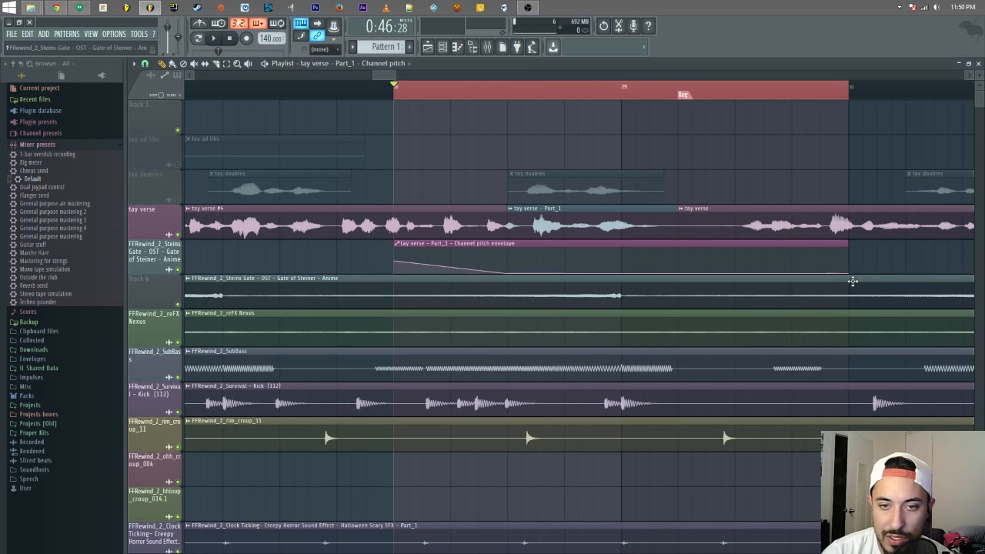
key(space)
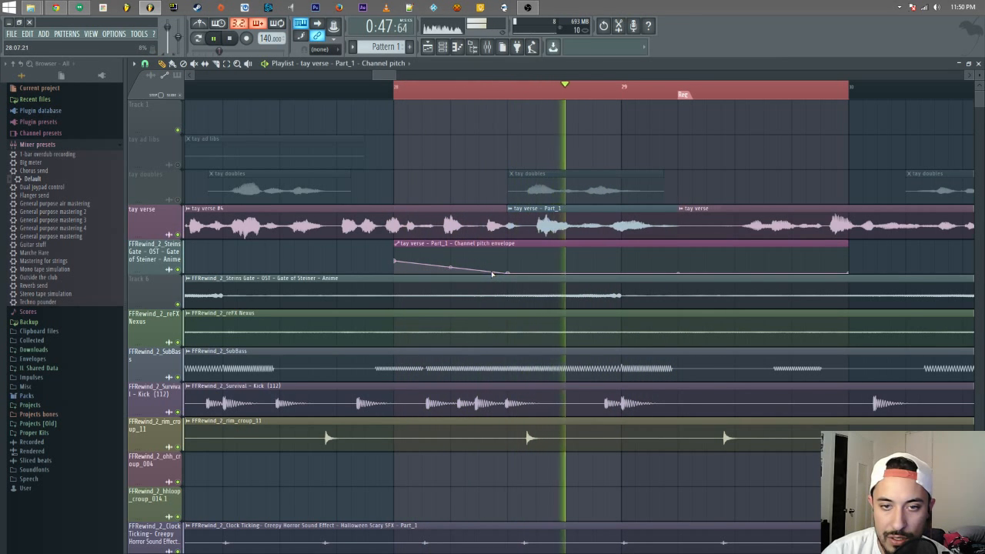
key(space)
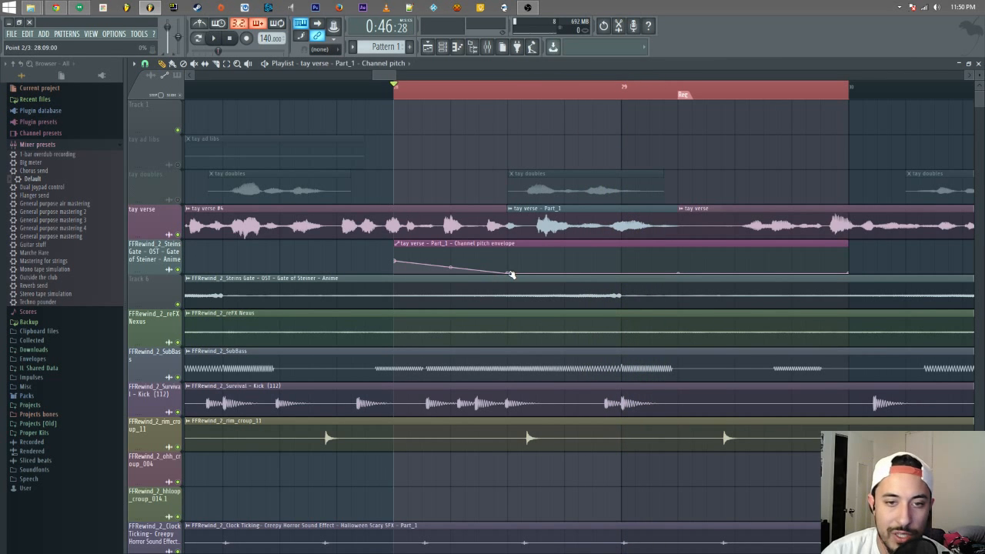
- Add another envelope point and shape the curve to hold 50% until 28:09:00 and fall to 0% at 28:14:00
mouse_move(511, 275)
mouse_down()
mouse_move(497, 275)
mouse_move(509, 264)
mouse_up()
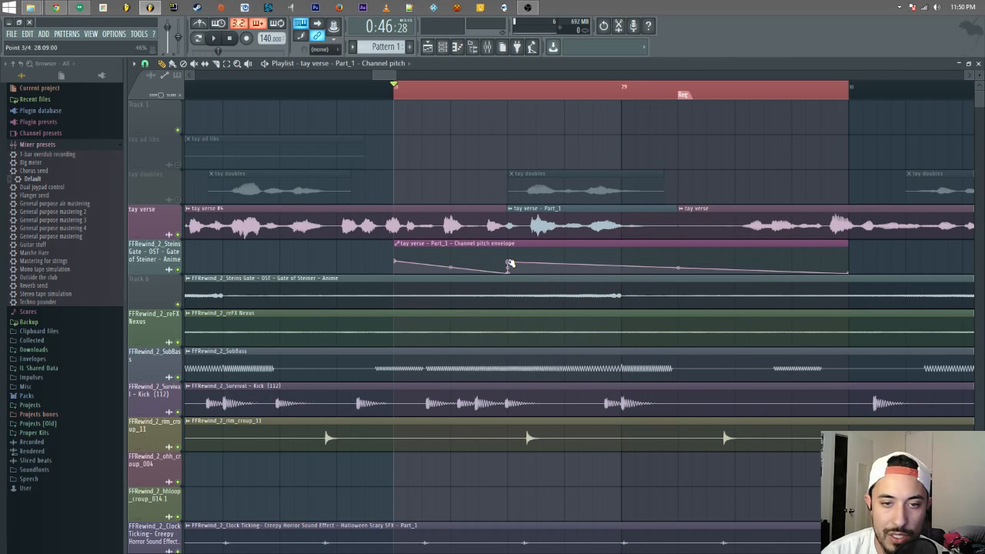
right_click(398, 263)
click(427, 425)
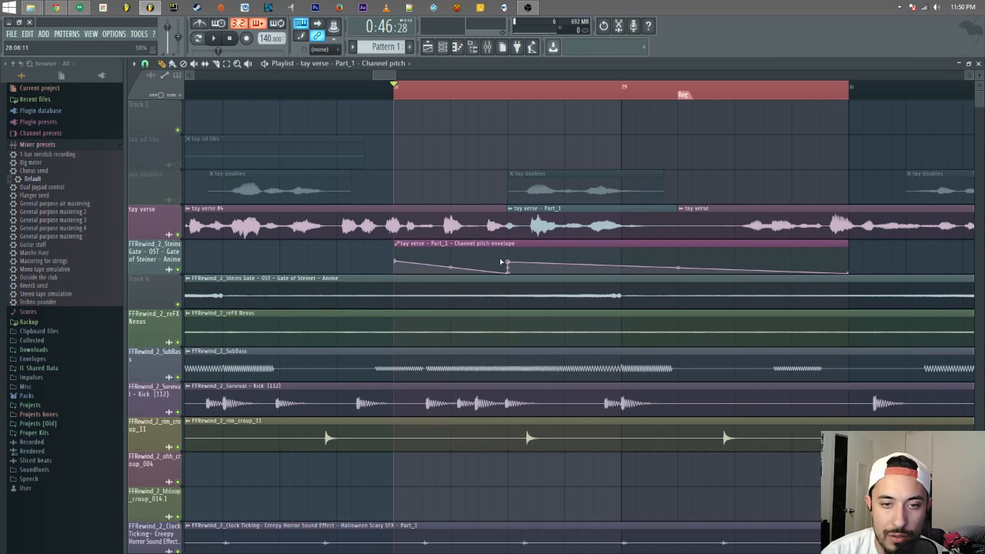
drag(508, 262, 529, 266)
right_click(509, 273)
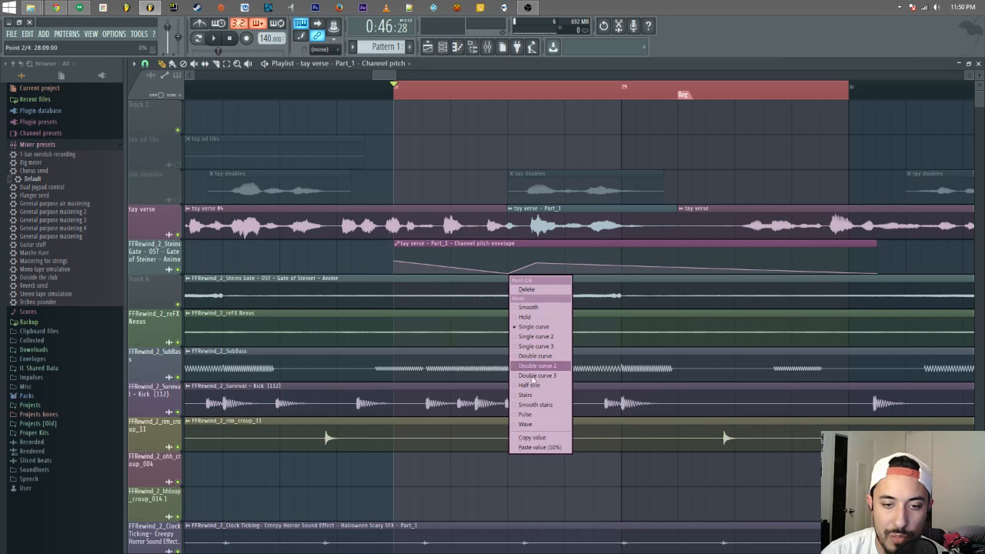
click(539, 441)
drag(538, 263, 584, 302)
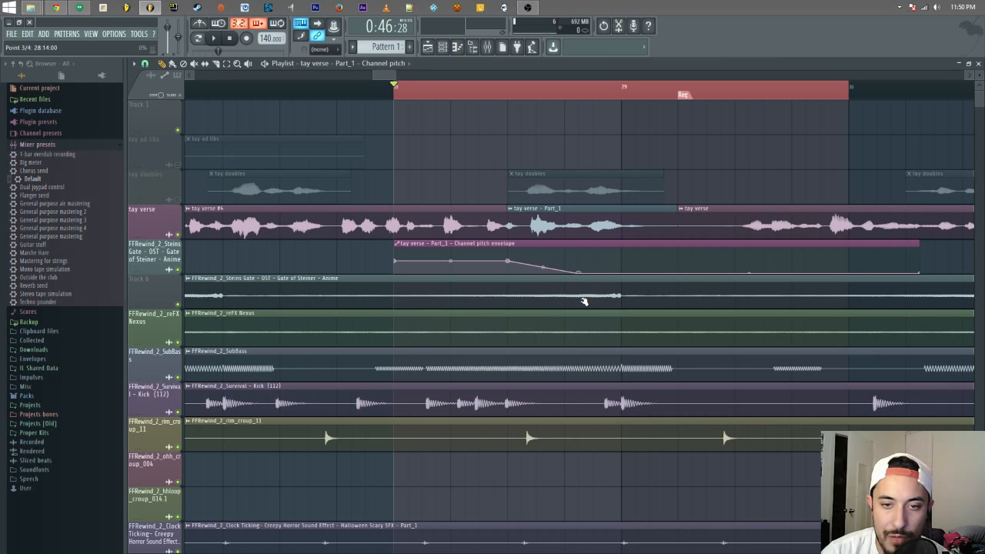
- Add a point to the pitch envelope at 29:05:00, lower it to 0%, and play from bar 28
click(679, 268)
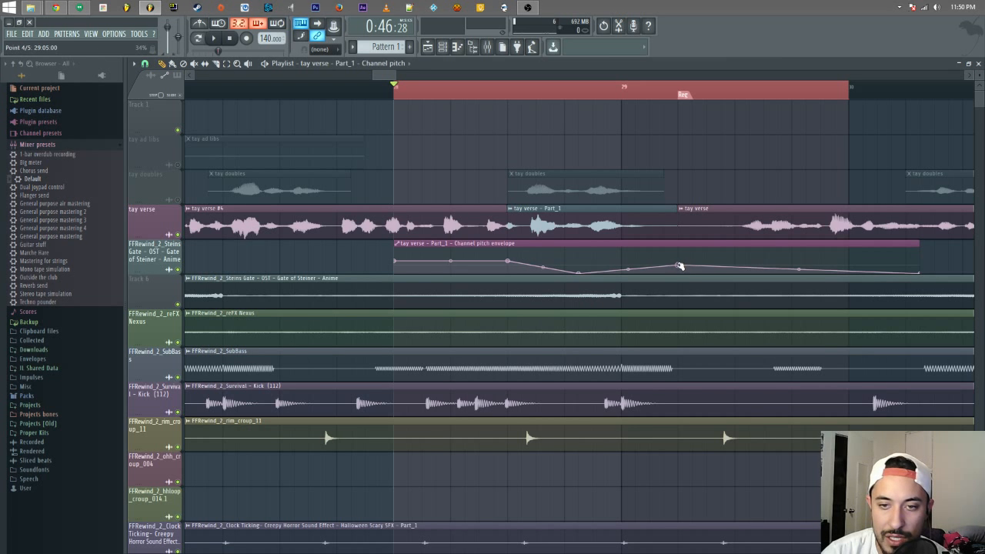
key(space)
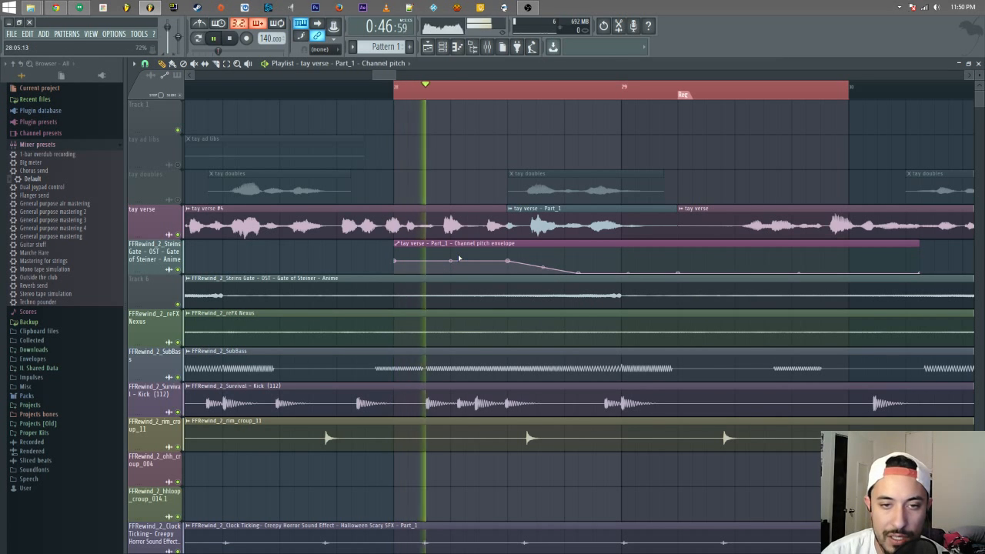
key(space)
- Check the mixer and the channel settings of tay verse - Part_1, and play the phrase from bar 28
click(487, 47)
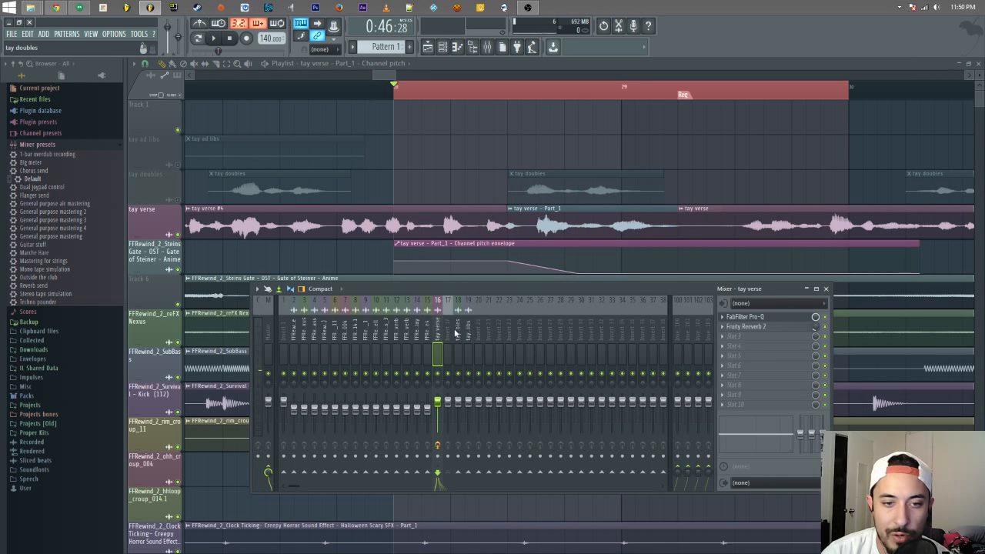
click(443, 46)
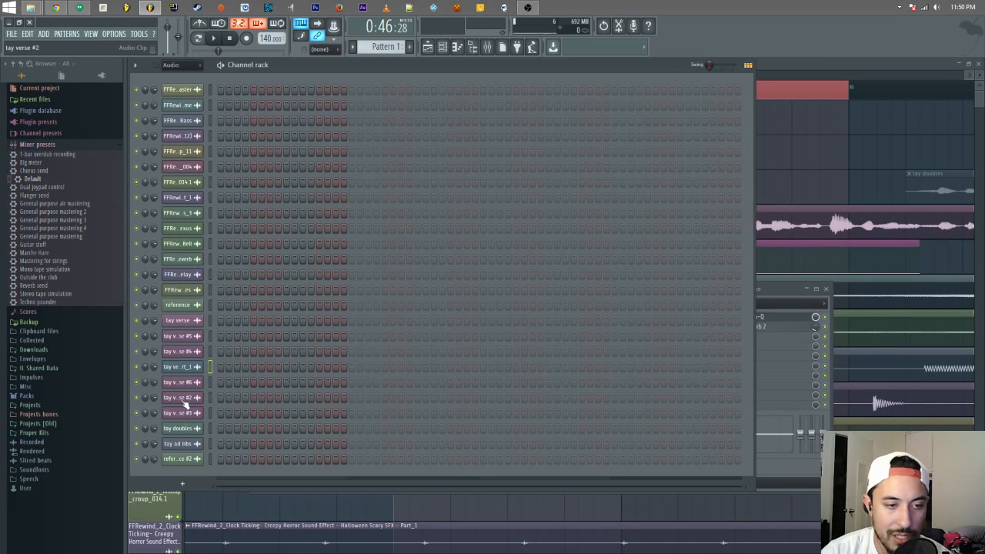
click(181, 368)
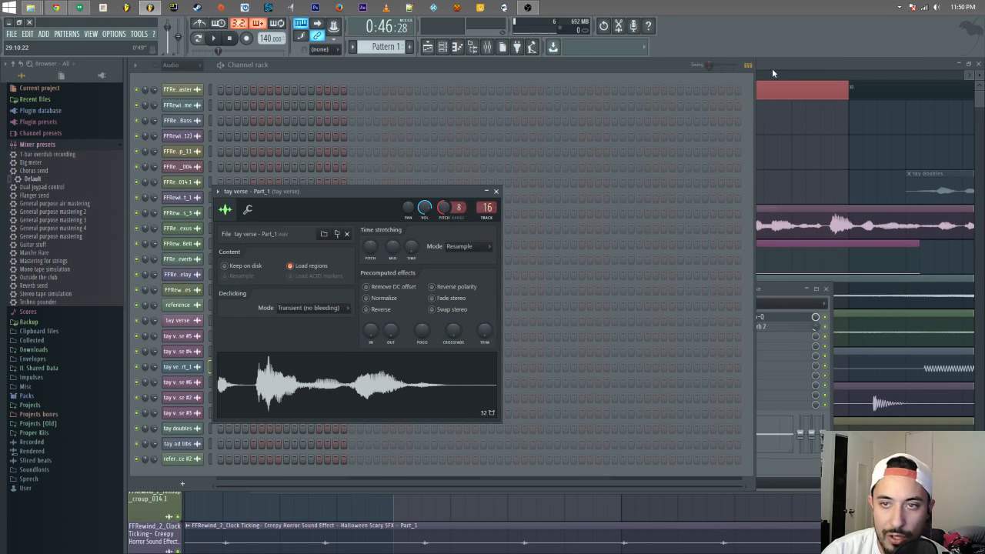
click(772, 75)
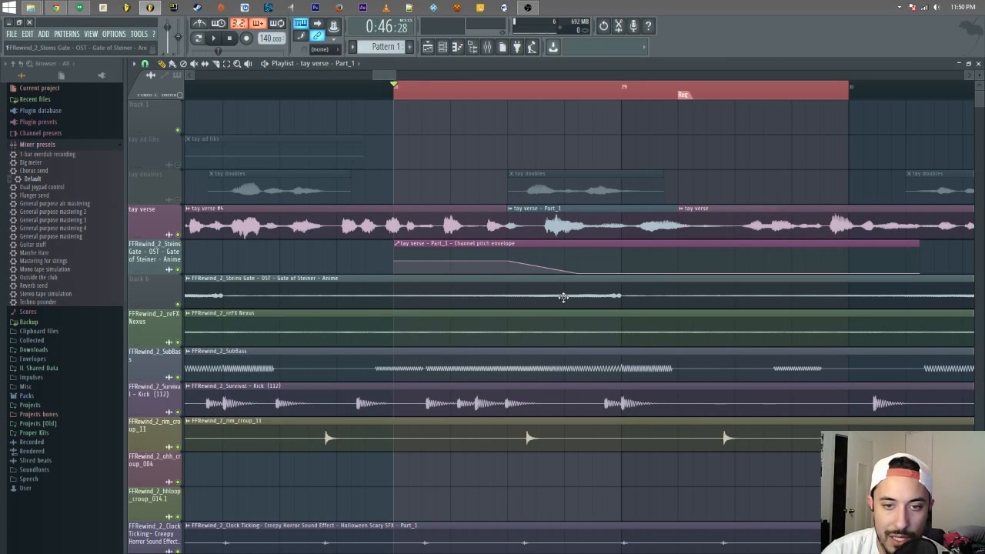
key(space)
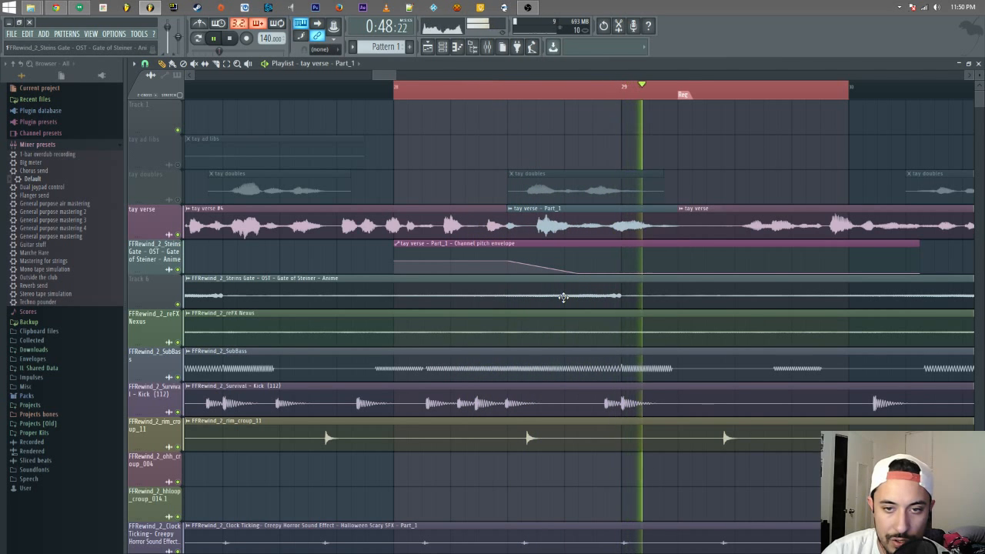
key(space)
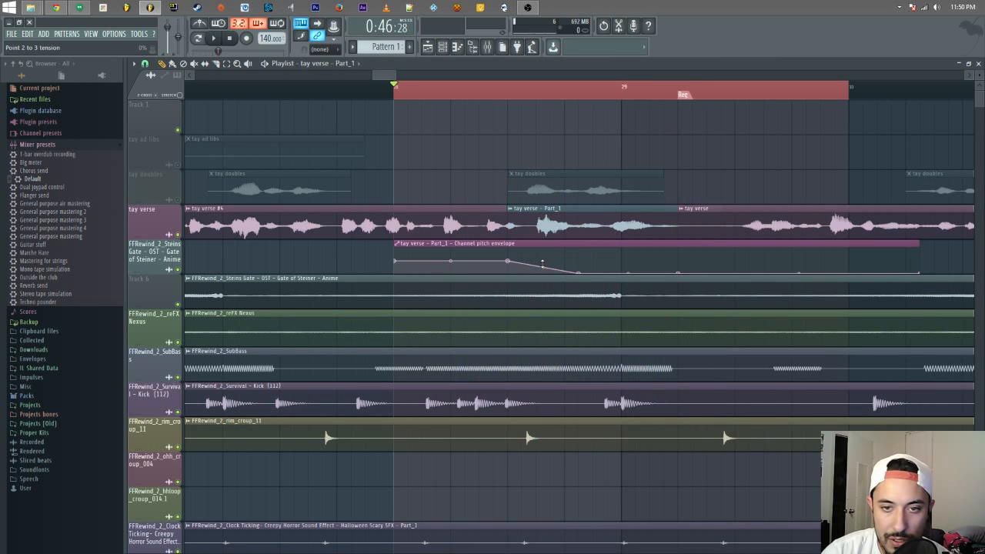
- Open the channel settings of tay verse - Part_1, turn down its channel pitch, and play from bar 28
double_click(556, 223)
drag(447, 206, 447, 254)
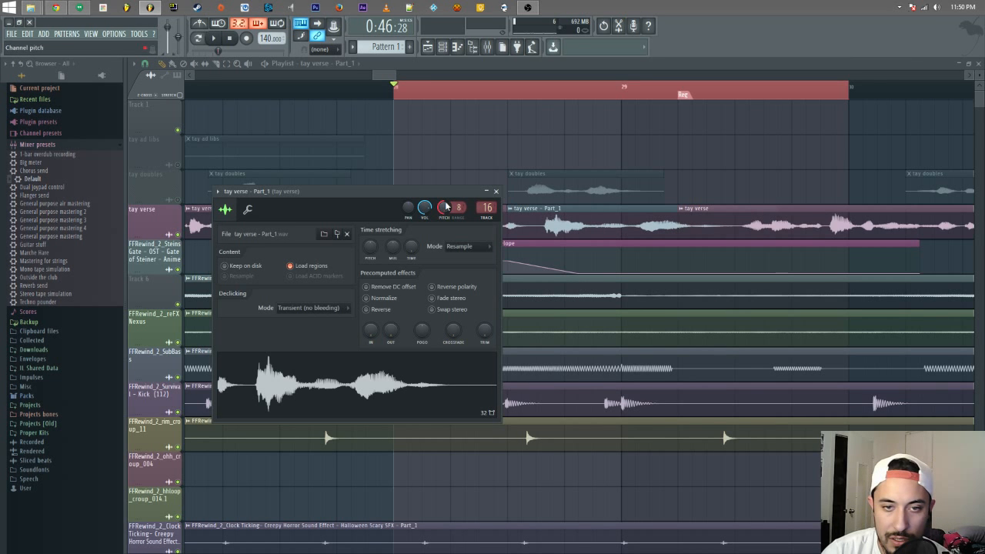
key(space)
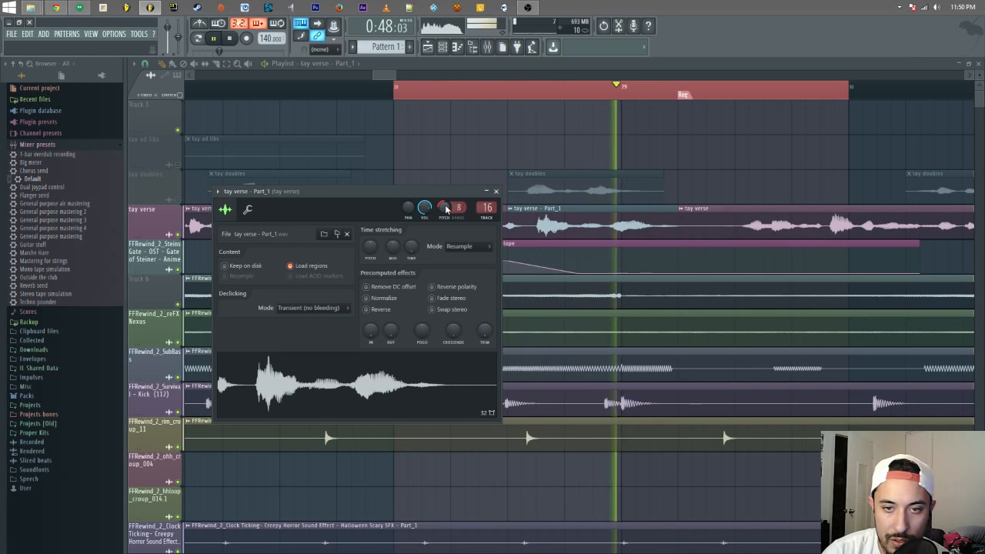
key(space)
- Raise the sample's pitch knob range to 16 semitones, playing the phrase from bar 28 to compare
drag(447, 208, 446, 189)
key(space)
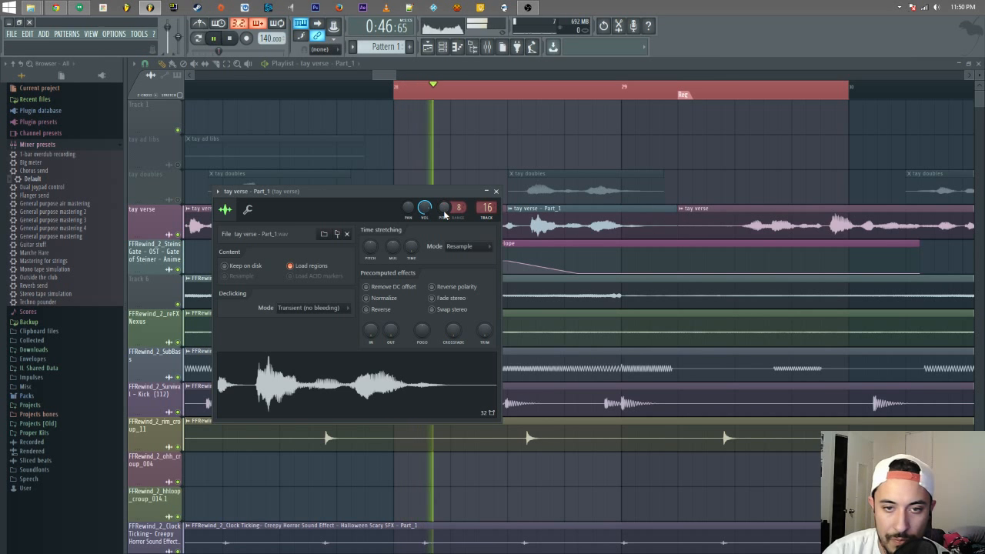
scroll(443, 210, down, 3)
key(space)
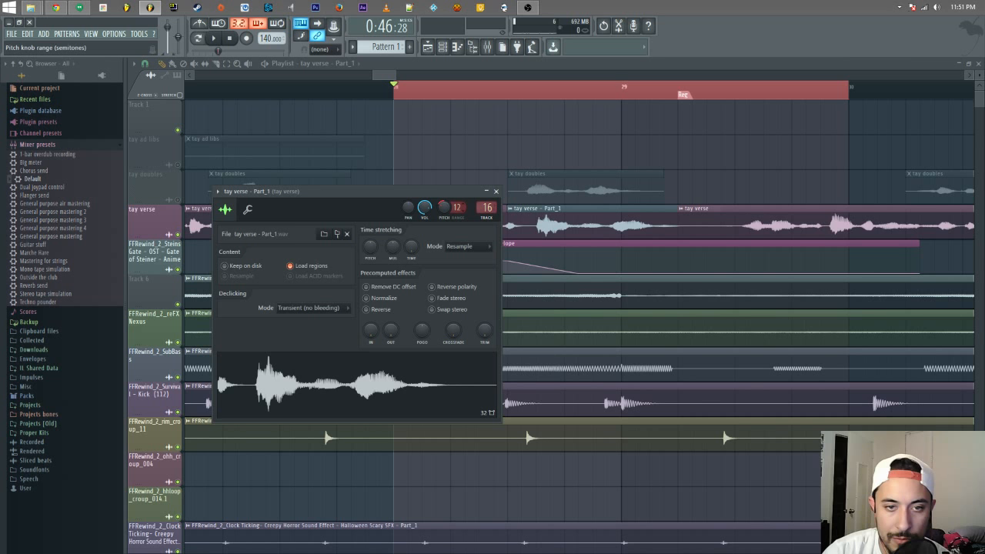
drag(445, 209, 445, 239)
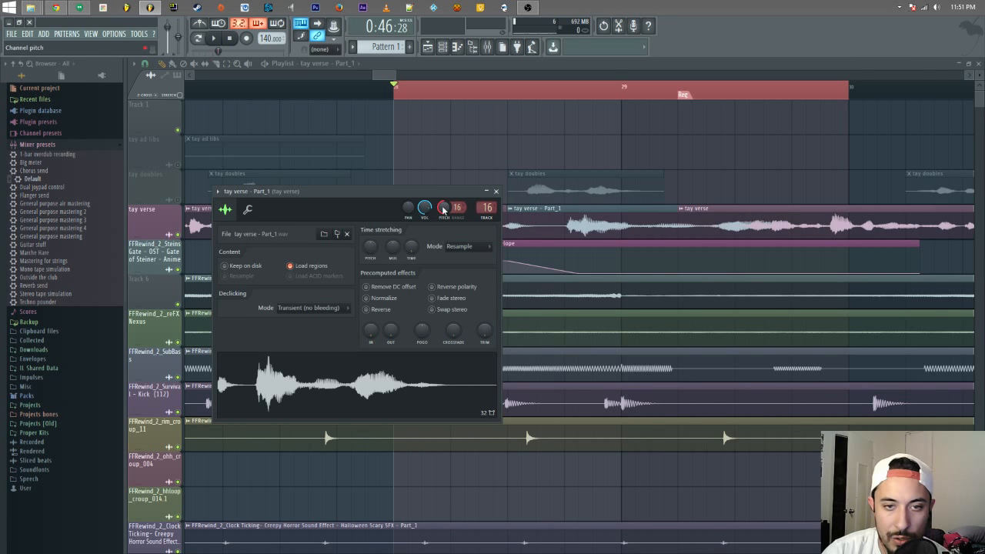
key(ctrl+z)
key(space)
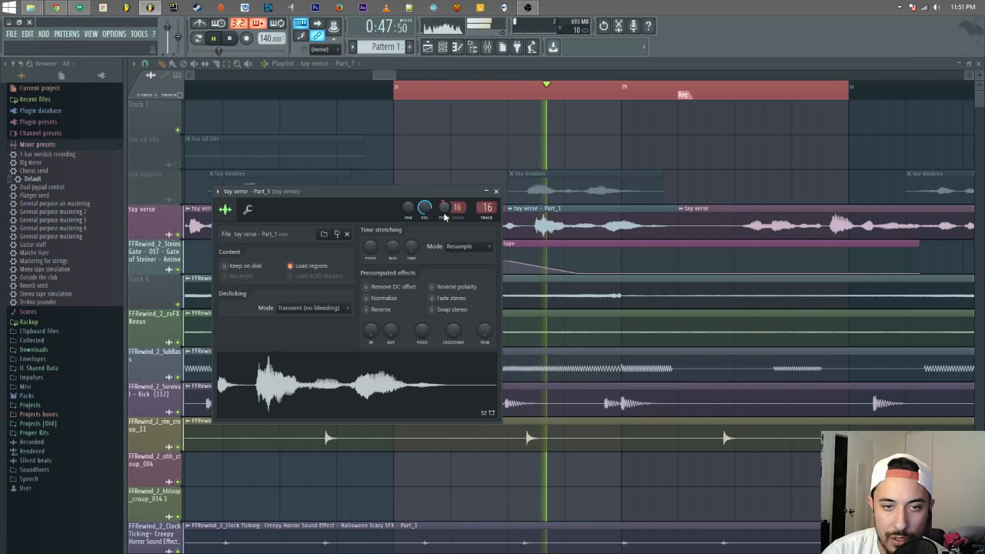
key(space)
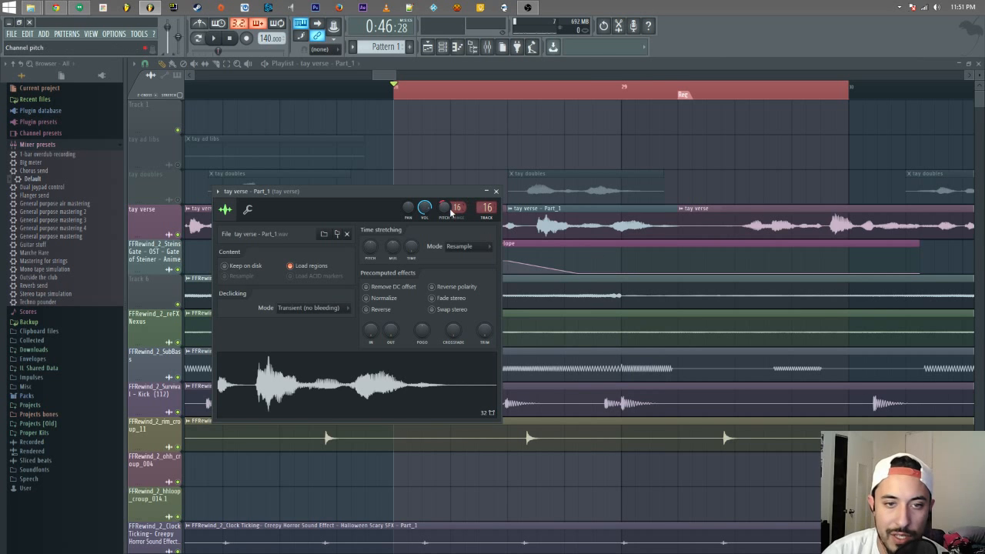
- Set the sample's pitch knob range to 17 semitones and copy the value of its channel pitch
drag(450, 210, 450, 240)
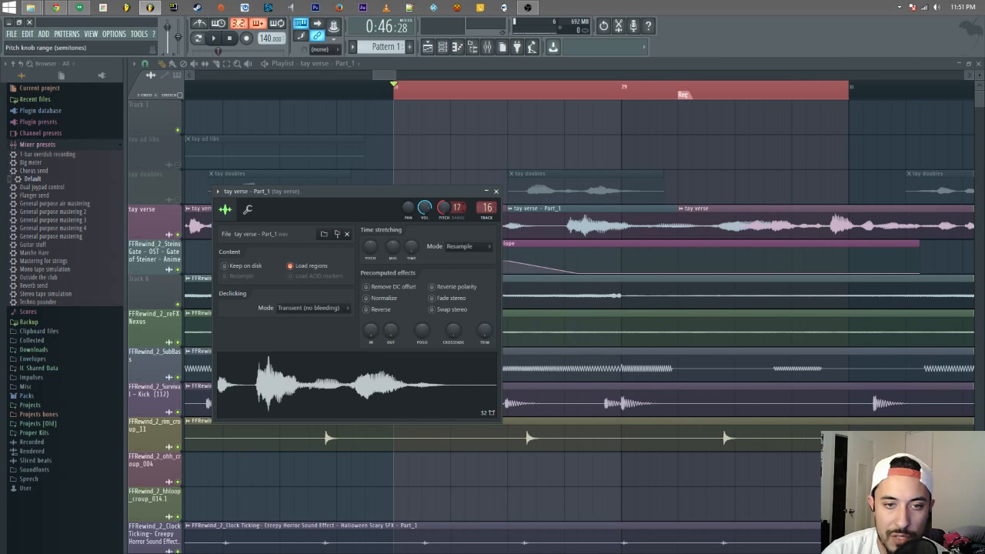
right_click(449, 210)
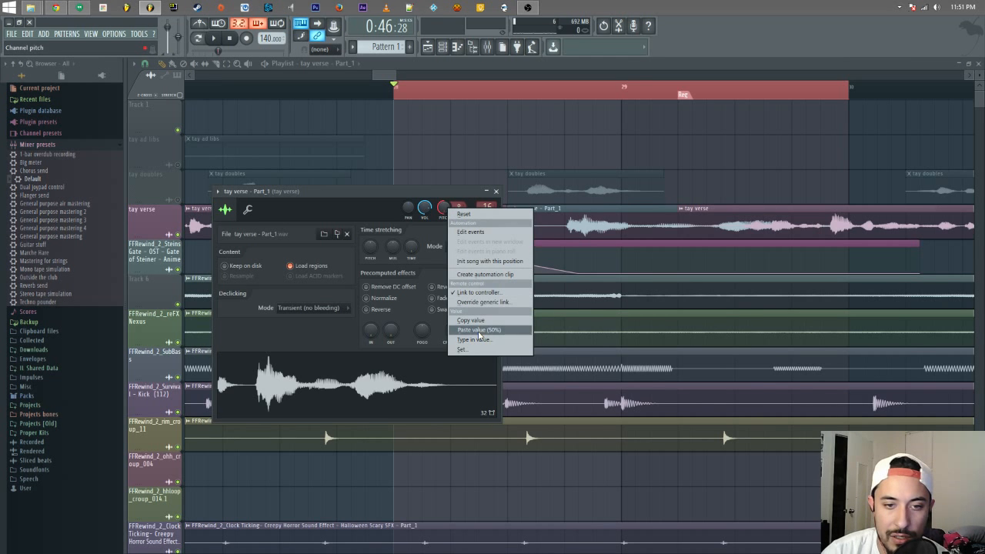
click(501, 320)
- Try to paste the copied 33% value onto the pitch envelope point at 28:14:00, and play from bar 28
right_click(581, 274)
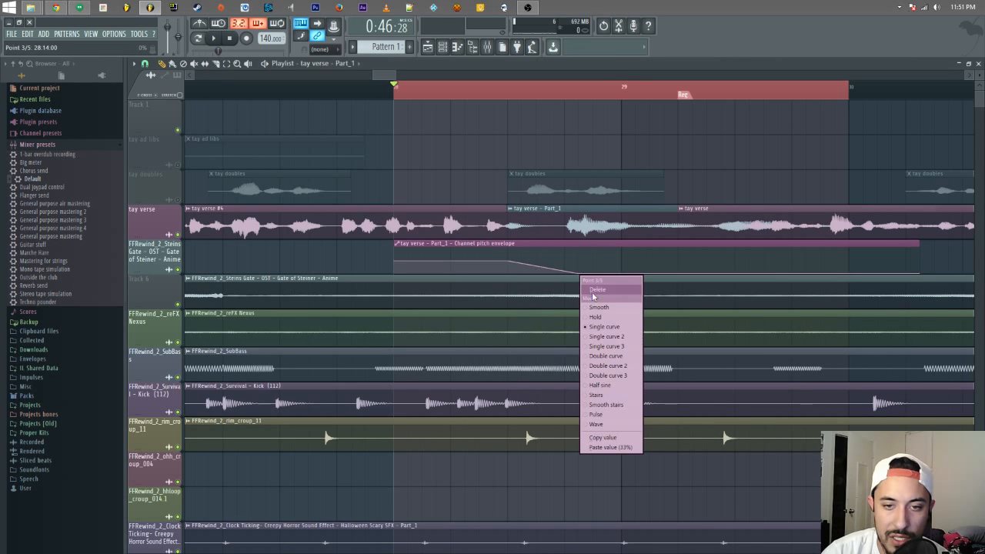
click(626, 448)
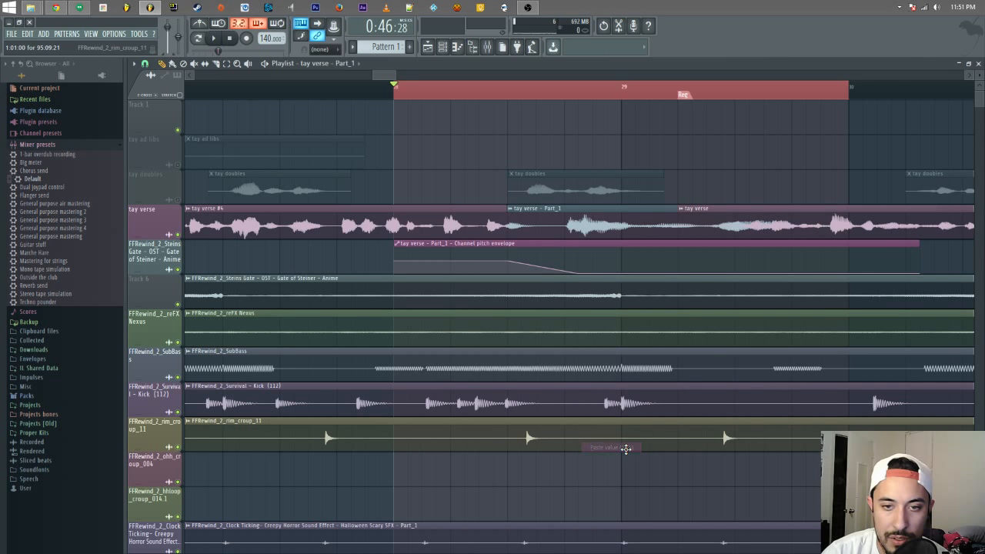
click(451, 47)
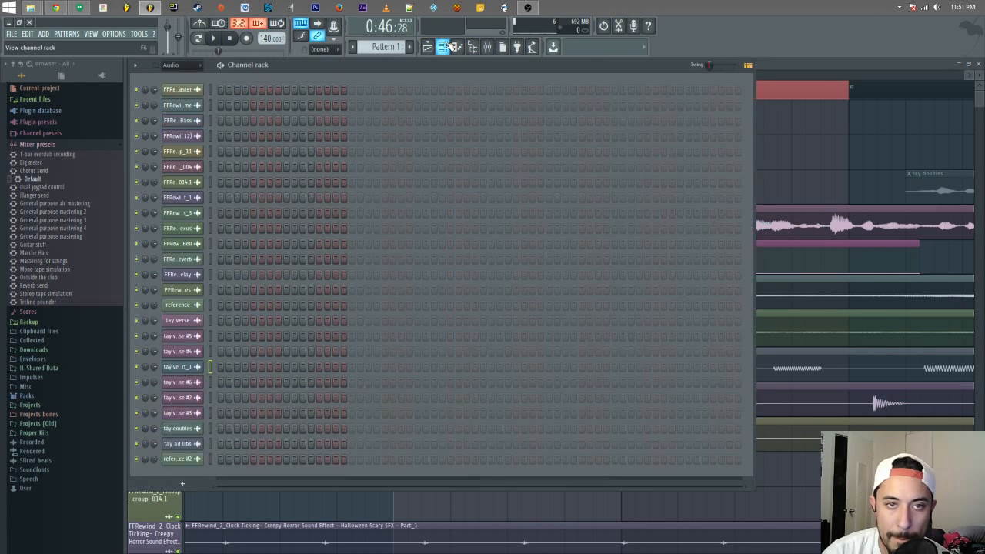
click(798, 64)
key(space)
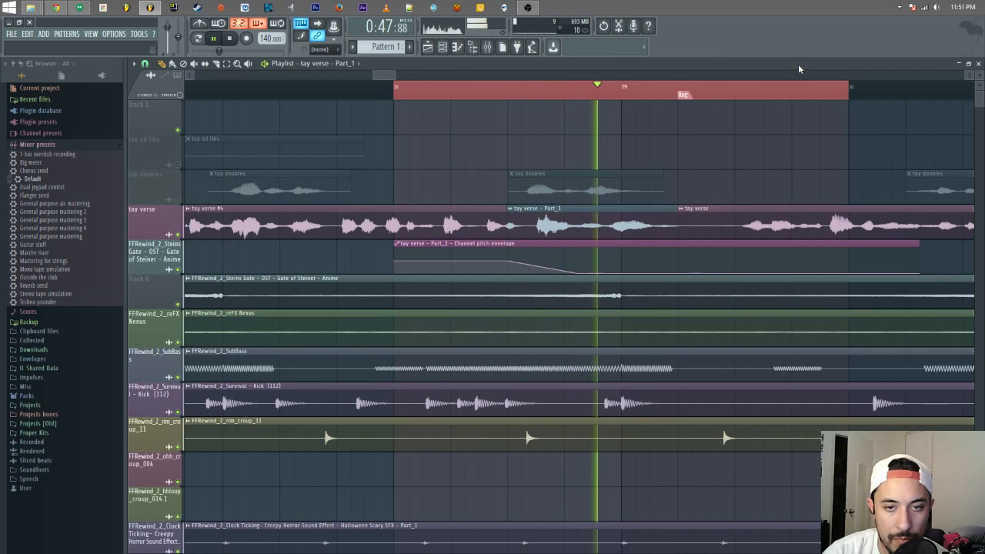
key(space)
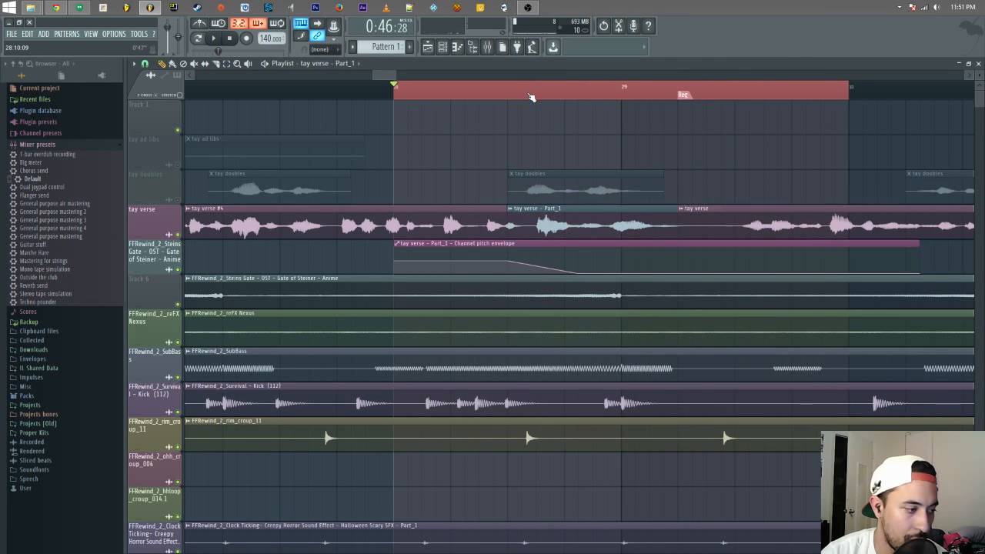
key(space)
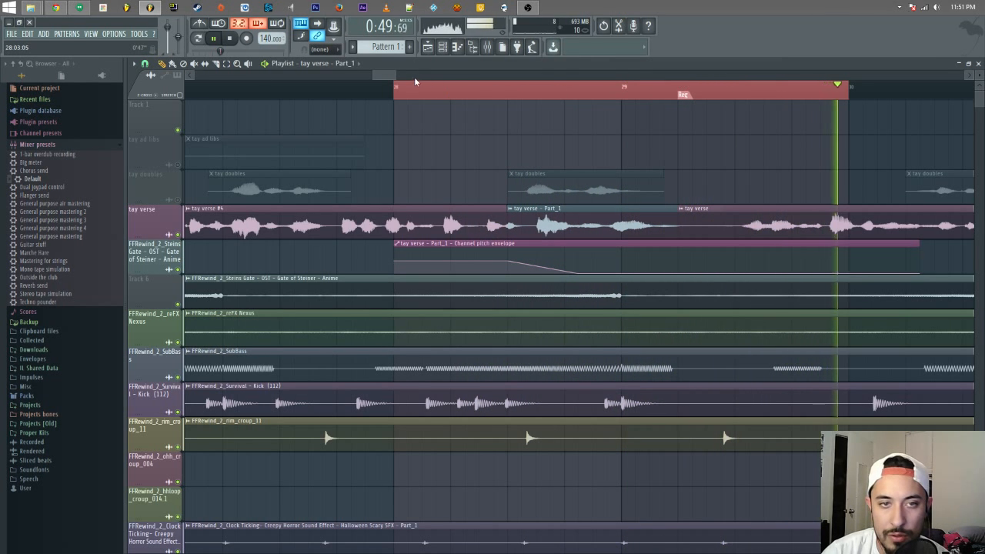
key(space)
- Clear the time selection over bars 28 and 29, and play the verse from bar 26 through the slow-down
mouse_move(396, 76)
mouse_down()
mouse_move(491, 75)
mouse_move(414, 75)
mouse_up()
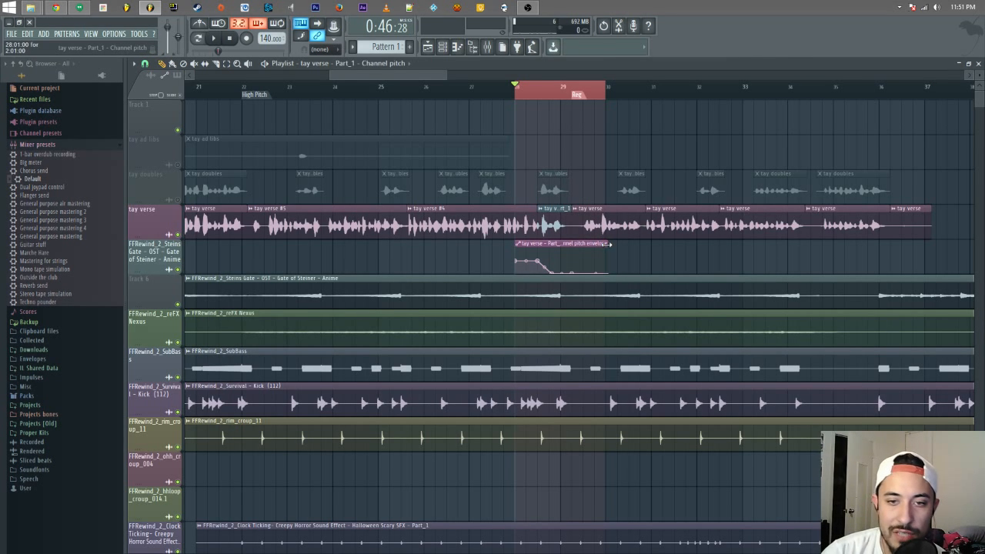
click(520, 95)
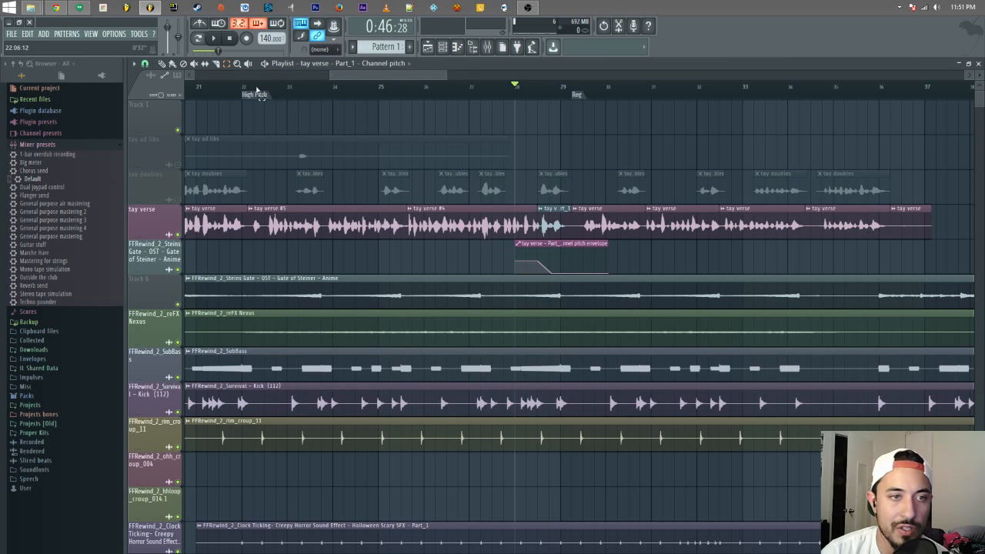
click(424, 87)
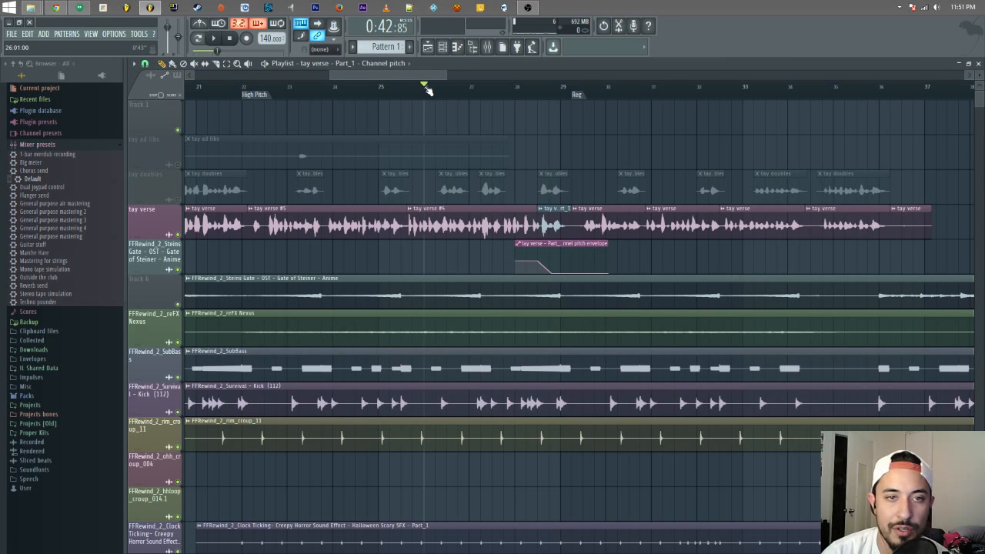
key(space)
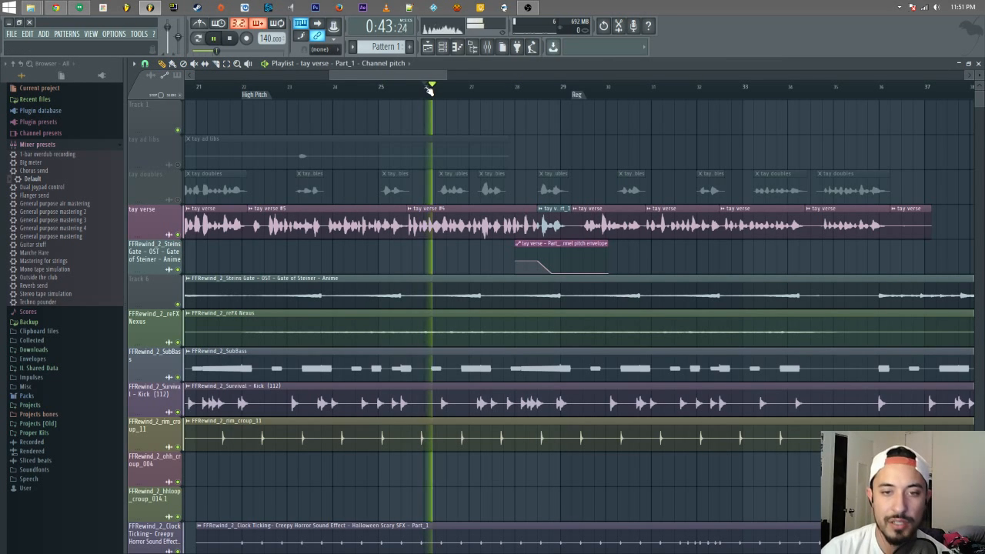
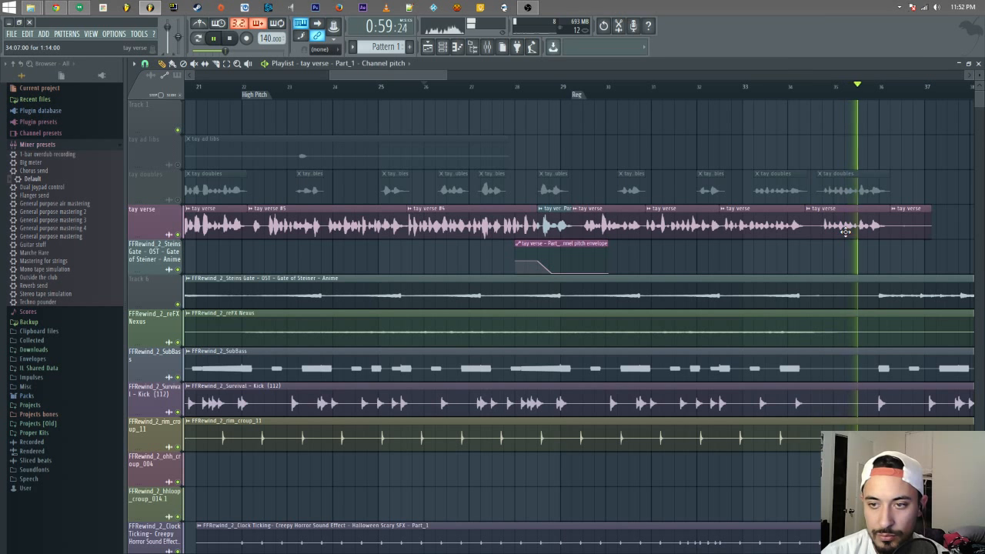
key(space)
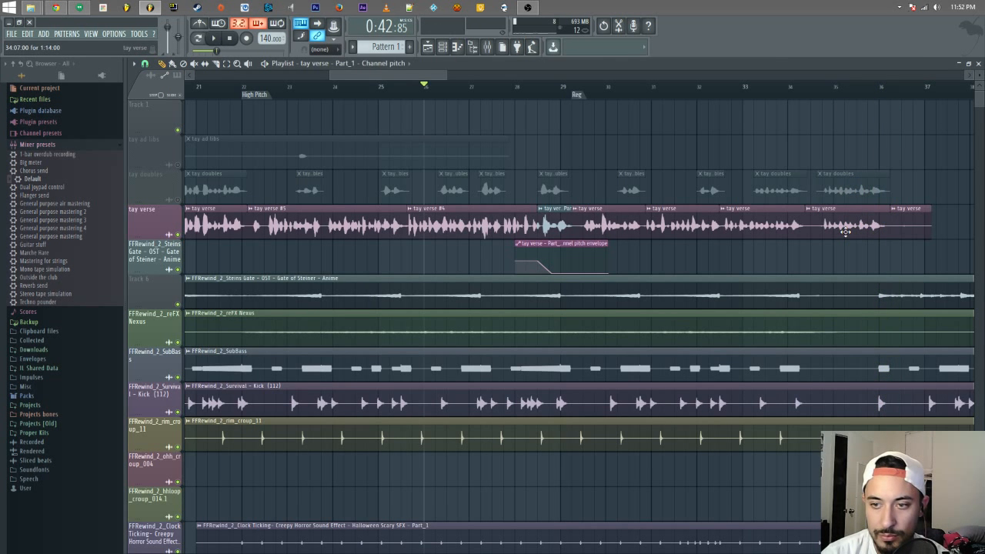
- Play the whole verse from the Super Deep section just before bar 8 to past the slow-down
drag(392, 78, 278, 97)
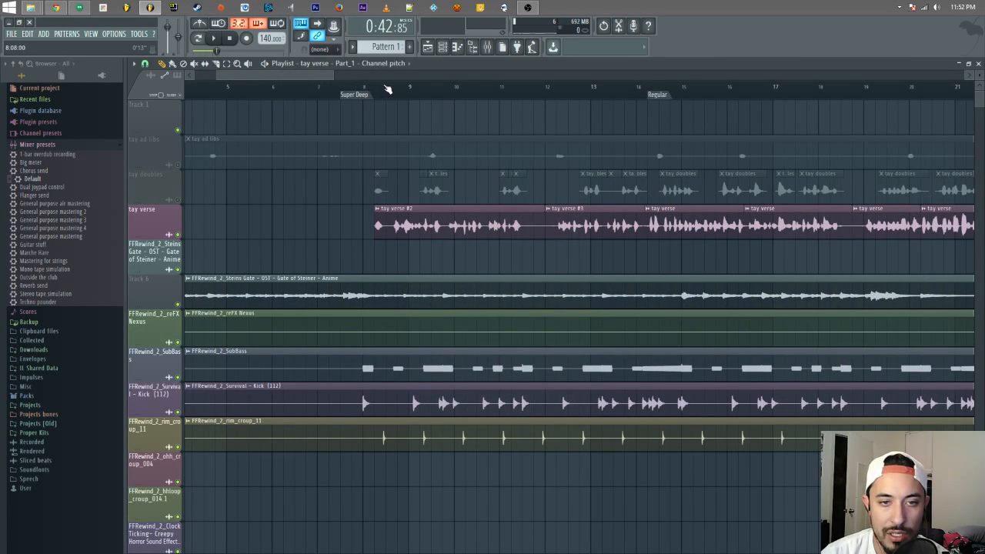
key(space)
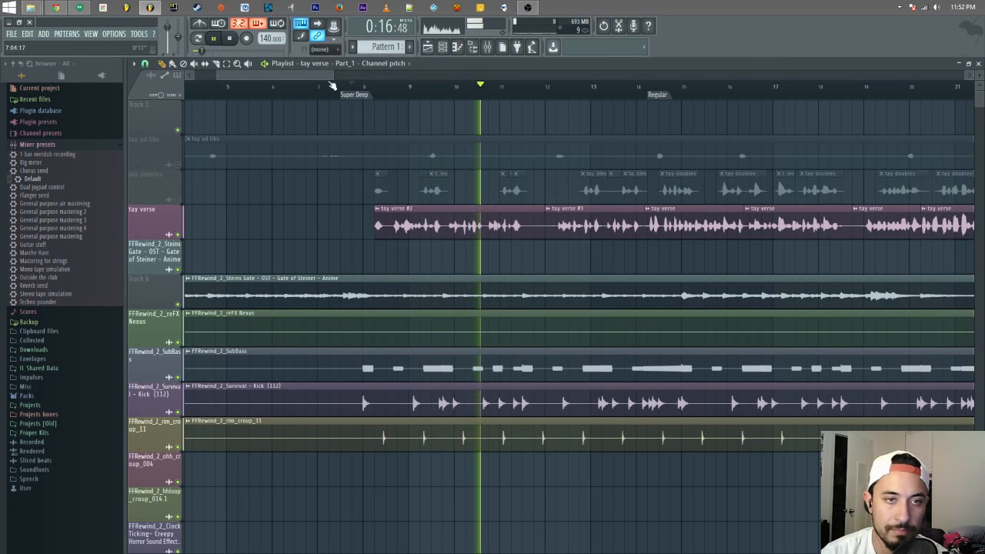
drag(333, 76, 408, 73)
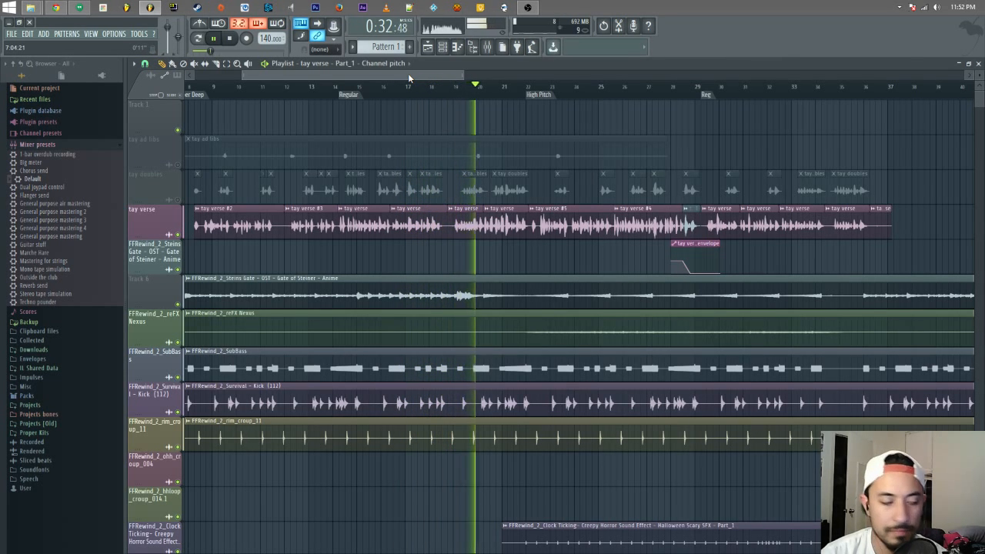
drag(407, 73, 461, 73)
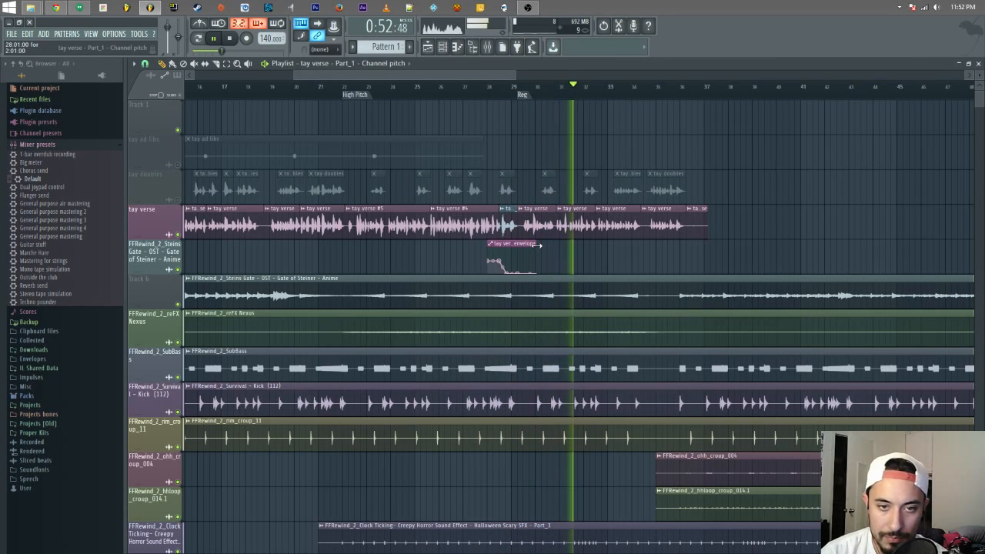
key(space)
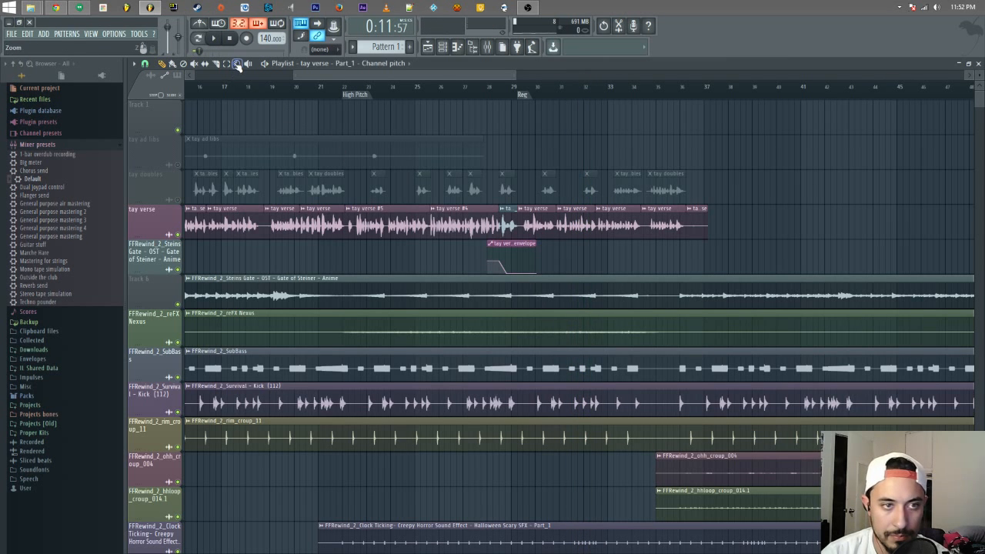
- Bend the falling segment of the channel pitch envelope into a steep curve and place the playhead at 28:09
drag(503, 238, 553, 304)
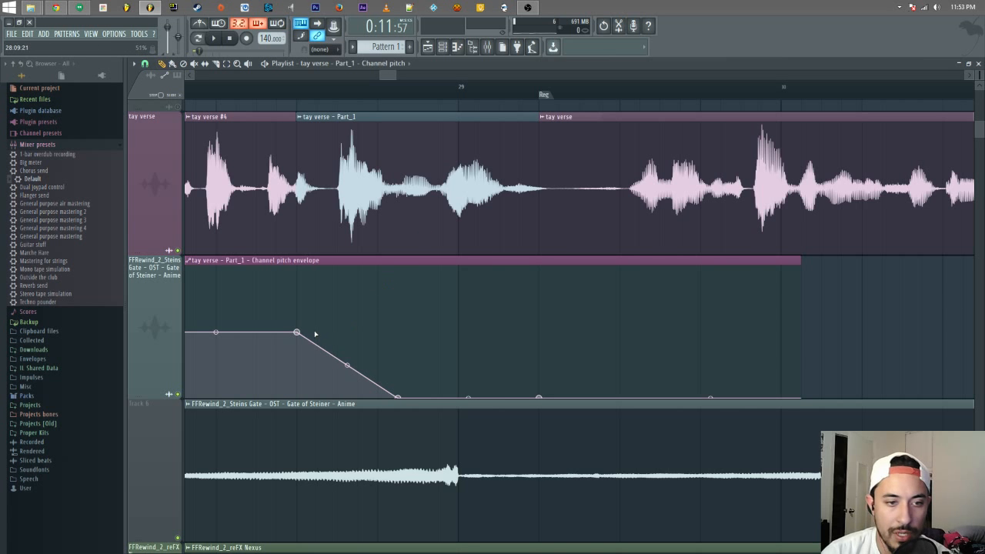
drag(383, 76, 374, 80)
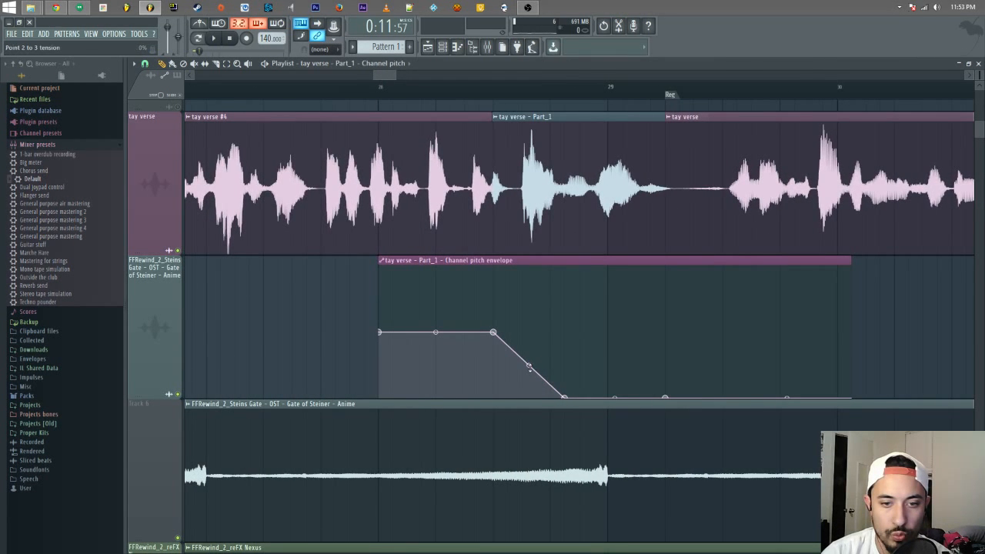
drag(529, 385, 528, 388)
click(492, 89)
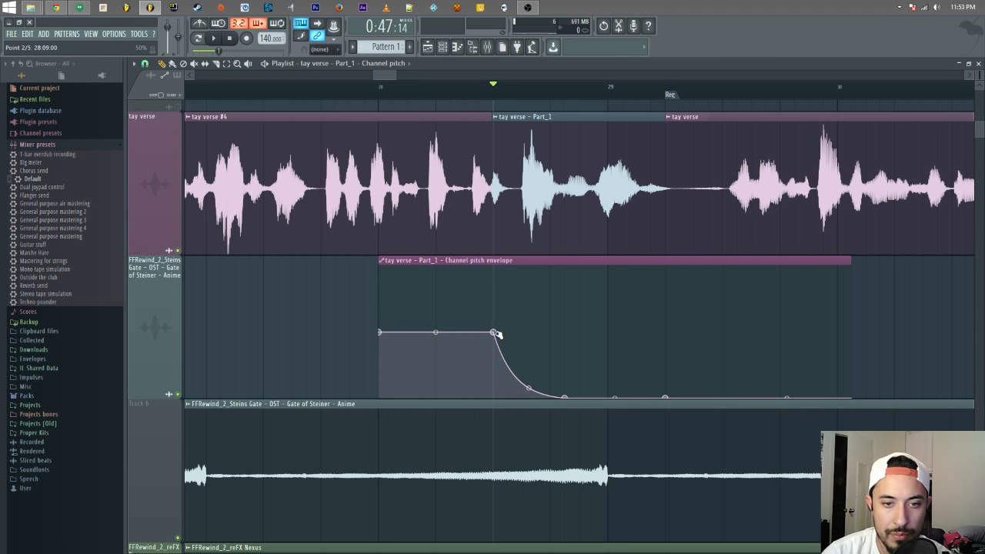
- Delete the tay verse - Part_1 channel pitch envelope clip from the playlist
right_click(506, 263)
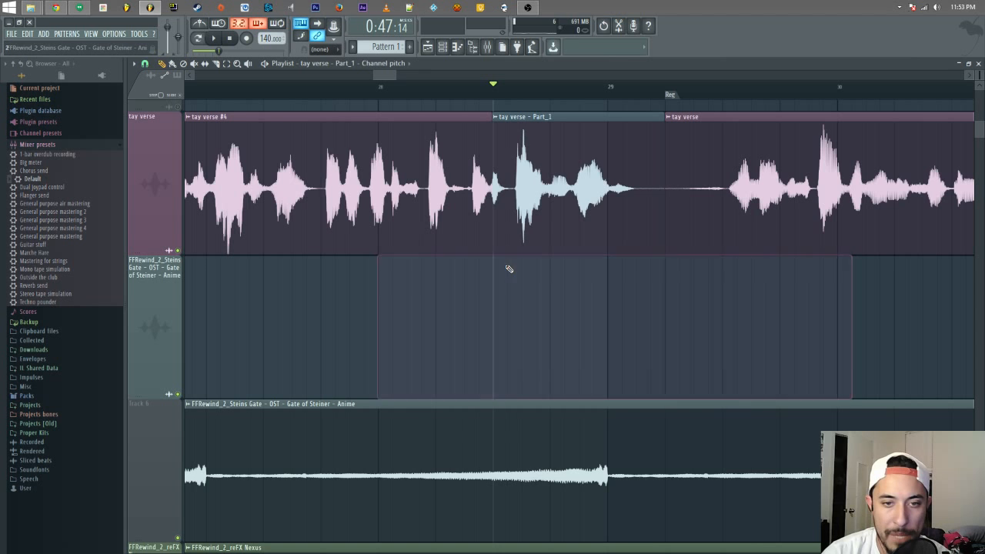
click(445, 48)
click(789, 62)
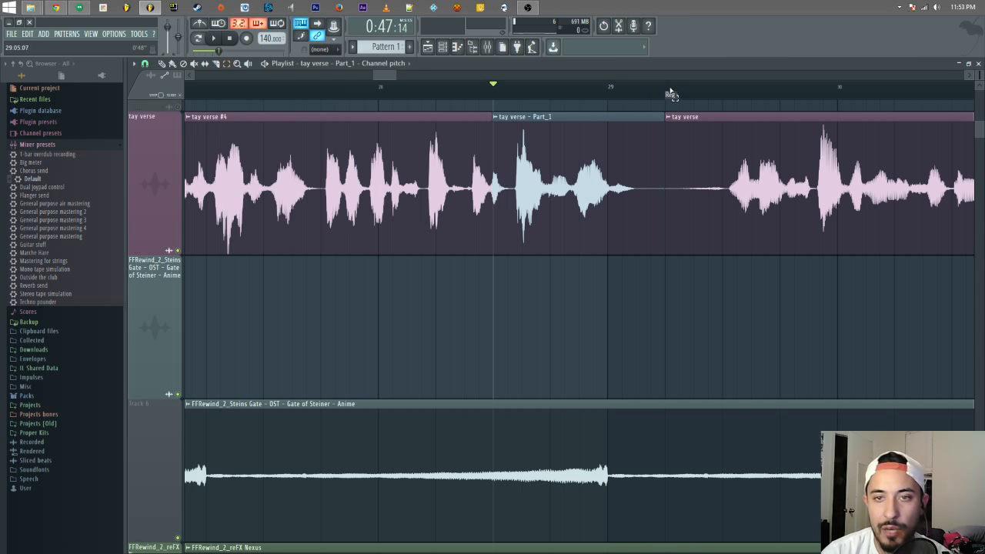
- Select the time range of the tay verse - Part_1 clip and create an automation clip for its channel pitch
drag(380, 91, 838, 96)
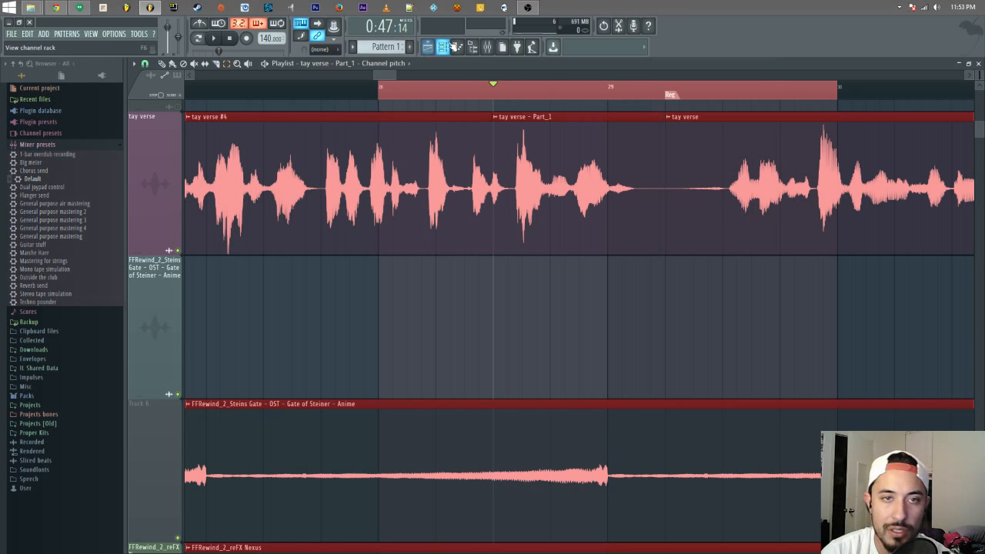
drag(493, 94, 665, 93)
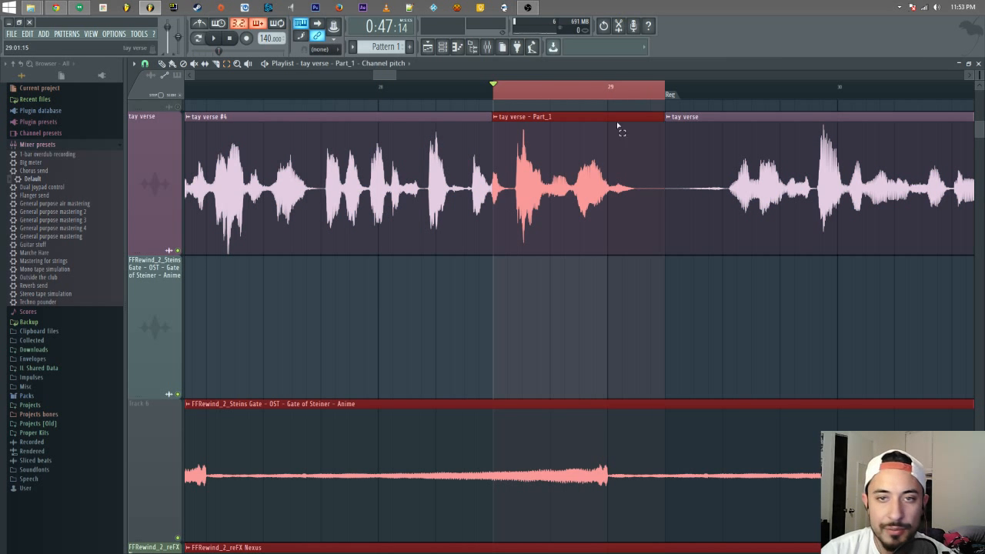
click(488, 46)
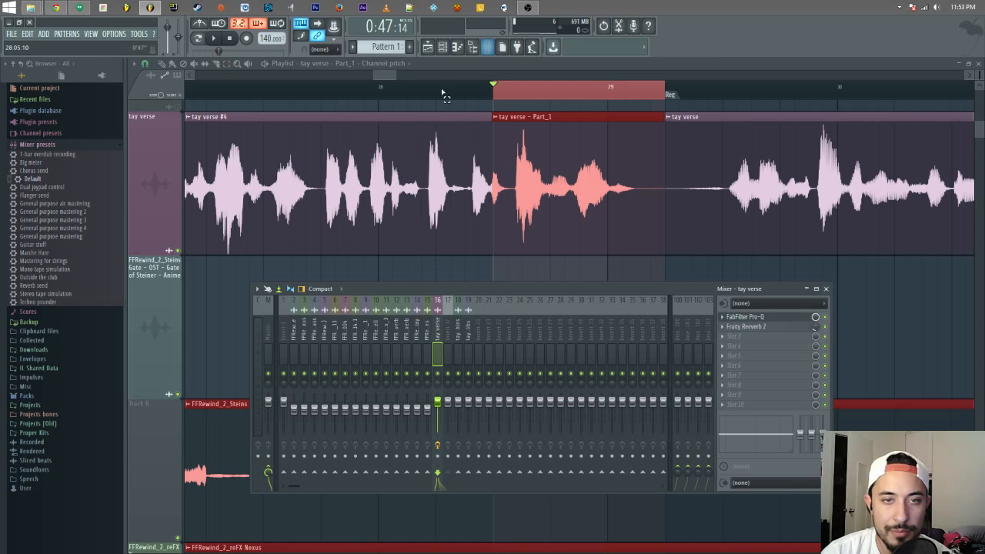
click(443, 48)
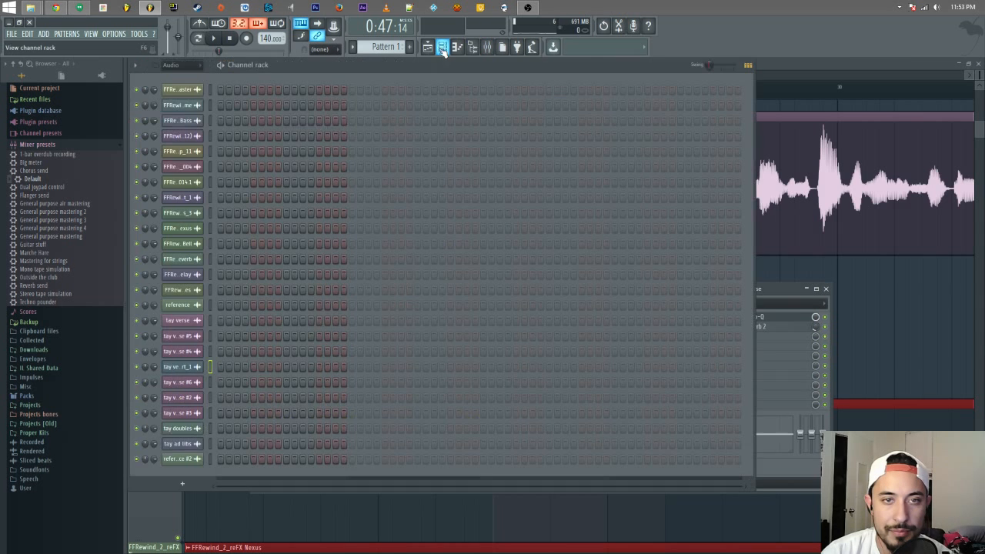
click(186, 370)
right_click(444, 209)
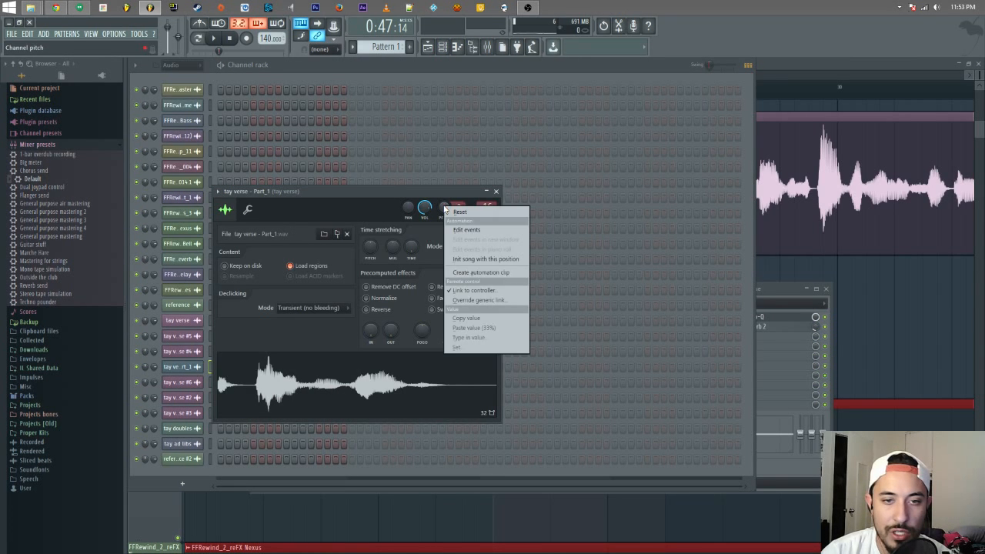
click(481, 272)
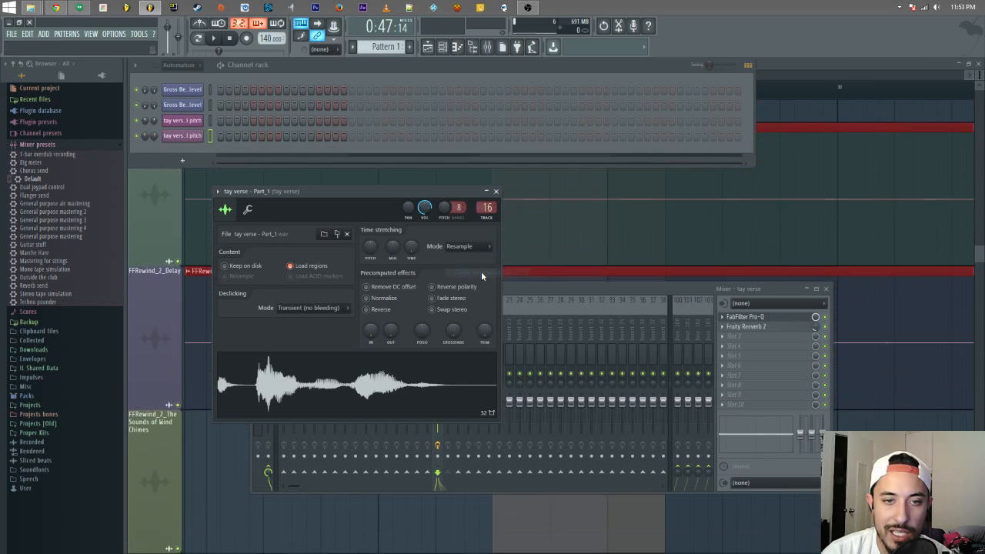
- Move the new channel pitch envelope clip to the track directly beneath tay verse, aligned with the Part_1 clip
click(770, 61)
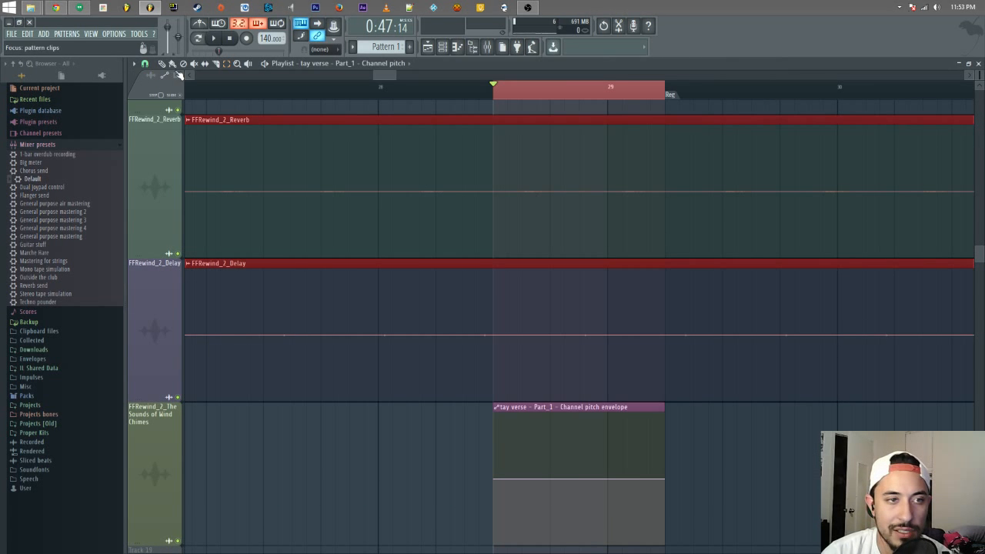
scroll(617, 286, down, 3)
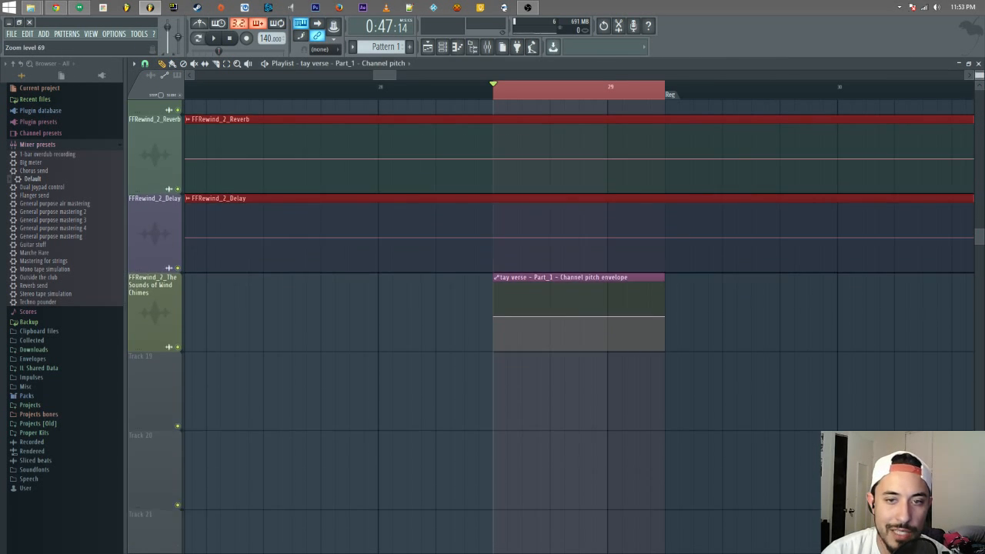
drag(567, 270, 555, 360)
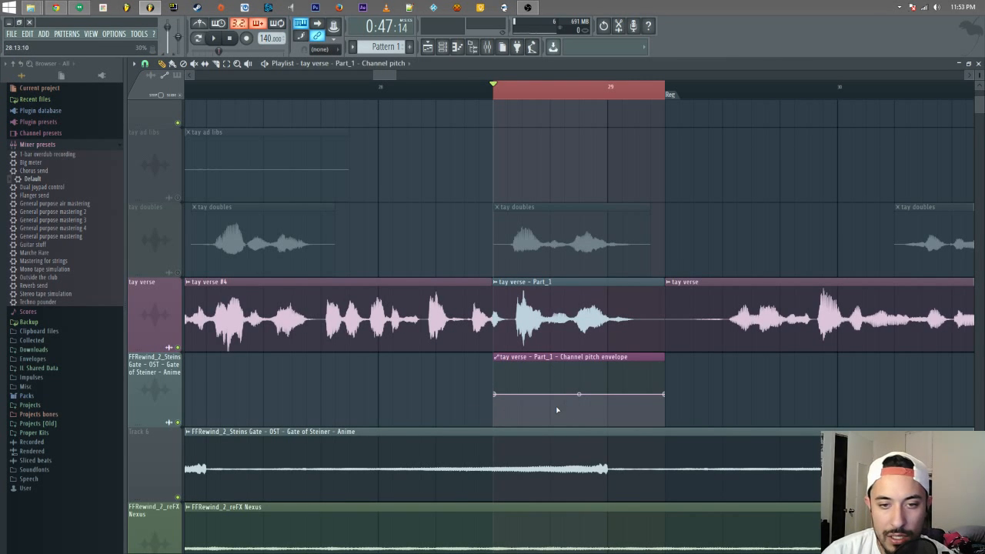
right_click(575, 396)
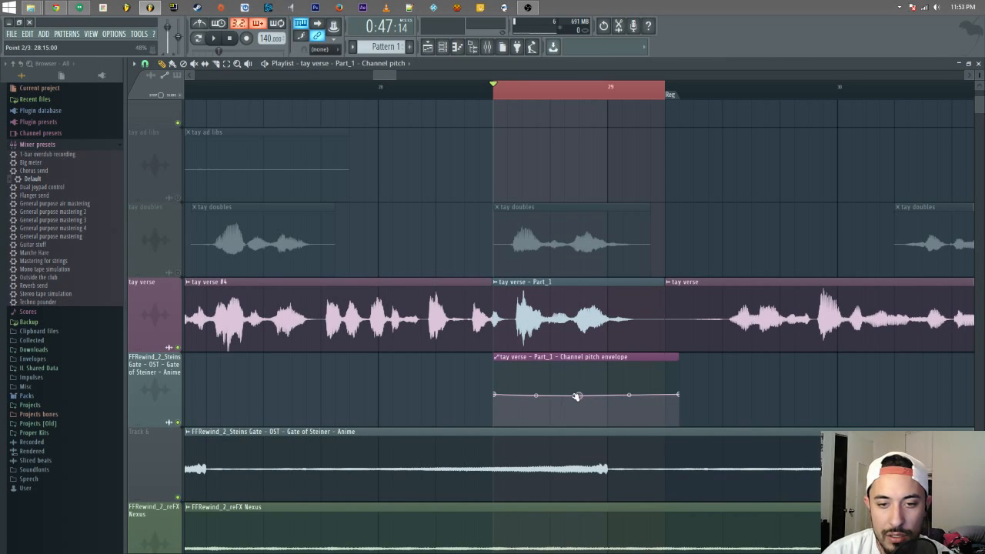
key(ctrl+z)
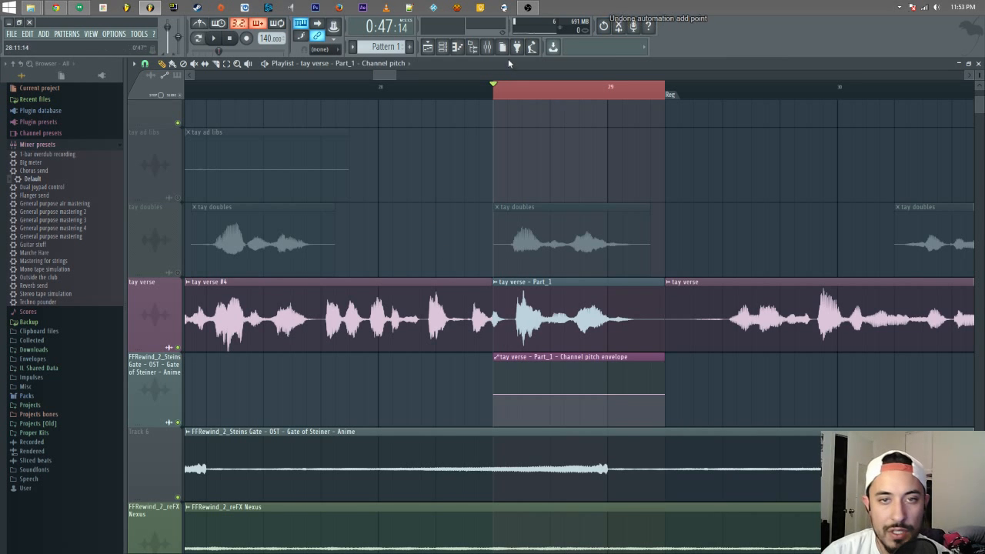
click(444, 48)
click(776, 64)
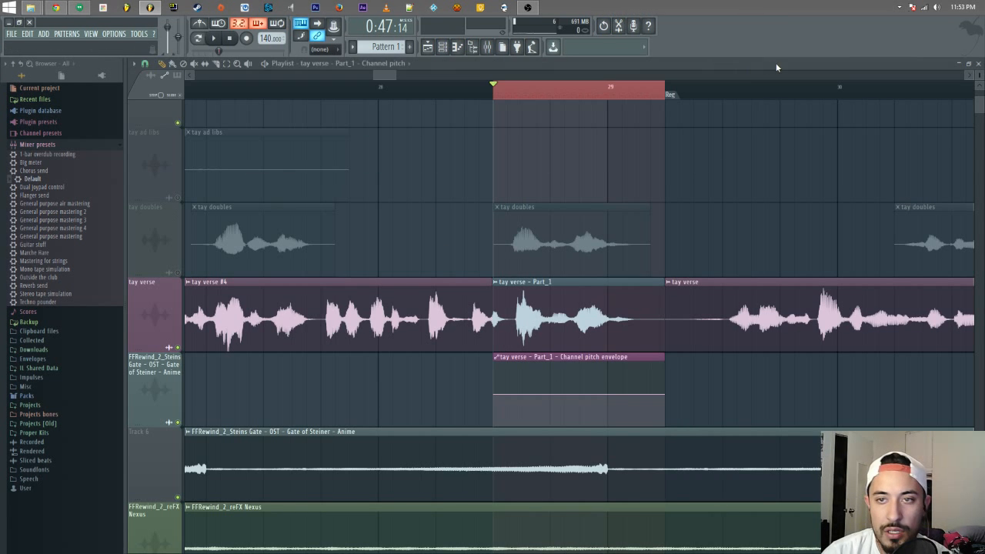
- Mute the pitch envelope's track and play the selected tay verse - Part_1 phrase at its normal pitch
double_click(562, 287)
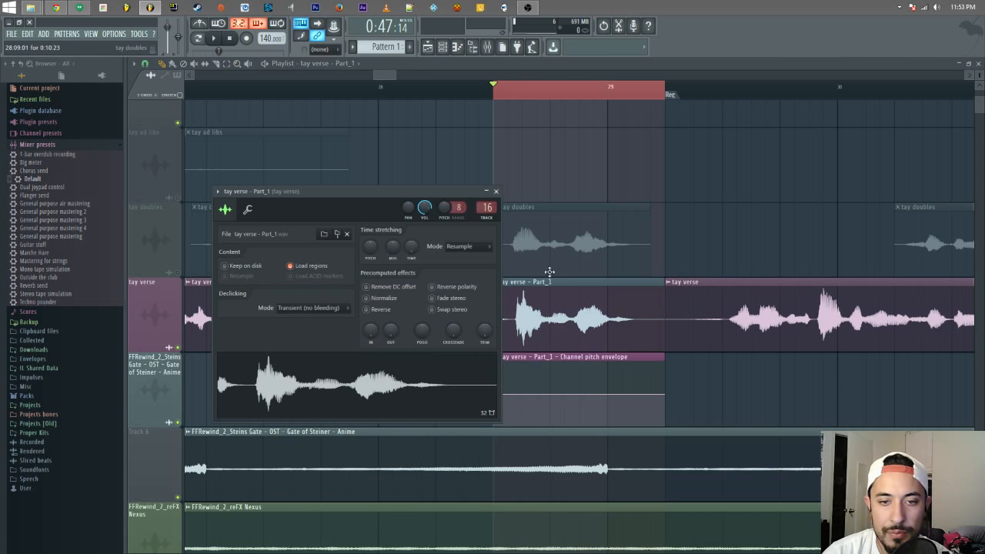
right_click(444, 208)
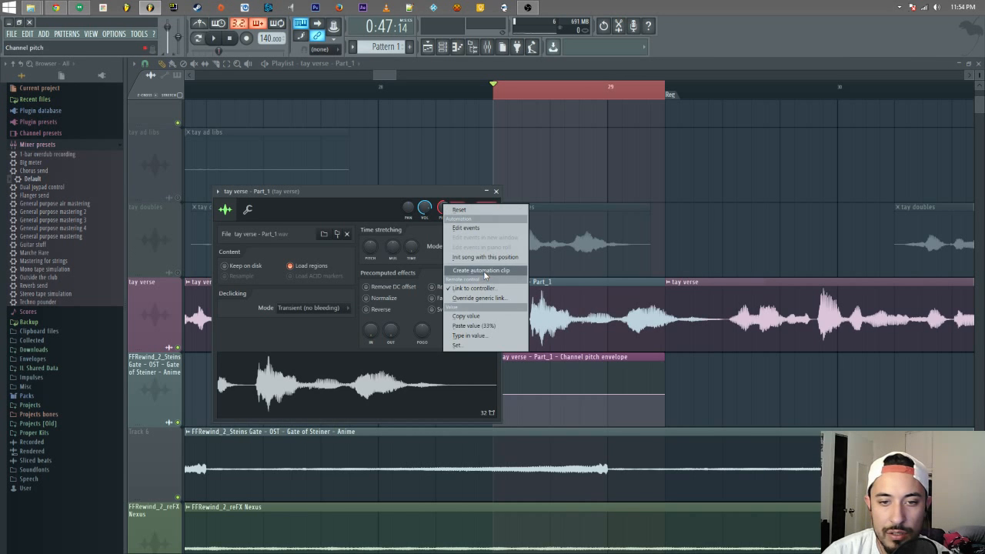
click(389, 75)
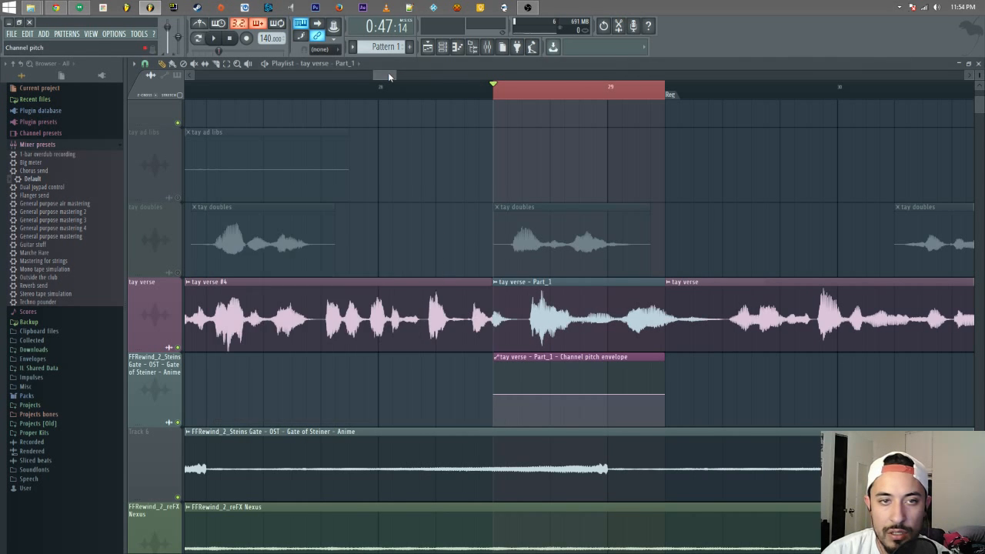
click(178, 423)
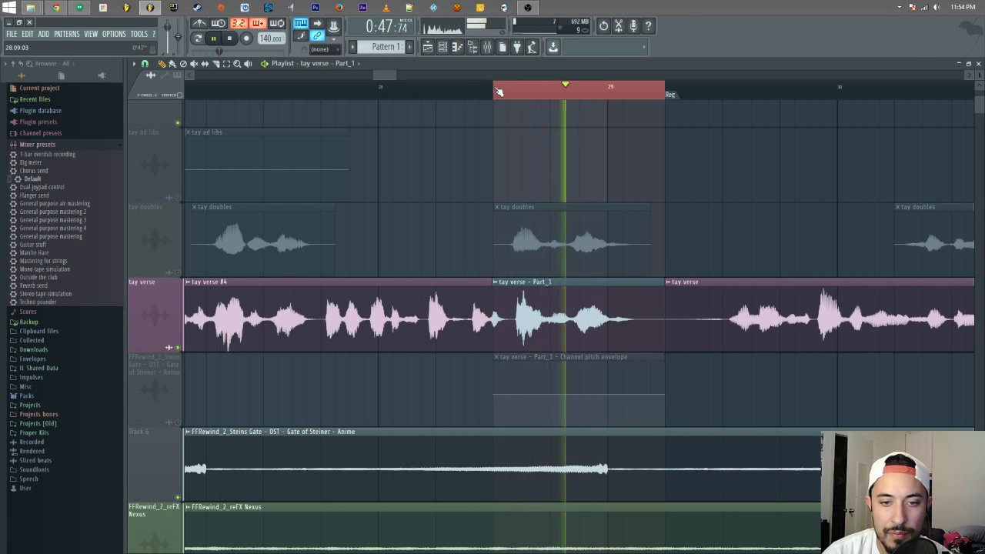
key(space)
- Lower the tay verse - Part_1 sample's channel pitch to -800 cents and play the selected phrase
double_click(573, 301)
drag(442, 218, 441, 261)
key(space)
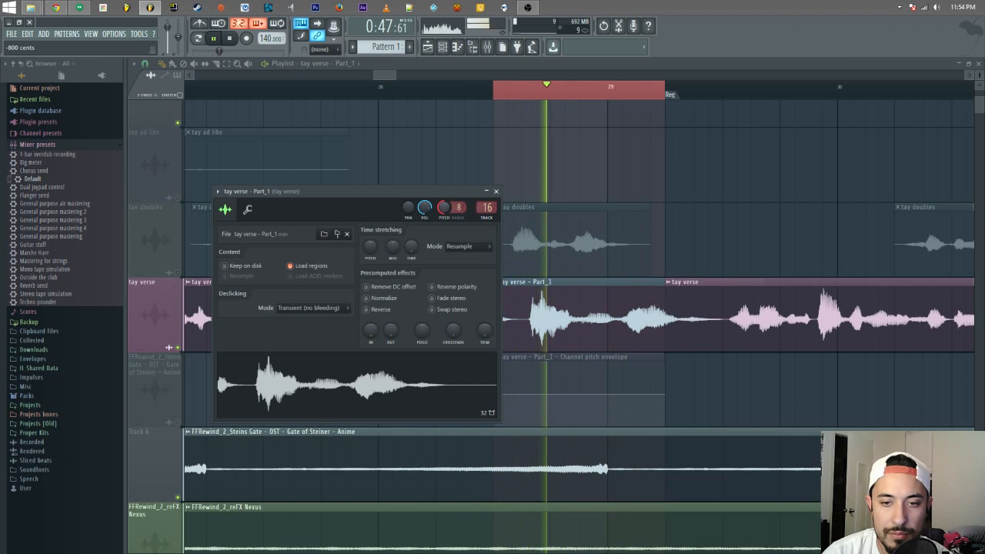
key(space)
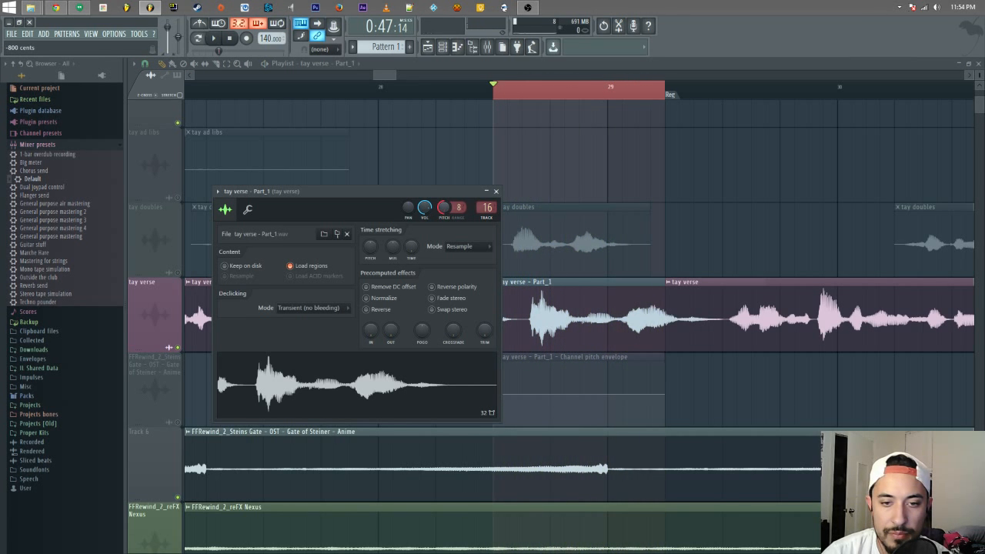
- Restore the sample's normal pitch and unmute the pitch envelope's track
key(Escape)
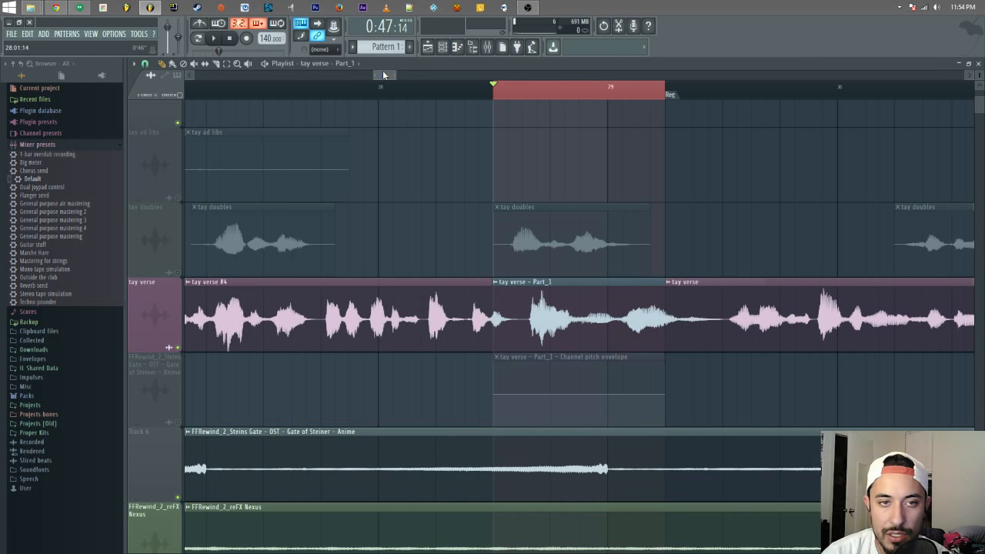
click(525, 359)
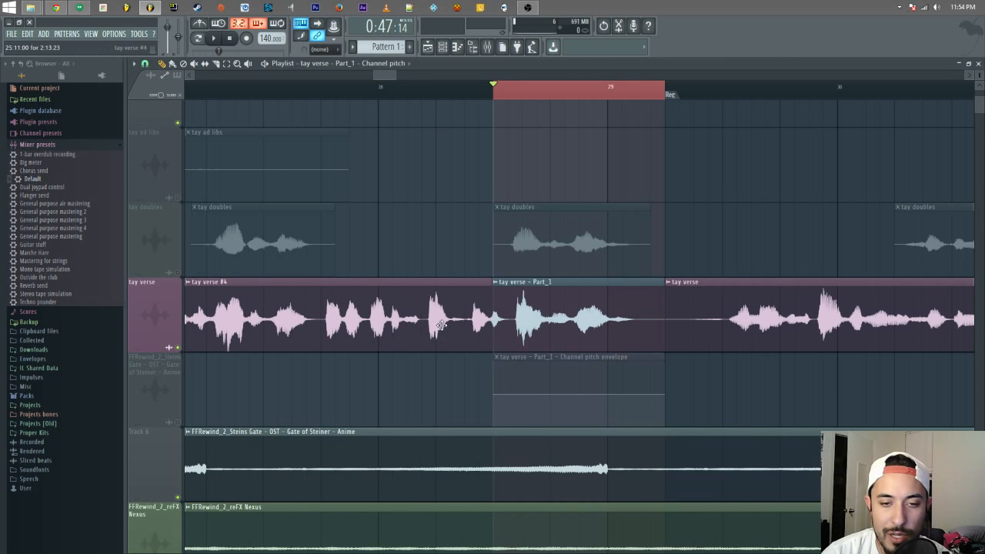
click(178, 422)
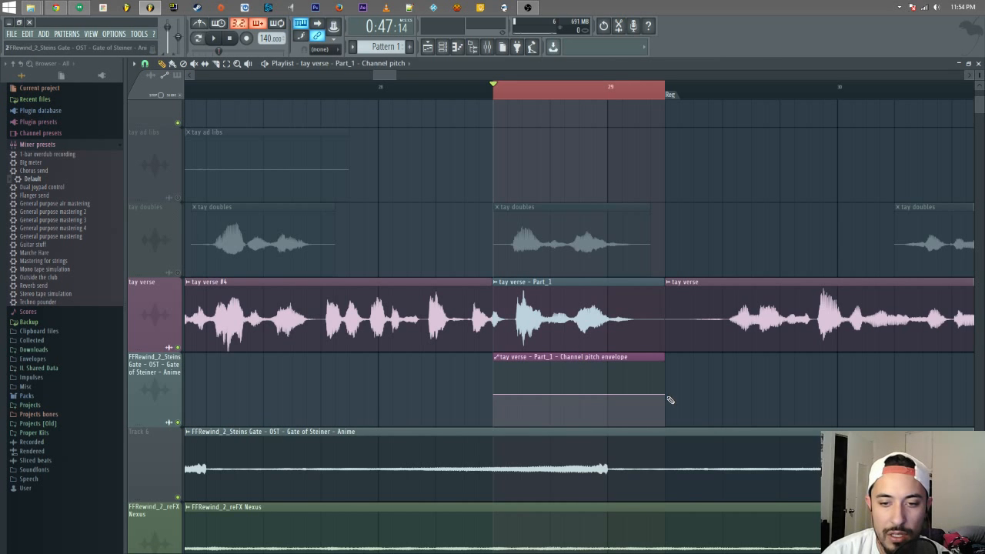
- Curve the pitch envelope down to its minimum over the first beat, extend its clip to 12 steps, and play the phrase
drag(665, 395, 547, 437)
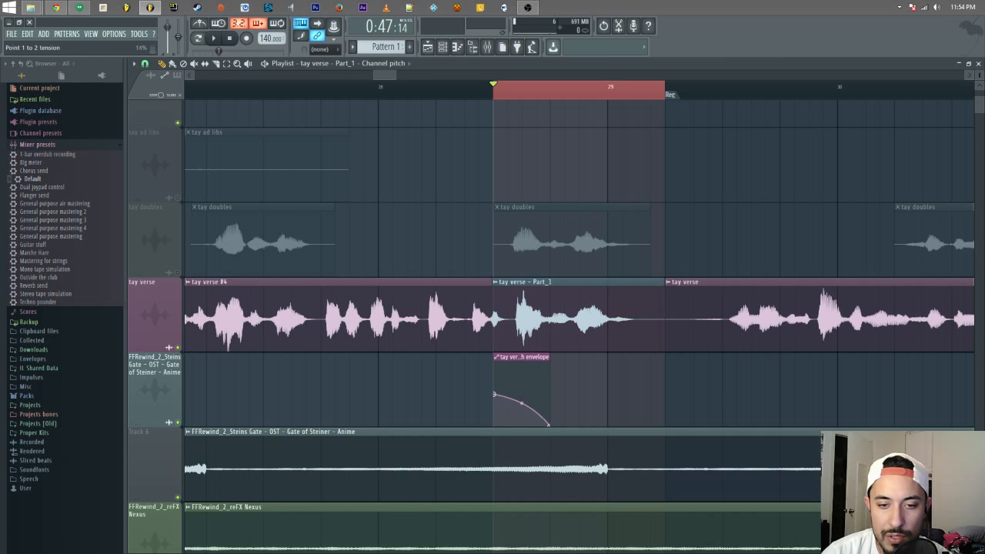
drag(551, 358, 669, 362)
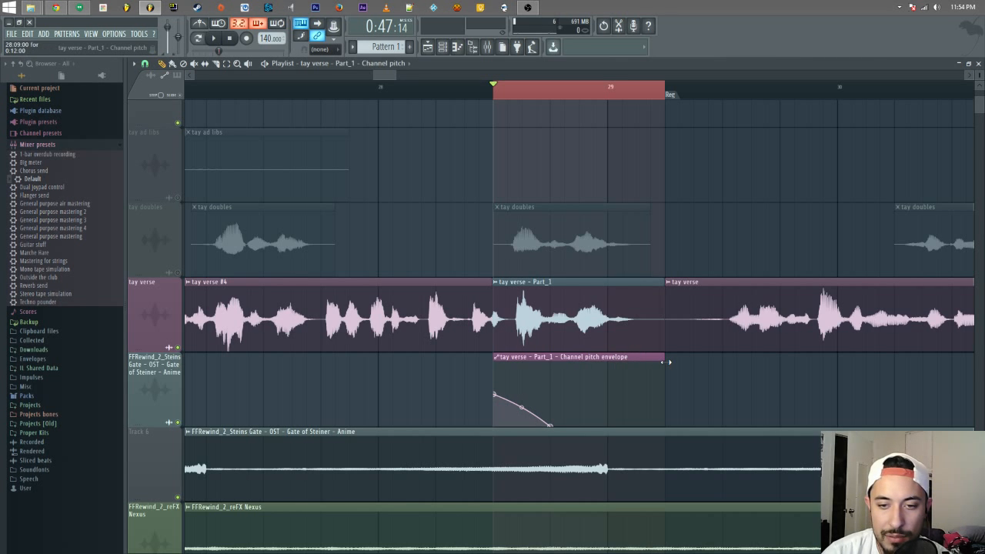
key(space)
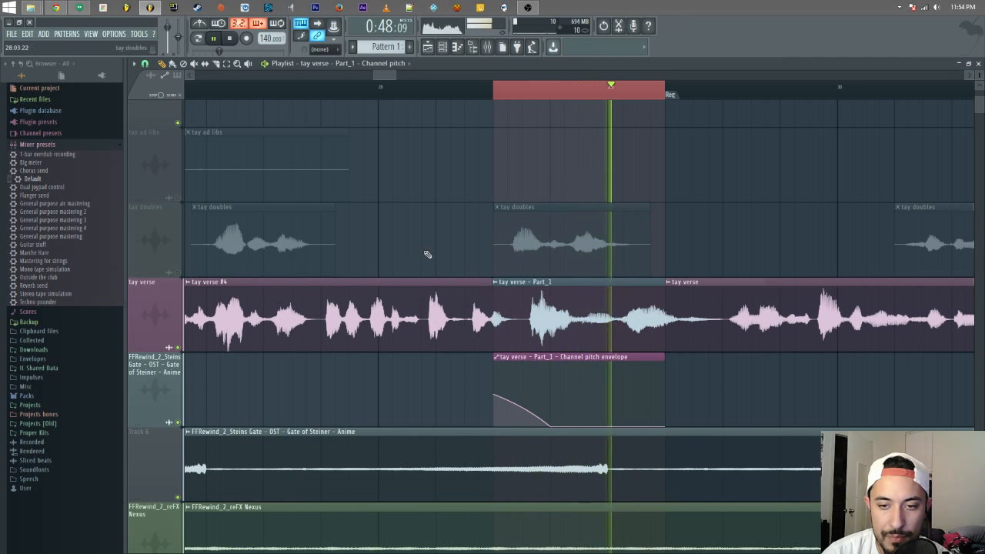
key(space)
- Clear the time selection and play the verse twice from bar 28 through the slow-down
click(377, 87)
key(space)
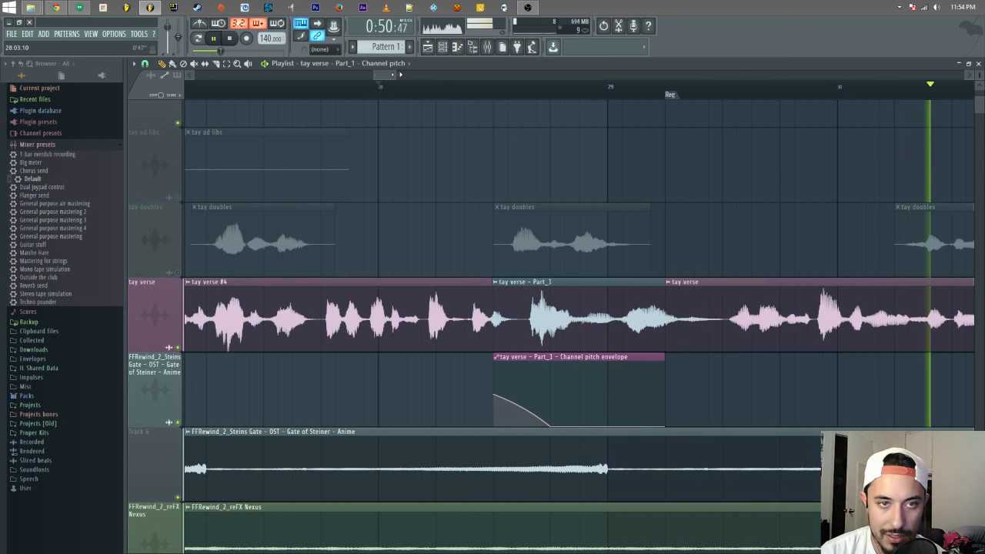
scroll(406, 82, down, 3)
click(239, 87)
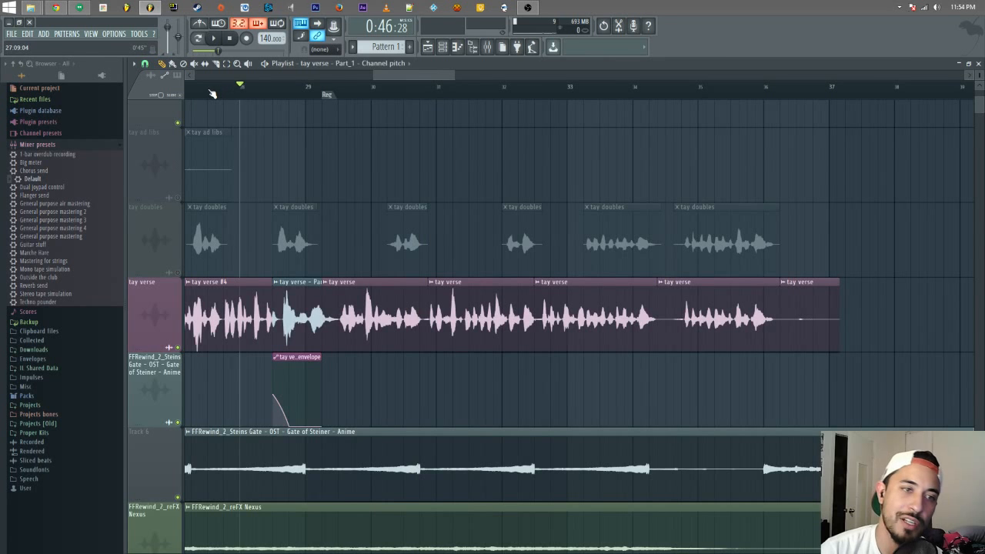
key(space)
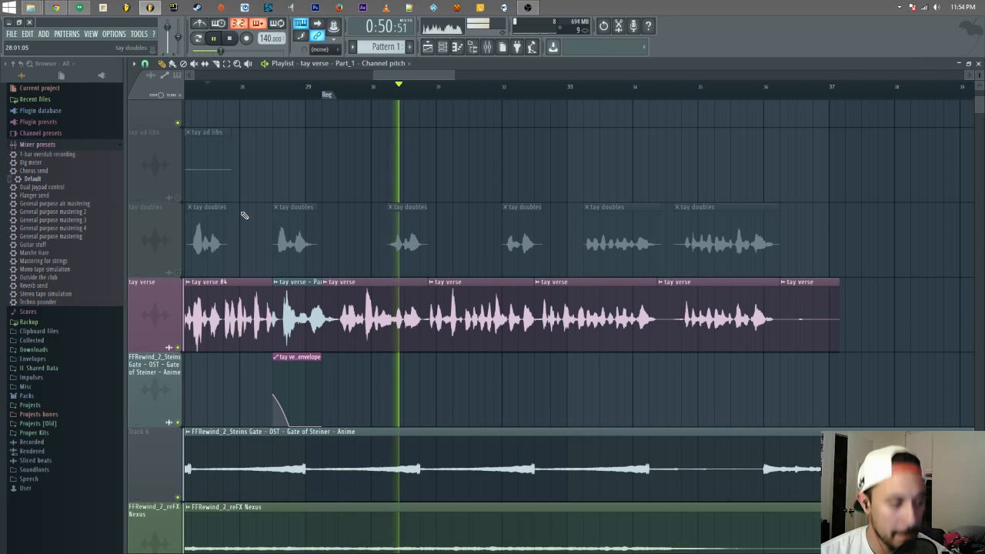
- Return to the start of the song and play it from the beginning into the verse
mouse_move(416, 76)
mouse_down()
mouse_move(428, 76)
mouse_move(241, 100)
mouse_move(512, 97)
mouse_move(441, 105)
mouse_move(423, 78)
mouse_up()
key(space)
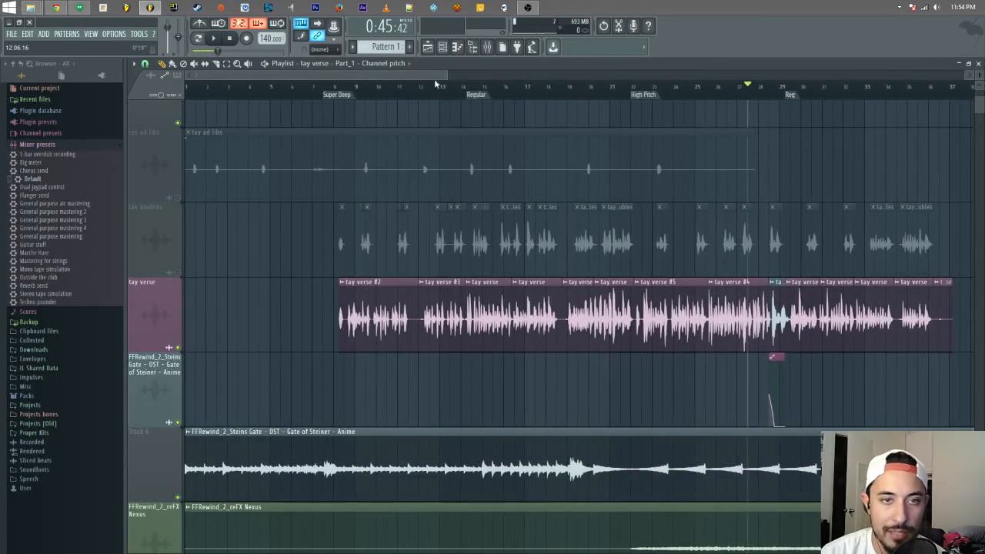
click(230, 39)
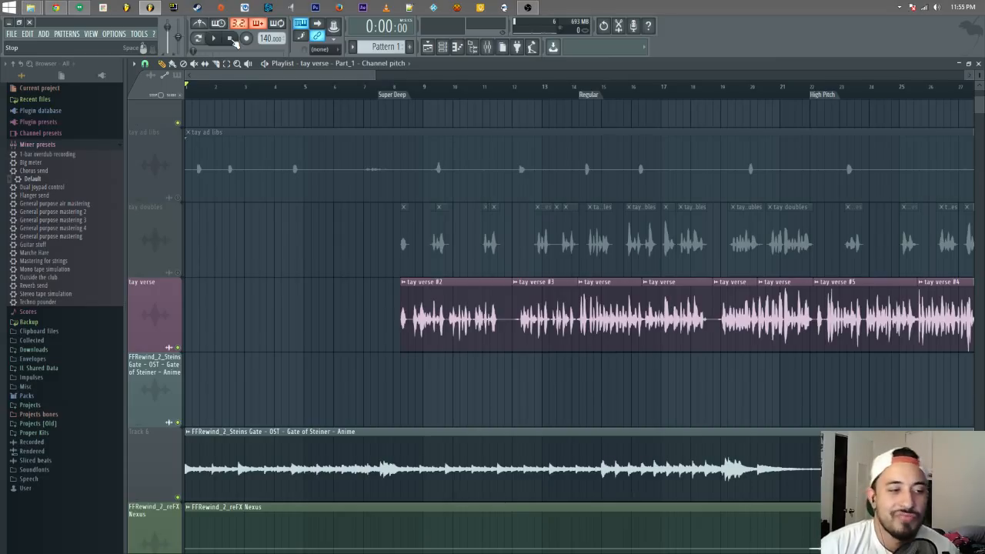
key(space)
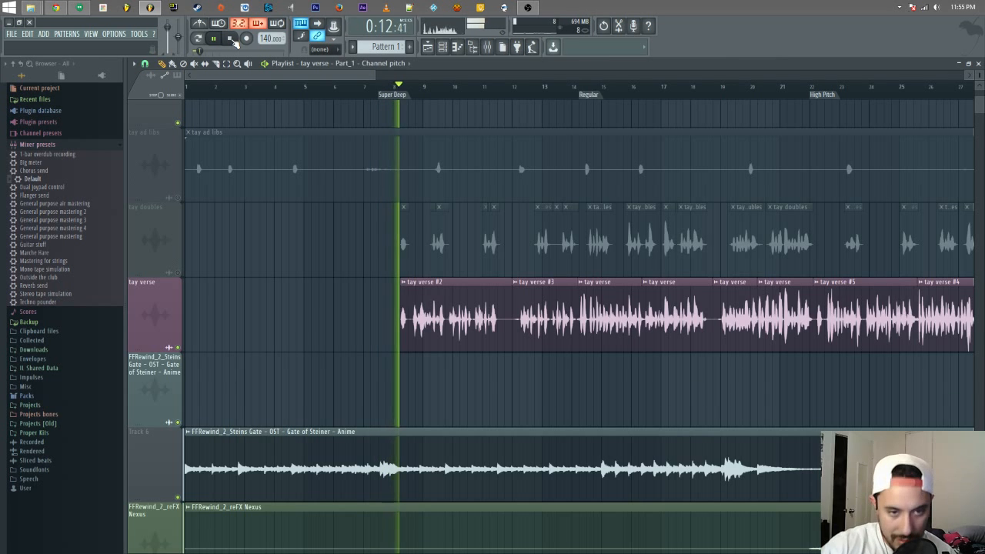
- Stop playback, slice off the first word of the tay verse #2 clip, and make that short piece unique
click(233, 39)
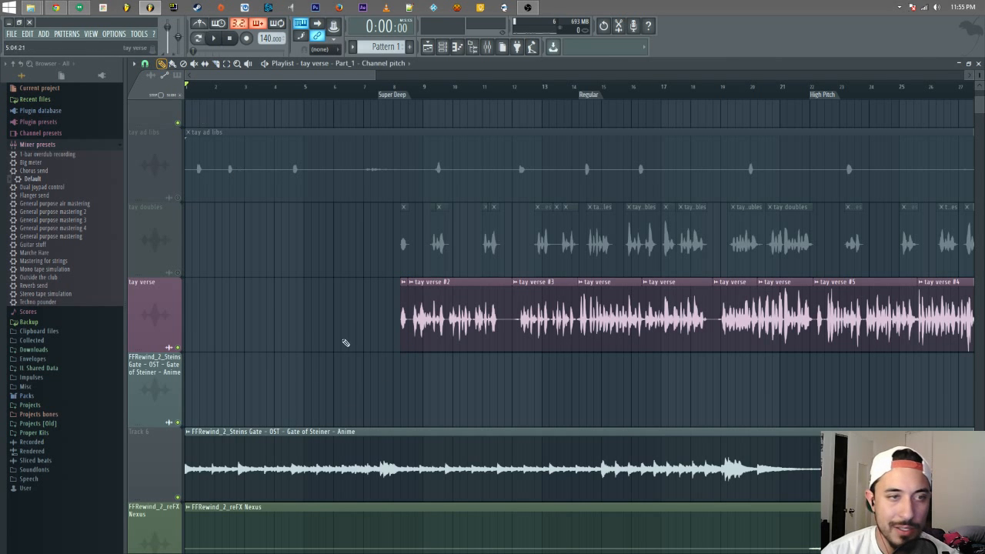
double_click(404, 311)
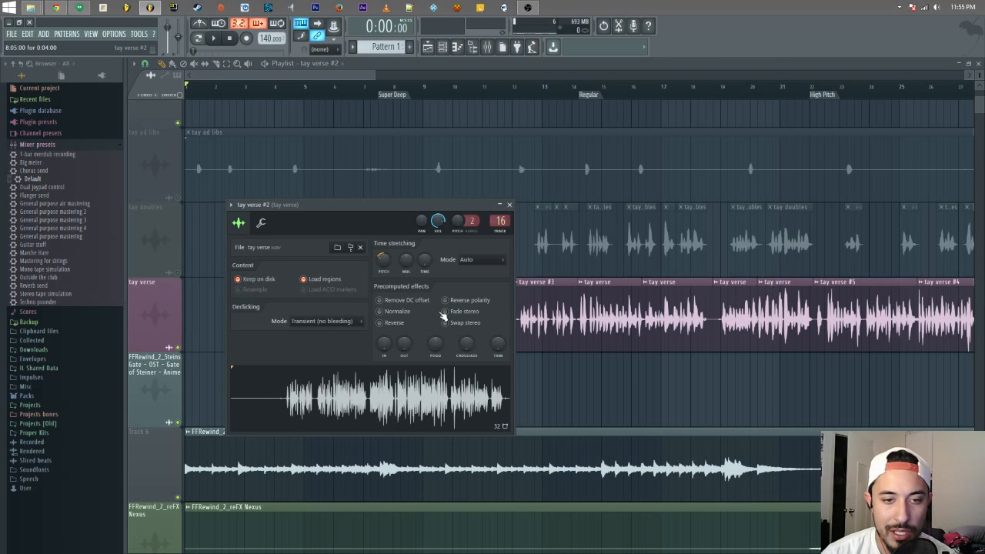
click(510, 206)
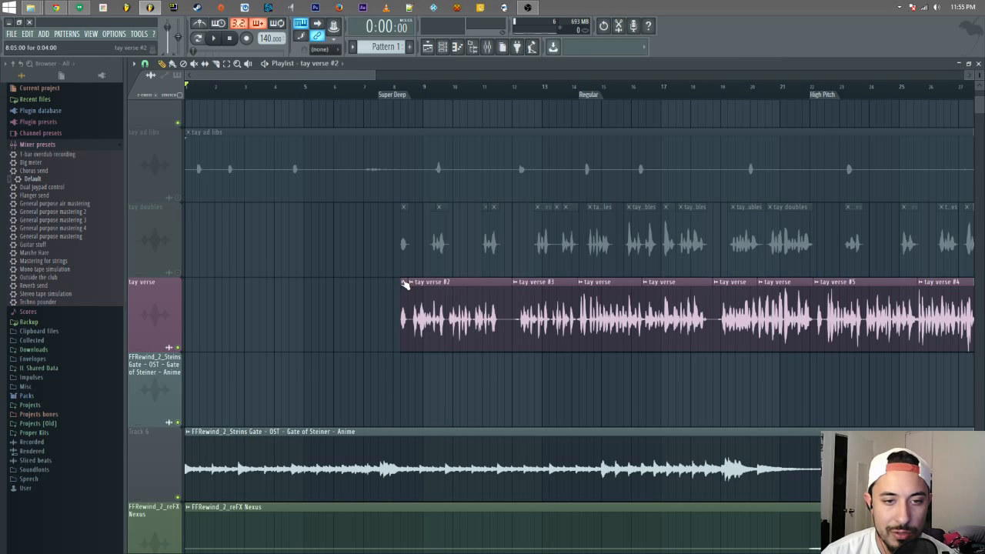
click(404, 284)
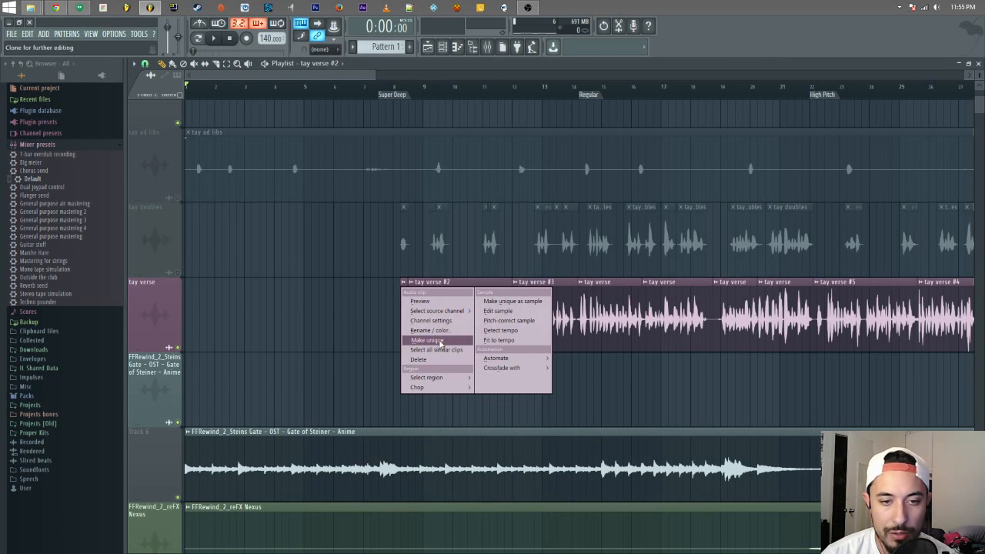
click(440, 343)
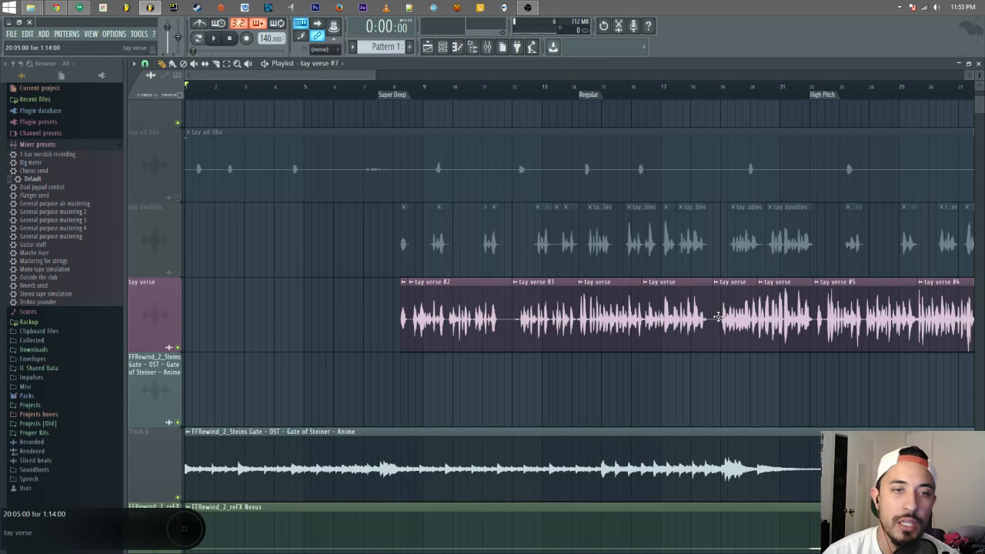
- Play the song briefly from bar 8, just before the first word of the verse
click(396, 88)
key(space)
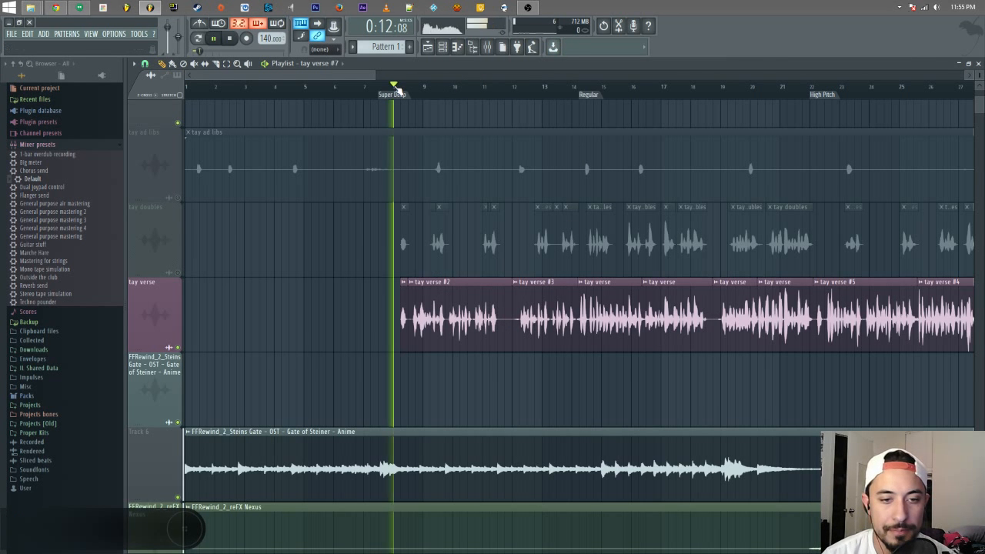
key(space)
click(442, 47)
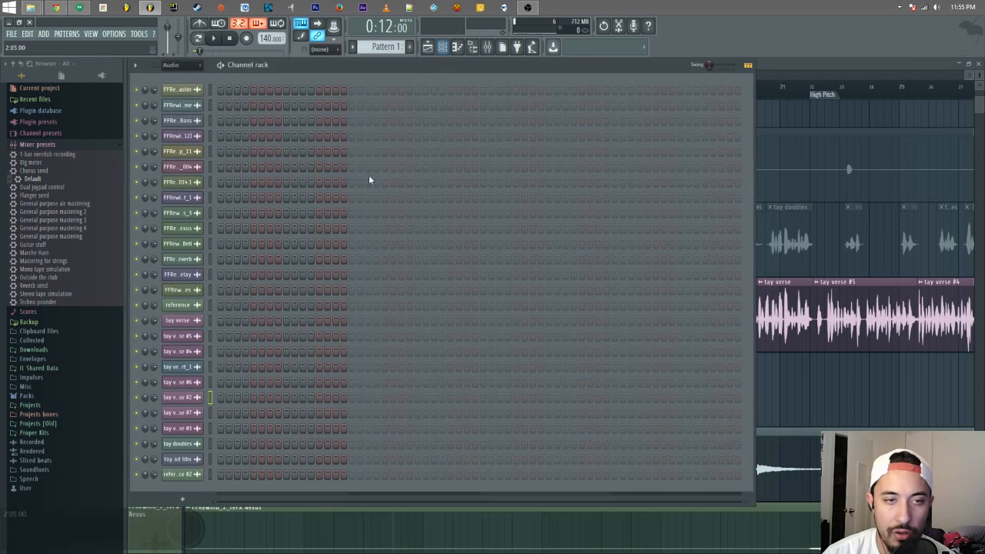
click(455, 47)
click(449, 48)
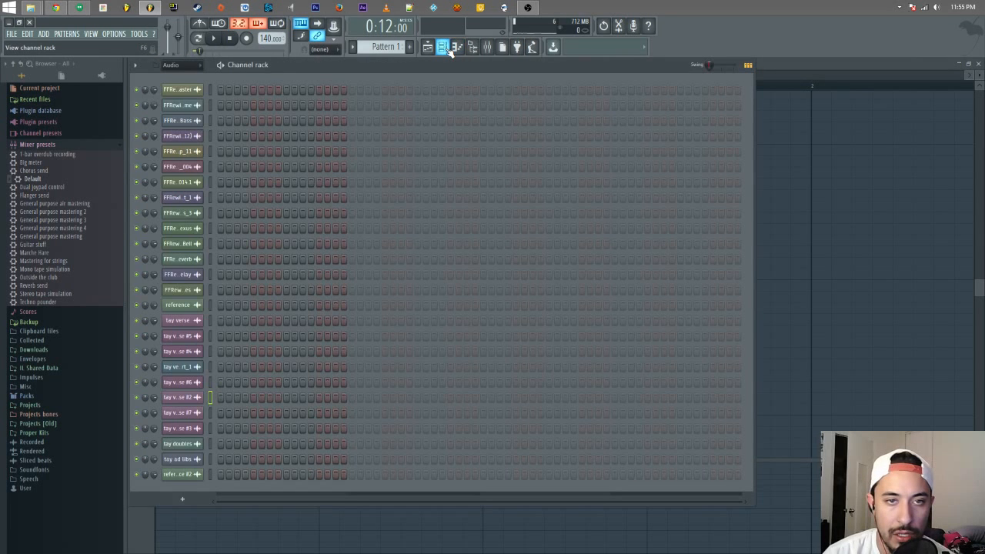
click(443, 47)
click(443, 47)
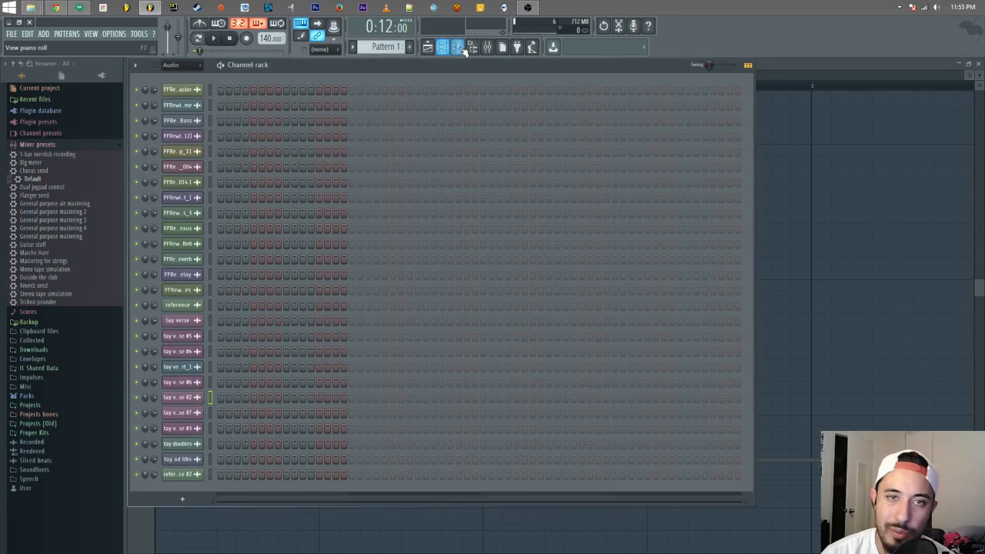
click(487, 47)
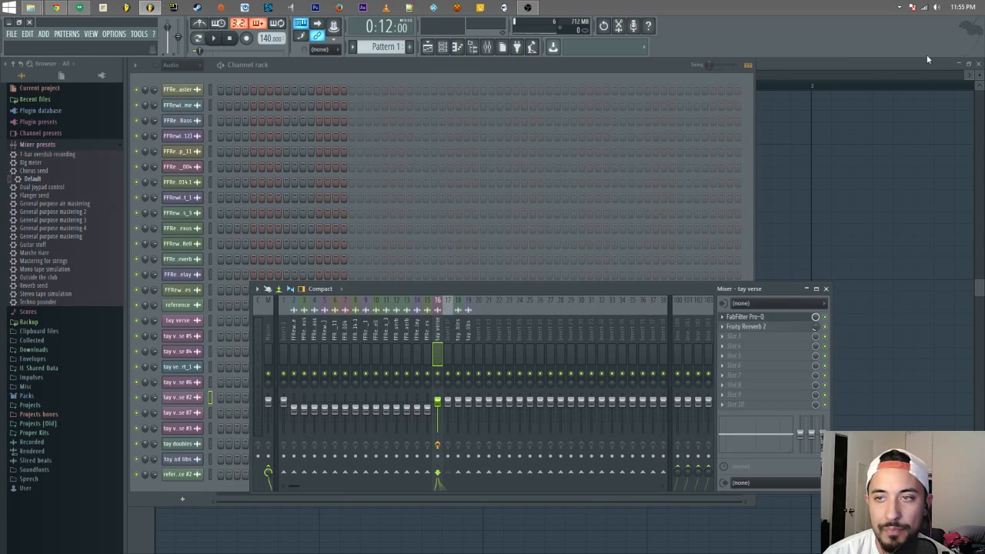
click(979, 65)
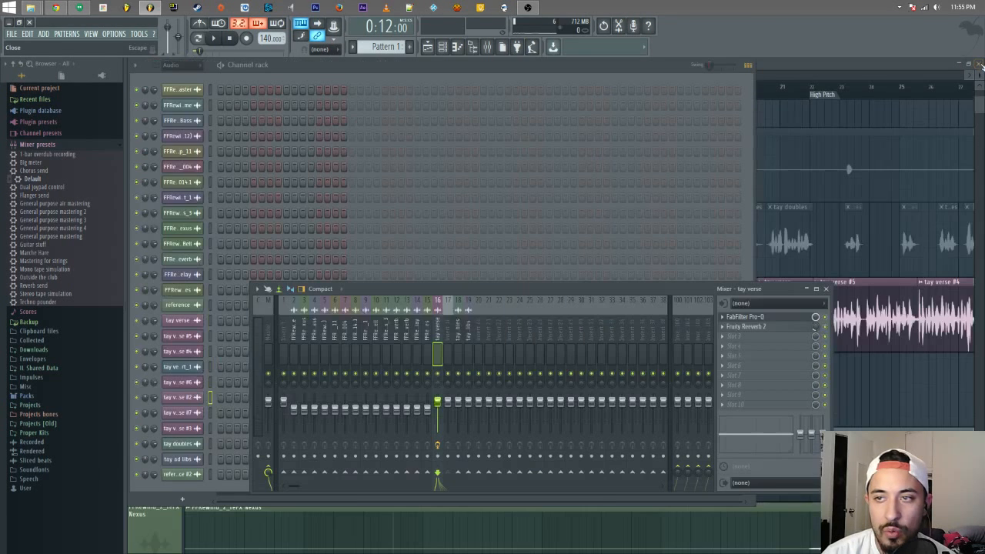
click(831, 65)
- Trim the start of the remaining tay verse #2 clip to bar 11 and solo the tay verse track
drag(403, 282, 479, 282)
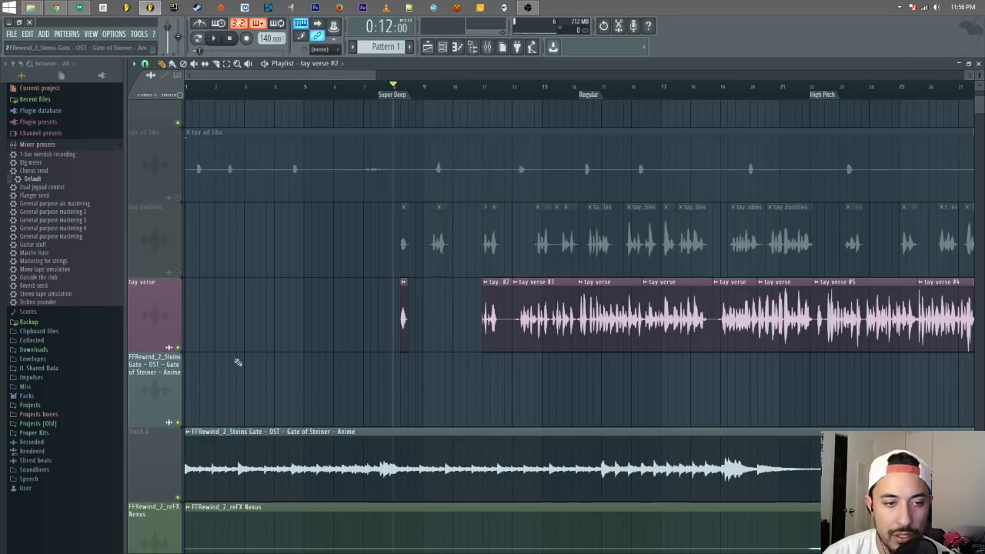
right_click(177, 348)
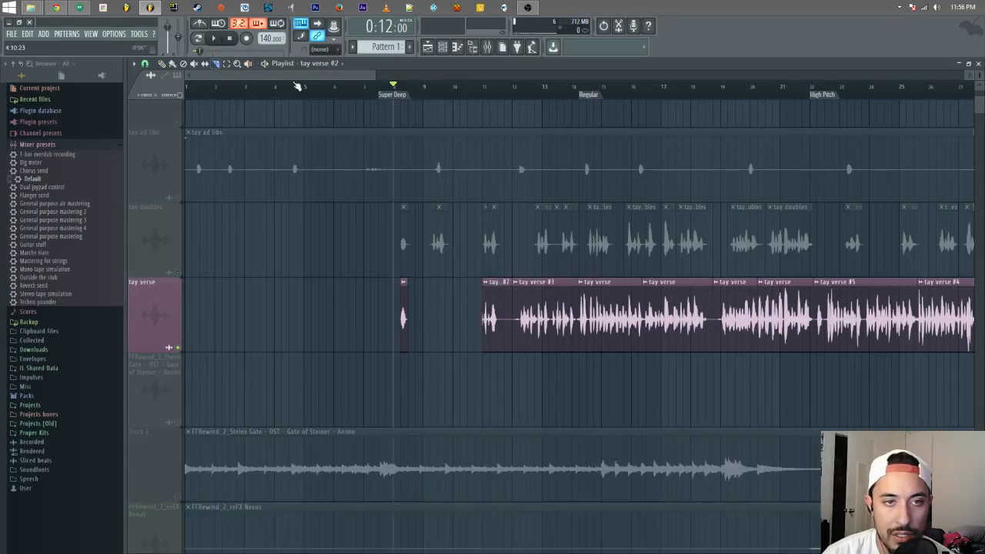
- Select a two-bar time range starting at the isolated first word at 8:05:00 and play it
drag(400, 86, 461, 91)
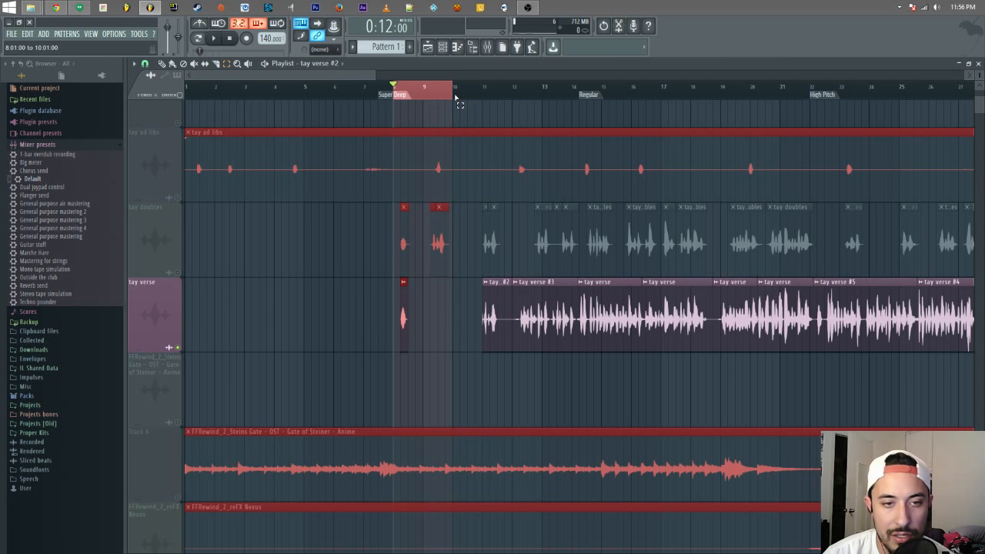
drag(357, 202, 588, 354)
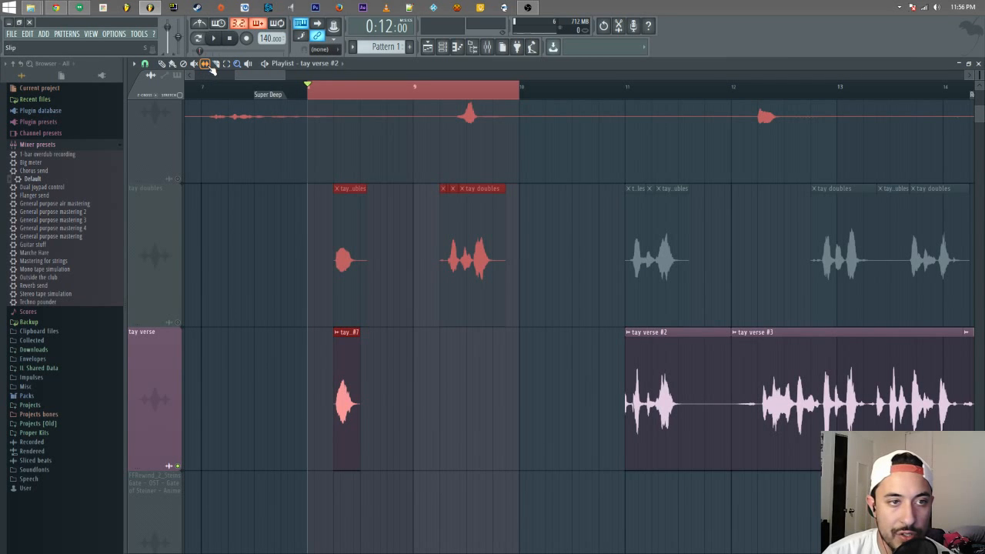
click(332, 92)
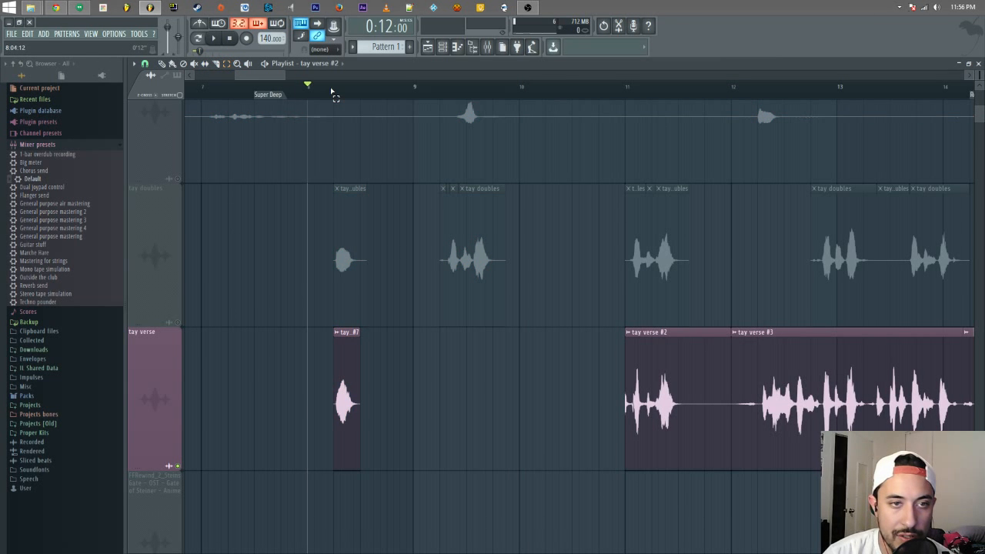
drag(334, 92, 433, 94)
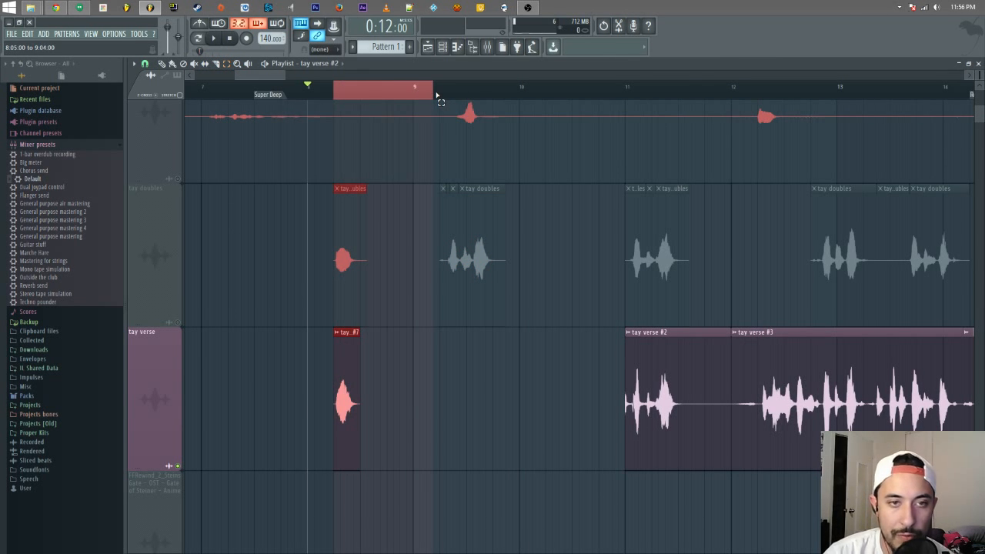
click(334, 90)
drag(335, 99, 548, 114)
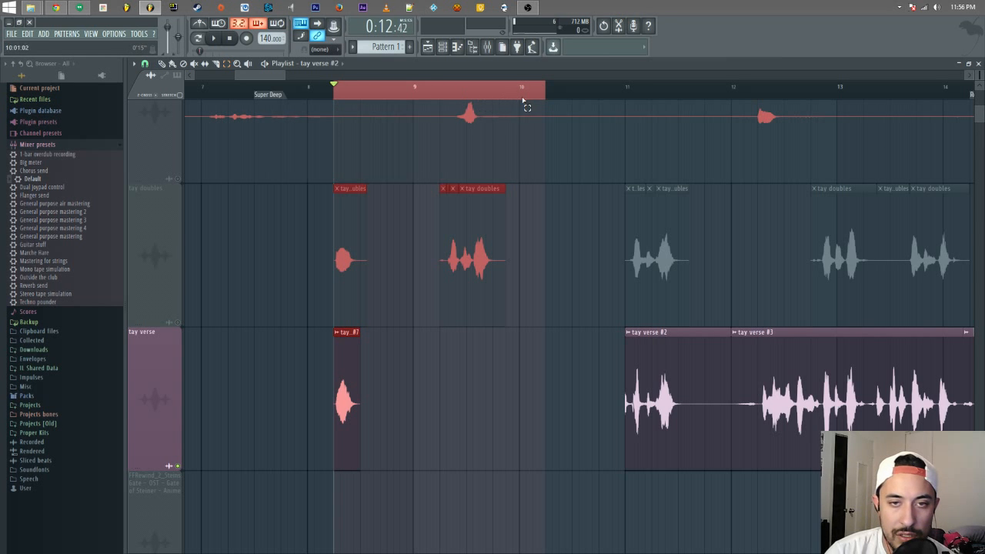
key(space)
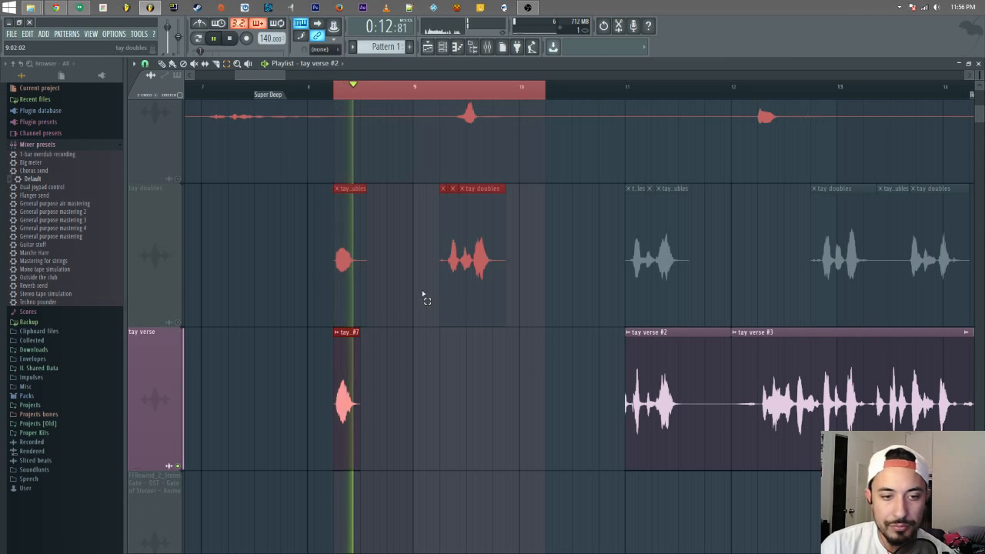
key(space)
- Raise the existing Fruity Reeverb 2 to full mix on the tay verse mixer track, play the word, and open the reverb
click(487, 47)
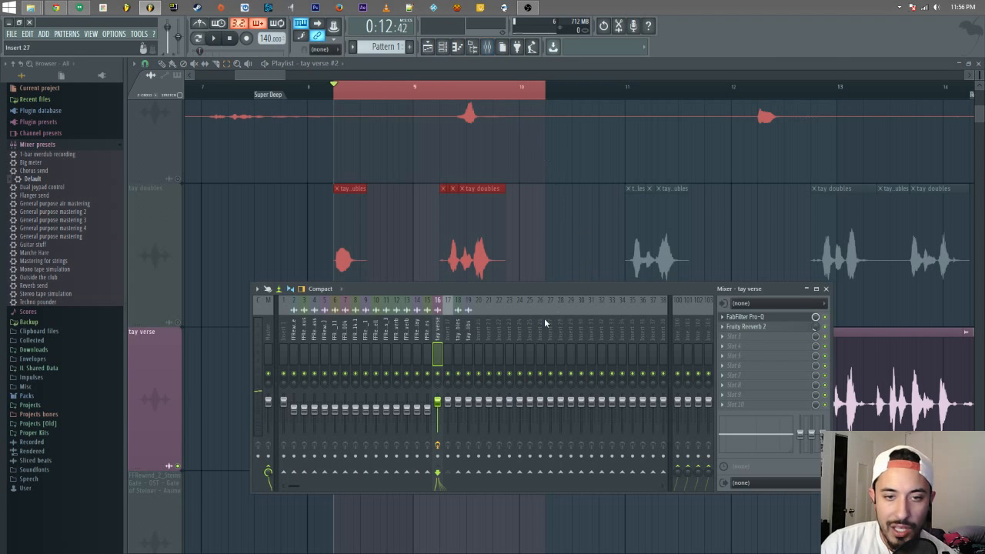
key(space)
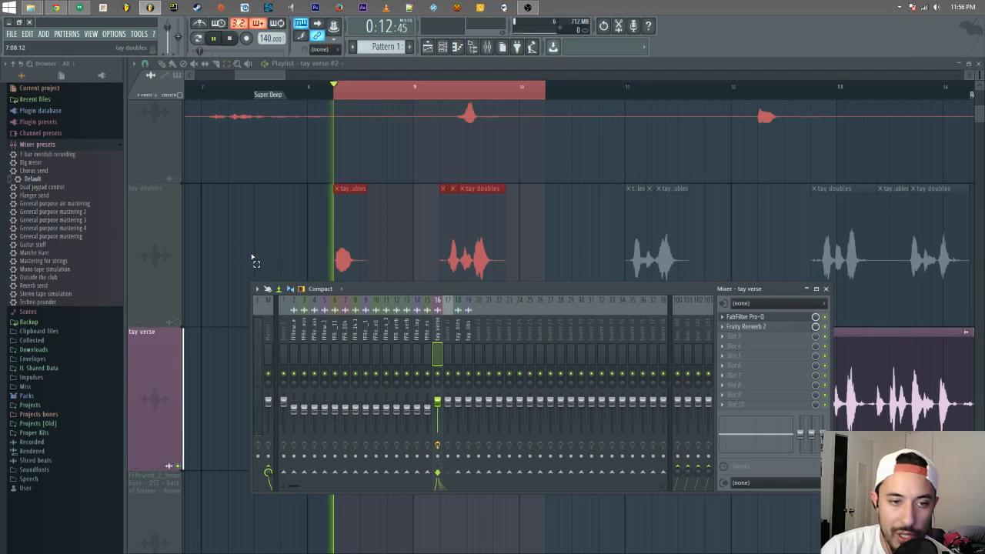
key(space)
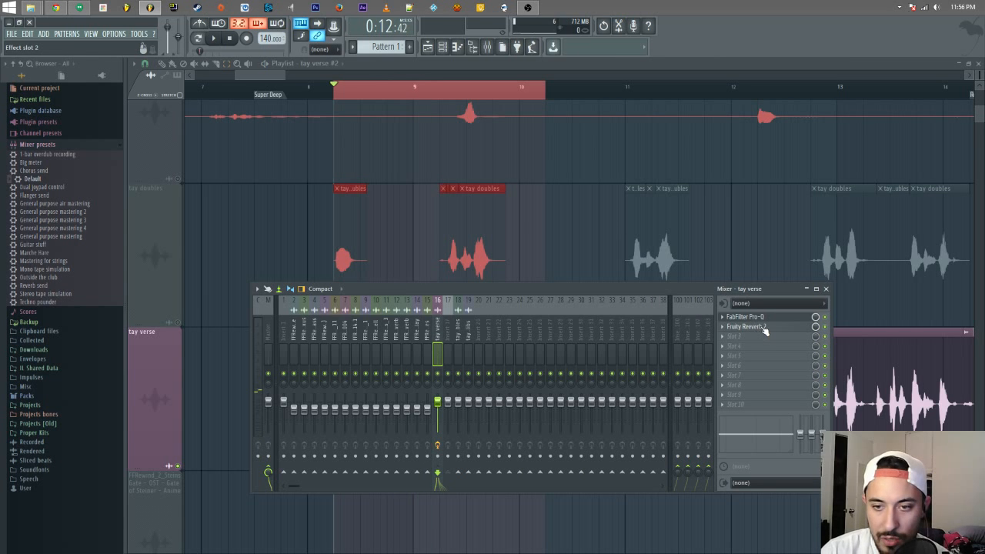
click(746, 326)
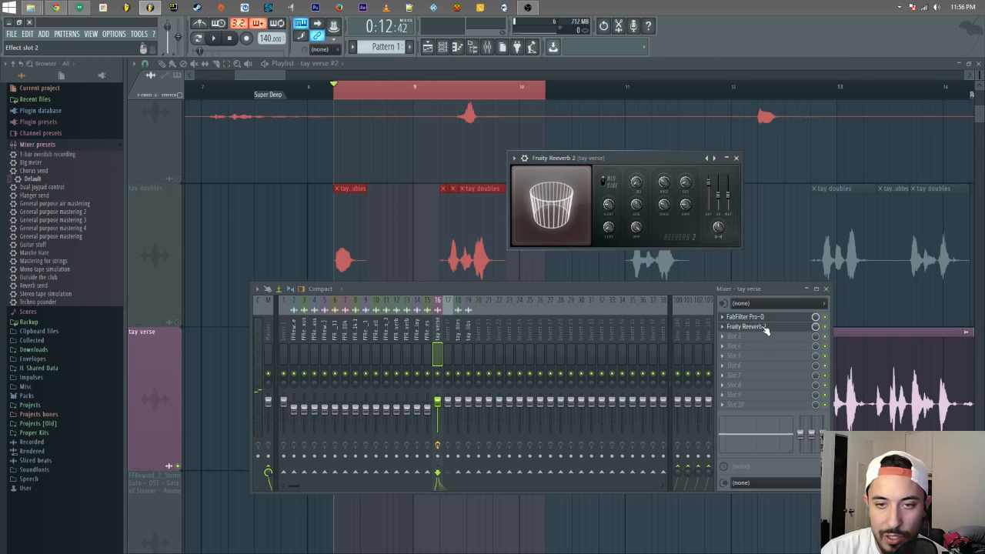
- Add a second Fruity Reeverb 2 in effect slot 3 with the Cathedral preset and play the selected range
click(723, 336)
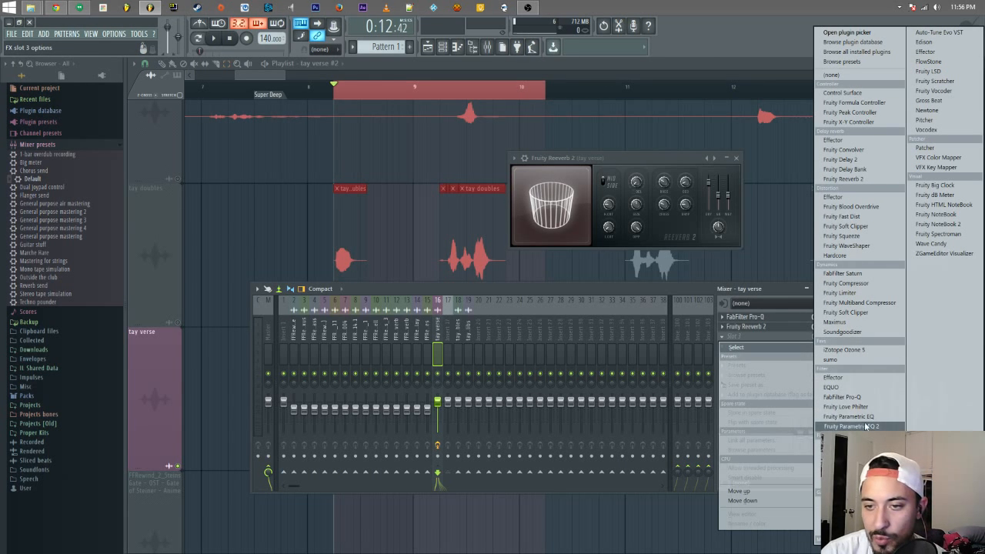
click(843, 179)
right_click(416, 190)
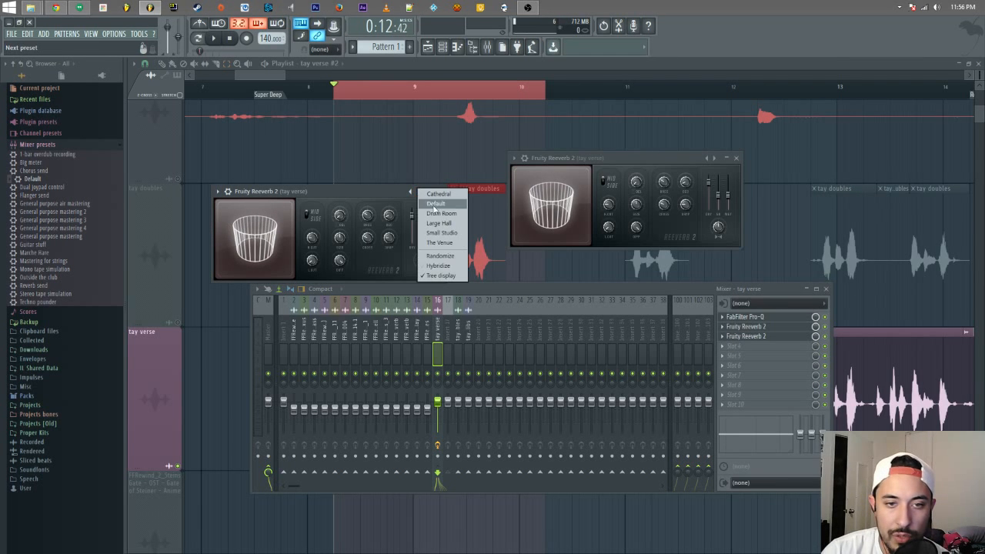
click(438, 194)
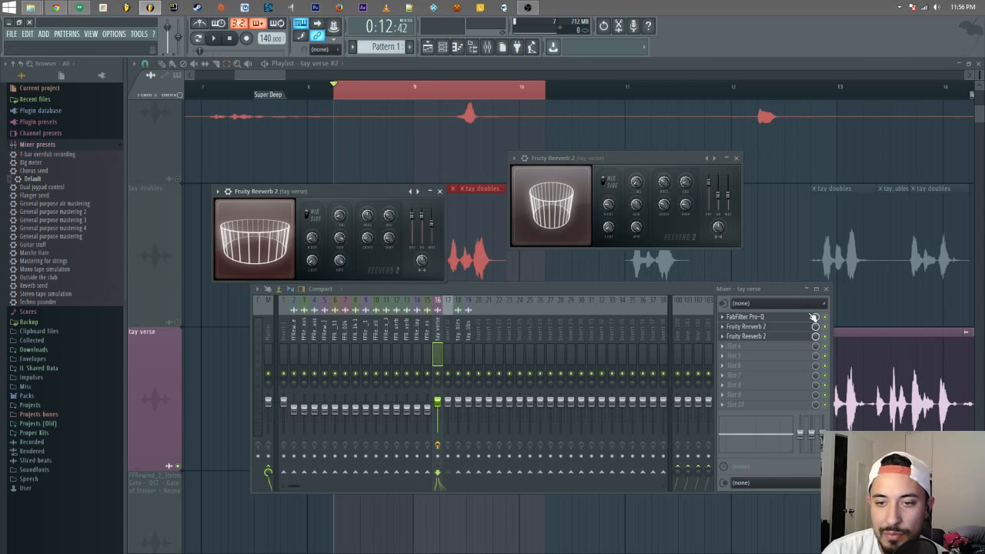
key(space)
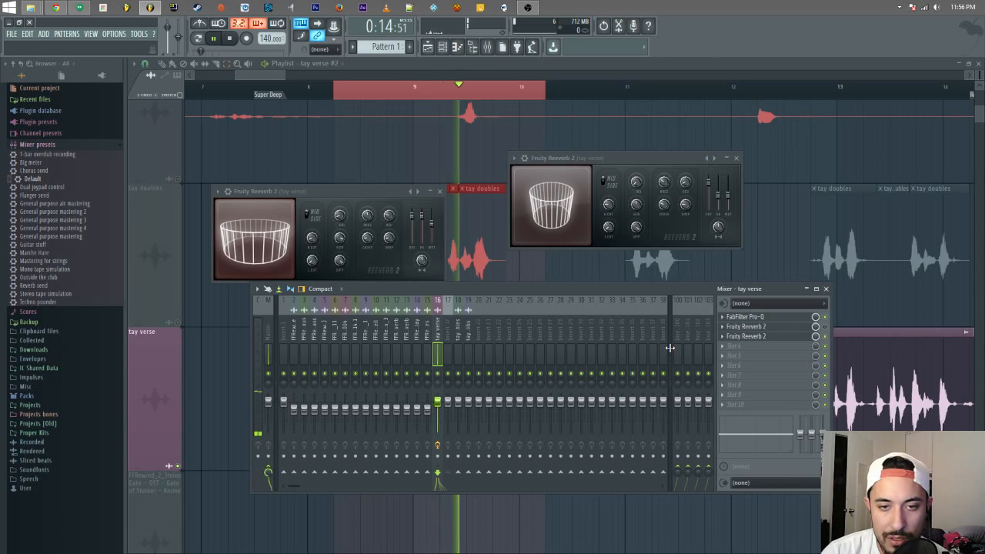
key(space)
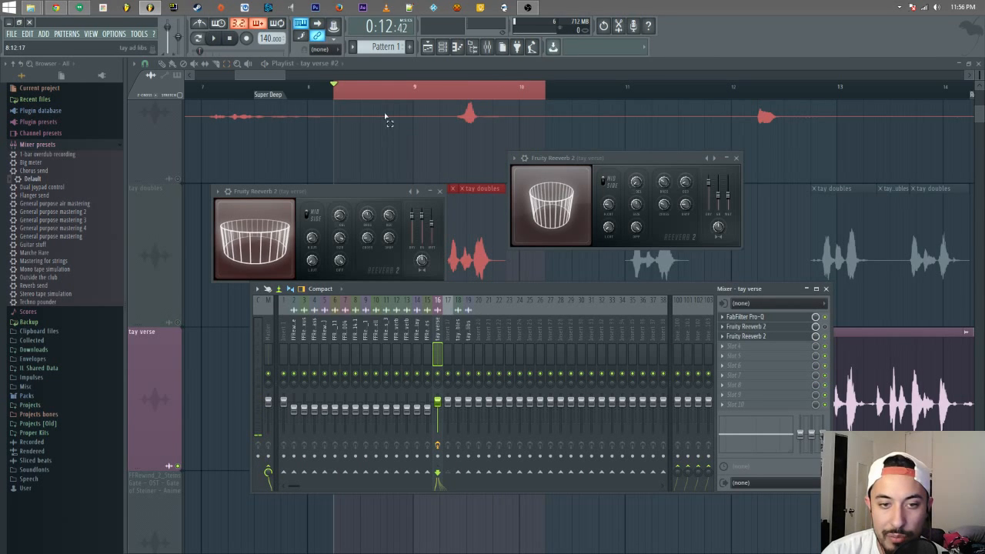
- Close the effect windows, open the isolated tay verse #7 clip's settings, and reverse the sample, comparing it with Reverse off
key(F12)
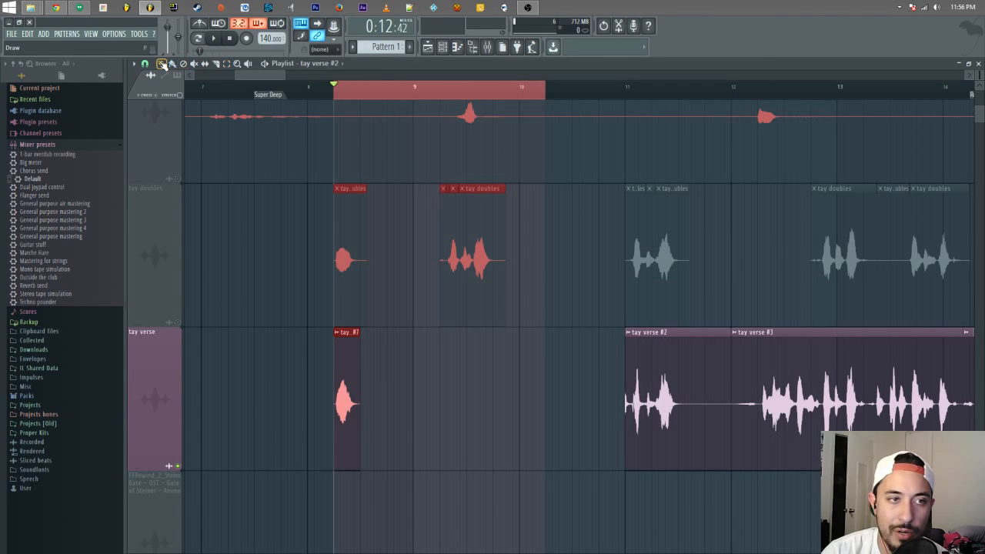
double_click(346, 367)
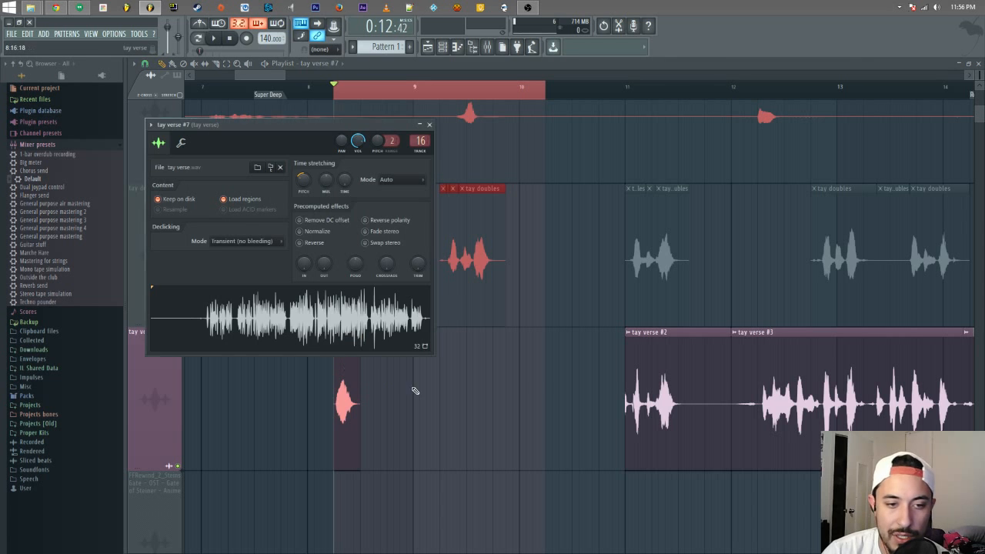
click(311, 244)
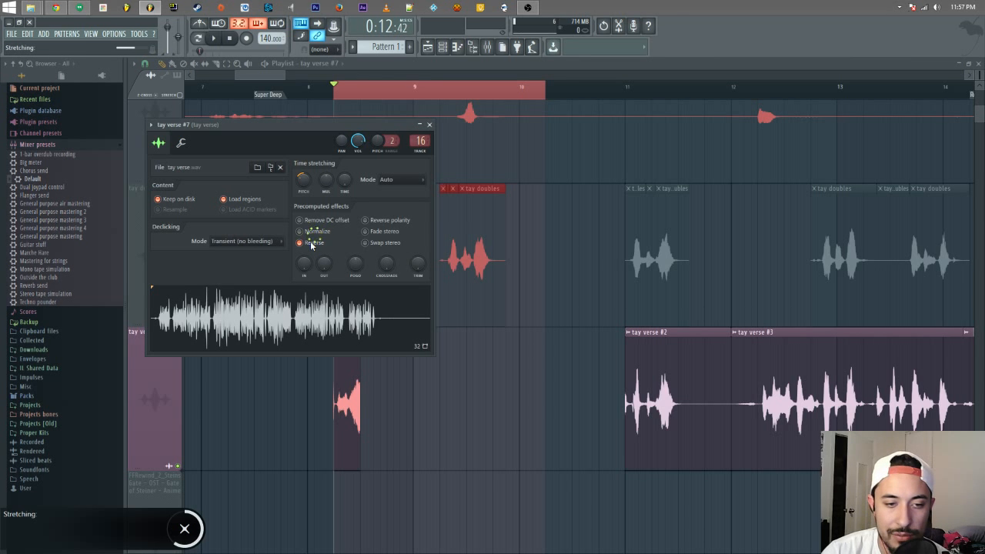
click(314, 244)
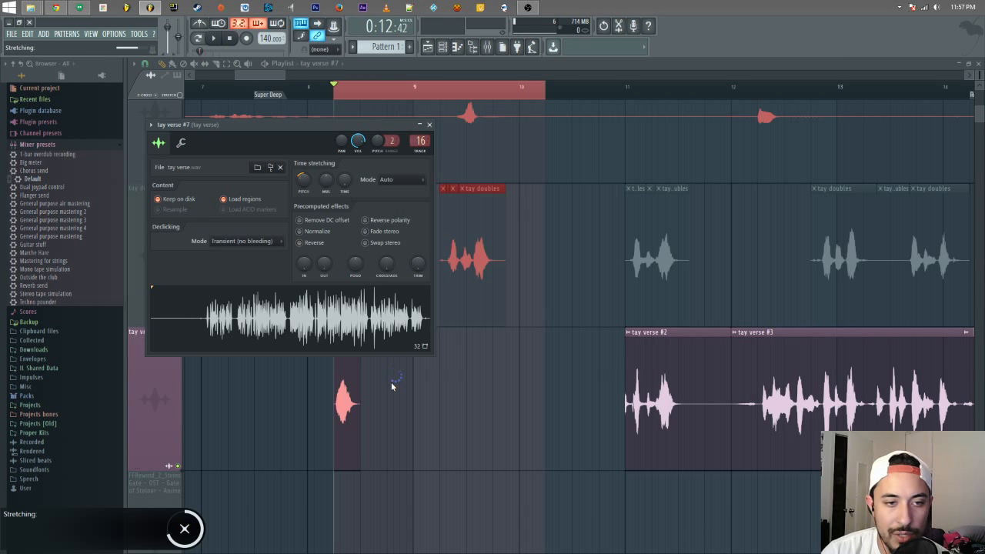
click(391, 383)
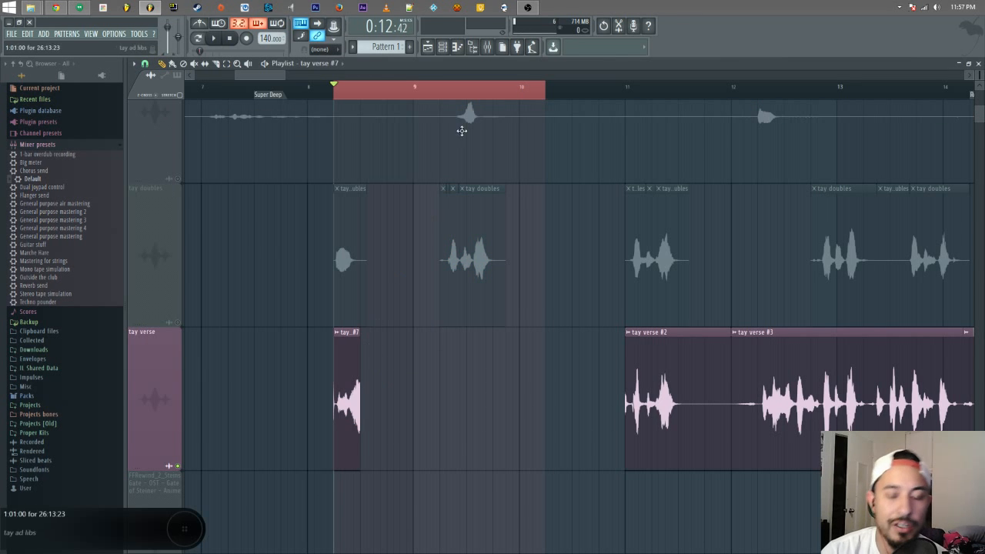
- Reopen the tay verse #7 settings from the channel rack and toggle the sample's Reverse option
click(443, 47)
click(198, 413)
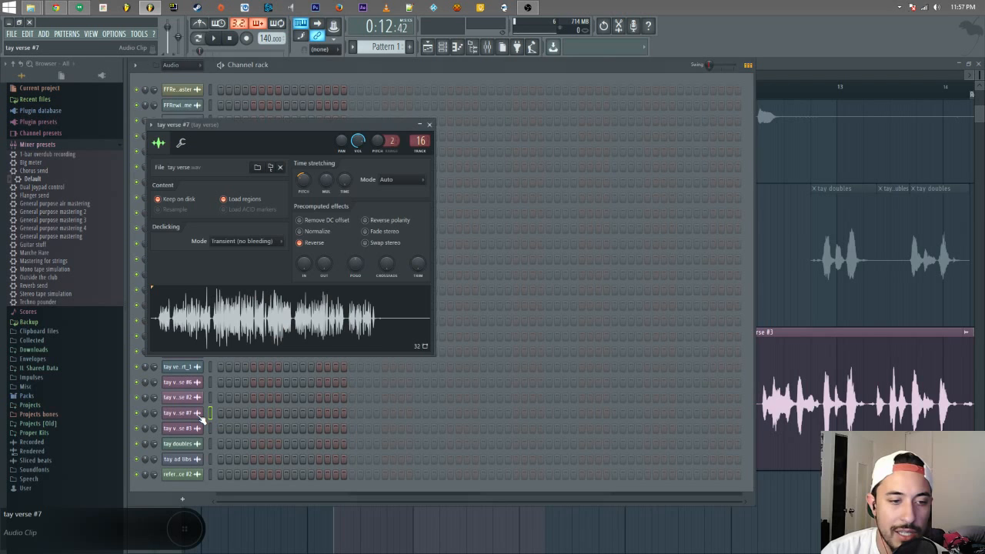
click(314, 243)
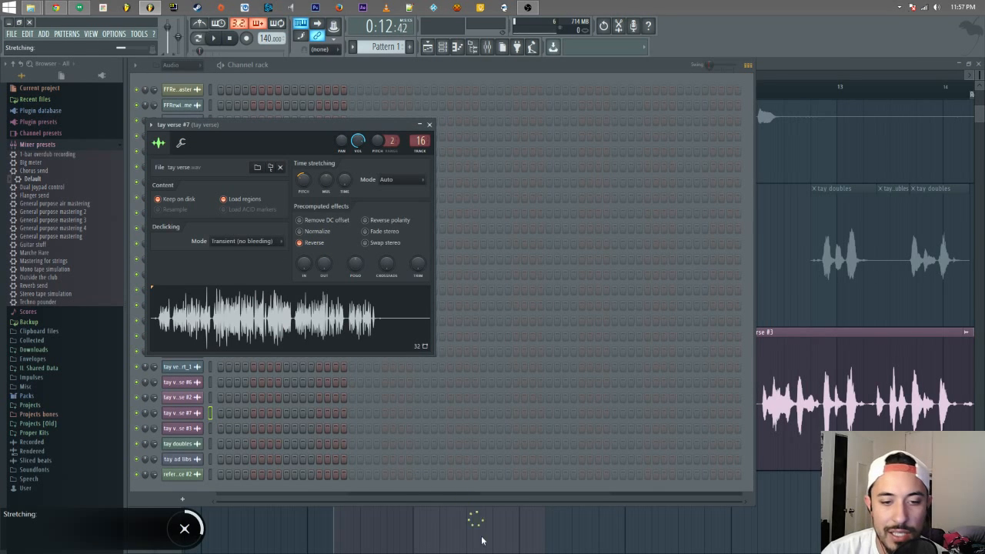
- Make the isolated first-word clip on the tay verse track unique as a sample, saved as tay verse - Part_2.wav
click(554, 528)
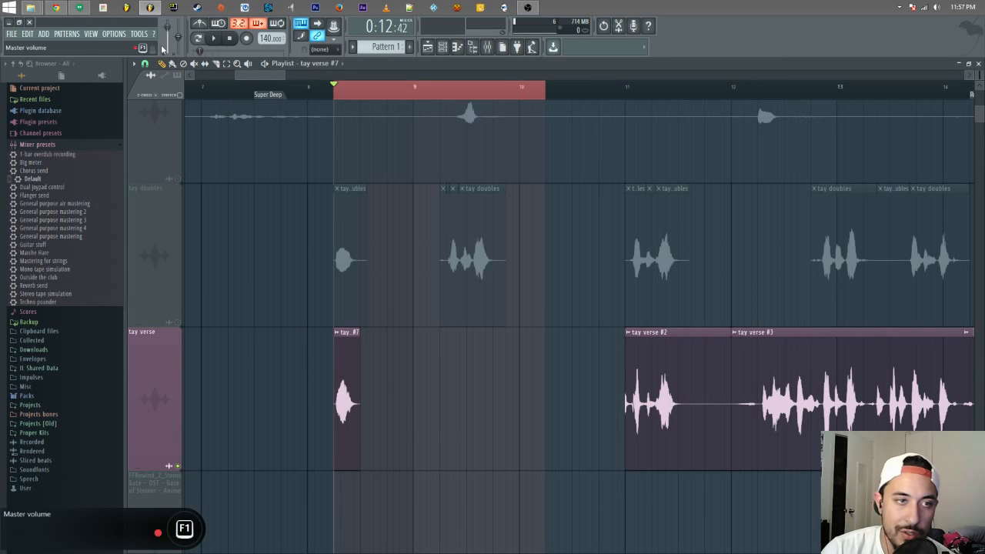
click(339, 337)
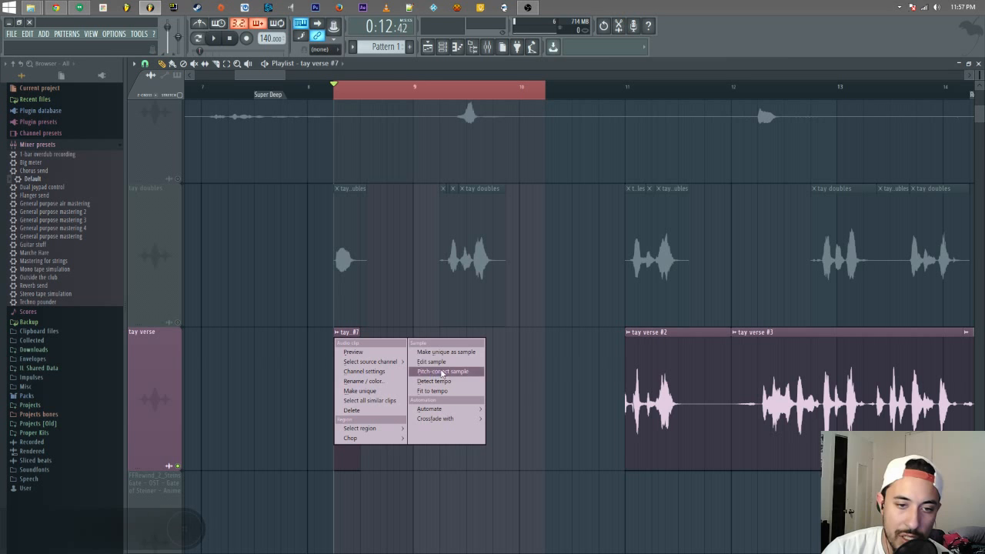
click(468, 353)
key(Return)
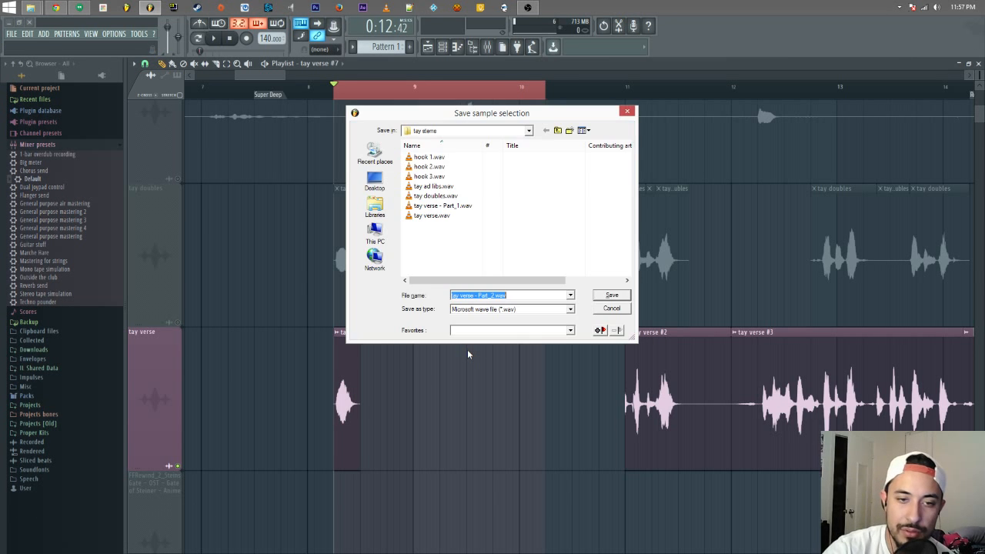
key(Return)
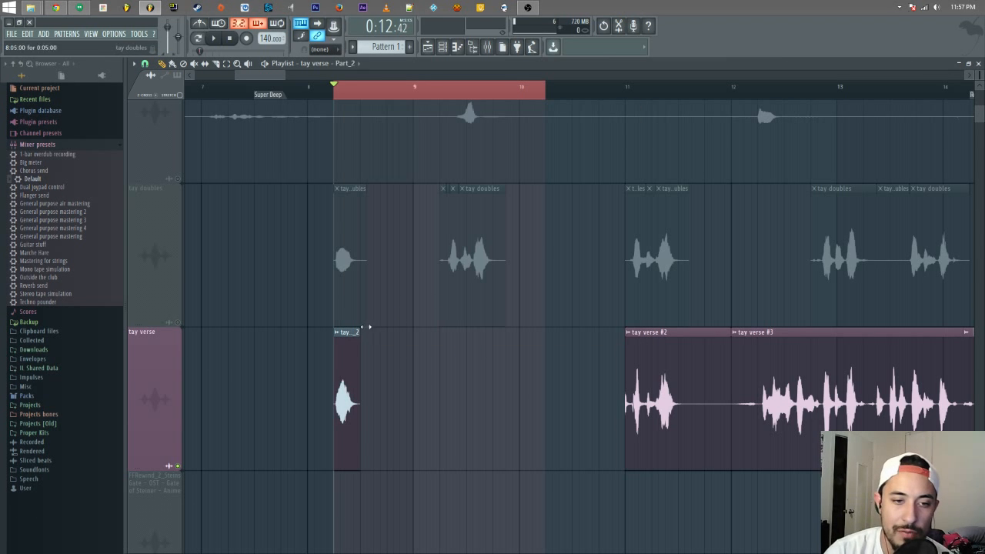
- Reverse the tay verse - Part_2 sample in its channel settings and play the selected range
click(347, 333)
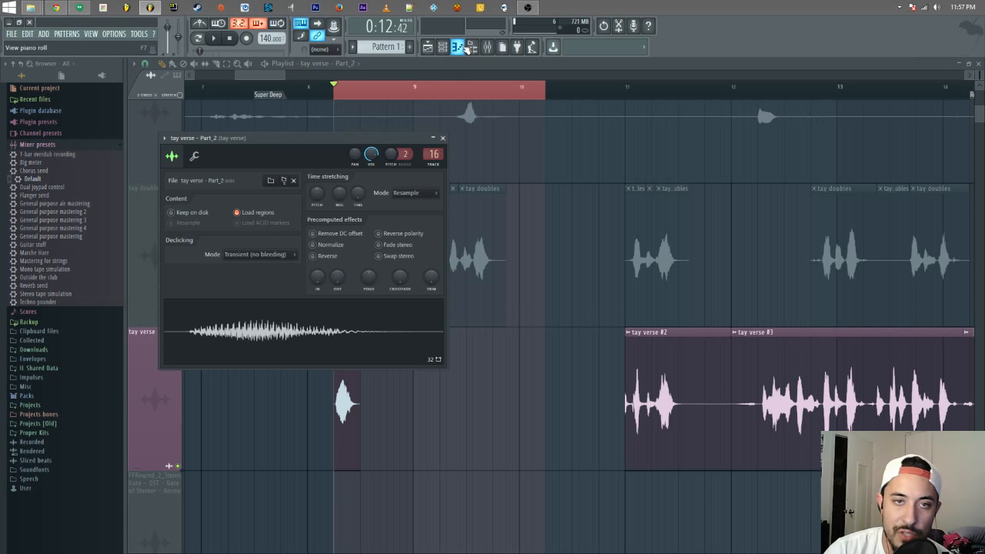
click(336, 258)
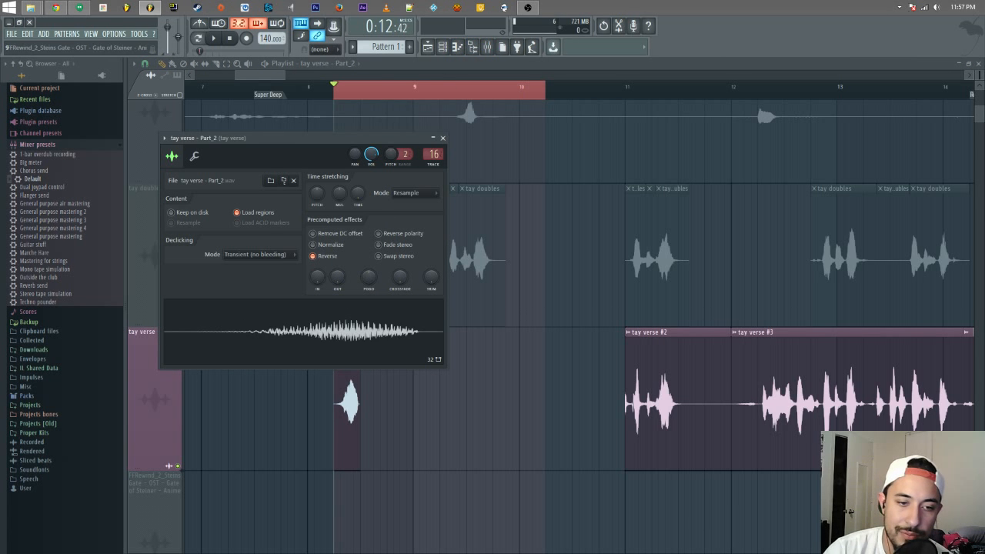
right_click(426, 423)
key(space)
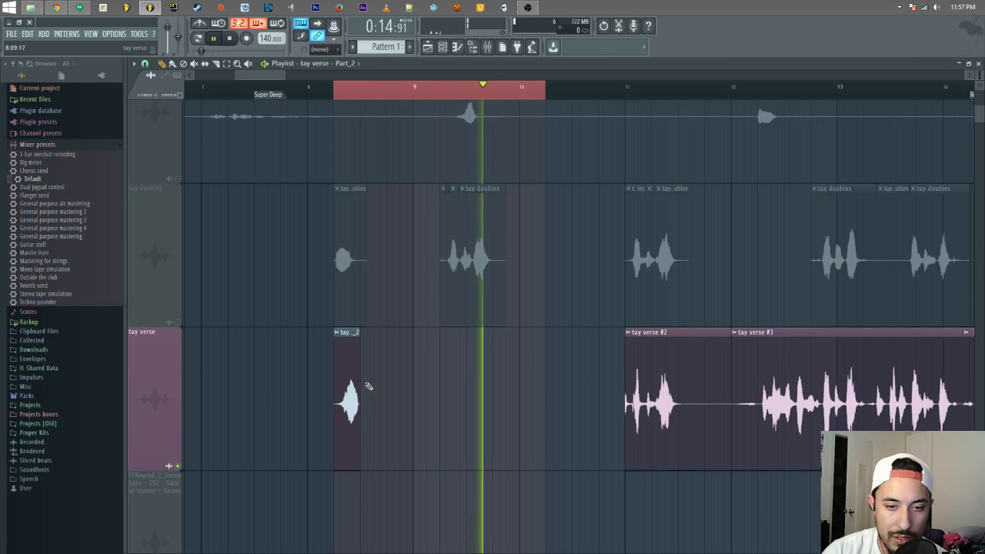
key(space)
key(space)
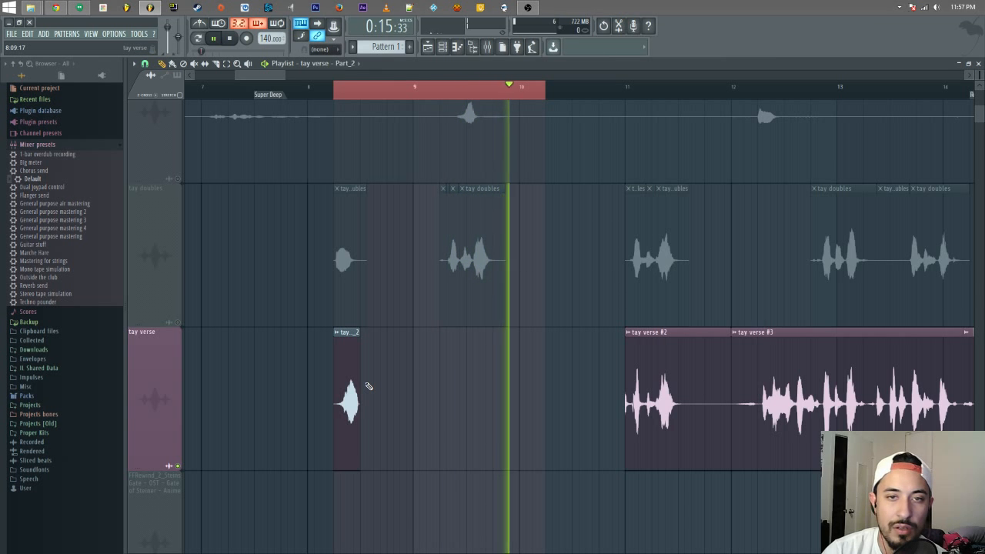
key(space)
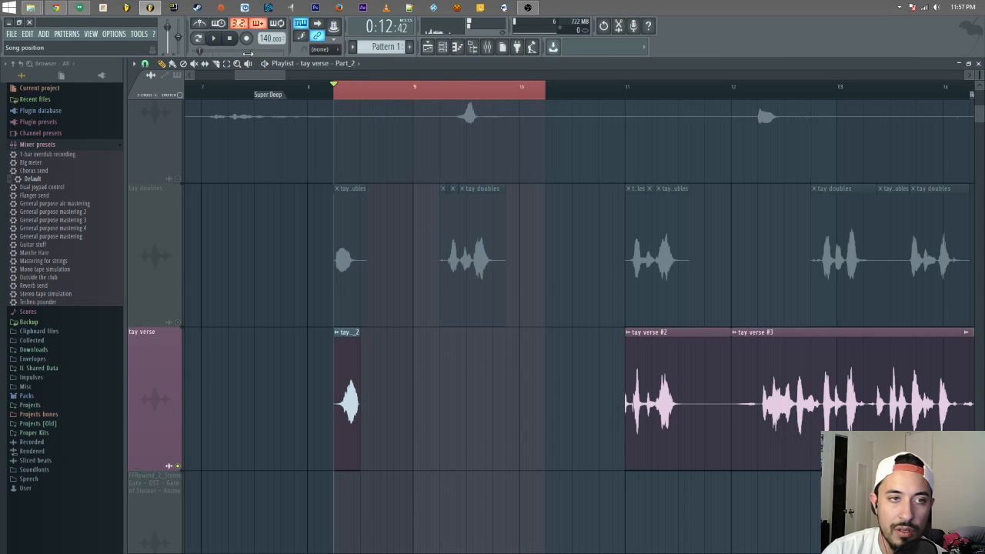
- Set up a wave export of the project named UHHHHH.wav in the FForward-Rewind folder under Projects, GHH
click(12, 34)
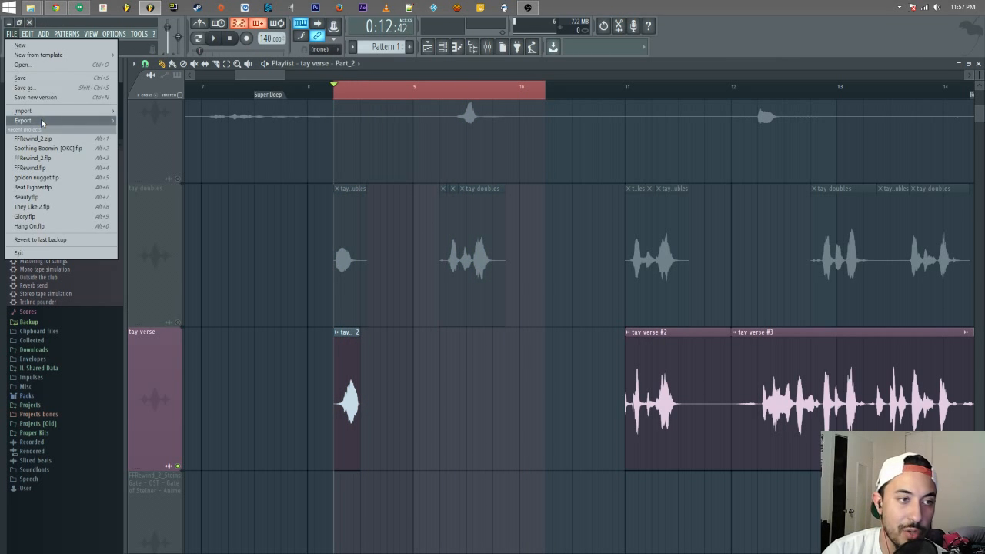
mouse_move(43, 121)
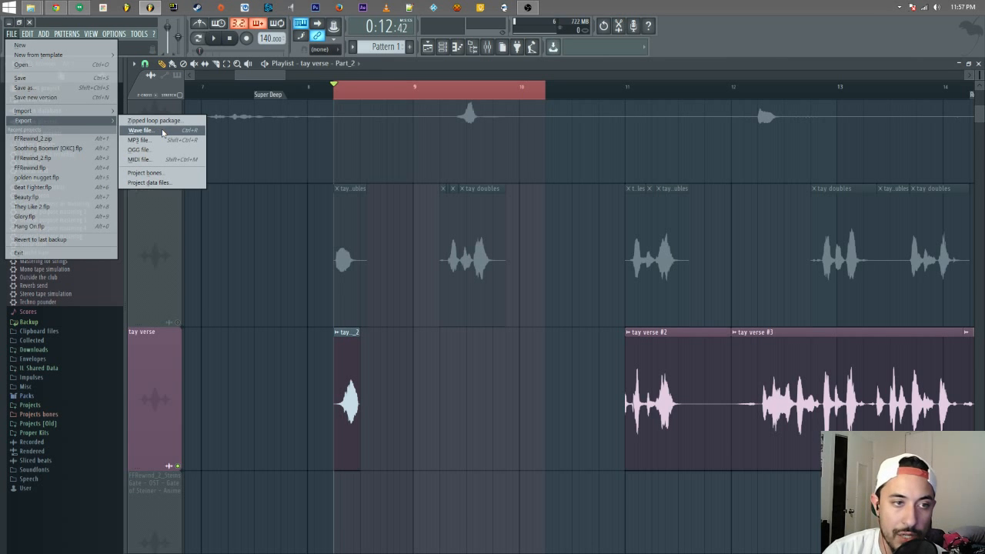
click(163, 131)
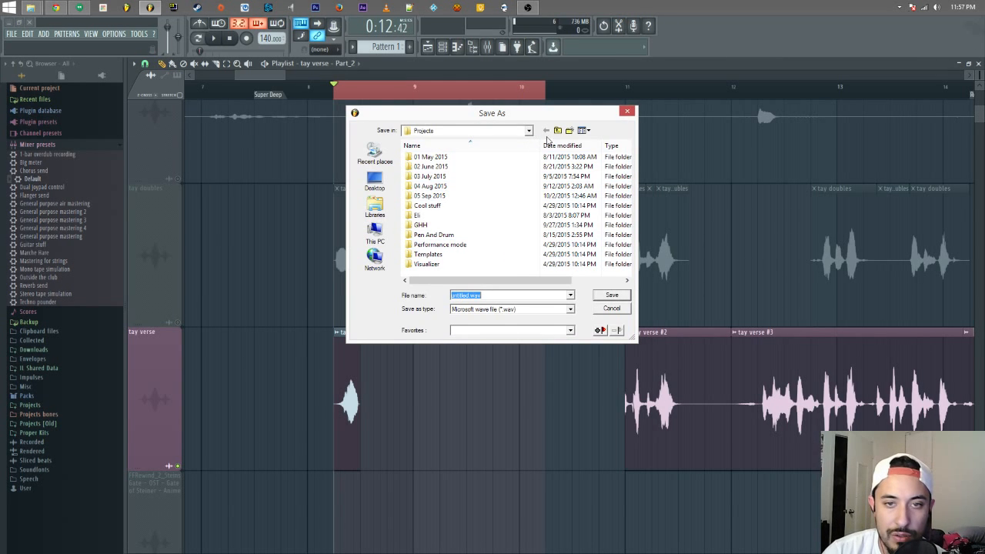
double_click(450, 196)
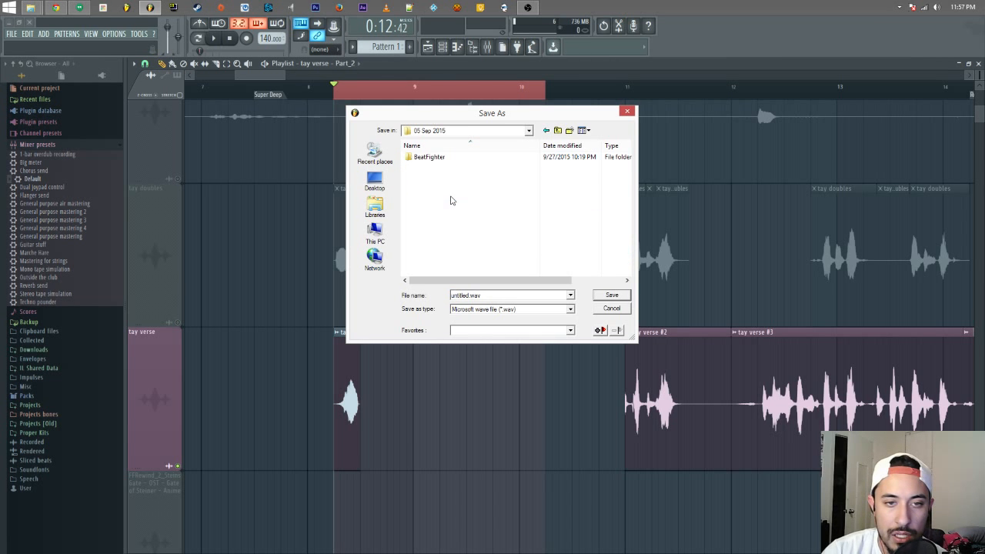
click(558, 132)
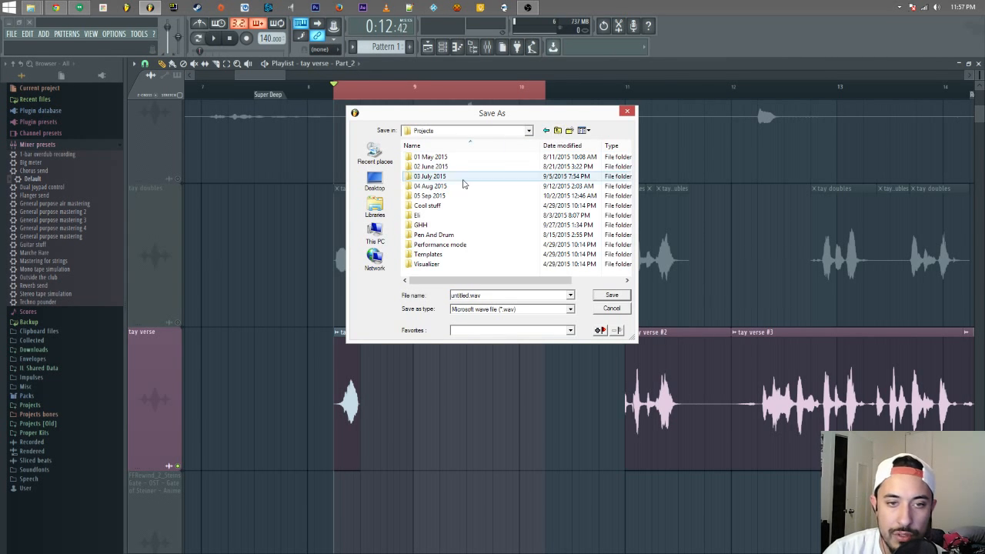
double_click(431, 226)
double_click(455, 159)
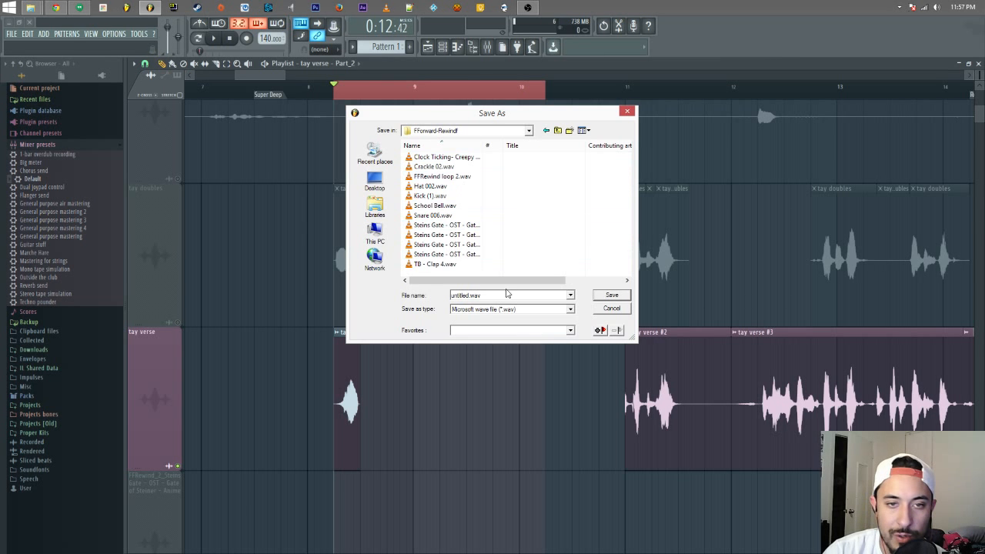
text(UHHHHHH)
key(Return)
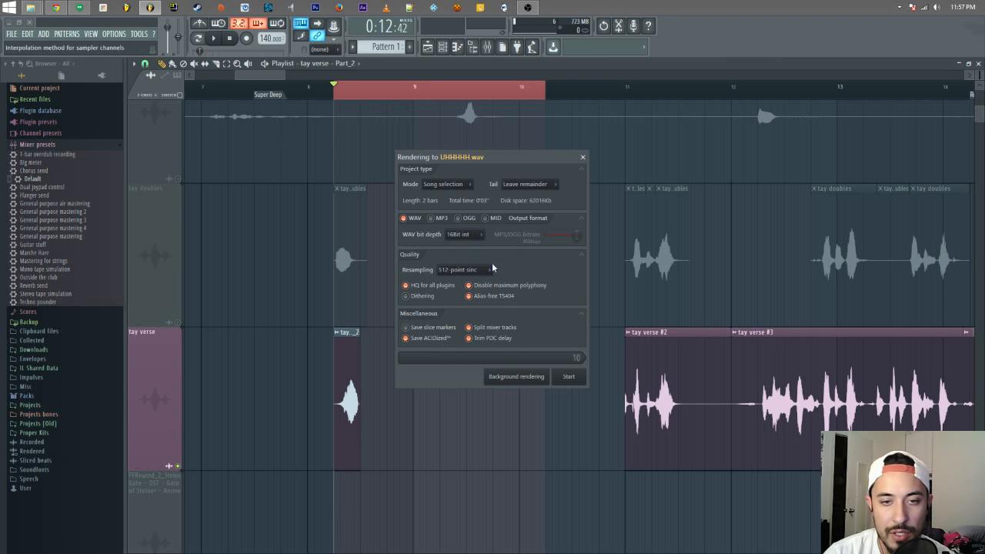
- Render the song selection to WAV with the tail set to Leave remainder and Split mixer tracks off, and close the opened browser page
click(551, 187)
click(560, 176)
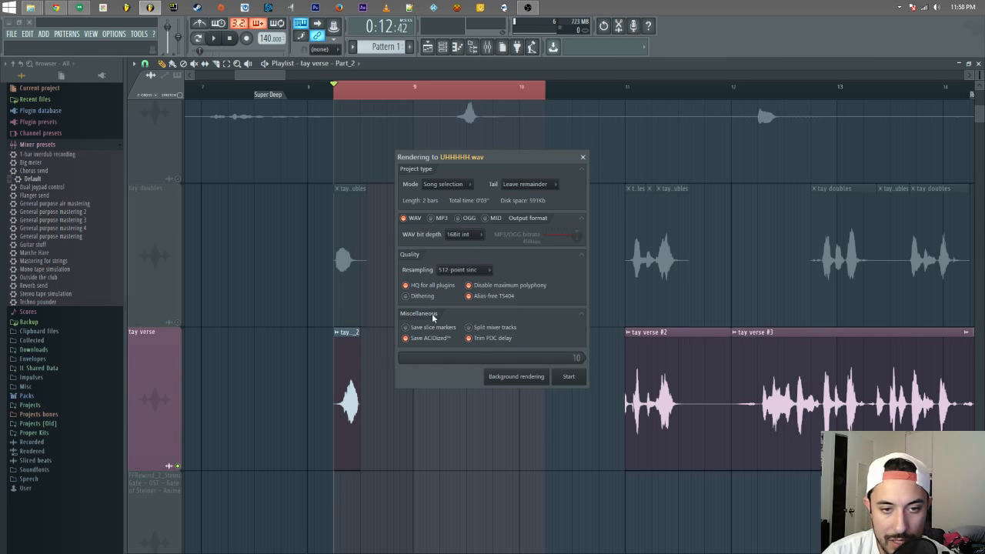
click(569, 378)
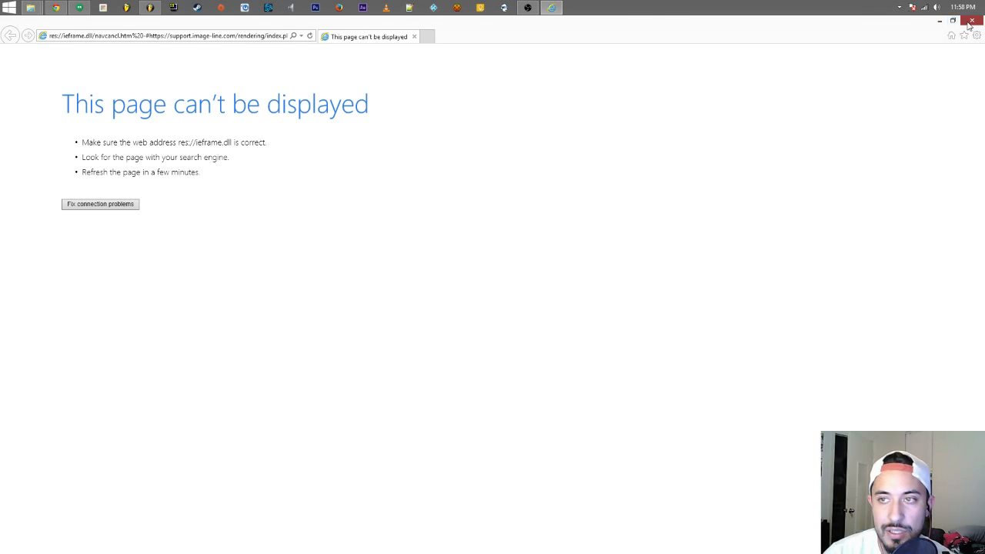
click(971, 22)
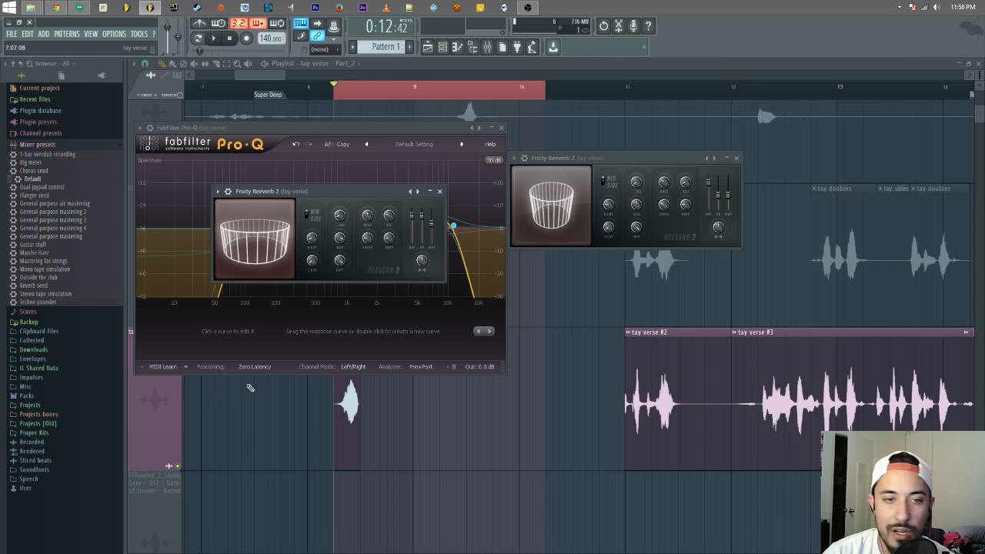
- Delete the reversed first-word clip and extend tay verse #2 back to the start of the selected range
click(496, 130)
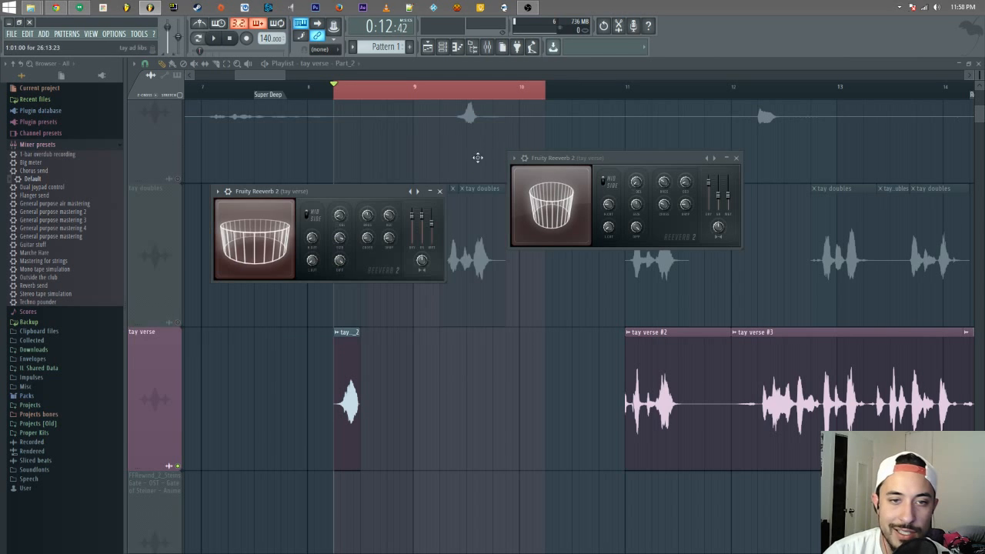
click(737, 158)
right_click(340, 369)
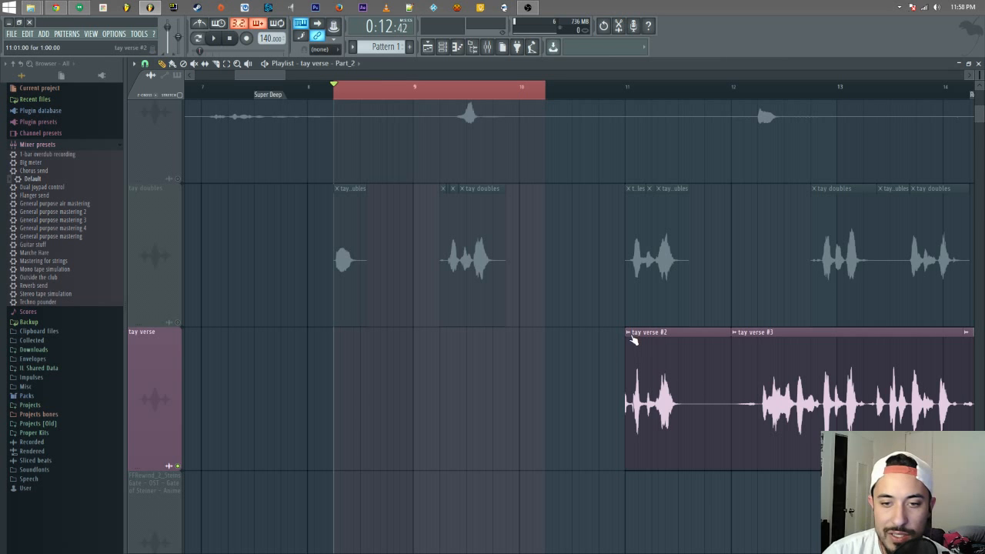
drag(625, 332, 333, 352)
- Remove the Fruity Reeverb 2 in slot 3 of the tay verse mixer track, lower the remaining reverb's mix to about 14%, and play the verse
click(488, 46)
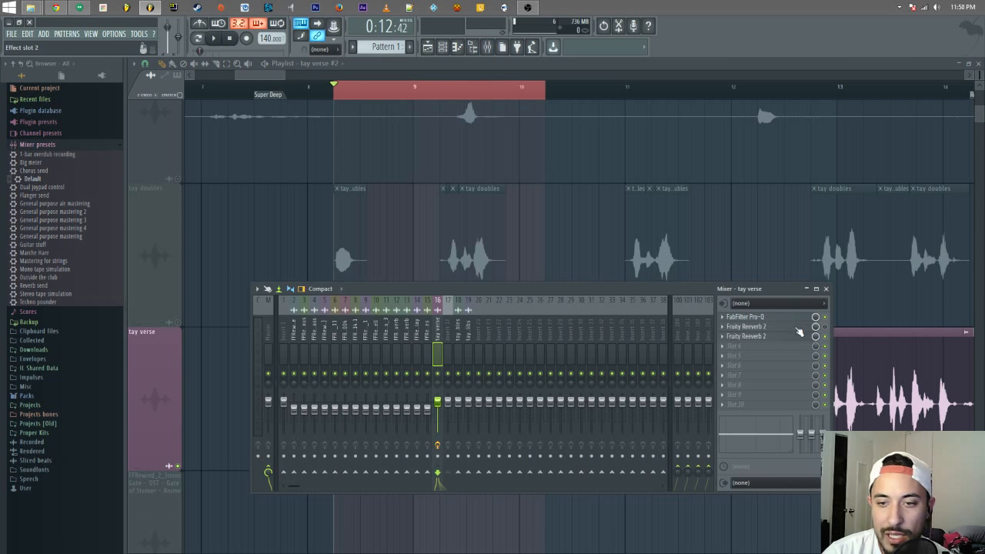
click(722, 338)
mouse_move(737, 349)
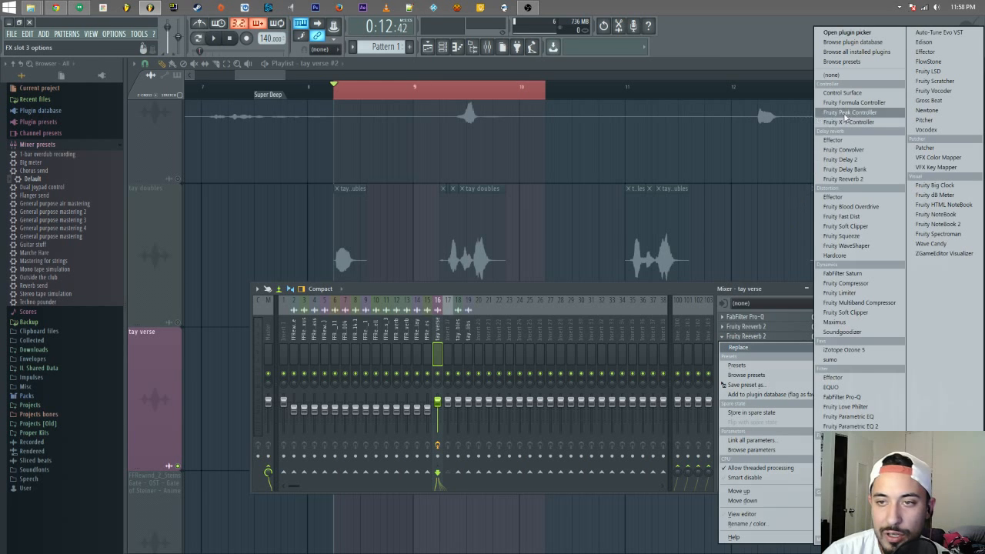
click(850, 75)
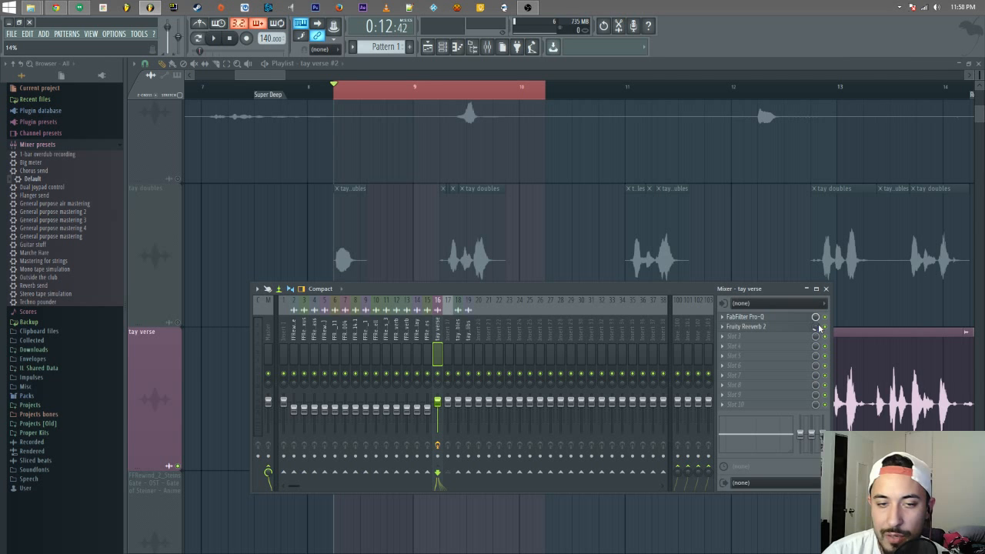
key(space)
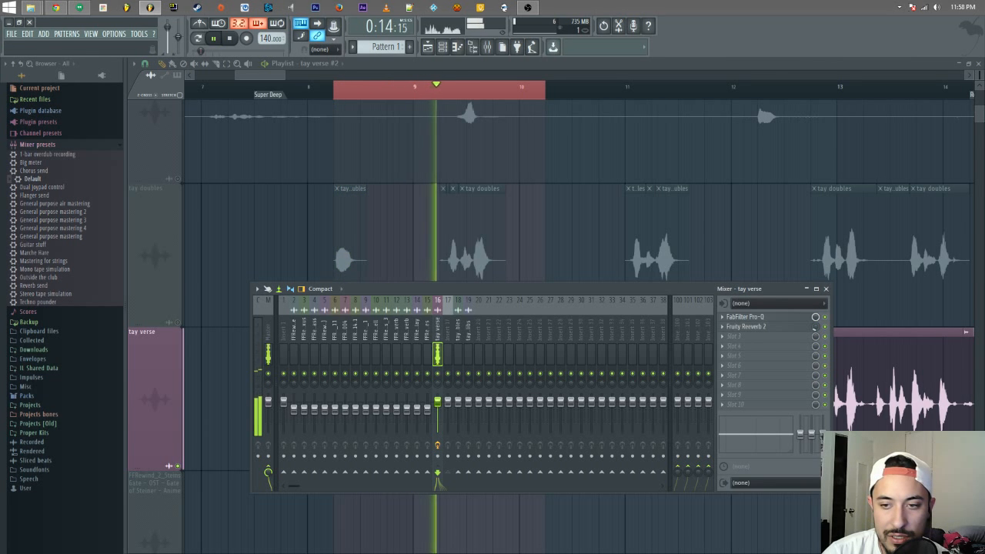
key(space)
- Close the mixer, enable the FFRewind_2_Steins Gate playlist track alongside tay verse, and play the range
key(F9)
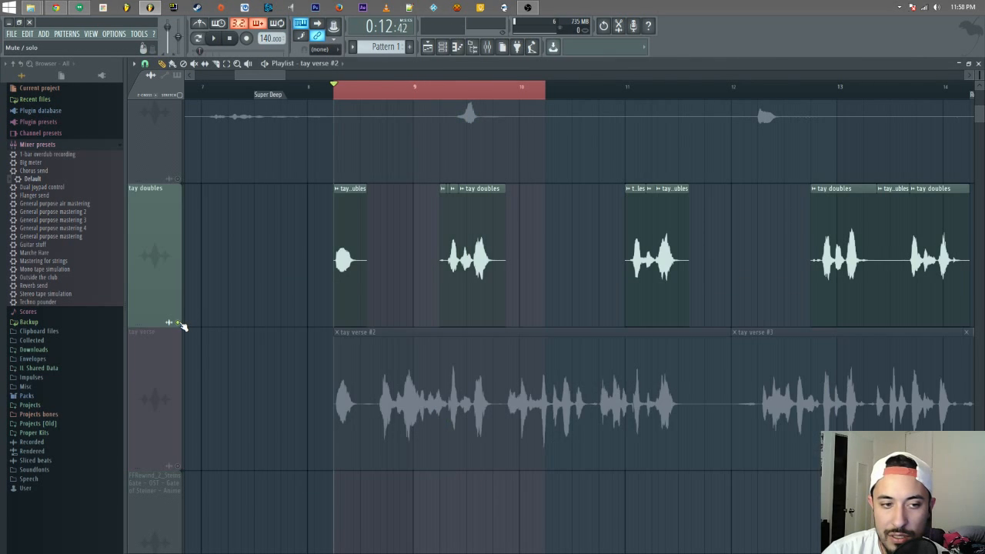
key(space)
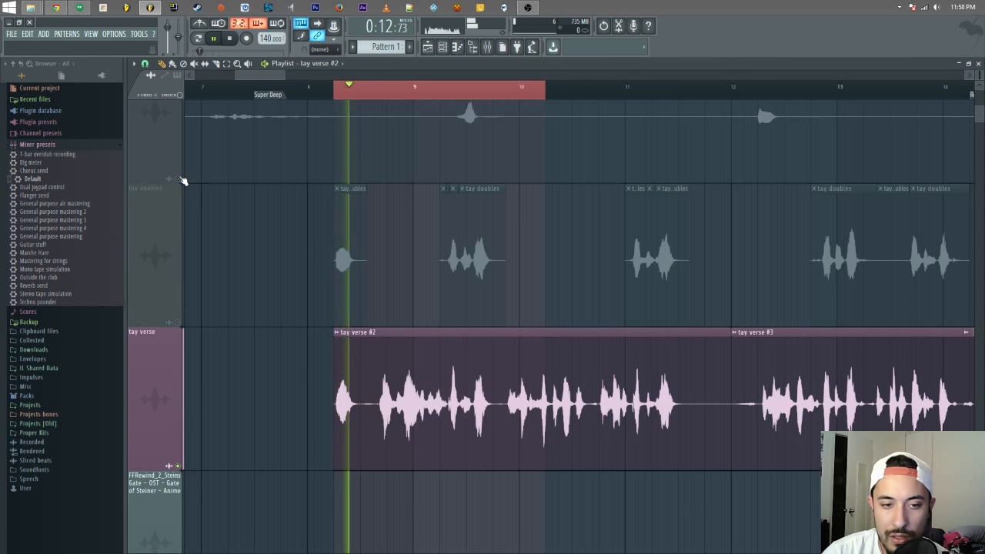
key(space)
- Find UHHHHH in the browser's FForward-Rewind project folder, preview it, and place it on the tay verse track at bar 6
click(62, 147)
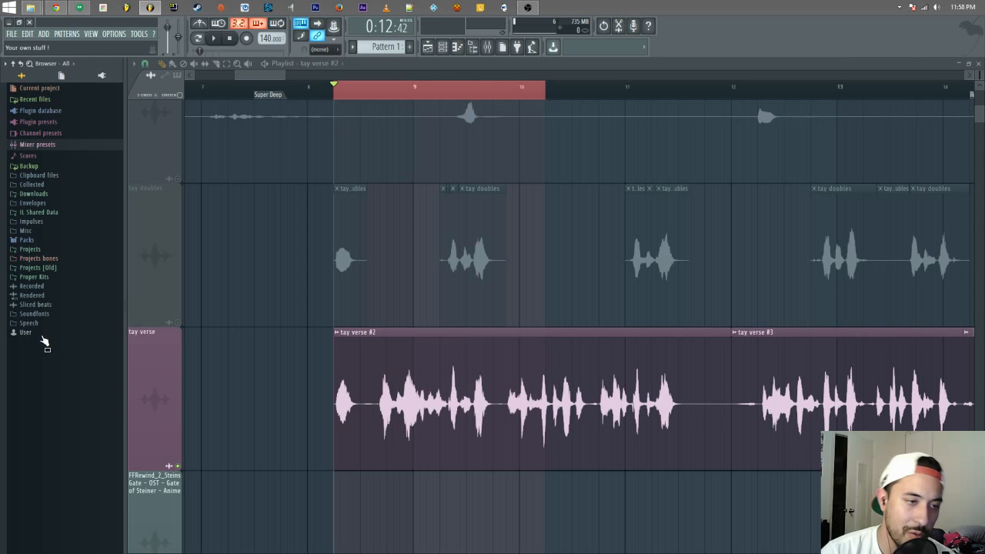
click(30, 250)
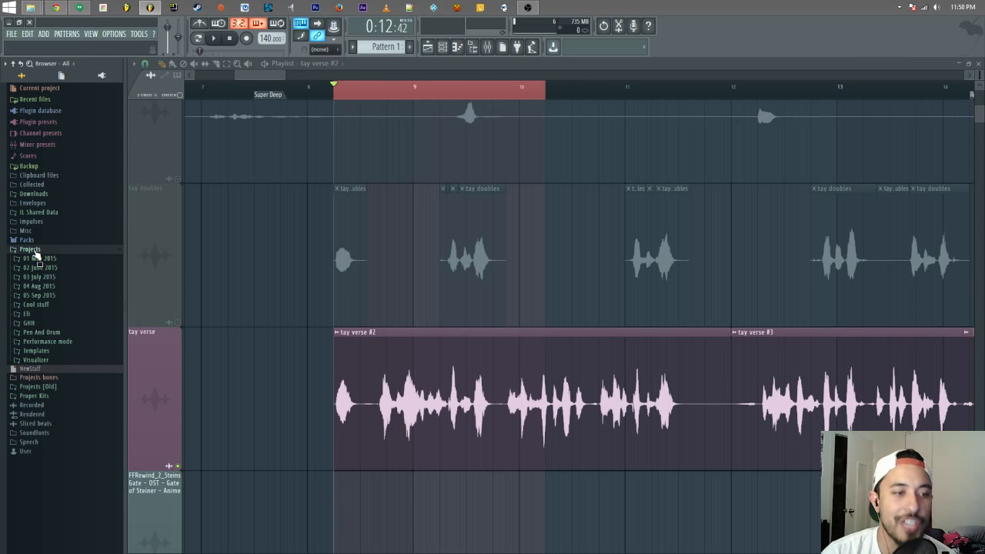
click(60, 324)
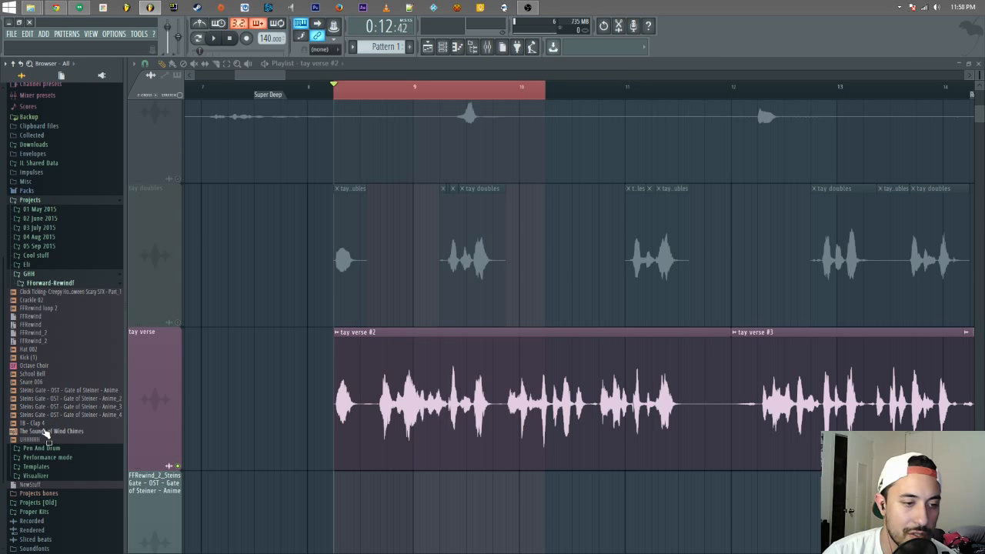
click(40, 442)
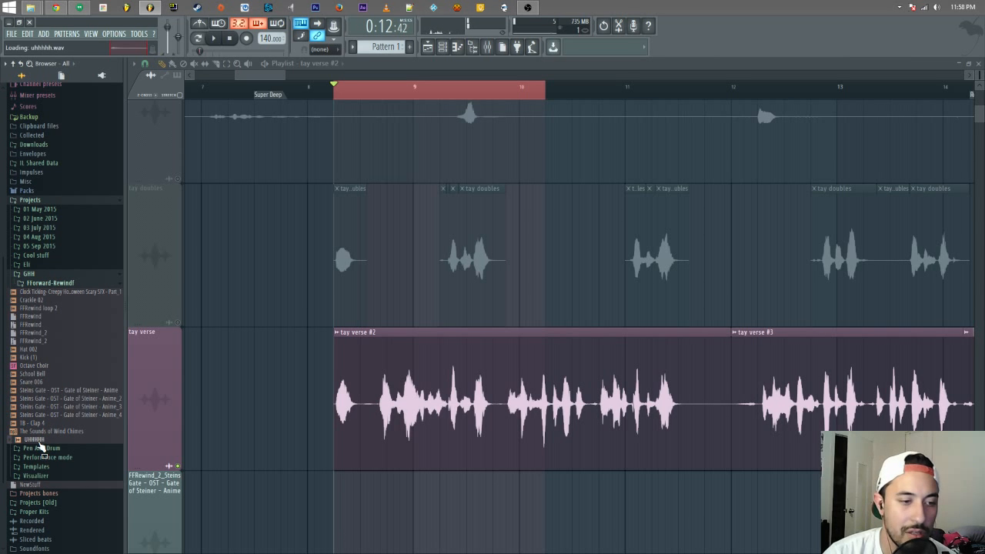
drag(41, 445, 259, 462)
drag(298, 376, 417, 392)
- Route the UHHHHH clip to mixer track 16, checking the track number against the tay verse #2 clip's settings
double_click(438, 361)
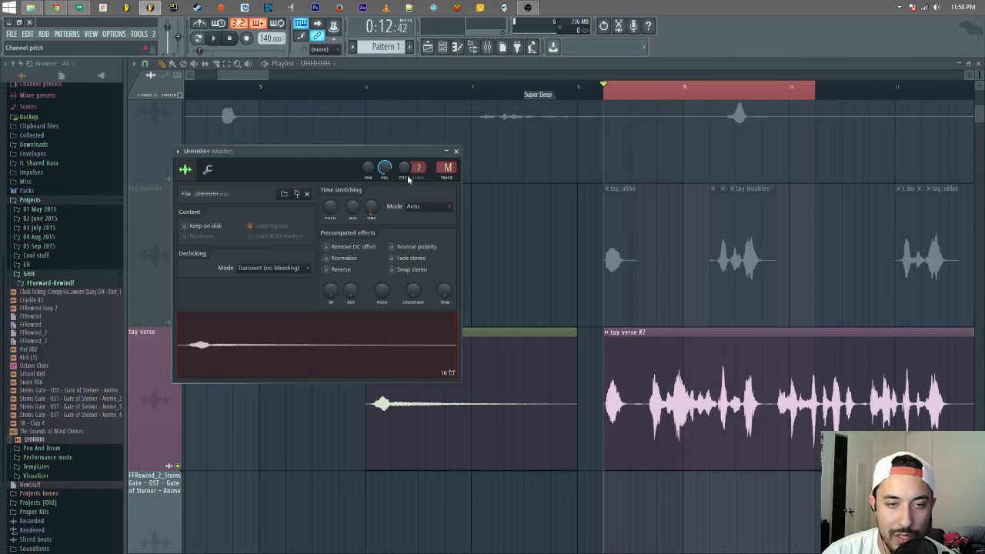
drag(447, 168, 447, 152)
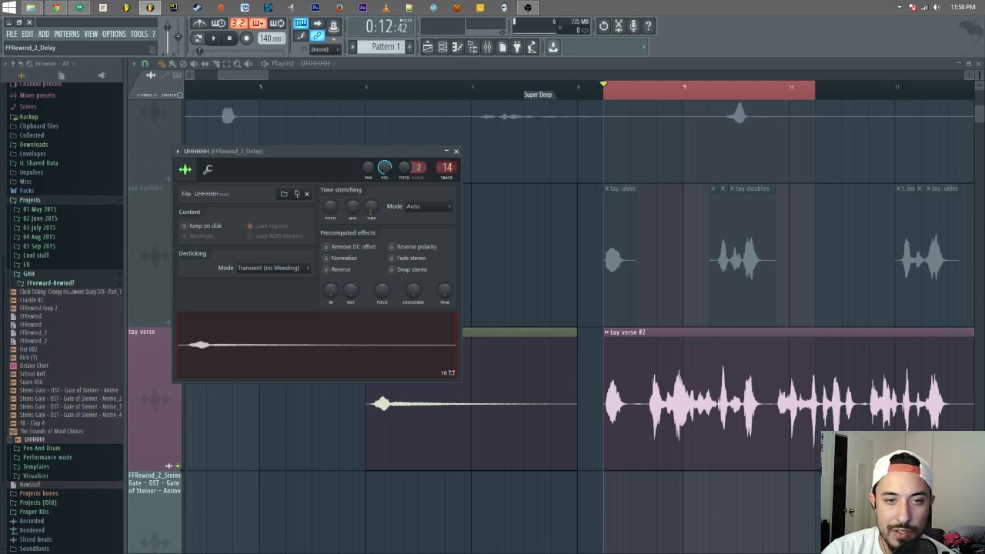
double_click(631, 354)
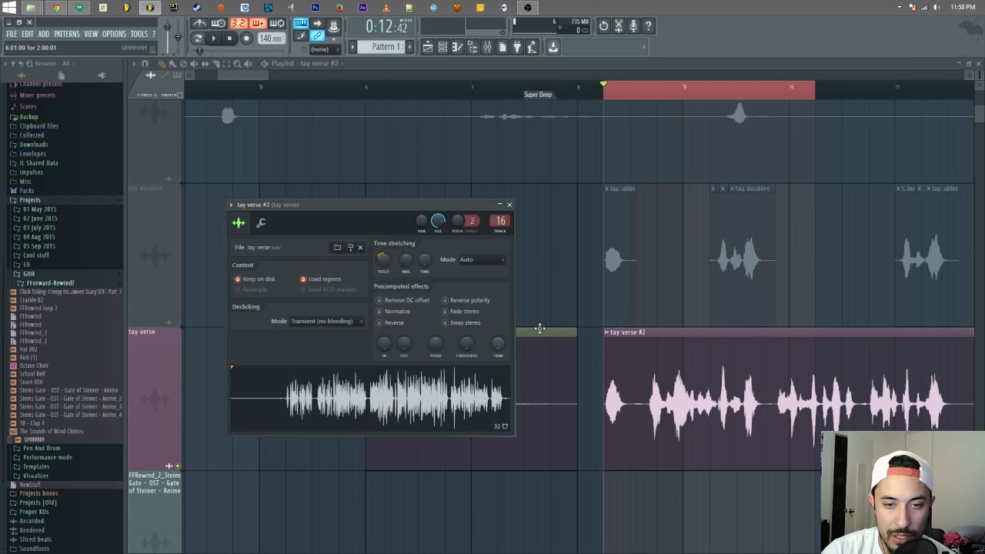
double_click(540, 329)
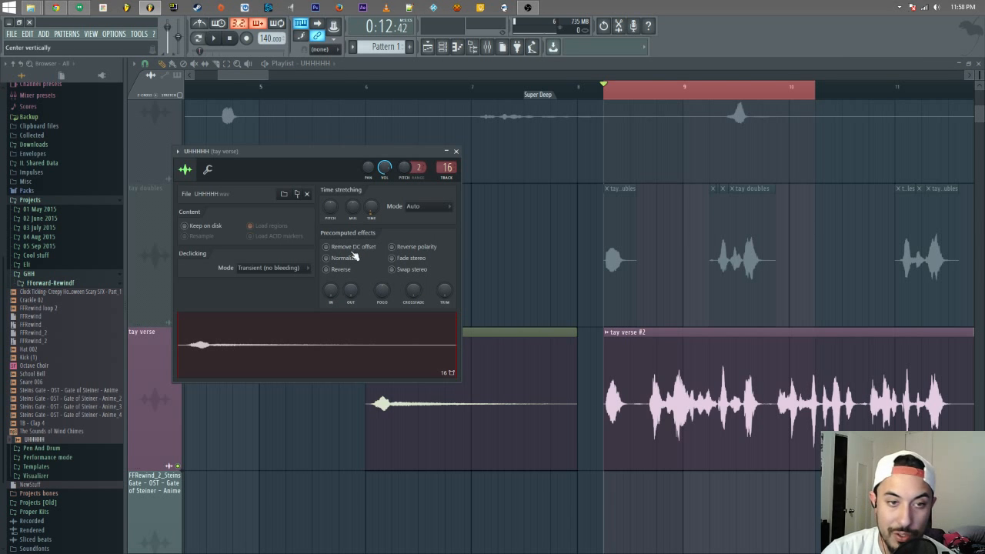
- Reverse the UHHHHH sample, move its clip to 6:08 so it leads into tay verse #2, and play the transition
click(326, 269)
drag(524, 399, 565, 395)
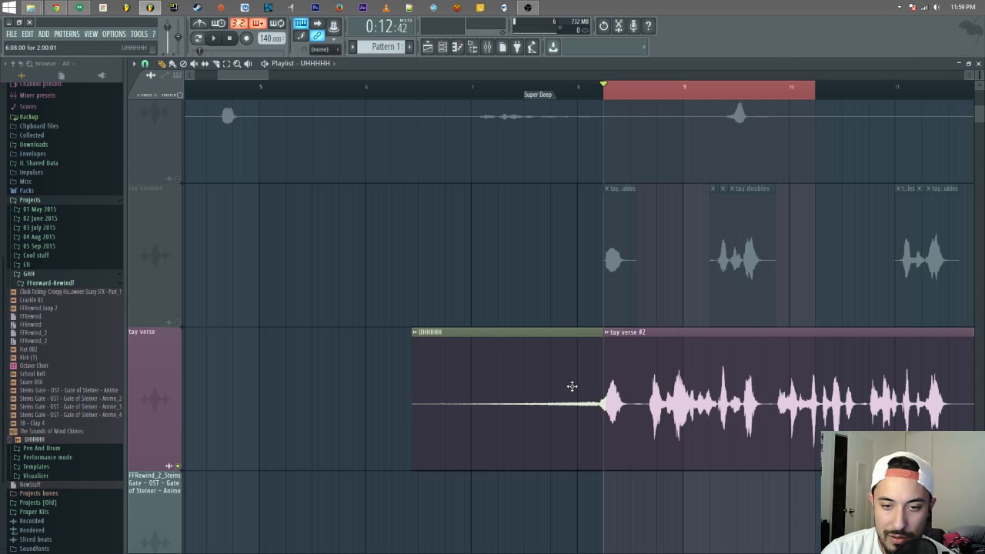
click(399, 88)
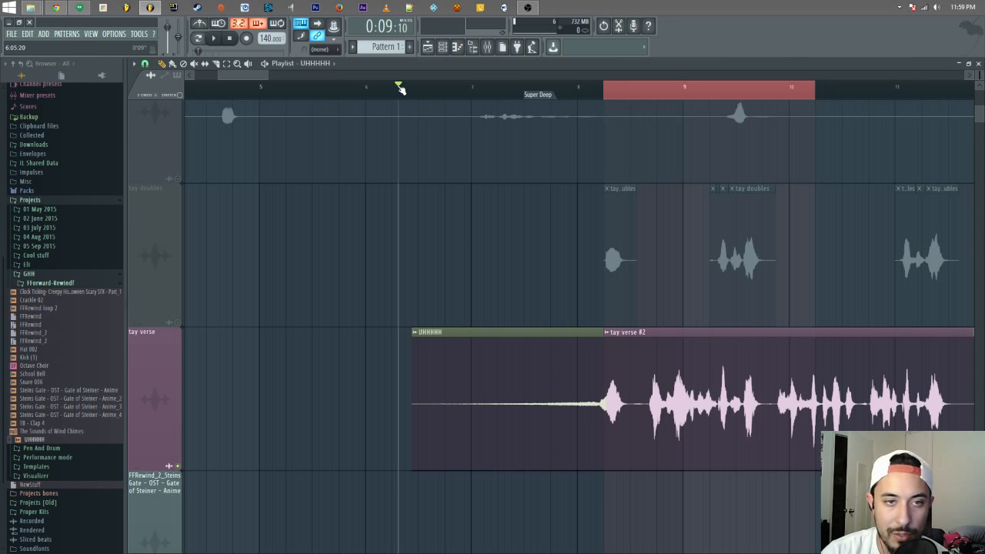
key(space)
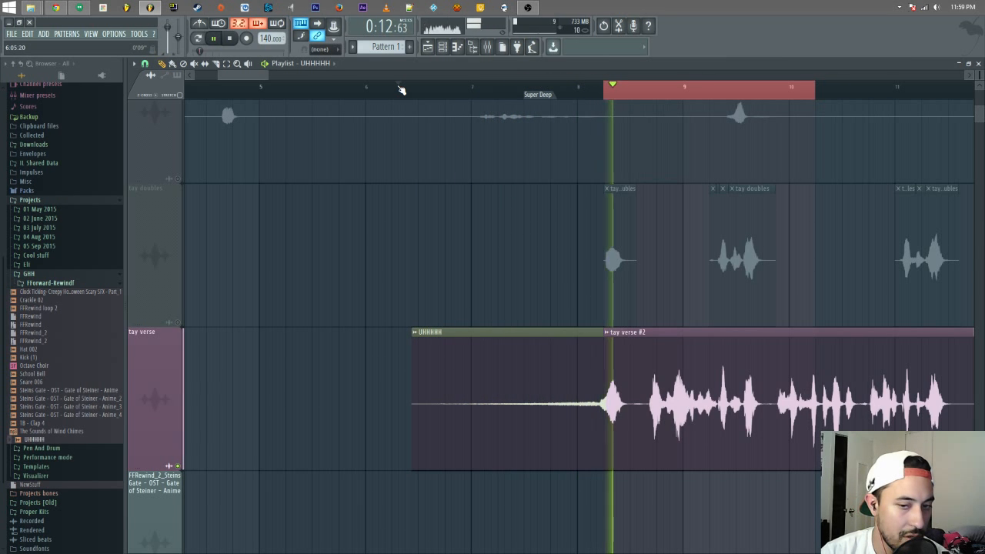
key(space)
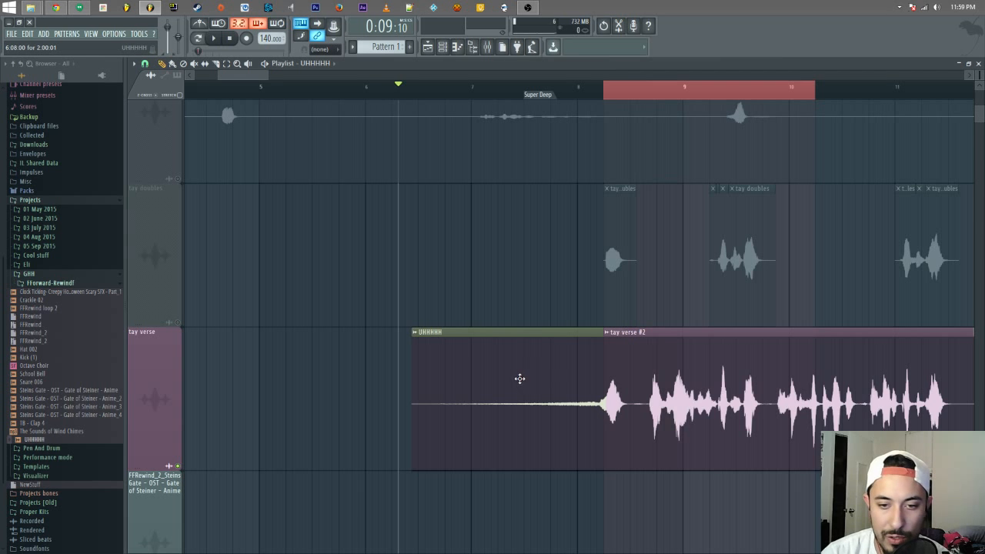
- Normalize the reversed UHHHHH sample, shift its clip to start at 6:10, and play the lead-in
double_click(465, 379)
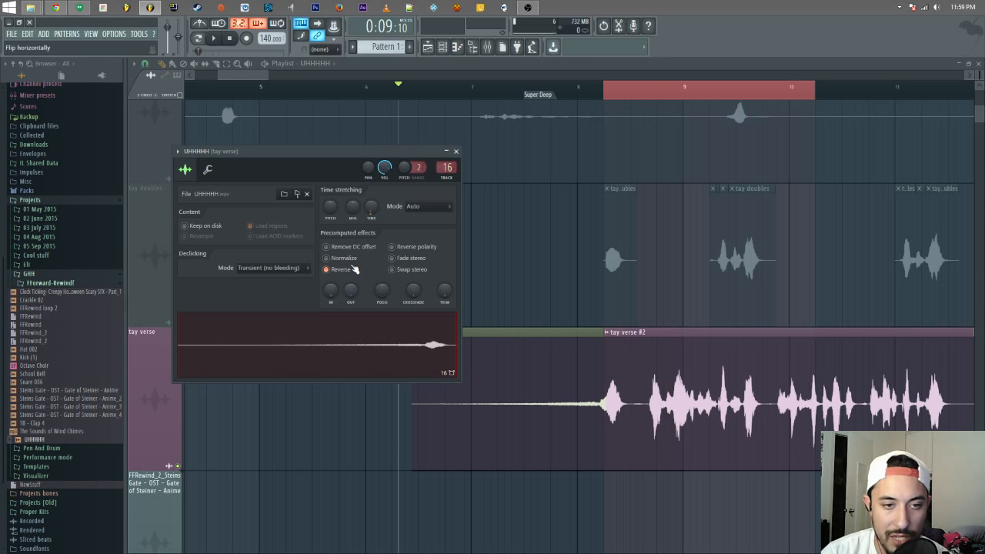
click(348, 258)
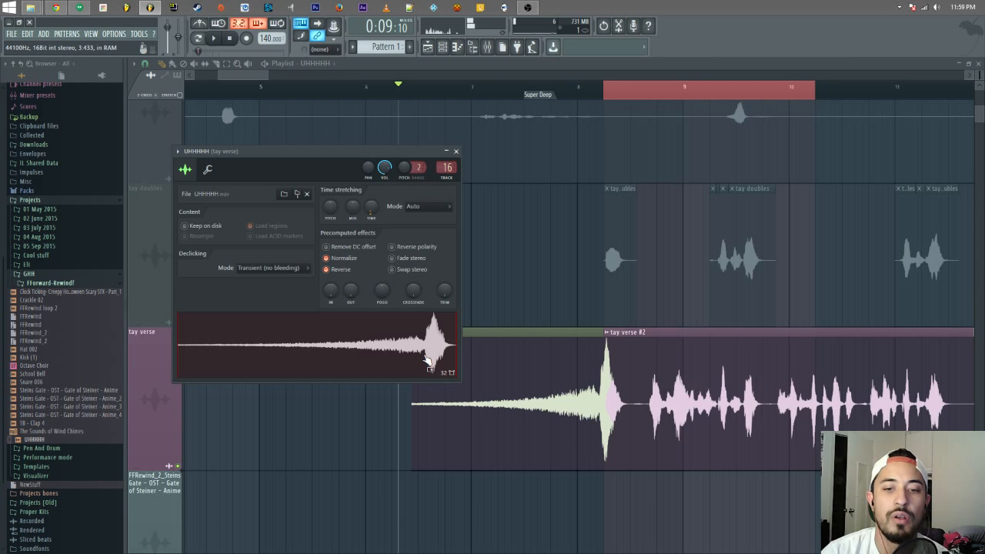
drag(558, 393, 506, 377)
drag(573, 352, 578, 383)
key(space)
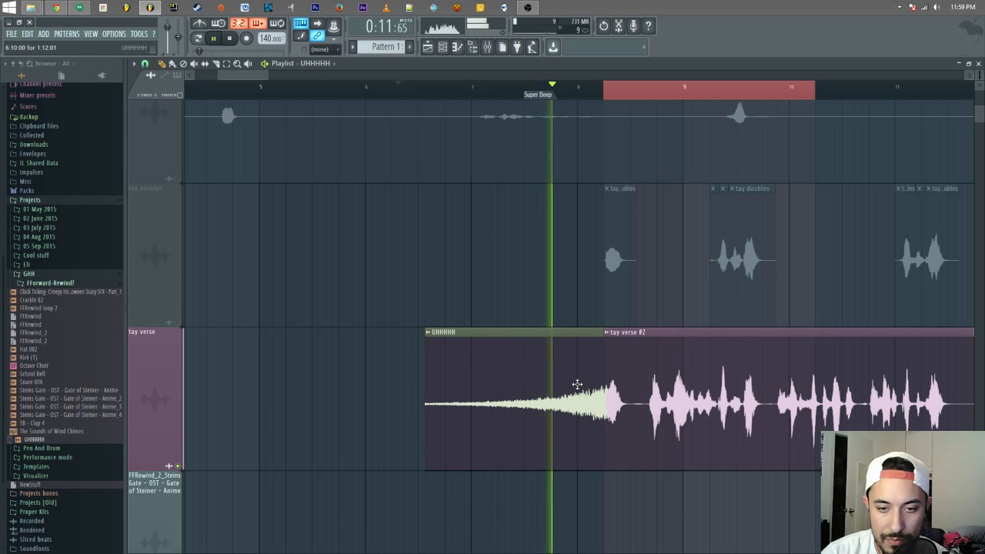
key(space)
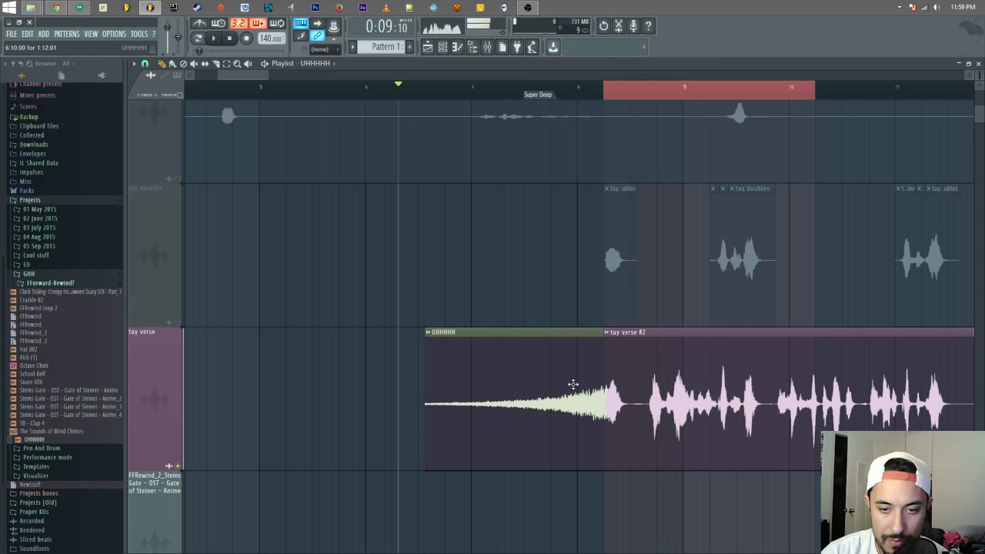
- Clear the playlist's time selection and display the volume multiplier envelope on the UHHHHH clip
double_click(431, 390)
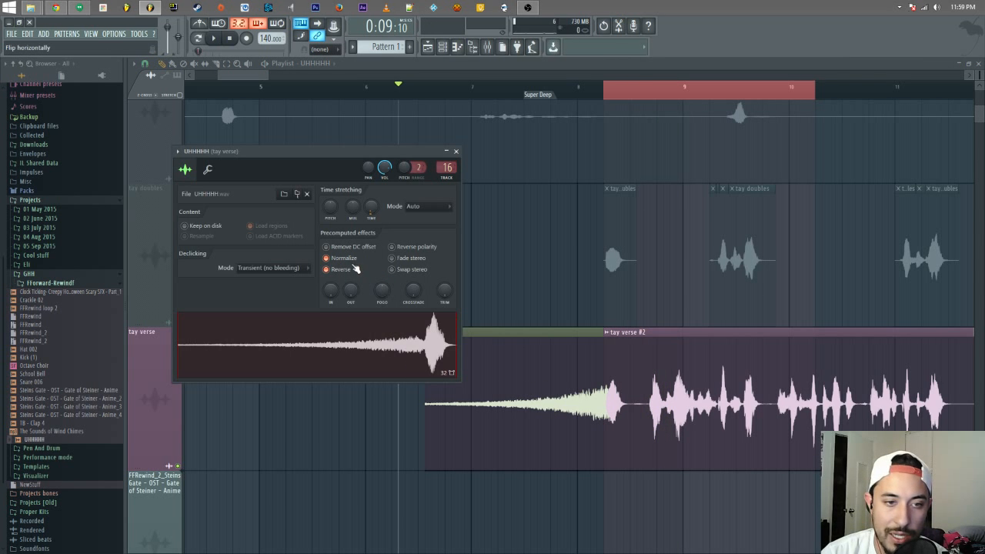
key(Escape)
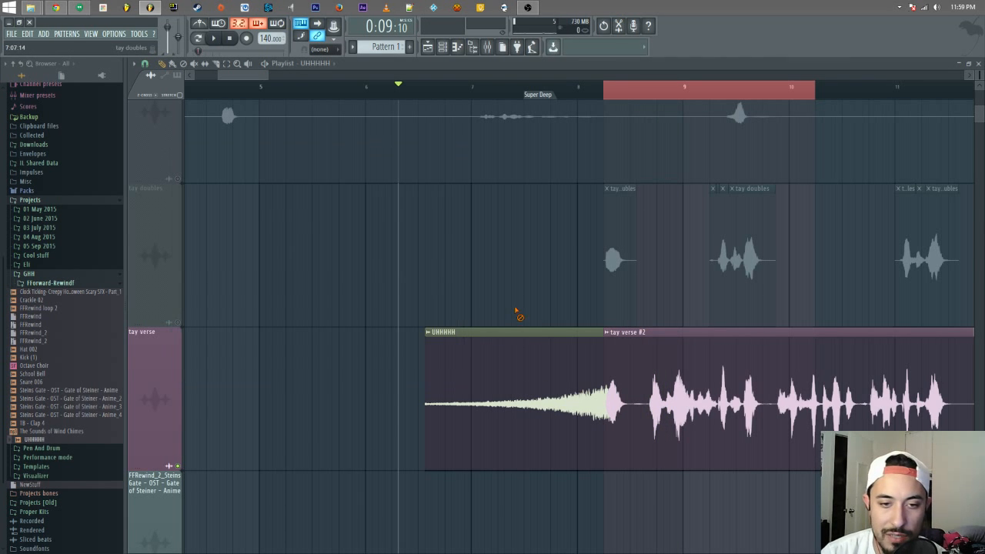
click(428, 333)
click(229, 64)
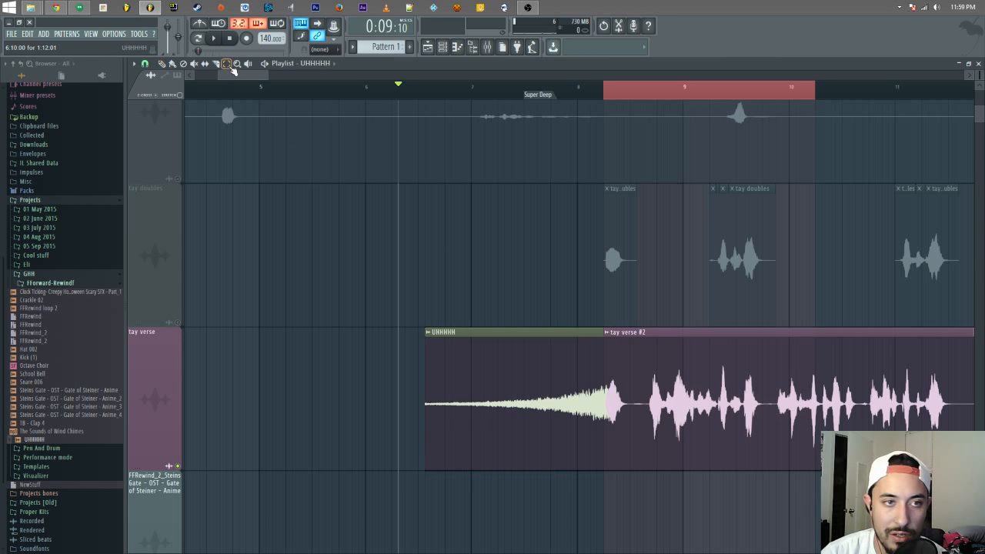
click(263, 88)
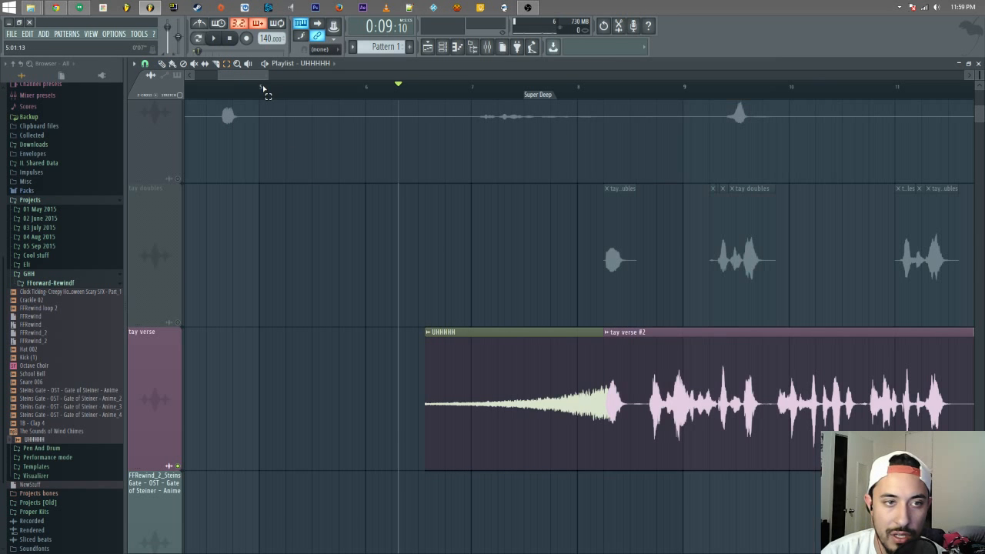
click(428, 333)
mouse_move(501, 402)
mouse_move(539, 407)
click(596, 414)
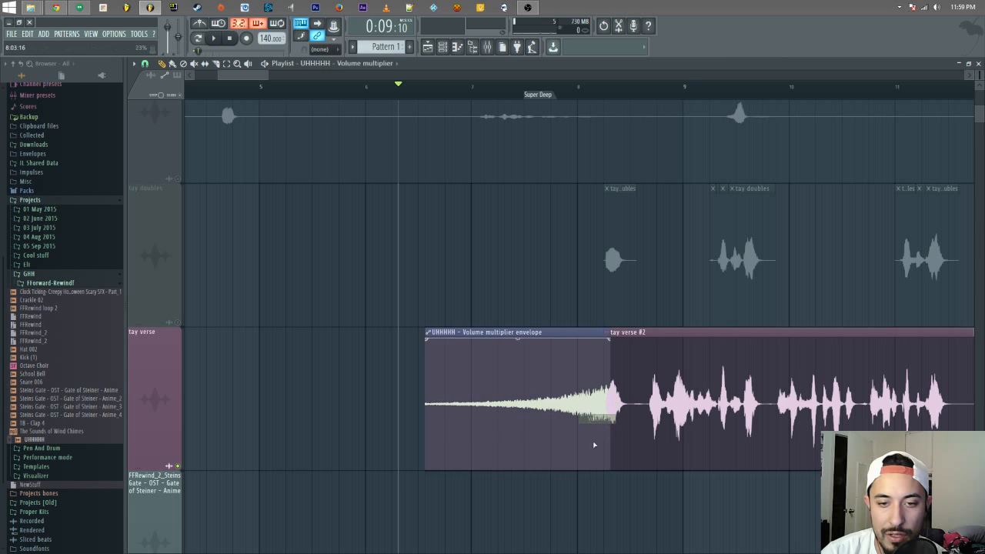
- Shape the UHHHHH volume envelope into a curved rise from a reduced start level to a higher, still lowered end, testing it by playback
drag(428, 338, 428, 479)
drag(613, 339, 610, 375)
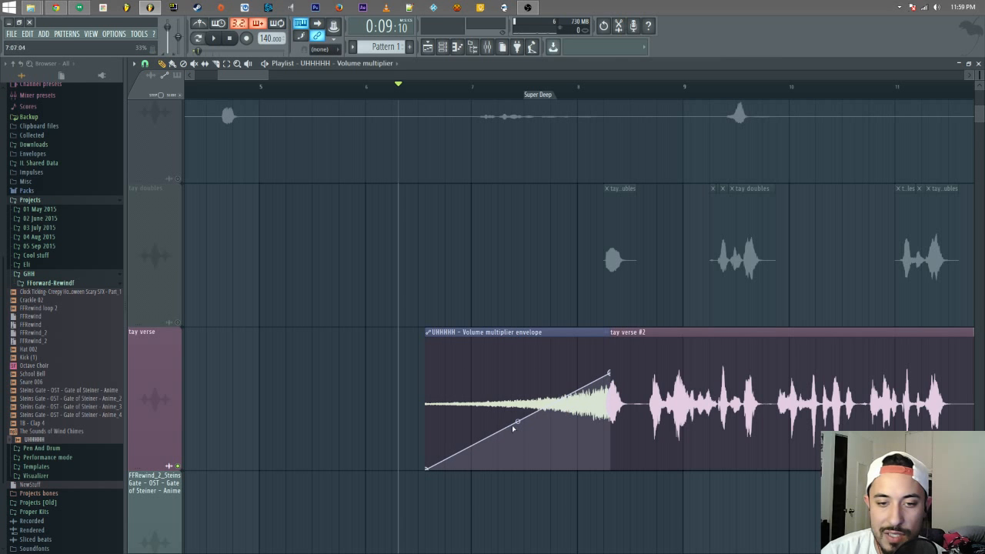
drag(430, 473, 433, 447)
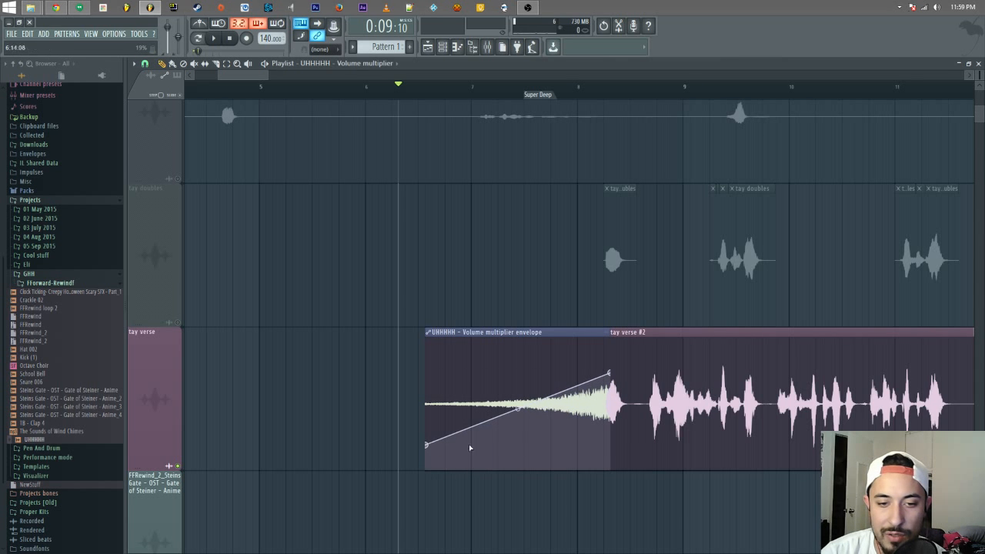
drag(519, 405, 519, 424)
key(space)
key(space)
drag(426, 445, 428, 430)
- Play the reversed lead-in with its volume envelope and the following verse, up to about bar 13
key(space)
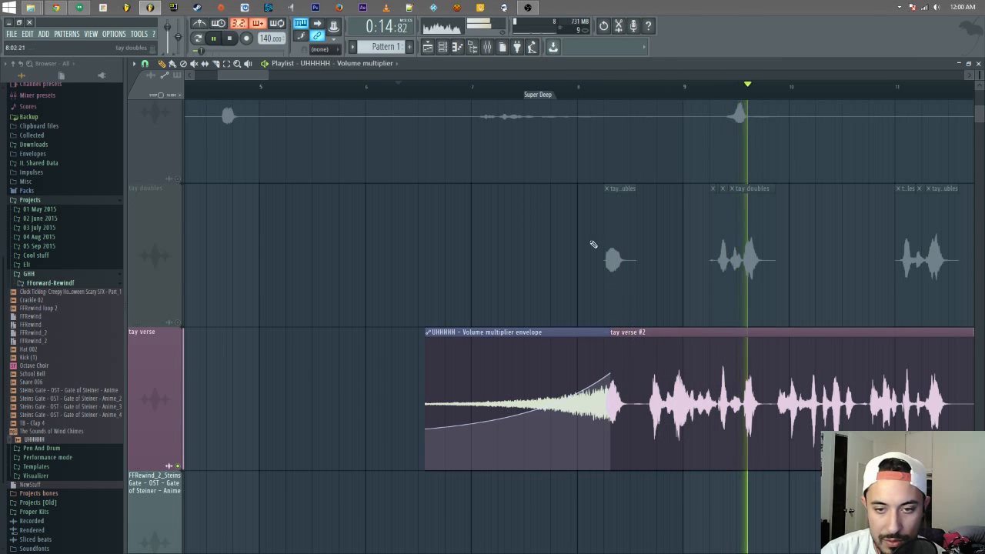
drag(268, 76, 314, 75)
key(space)
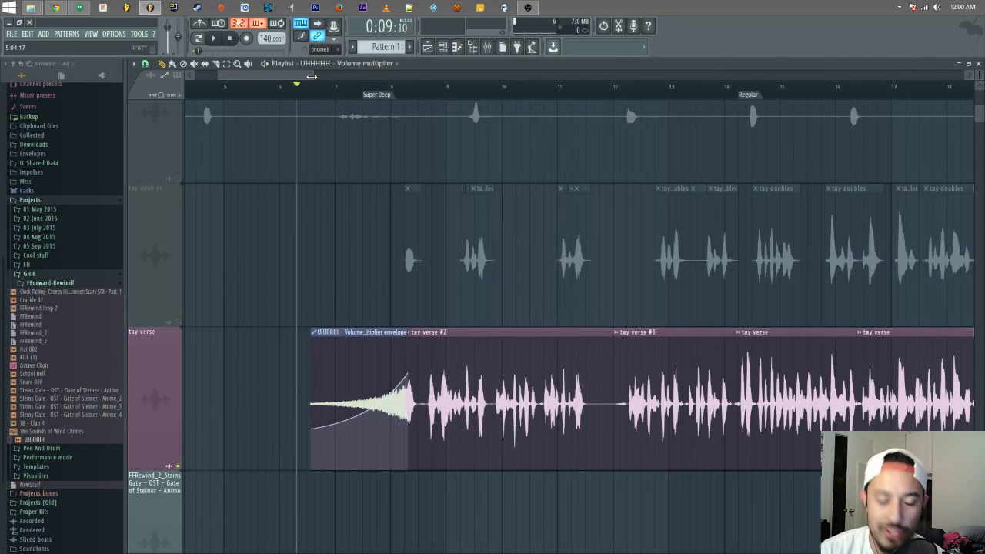
key(space)
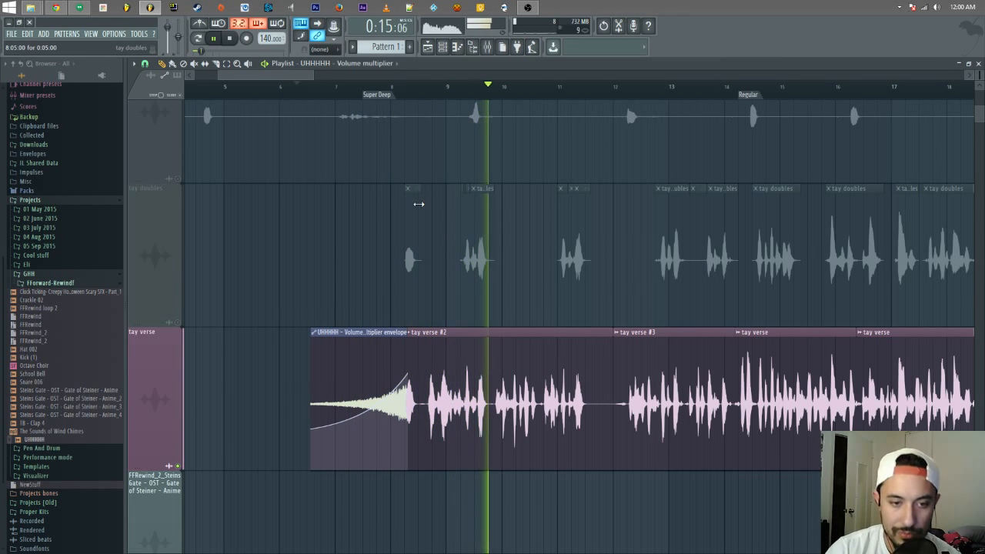
drag(283, 77, 294, 77)
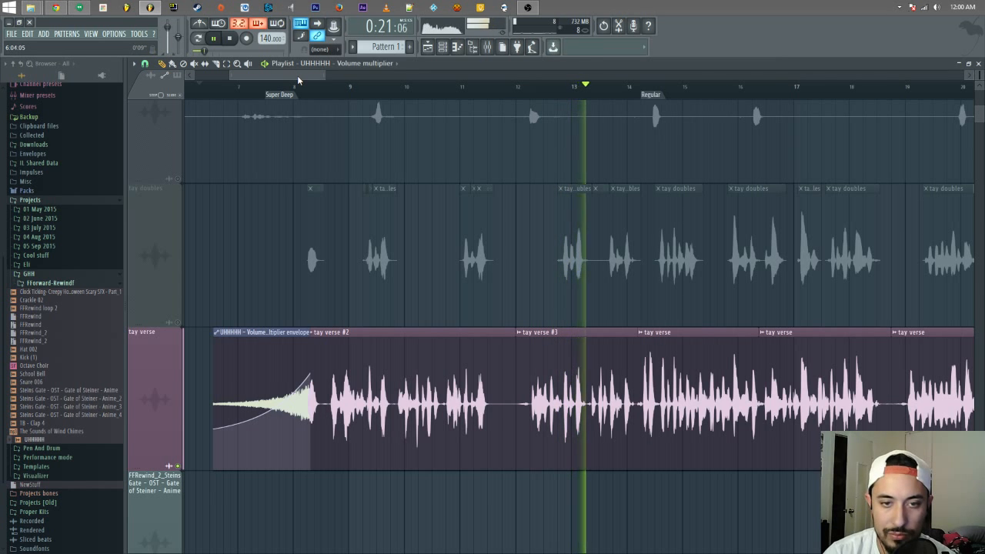
key(space)
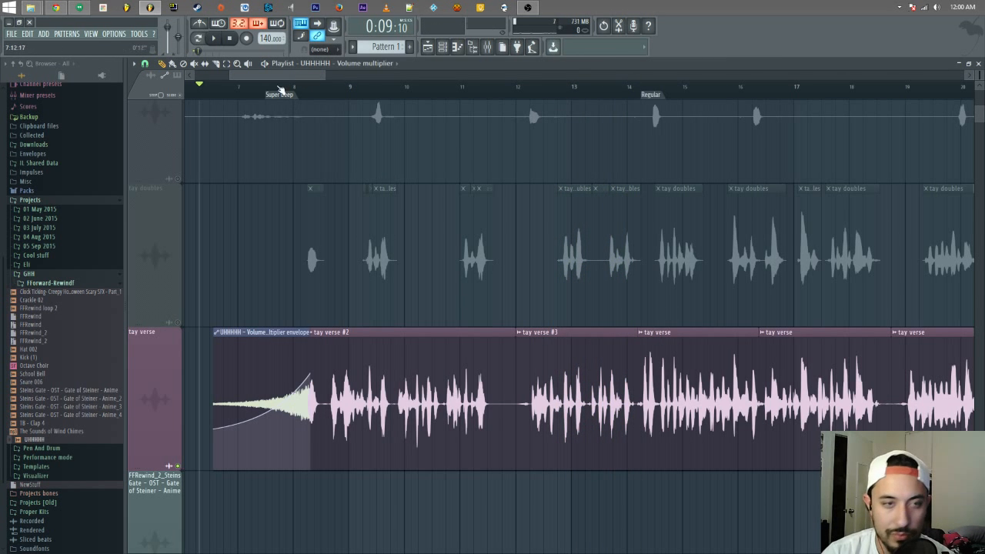
- Find where the phrase starts in tay verse #3 just after bar 12, adjust the snap setting, and slice the clip there
click(560, 393)
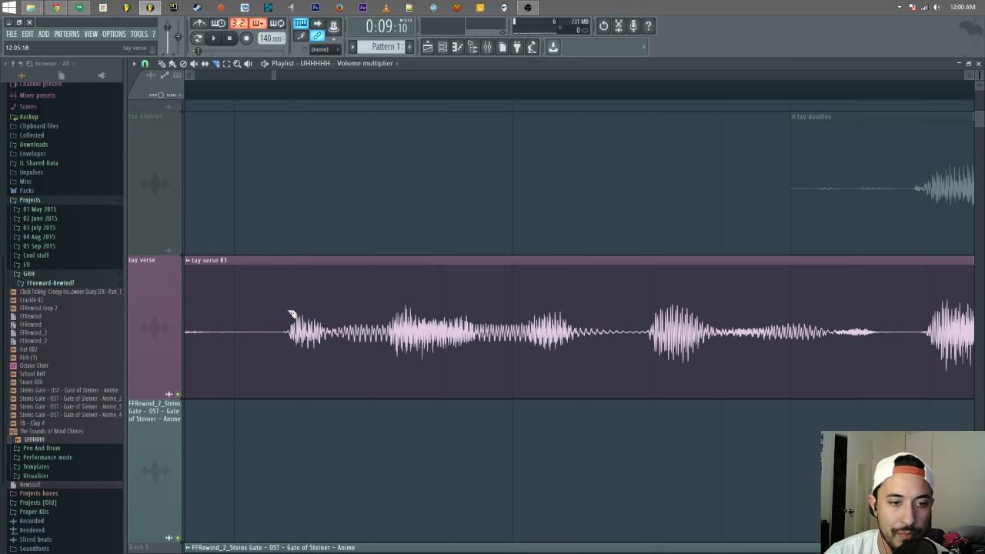
click(191, 74)
click(192, 74)
click(375, 91)
key(space)
key(space)
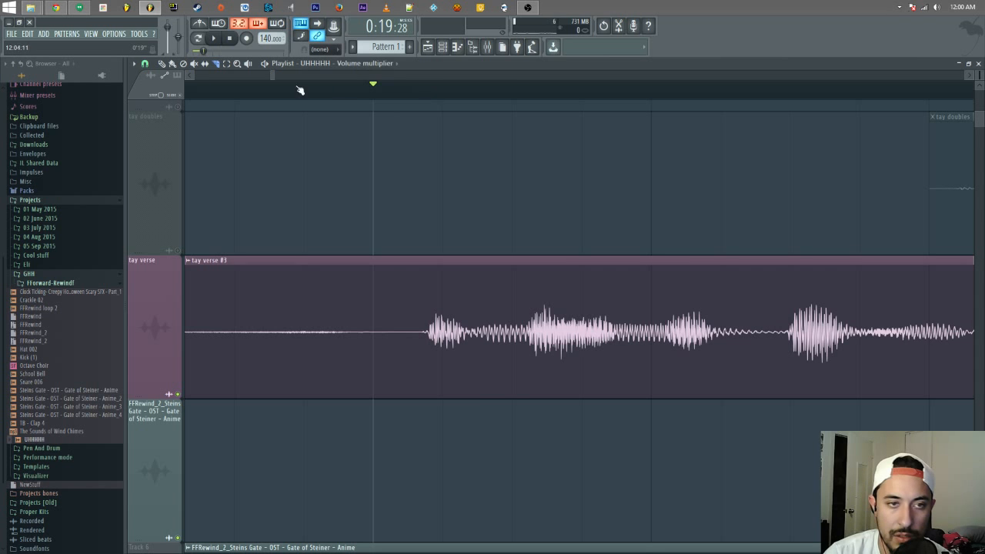
click(145, 64)
click(161, 113)
drag(414, 90, 430, 103)
key(space)
key(space)
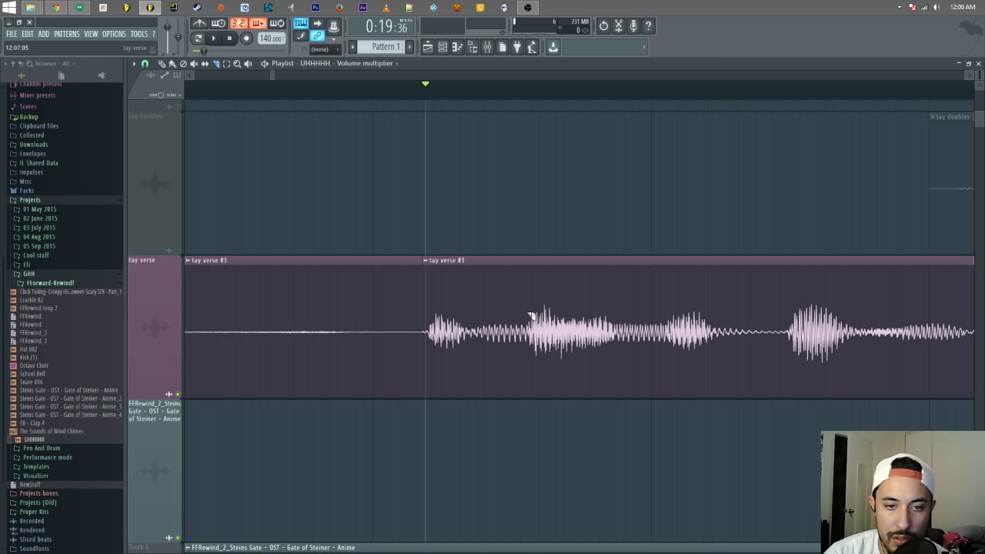
- Try making the sliced section of tay verse #3 a unique sample, and undo it
click(427, 261)
click(539, 281)
key(Return)
key(ctrl+z)
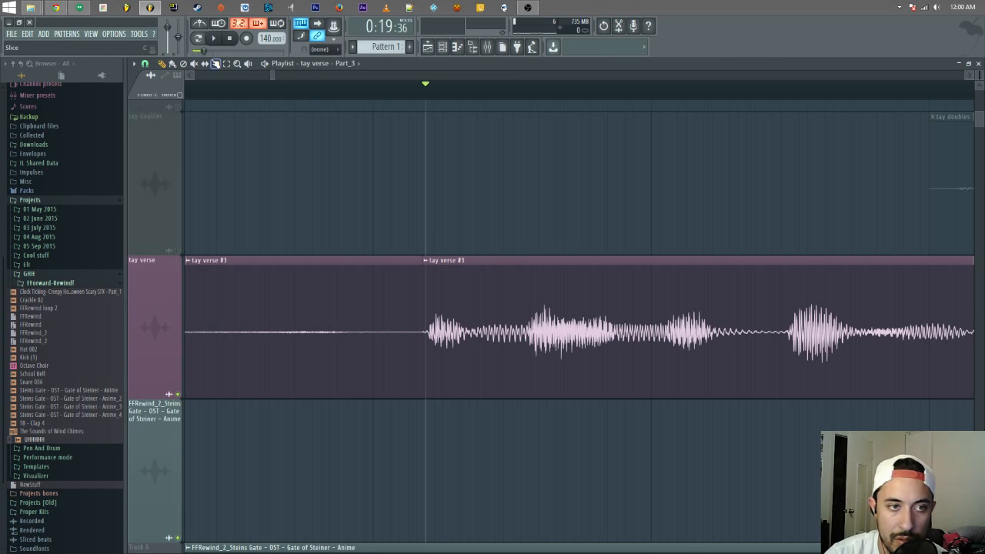
- Play the verse around bar 12, and replay it from just before the reversed UHHHHH lead-in
drag(268, 77, 331, 81)
click(378, 87)
key(space)
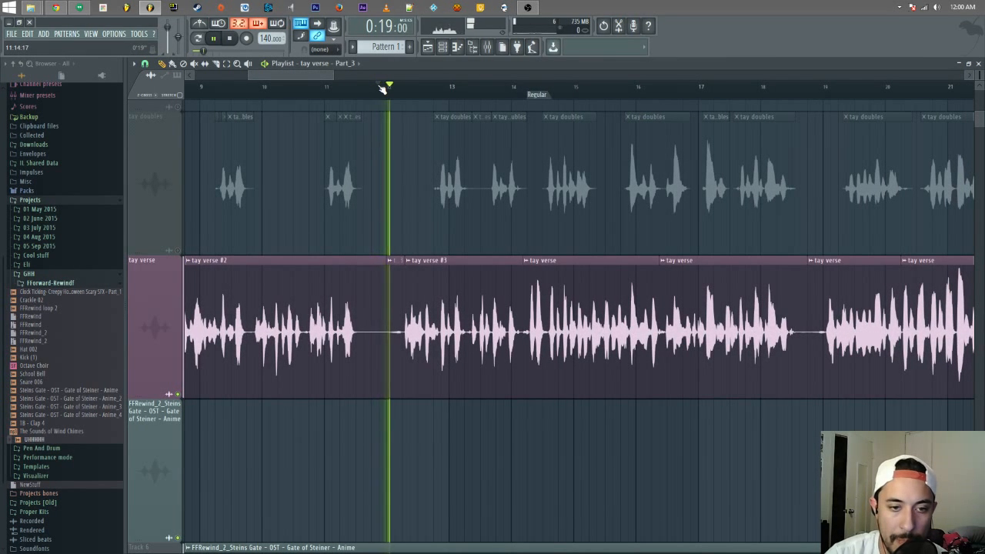
key(space)
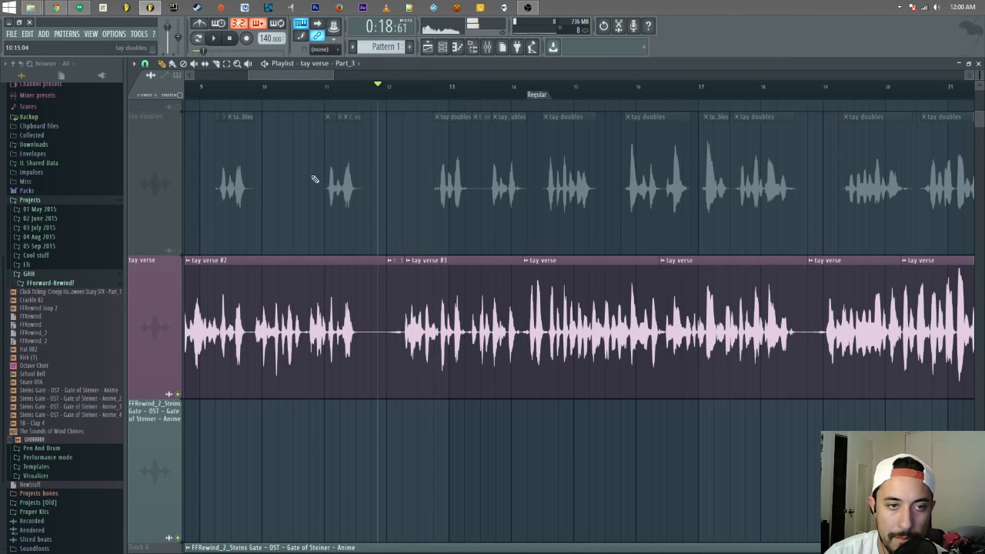
drag(308, 76, 282, 78)
click(276, 86)
key(space)
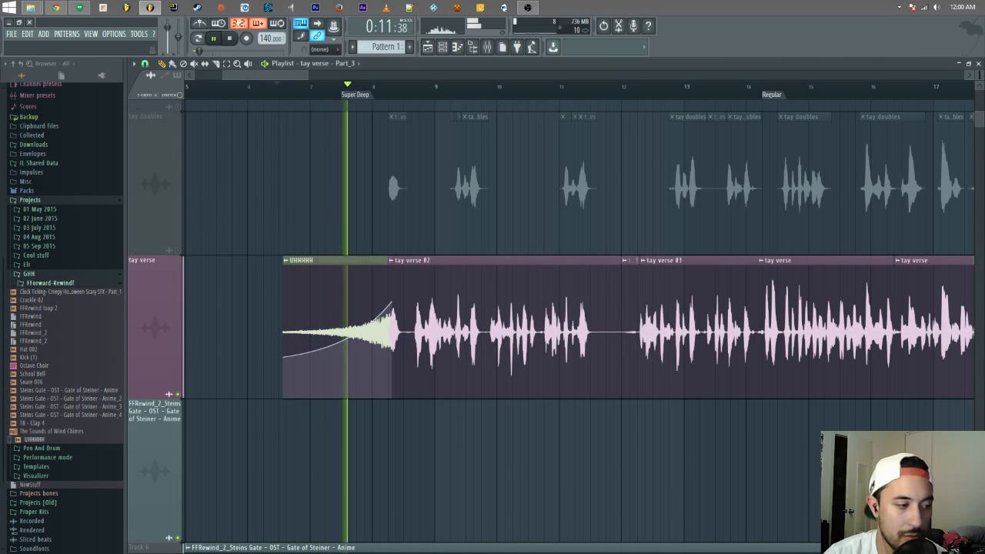
scroll(418, 340, down, 2)
scroll(418, 340, up, 2)
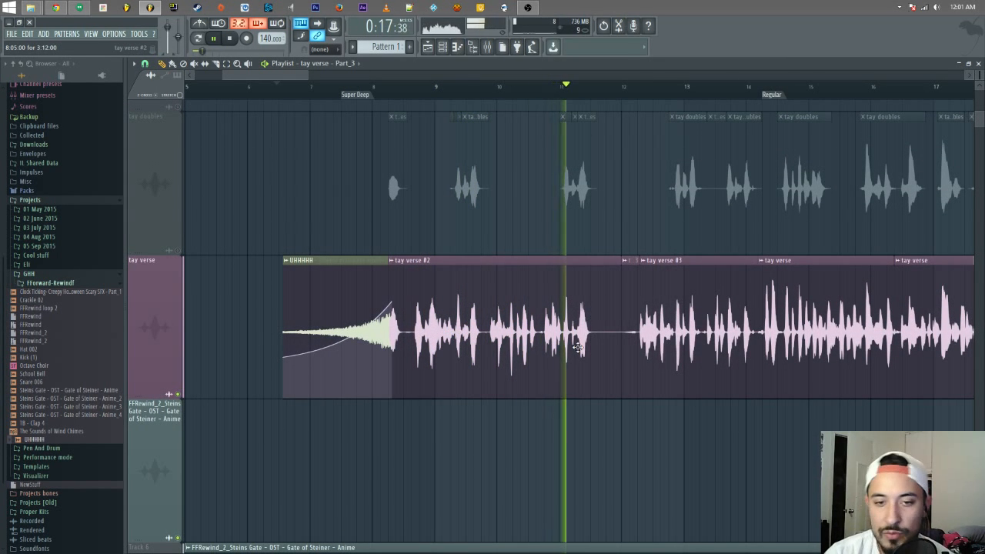
key(space)
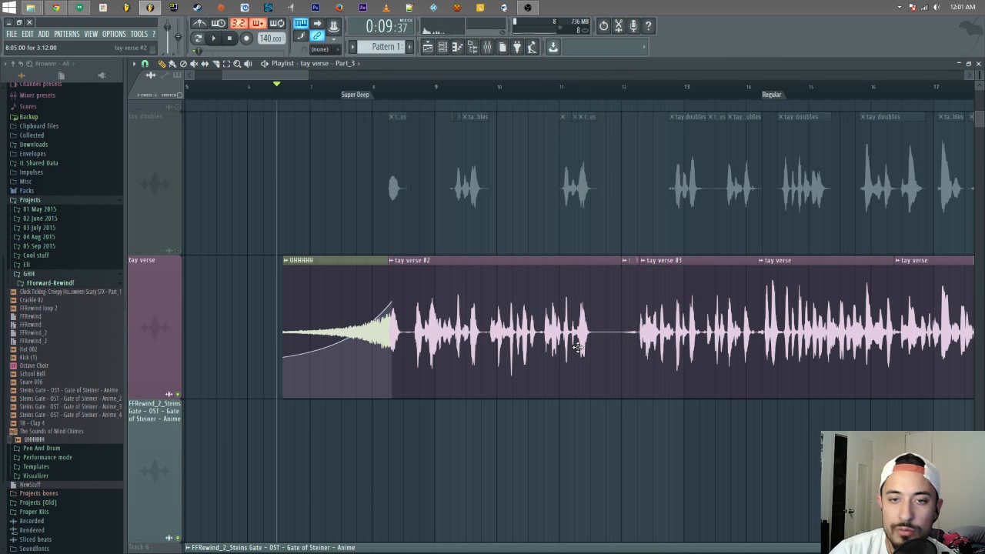
- Slice out the last word of tay verse #2 after bar 11 and make that short clip unique
drag(542, 302, 682, 399)
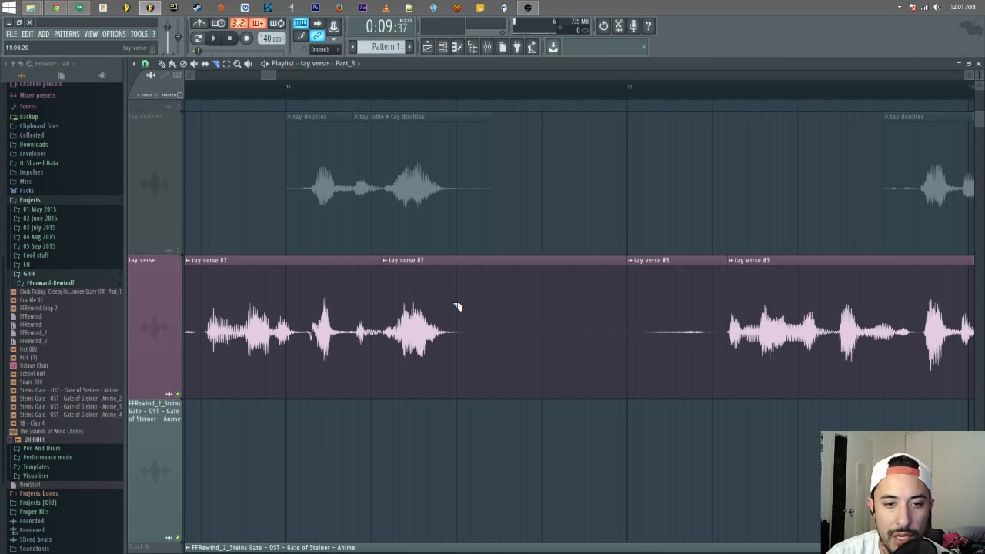
key(space)
key(space)
click(380, 87)
click(385, 87)
click(391, 263)
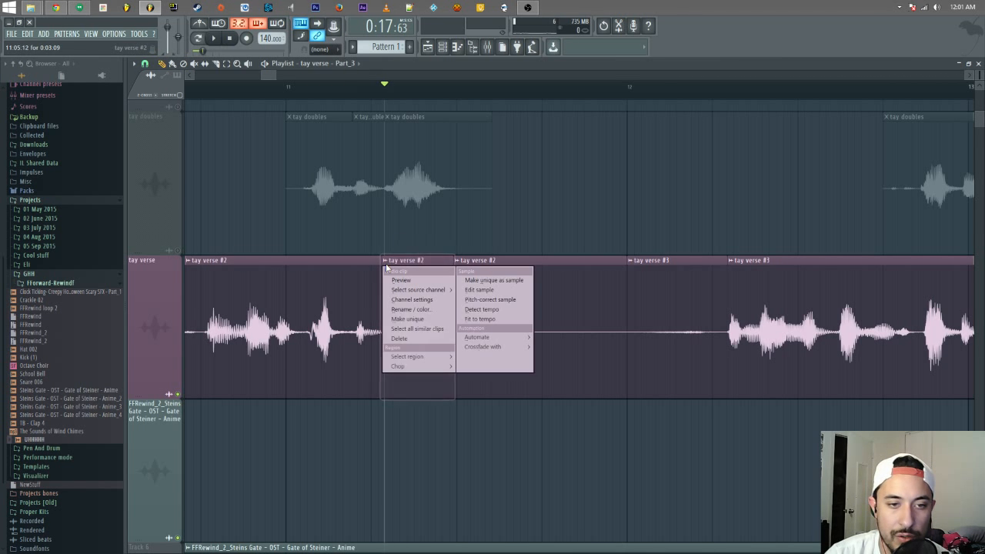
click(412, 320)
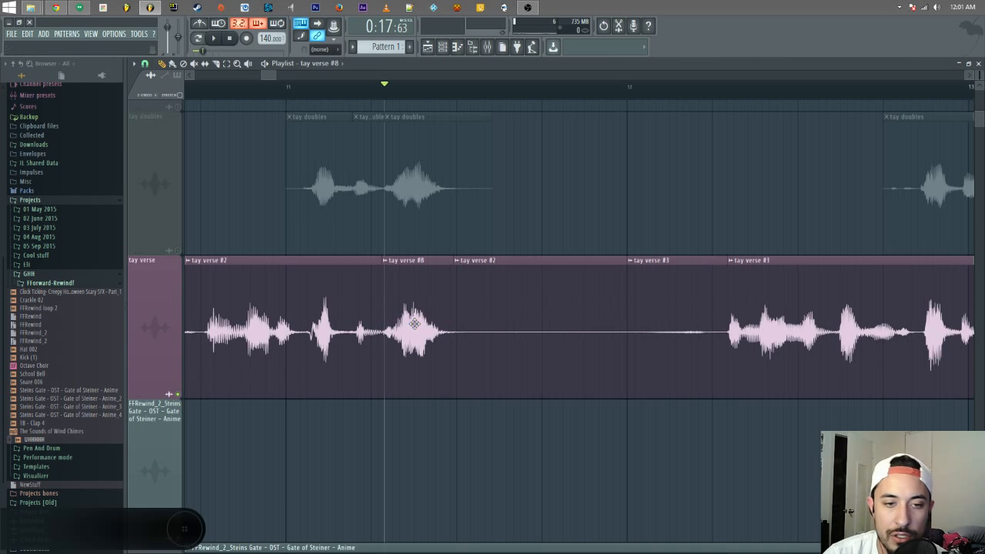
- Open the mixer, select the empty Insert 17, and open the effect choices for its slot 1
double_click(317, 295)
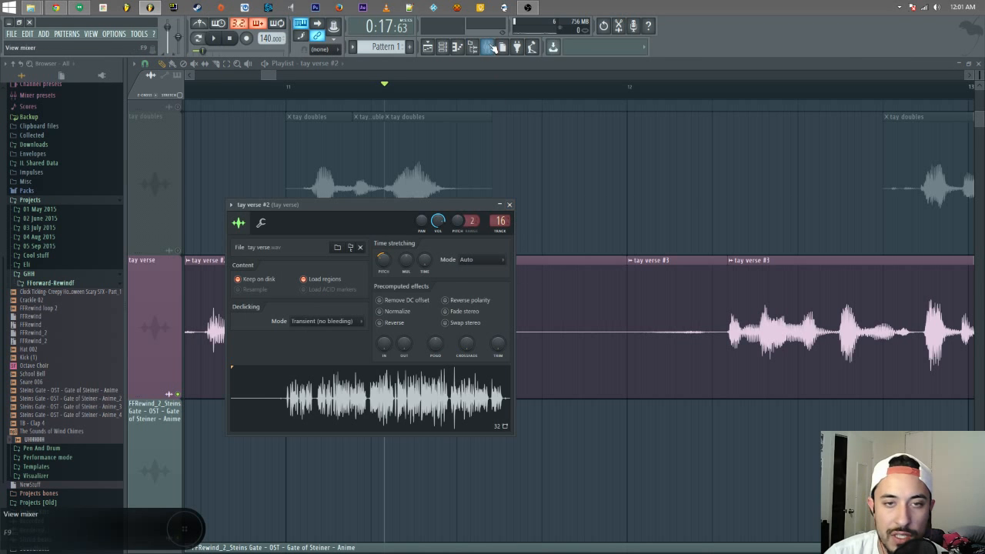
click(488, 48)
click(450, 329)
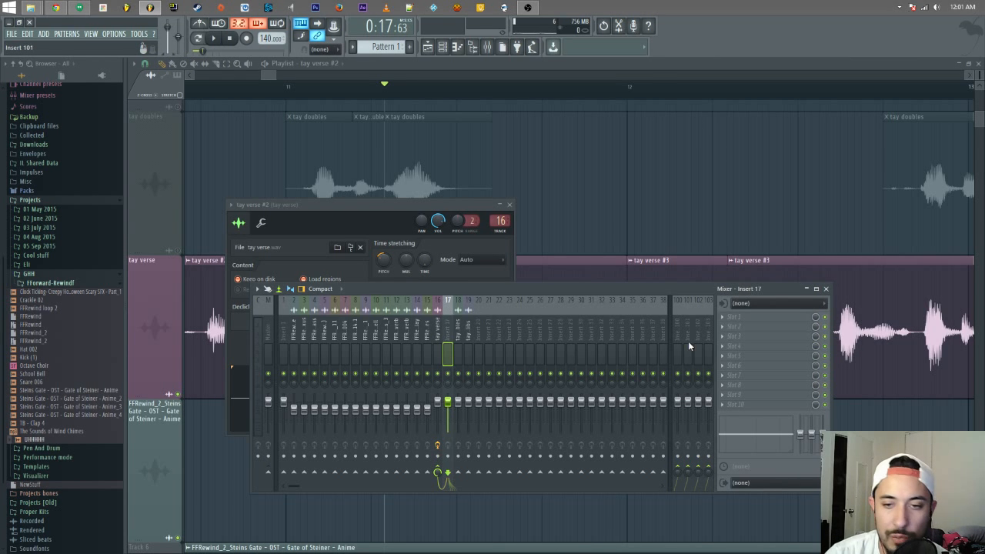
click(724, 321)
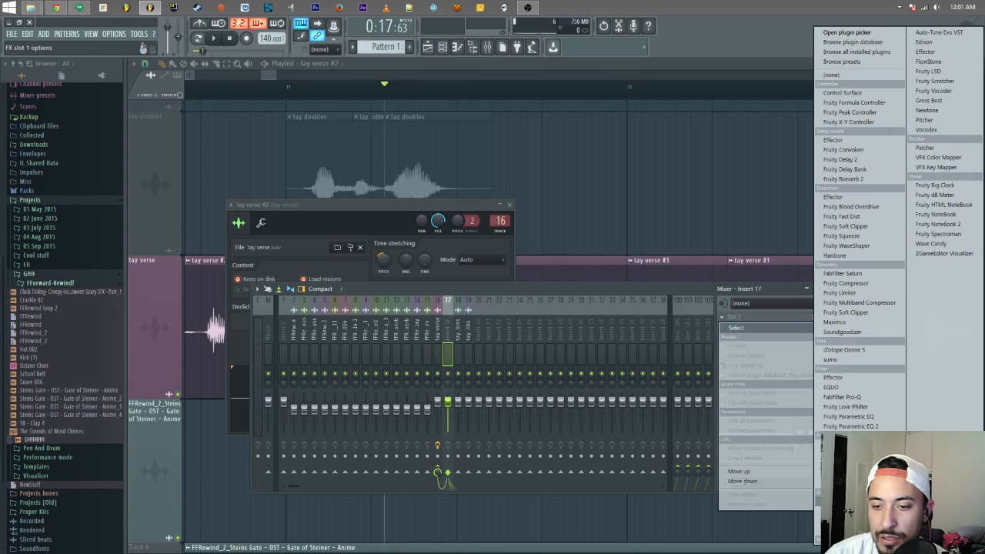
- Load Fruity Delay 2 in the first slot of Insert 17, choose a preset and set its delay time to 4 steps
click(843, 159)
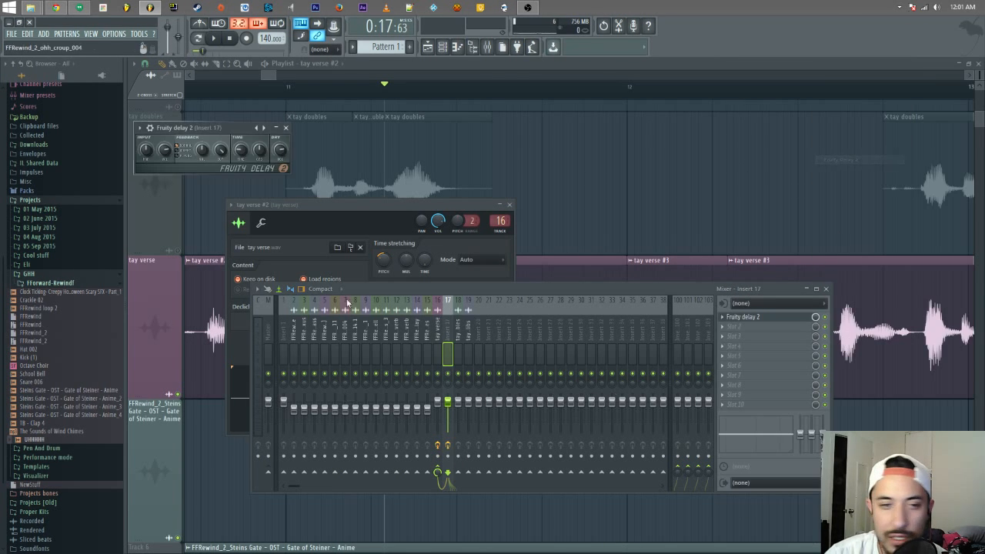
right_click(260, 128)
click(282, 154)
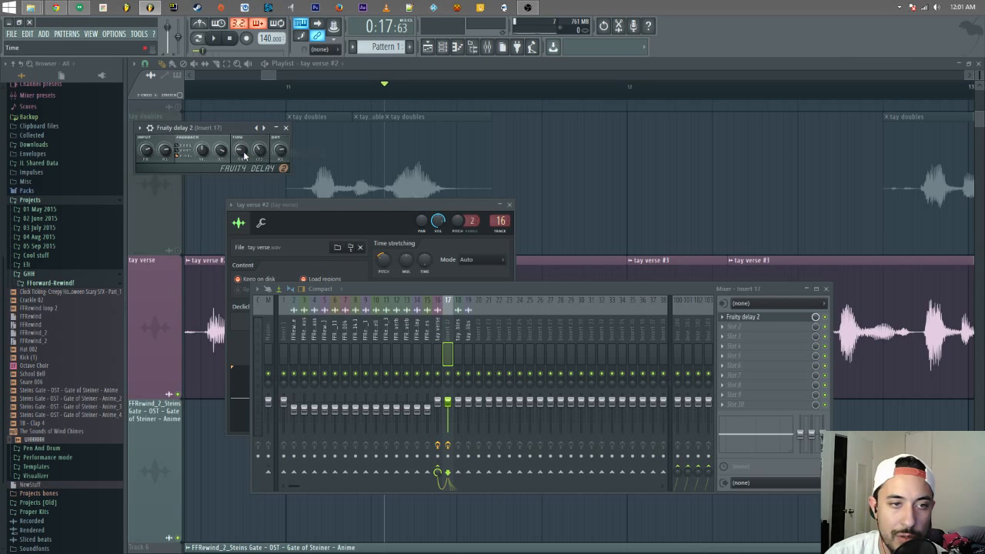
right_click(246, 151)
mouse_move(276, 169)
click(356, 197)
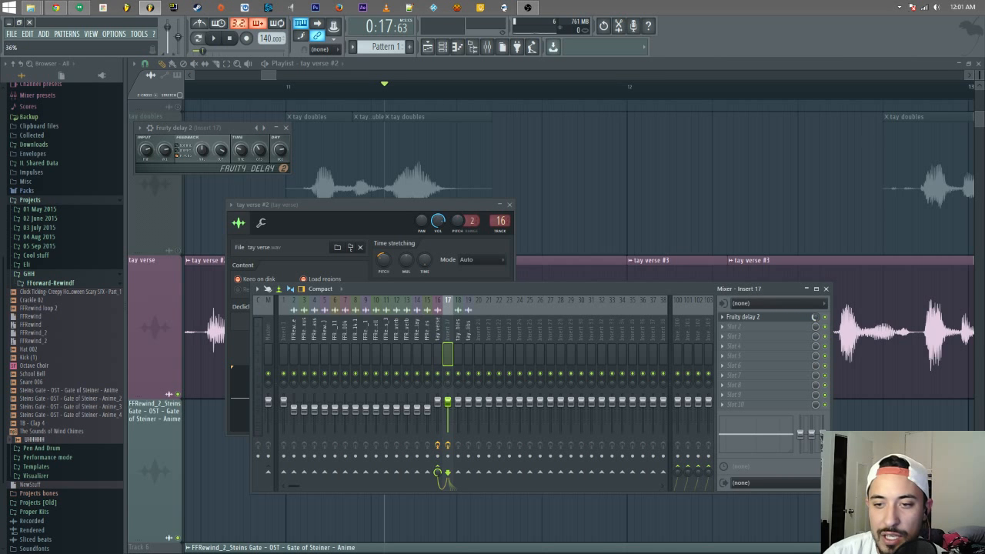
- Play the verse phrase from just after bar 11 and check the signal levels in the mixer
drag(262, 73, 259, 72)
click(367, 87)
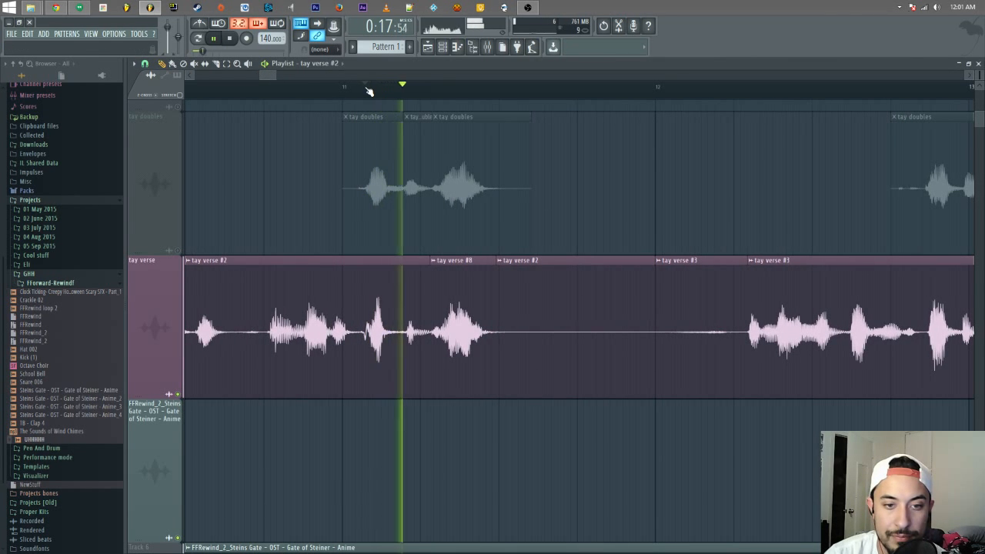
key(space)
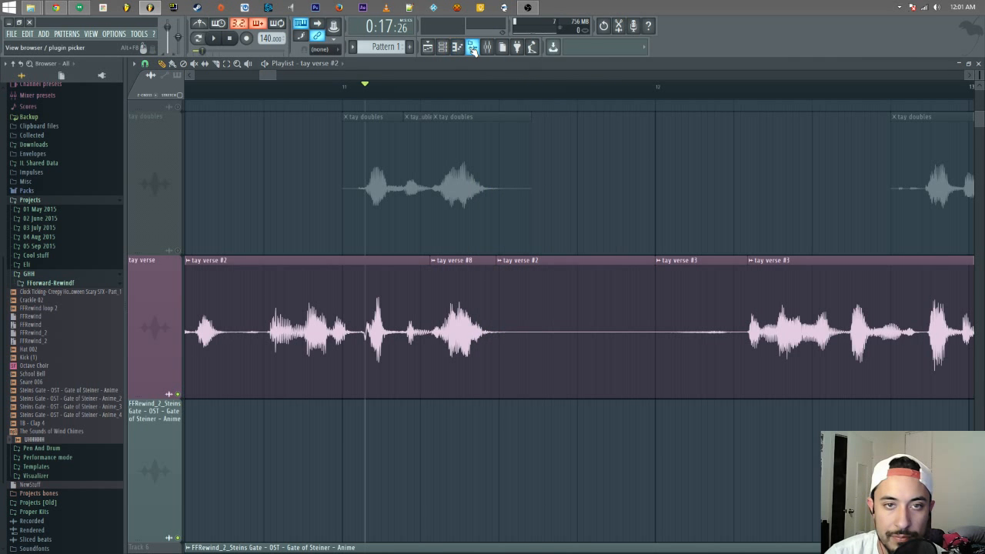
click(473, 47)
click(487, 48)
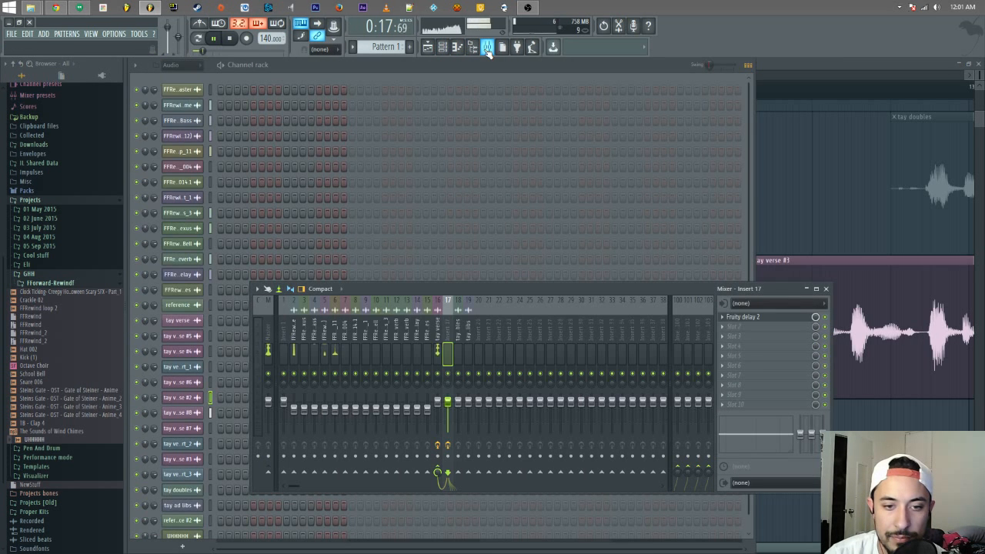
key(space)
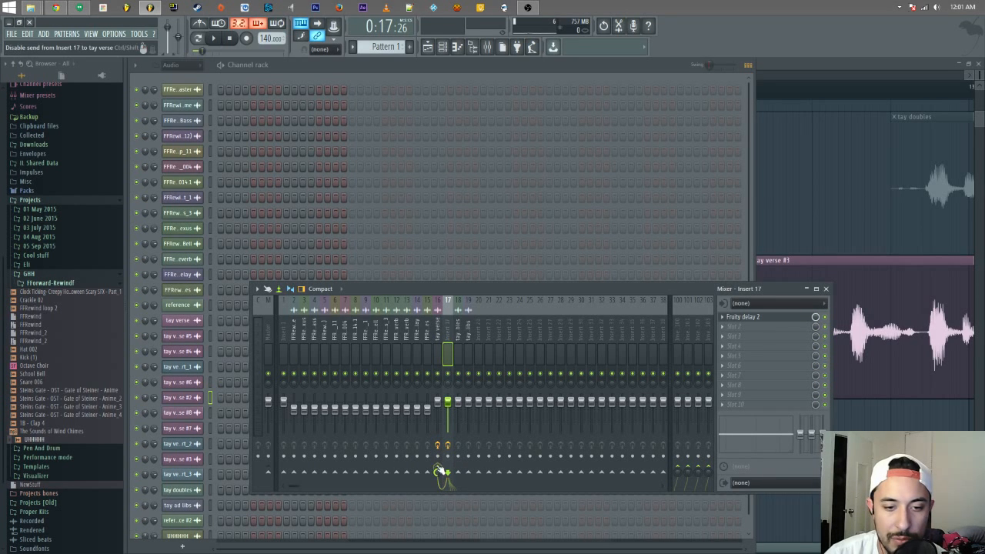
- Compare the effects and send routing of the tay verse mixer track and Insert 17
click(438, 330)
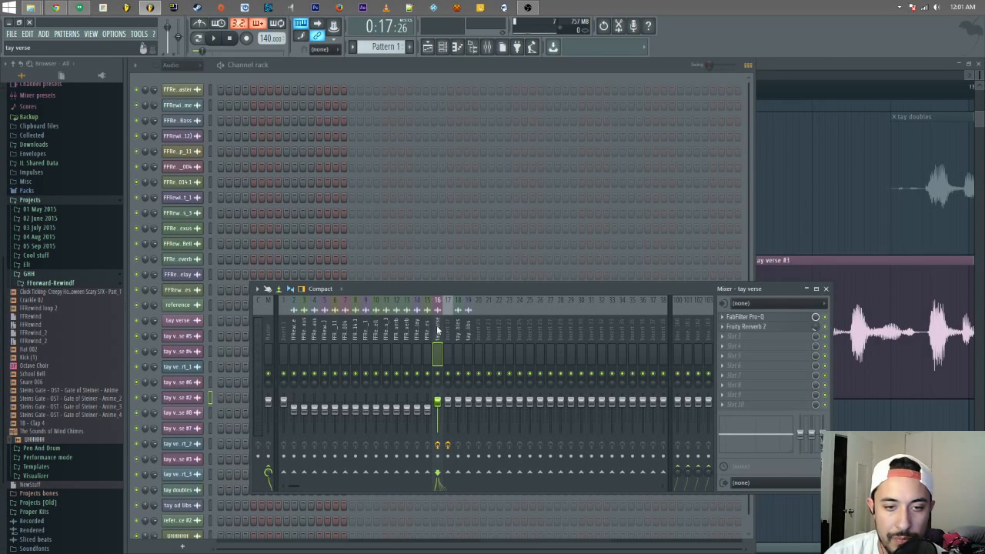
click(447, 329)
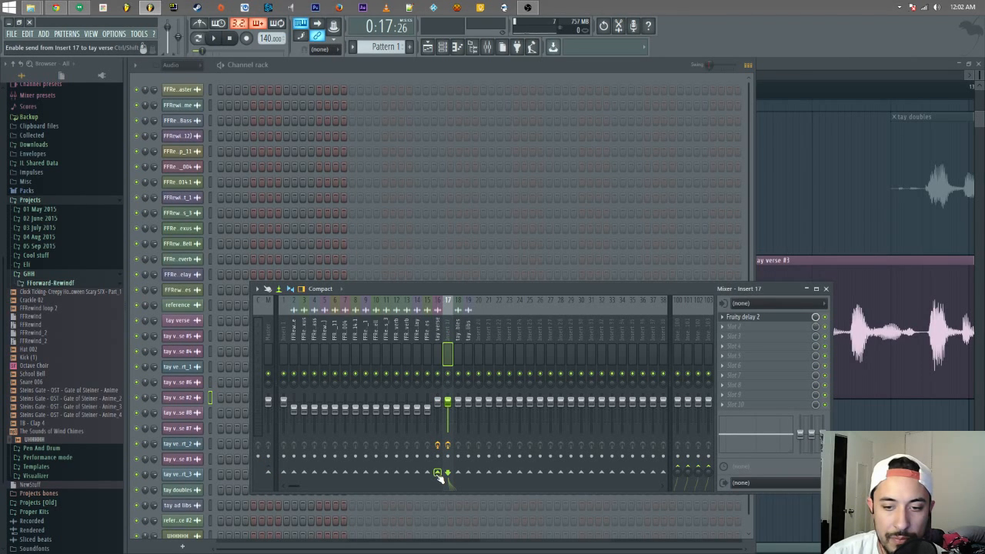
click(438, 330)
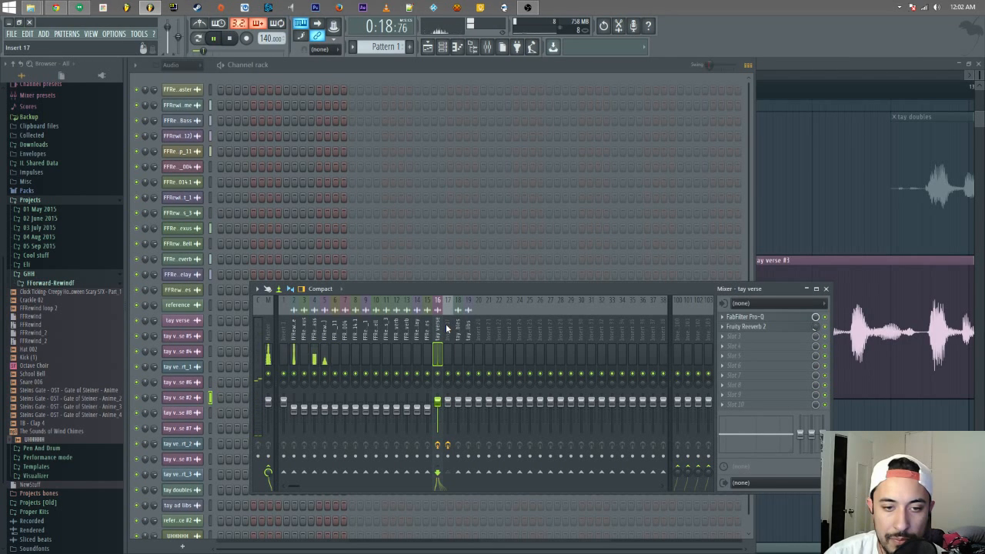
click(447, 328)
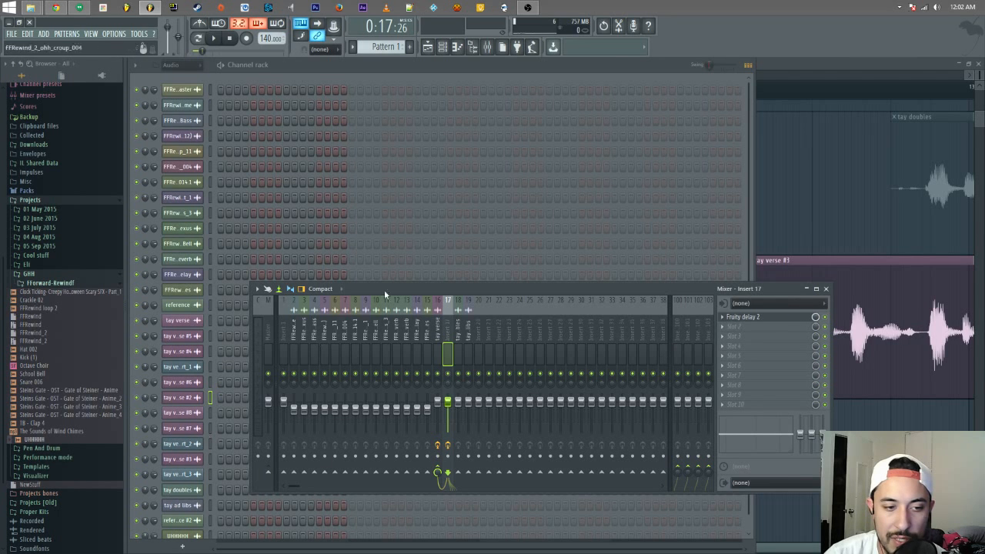
- Route the tay verse #8 clip to mixer track 17 and play the phrase
click(774, 68)
double_click(440, 285)
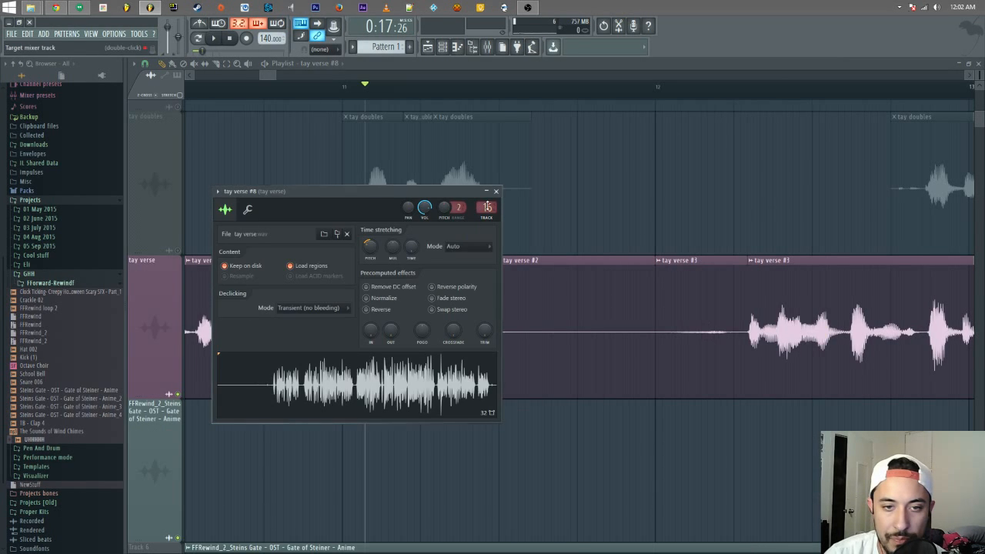
key(space)
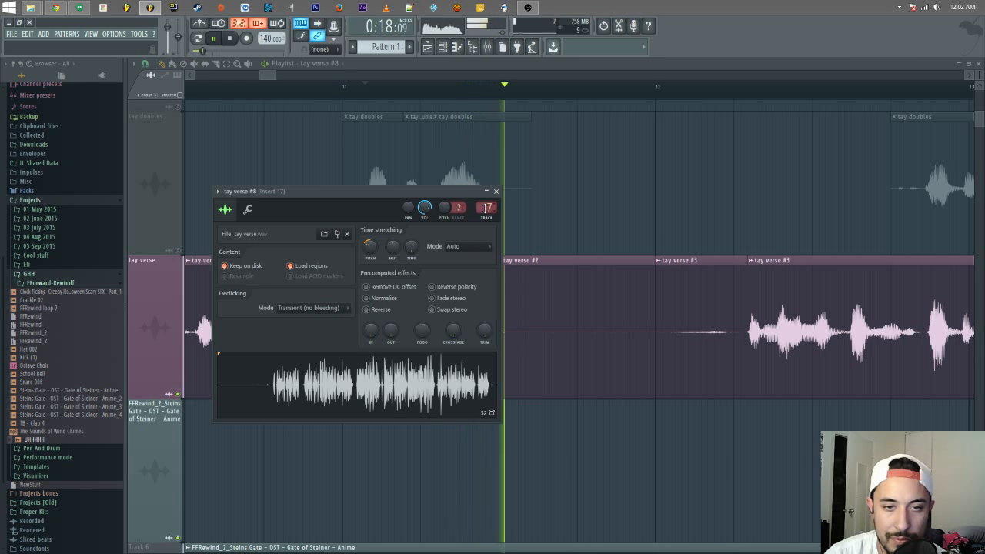
key(space)
- Try adjusting the mix level of Fruity Delay 2 on Insert 17 and play the phrase
click(487, 47)
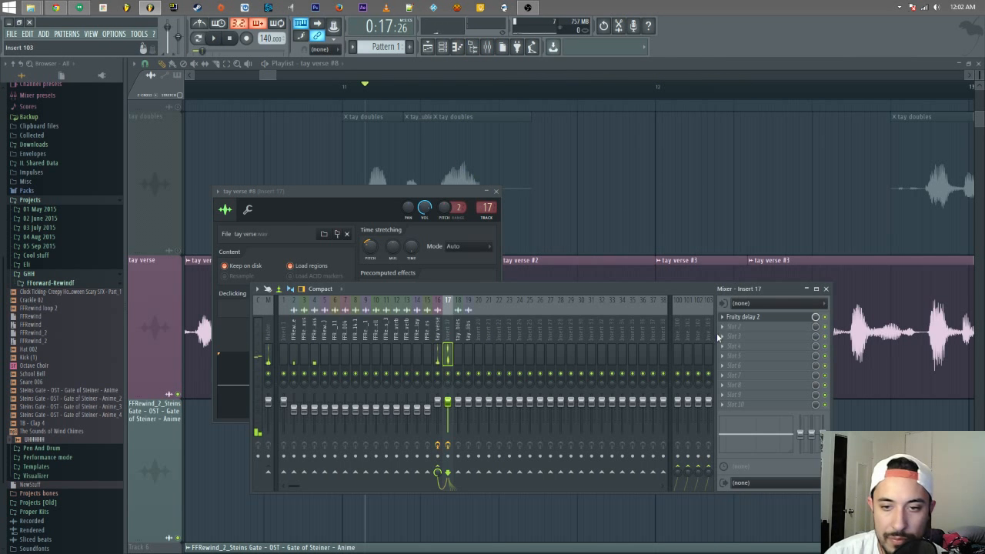
drag(818, 320, 818, 262)
key(space)
key(space)
- Try to unlink Fruity Delay 2's mix level from its Gross Beat mix level controller and play the phrase
right_click(818, 318)
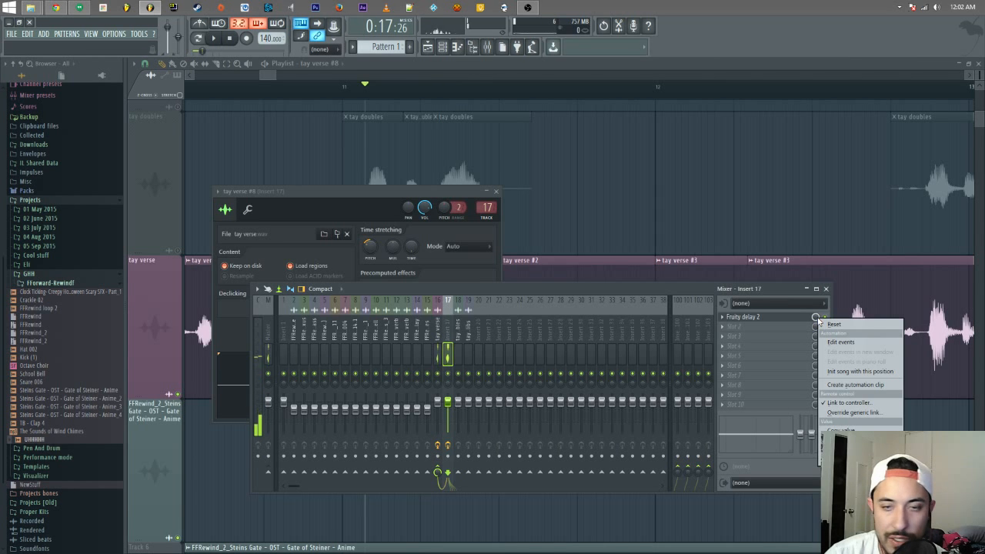
click(842, 402)
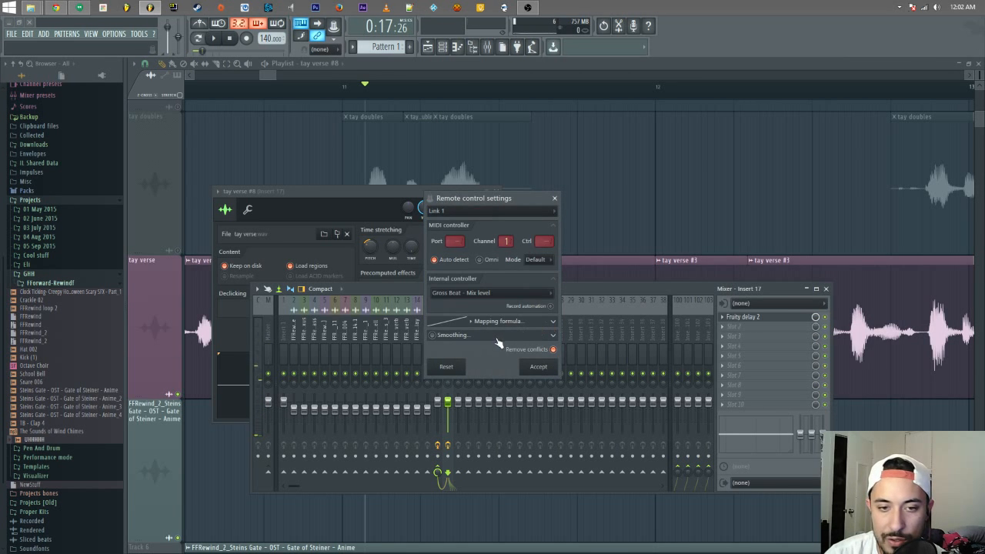
click(517, 293)
click(508, 302)
click(537, 368)
key(space)
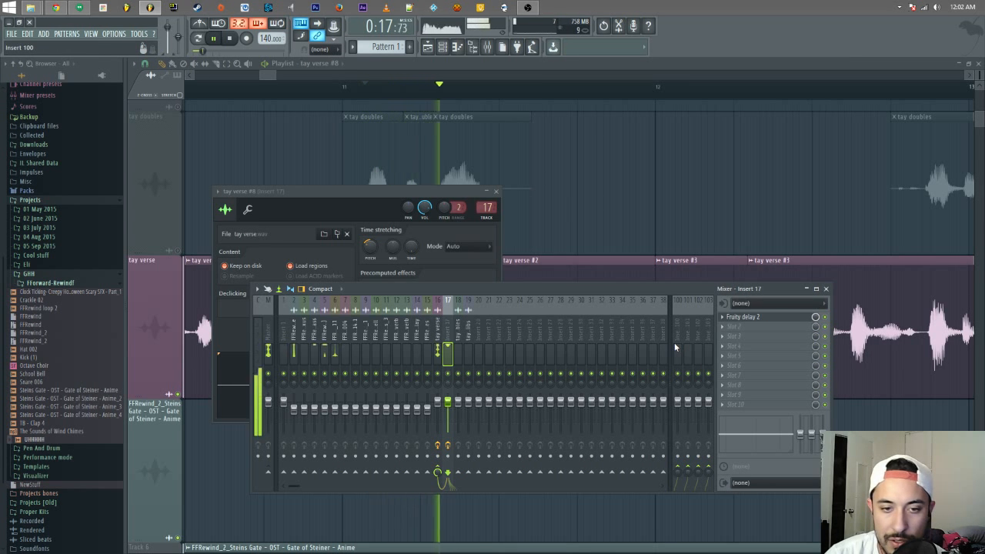
key(space)
- Lower the first-slot delay's mix level to 30% and play the phrase
drag(815, 319, 814, 360)
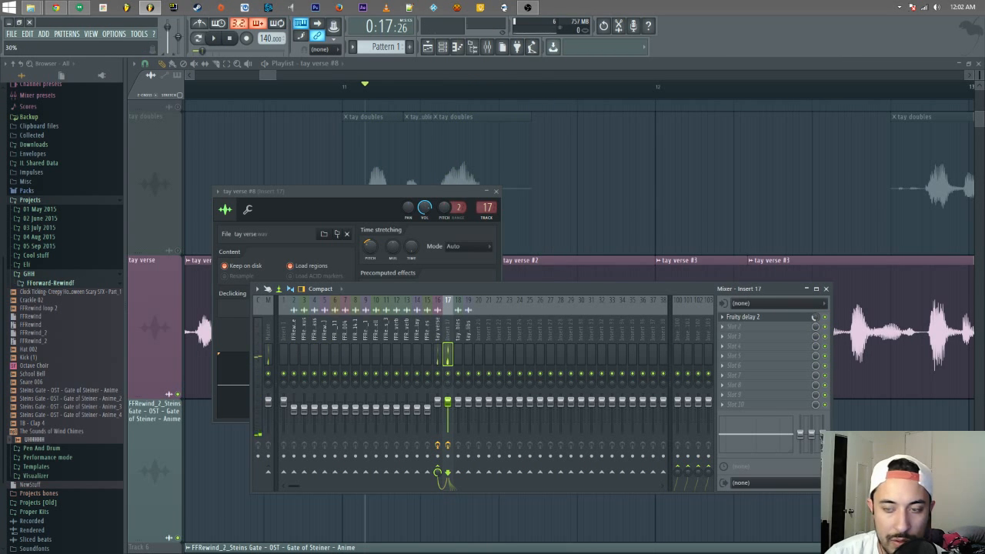
key(space)
key(space)
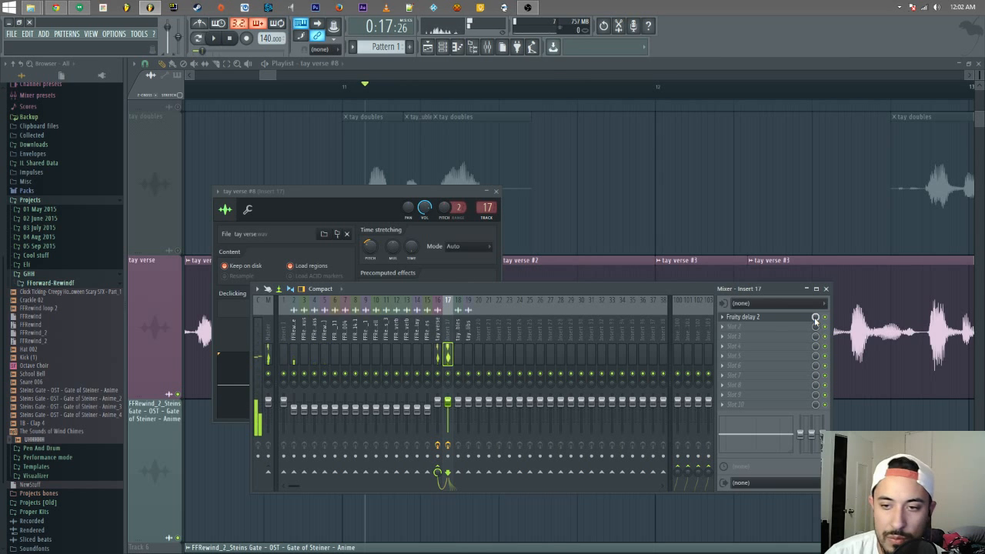
- Check the playlist tracks and remove Fruity Delay 2 from the first slot of Insert 17
drag(267, 75, 265, 75)
drag(980, 75, 979, 103)
scroll(454, 300, up, 2)
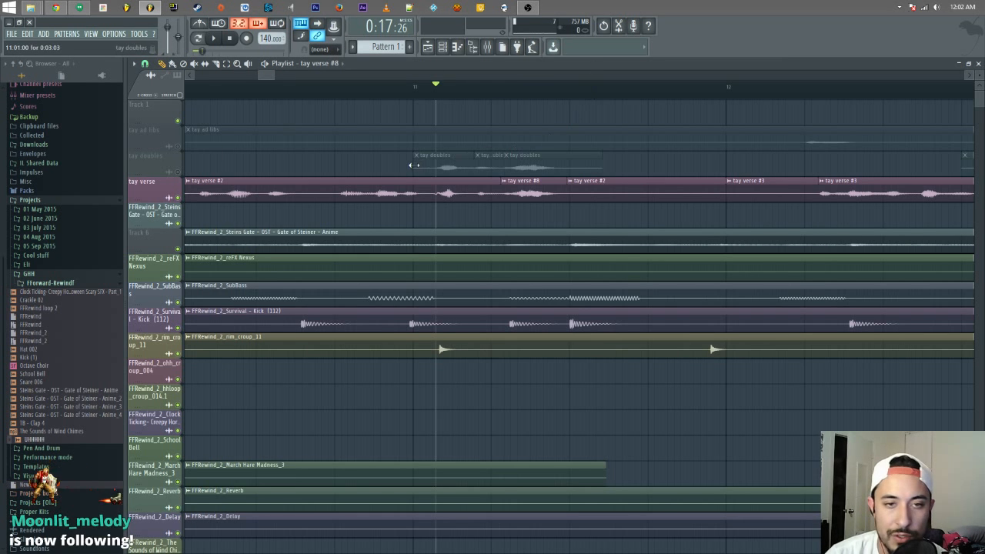
scroll(481, 231, down, 5)
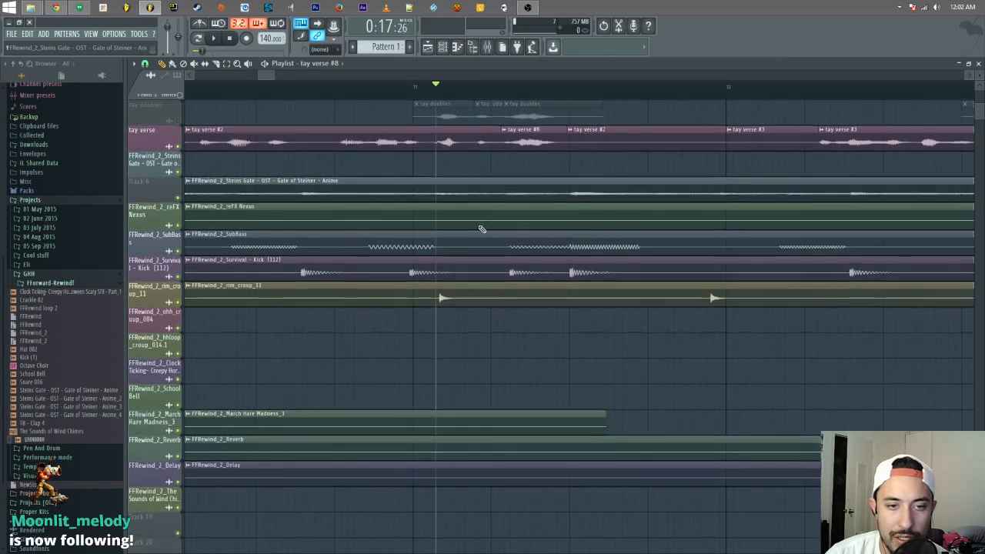
scroll(483, 233, up, 5)
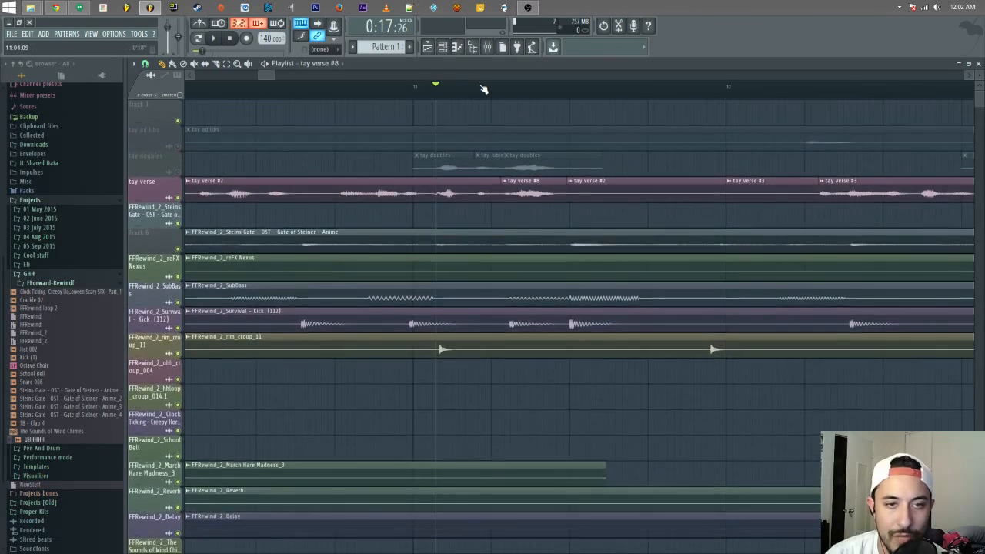
click(473, 49)
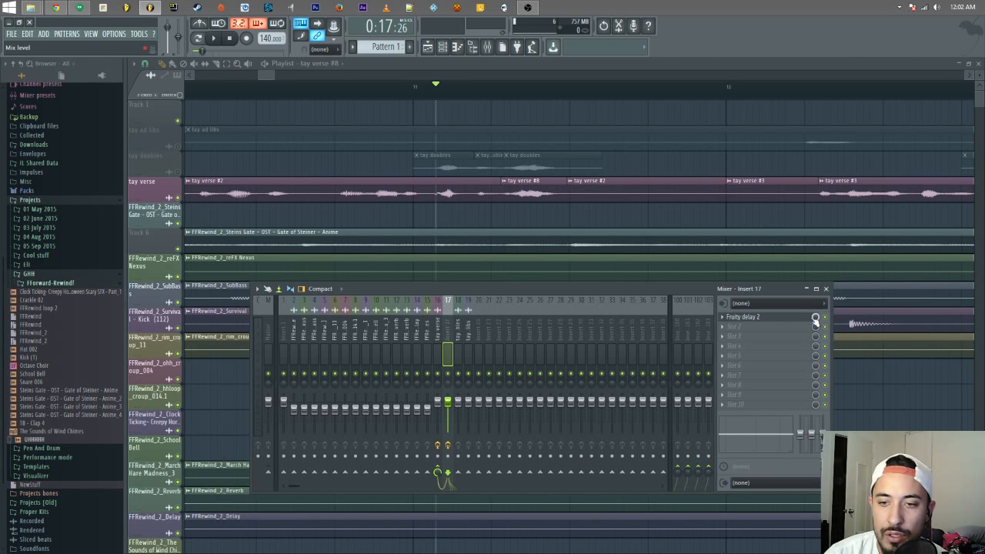
click(723, 319)
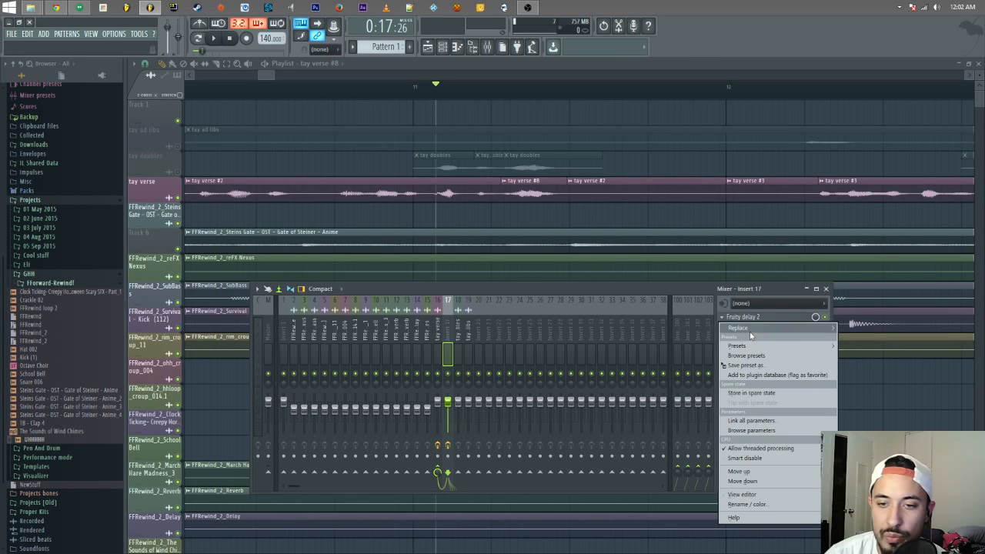
mouse_move(749, 329)
click(841, 76)
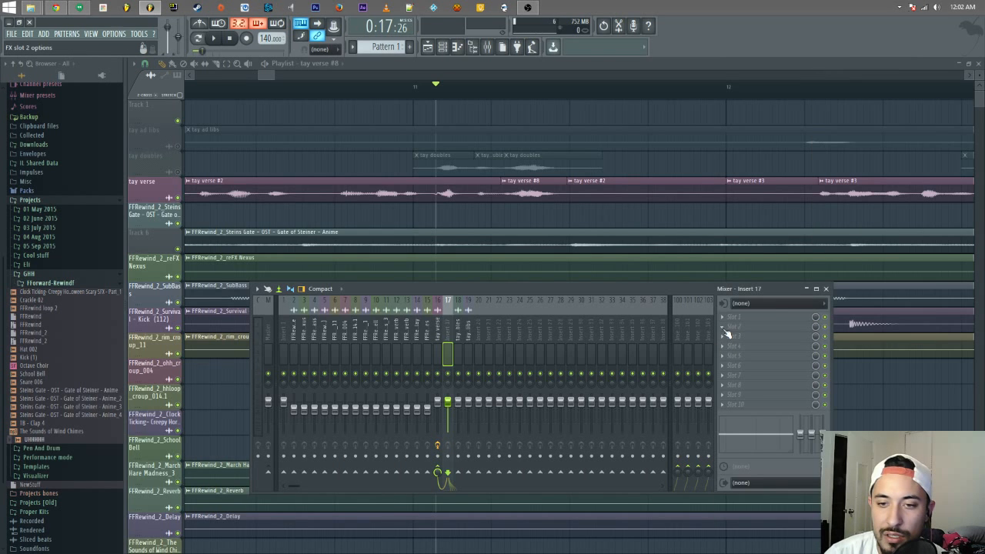
- Load Fruity Delay 2 in slot 2 of Insert 17 and choose a preset for it
click(727, 332)
click(855, 160)
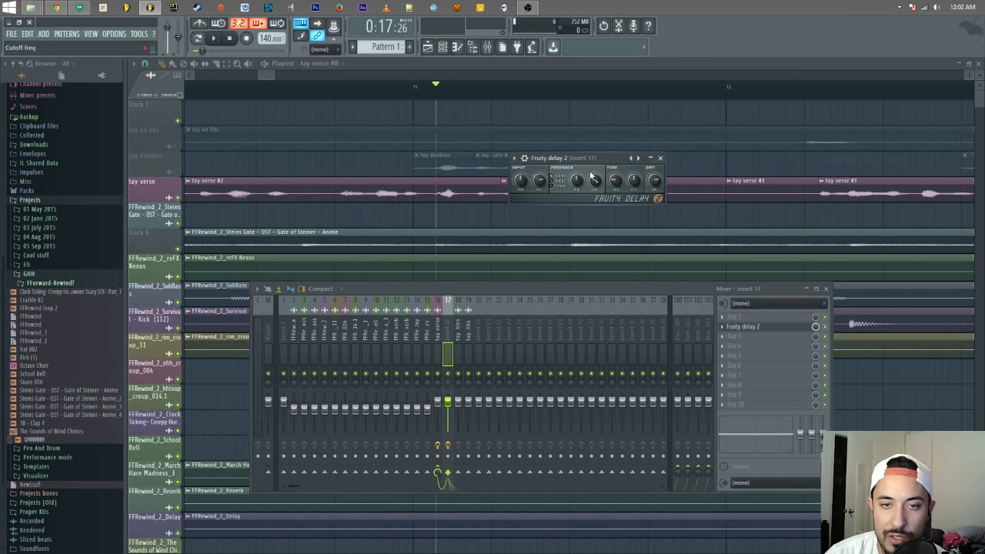
right_click(640, 158)
click(668, 194)
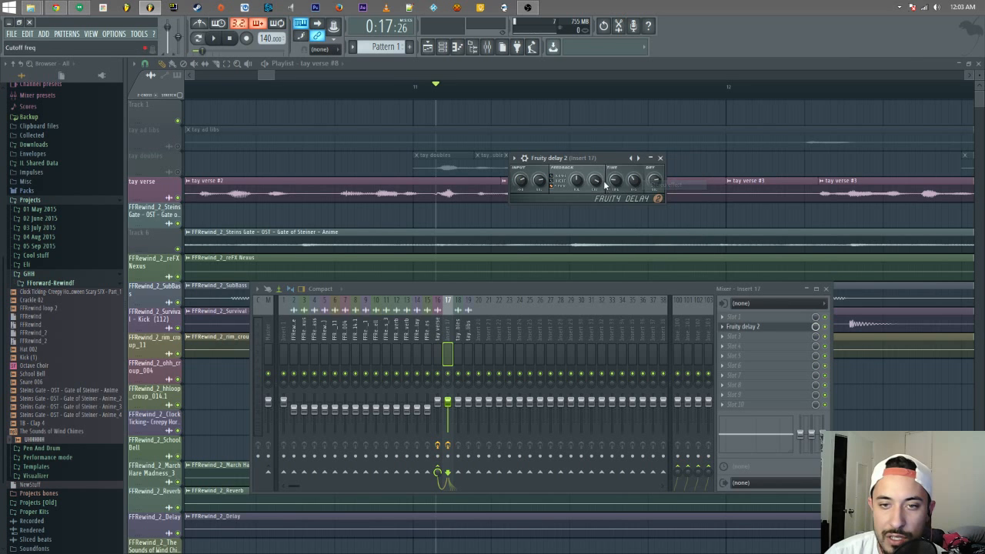
- Set the slot 2 delay's time to 4 steps and lower its mix level to 30% while playing the phrase
right_click(625, 182)
mouse_move(677, 198)
click(733, 227)
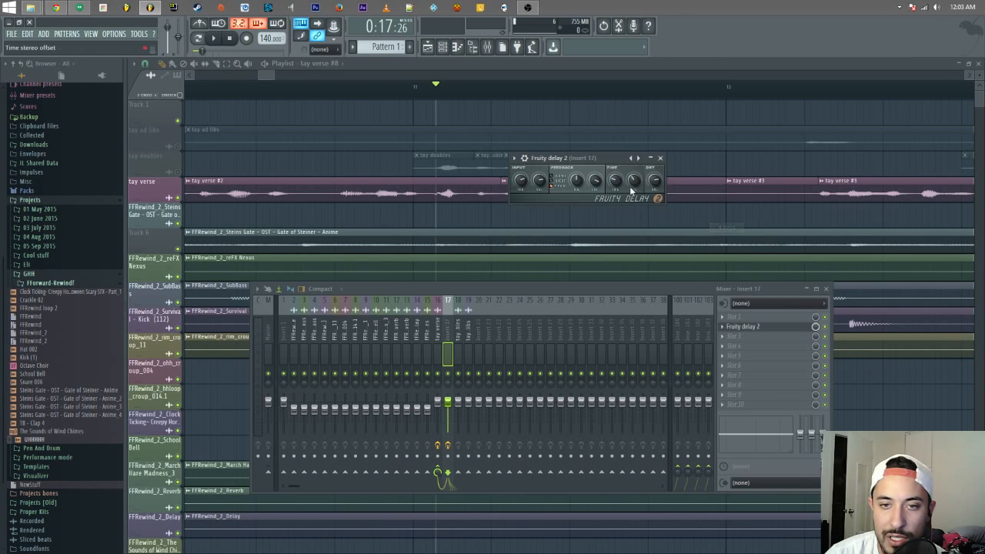
key(space)
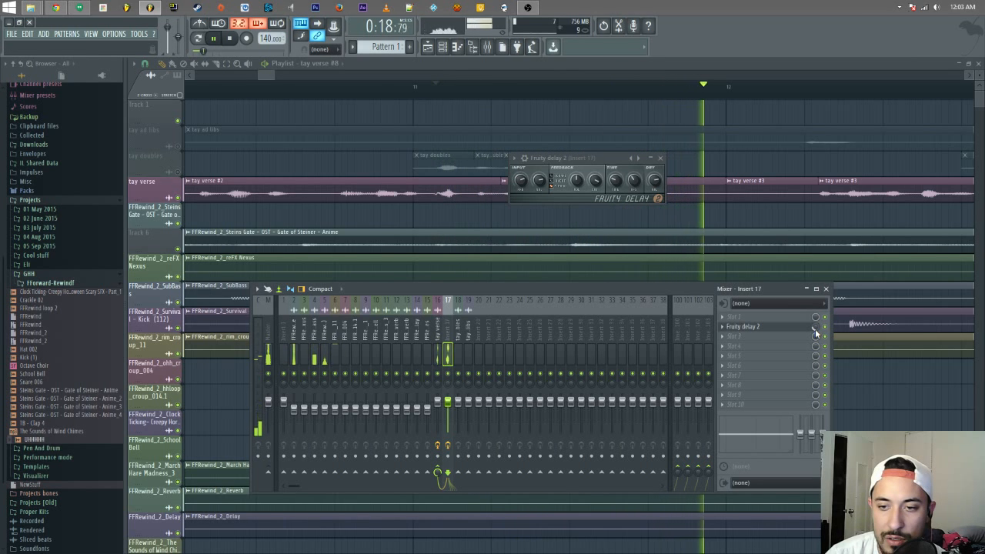
key(space)
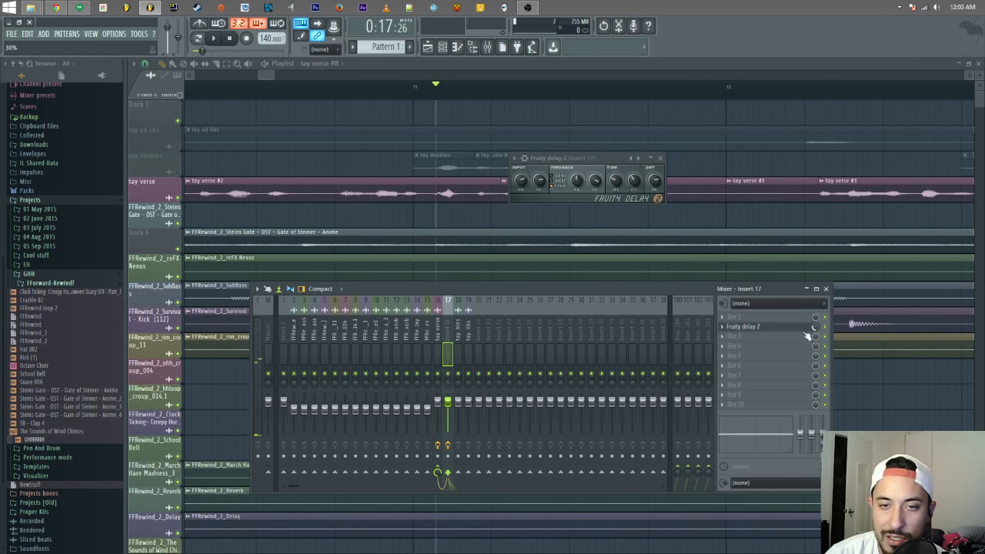
- Try a delay time of 3 steps and play the phrase
right_click(627, 189)
mouse_move(697, 194)
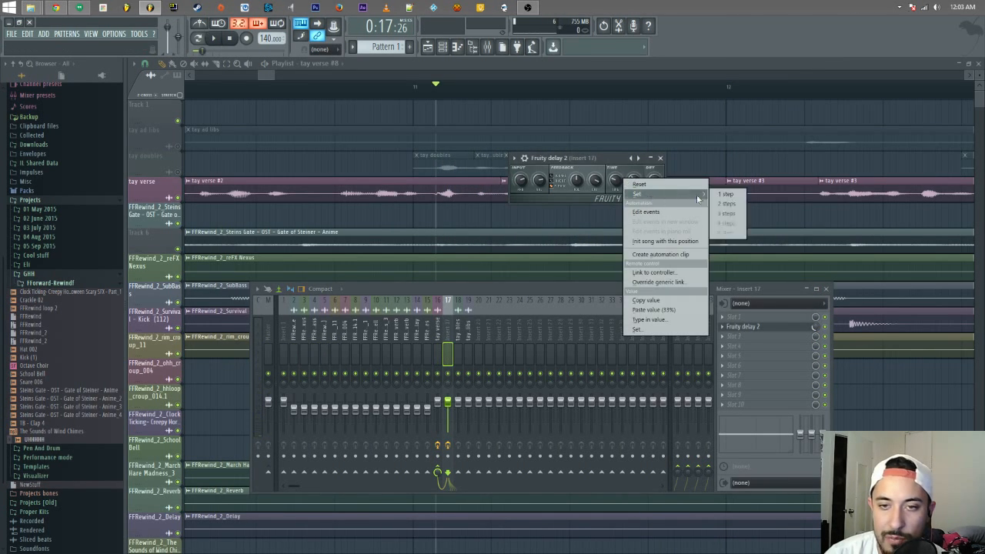
click(731, 218)
key(space)
key(space)
- Try a delay time of 2 steps and play the phrase
right_click(620, 176)
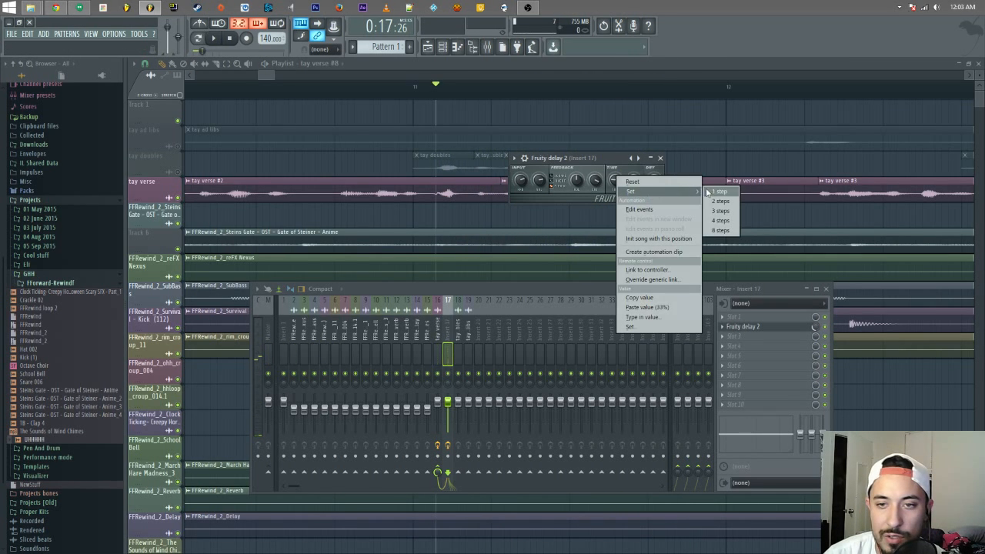
click(718, 202)
key(space)
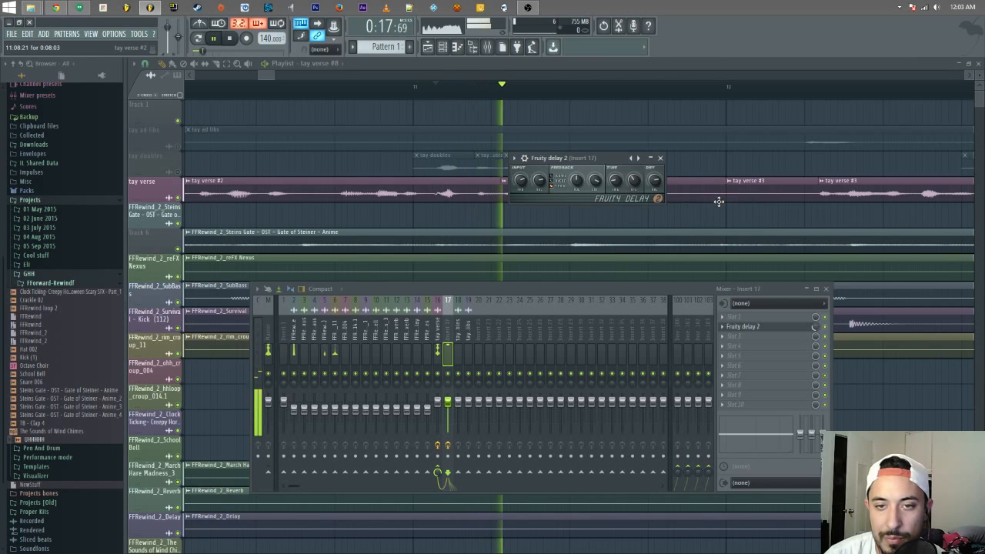
key(space)
- Set the delay time back to 4 steps and play the phrase
right_click(617, 180)
mouse_move(697, 195)
click(722, 225)
key(space)
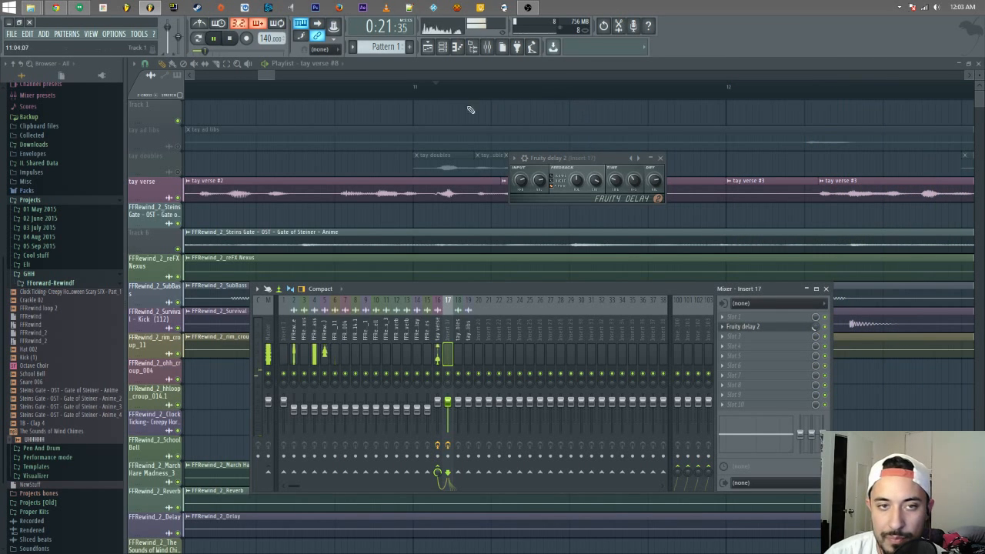
- Play the verse further along the arrangement, around bars 16 to 19
drag(274, 75, 333, 76)
key(space)
key(space)
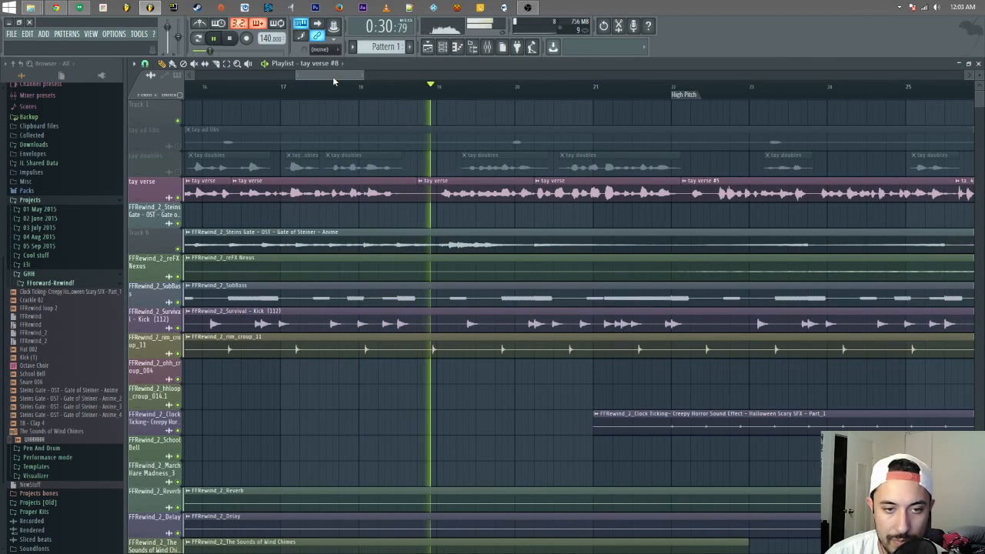
- Play the verse phrase just before bar 18 to find where its last word begins
click(237, 64)
key(space)
drag(354, 288, 510, 316)
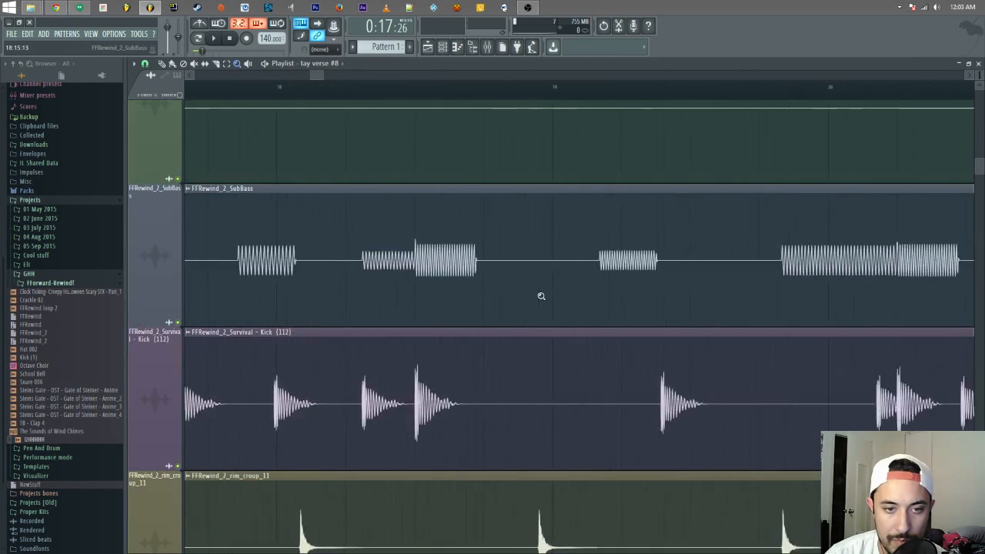
scroll(480, 199, down, 5)
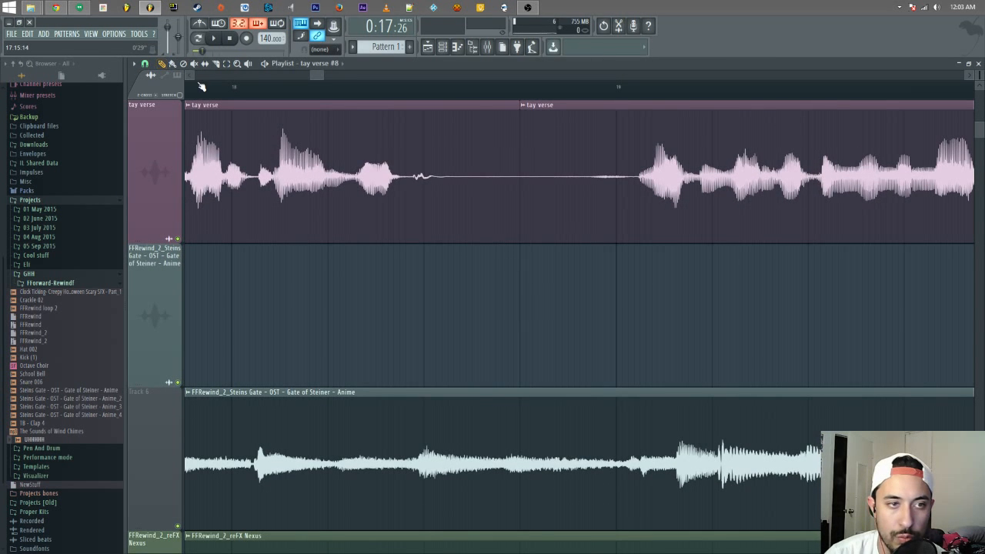
click(198, 86)
key(space)
key(space)
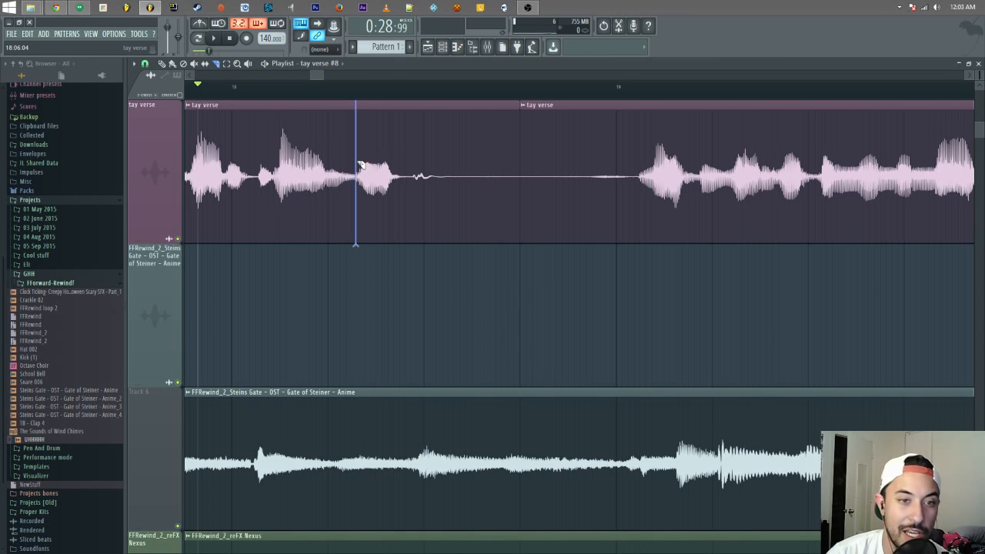
- Slice the verse clip at about 18.06, just before the phrase's last word, and make the cut piece unique
click(354, 86)
key(space)
key(space)
click(364, 110)
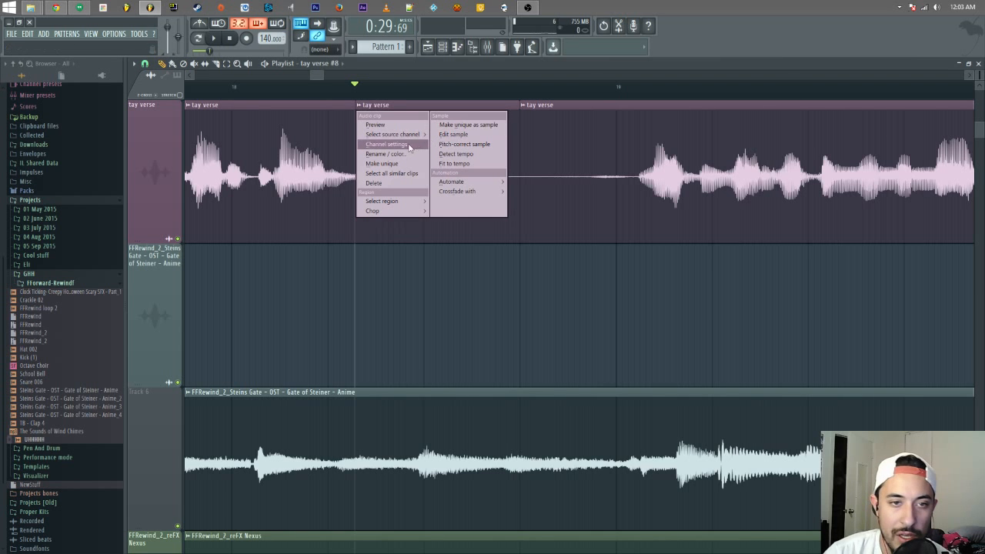
click(406, 164)
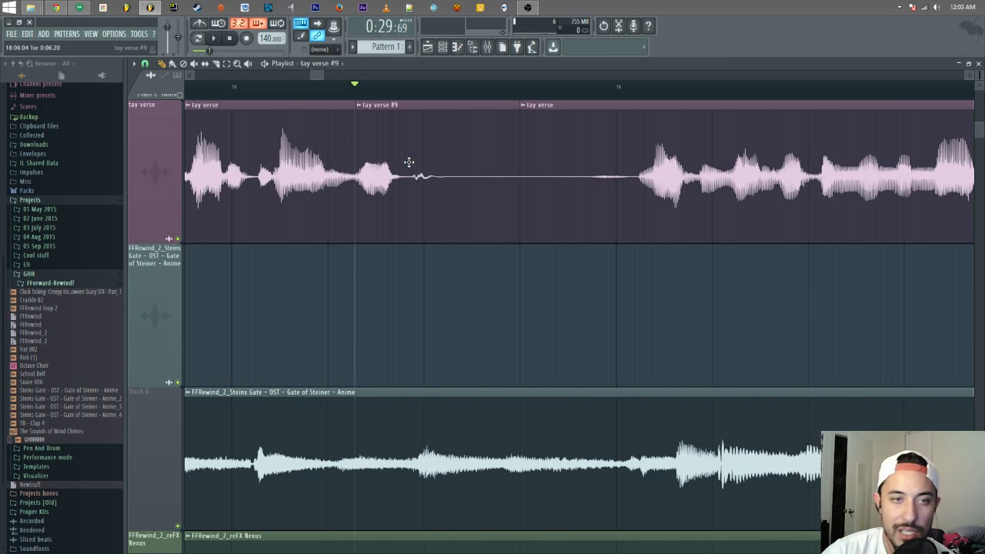
- Route the unique clip to mixer track 17 and play the verse with it
double_click(409, 163)
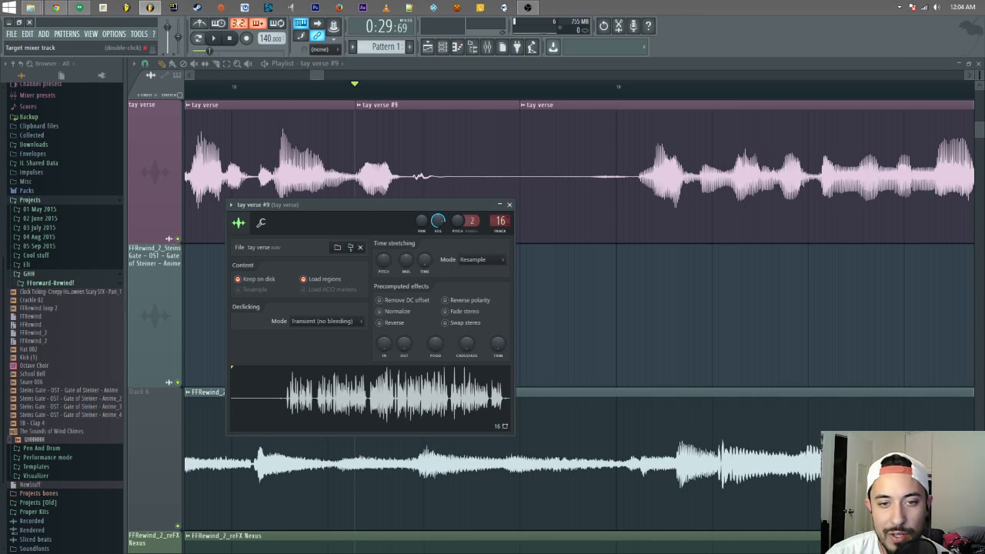
key(space)
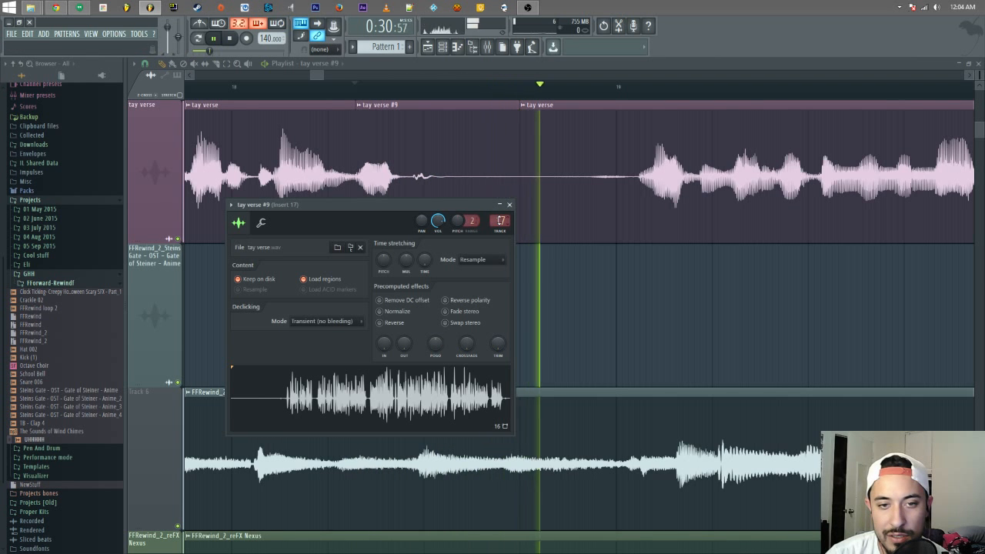
click(508, 204)
scroll(385, 88, down, 5)
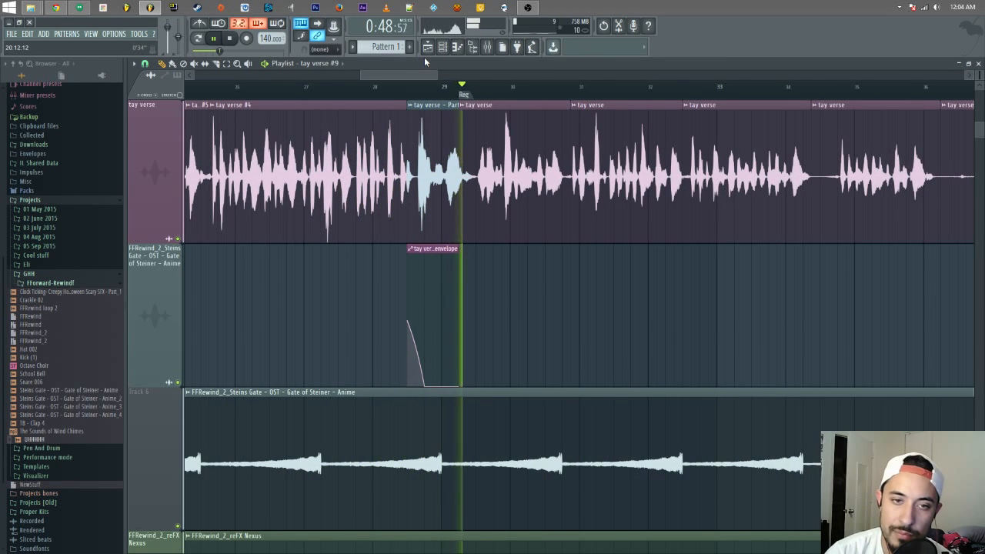
key(space)
key(space)
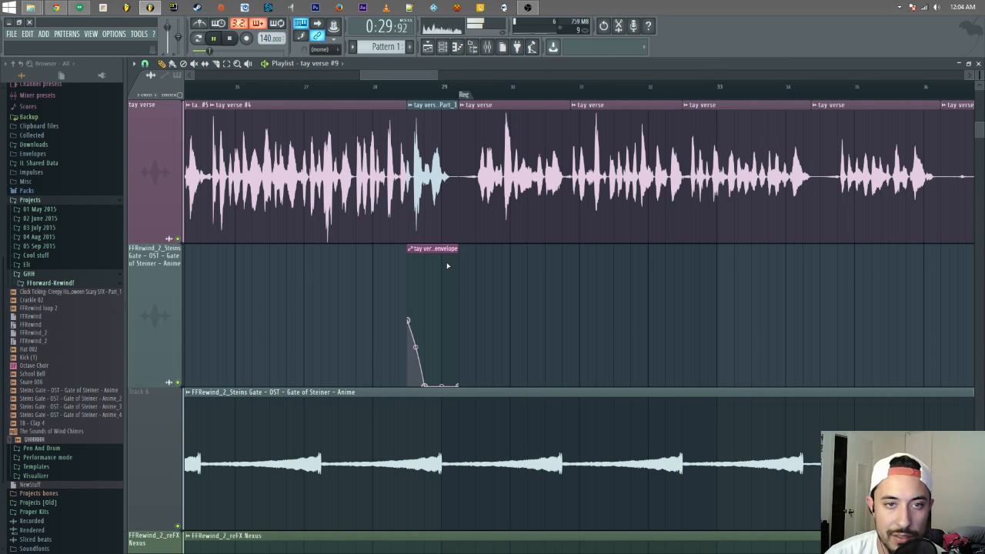
- Play the passage from bar 27 and slice all the instrumental tracks below the vocal at bar 29
click(405, 86)
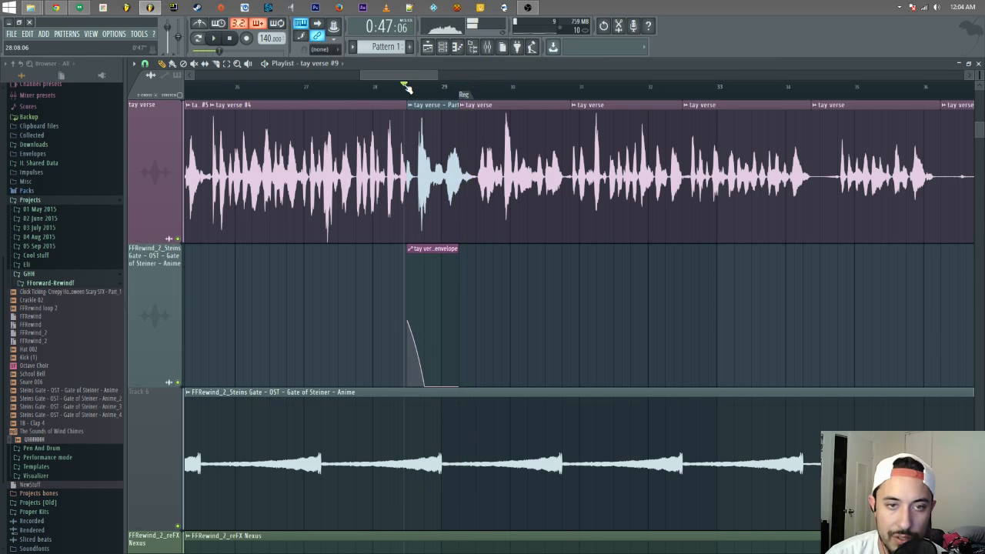
scroll(451, 147, up, 3)
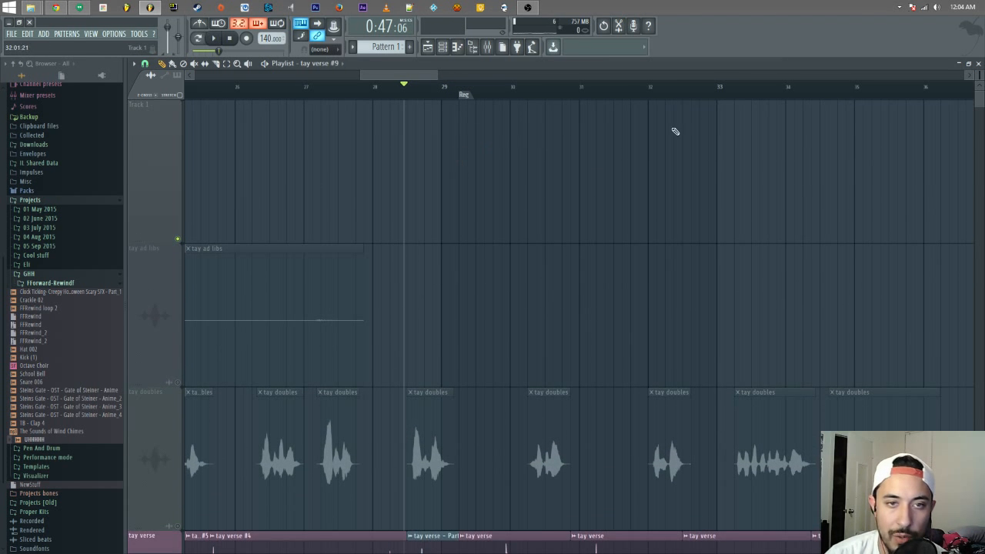
drag(979, 76, 980, 111)
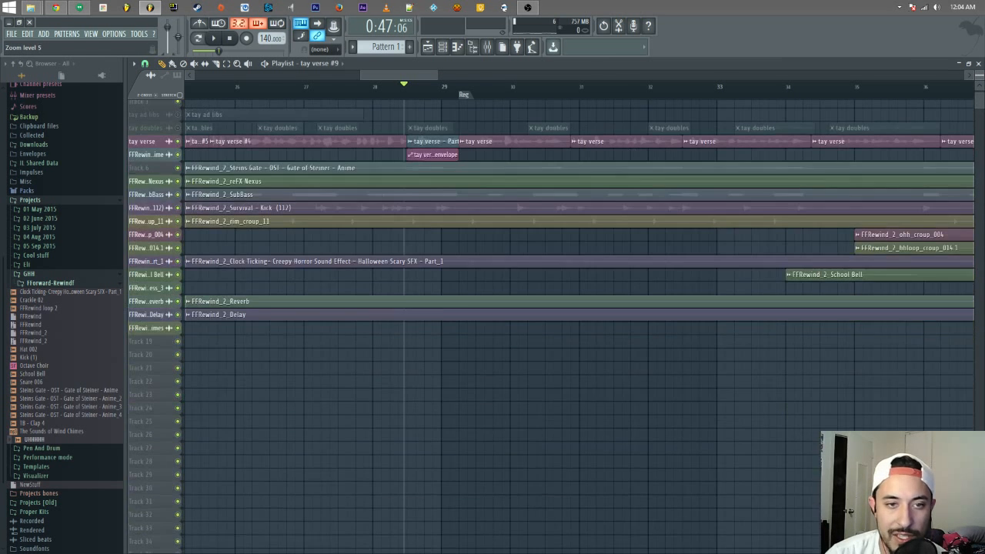
click(307, 88)
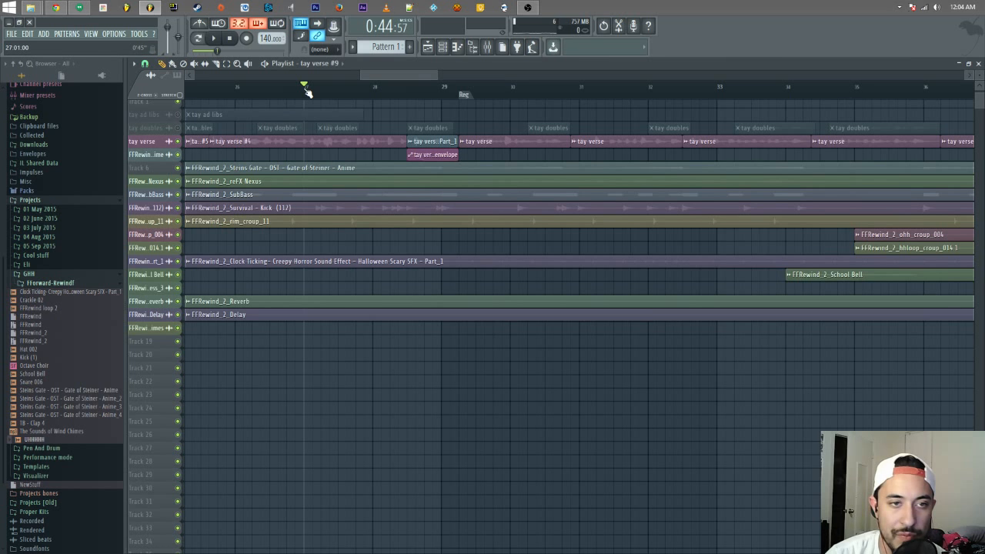
click(134, 64)
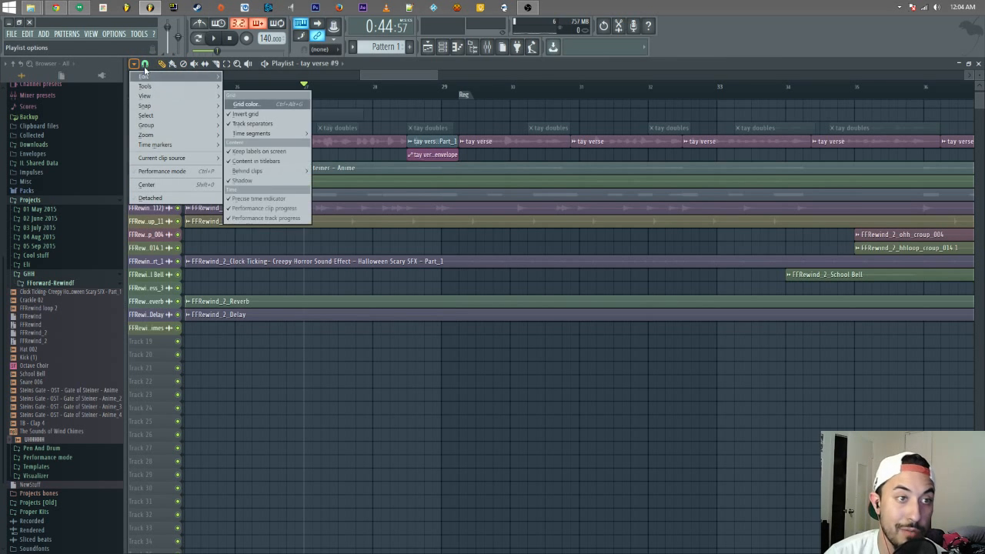
click(144, 64)
click(162, 93)
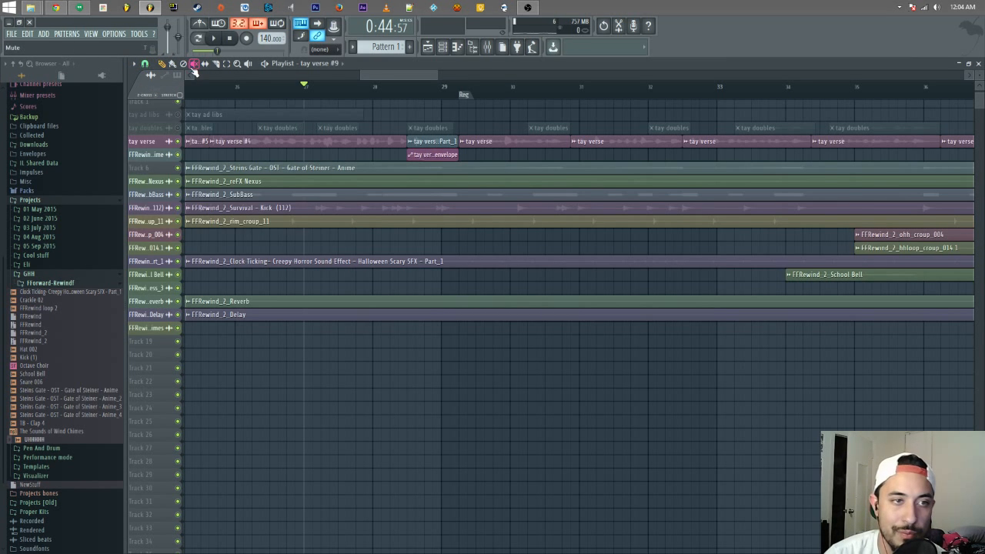
click(146, 66)
click(163, 91)
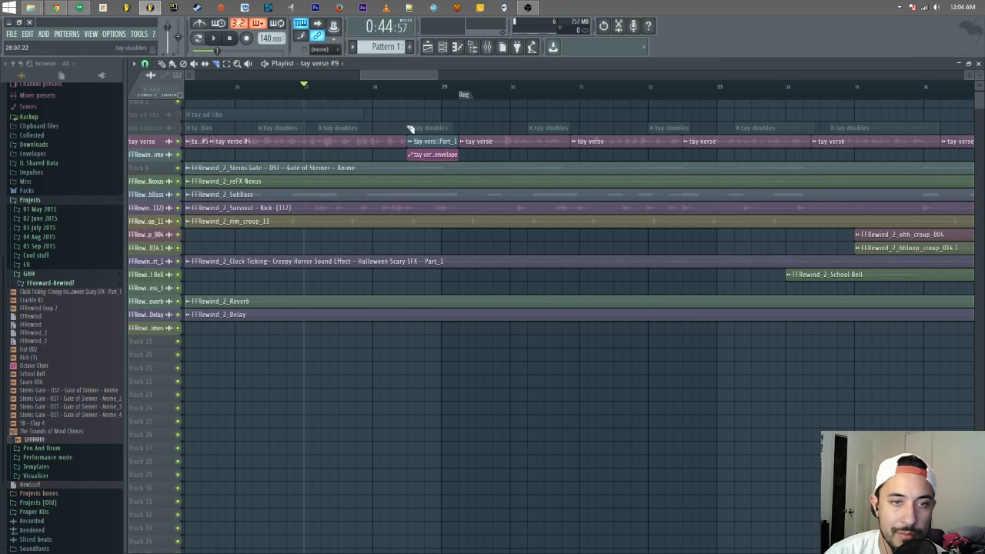
key(space)
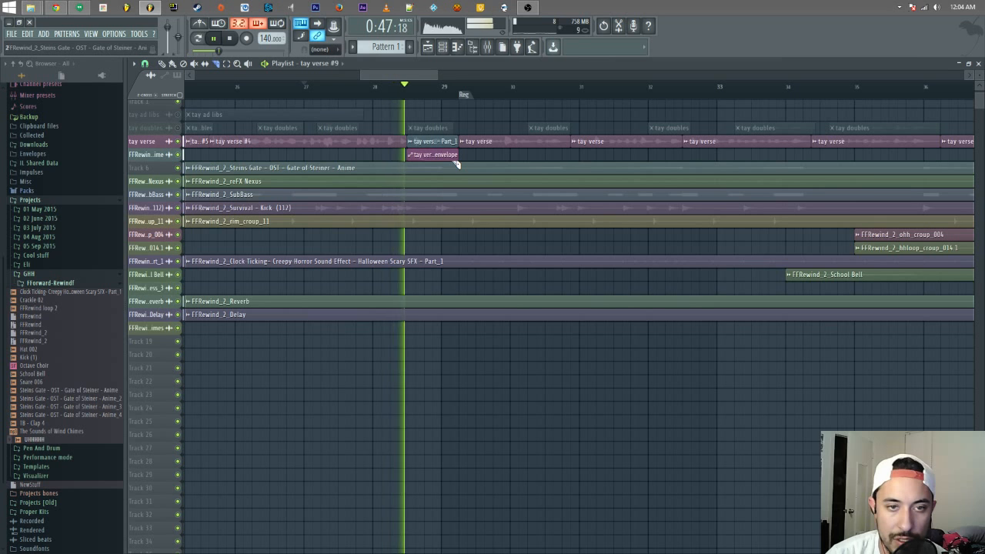
key(space)
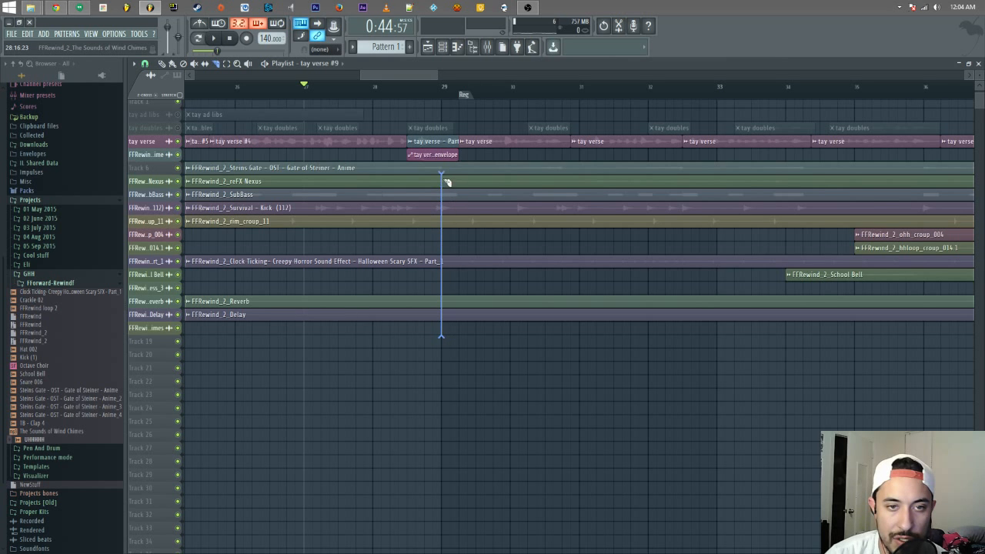
drag(444, 167, 444, 169)
- Play the pitch-automated vocal phrase across the new cuts at bar 29
click(243, 64)
drag(378, 110, 536, 326)
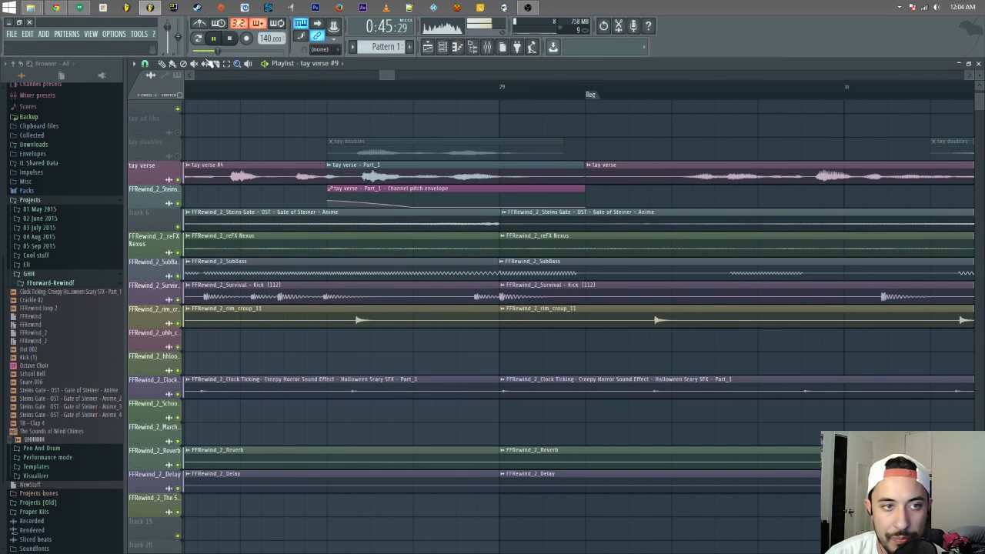
click(163, 64)
key(space)
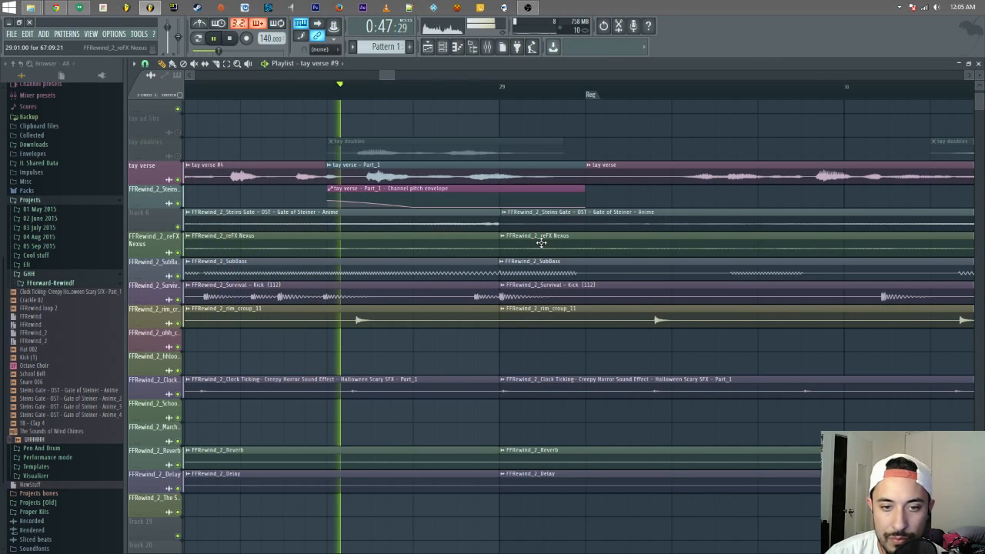
key(space)
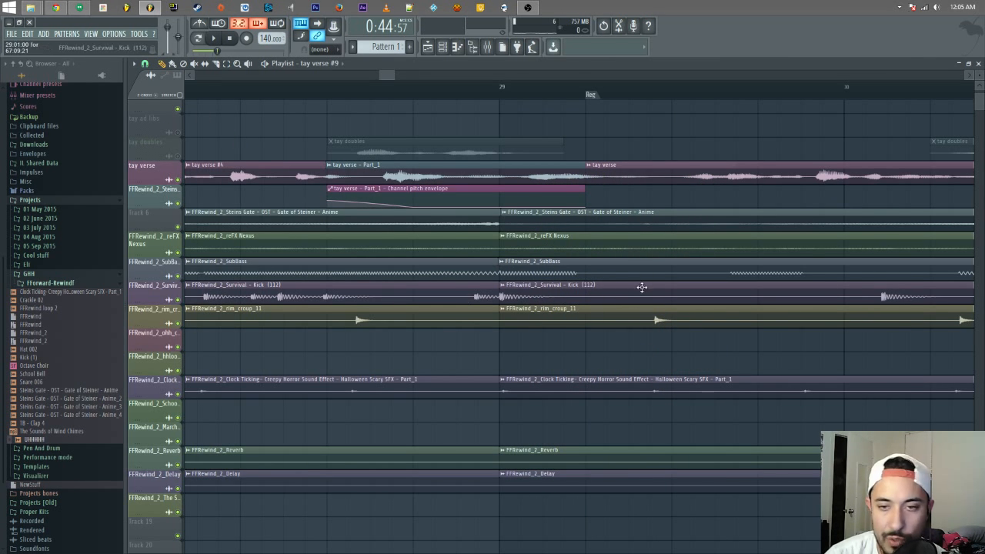
- Review the arrangement and replay the passage repeatedly from the start of the "tay verse - Part_1" clip
drag(378, 75, 192, 74)
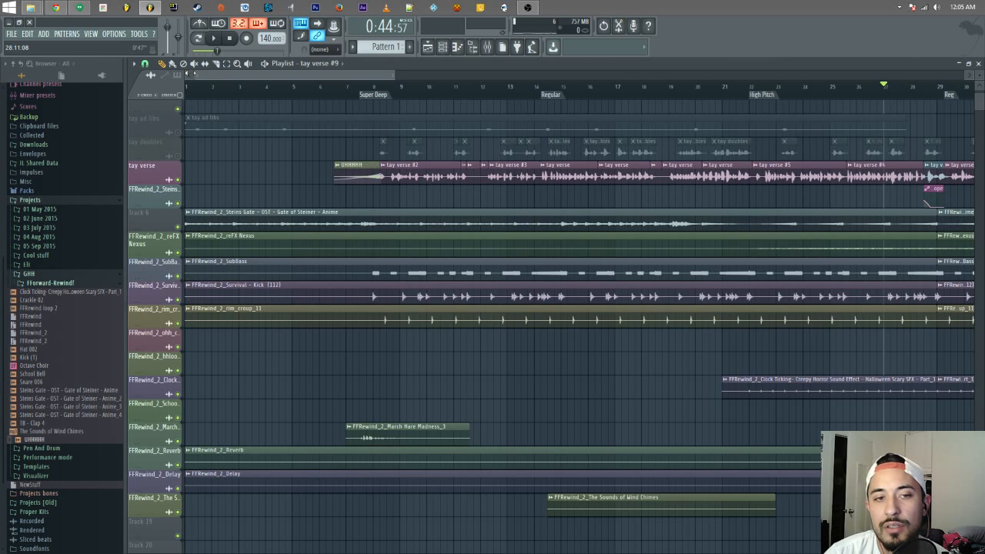
drag(199, 74, 376, 78)
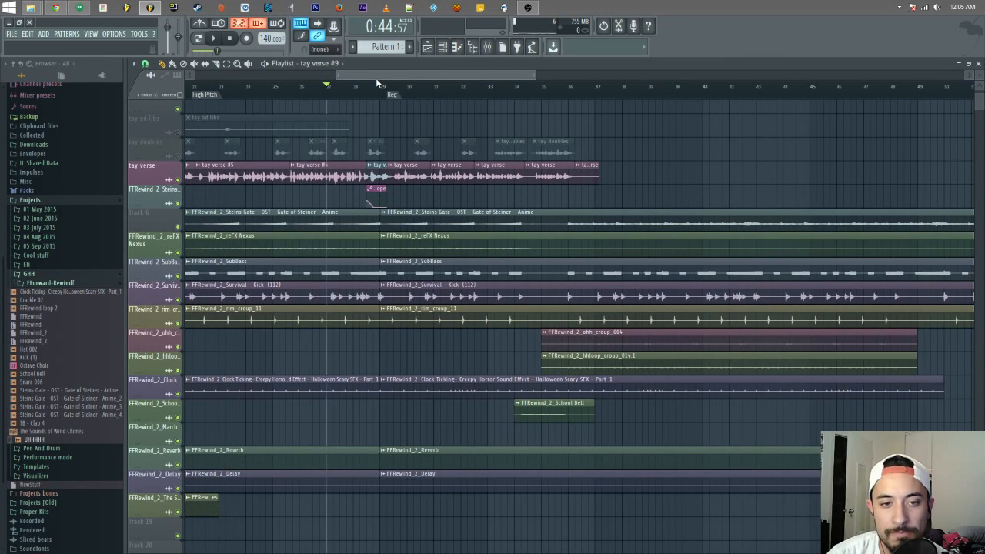
drag(376, 78, 351, 79)
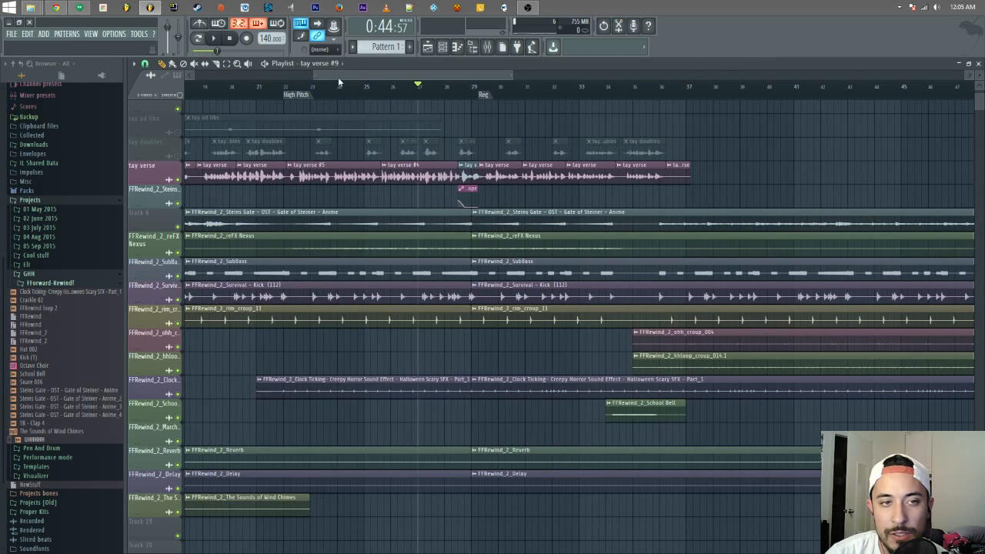
click(238, 64)
drag(433, 180, 532, 341)
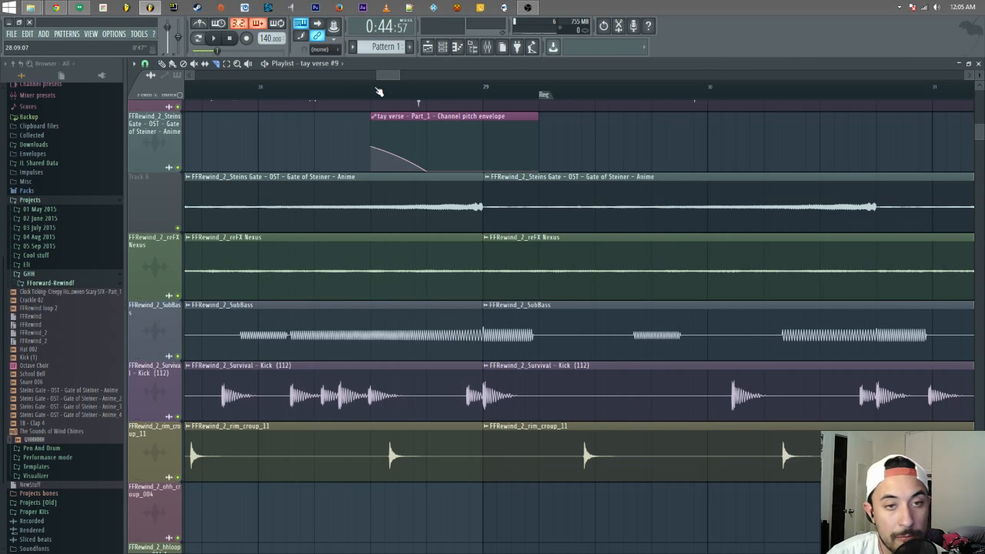
scroll(608, 381, up, 3)
scroll(478, 268, down, 3)
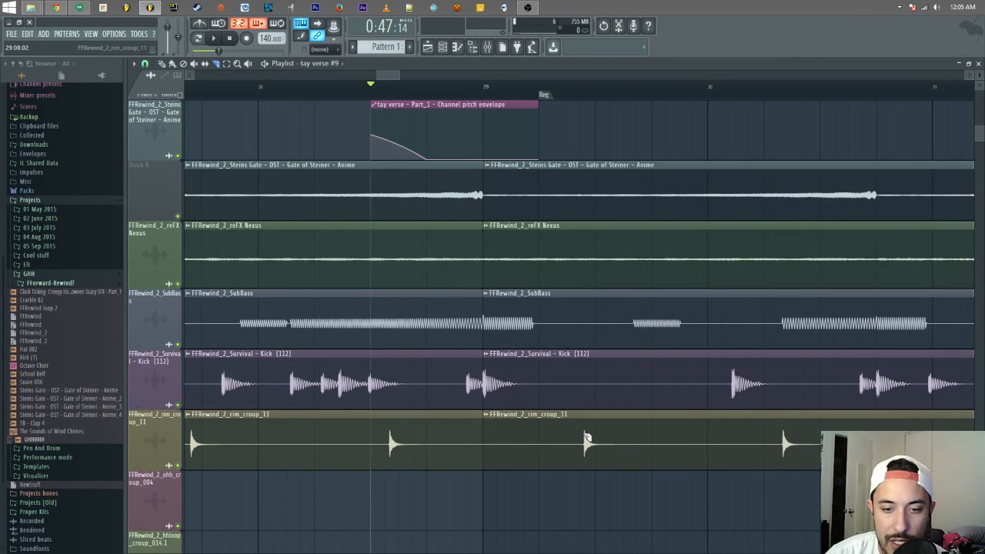
key(space)
key(space)
key(space)
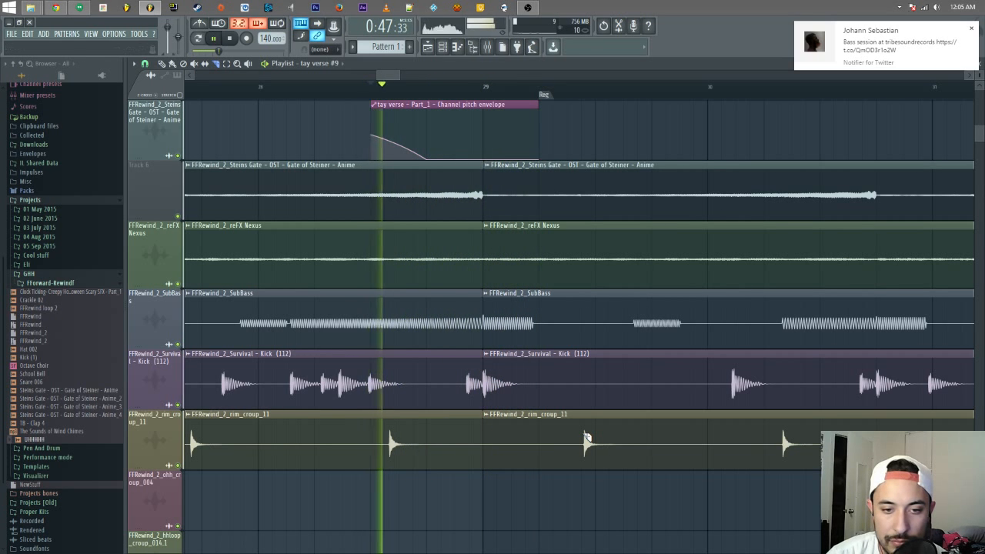
key(space)
key(space)
key(space)
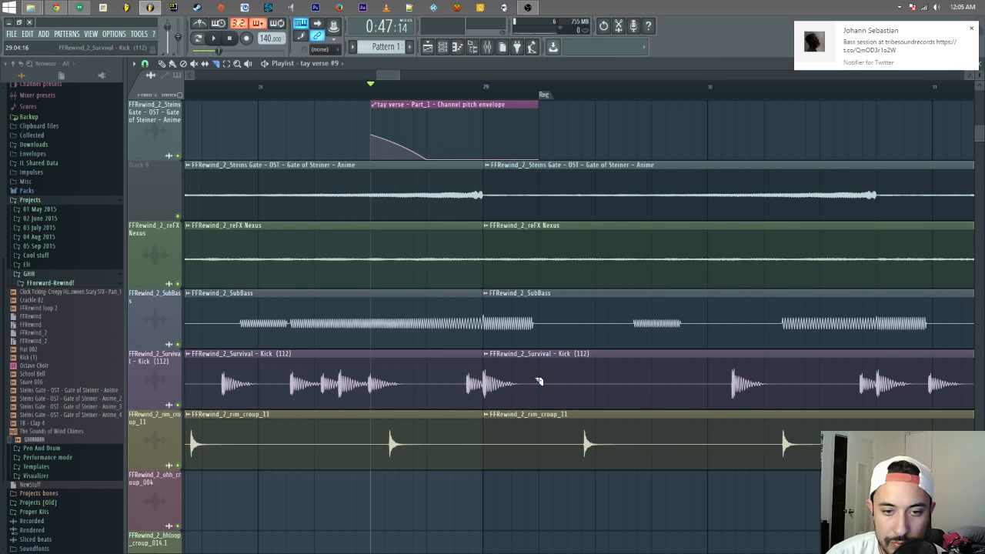
- Play the "tay verse - Part_1" phrase once more, continuing past the "Reg" marker toward bar 30
scroll(539, 316, up, 4)
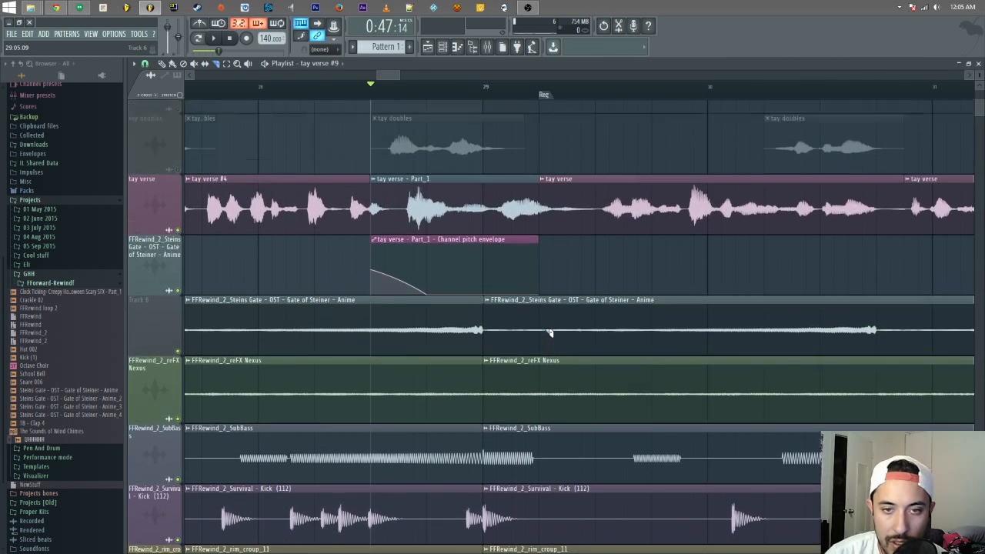
scroll(548, 332, down, 1)
key(space)
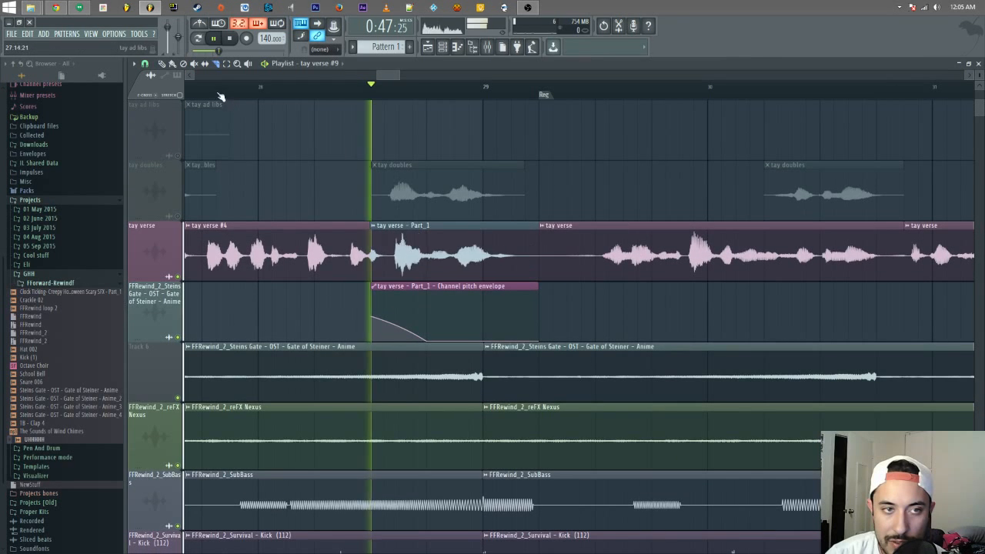
scroll(568, 238, down, 3)
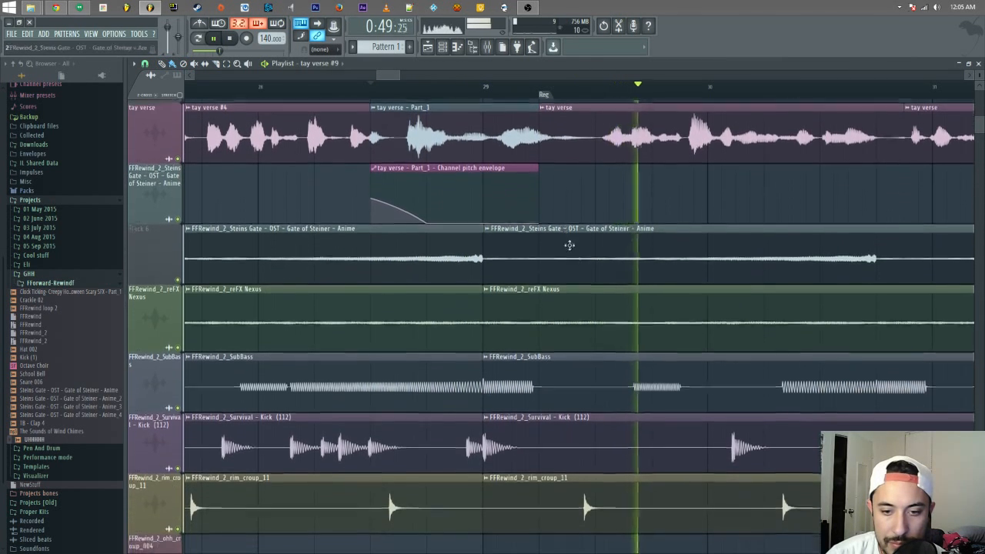
key(space)
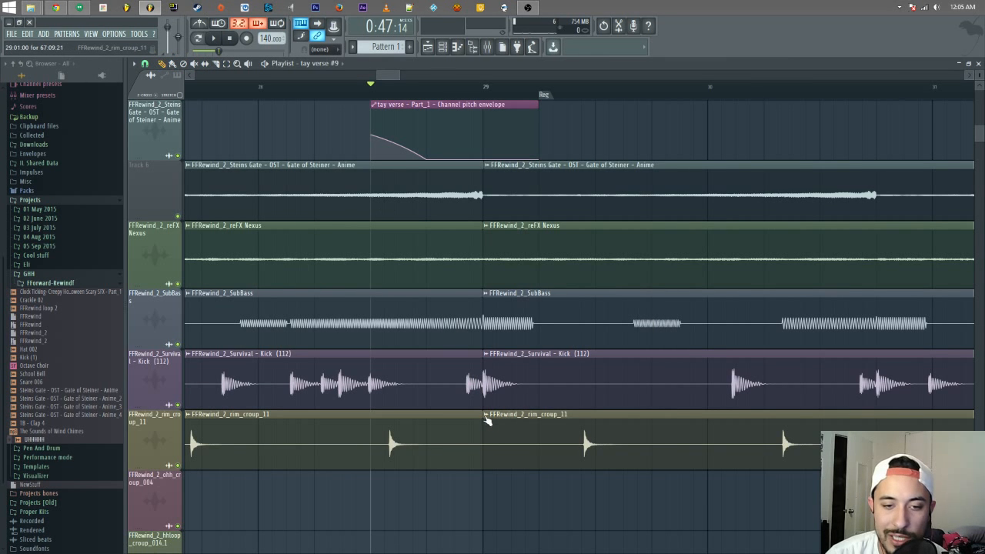
- Trim the starts of the SubBass, reFX Nexus and Steins Gate clips after the bar 29 cut to bar 30, and play the gap
mouse_move(485, 359)
mouse_down()
mouse_move(591, 367)
mouse_move(487, 363)
mouse_up()
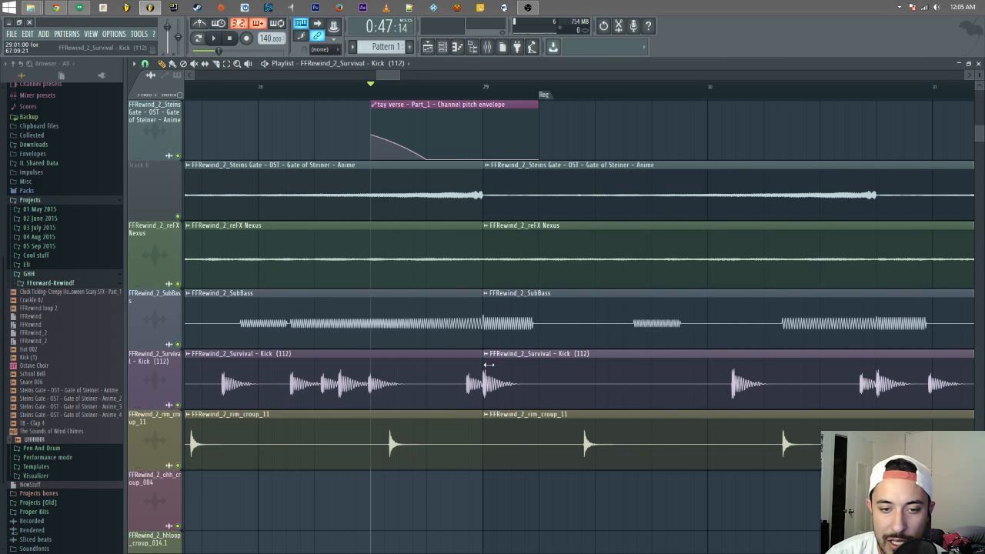
drag(484, 297, 711, 308)
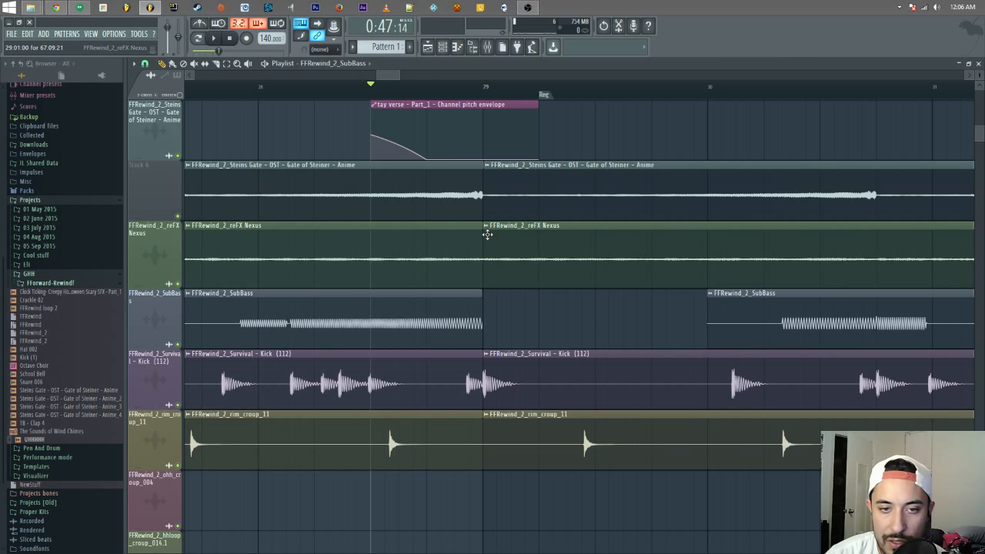
drag(488, 235, 706, 247)
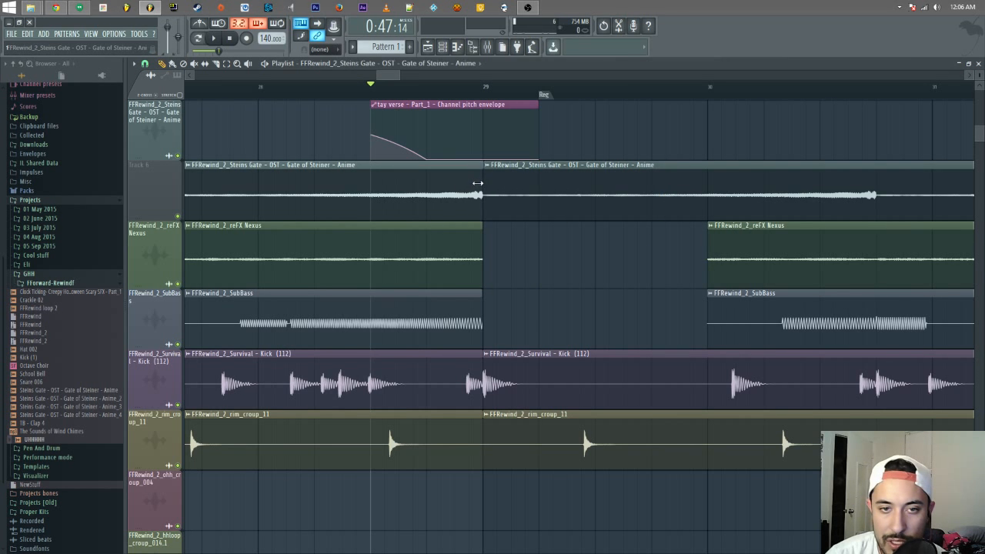
drag(485, 180, 708, 187)
key(space)
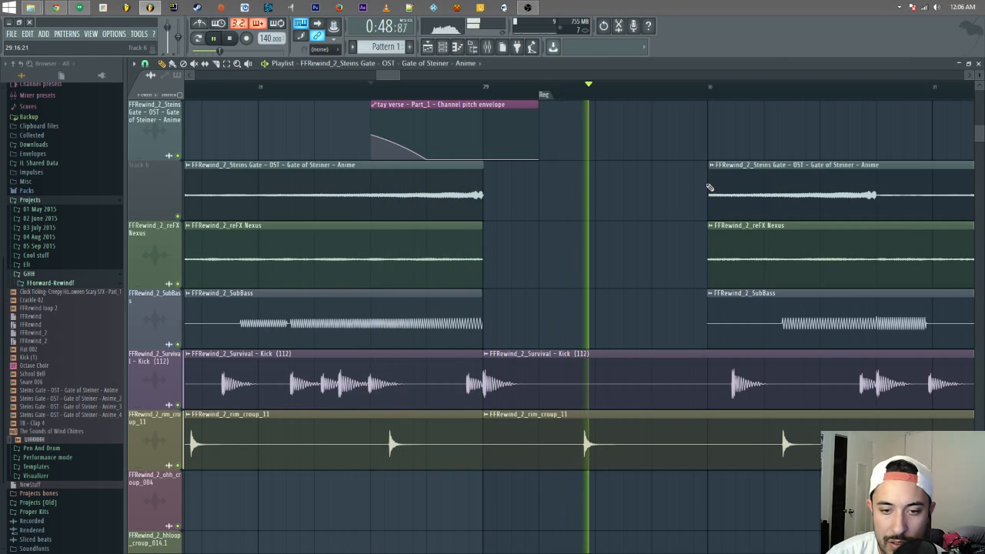
- Extend the starts of the Steins Gate, reFX Nexus and SubBass clips back to the middle of bar 29 and replay the passage
key(space)
drag(709, 189, 602, 197)
drag(708, 245, 597, 246)
drag(709, 300, 598, 301)
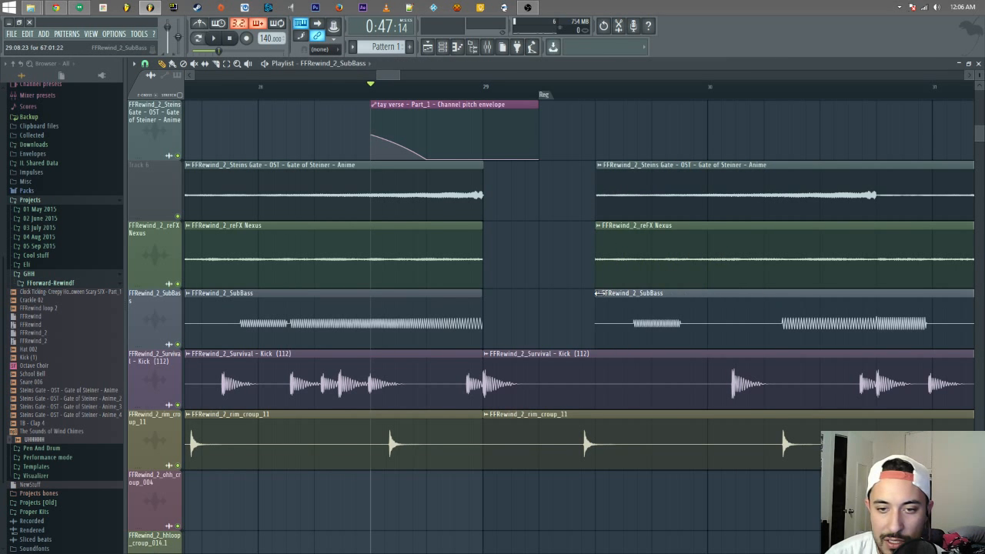
key(space)
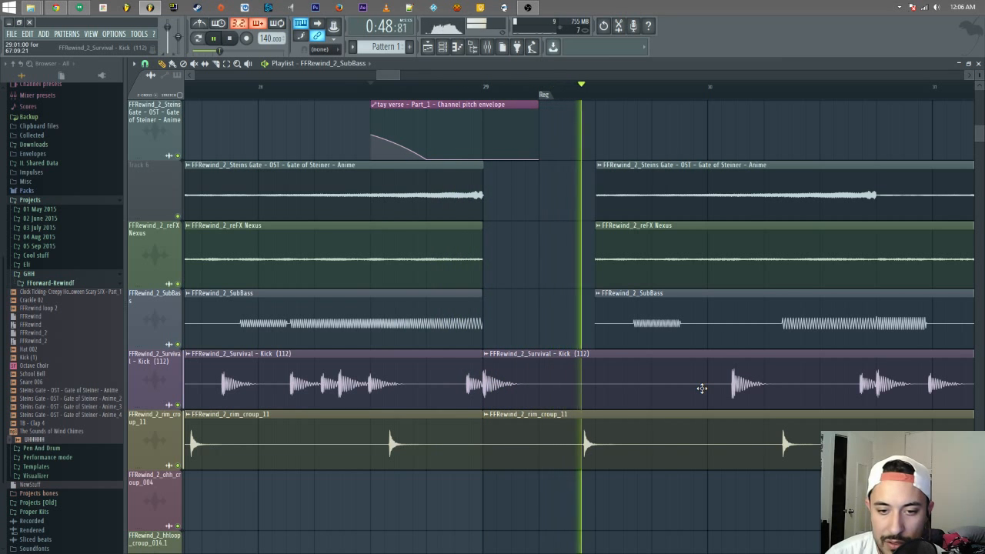
key(space)
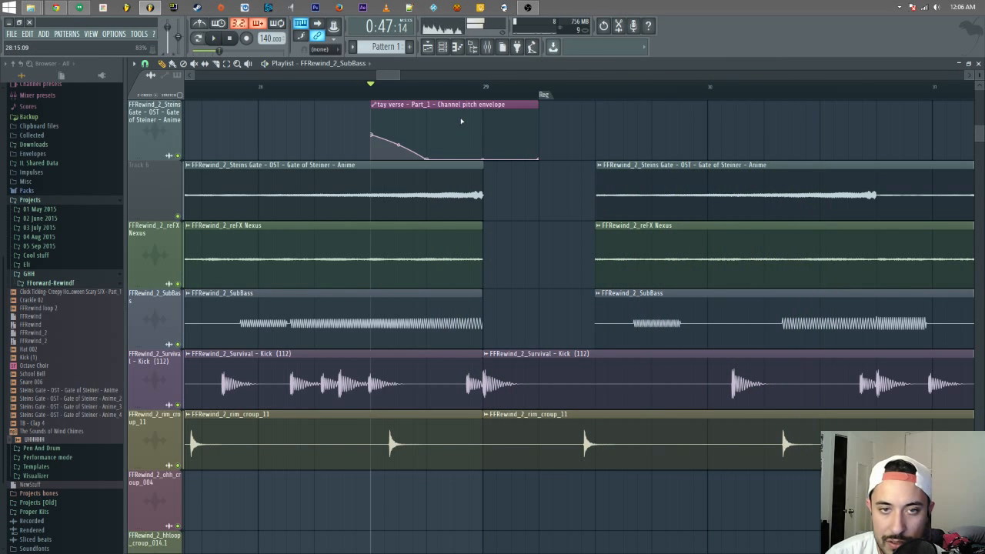
- Start the second kick clip at the middle of bar 29, end the first before its last hit ahead of bar 29, and replay
drag(487, 361, 566, 354)
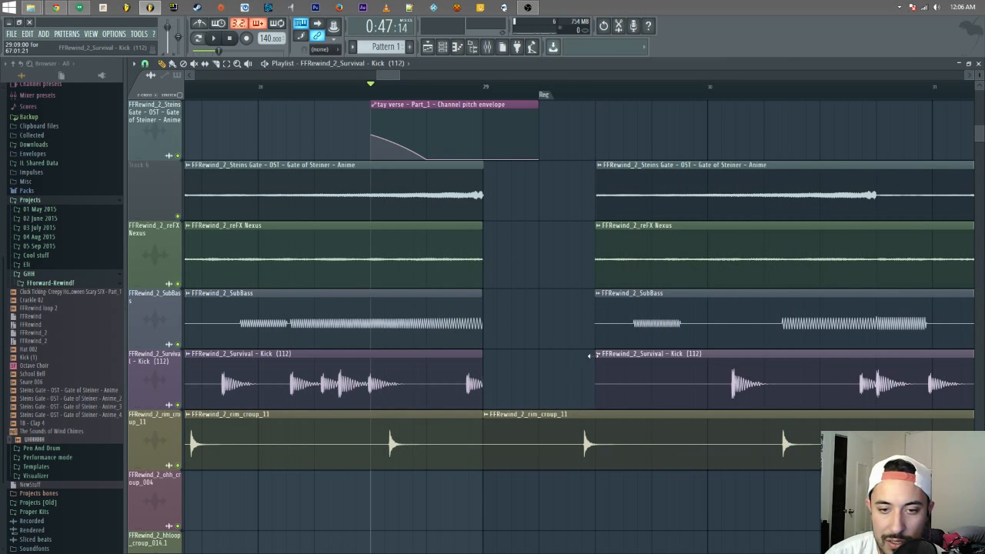
key(space)
key(space)
drag(481, 363, 456, 360)
key(space)
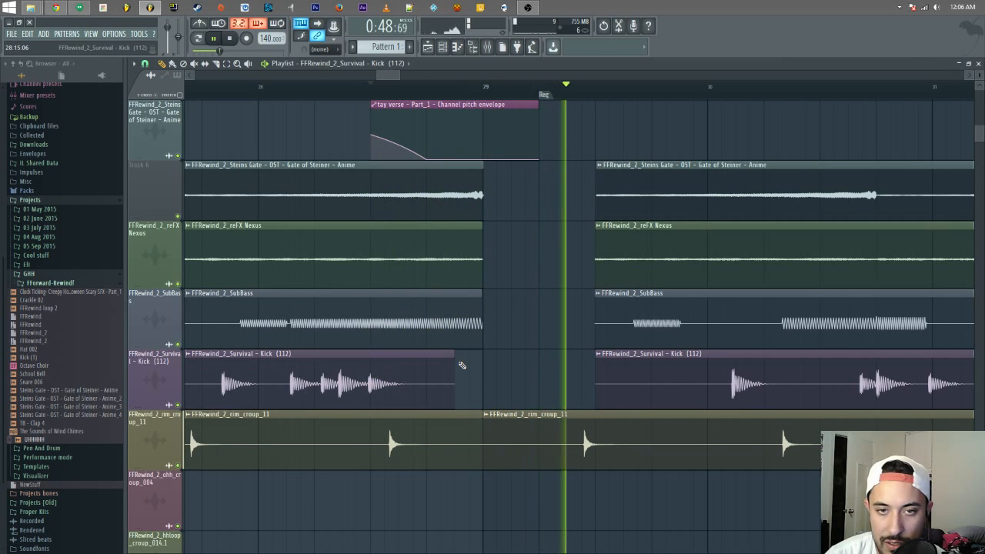
key(space)
- Open the settings of the "tay verse - Part_1" clip, route it to mixer track 17, and play it through
scroll(567, 298, up, 4)
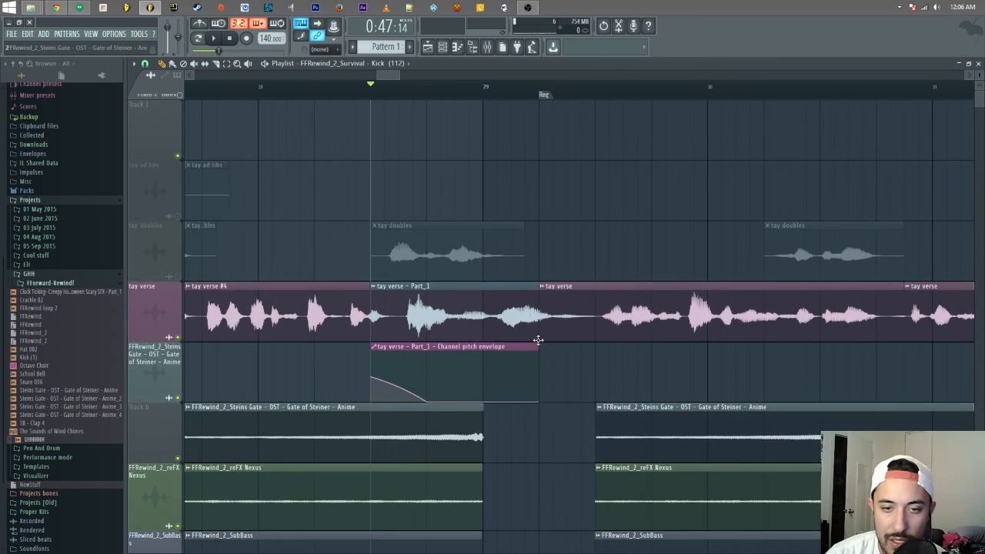
double_click(486, 290)
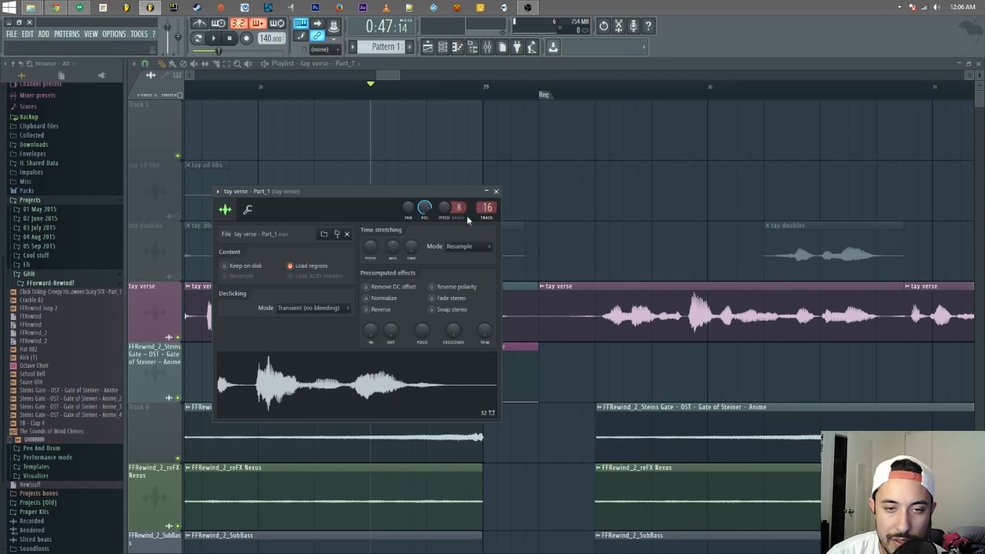
key(space)
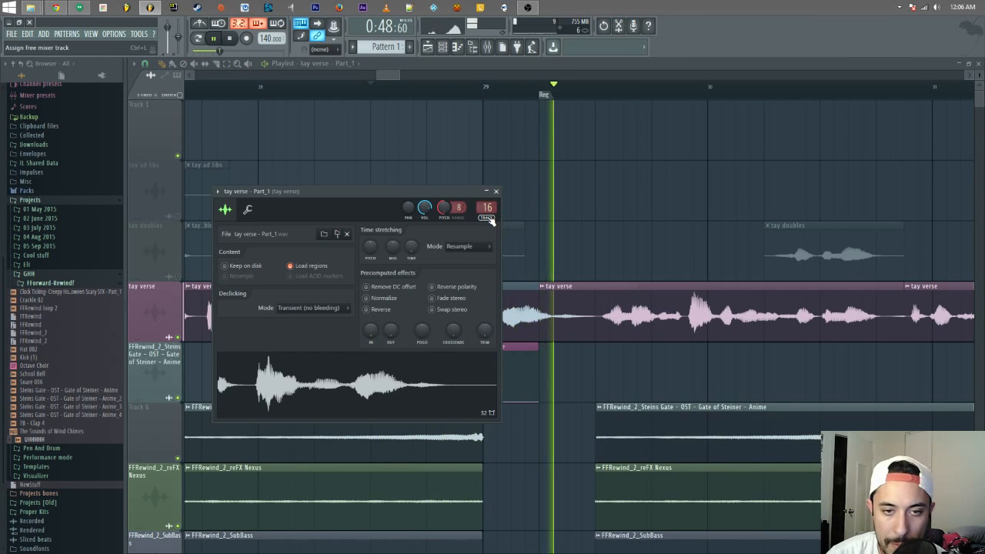
key(space)
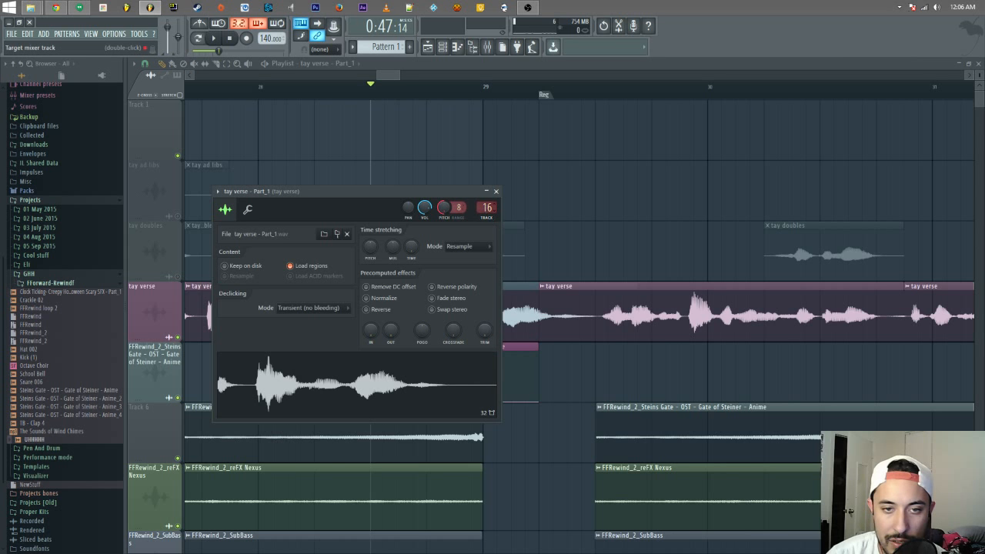
key(space)
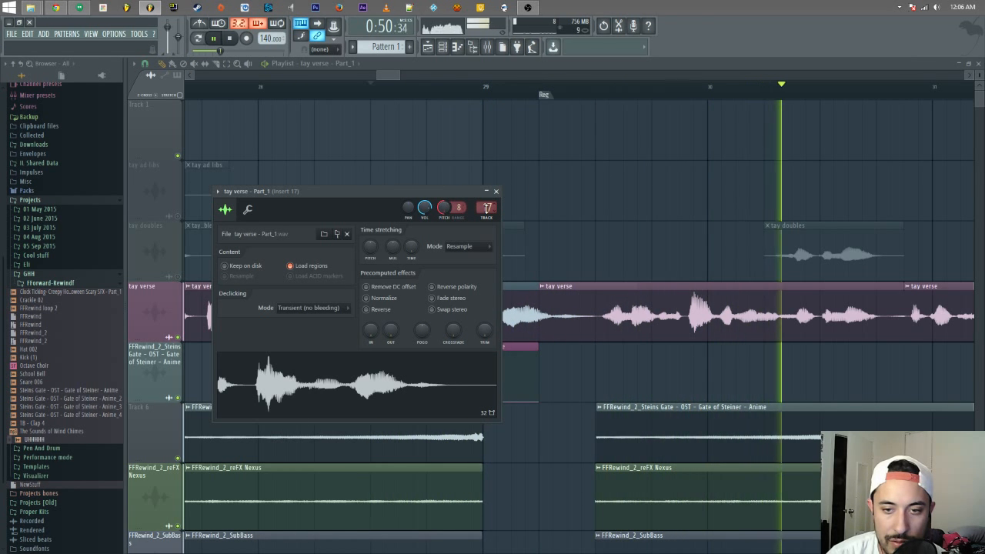
- Replay the "tay verse - Part_1" phrase through track 17, moving its settings window clear of the clip
key(space)
key(space)
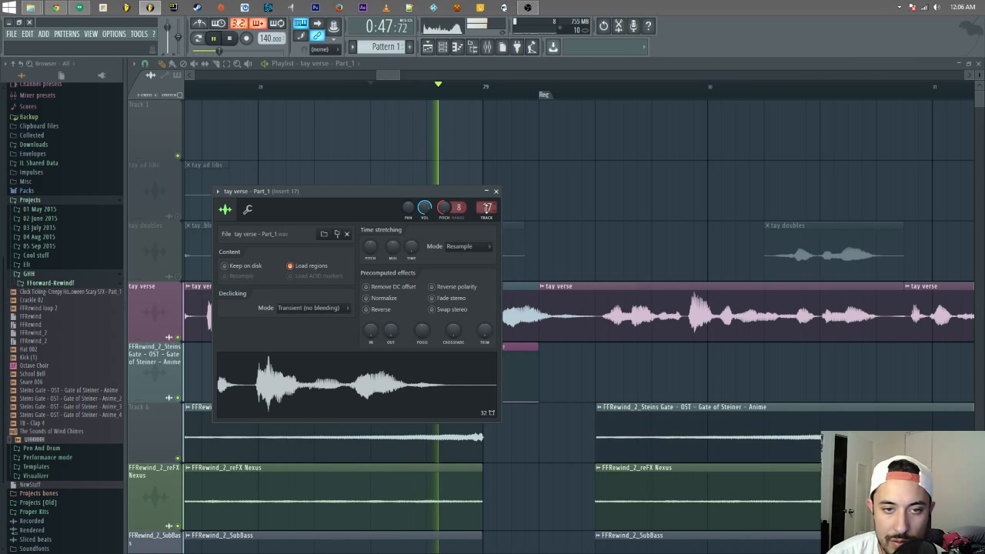
key(space)
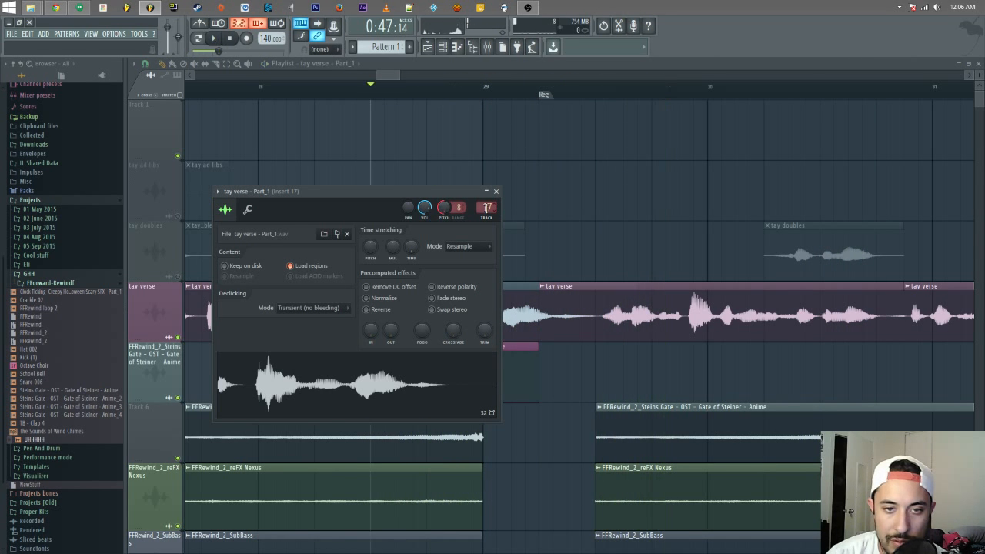
drag(469, 198, 853, 157)
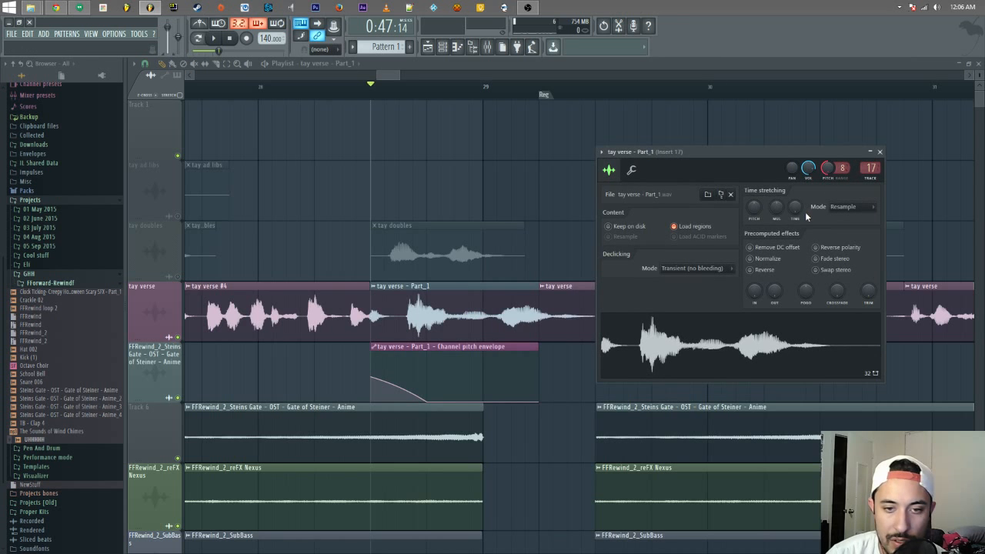
key(space)
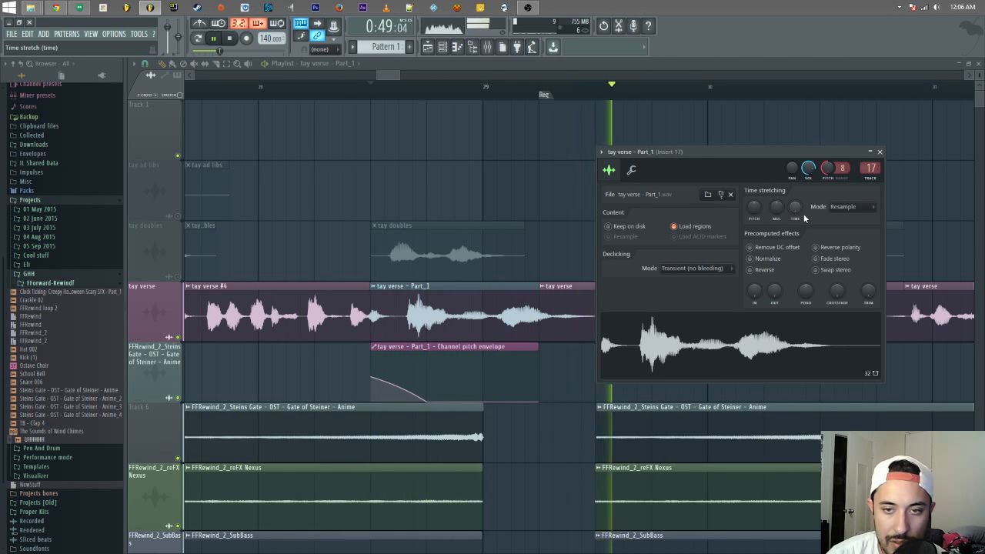
key(space)
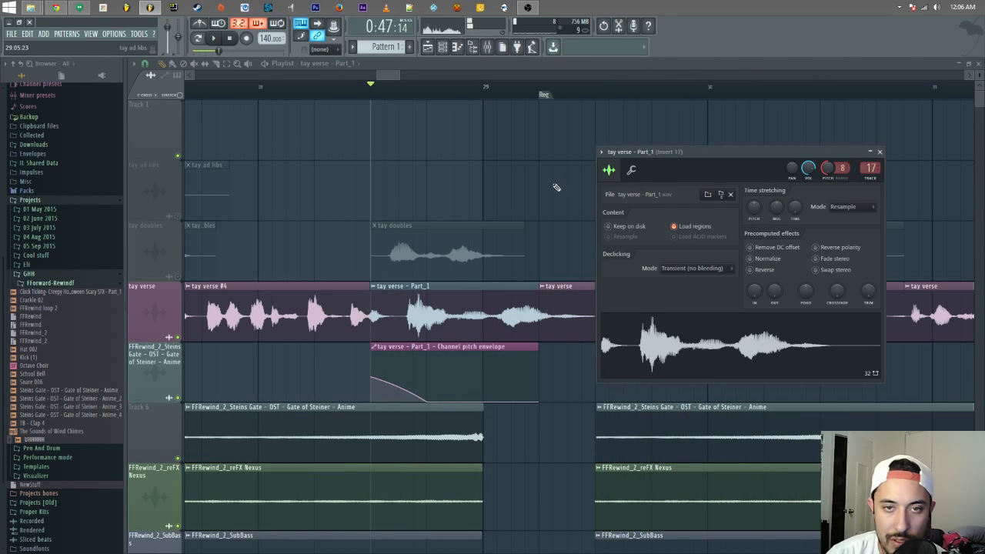
- Select the time from mid-bar 28 to bar 30 and create an automation clip for the Fruity delay 2 mix level on Insert 17
key(F9)
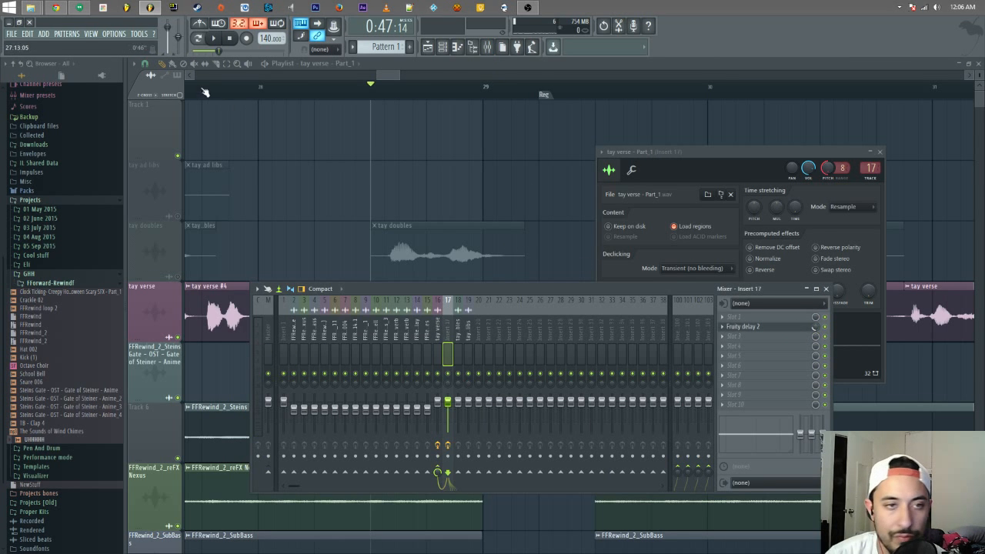
key(F12)
drag(371, 88, 704, 121)
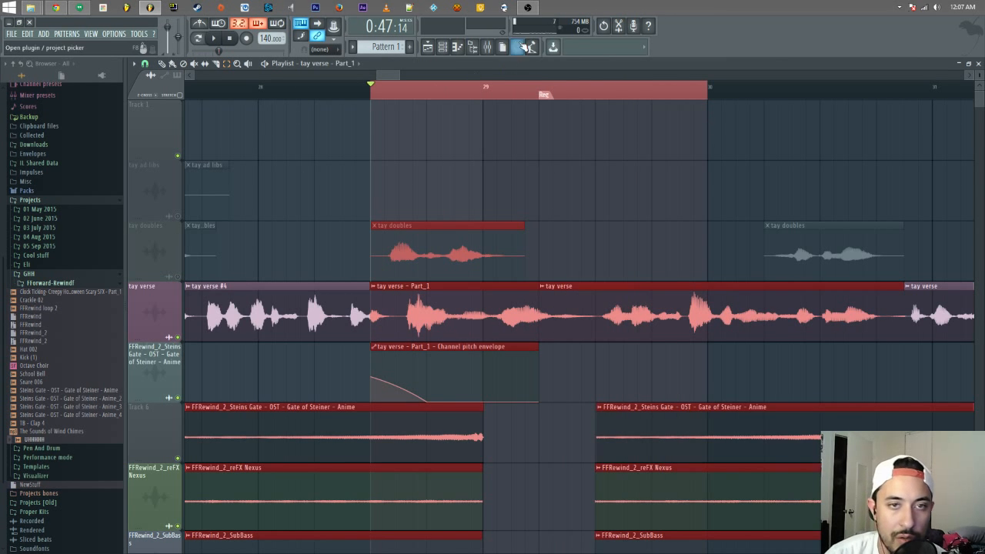
key(F9)
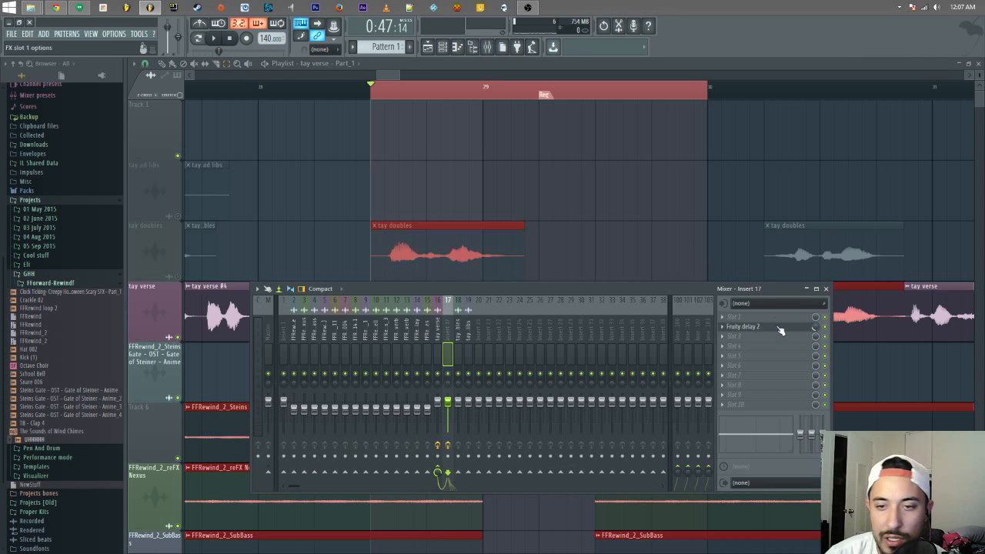
right_click(818, 329)
click(881, 395)
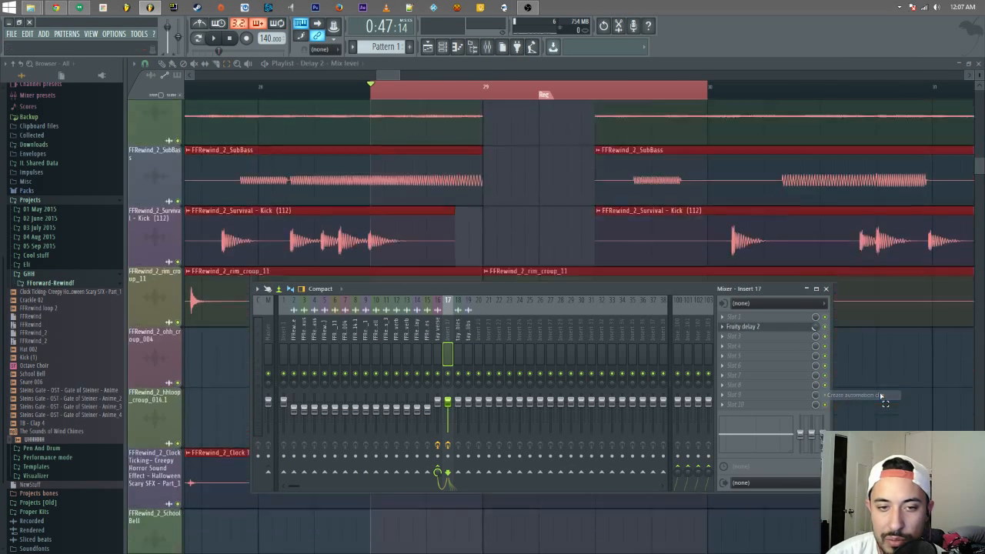
- Shape the Delay 2 mix level envelope to stay at zero until bar 29 and step up to about 23% there, and replay the passage
click(388, 75)
scroll(387, 301, down, 4)
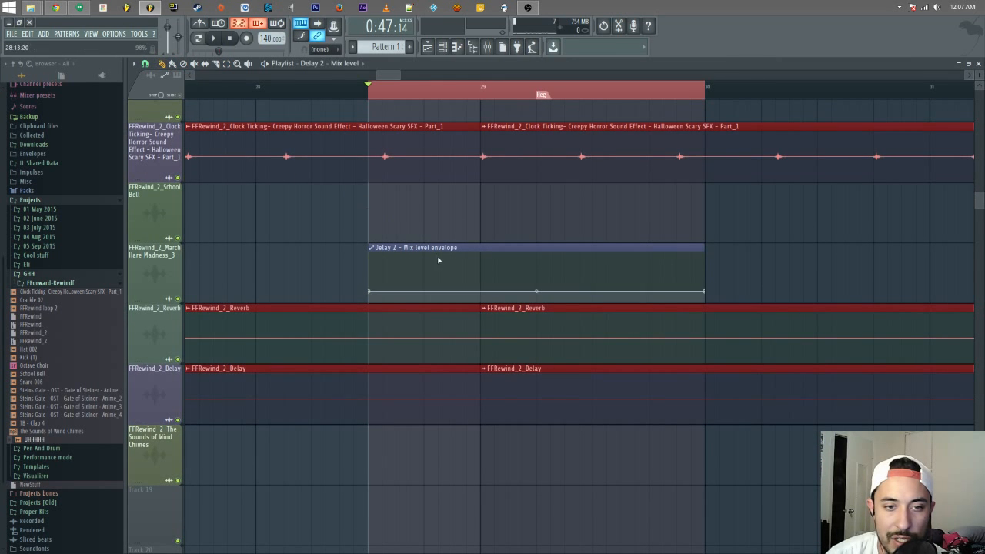
key(space)
key(space)
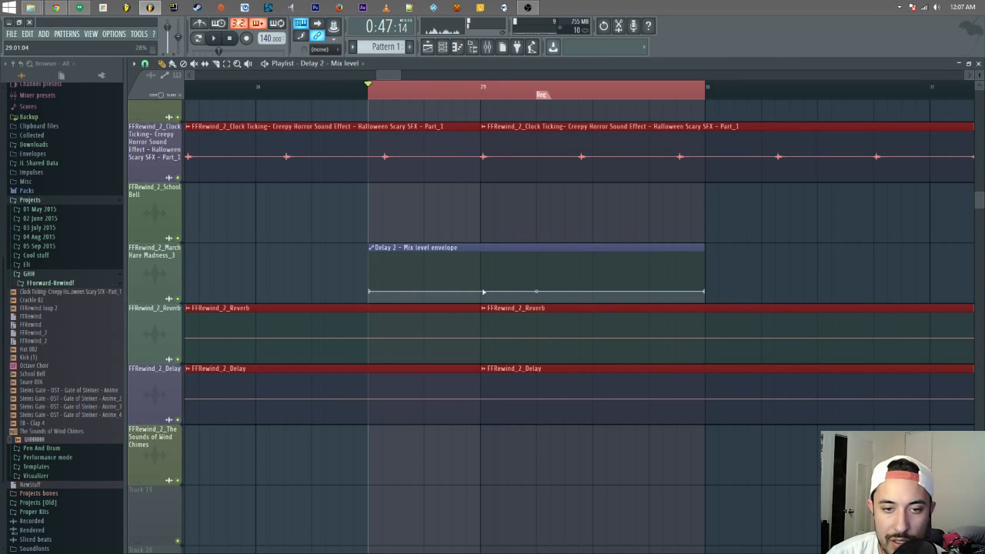
right_click(482, 292)
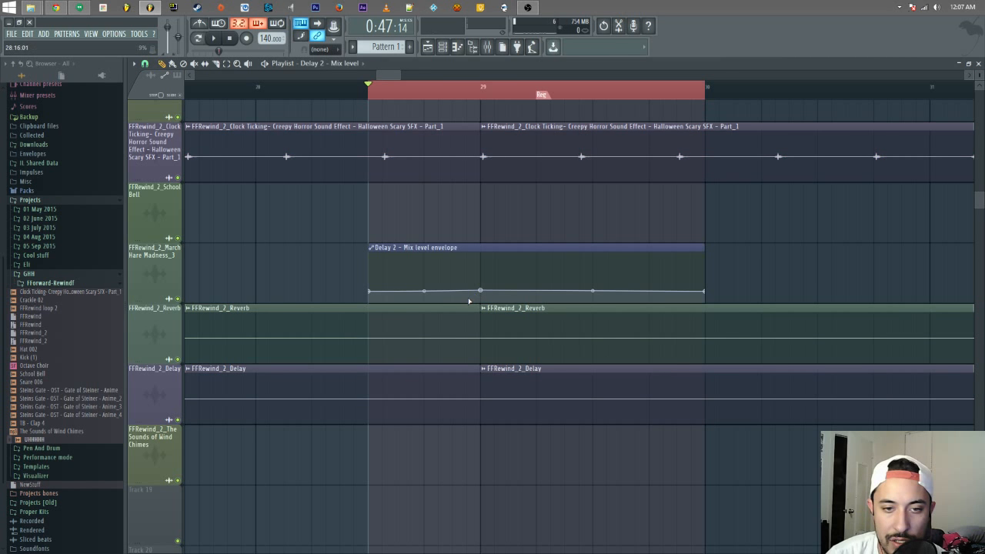
right_click(481, 297)
drag(481, 300, 475, 310)
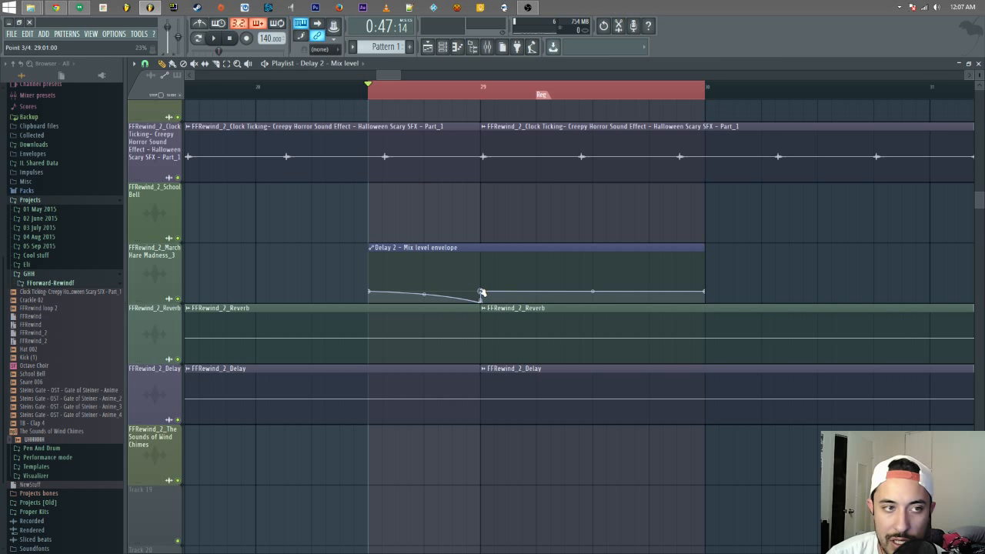
drag(373, 292, 374, 315)
key(space)
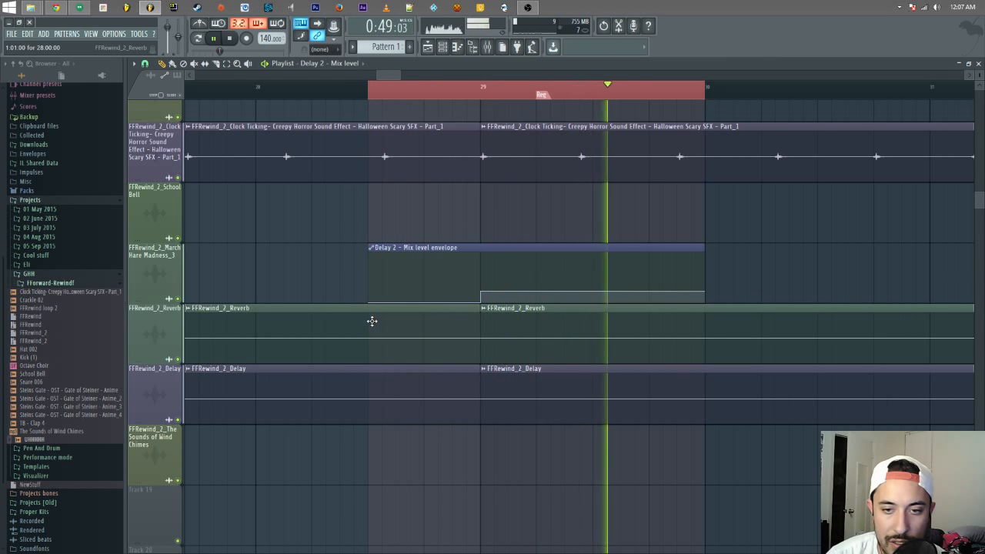
key(space)
- Review the whole arrangement with reduced track heights, playing the verse past the "Regular" marker and checking Insert 17 in the mixer
scroll(827, 121, up, 4)
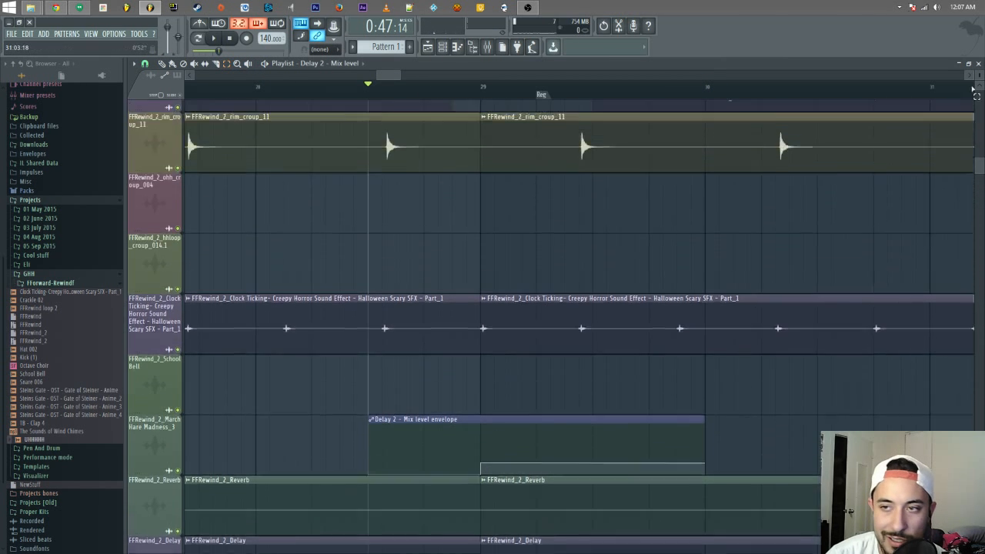
drag(979, 75, 979, 83)
scroll(628, 296, up, 8)
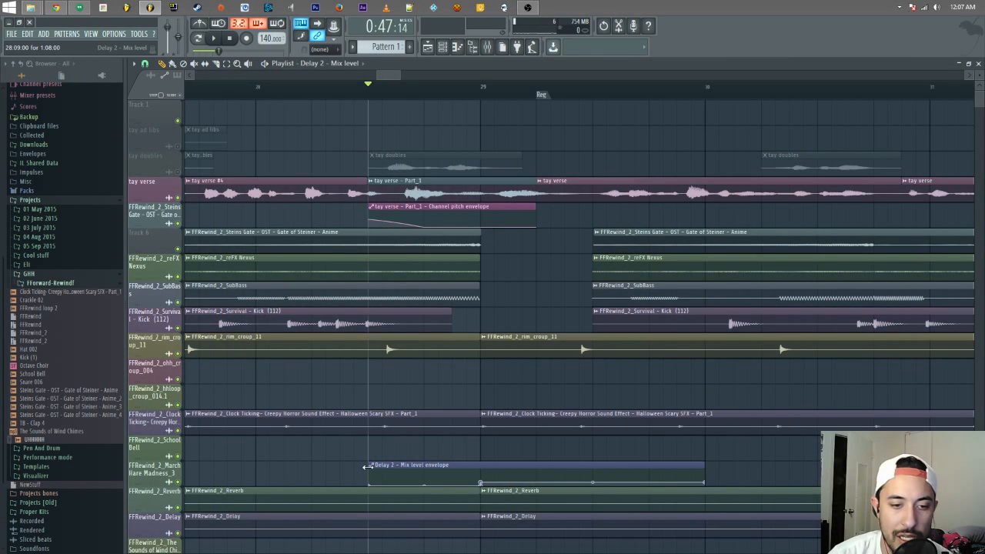
scroll(262, 165, left, 5)
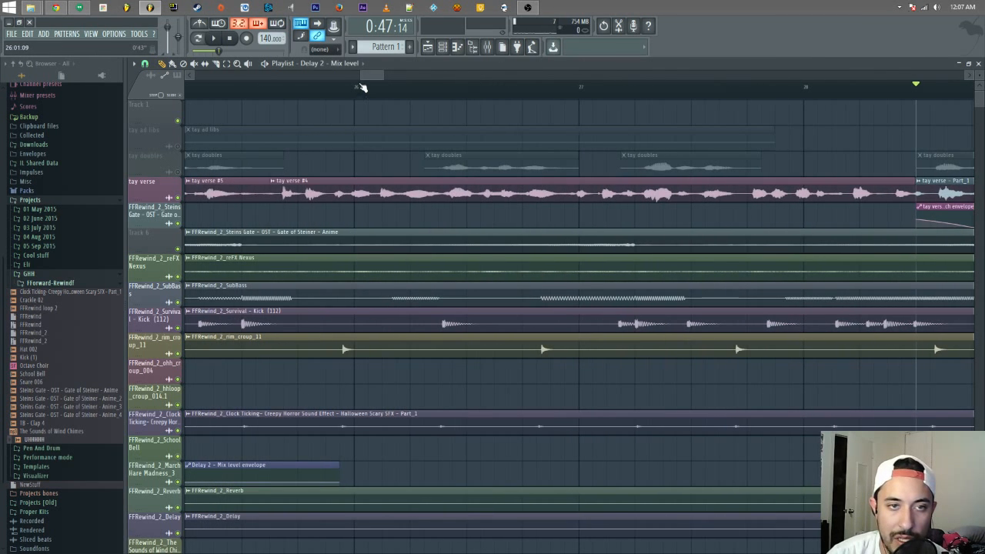
scroll(357, 77, down, 8)
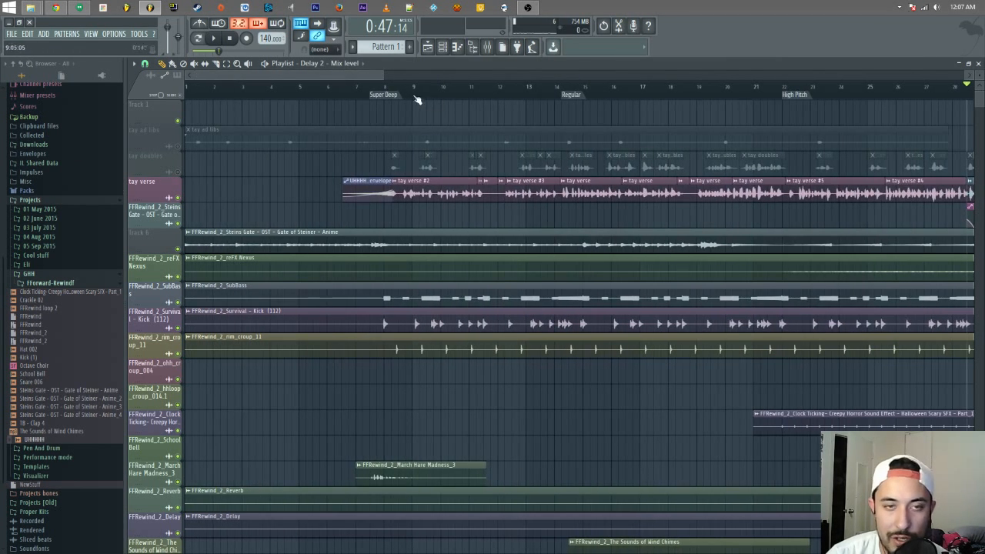
drag(381, 76, 574, 92)
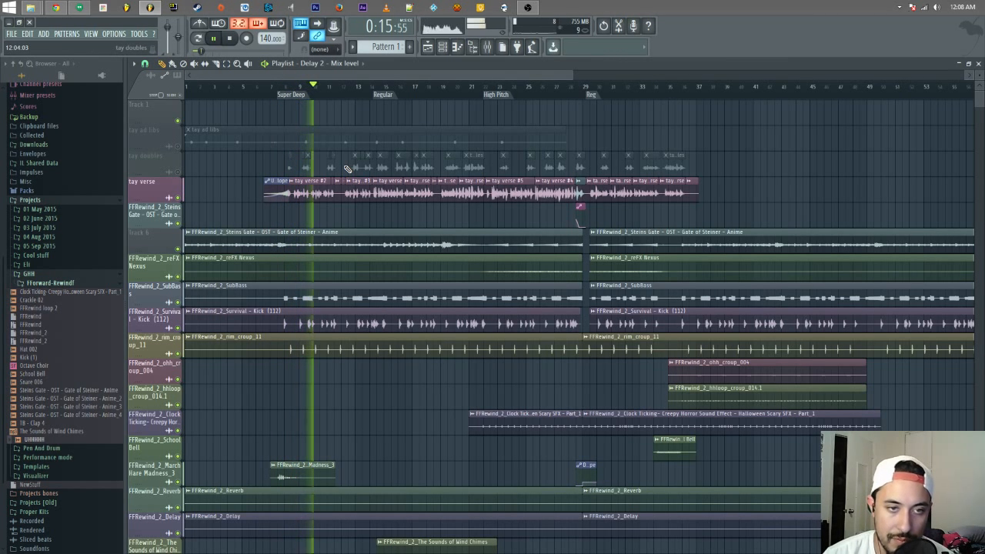
click(487, 47)
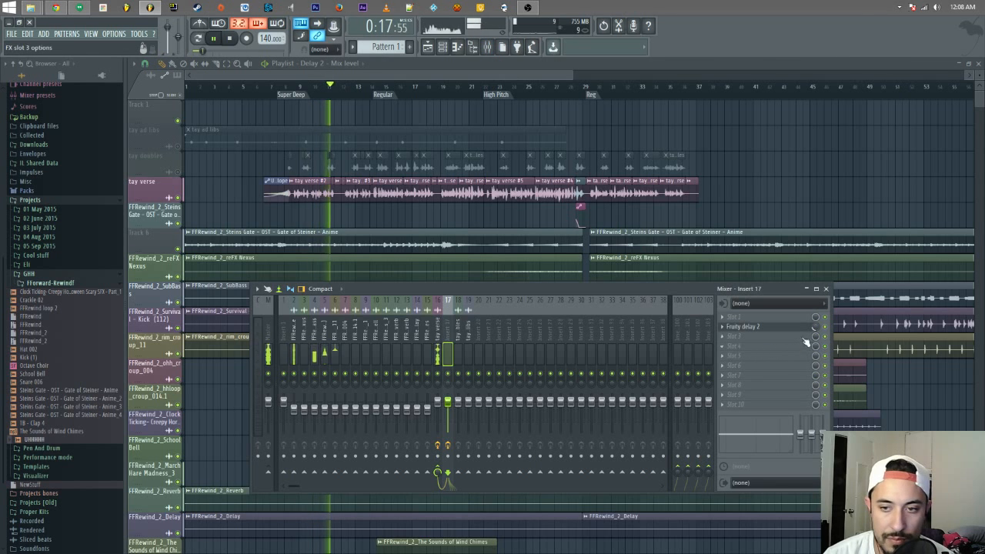
click(487, 48)
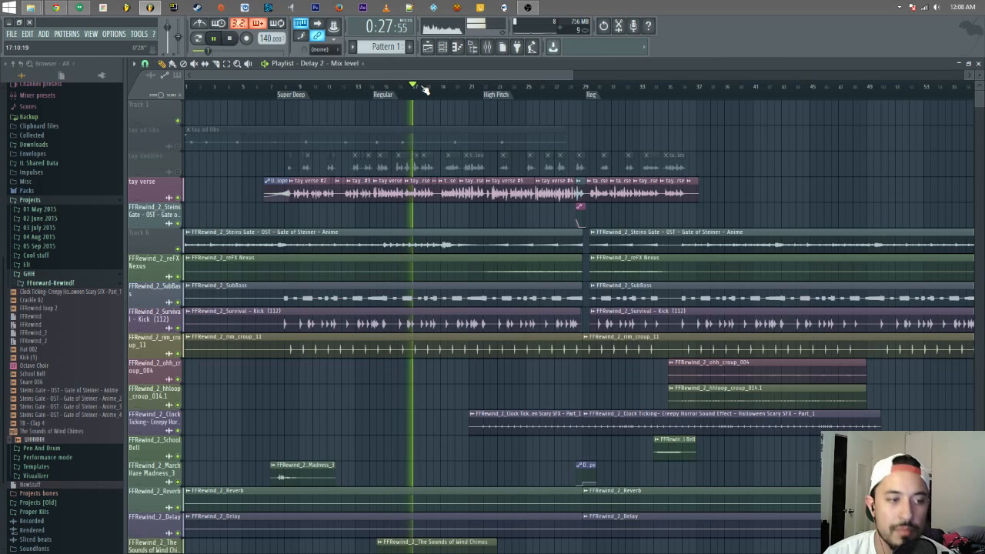
- Play the verse past the beat dropout to its end and examine the last "tay verse" clips around bar 36
scroll(577, 222, down, 5)
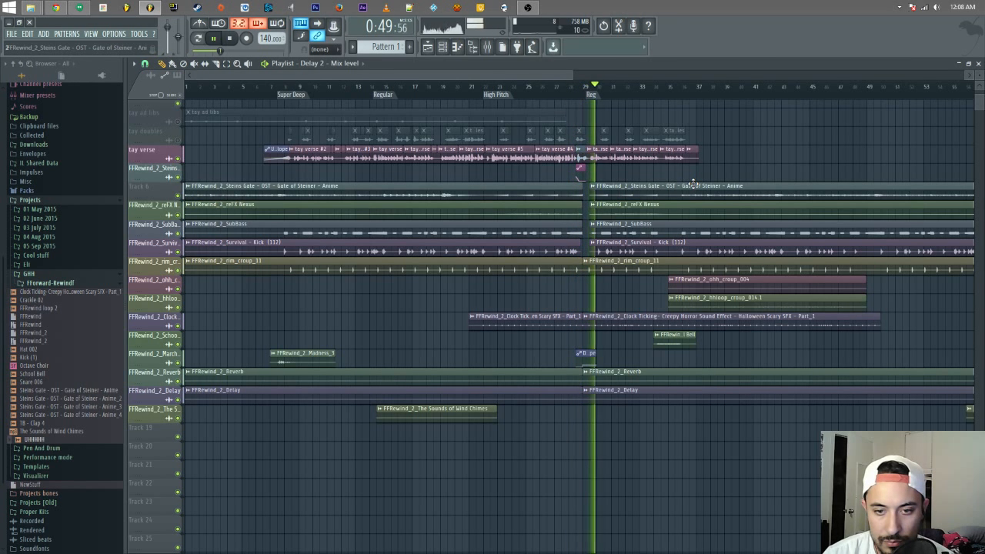
drag(559, 76, 596, 85)
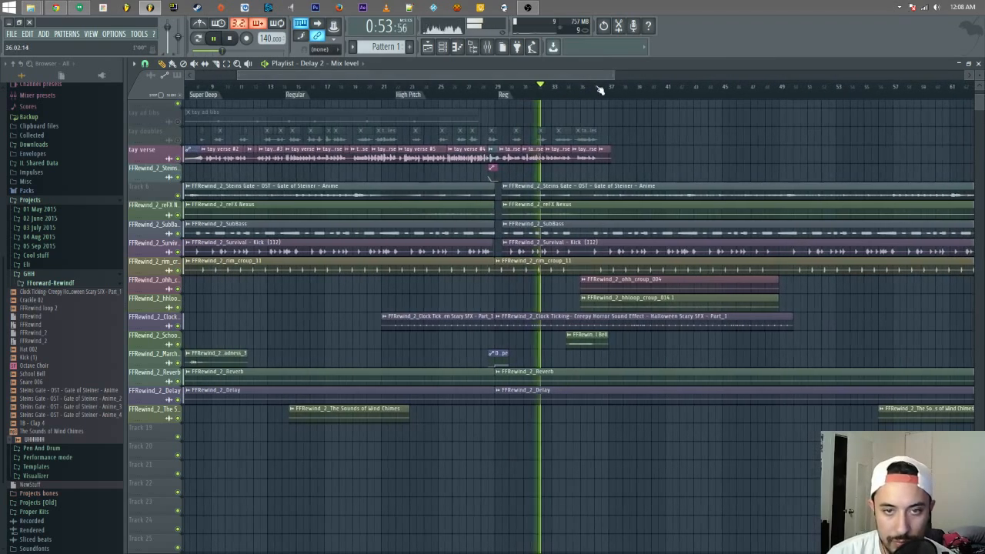
click(237, 64)
drag(422, 148, 735, 371)
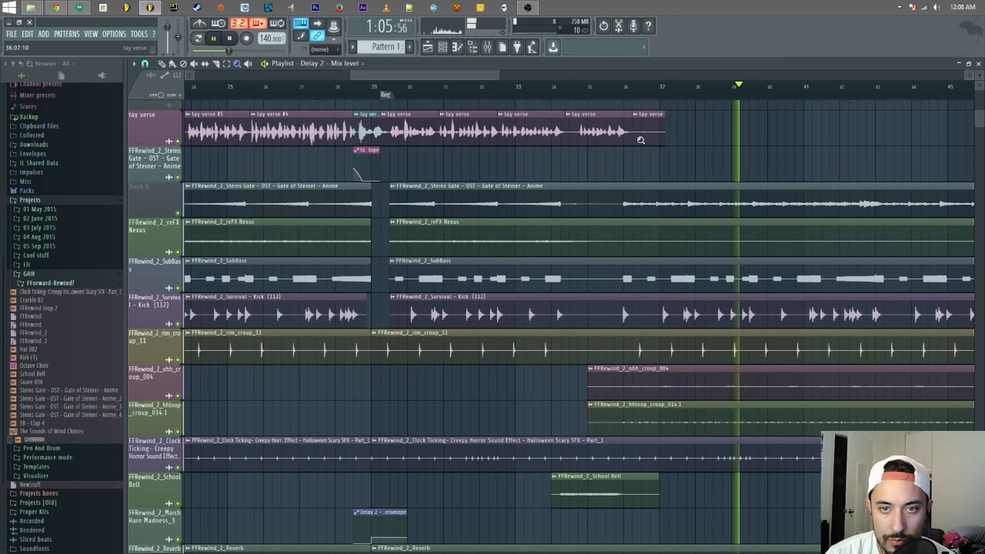
drag(590, 124, 678, 159)
key(space)
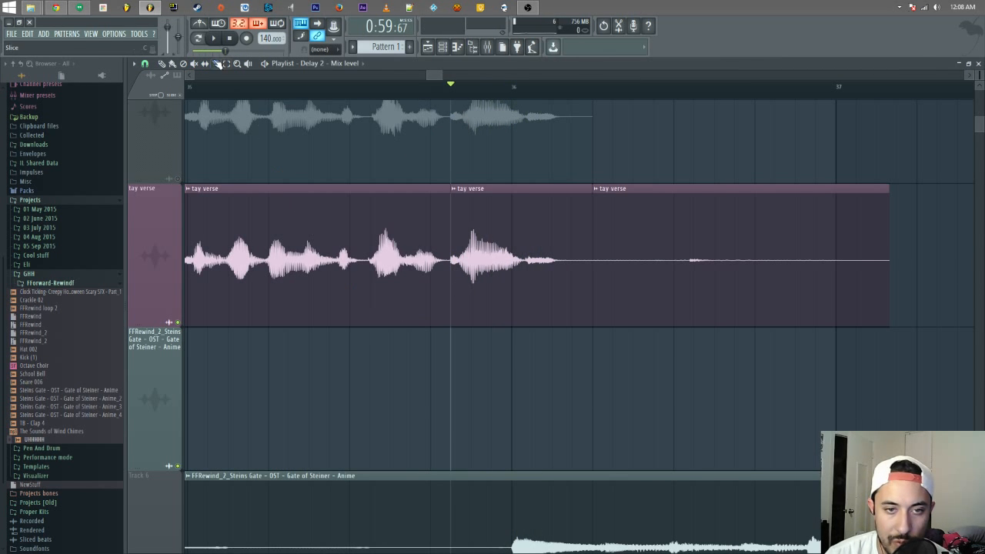
- Try routing the "tay verse" channel to mixer track 17 and replay the closing phrase from bar 35
right_click(457, 190)
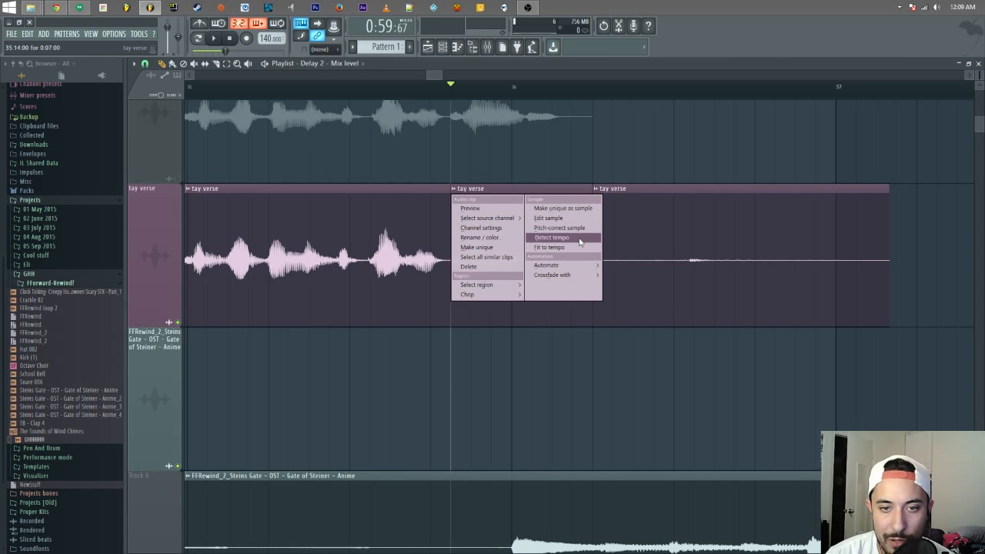
click(479, 228)
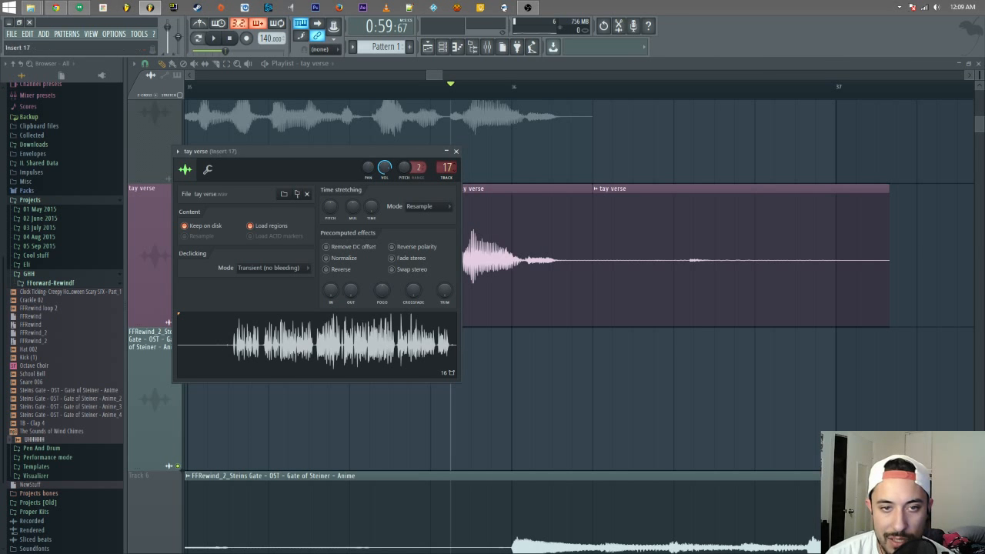
click(436, 75)
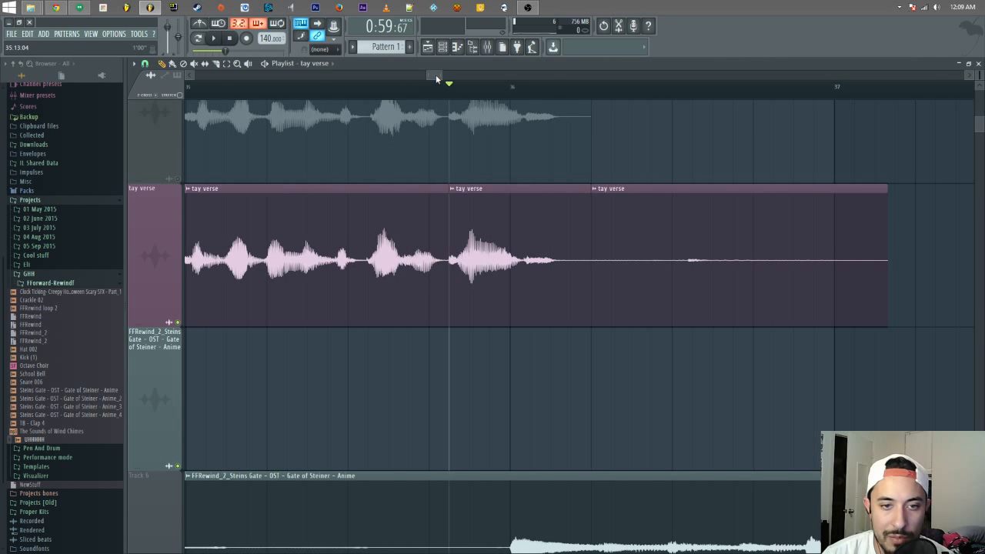
drag(429, 76, 423, 77)
key(space)
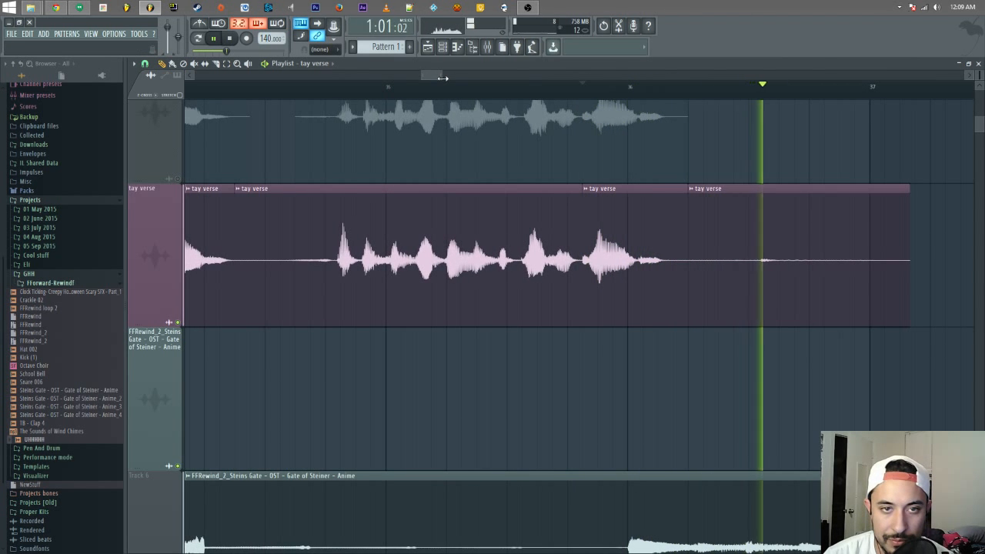
click(391, 90)
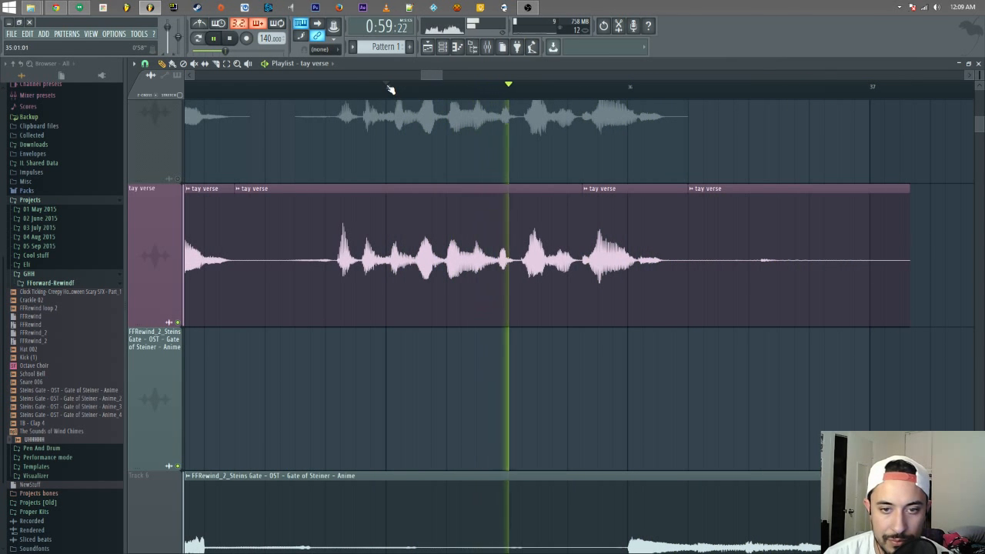
key(space)
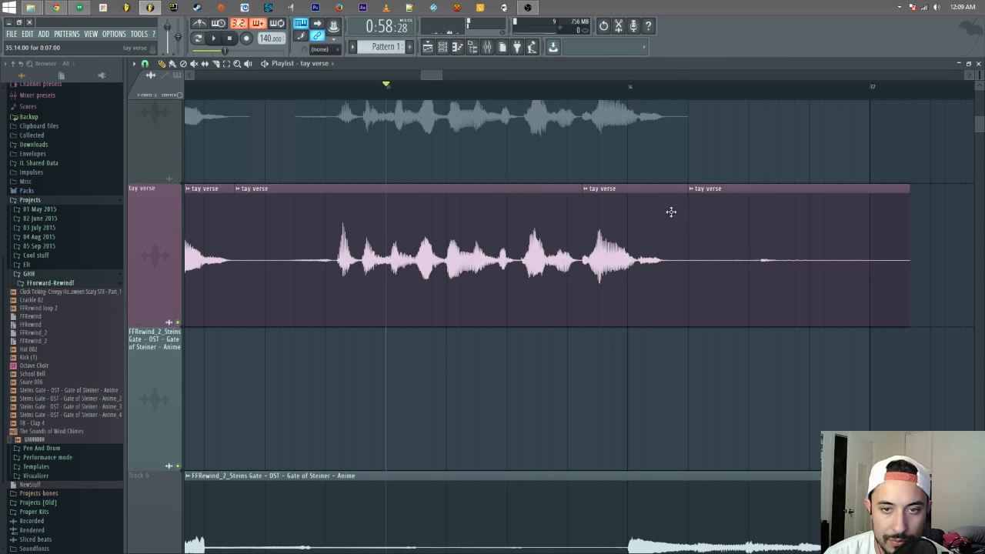
- Make the short "tay verse" clip running across bar 36 unique
double_click(641, 198)
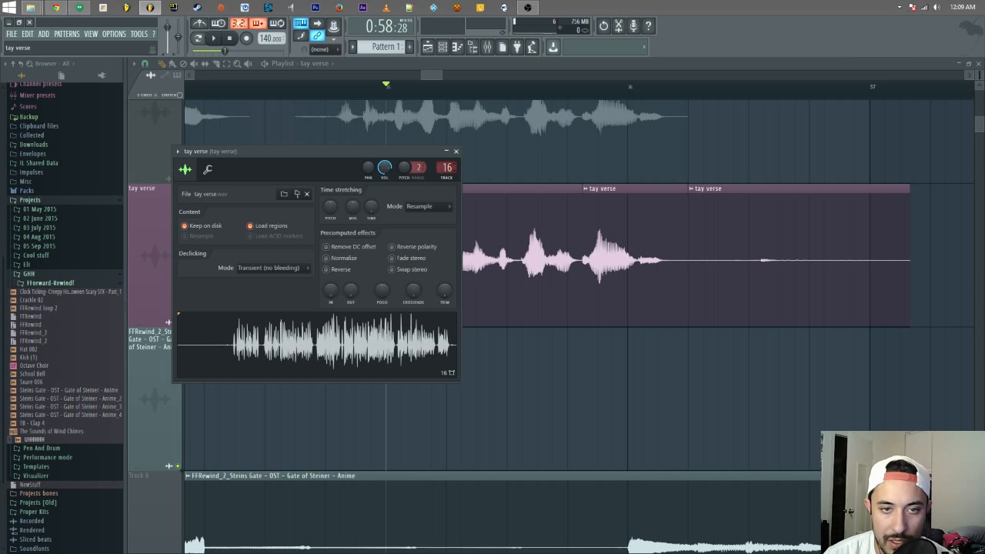
click(604, 188)
click(587, 189)
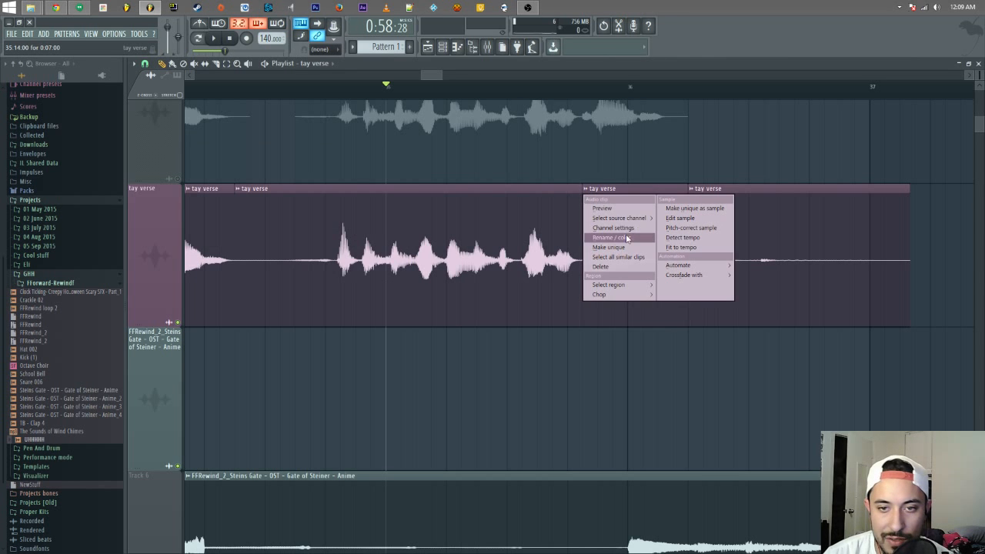
click(628, 250)
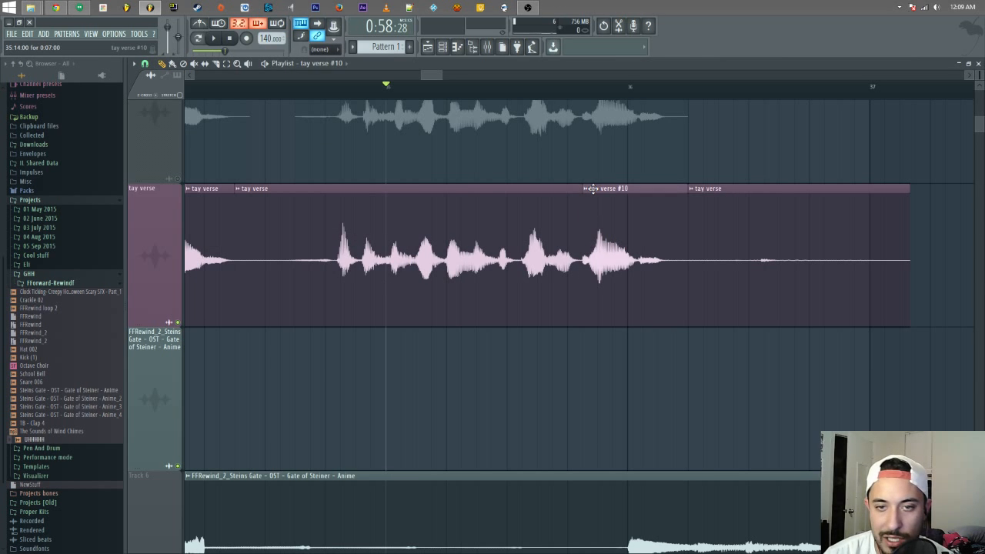
- Try "tay verse #10" on mixer track 17 while replaying from bar 35, return it to track 16 and close its settings
double_click(591, 189)
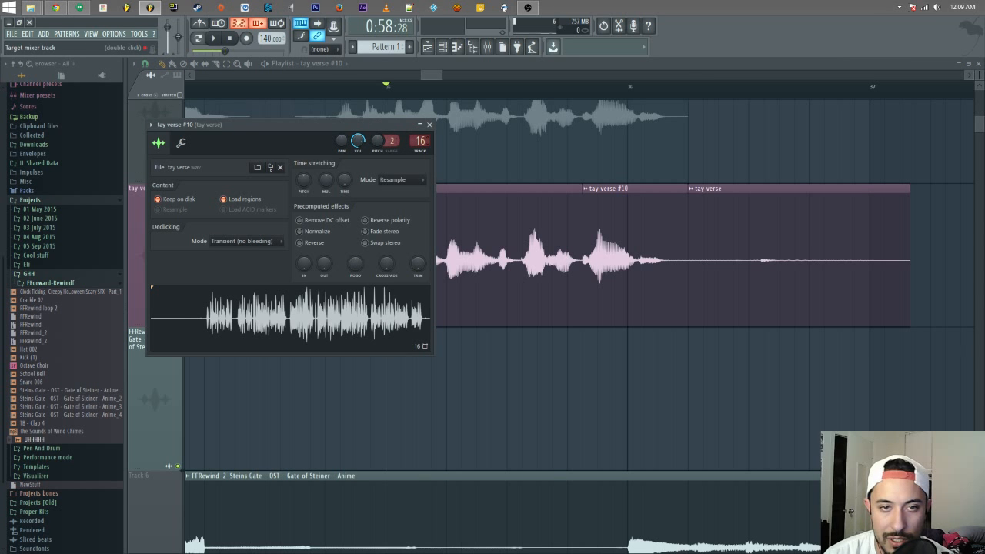
key(space)
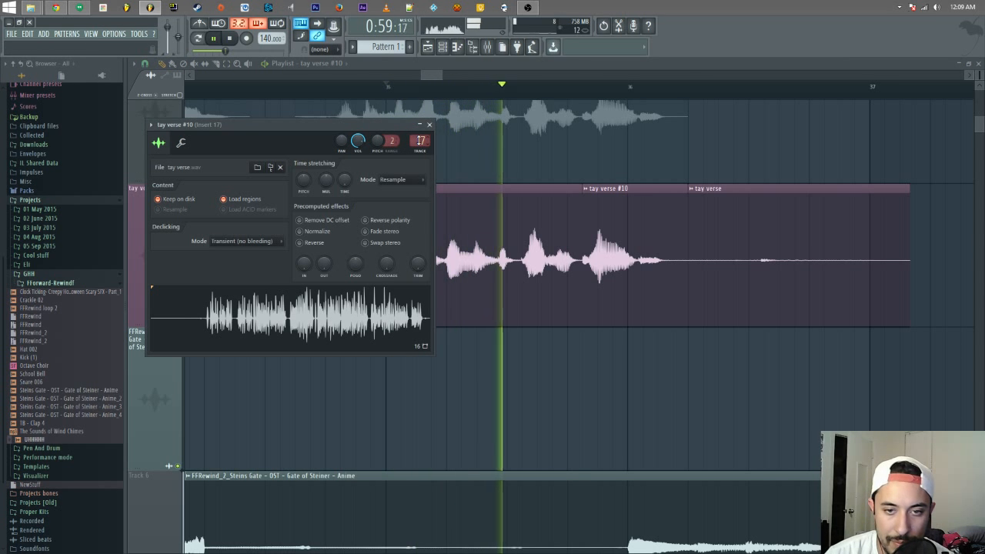
key(space)
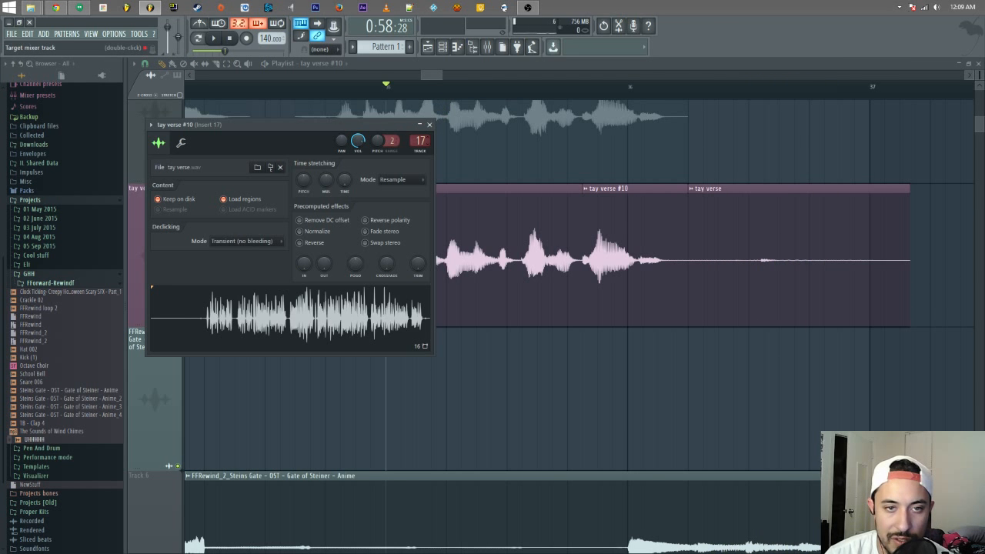
key(space)
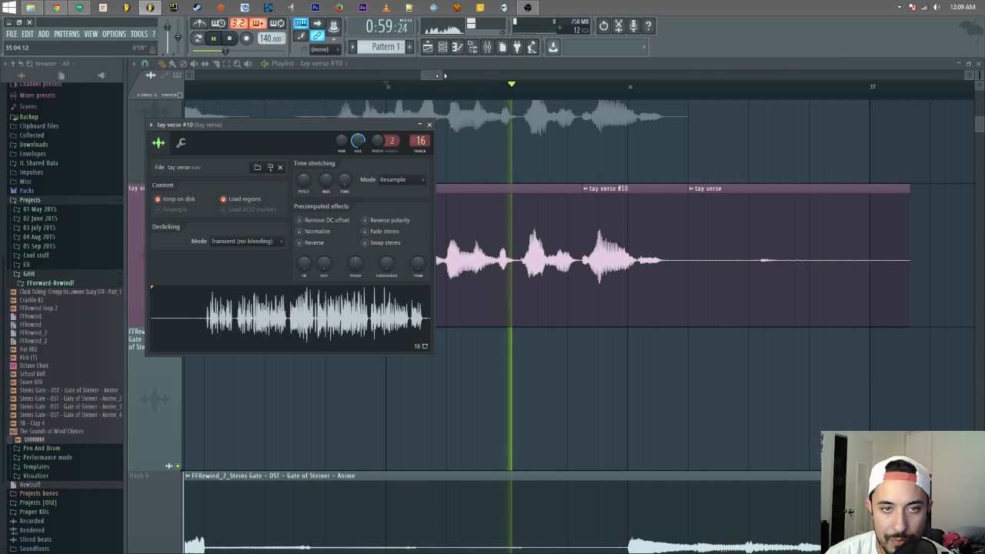
click(430, 126)
- Review the whole arrangement with minimal track heights and play from about bar 6 into the "Super Deep" section
scroll(525, 88, down, 3)
drag(979, 75, 979, 108)
scroll(439, 260, up, 3)
key(space)
drag(418, 76, 108, 118)
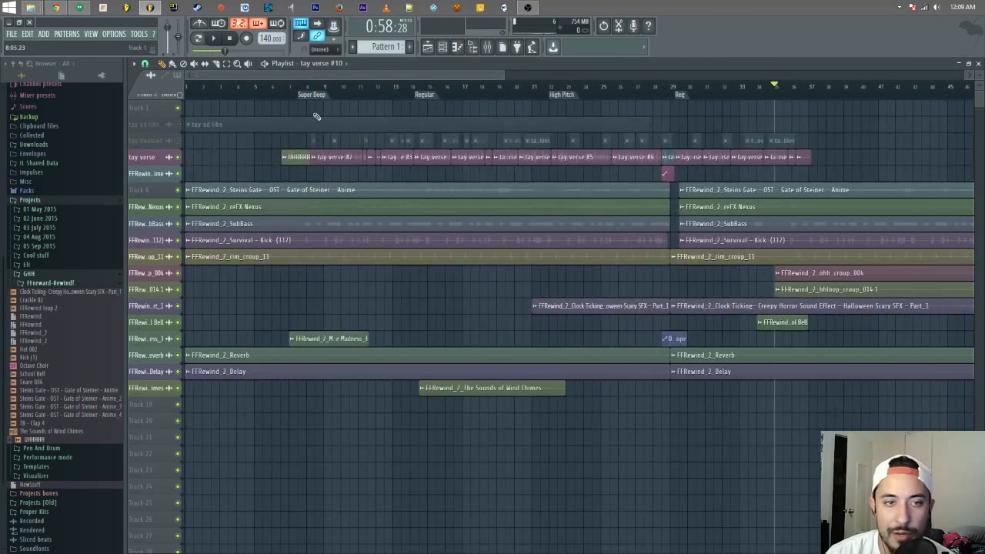
click(272, 87)
key(space)
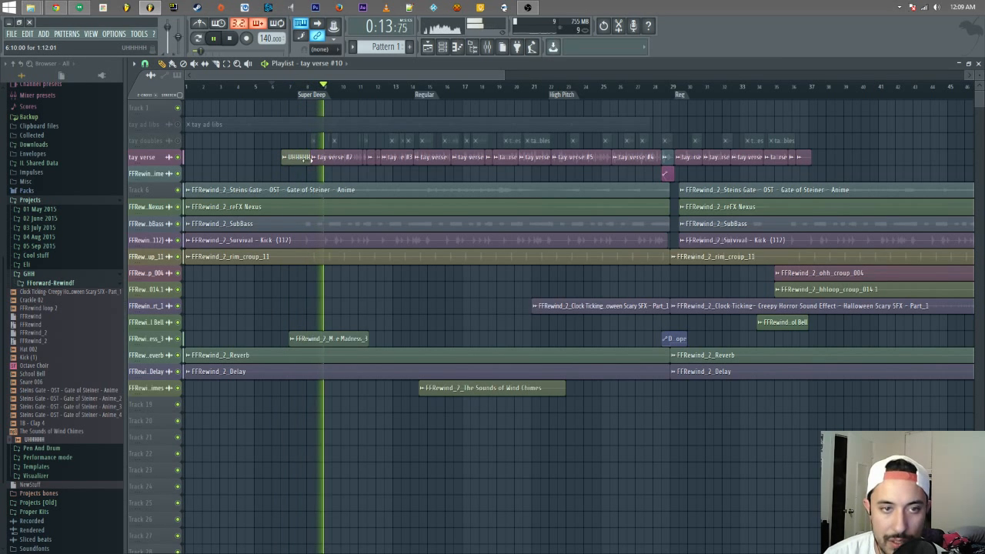
key(space)
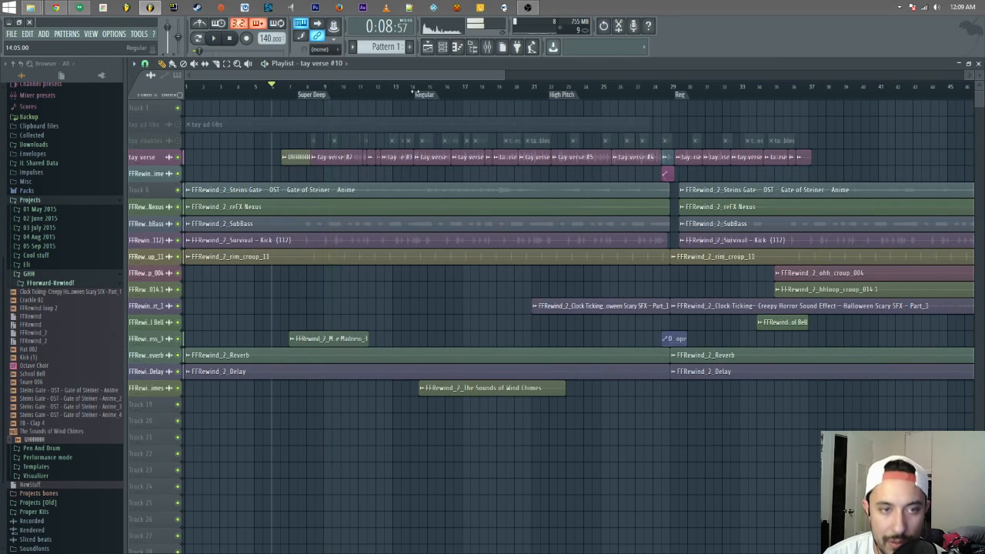
- Unmute the "tay doubles" track and compare its clips with the verse between bars 7 and 15
click(177, 141)
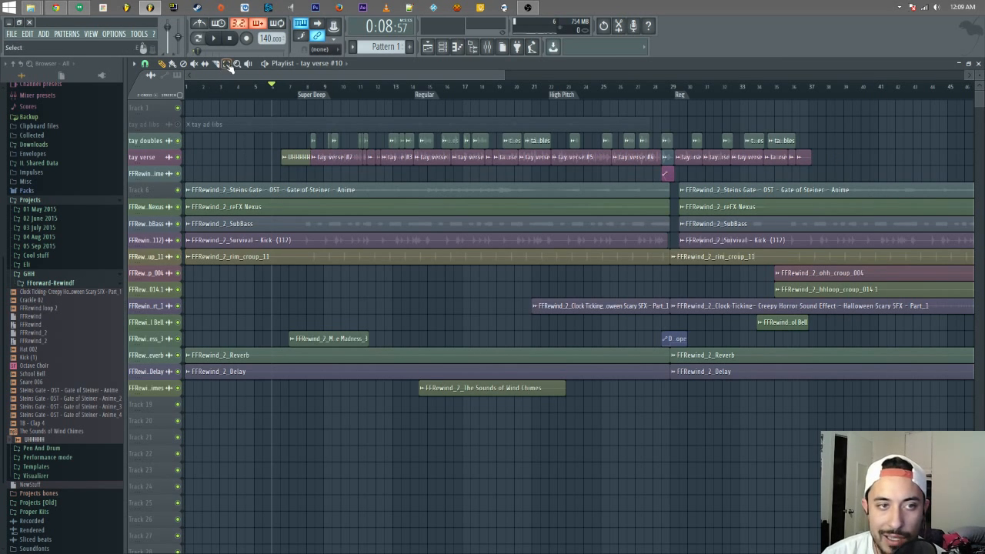
drag(288, 146, 418, 205)
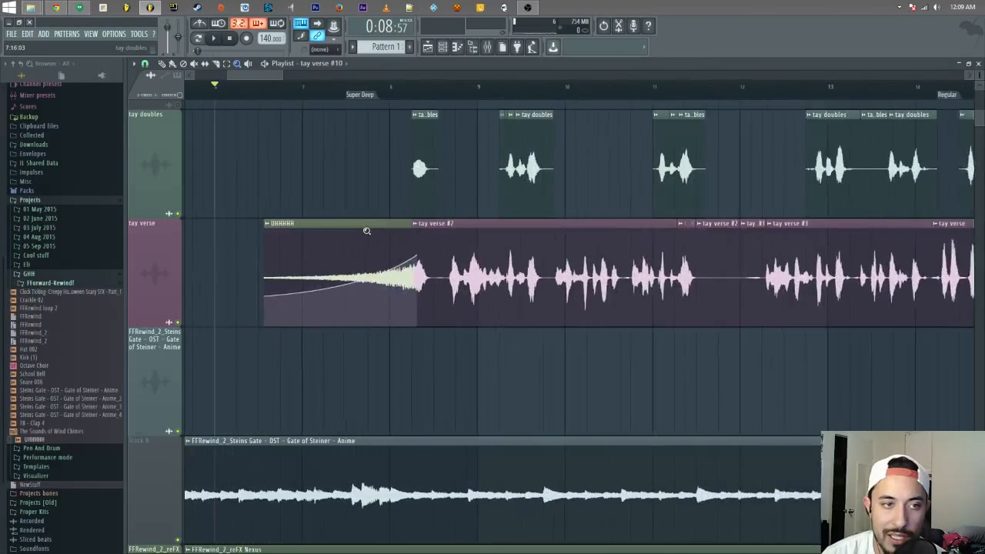
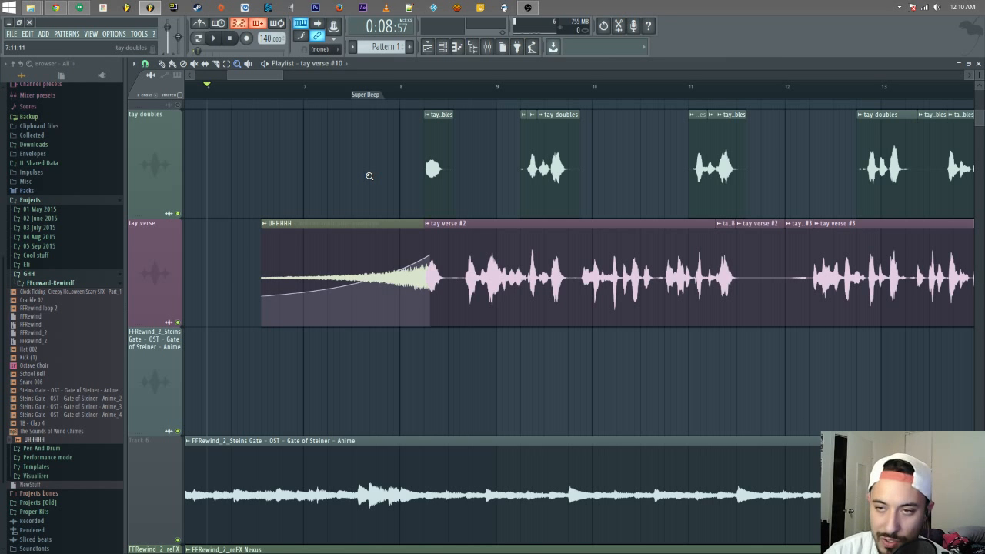
drag(521, 164, 616, 187)
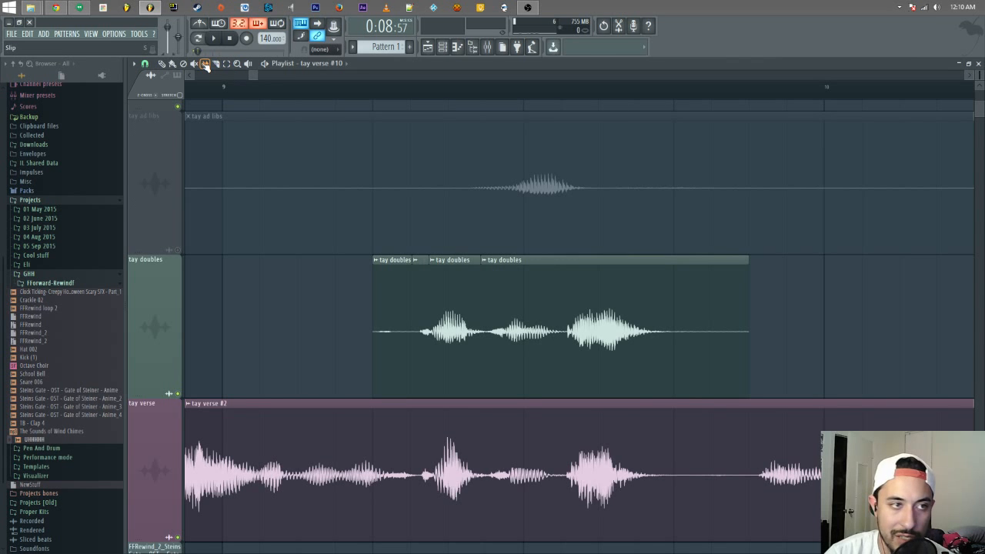
drag(257, 75, 294, 76)
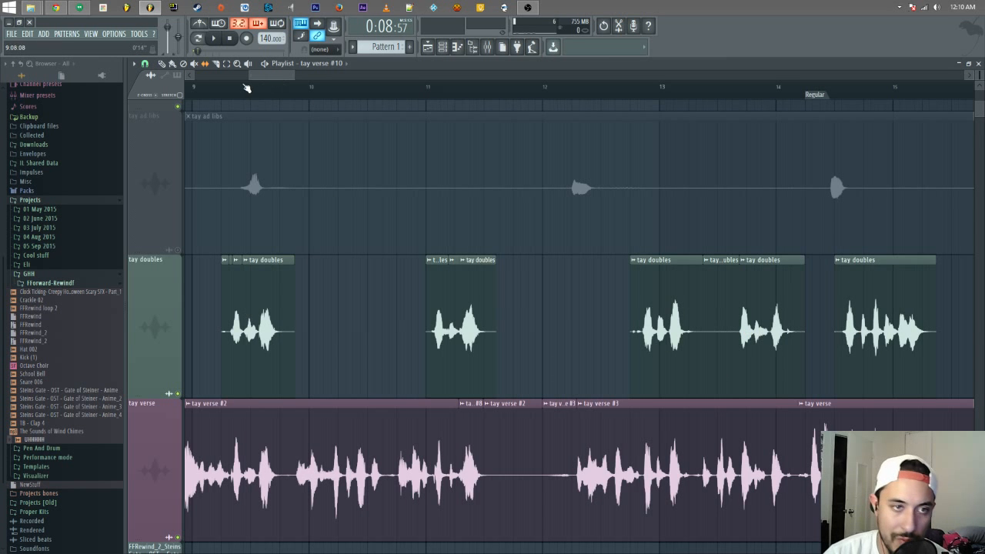
drag(247, 75, 229, 76)
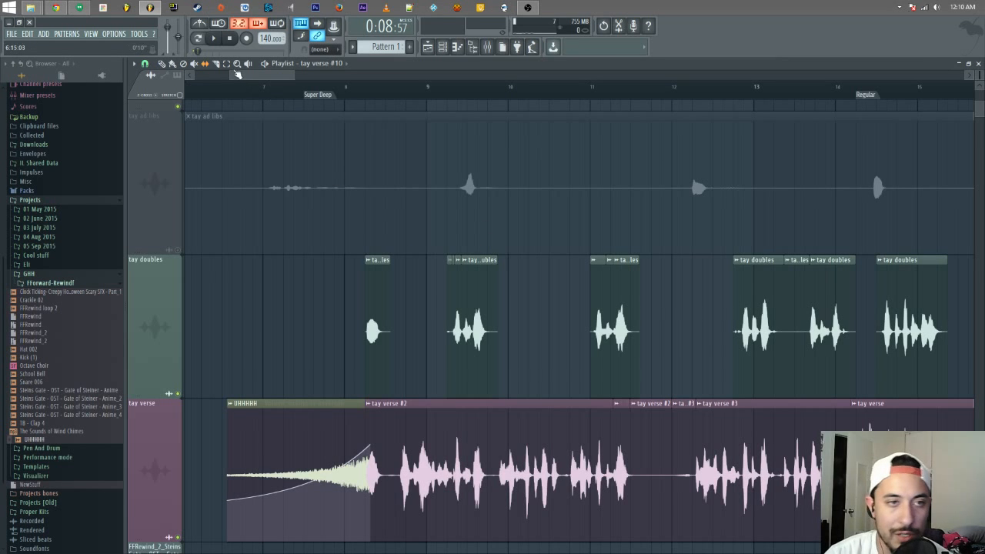
- Load Fruity Parametric EQ 2 in the first effect slot of the "tay doubles" mixer track and reposition its window
double_click(384, 286)
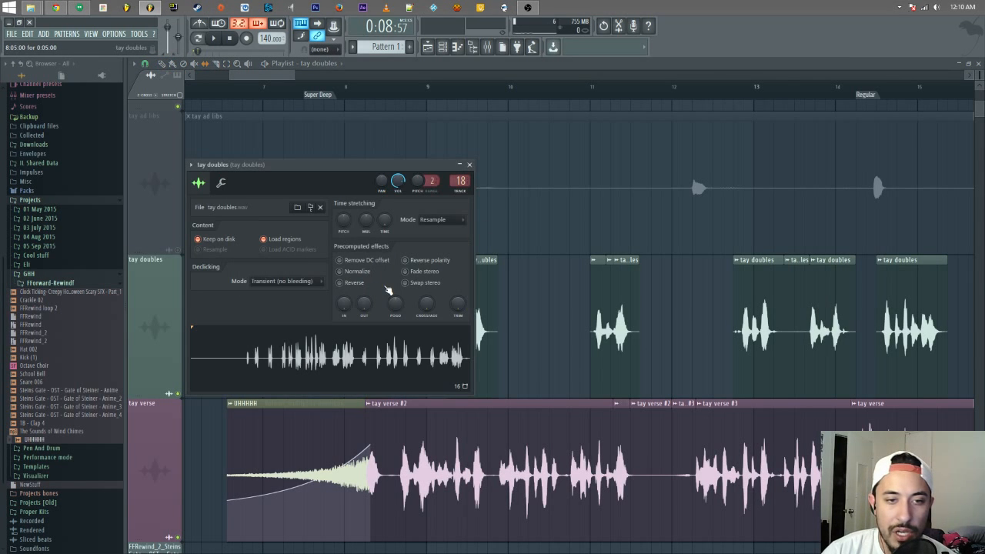
click(487, 48)
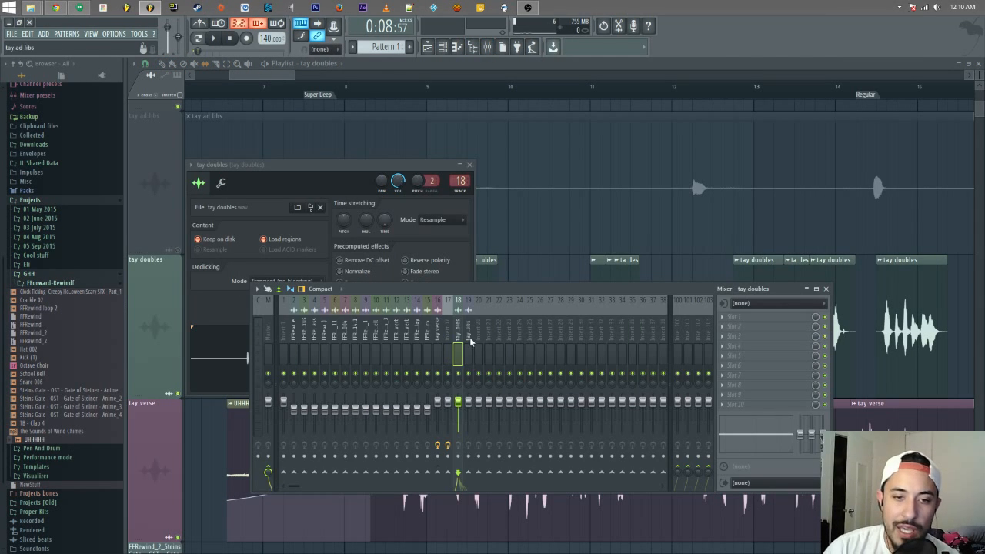
click(728, 321)
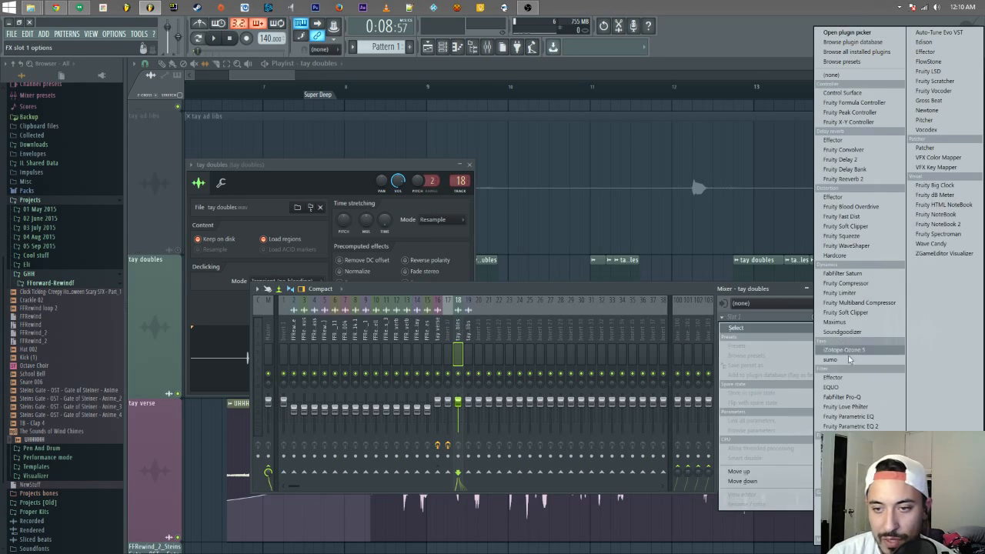
click(878, 427)
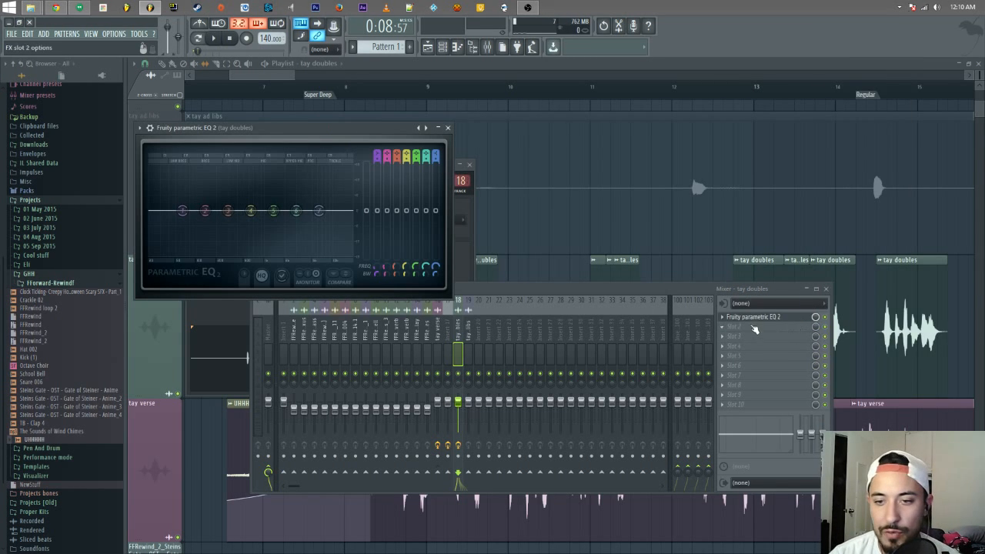
click(724, 319)
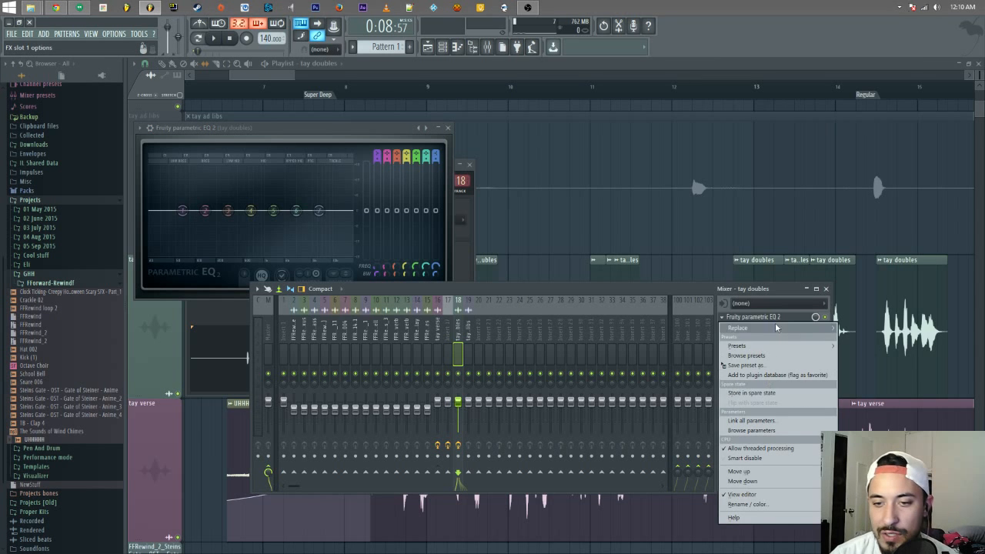
click(354, 137)
drag(334, 132, 607, 161)
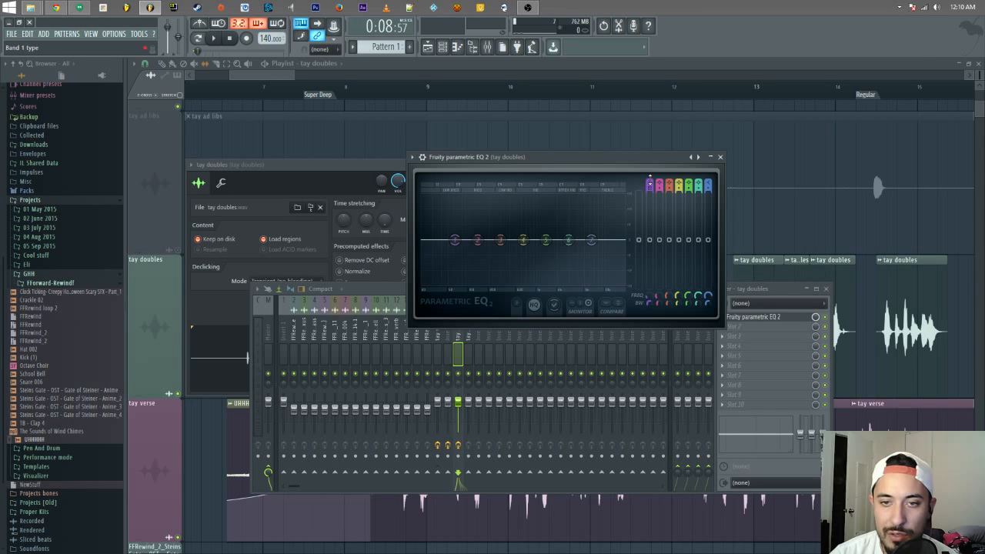
- Make EQ band 1 on the doubles a high pass and raise its cutoff to about 370 Hz during playback
scroll(455, 240, down, 2)
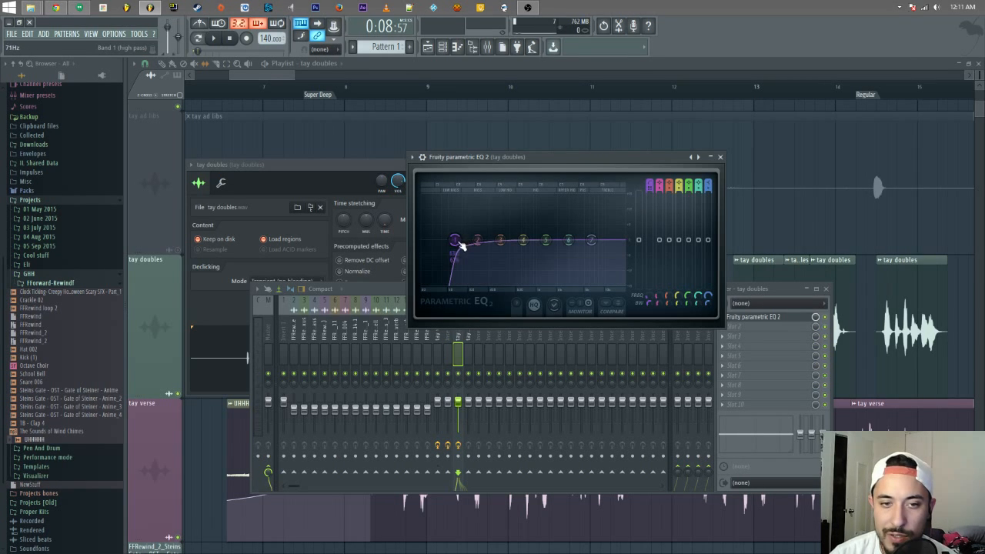
drag(461, 243, 498, 239)
key(space)
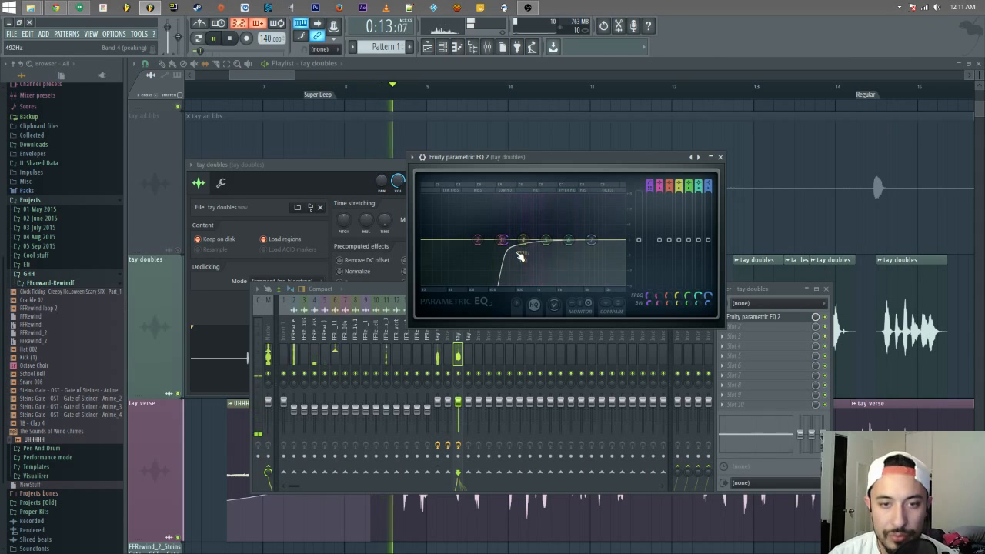
drag(504, 241, 509, 241)
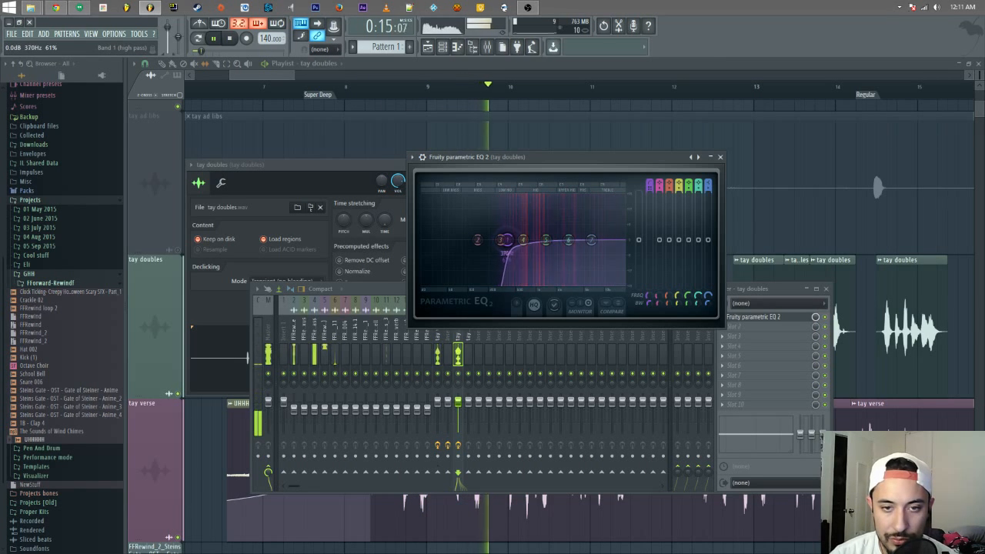
- Raise the doubles' high-pass cutoff to about 501 Hz, cut EQ bands 4 and 5, boost band 6 and lower band 7 slightly
key(space)
key(space)
drag(508, 239, 521, 240)
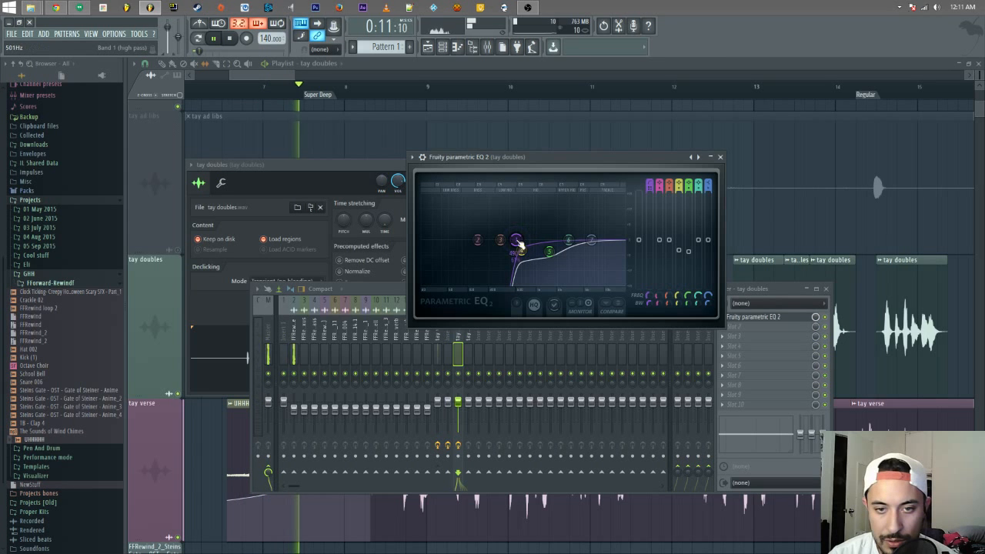
drag(592, 240, 569, 233)
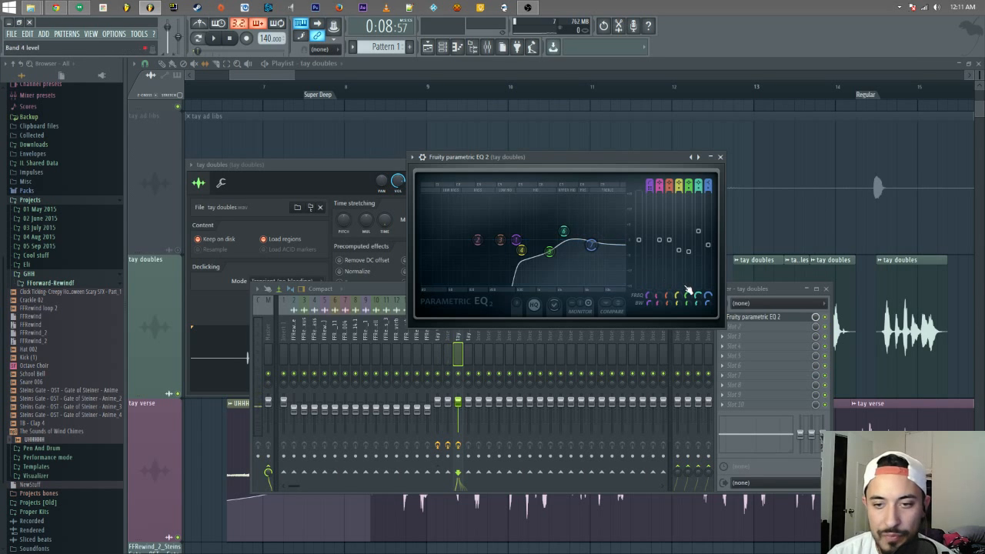
- Load Fruity Reeverb 2 in effect slot 2 of the "tay doubles" mixer track and lower its mix level during playback
click(743, 328)
click(730, 330)
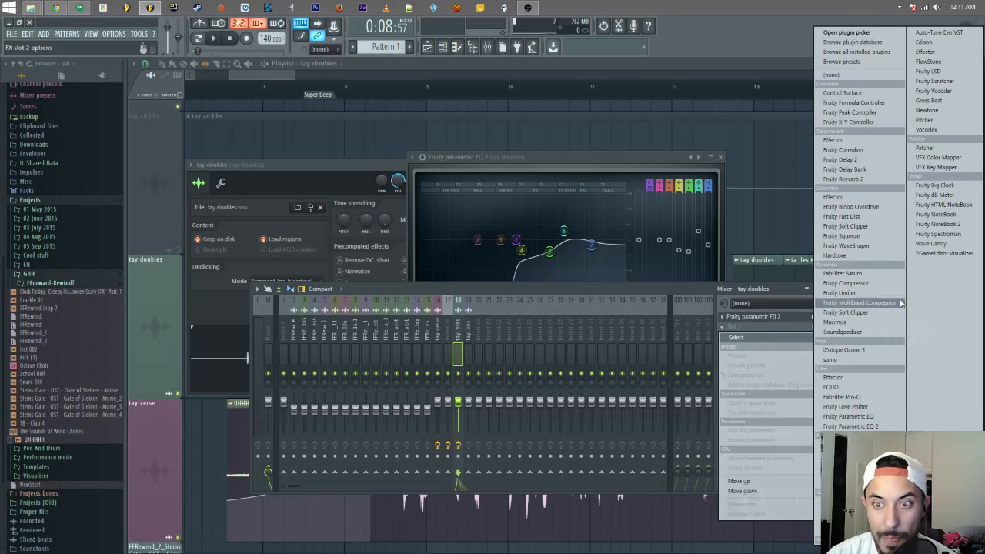
click(854, 180)
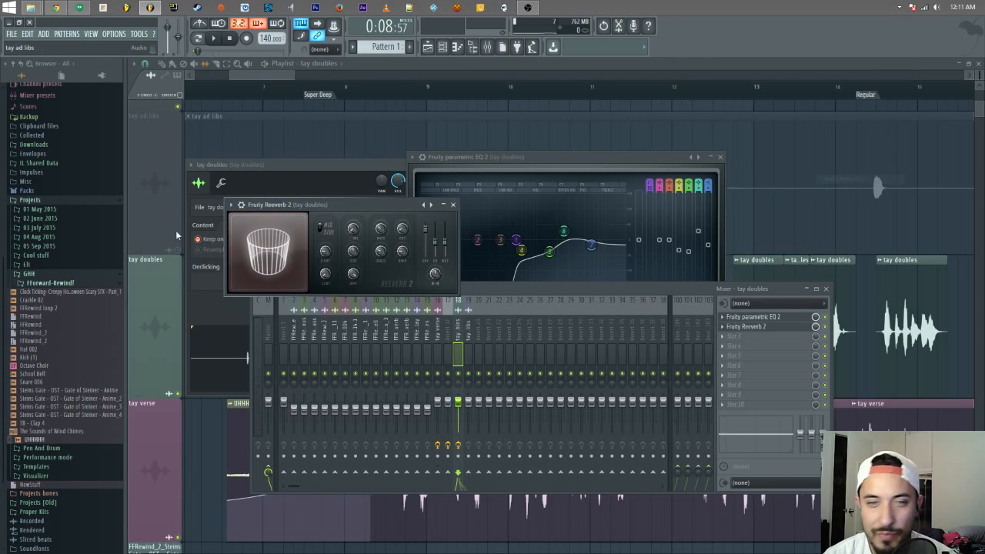
click(432, 205)
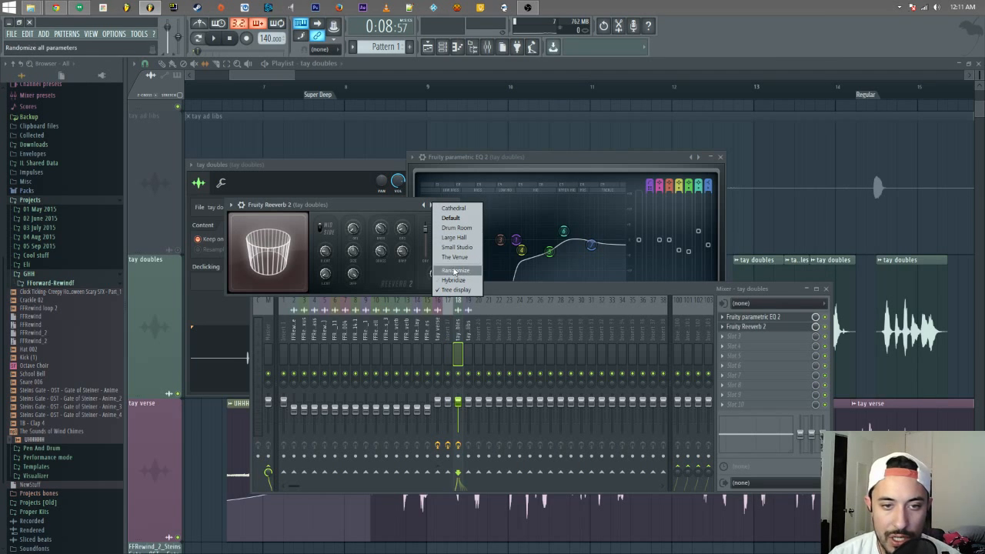
click(398, 208)
click(816, 327)
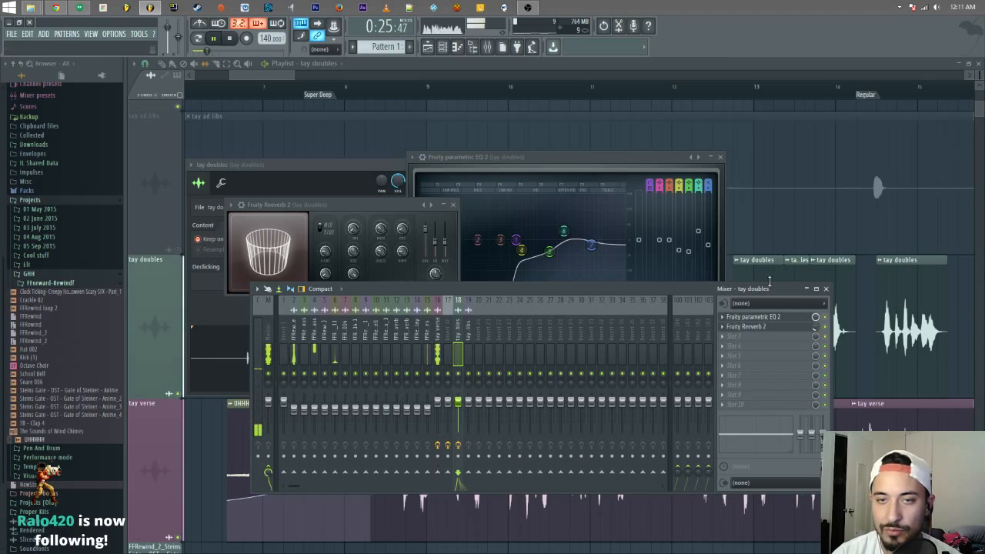
drag(266, 74, 271, 75)
key(space)
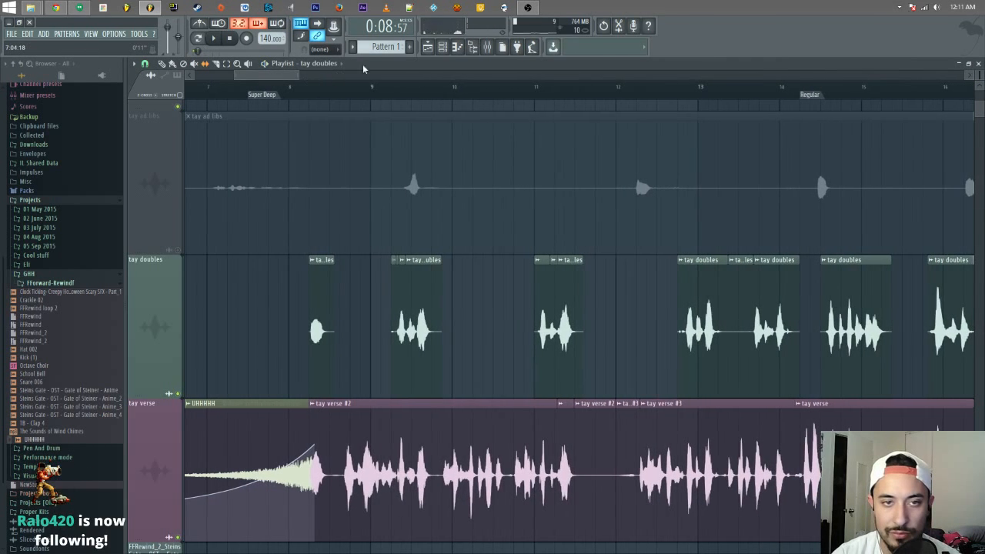
- Load Fruity Delay 2 in slot 3 of the "tay doubles" mixer track and move it up ahead of the reverb
click(487, 47)
click(726, 342)
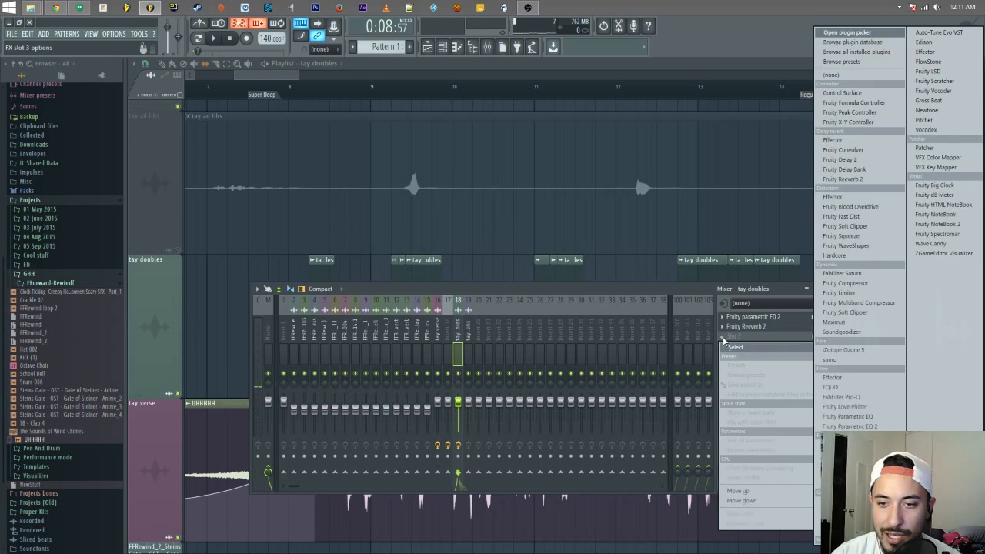
click(862, 159)
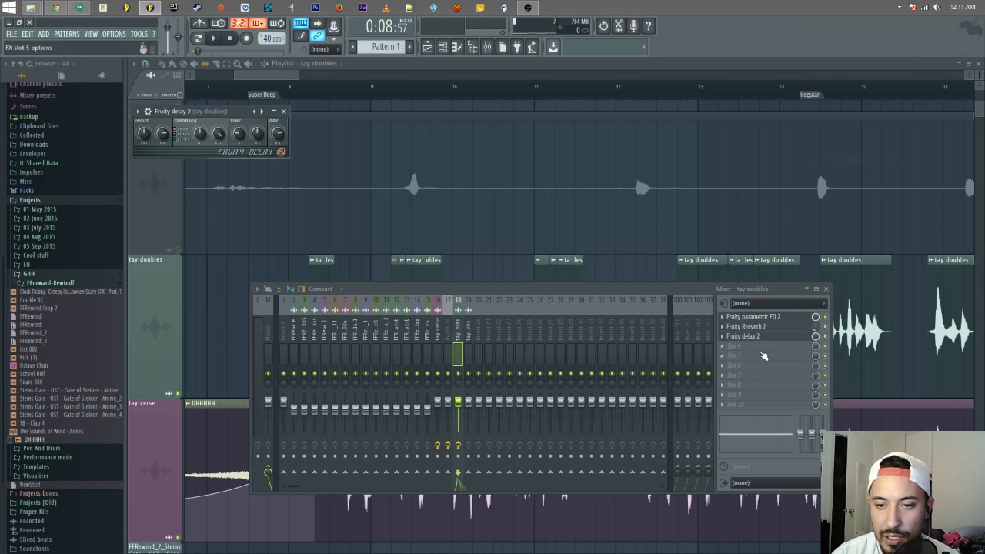
click(727, 340)
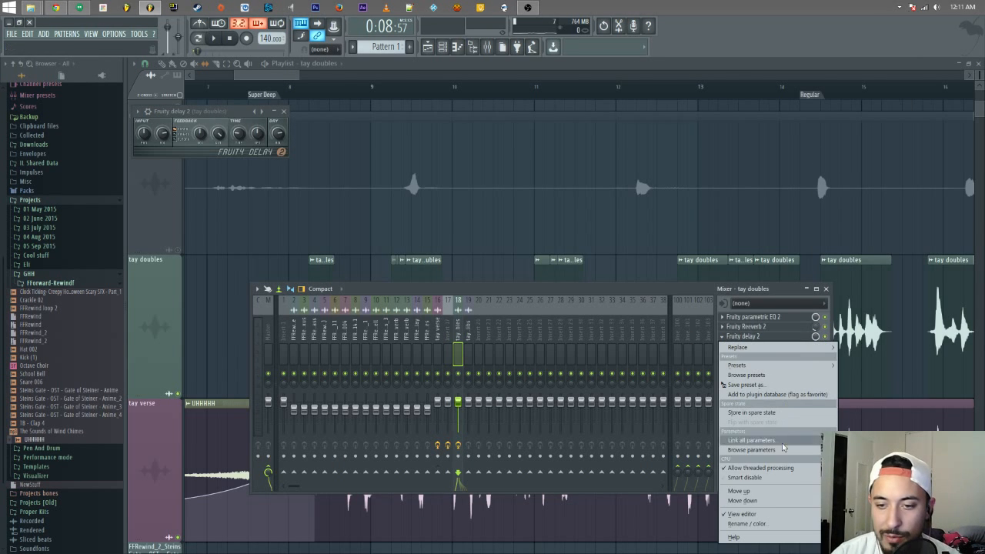
click(758, 496)
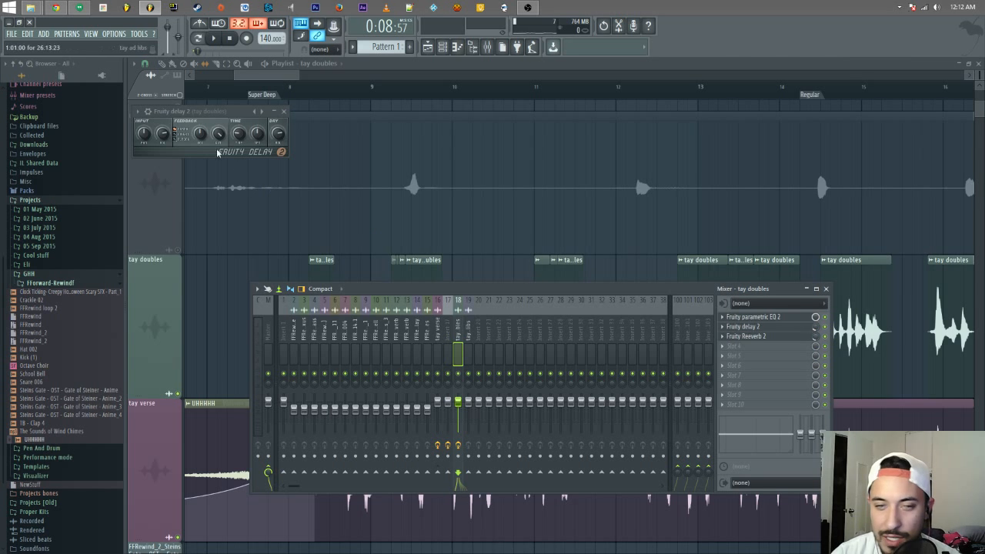
- Choose a preset for the doubles' Fruity Delay 2, set its delay time from the preset values and reduce its mix level
right_click(255, 111)
click(281, 138)
right_click(238, 133)
mouse_move(290, 150)
click(350, 177)
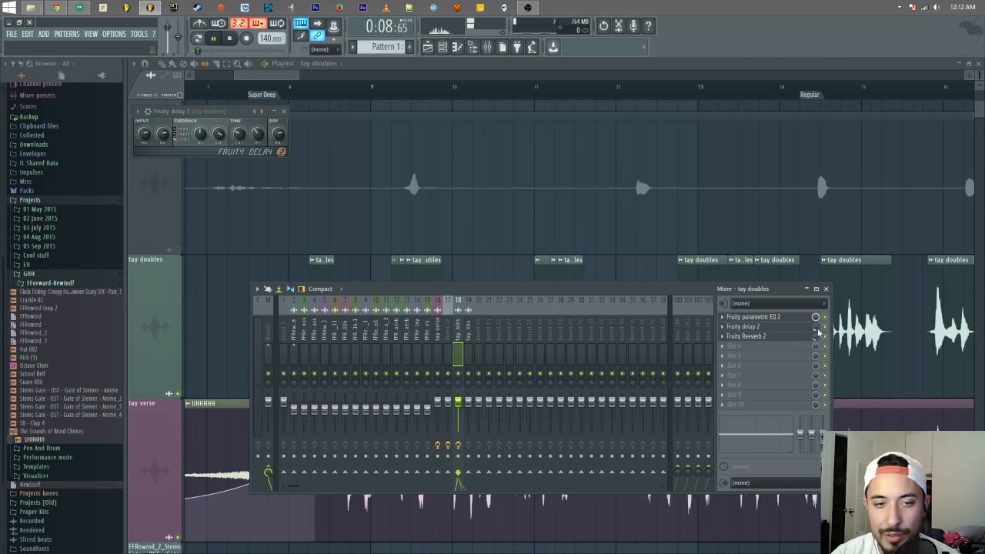
- Play the "Super Deep" section and fine-tune the mix levels of the delay and reverb on the doubles
click(274, 74)
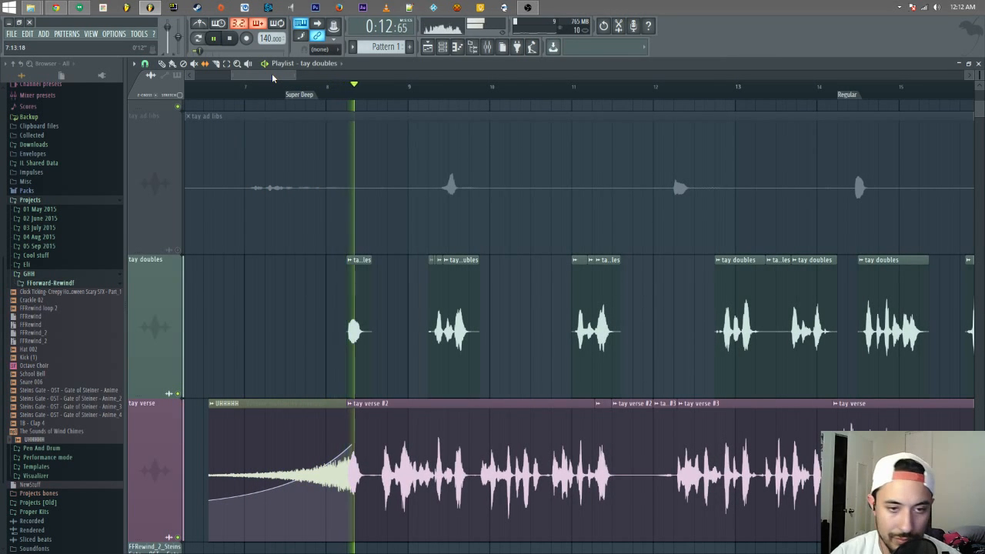
click(487, 47)
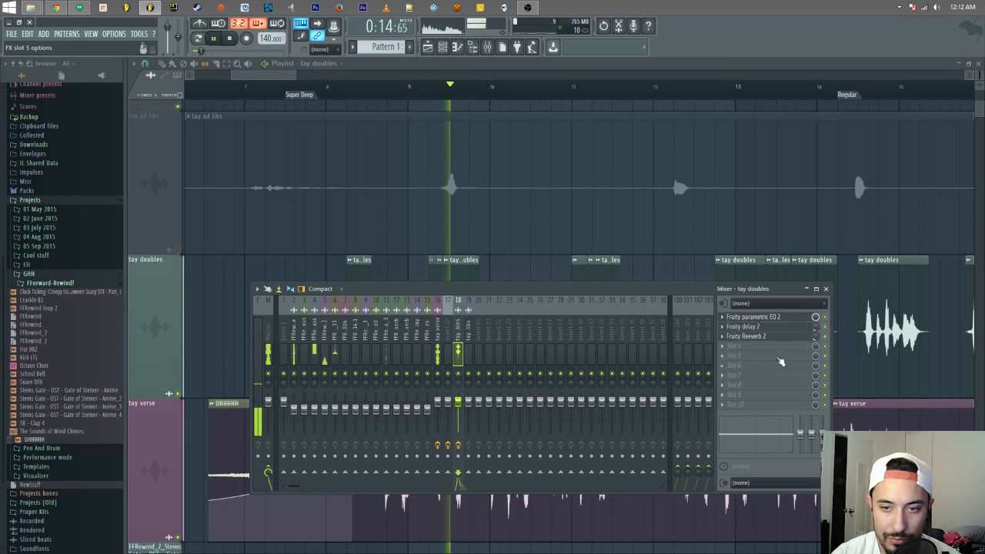
key(space)
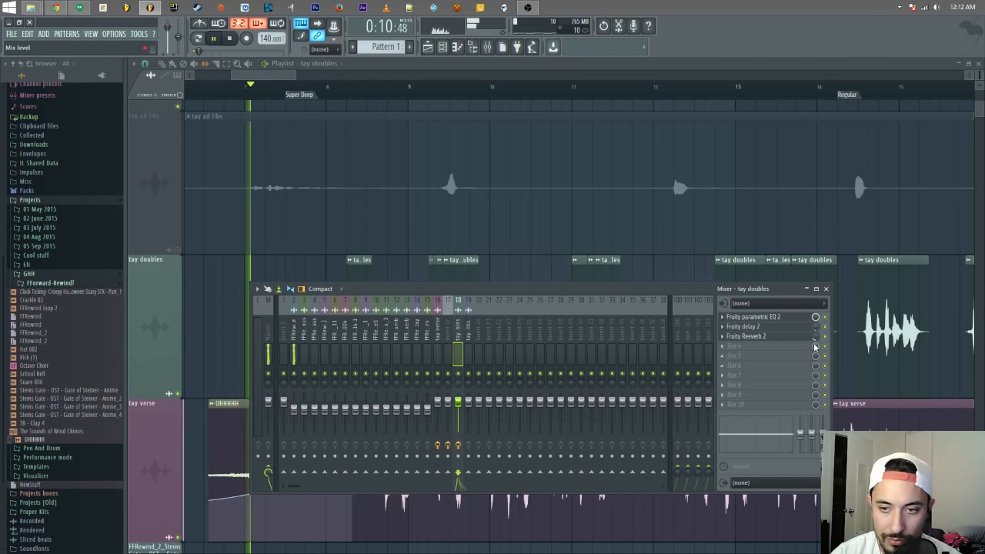
drag(816, 338, 815, 334)
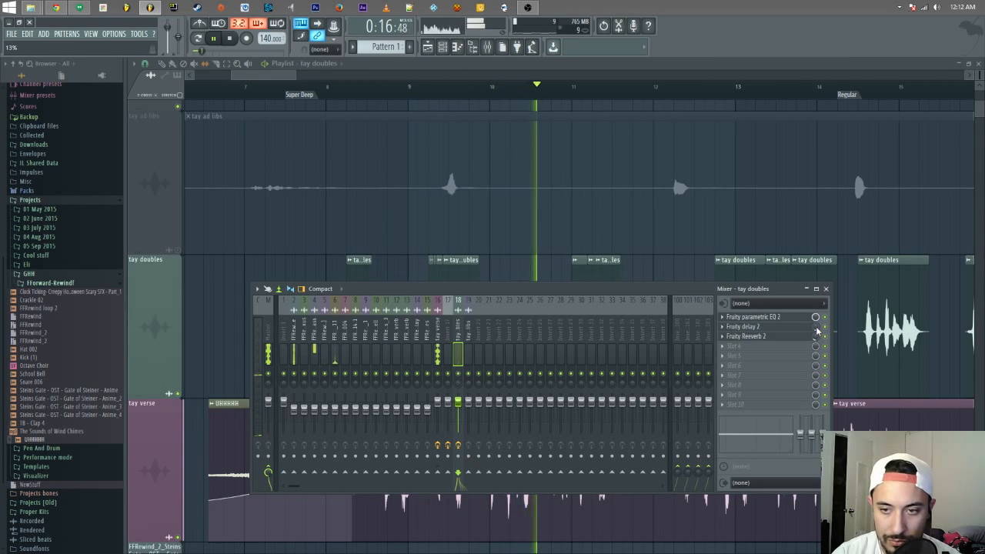
drag(816, 334, 817, 329)
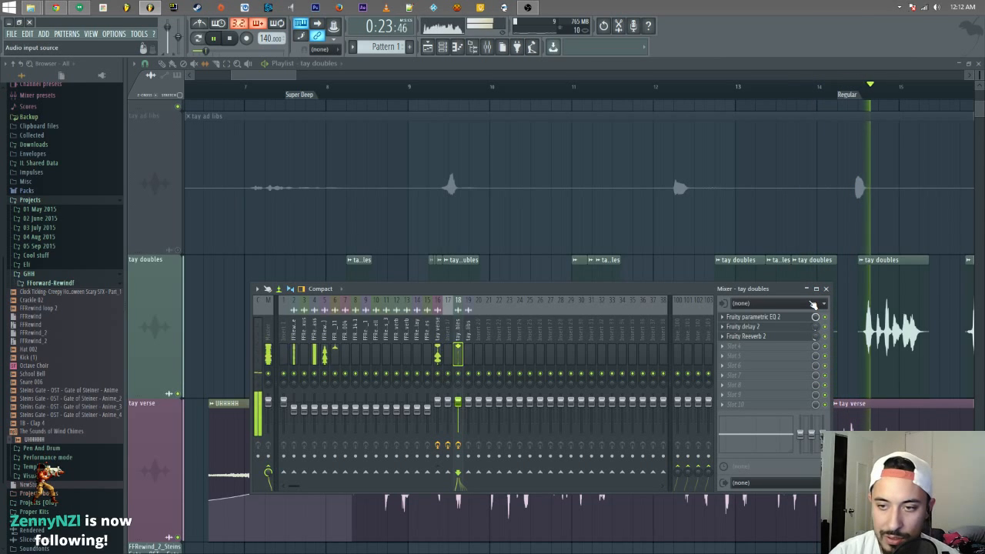
key(space)
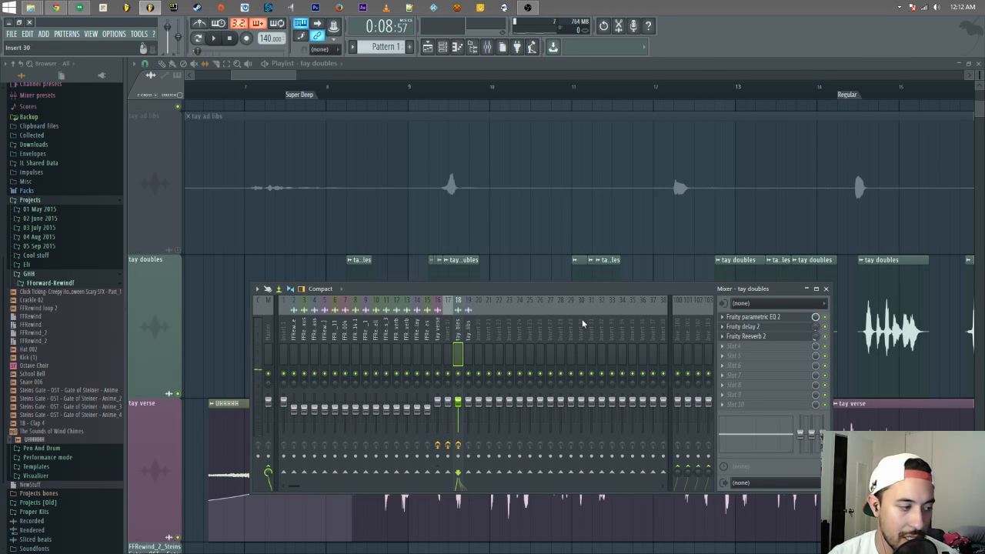
- Load Fruity Stereo Shaper in slot 4 of the "tay doubles" mixer track and apply one of its Effects presets
click(733, 350)
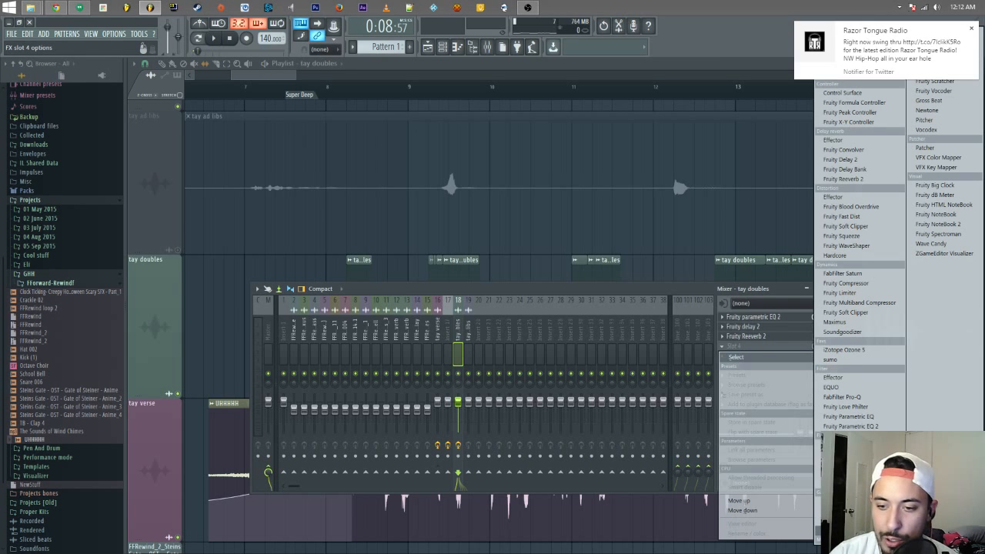
click(851, 531)
click(224, 126)
mouse_move(247, 131)
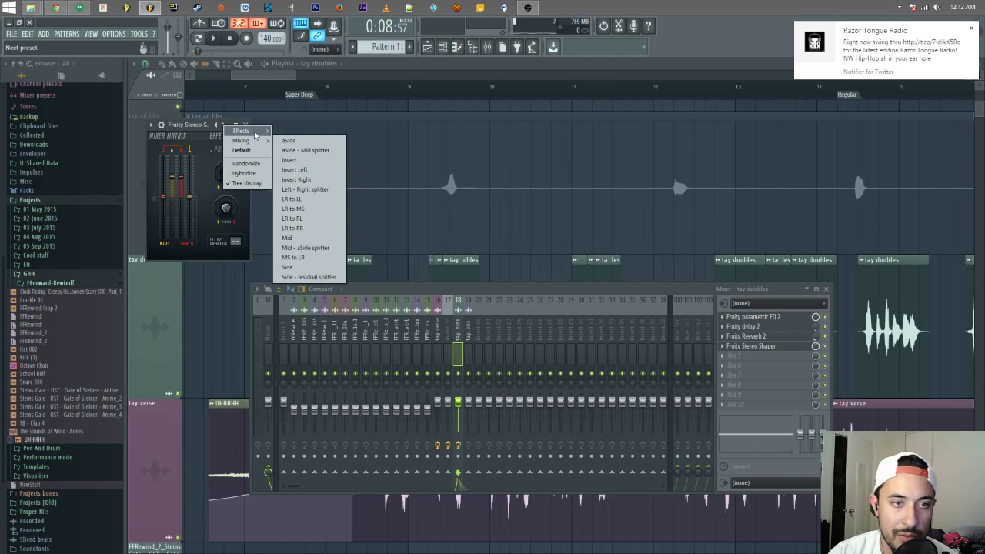
click(304, 191)
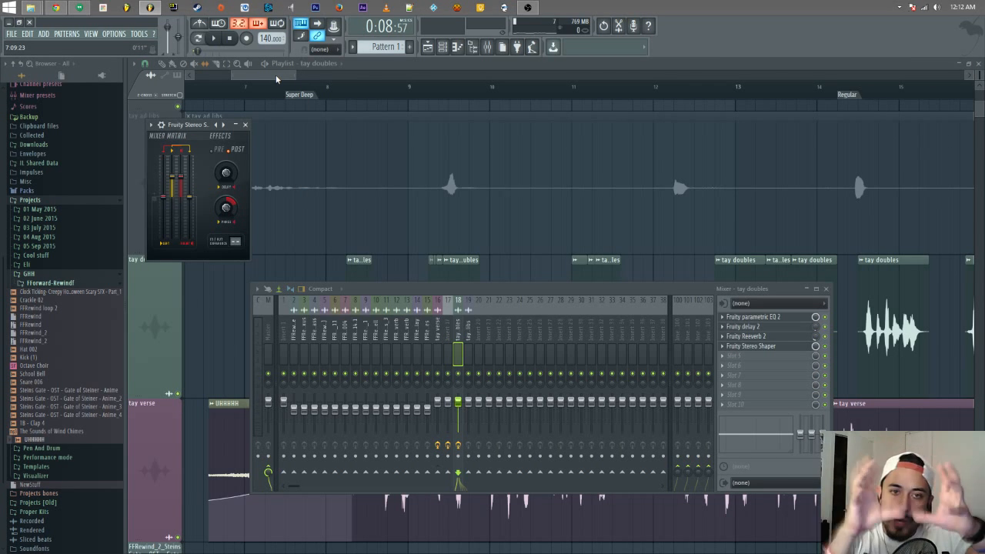
- Audition the doubles in the "Super Deep" section with Fruity Stereo Shaper switched on and off
key(space)
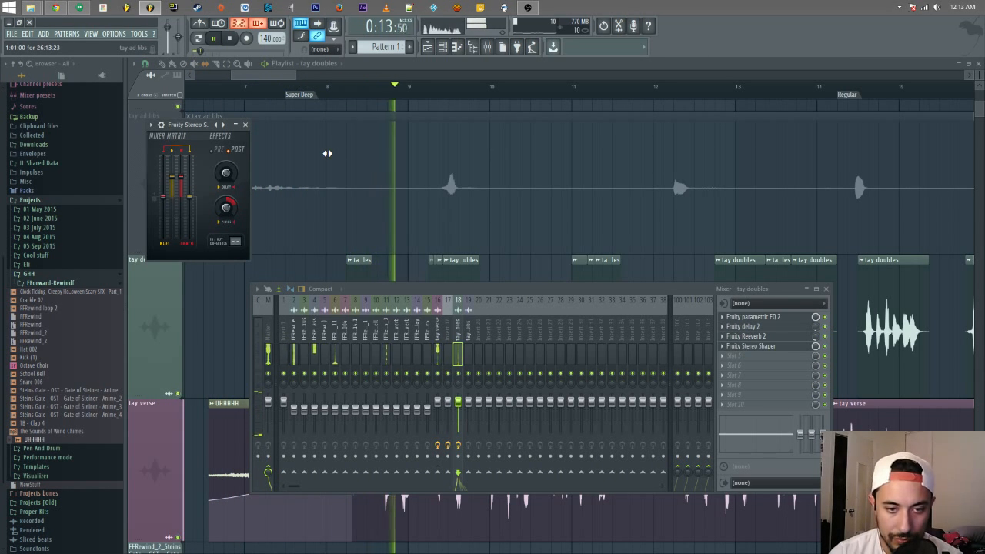
key(space)
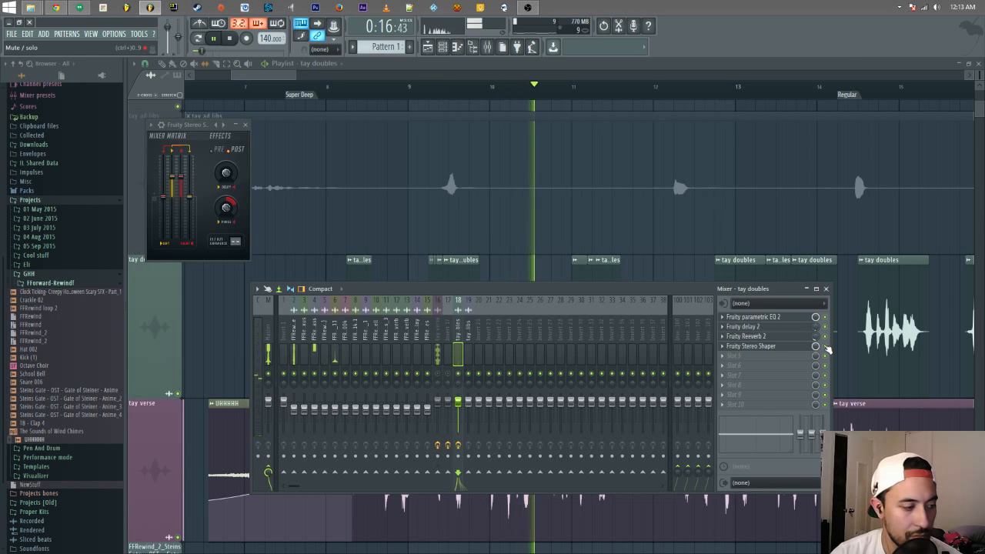
key(space)
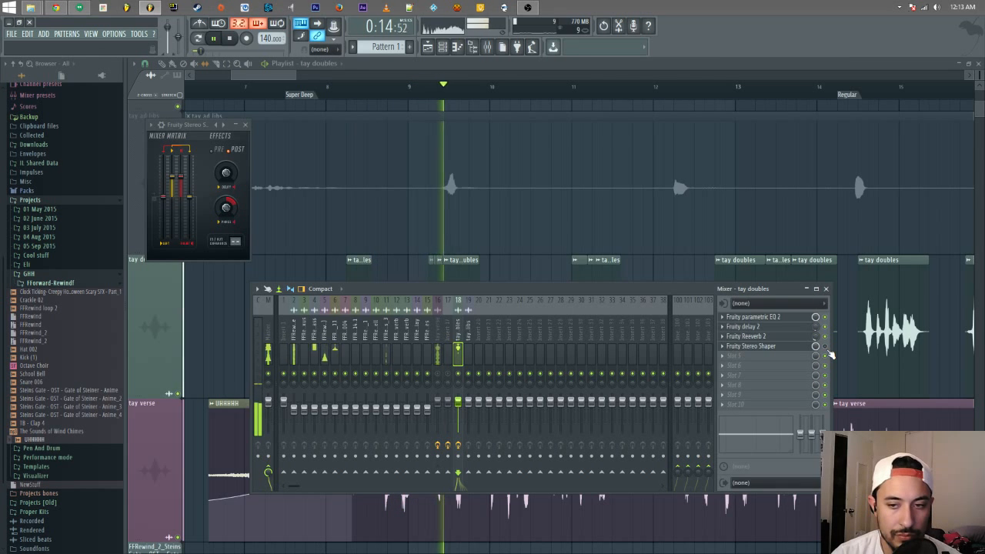
key(space)
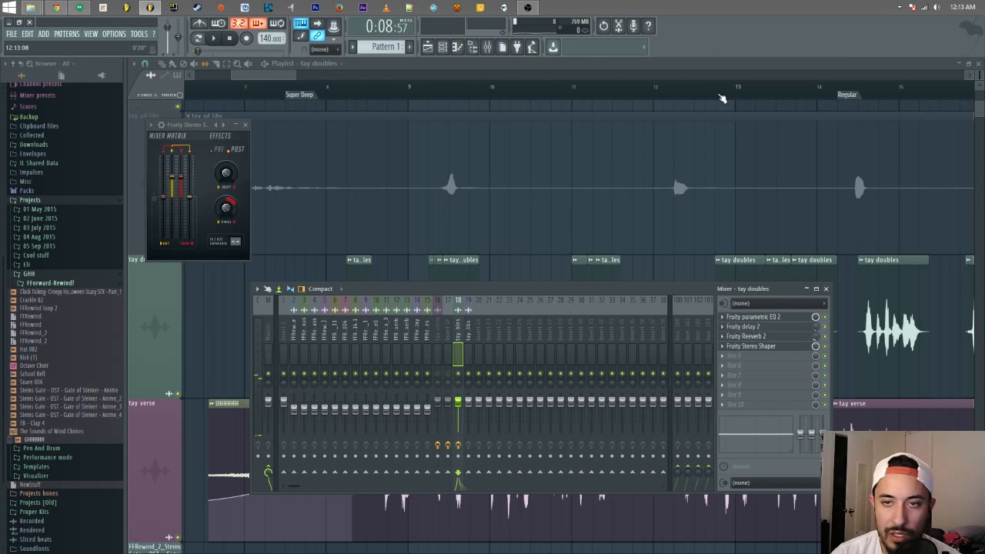
- Select the playlist range from about bar 20.5 to 22 for looping and solo the "tay doubles" track
click(728, 85)
drag(269, 75, 344, 80)
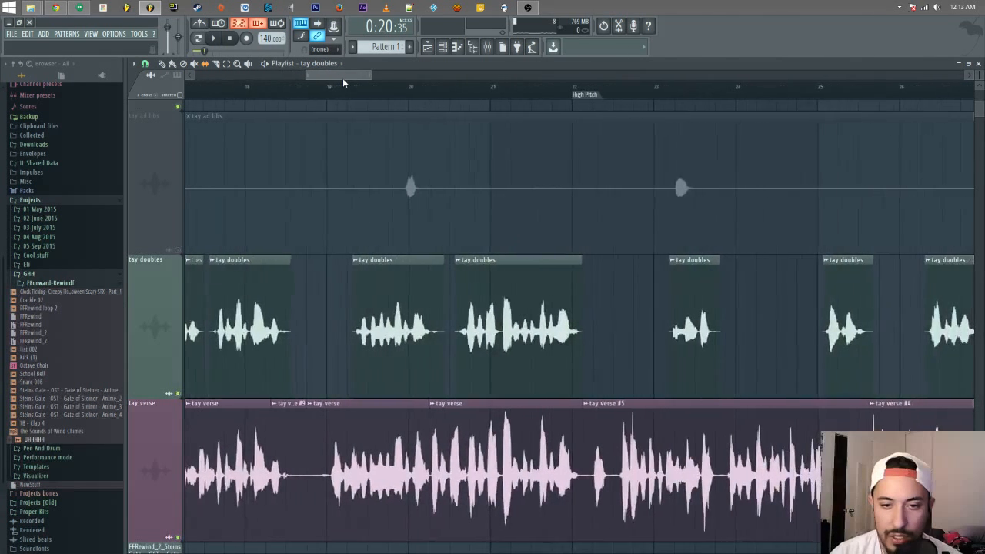
click(177, 393)
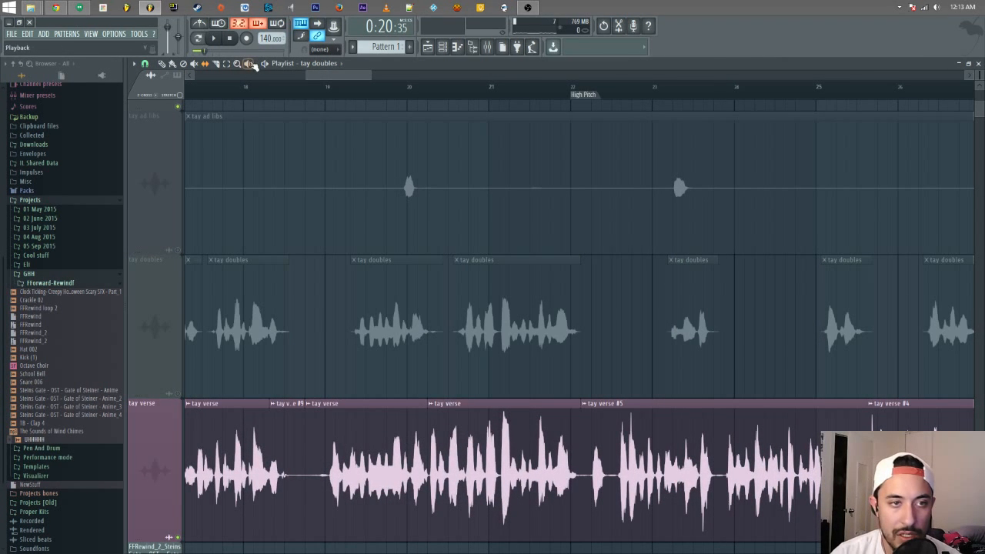
drag(468, 93, 534, 97)
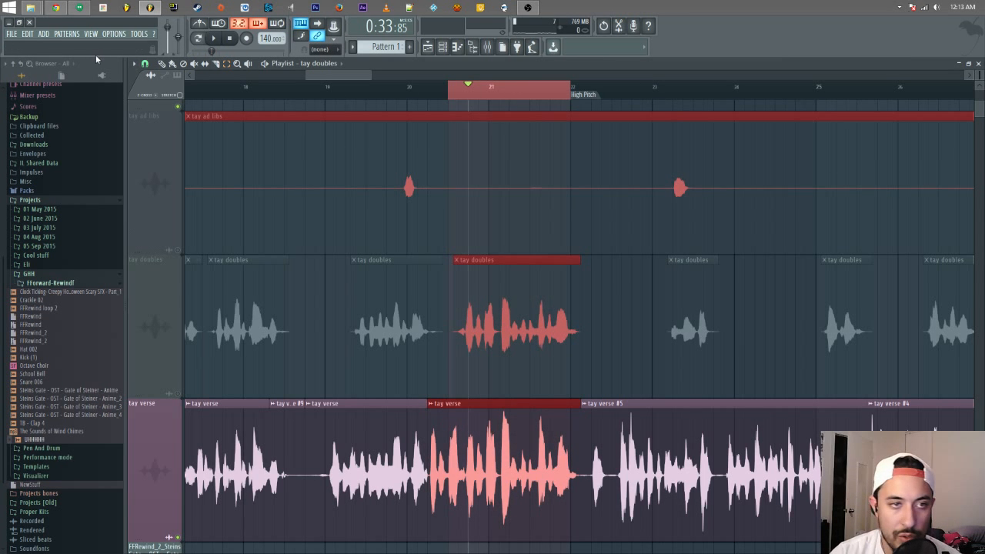
right_click(178, 395)
right_click(177, 394)
right_click(178, 395)
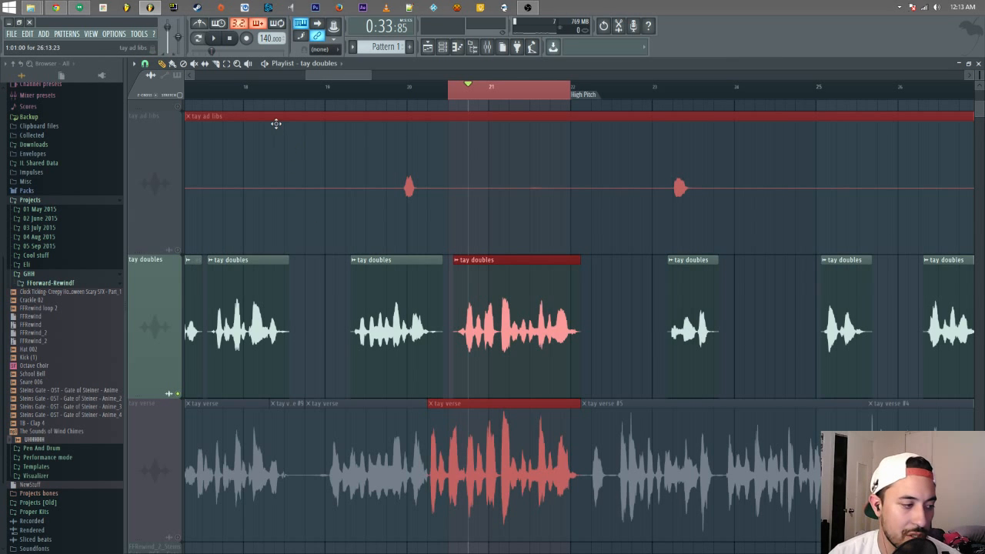
- Play the looped, soloed doubles phrase and compare the sound with Fruity Stereo Shaper on and off
click(497, 48)
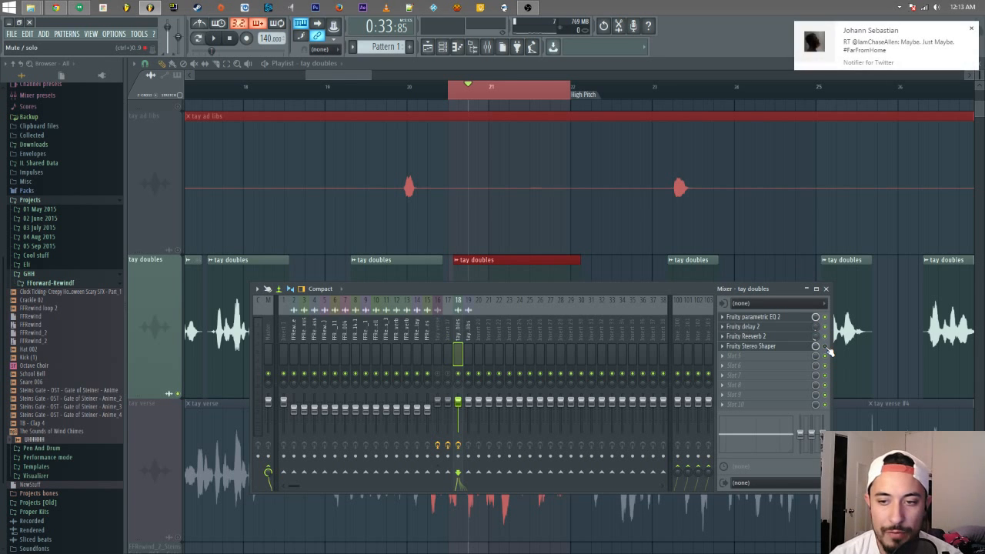
key(space)
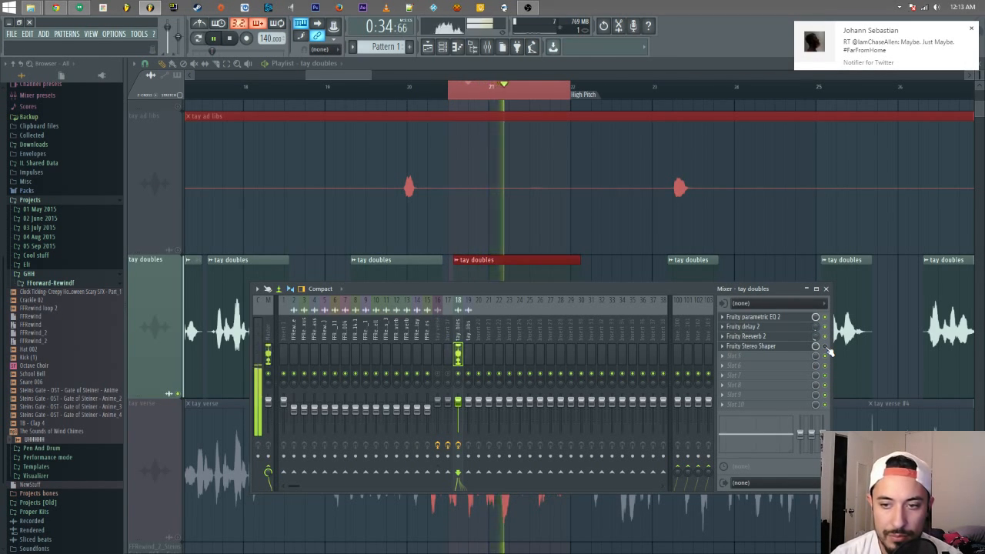
key(space)
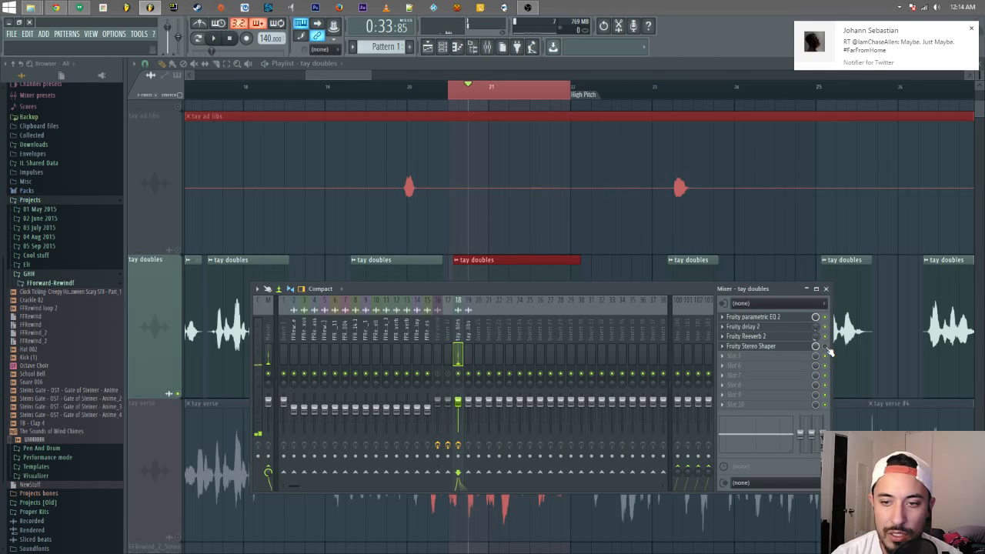
key(space)
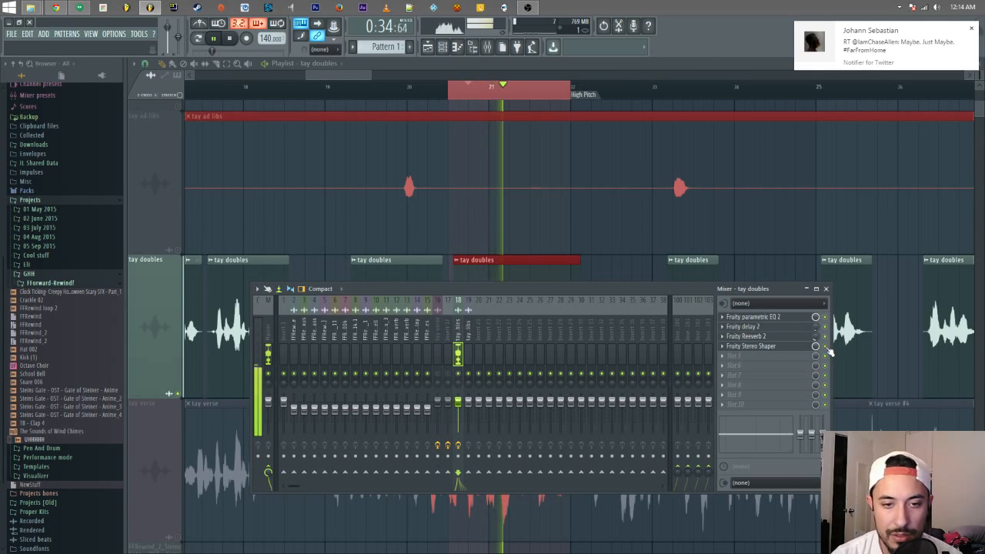
right_click(828, 350)
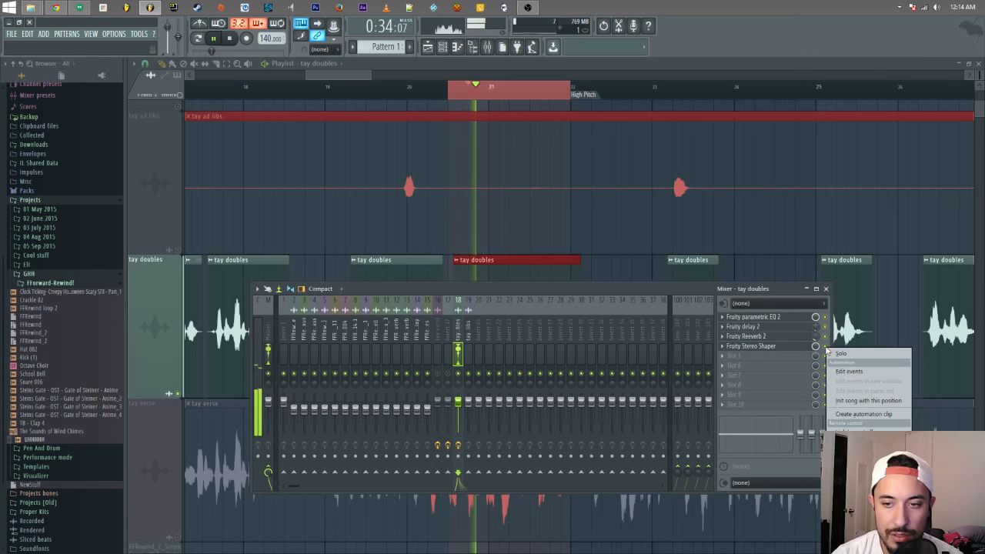
click(826, 349)
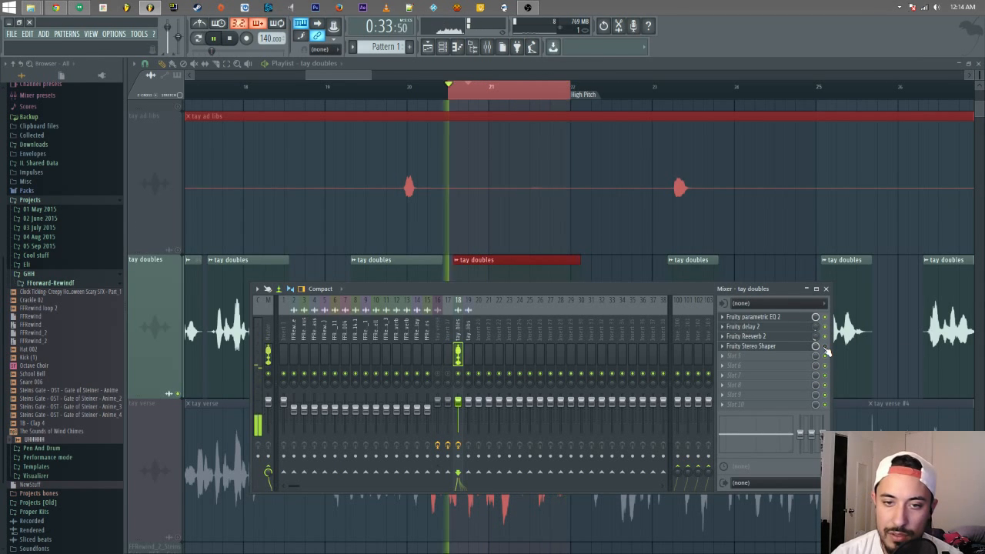
- Stop the looped playback and unsolo the doubles in the playlist and mixer so all tracks play
right_click(826, 348)
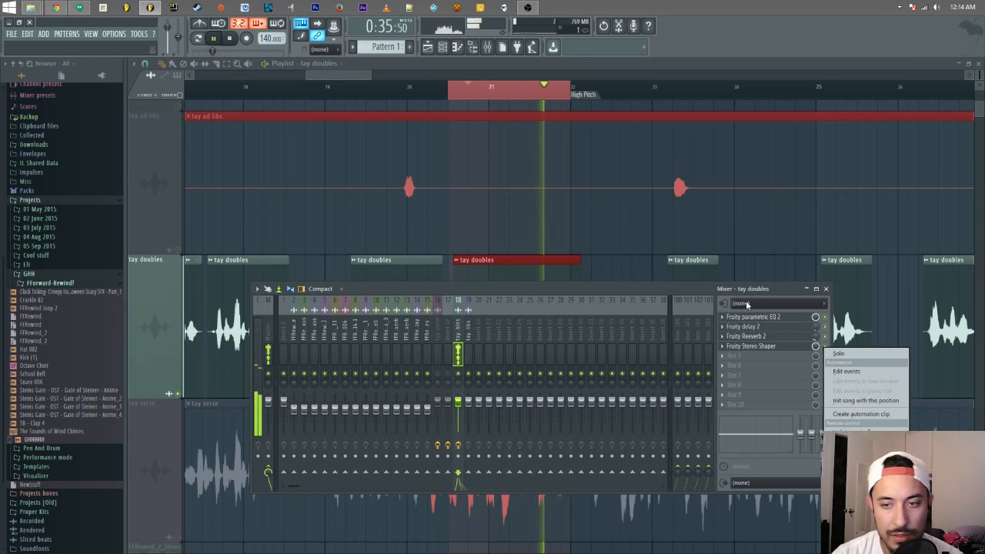
click(596, 291)
key(space)
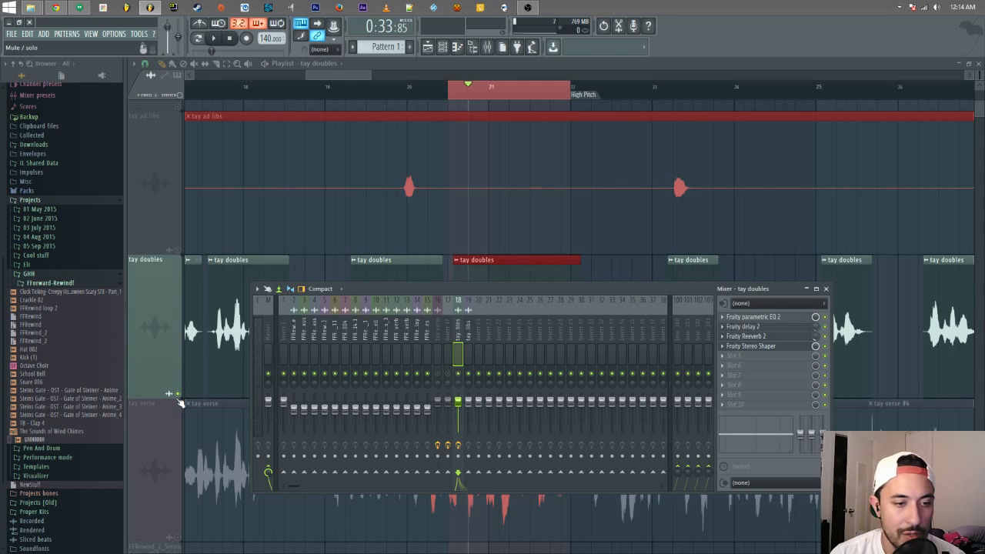
click(487, 47)
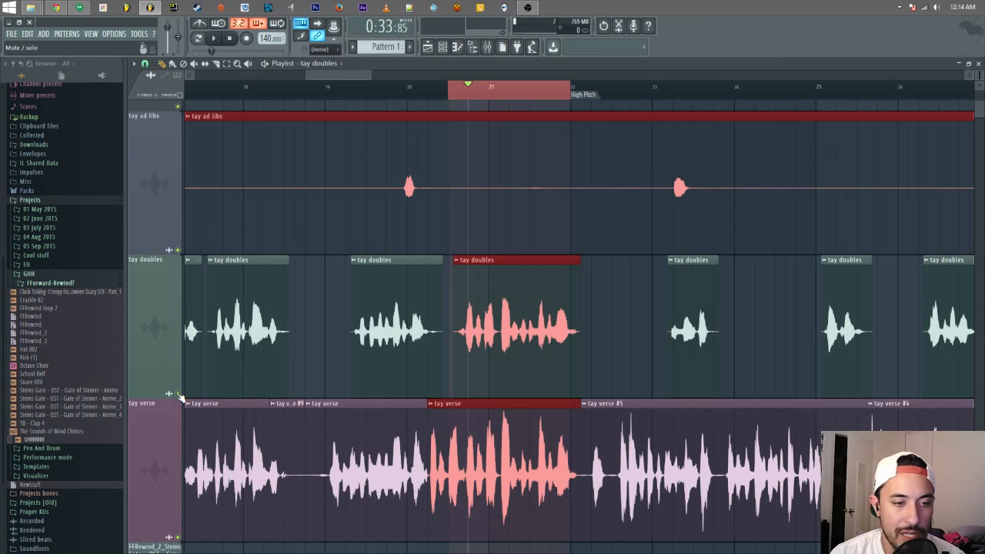
click(487, 47)
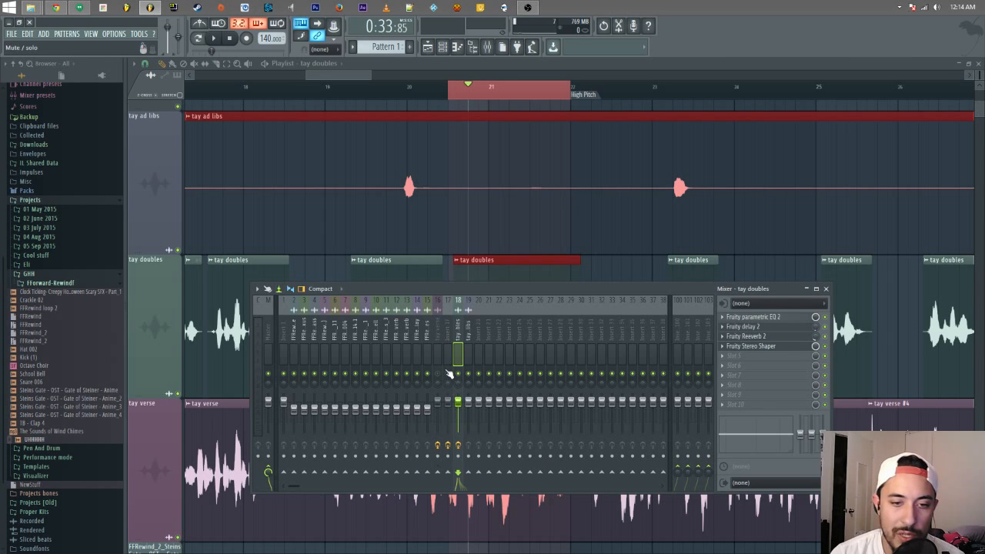
right_click(458, 375)
right_click(458, 375)
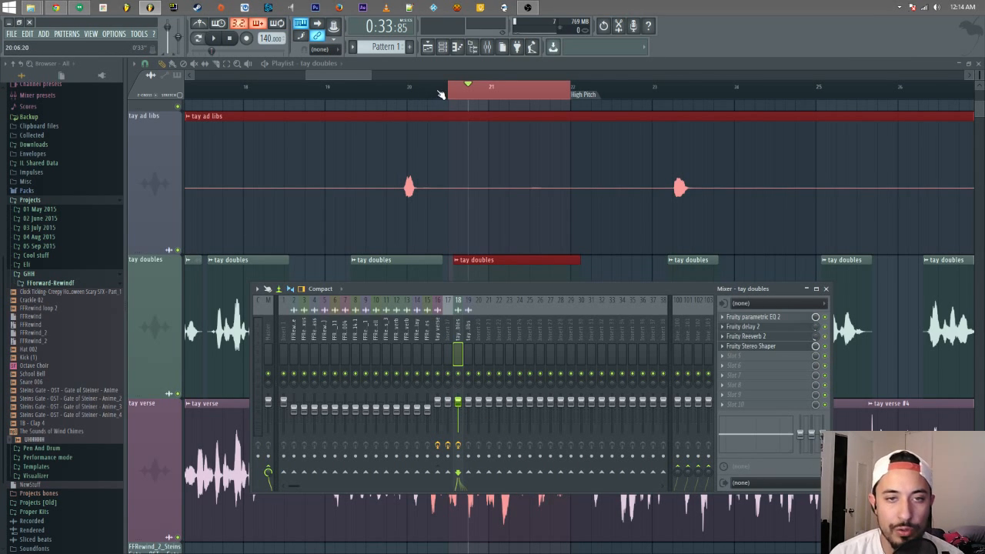
- Clear the loop range, play the song from about bar 13, and lower the "tay doubles" mixer level to about -5.4 dB
key(F9)
click(319, 89)
scroll(311, 78, left, 5)
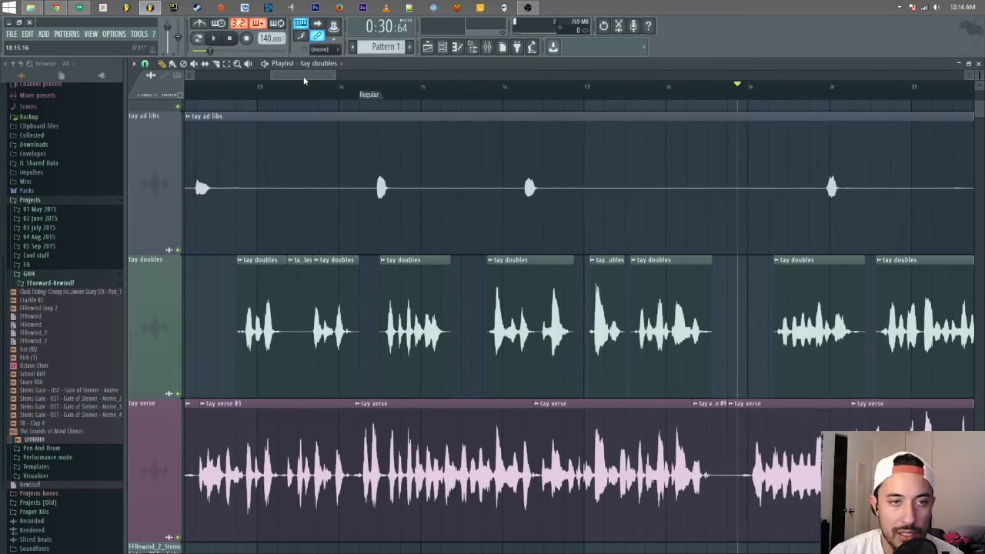
click(246, 98)
key(space)
key(F9)
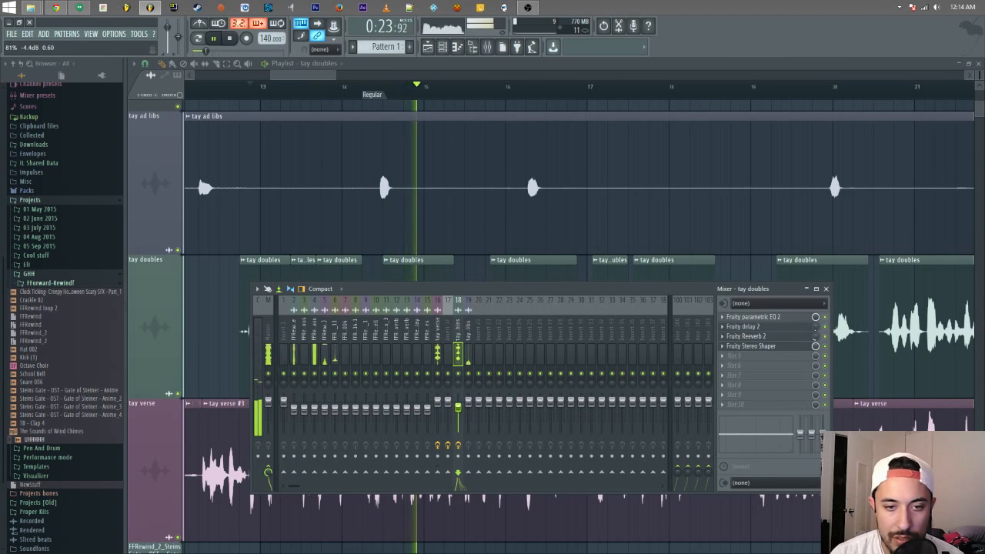
drag(460, 408, 460, 407)
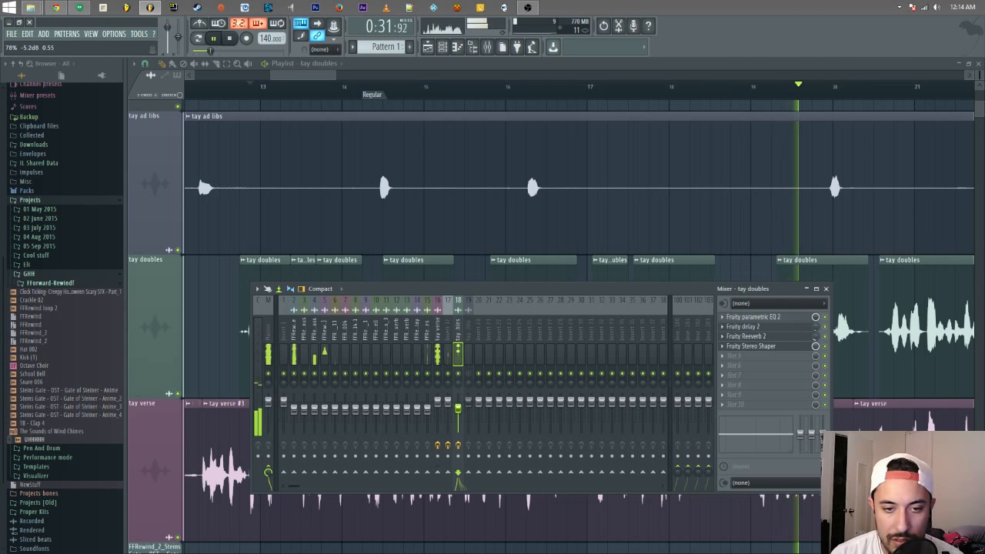
drag(459, 408, 460, 409)
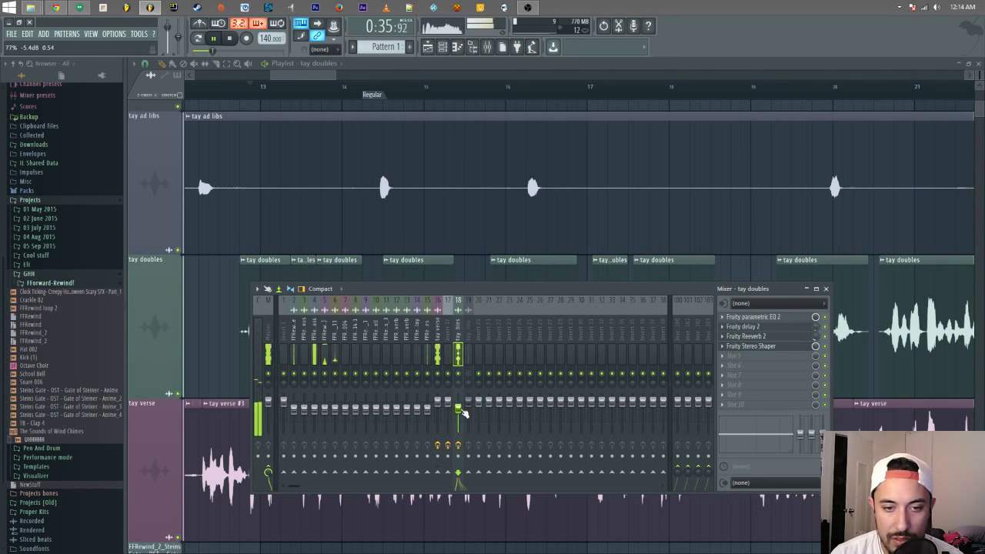
- Delete the "tay doubles" clip at about bar 28.5, just before the "Reg" marker
drag(322, 74, 408, 73)
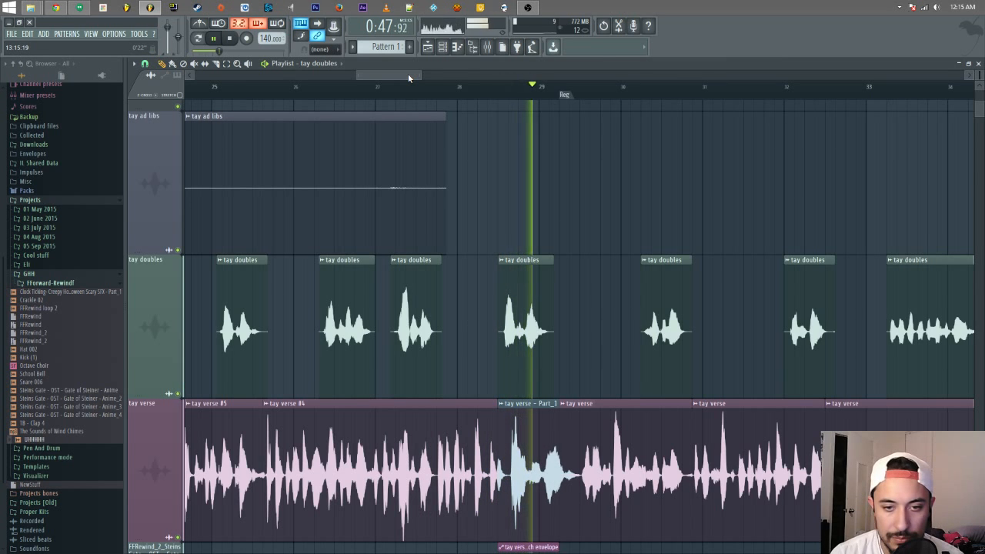
key(space)
right_click(508, 278)
key(space)
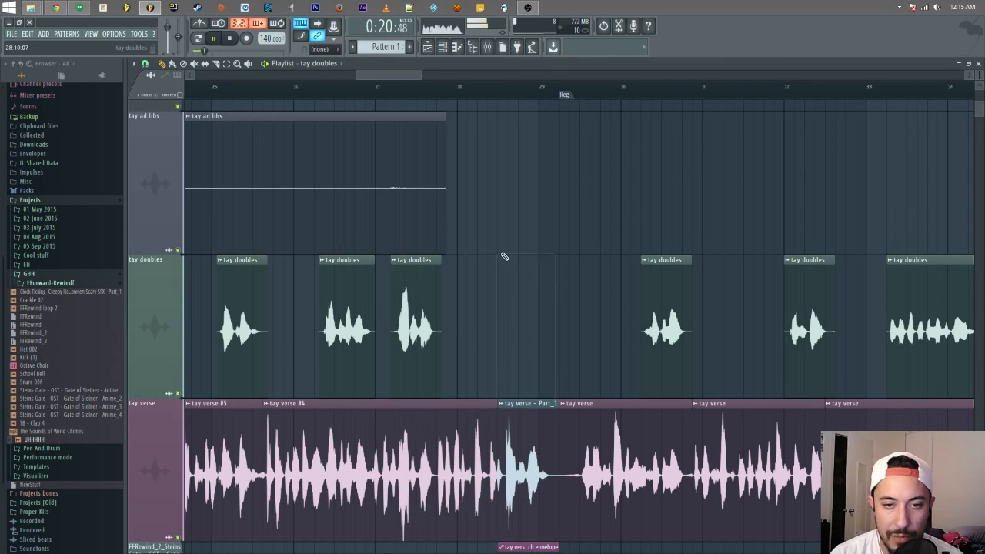
- Listen to the verse from about bar 28 through its end, and return the playhead to about bar 9
click(460, 94)
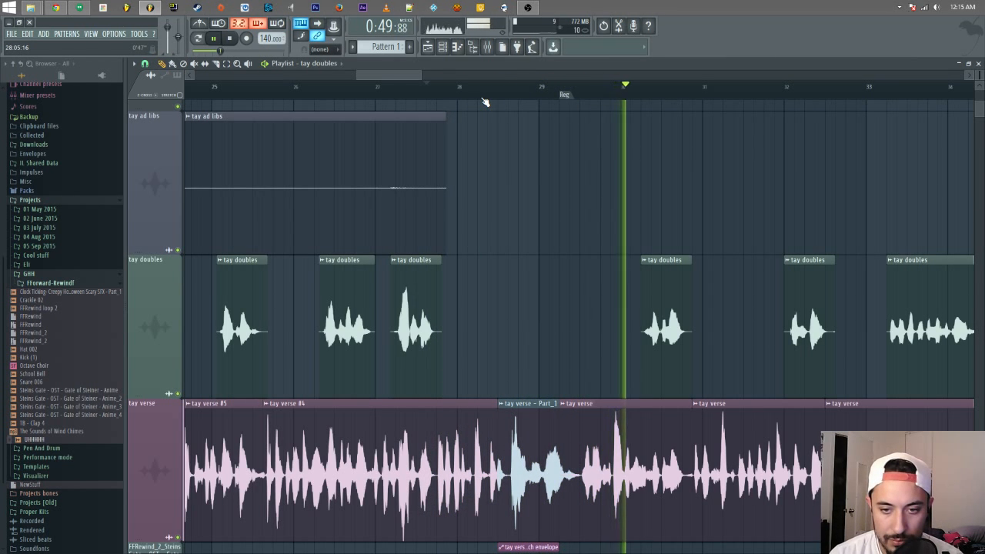
drag(393, 76, 440, 71)
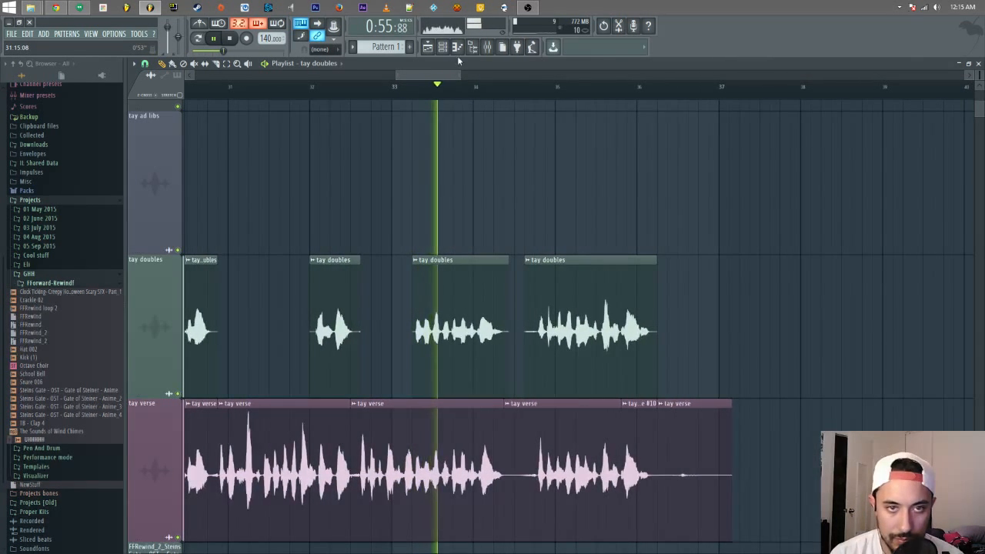
click(488, 47)
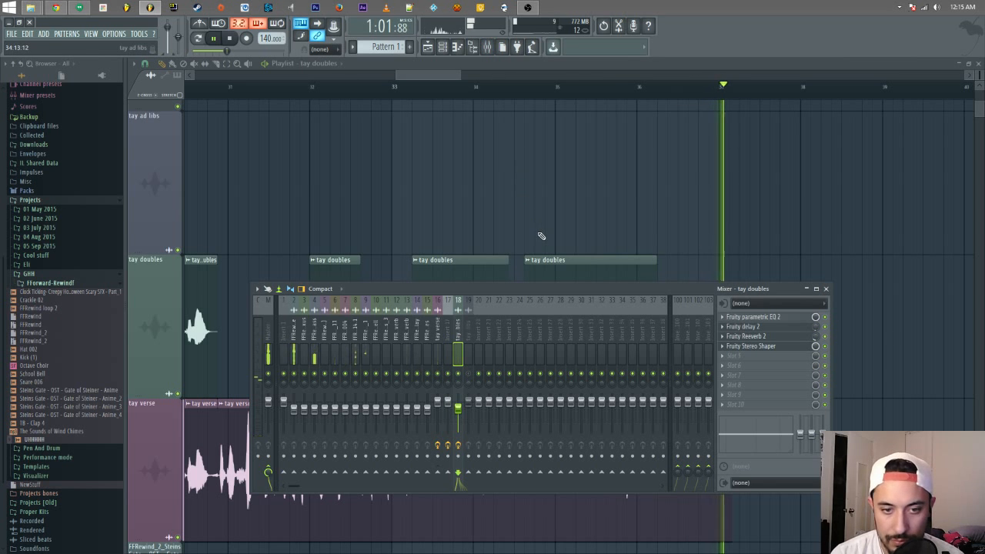
key(space)
drag(444, 76, 269, 97)
click(503, 86)
mouse_move(278, 77)
mouse_down()
mouse_move(431, 94)
mouse_move(410, 103)
mouse_move(266, 92)
mouse_up()
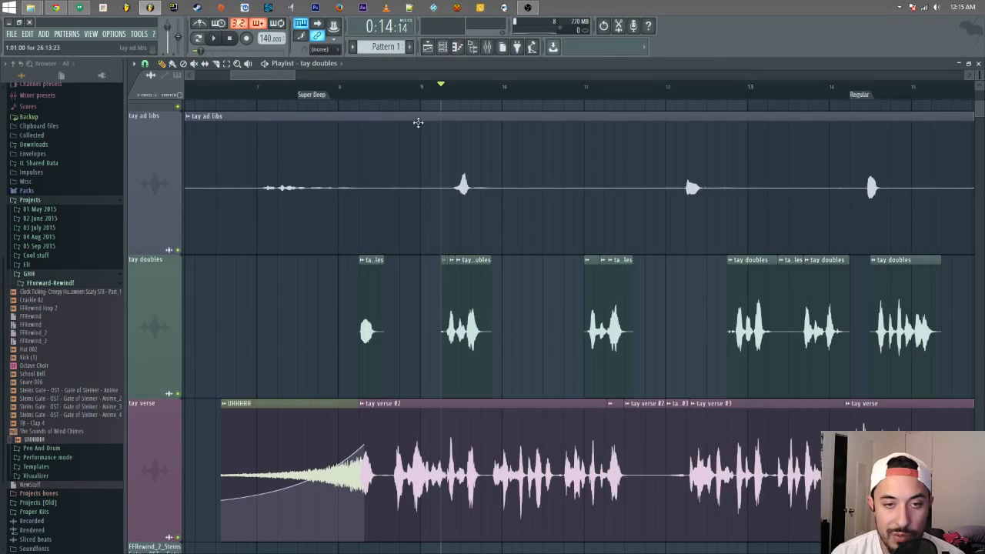
key(space)
key(space)
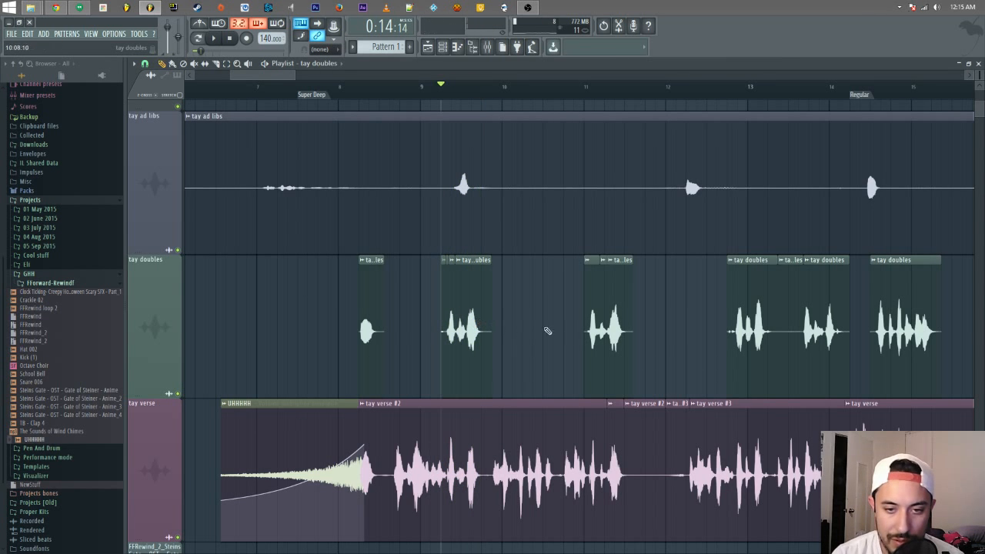
- Examine the whole arrangement in the playlist and place the playhead at the "Super Deep" marker
scroll(477, 269, up, 2)
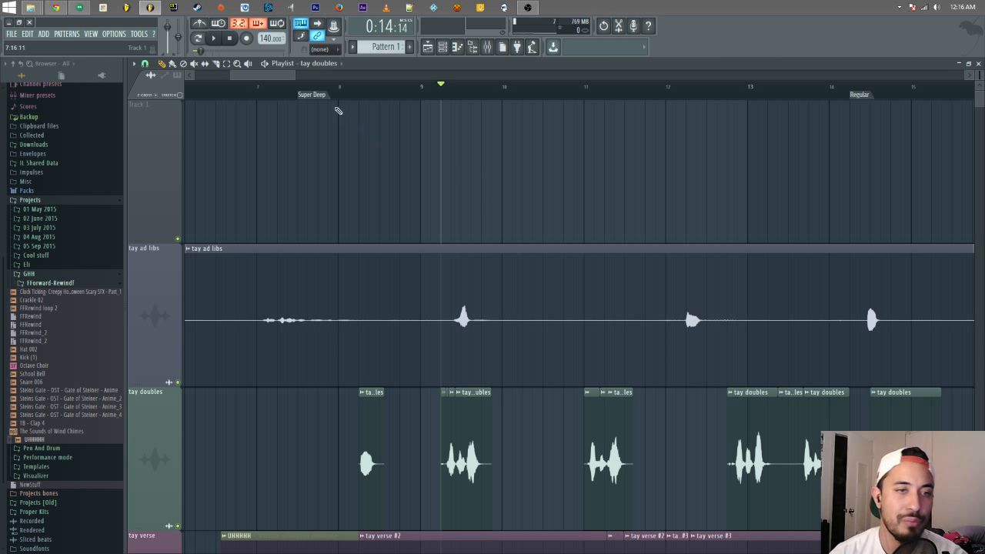
drag(293, 73, 338, 97)
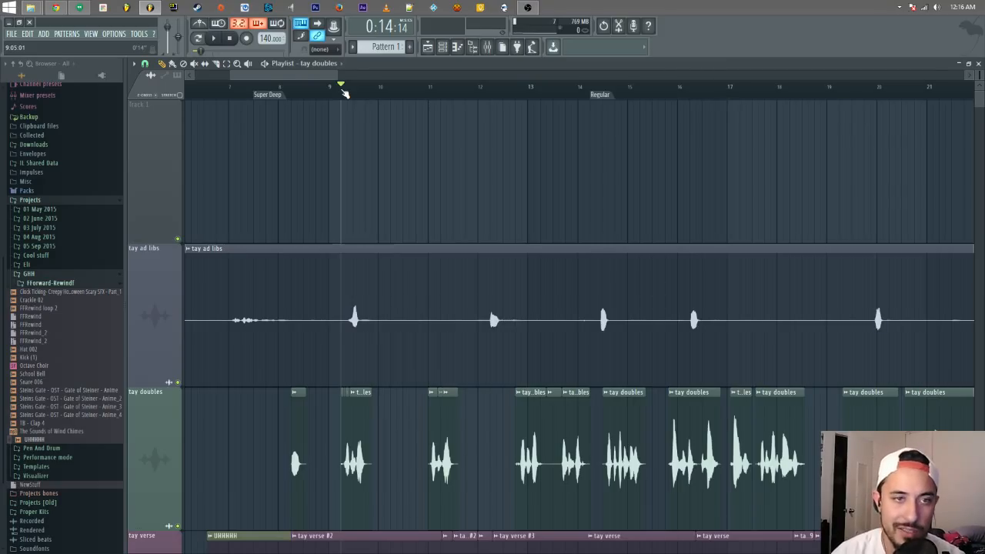
drag(336, 71, 427, 72)
drag(979, 75, 979, 105)
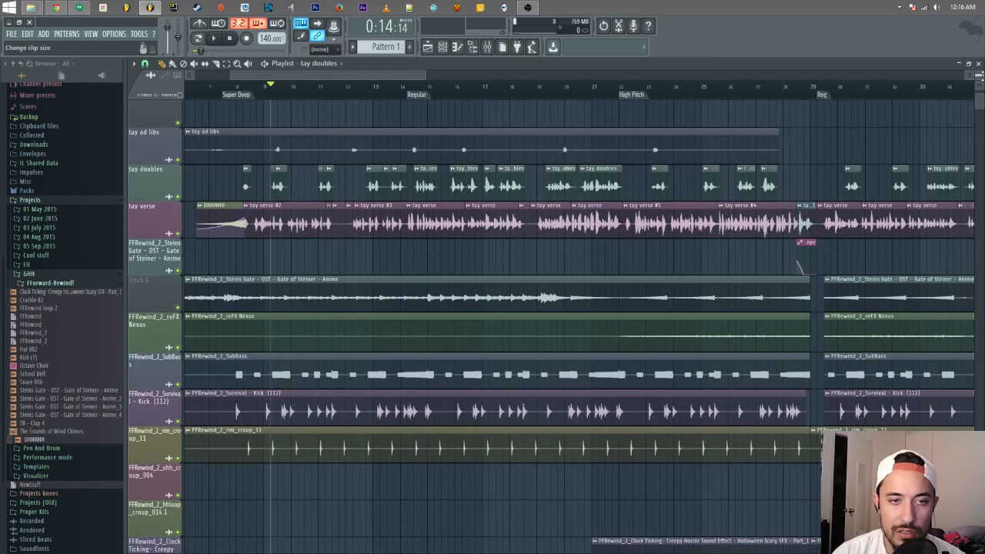
drag(380, 74, 344, 73)
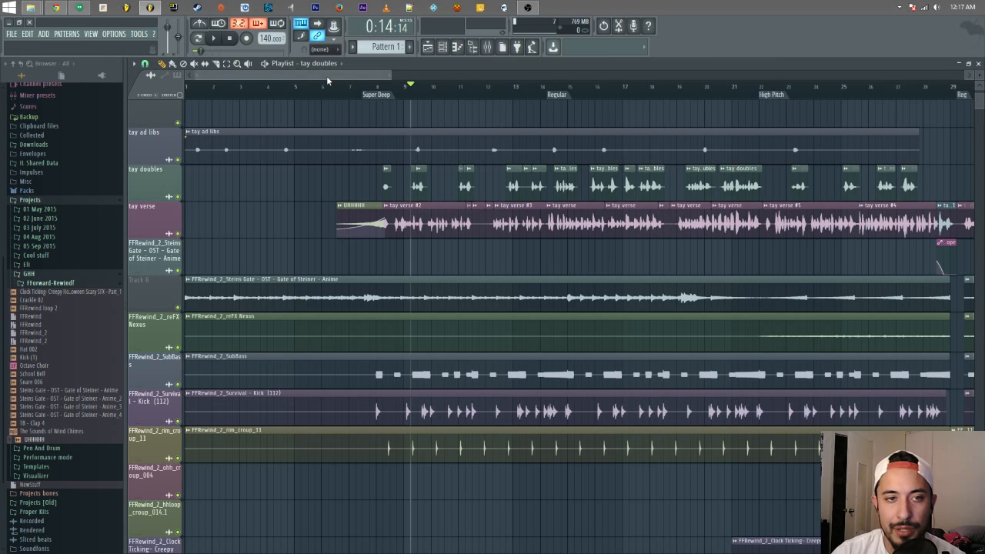
drag(389, 72, 980, 95)
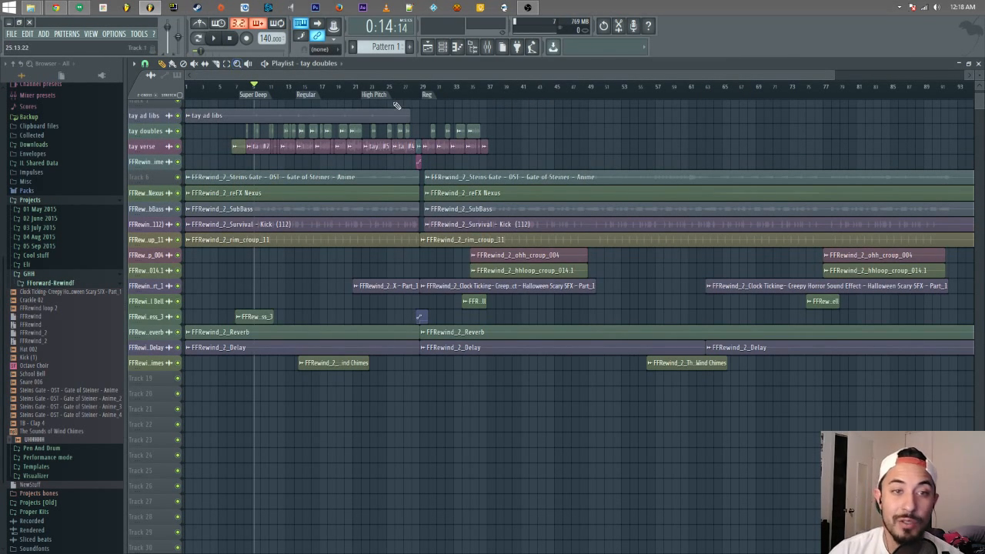
mouse_move(979, 75)
mouse_down()
mouse_move(980, 63)
mouse_move(980, 74)
mouse_up()
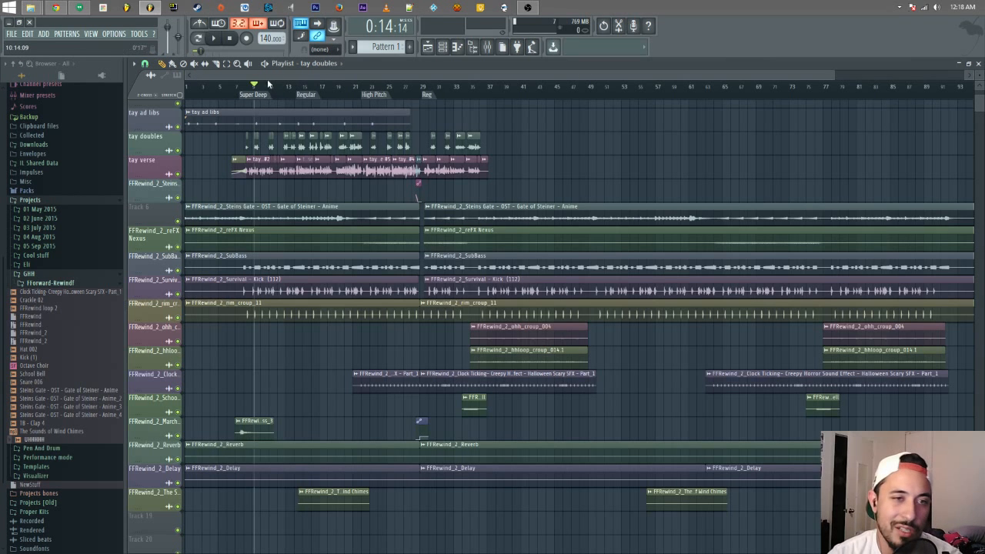
drag(260, 90, 248, 94)
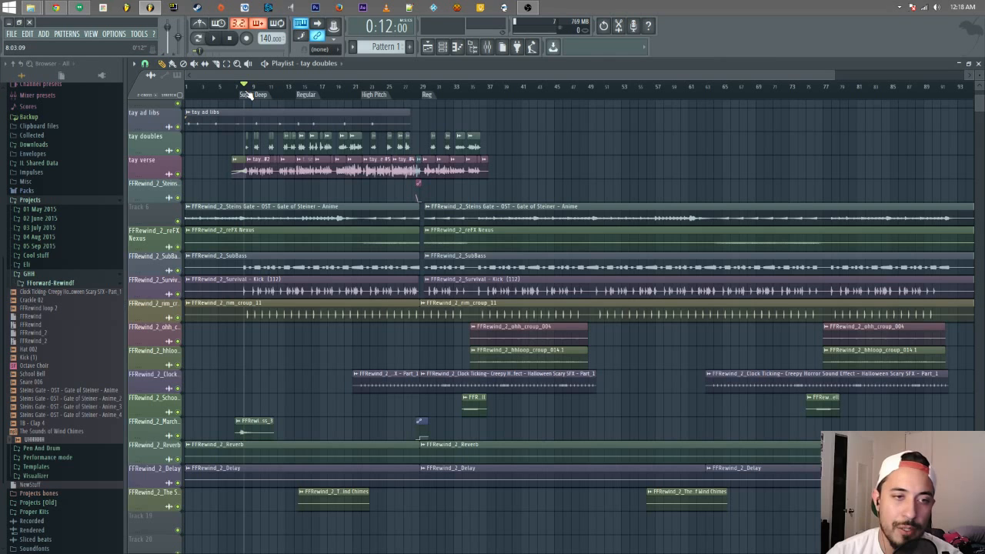
drag(248, 94, 244, 91)
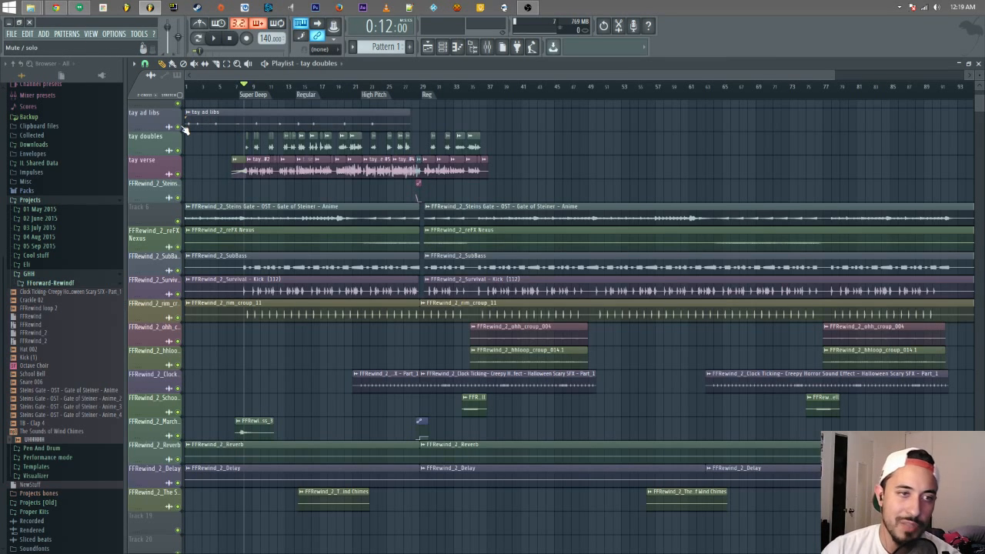
- Frame the ad-lib, doubles and verse tracks in the playlist and briefly play the song from bar 1
click(238, 64)
drag(534, 202, 188, 101)
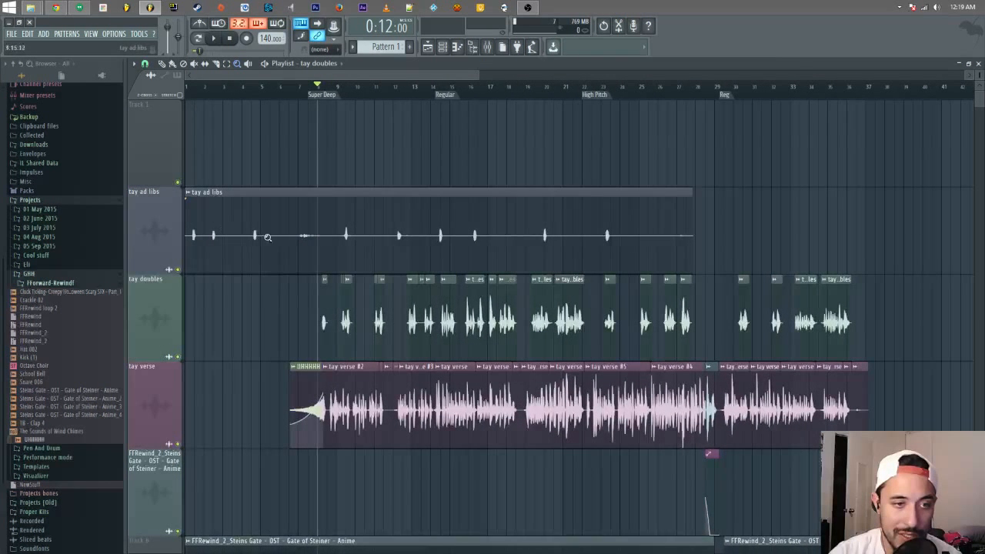
click(164, 64)
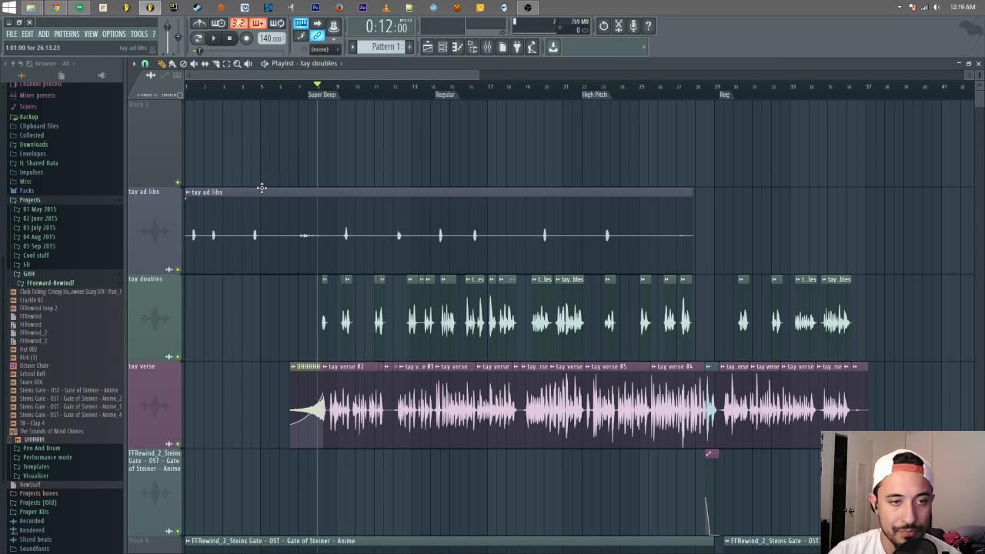
click(190, 87)
key(space)
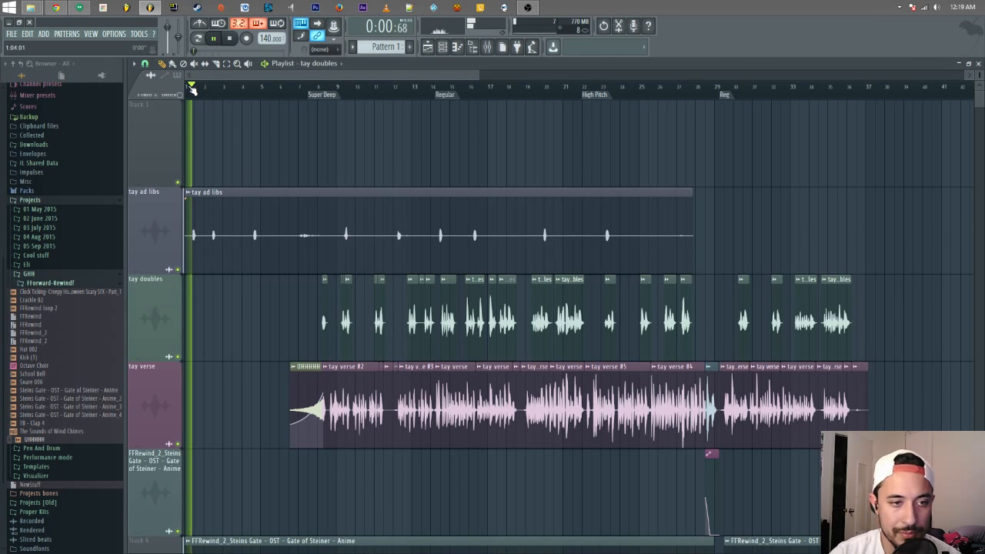
key(space)
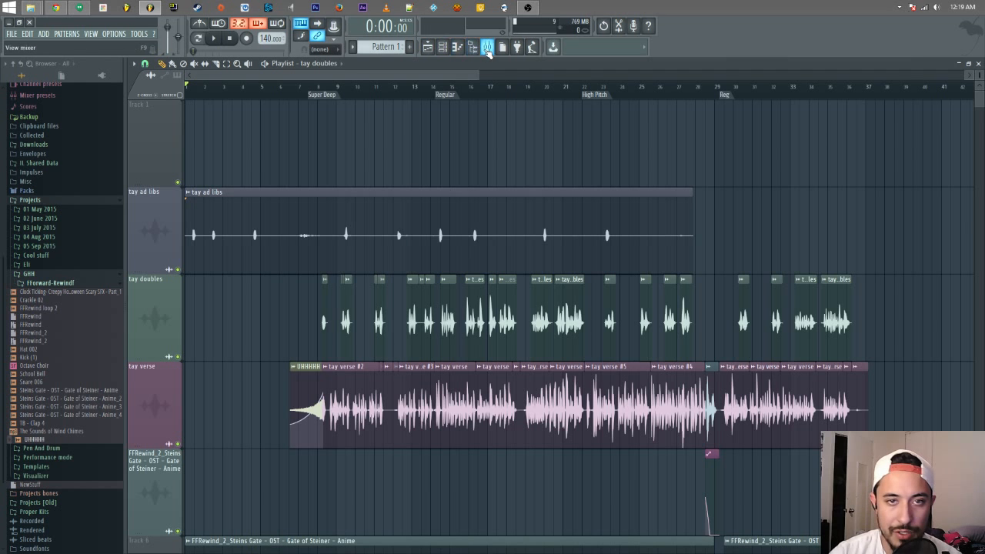
- Select the "tay ad libs" mixer track and audition the opening ad-libs from the start of the song
click(487, 47)
click(470, 382)
key(space)
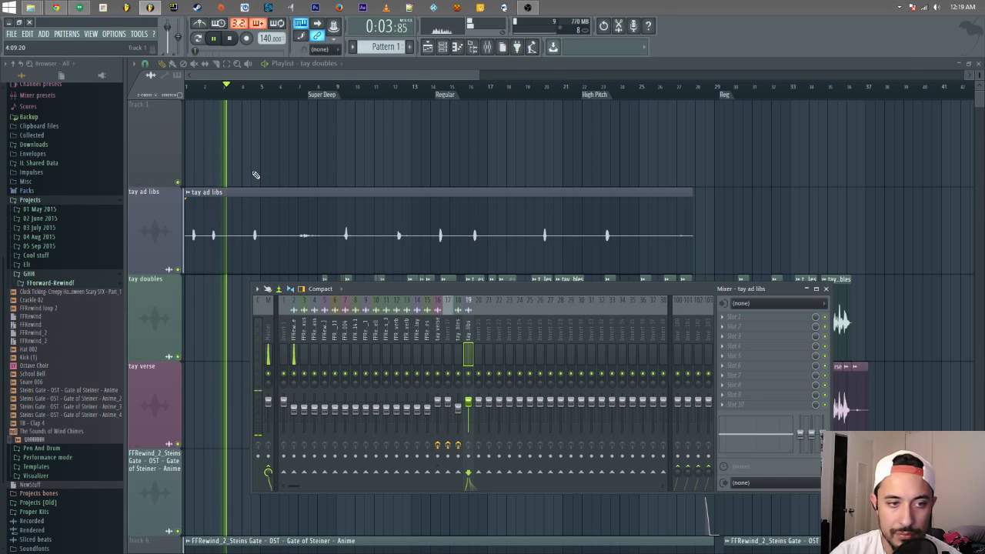
key(F9)
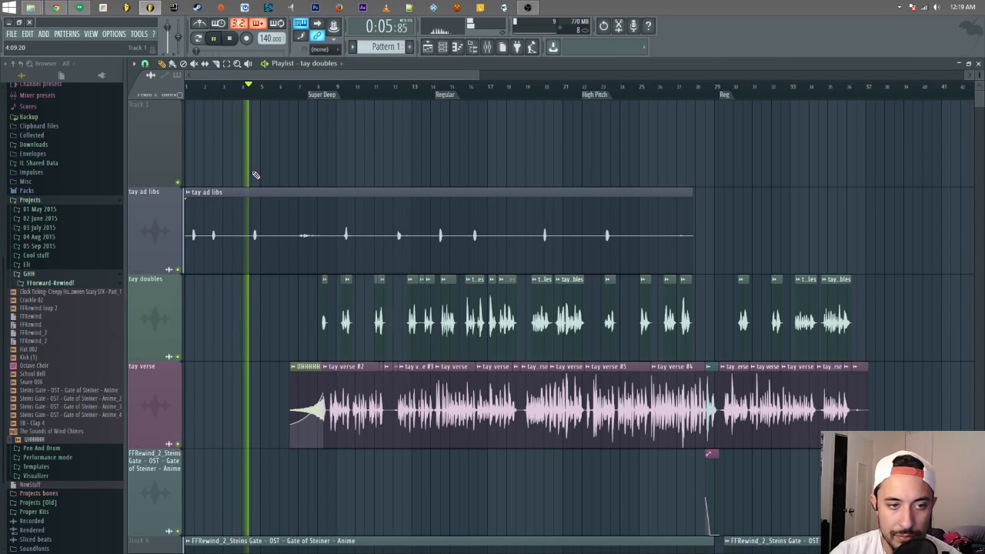
scroll(258, 176, down, 2)
key(space)
- Audition the ad-libs in context from about bars 23, 19.5 and 15
scroll(323, 216, down, 4)
scroll(308, 227, up, 5)
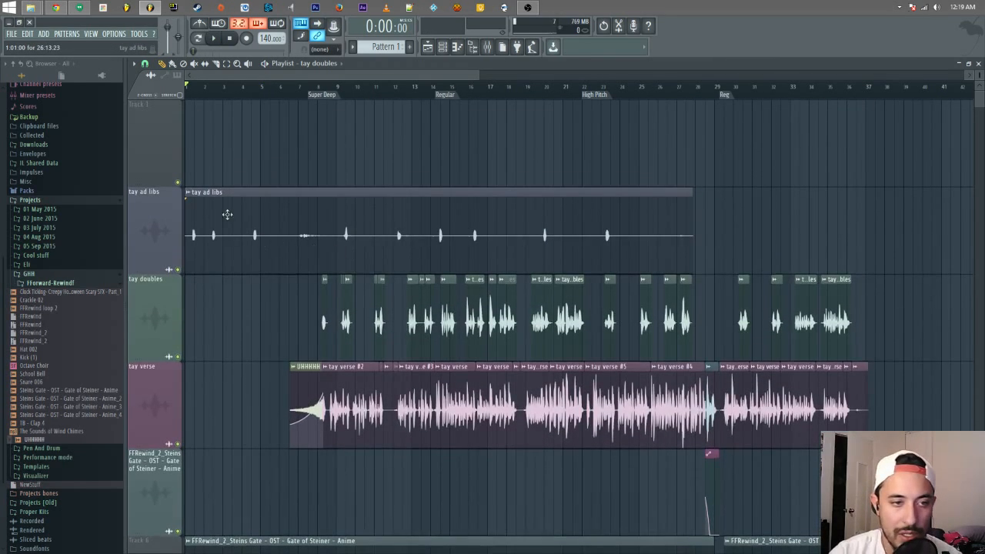
scroll(496, 221, down, 3)
scroll(497, 221, up, 4)
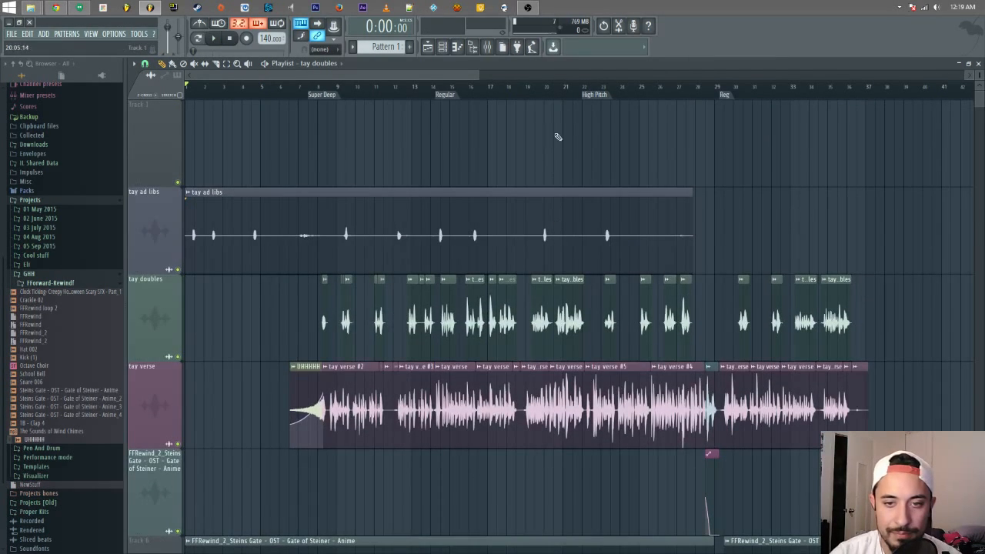
click(604, 88)
key(space)
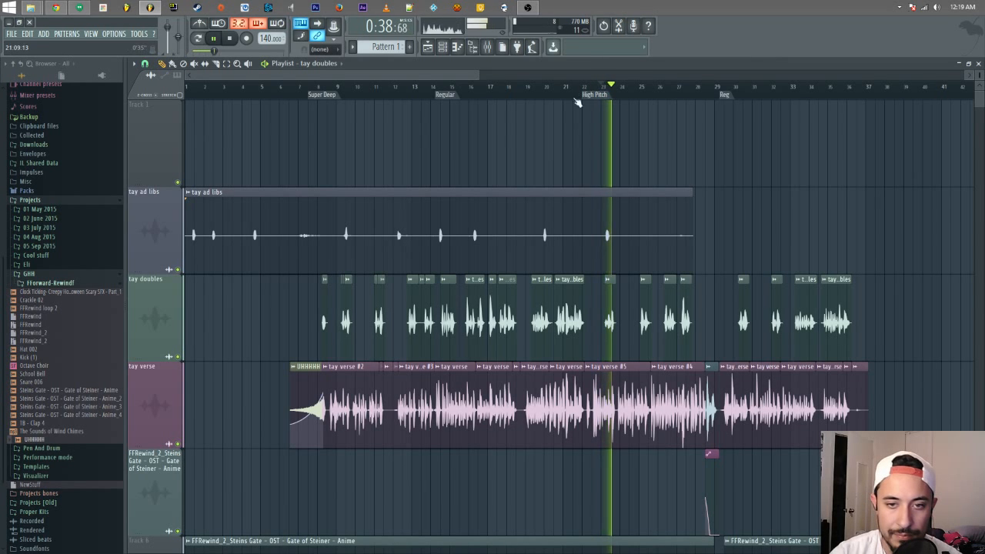
click(538, 88)
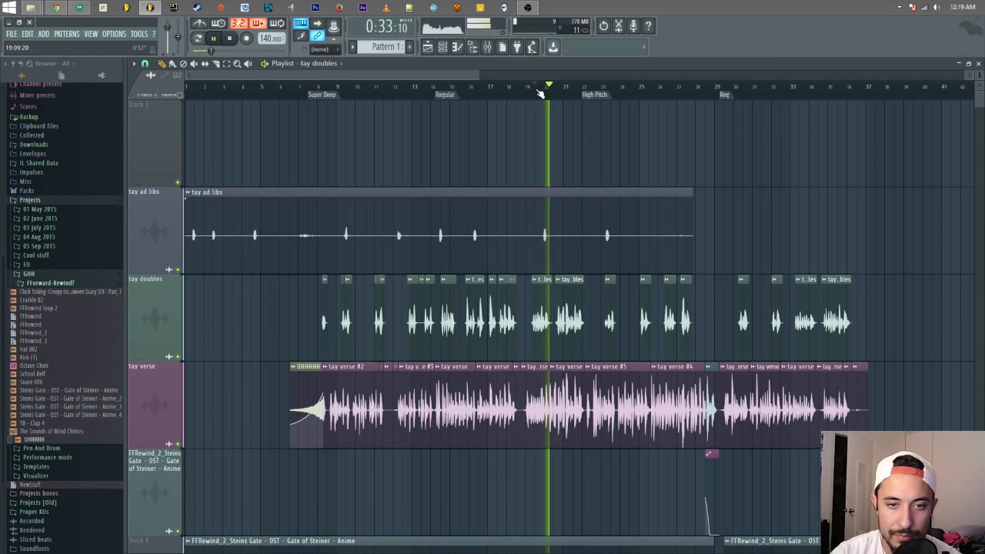
key(space)
click(456, 88)
key(space)
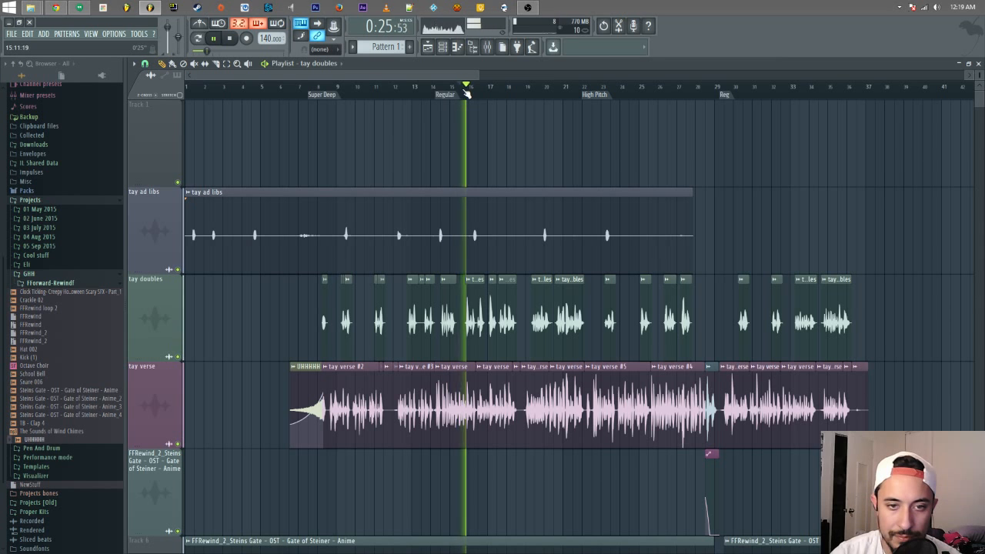
- Stop playback, delete the tay ad libs clip from the playlist and place the playhead at about bar 6.5, where the verse intro begins
key(space)
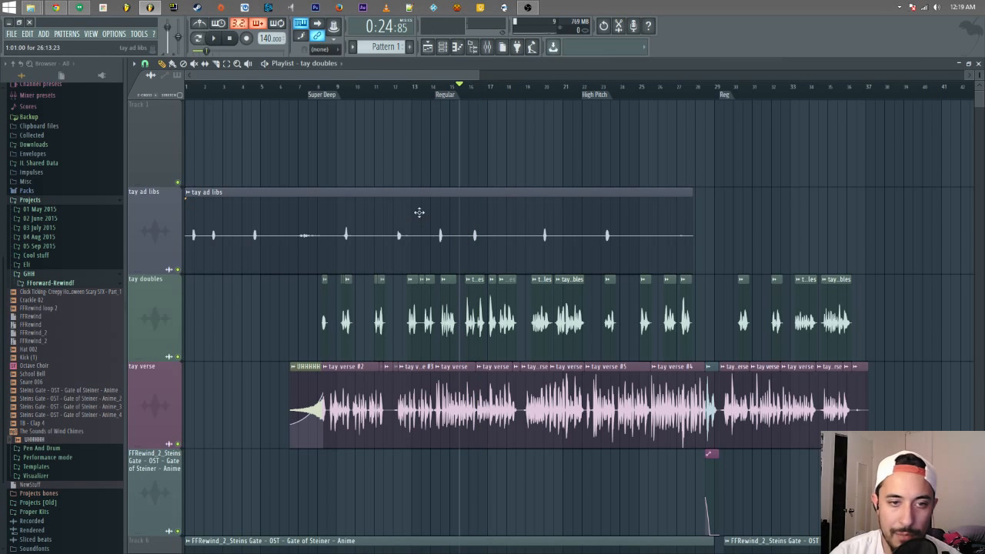
drag(424, 193, 618, 200)
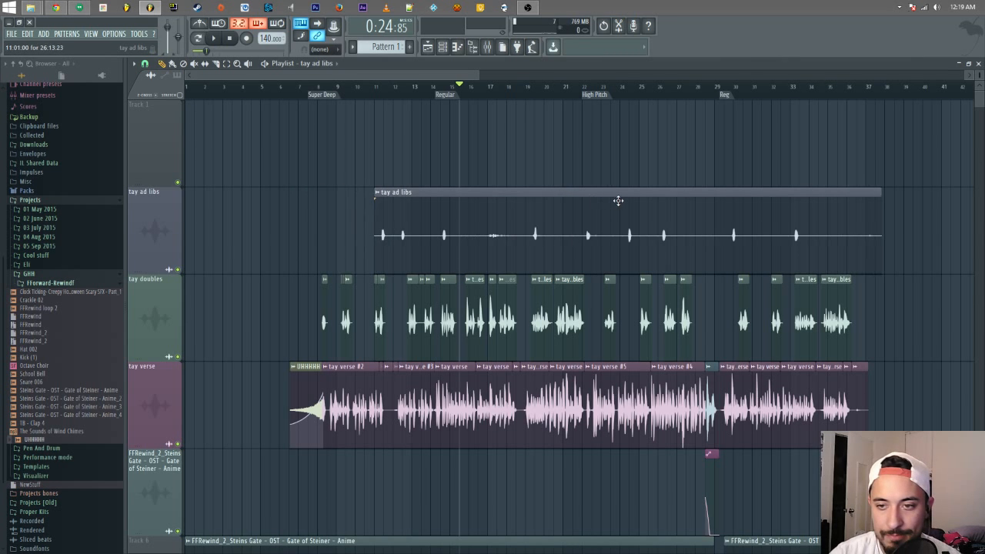
right_click(618, 200)
click(317, 87)
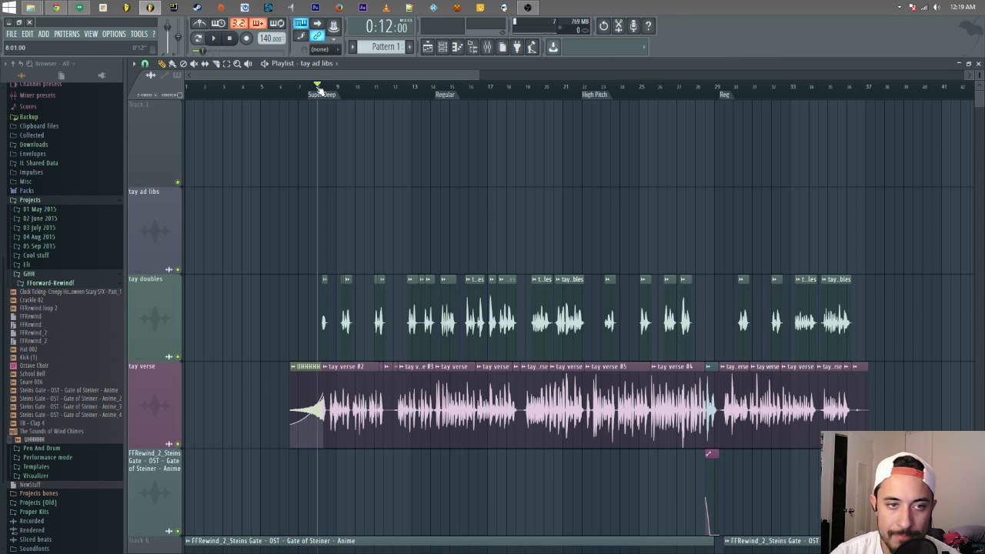
click(302, 88)
click(289, 86)
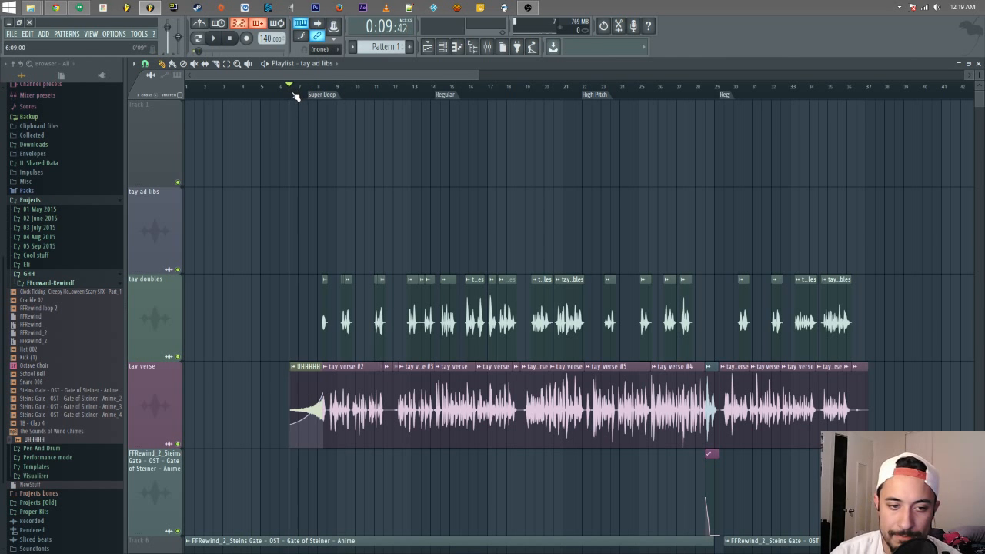
click(978, 64)
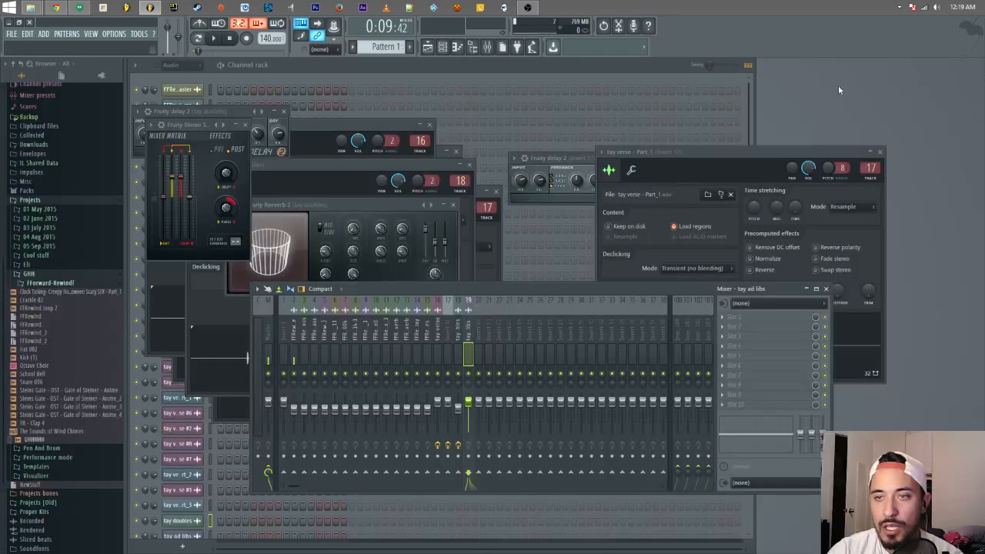
double_click(536, 290)
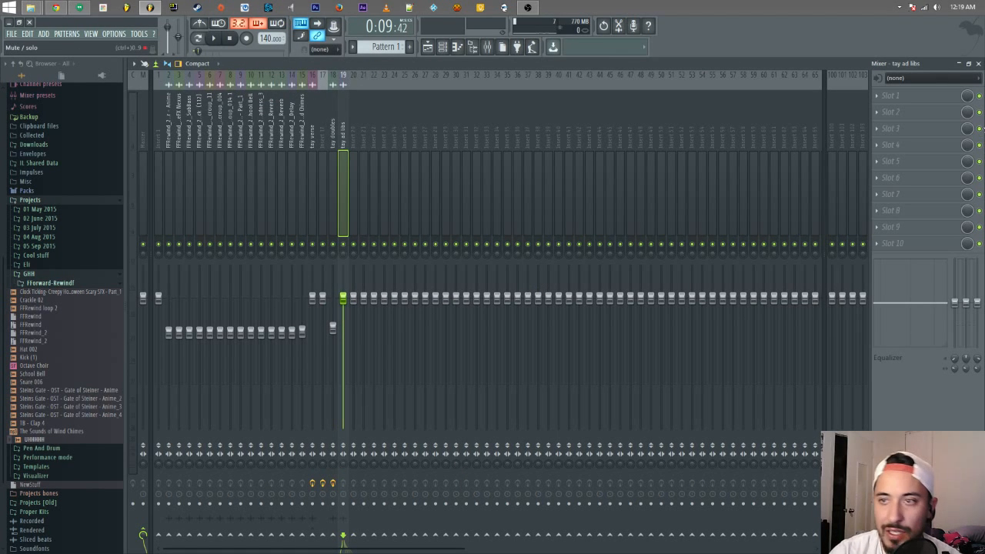
click(979, 63)
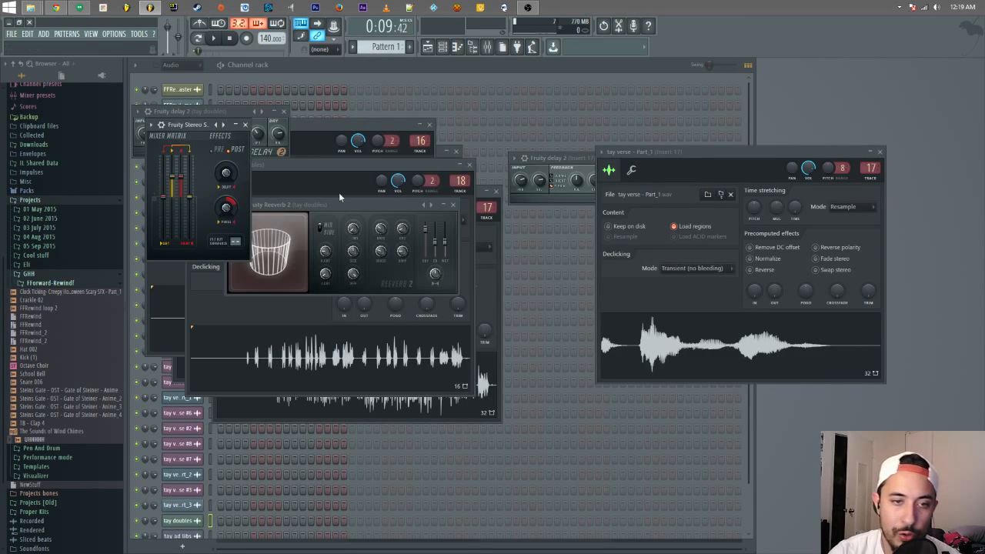
click(488, 47)
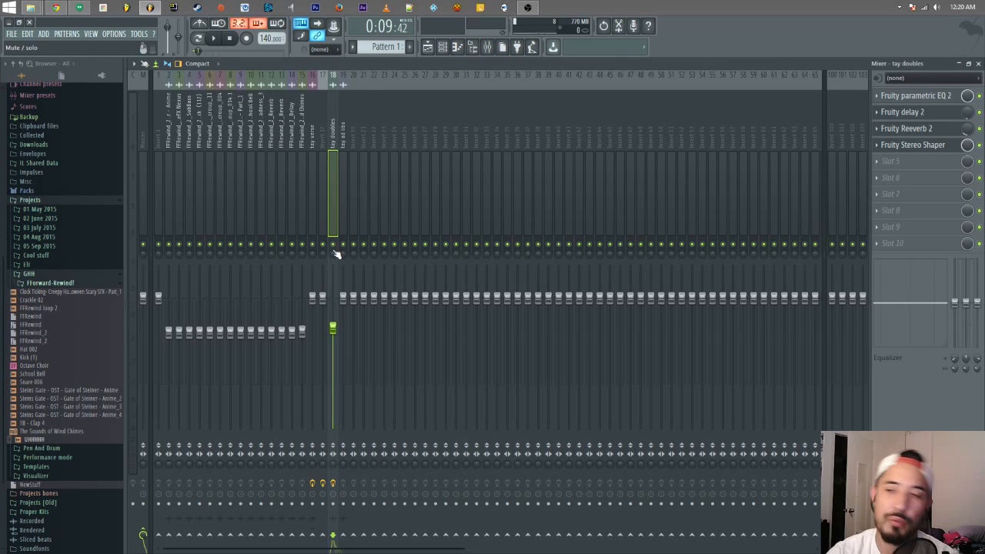
double_click(495, 64)
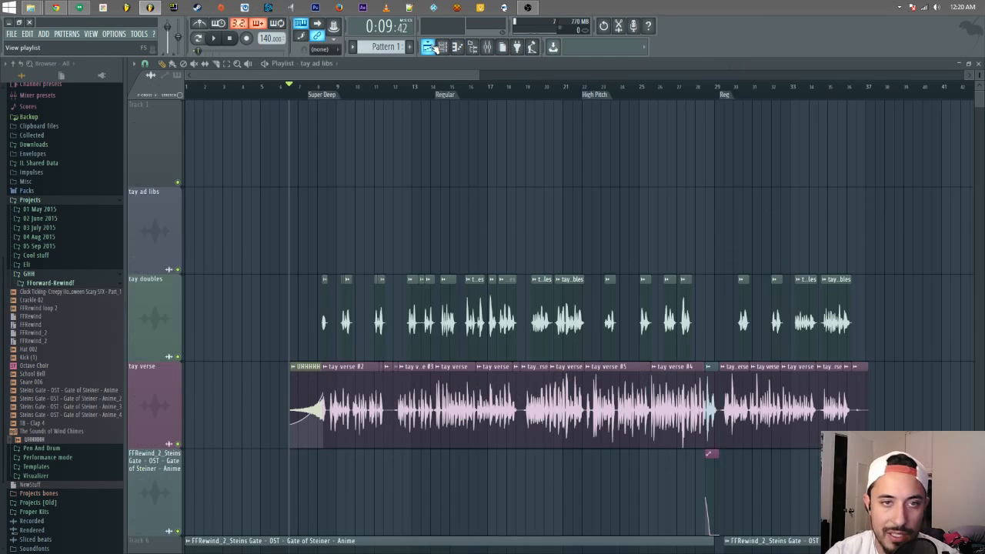
click(428, 47)
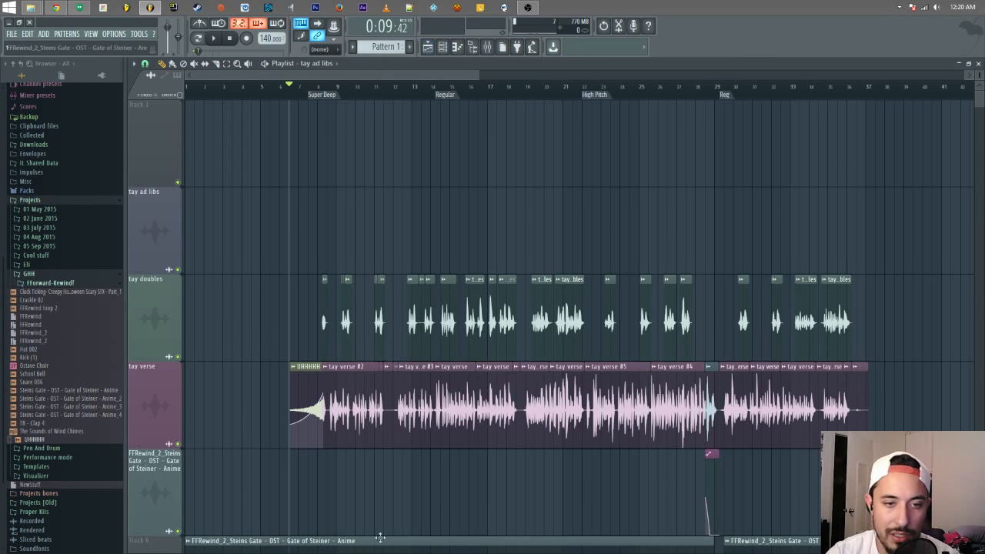
scroll(539, 308, down, 3)
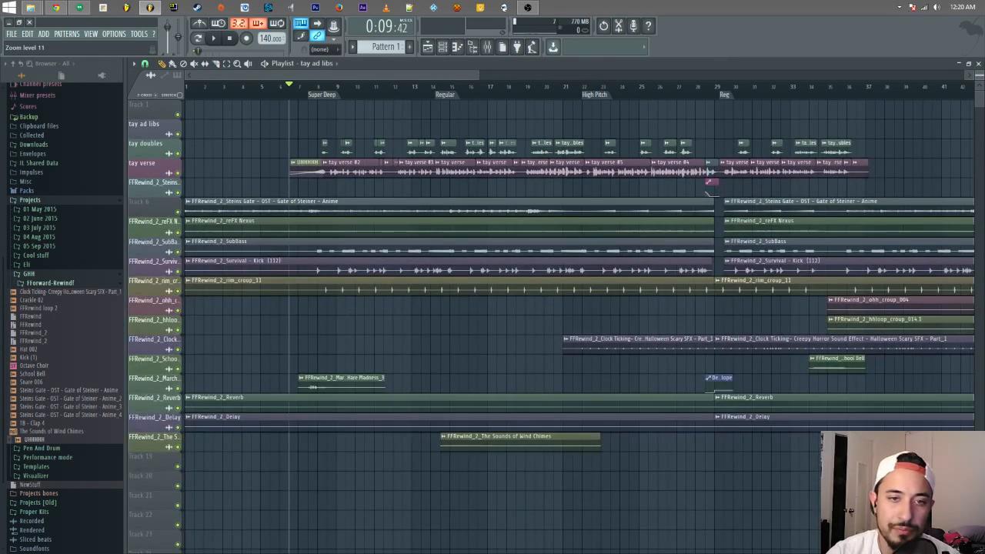
scroll(842, 116, up, 2)
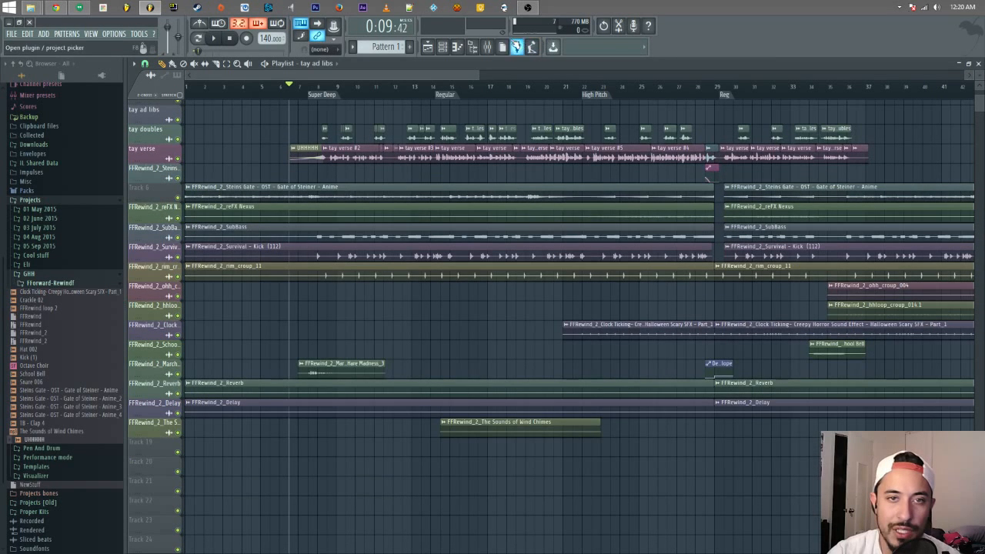
- Save the tay verse mixer track state as "badTay Main Vox 1" and apply that preset from the browser's mixer presets to the same track
click(487, 47)
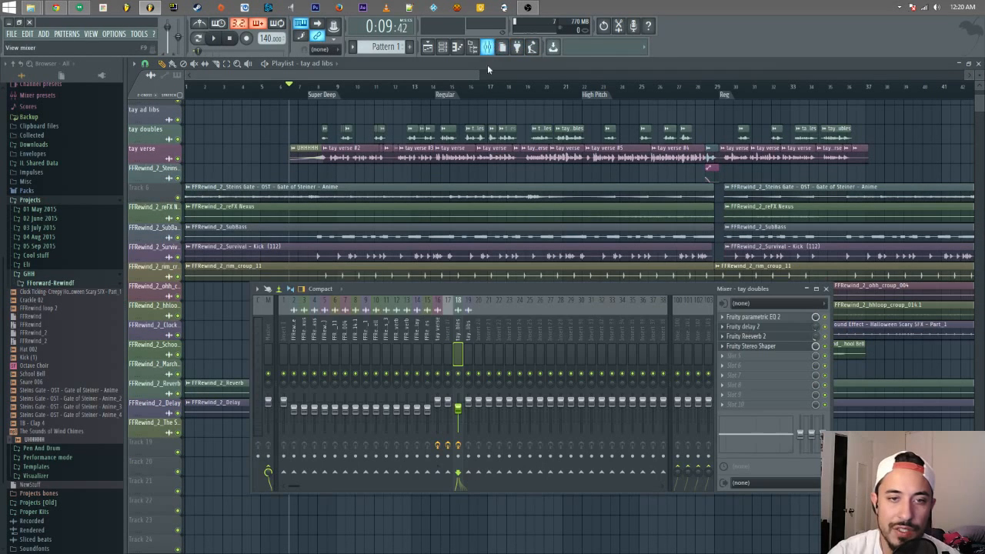
click(436, 330)
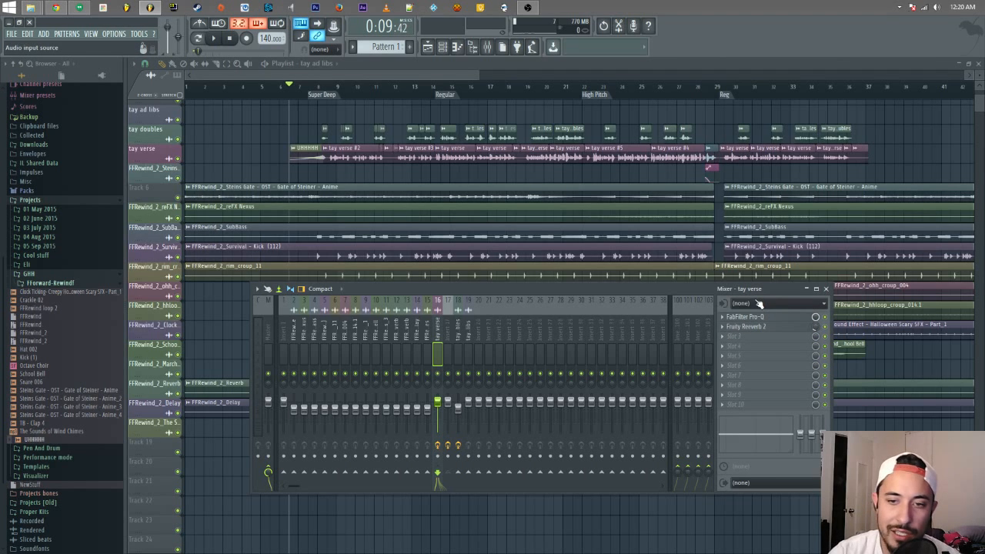
right_click(438, 330)
mouse_move(462, 319)
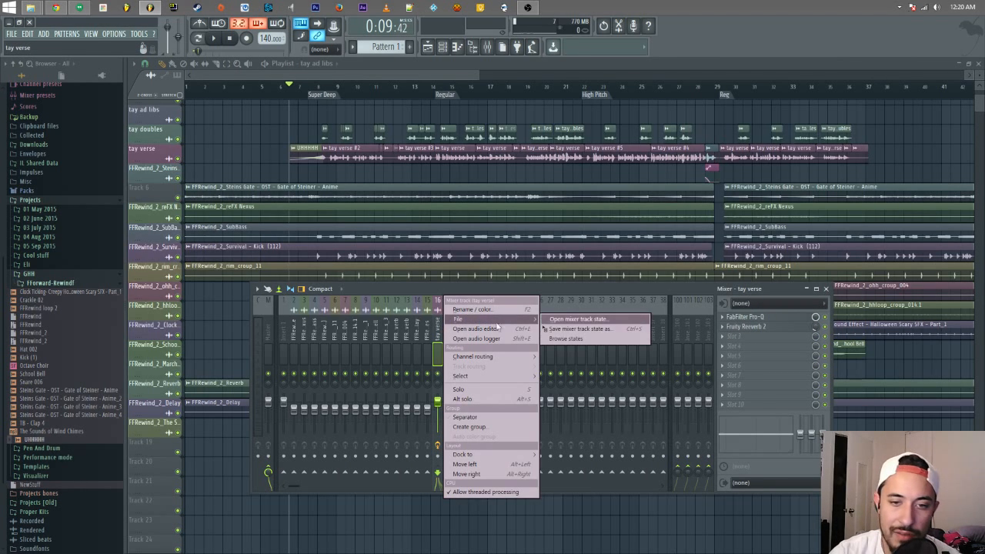
click(563, 329)
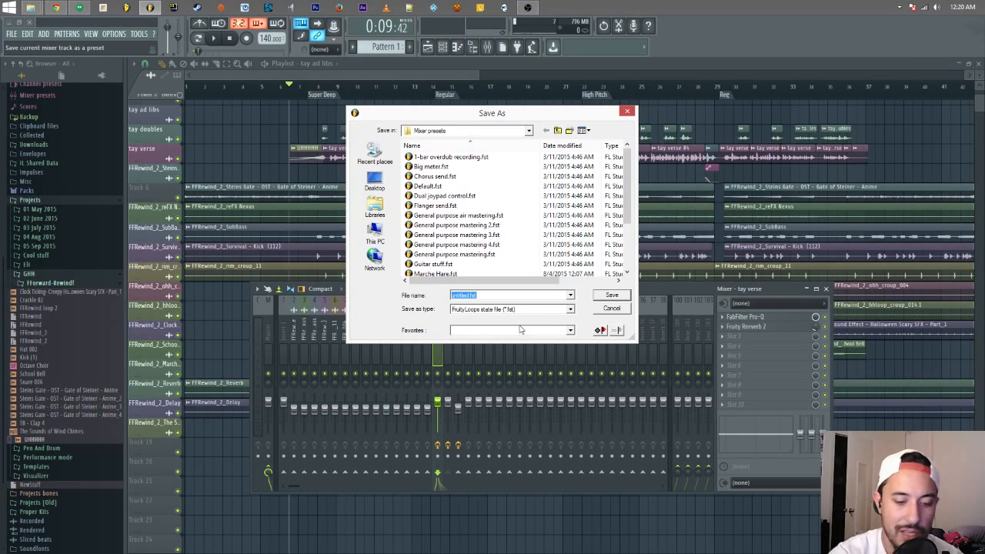
text(bad)
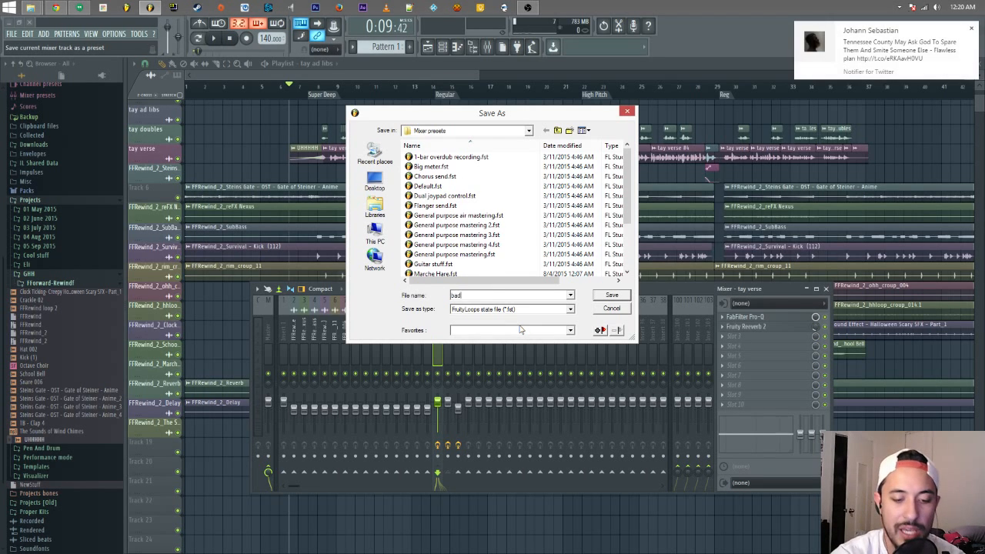
text( Tay Main )
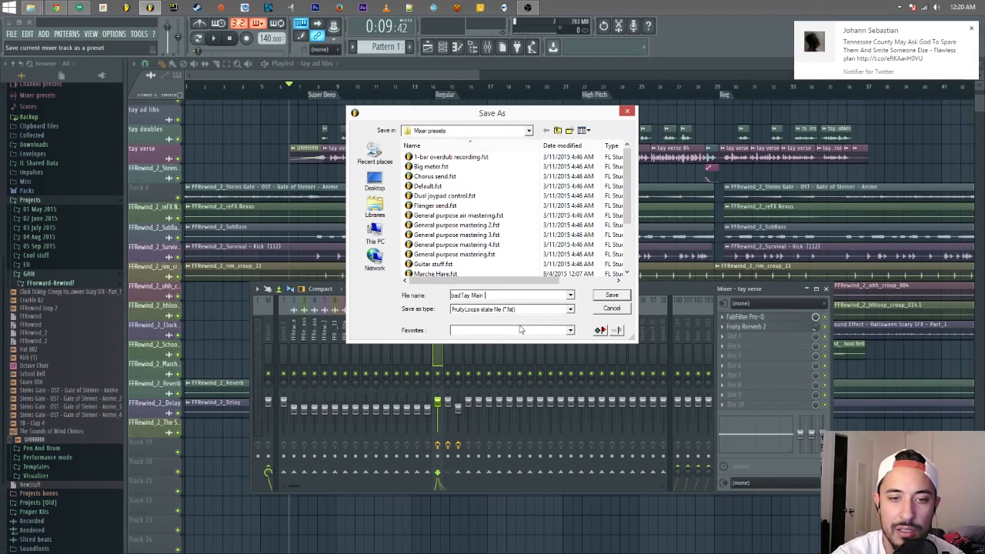
text(Vox)
key(Return)
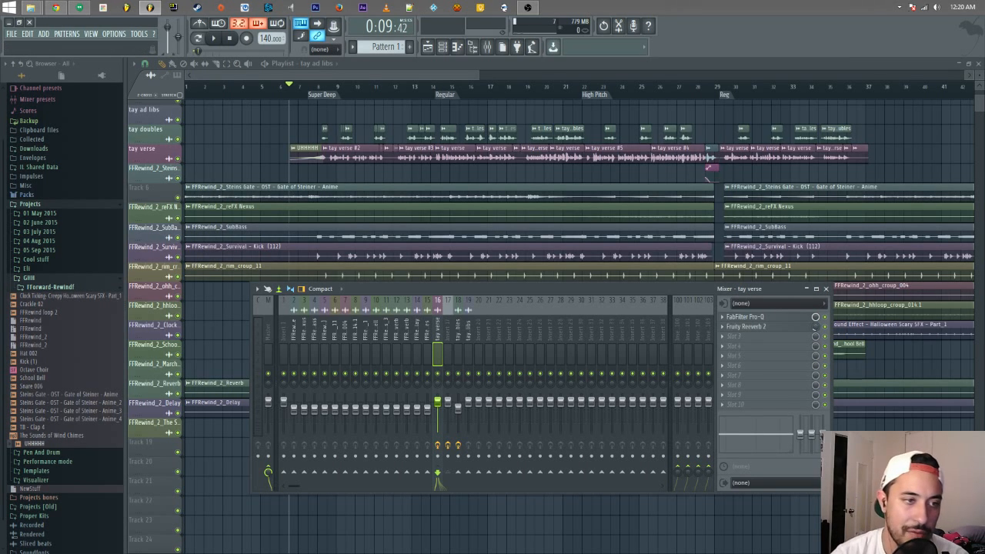
click(45, 100)
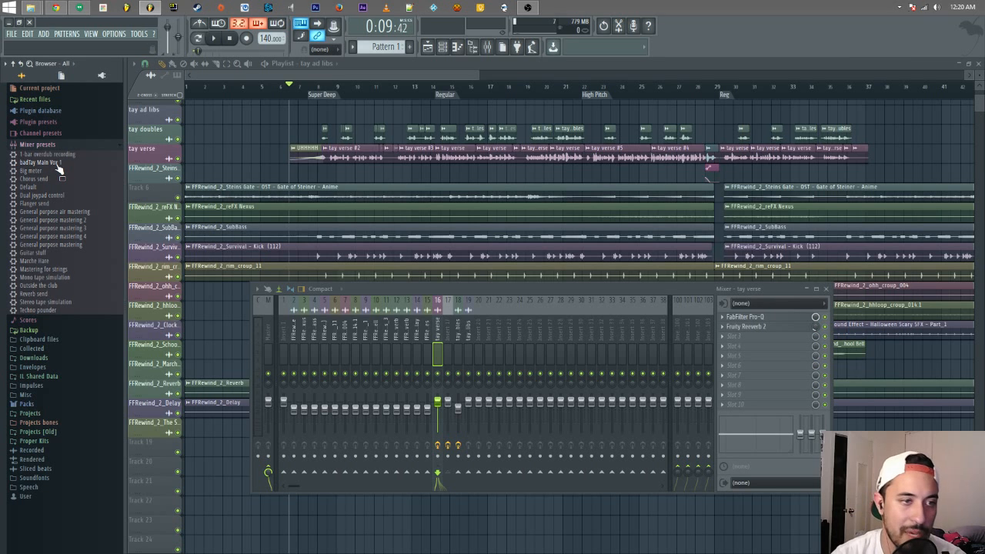
drag(55, 164, 433, 351)
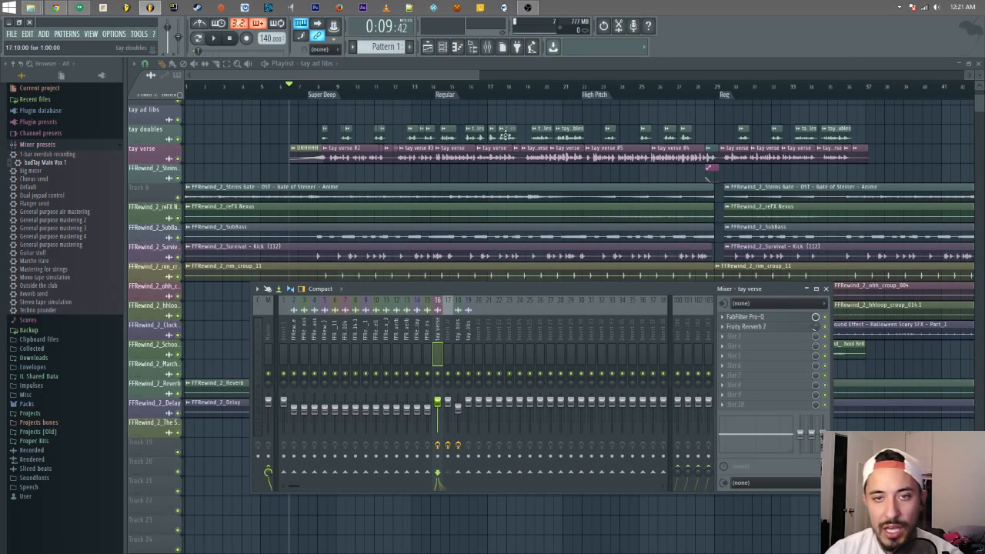
- Frame the doubles and verse tracks in the playlist and inspect the Fruity parametric EQ 2 curve on the tay doubles mixer track
drag(480, 74, 670, 74)
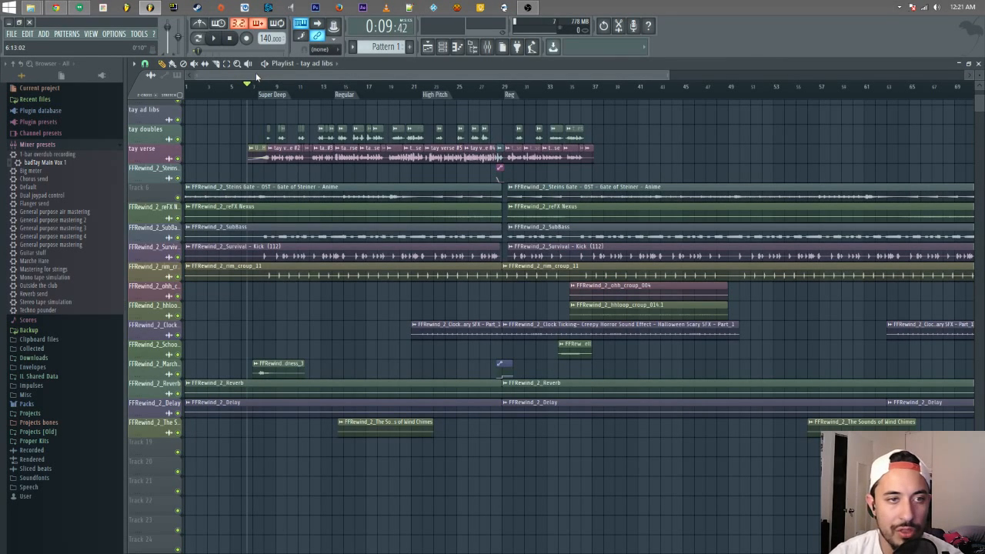
drag(688, 204, 206, 104)
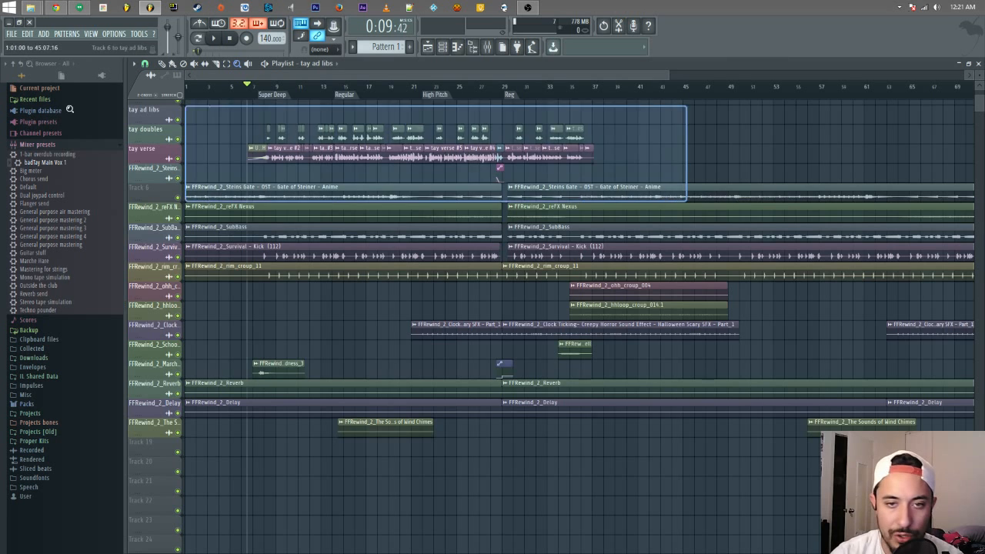
drag(241, 195, 901, 404)
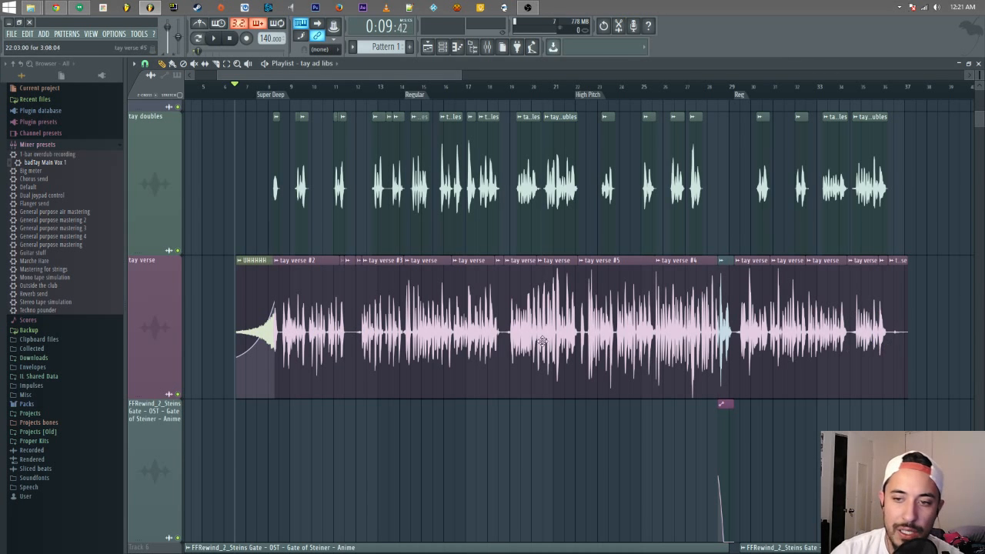
click(489, 47)
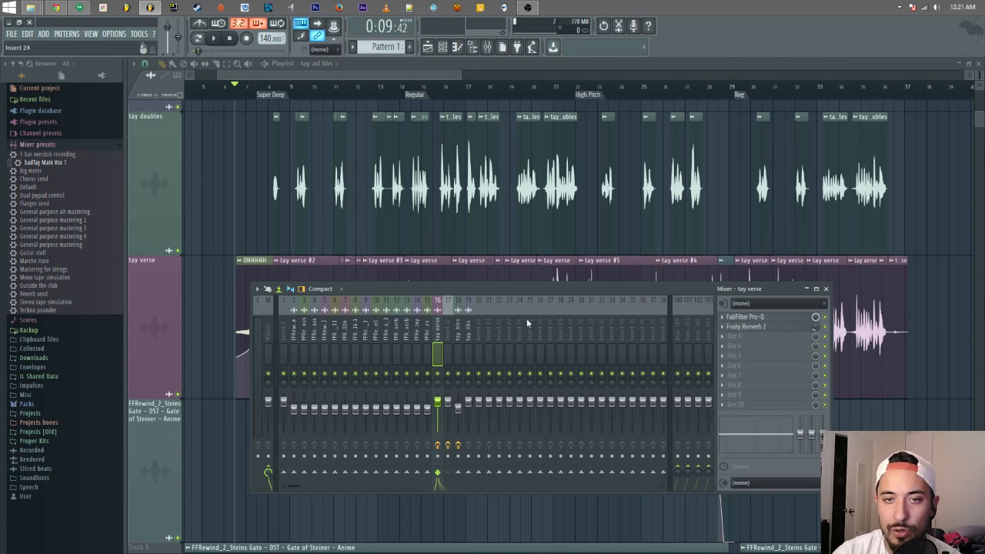
click(458, 339)
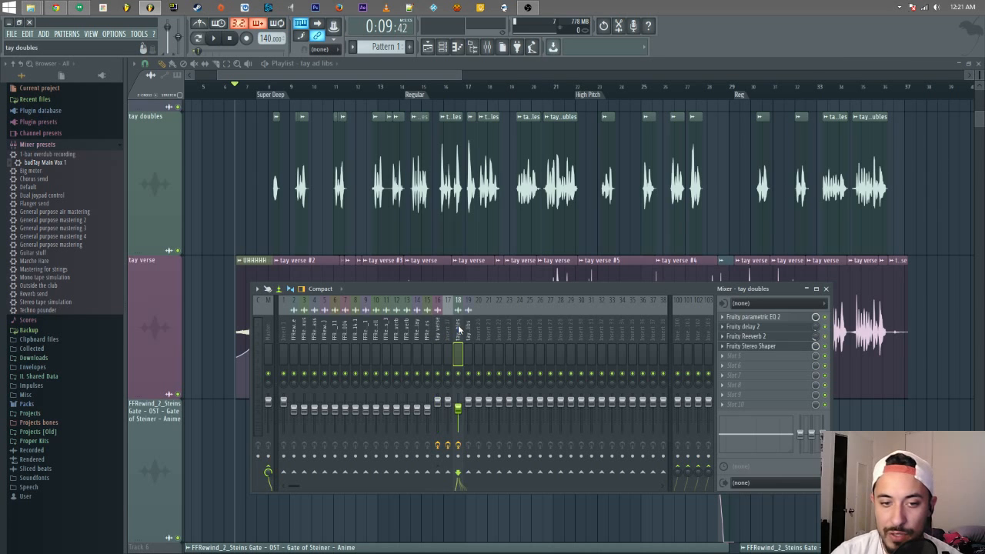
click(785, 318)
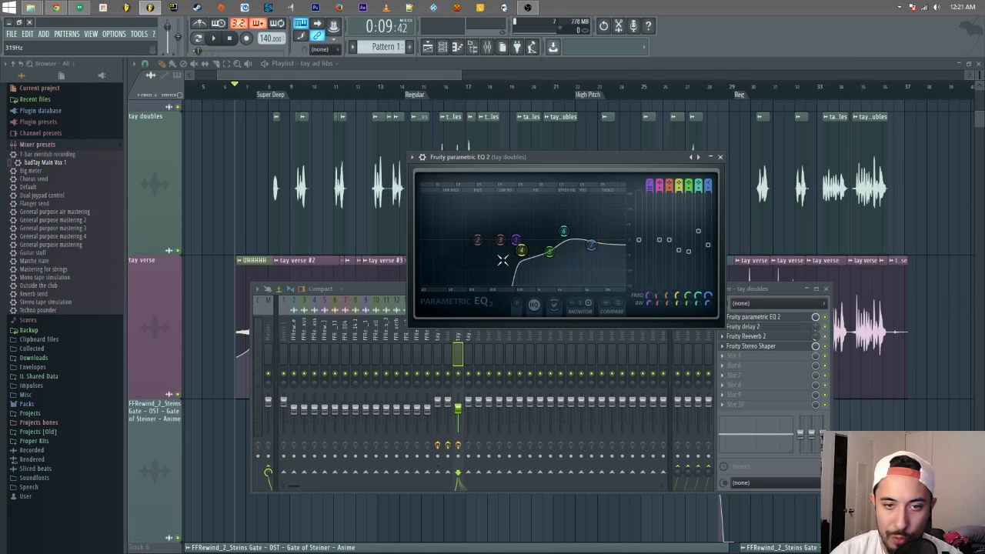
key(F12)
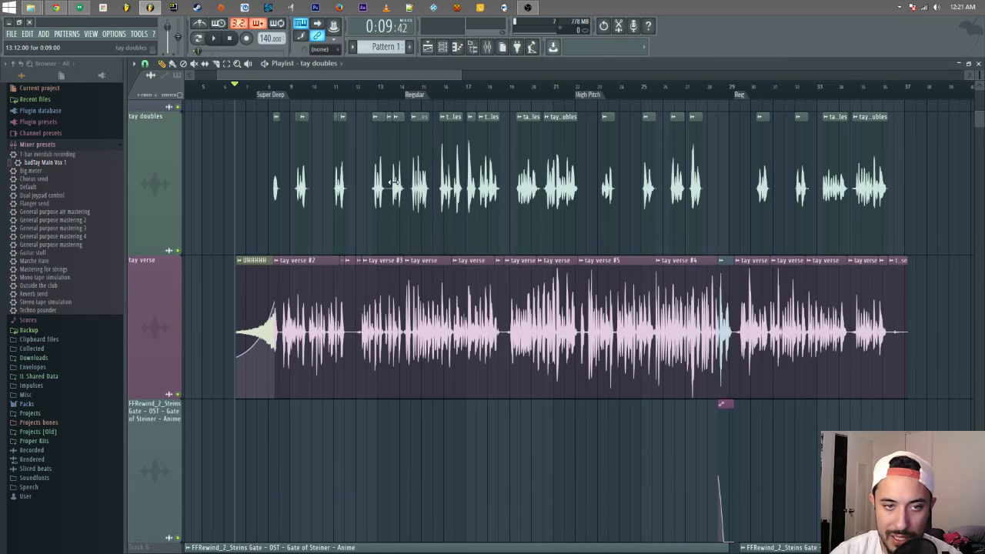
- Solo the tay doubles playlist track and briefly audition it from about bar 12.5
double_click(393, 181)
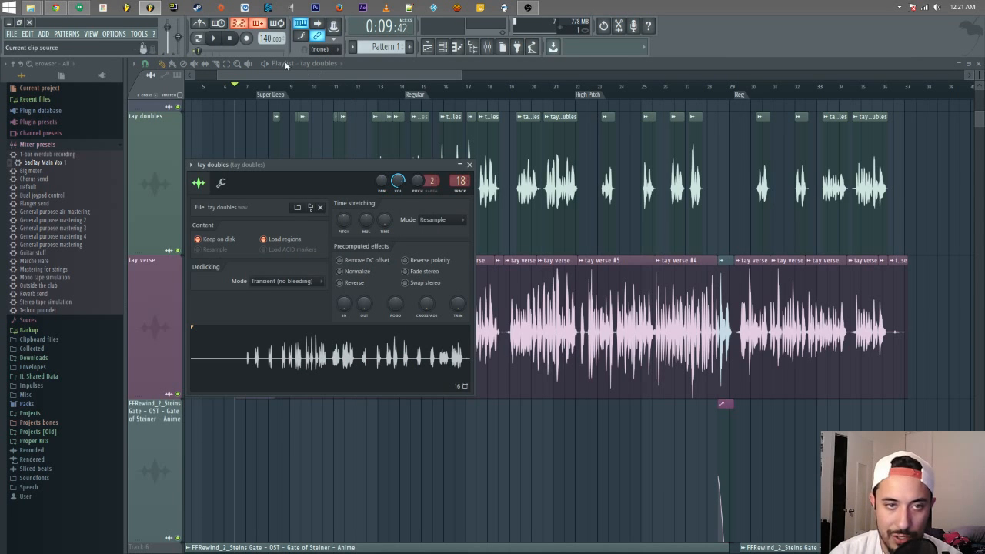
click(241, 40)
right_click(180, 254)
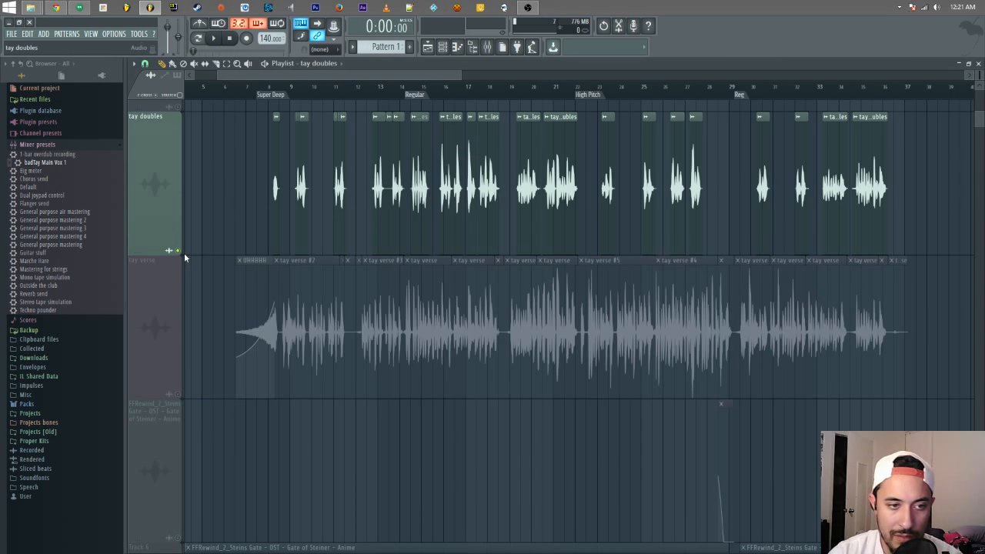
click(371, 87)
key(space)
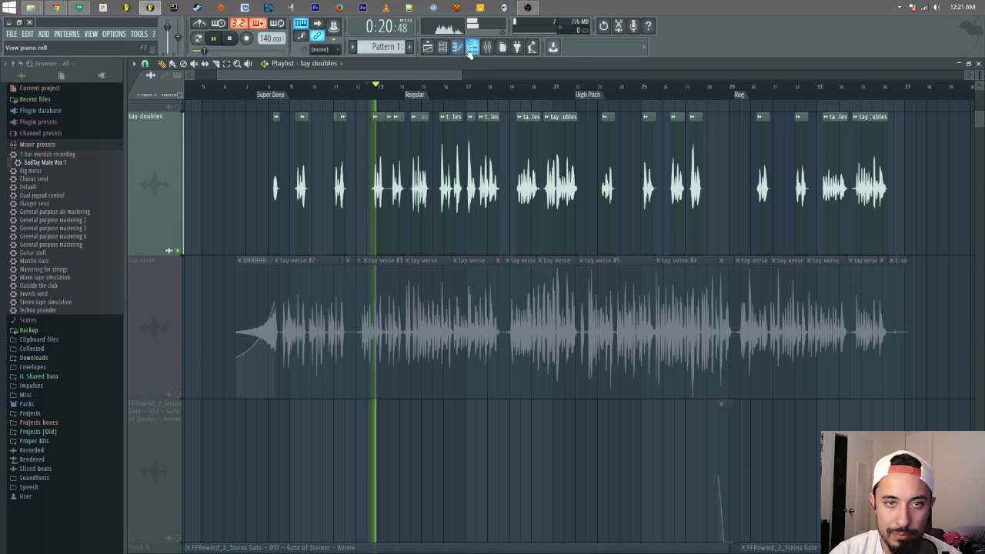
key(space)
- Lower the frequency of the low-mid band beside the low cut in the doubles' Fruity parametric EQ 2 while auditioning the soloed doubles
click(447, 49)
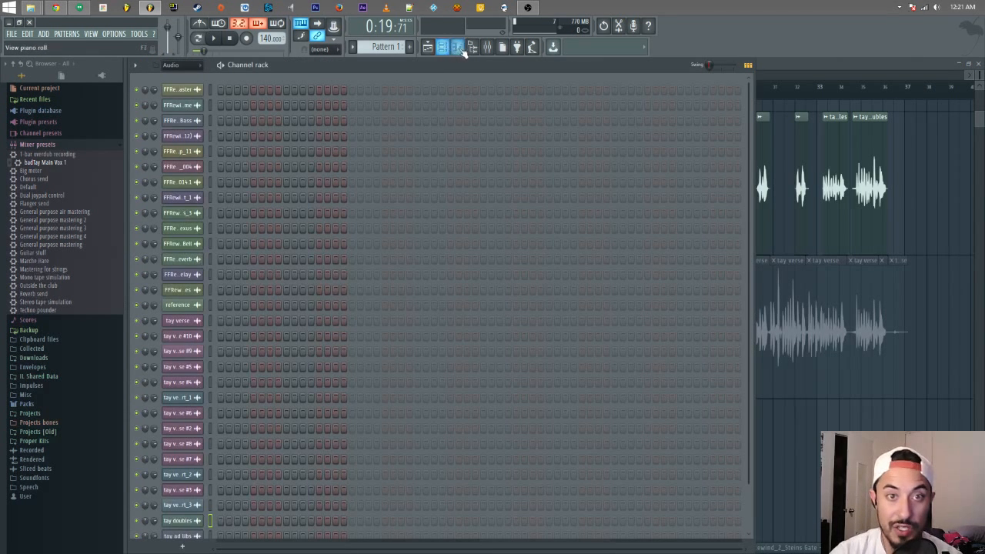
click(457, 48)
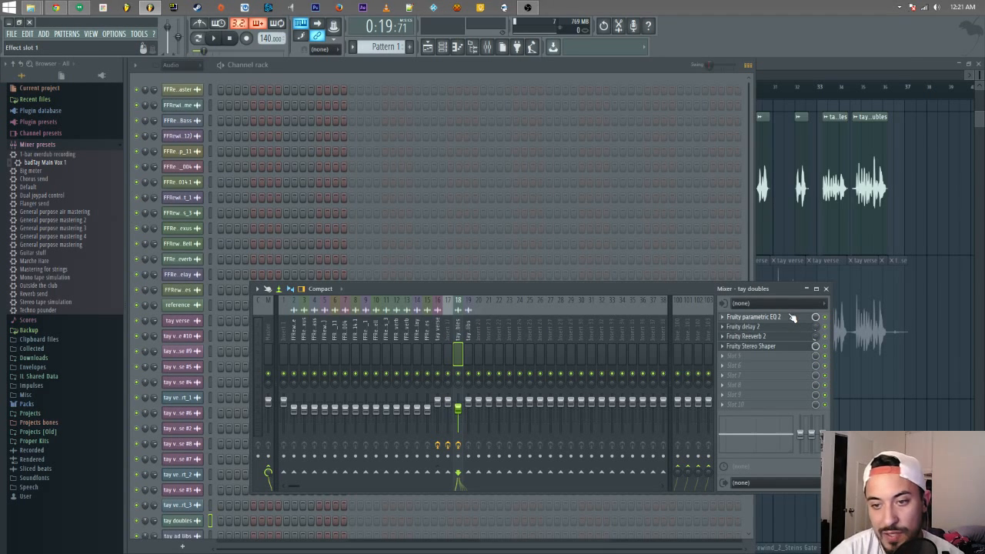
click(793, 317)
key(space)
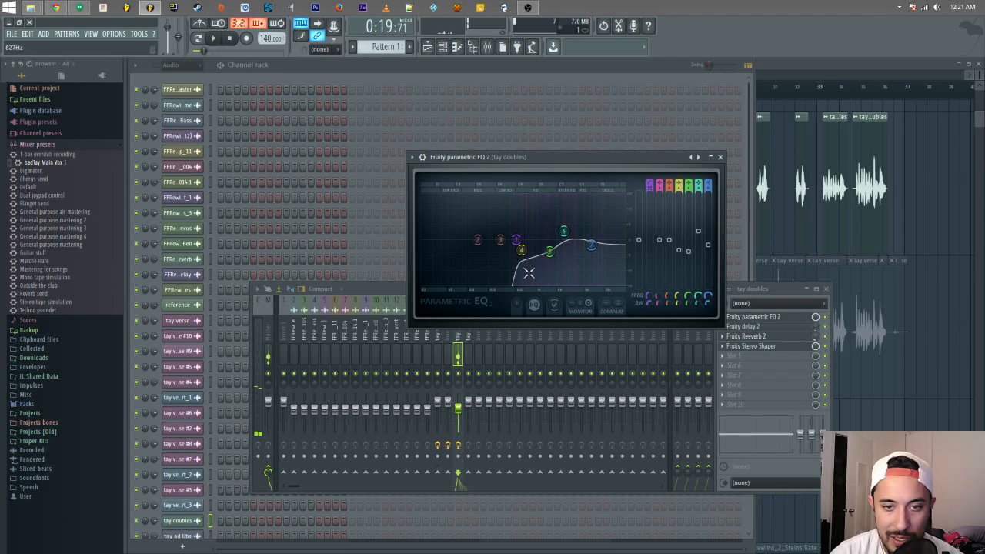
mouse_move(524, 255)
mouse_down()
mouse_move(518, 245)
mouse_move(497, 254)
mouse_move(513, 247)
mouse_move(424, 245)
mouse_move(516, 240)
mouse_up()
key(space)
key(space)
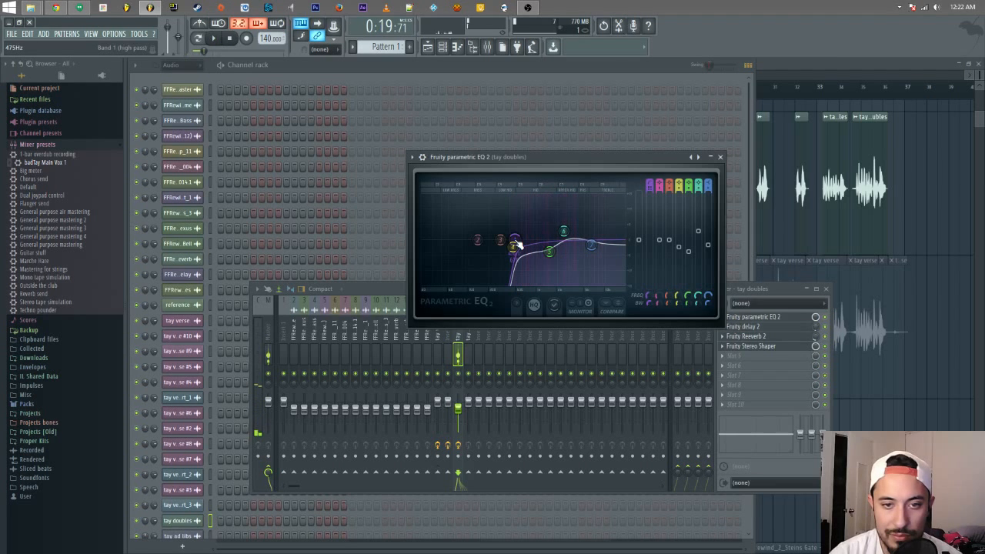
- Stop the playback, lower the high-pass band of the doubles' Fruity parametric EQ 2 to about 289 Hz, and close the EQ
click(231, 38)
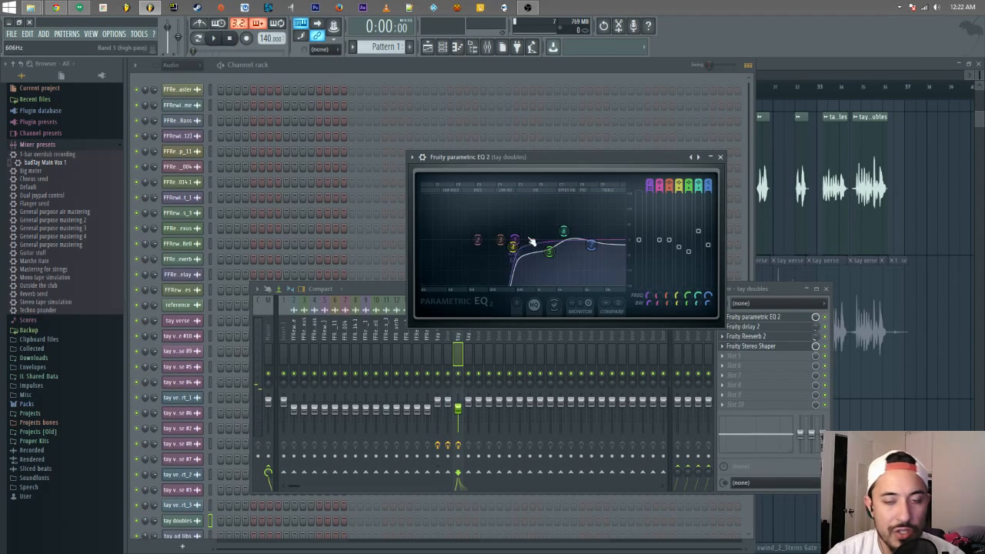
mouse_move(513, 244)
mouse_down()
mouse_move(455, 239)
mouse_move(499, 239)
mouse_up()
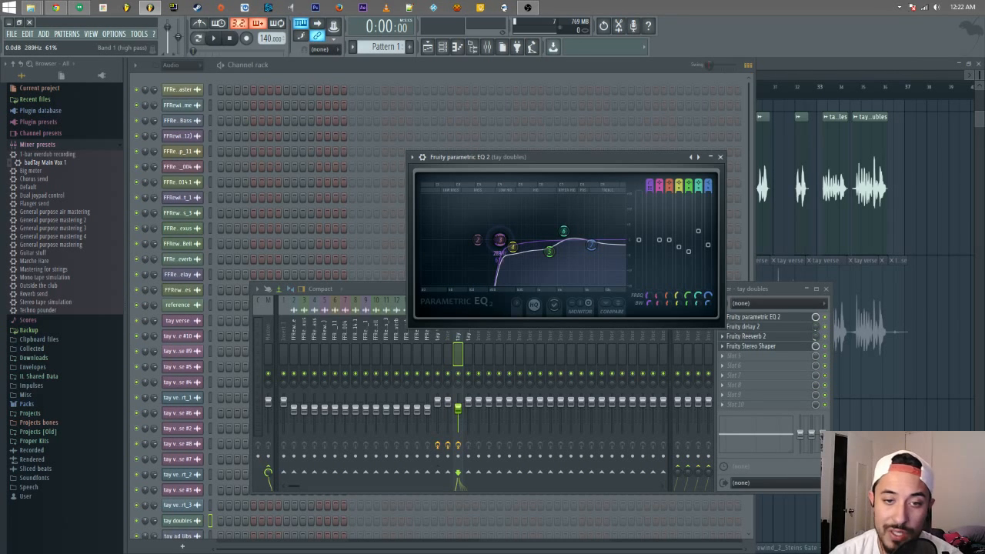
click(720, 156)
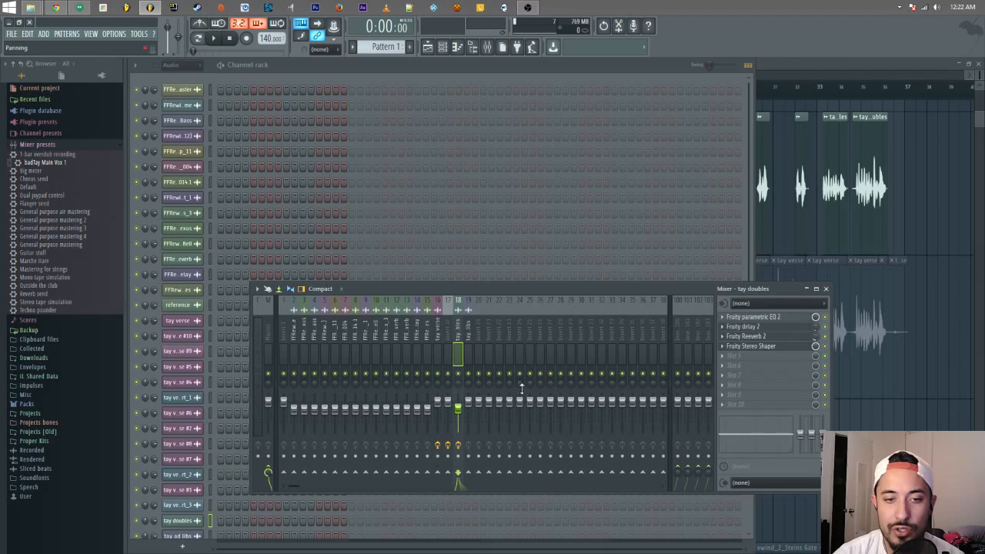
- Bring up the playlist and open the tay stems folder under Downloads in the browser
click(776, 62)
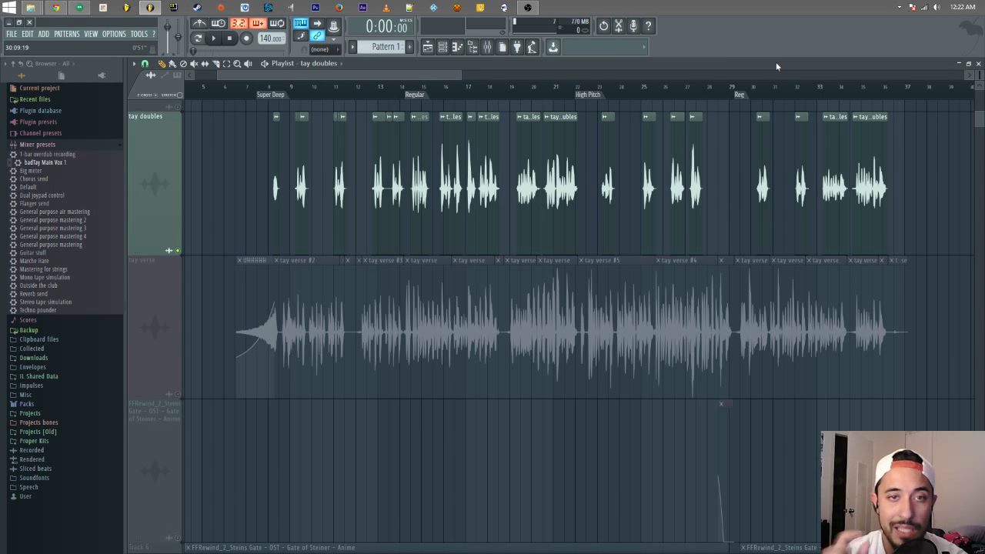
click(488, 48)
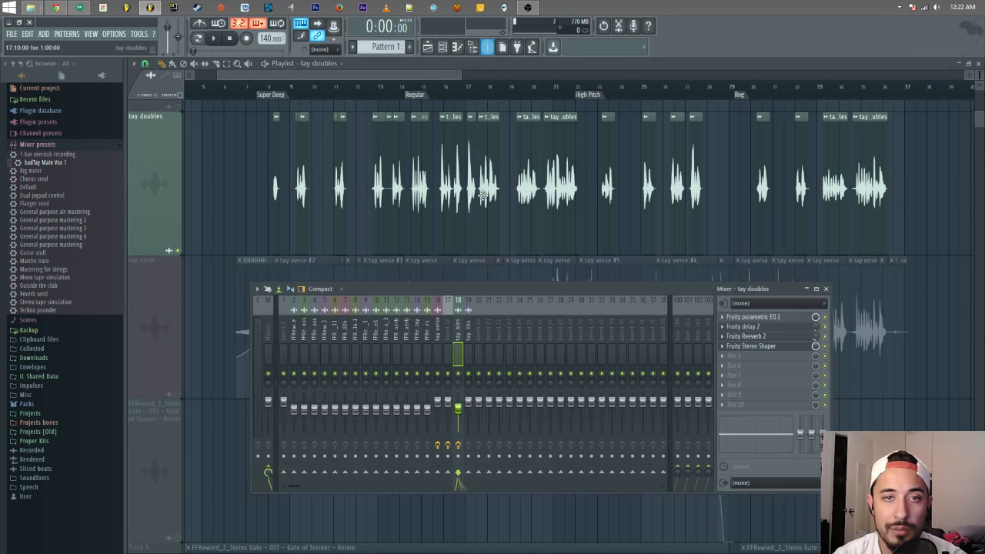
scroll(505, 246, up, 2)
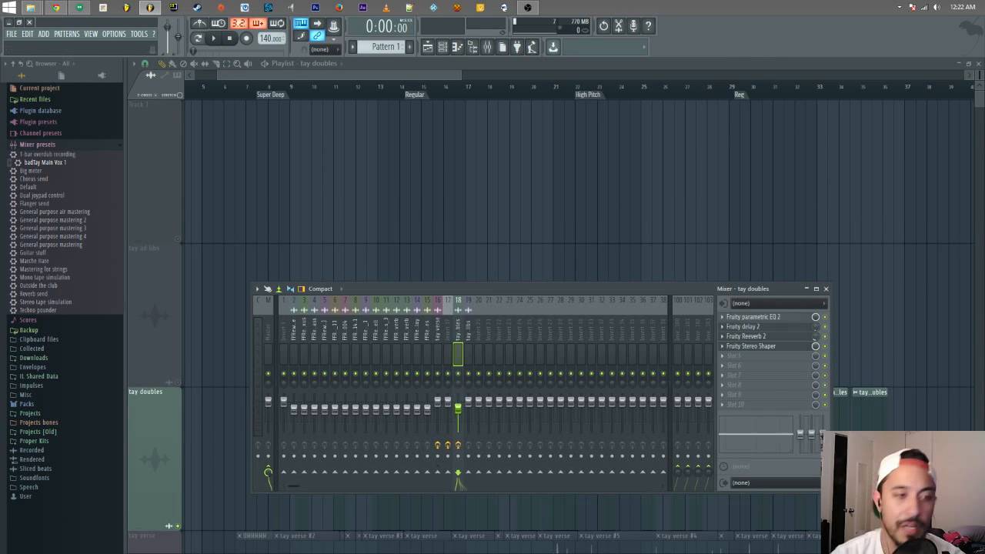
key(F9)
scroll(381, 365, down, 4)
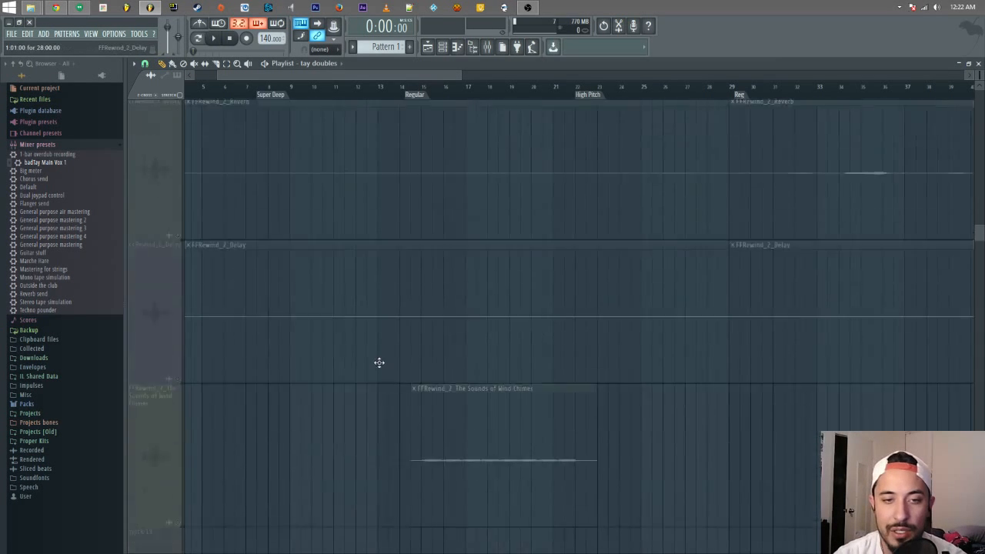
scroll(389, 371, up, 2)
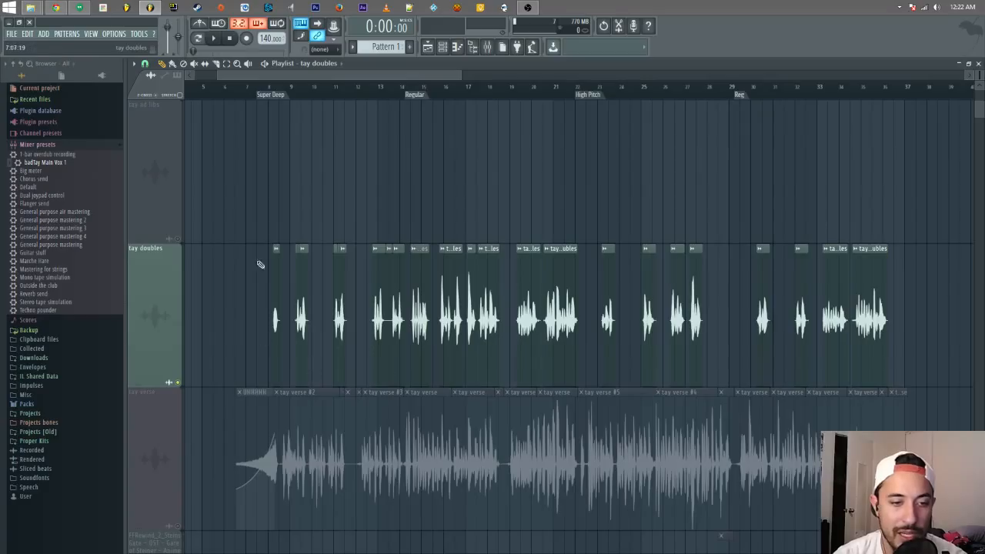
click(35, 146)
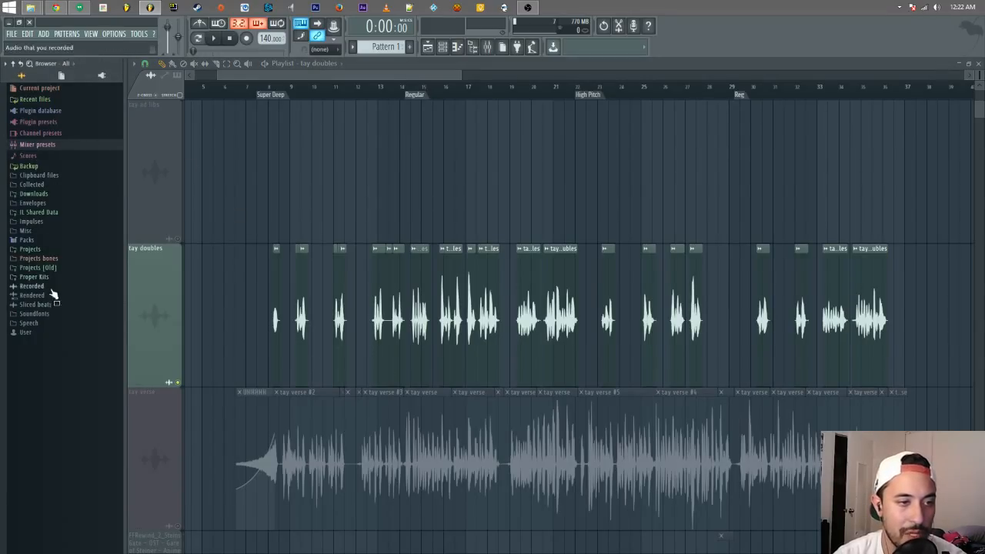
click(45, 250)
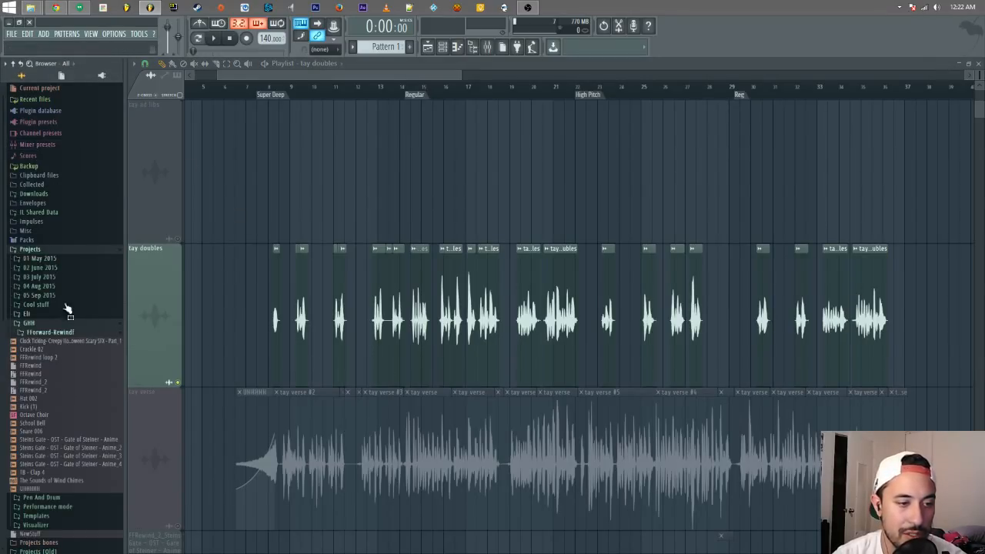
click(33, 193)
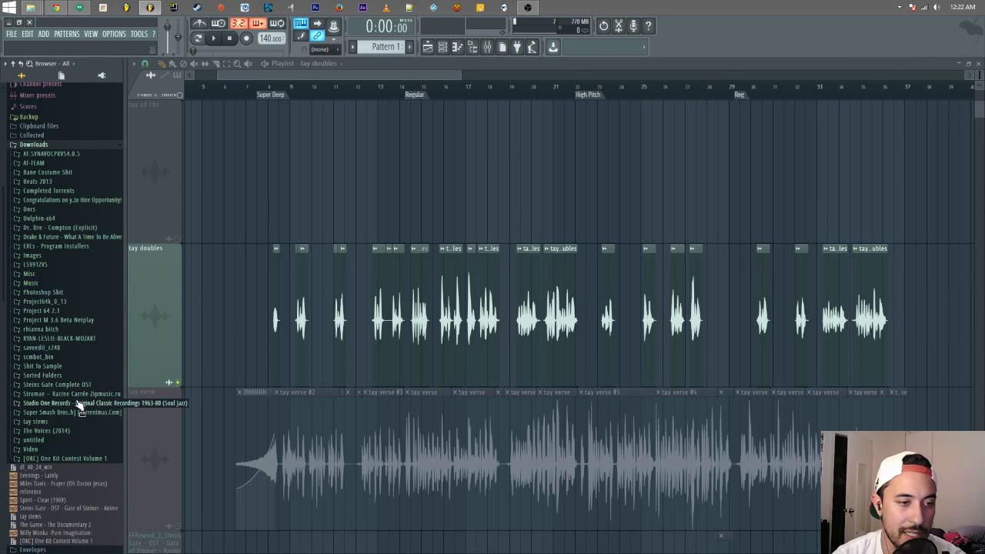
scroll(78, 405, down, 3)
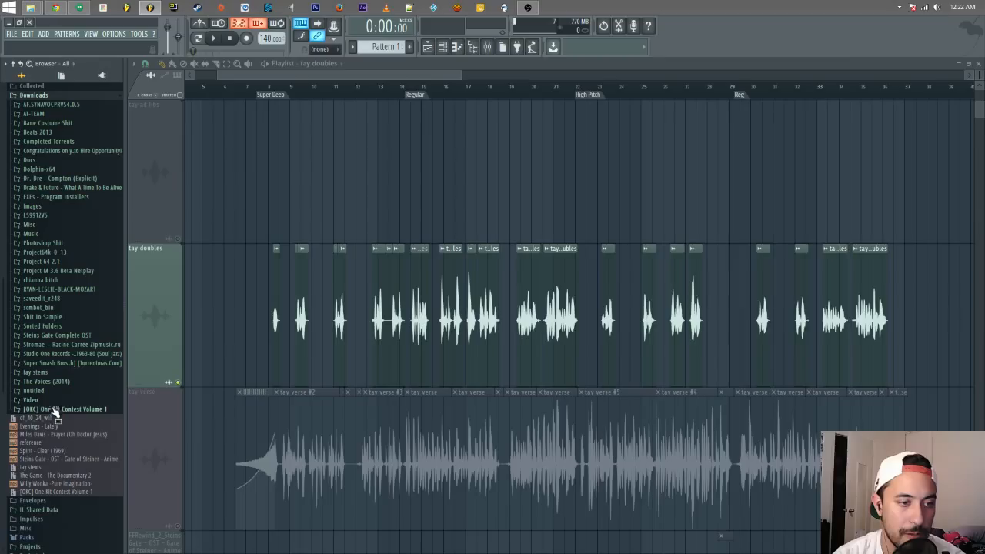
click(44, 373)
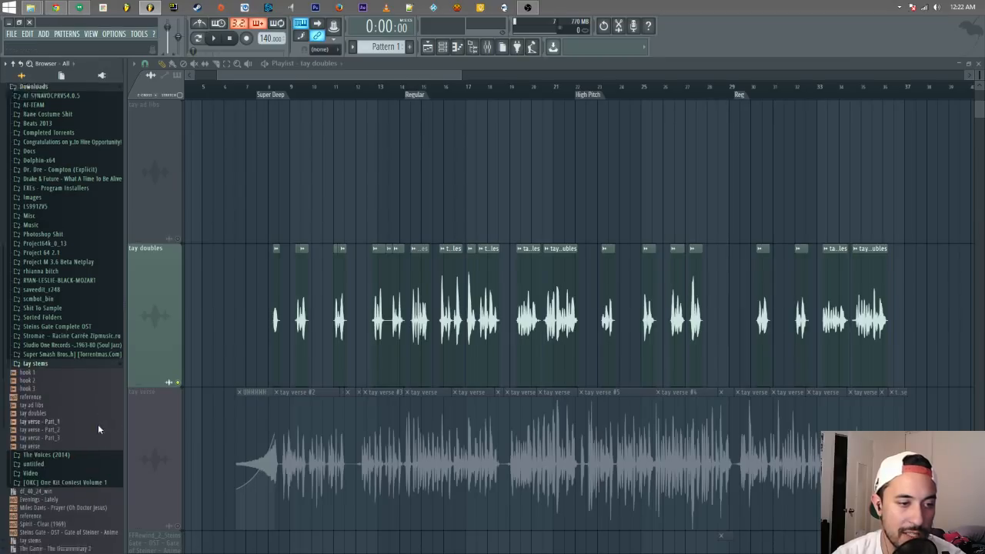
- Place the hook 1 stem on the tay ad libs playlist track at about bar 24.5 and insert an extra track above it
drag(48, 287, 725, 177)
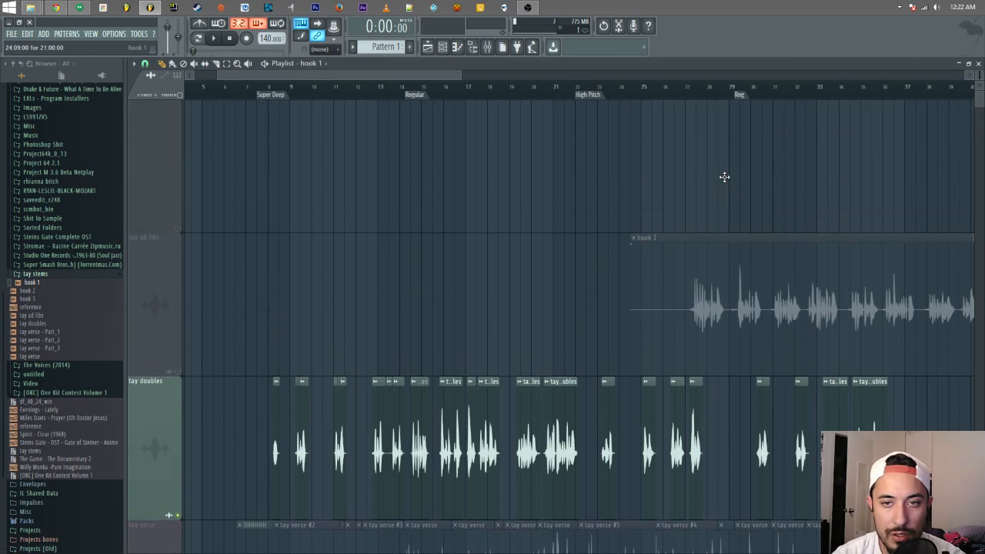
right_click(138, 184)
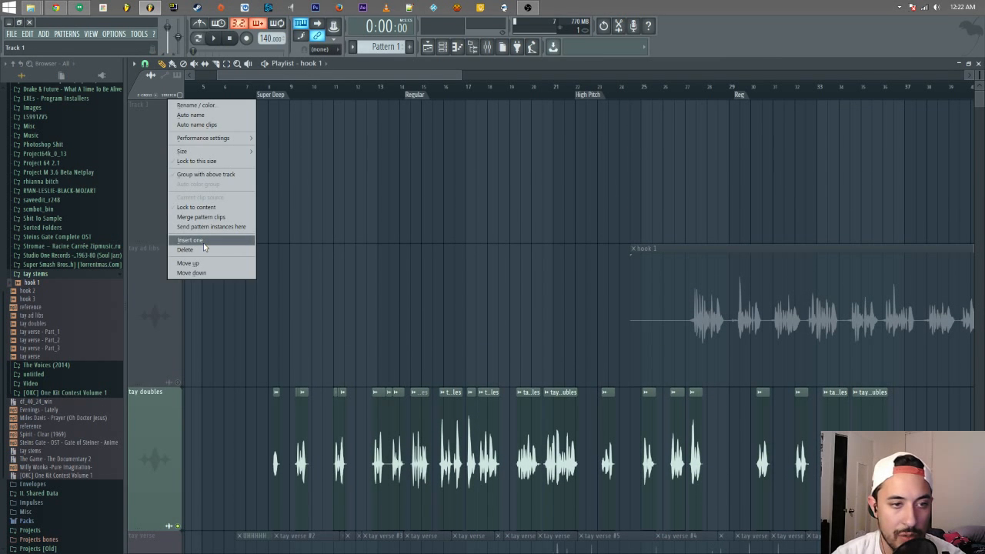
click(204, 247)
right_click(148, 178)
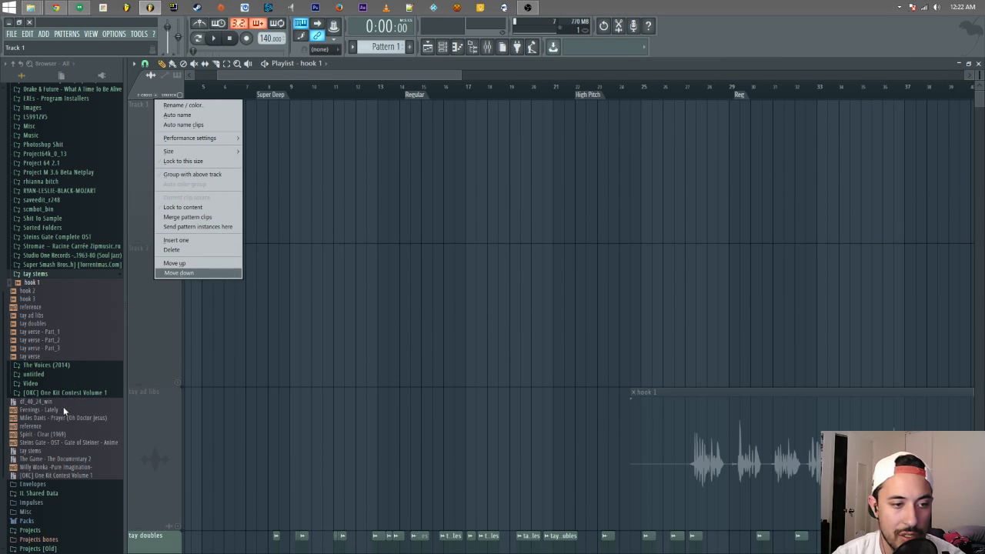
- Place the hook 2 and hook 3 stems on the two tracks above hook 1, aligned with it, and unmute the hook tracks
drag(43, 289, 668, 319)
drag(54, 300, 722, 160)
click(178, 383)
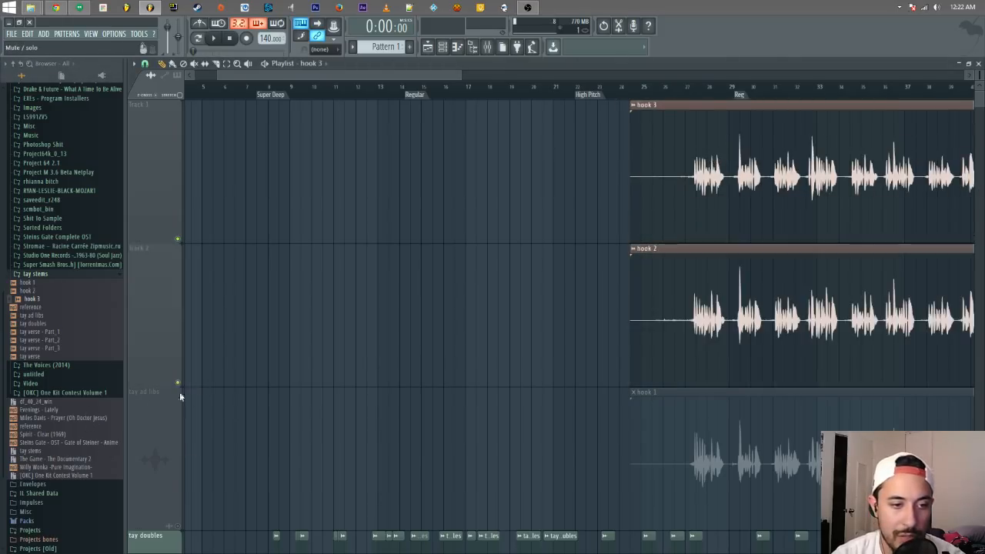
click(180, 524)
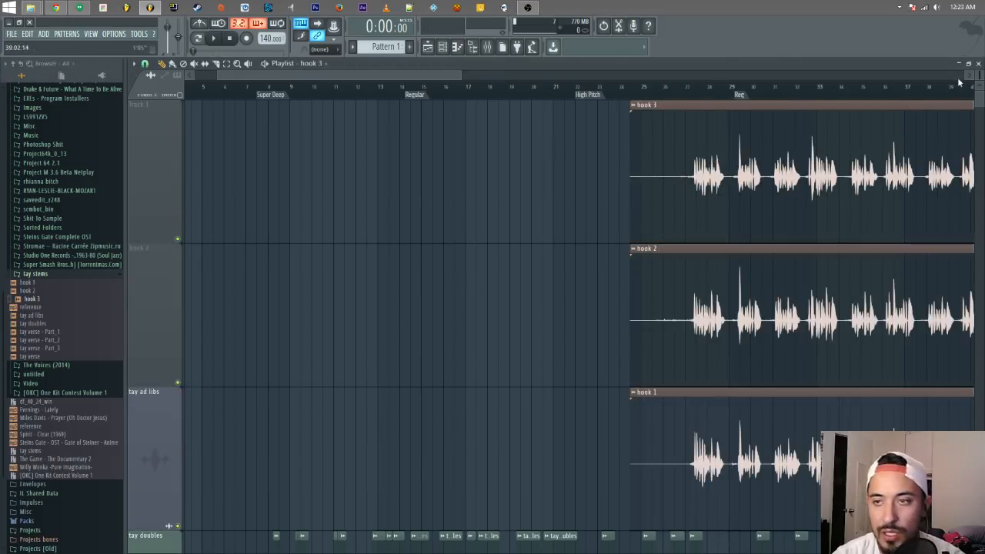
- Insert a new track at the top of the playlist and place the reference stem on it from the start of the song
drag(979, 75, 979, 94)
scroll(31, 258, up, 2)
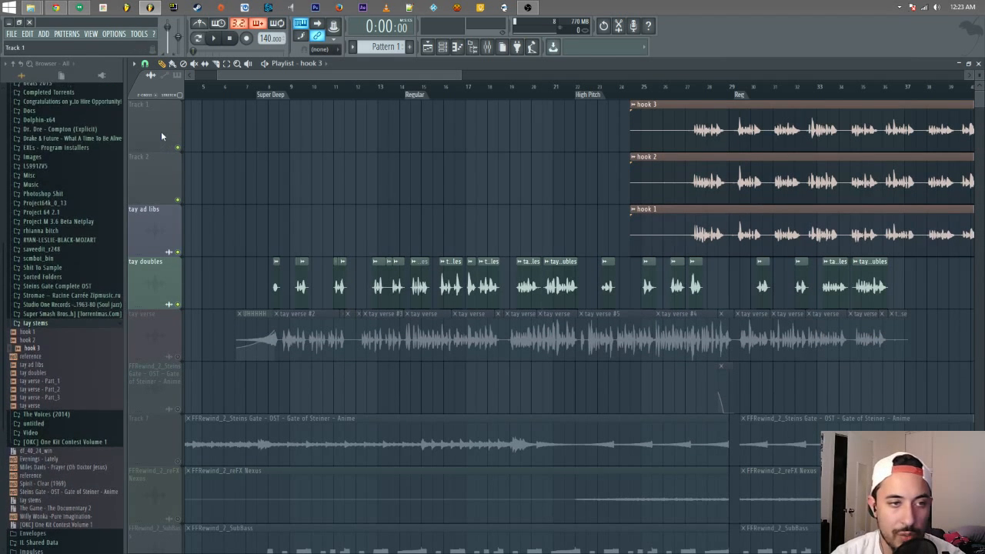
right_click(162, 137)
click(184, 239)
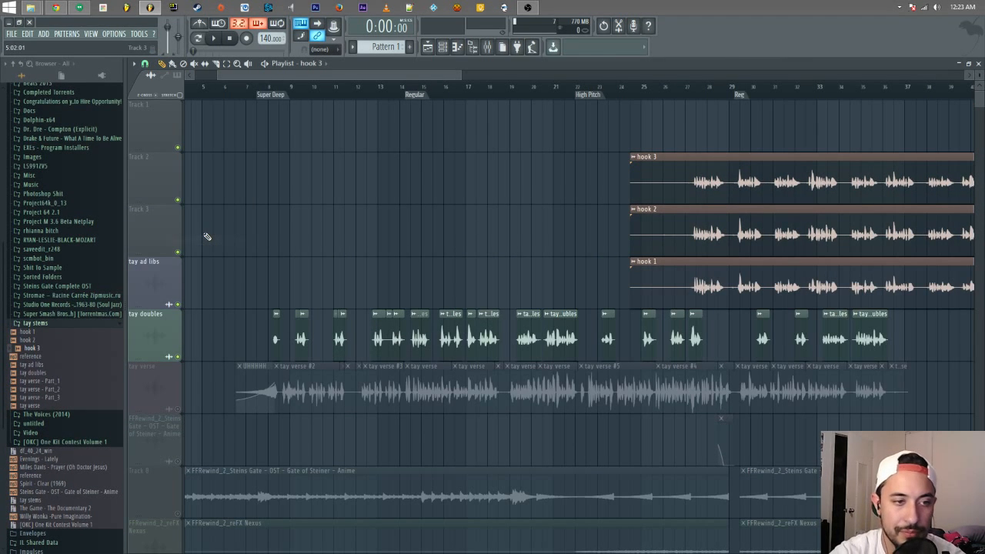
drag(33, 356, 240, 127)
drag(240, 127, 120, 128)
scroll(334, 129, left, 2)
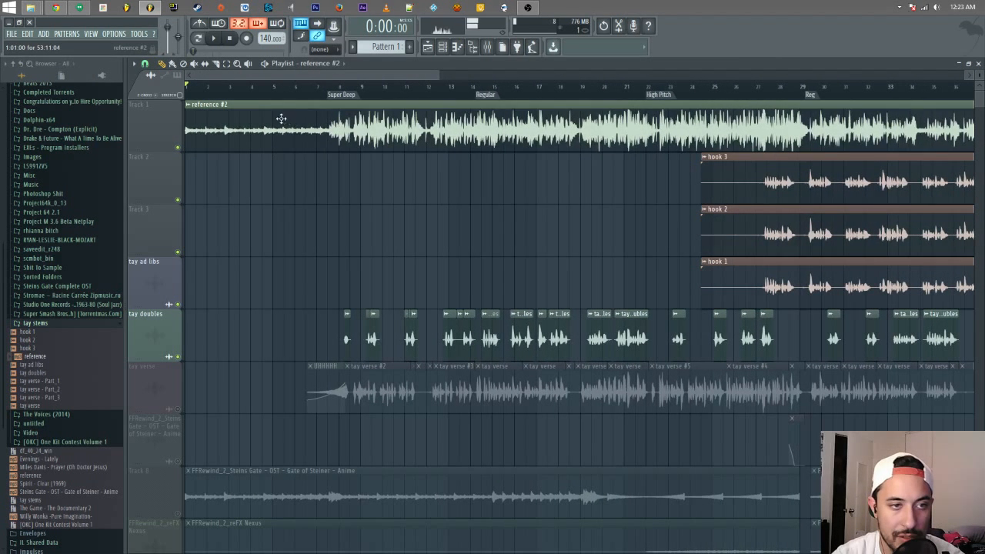
- Slip the reference clip's audio earlier to remove the short silence at its start
click(238, 63)
drag(240, 127, 140, 142)
drag(284, 166, 46, 180)
click(204, 64)
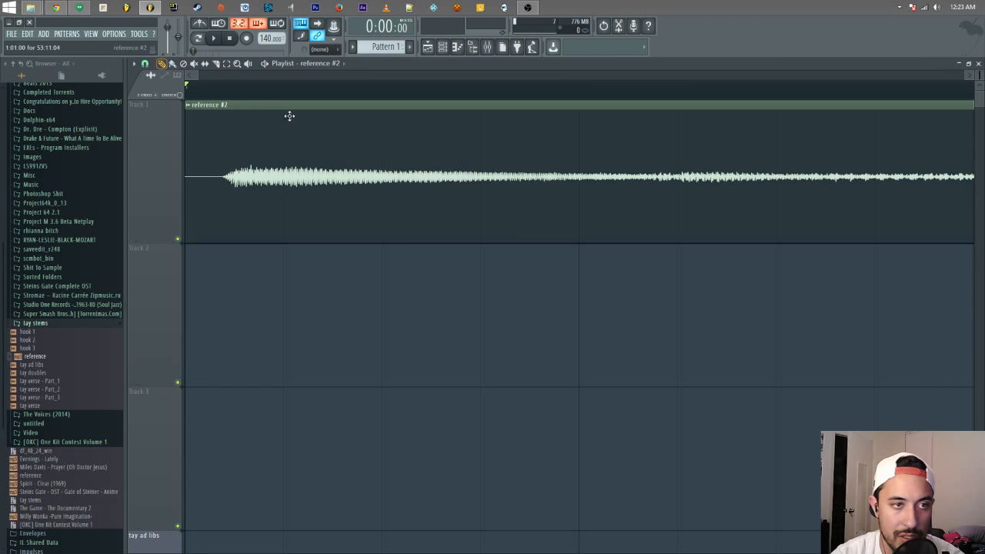
drag(301, 118, 262, 114)
- Select the hook 1, hook 2 and hook 3 clips and move them together to start at about bar 33
drag(201, 75, 524, 80)
click(237, 65)
drag(313, 146, 888, 462)
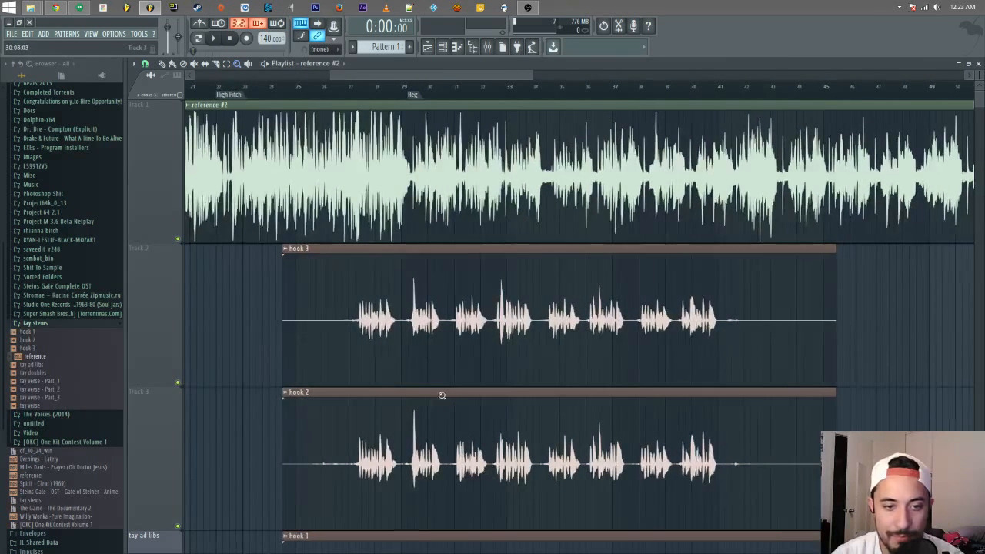
drag(317, 176, 527, 460)
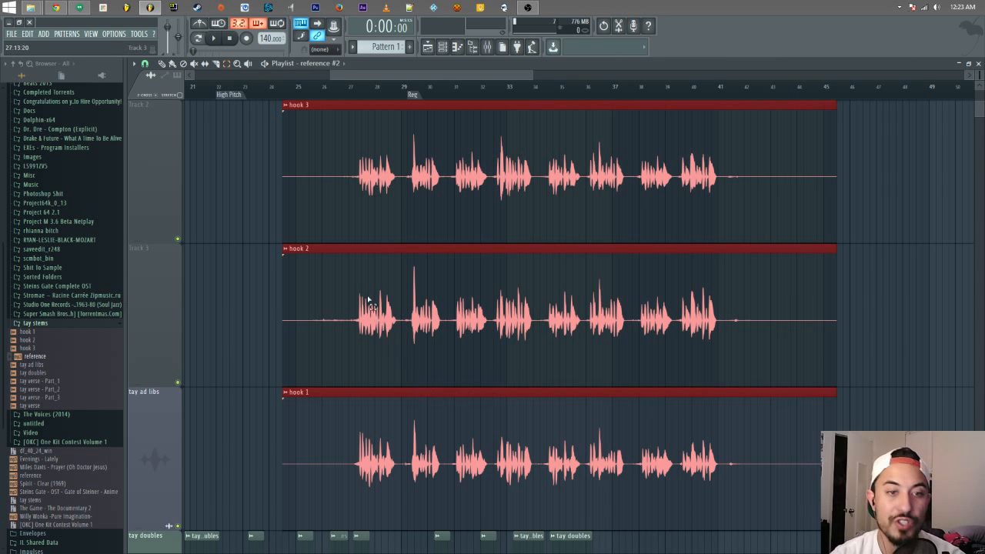
drag(979, 74, 976, 86)
drag(363, 133, 595, 137)
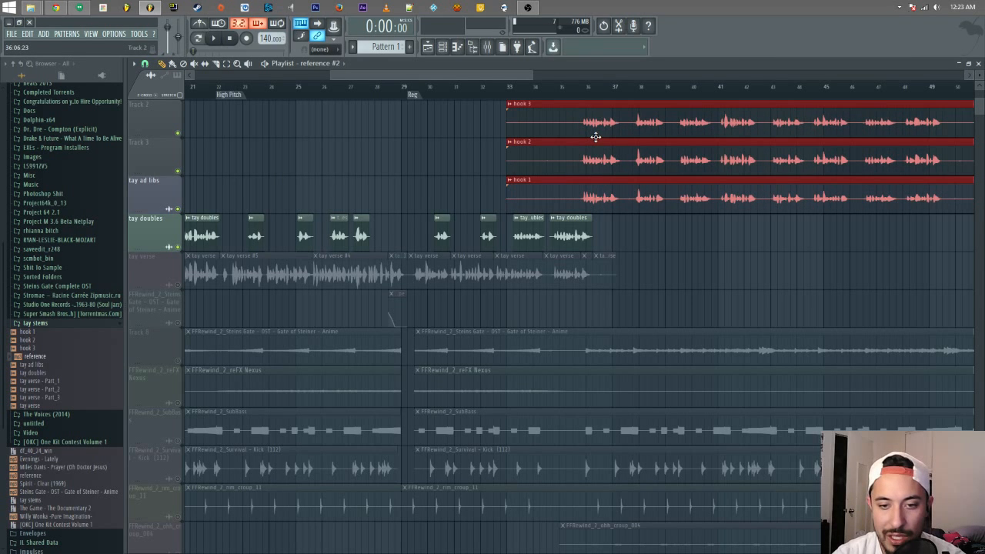
- Overlay the hook clips on the reference waveform to compare their timing, and return them to their own tracks starting at 32:05
scroll(596, 137, up, 1)
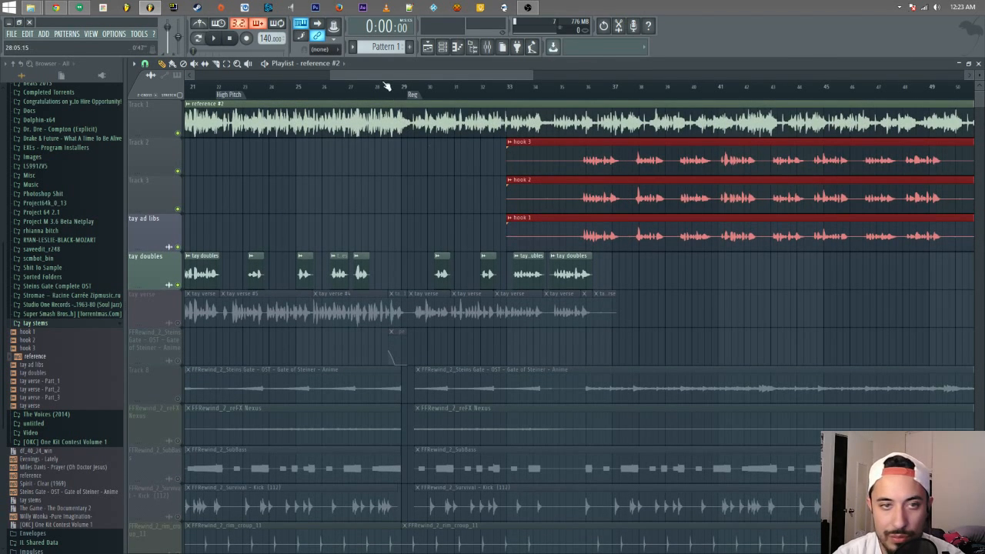
click(238, 64)
drag(454, 101, 700, 212)
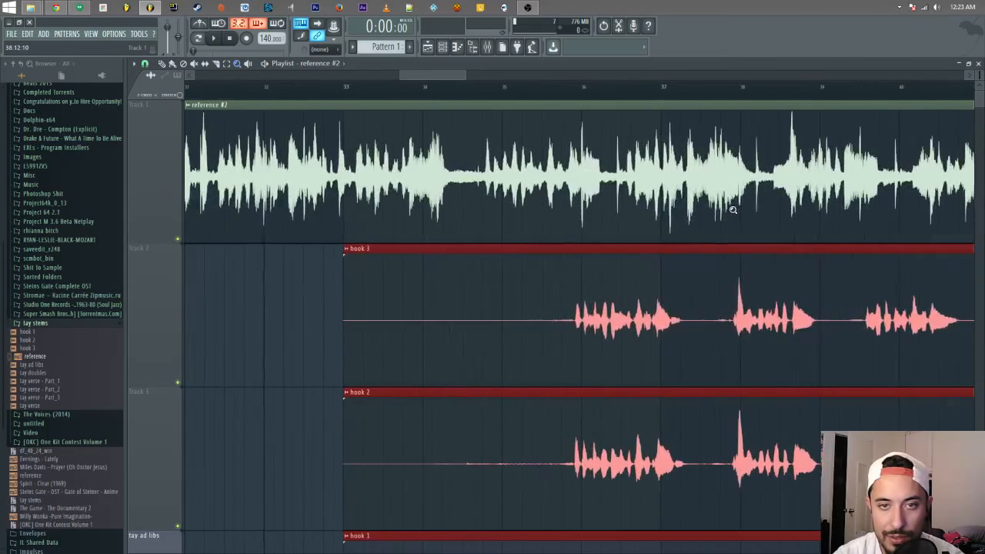
click(172, 64)
drag(681, 257, 590, 110)
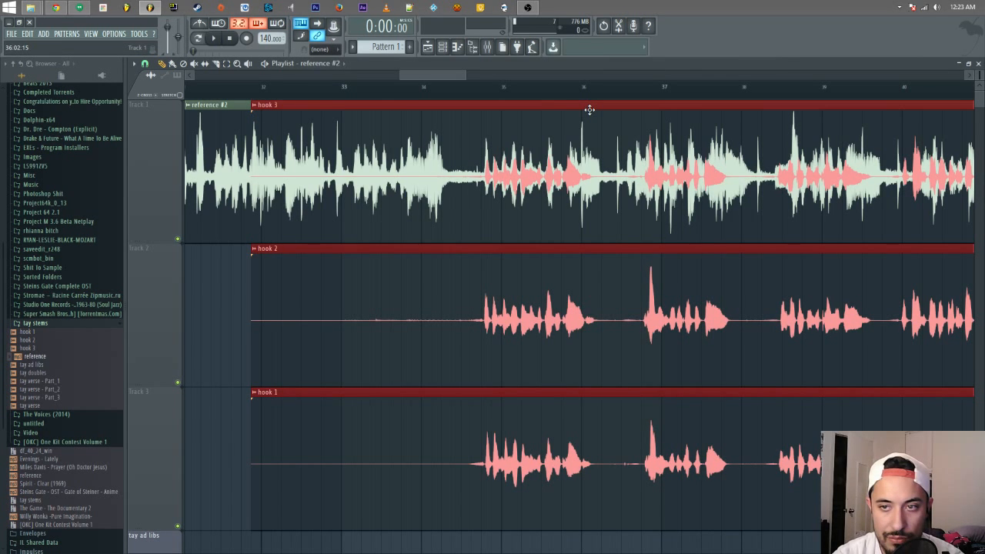
drag(591, 108, 614, 119)
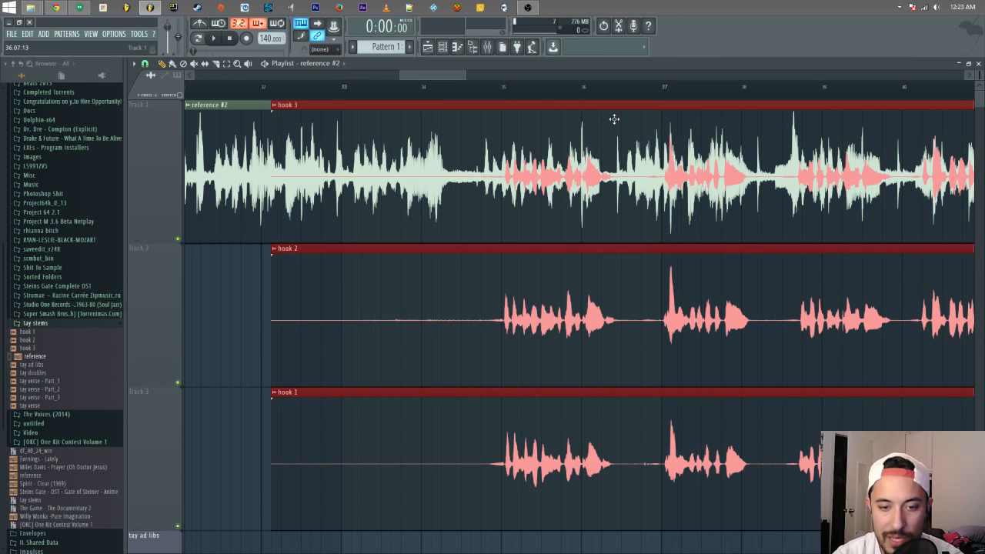
drag(609, 133, 544, 518)
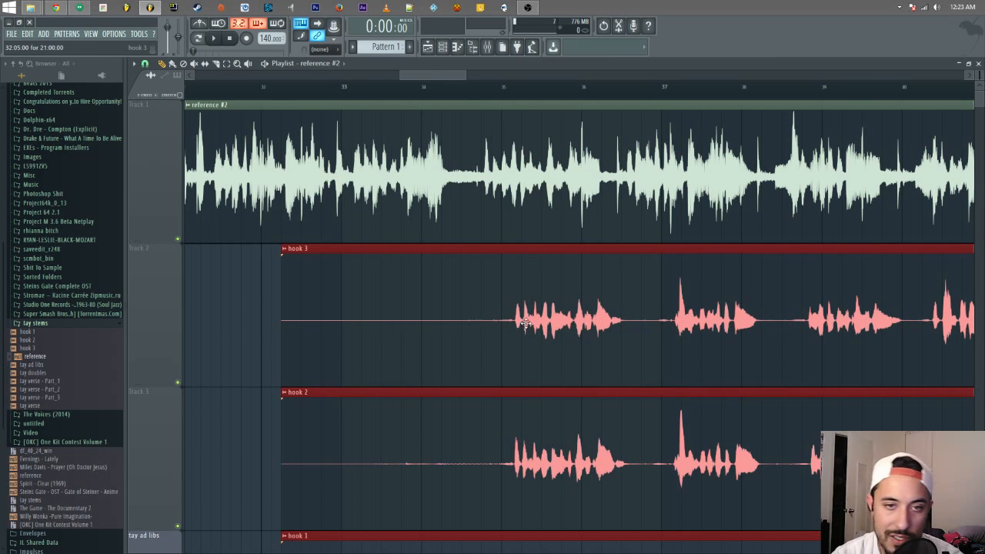
- Audition the hooks against the reference from about bar 33.5 and shift the three hook clips to start at 31:15
click(391, 86)
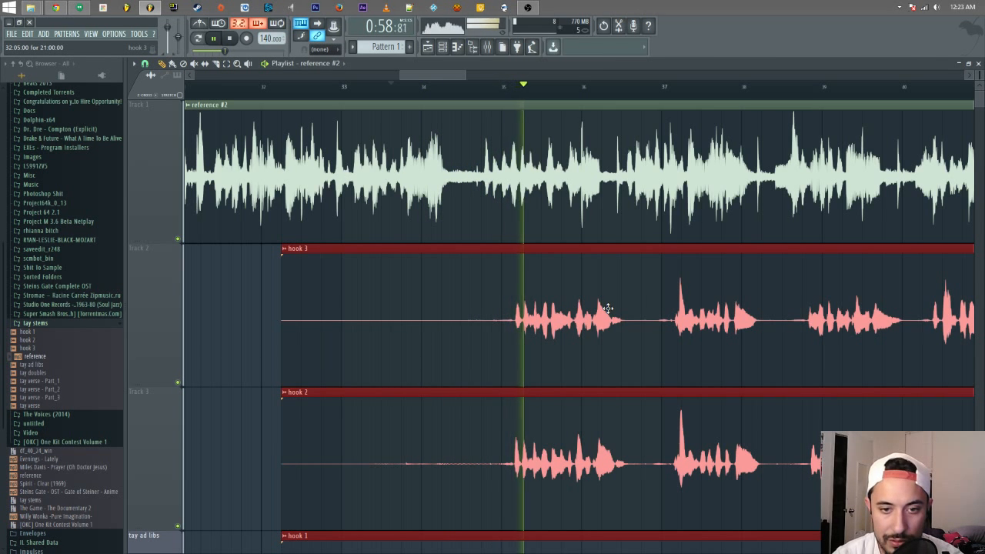
key(space)
drag(602, 309, 583, 313)
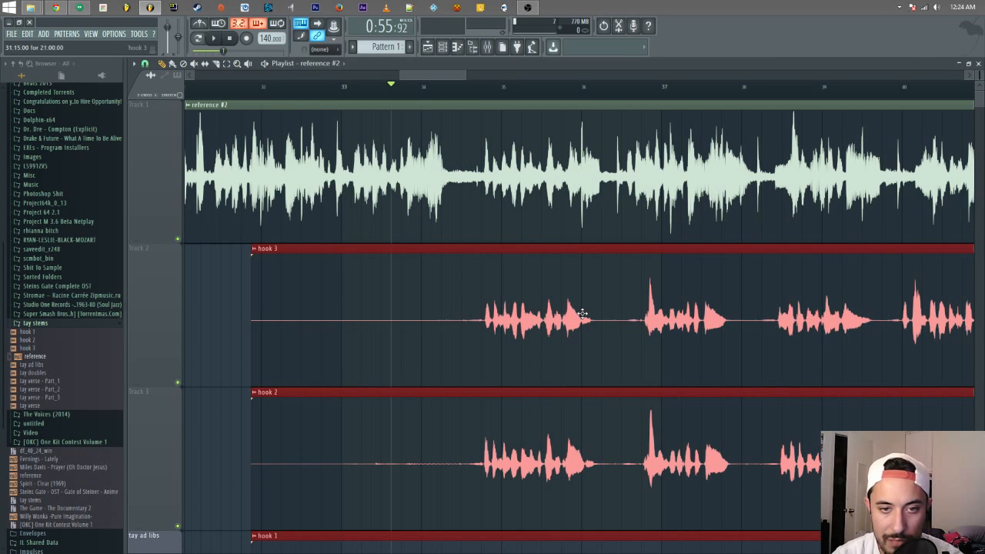
key(space)
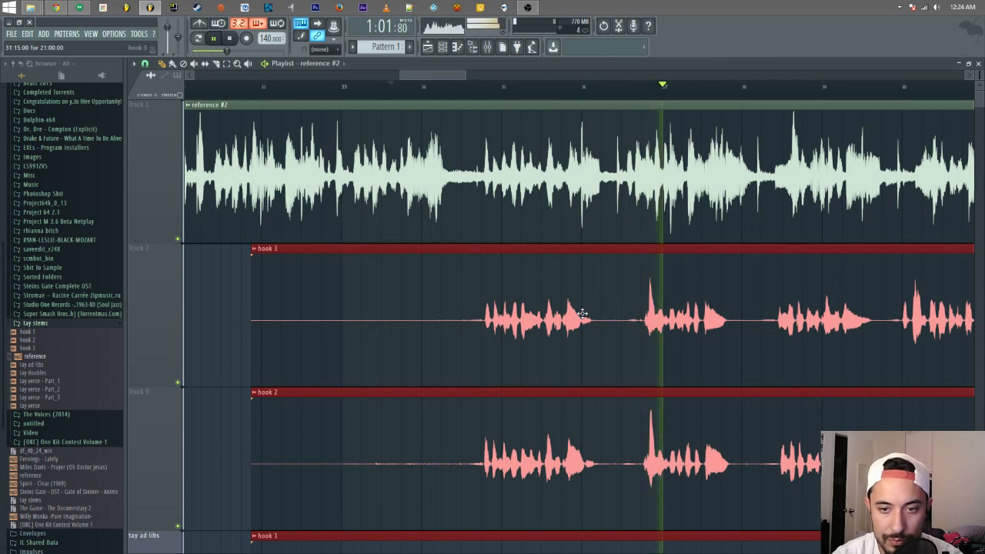
key(space)
- Move the three hook clips to start at about bar 33.5 and audition them with the reference from just after bar 36
scroll(633, 133, down, 1)
drag(979, 76, 979, 96)
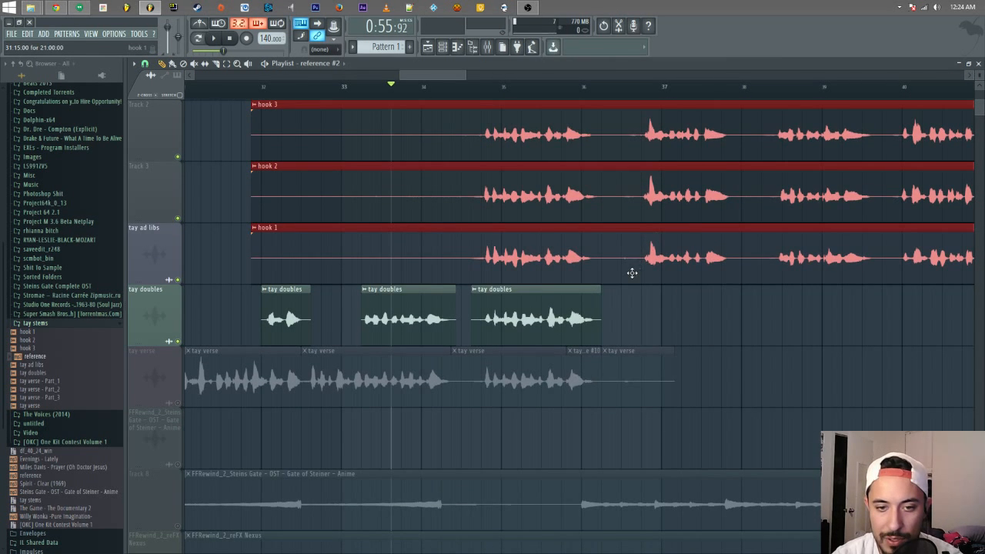
scroll(632, 272, up, 1)
drag(511, 202, 636, 183)
key(space)
click(602, 87)
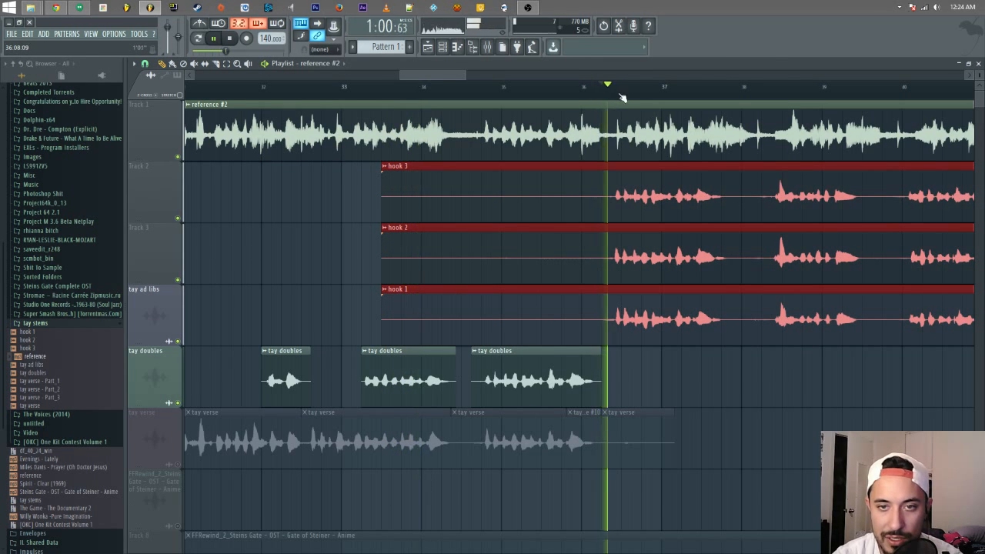
- Shift the three hook clips to about 33:11 and, with snapping off, nudge their first vocal onset onto the reference's just after bar 36
key(space)
drag(620, 187, 629, 185)
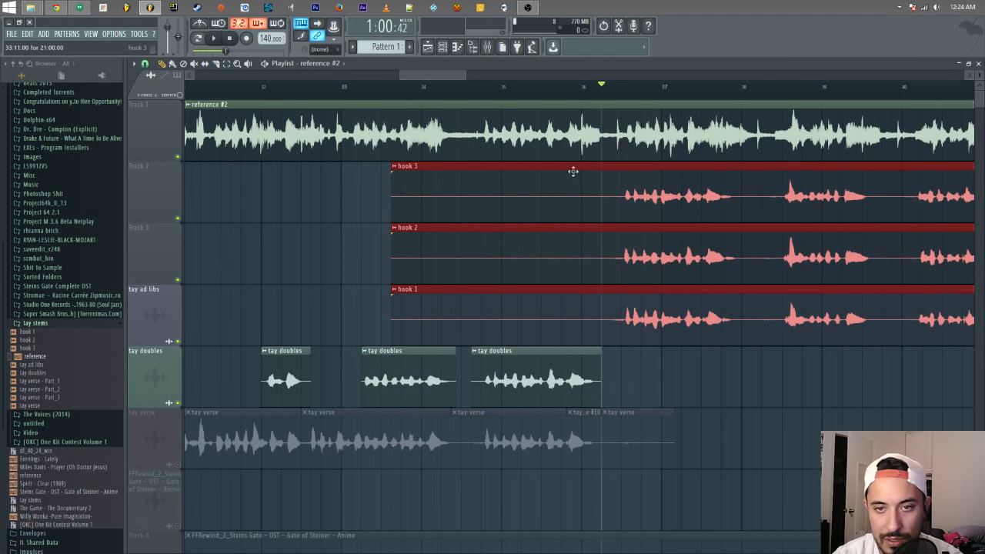
drag(588, 139, 883, 197)
drag(785, 171, 892, 357)
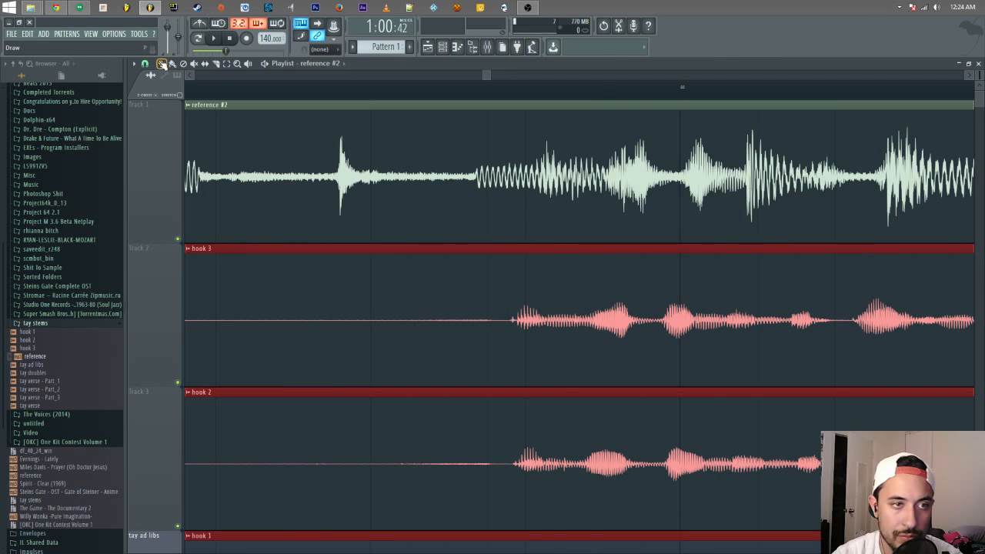
click(145, 63)
click(173, 115)
drag(582, 334, 541, 397)
drag(542, 325, 549, 322)
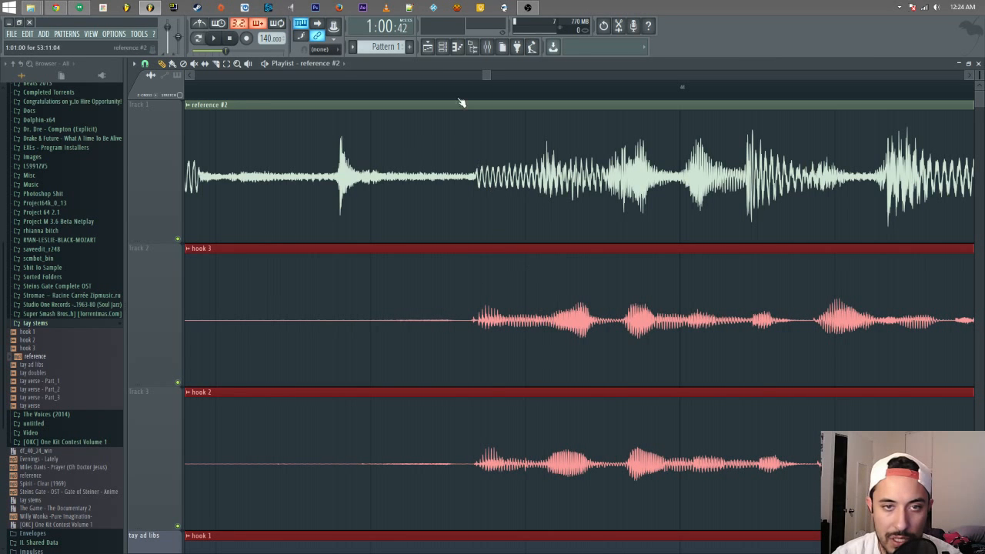
mouse_move(489, 71)
mouse_down()
mouse_move(573, 79)
mouse_move(500, 75)
mouse_up()
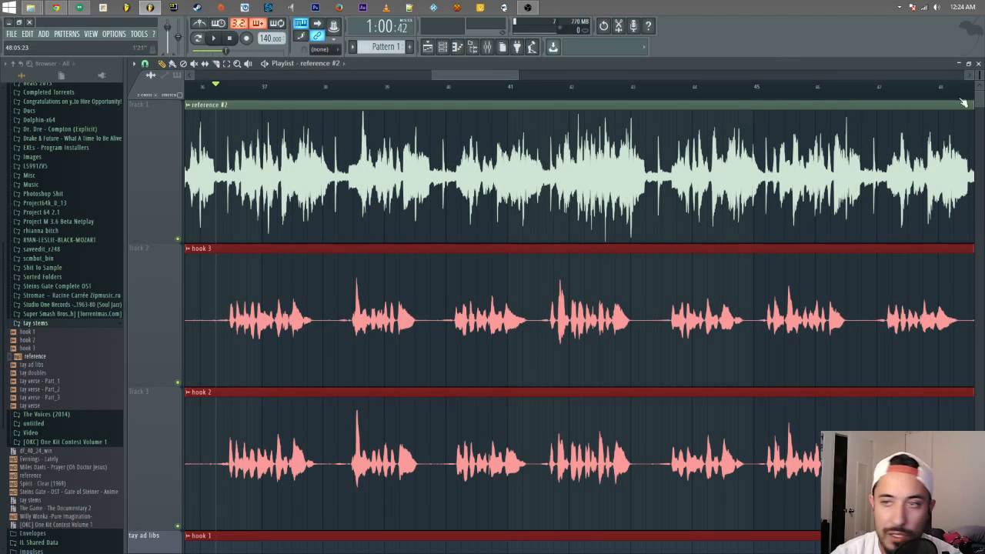
- Resize the reference track's height so its waveform is readable but shorter than the three hook tracks
drag(979, 75, 979, 123)
mouse_move(979, 76)
mouse_down()
mouse_move(979, 108)
mouse_move(979, 77)
mouse_up()
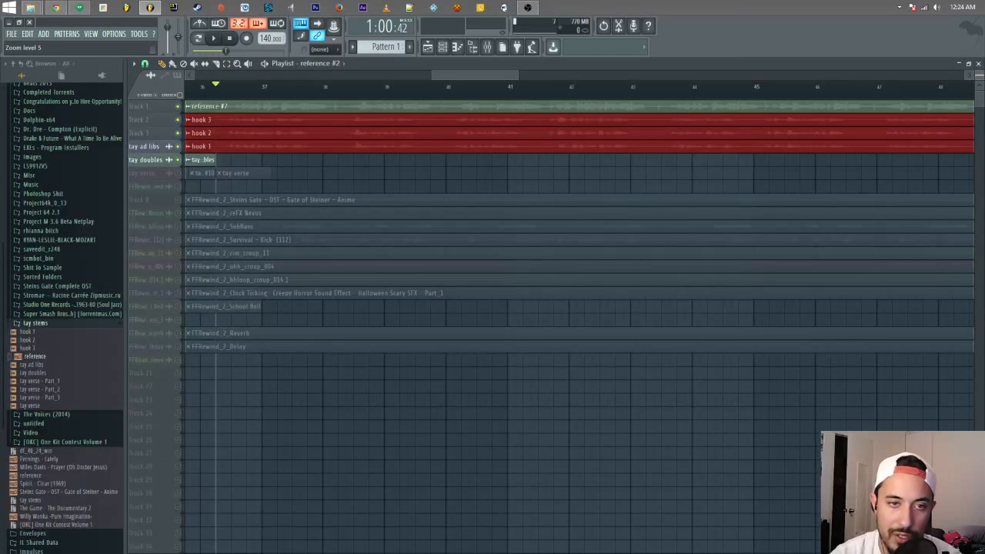
drag(150, 112, 107, 114)
drag(519, 74, 826, 80)
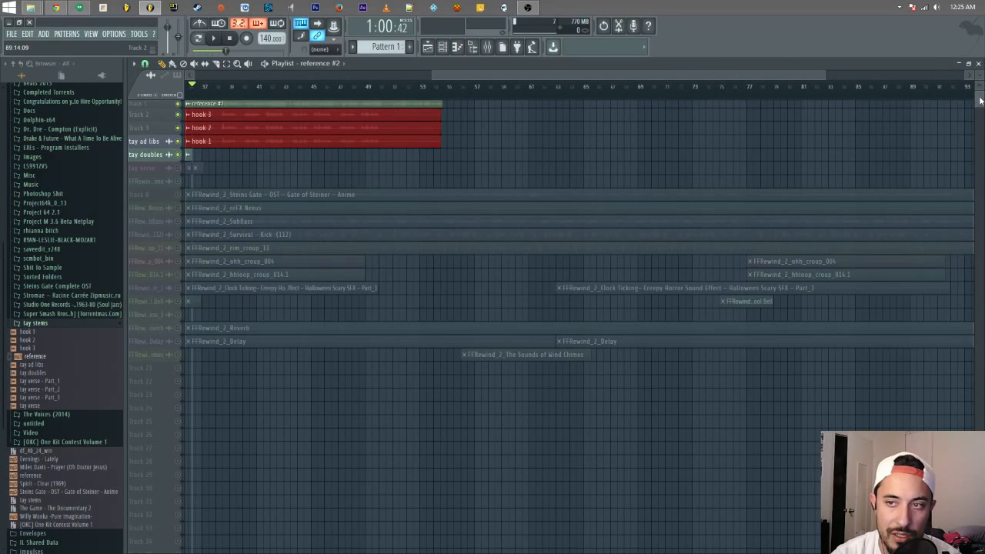
drag(979, 75, 979, 60)
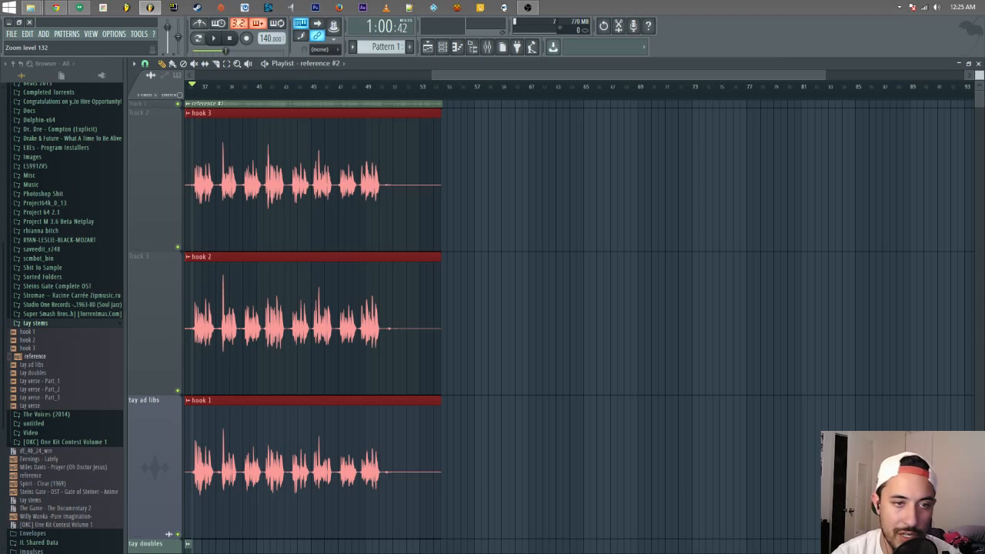
right_click(157, 104)
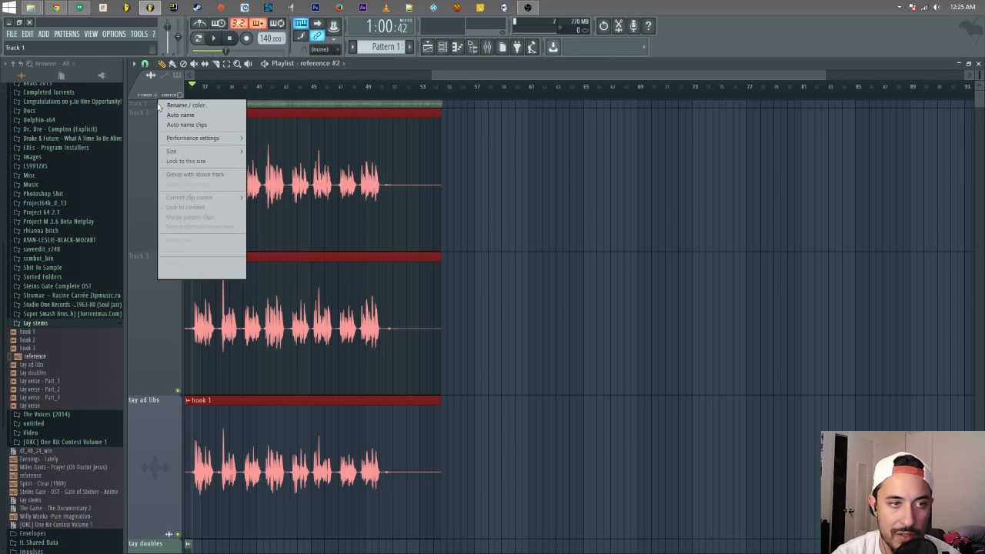
right_click(152, 104)
click(152, 103)
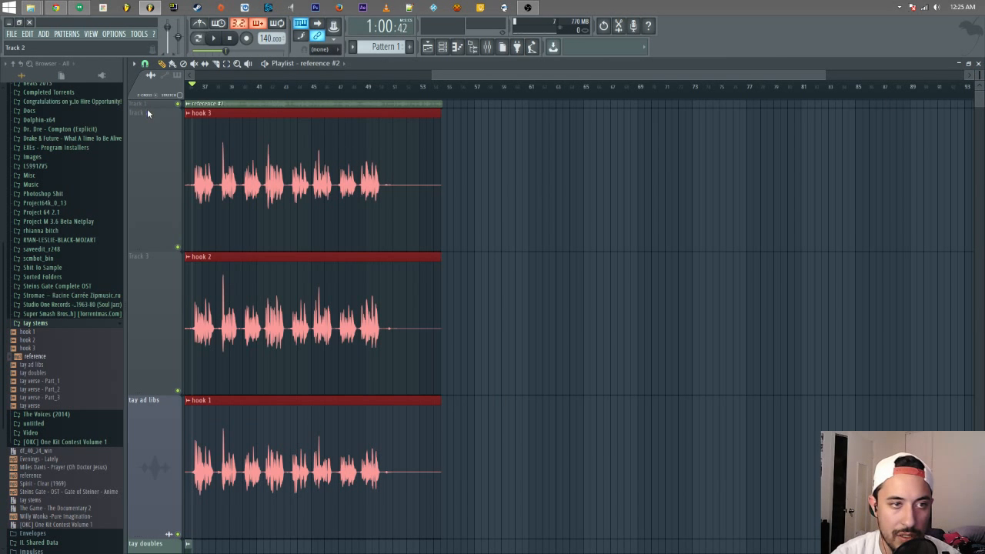
drag(148, 108, 138, 154)
drag(460, 75, 371, 79)
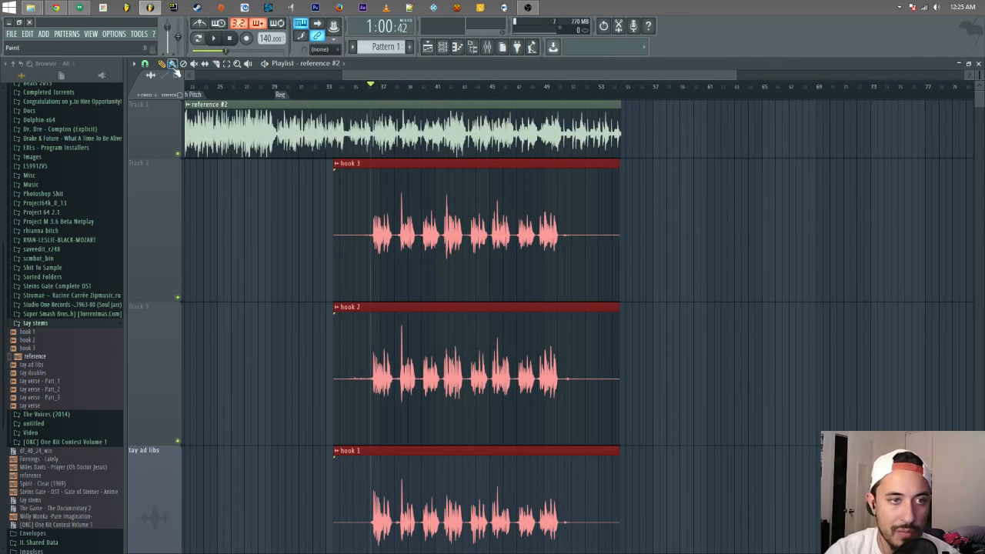
- Solo the reference track and unmute the hook 3 track, leaving the other tracks muted
click(237, 64)
drag(308, 161, 433, 297)
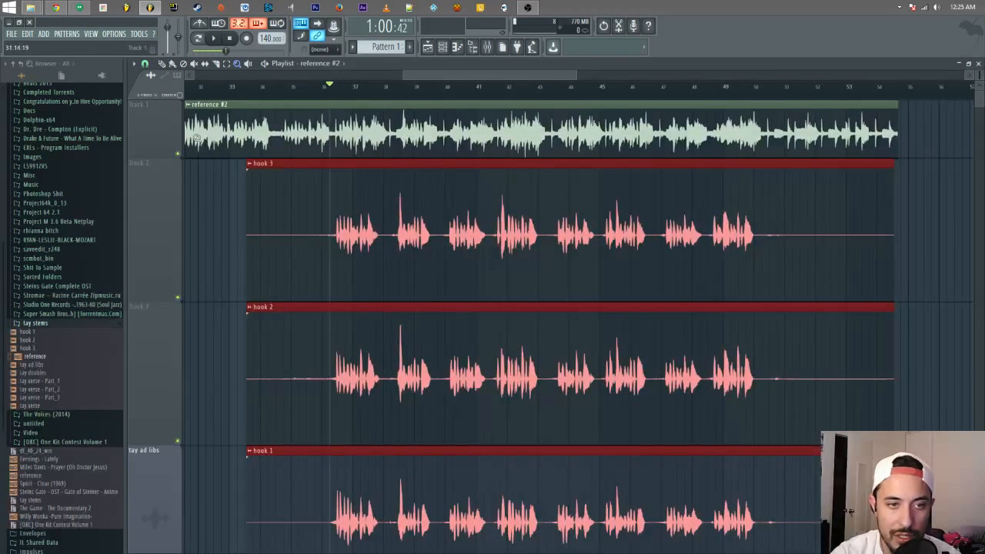
drag(439, 72, 297, 77)
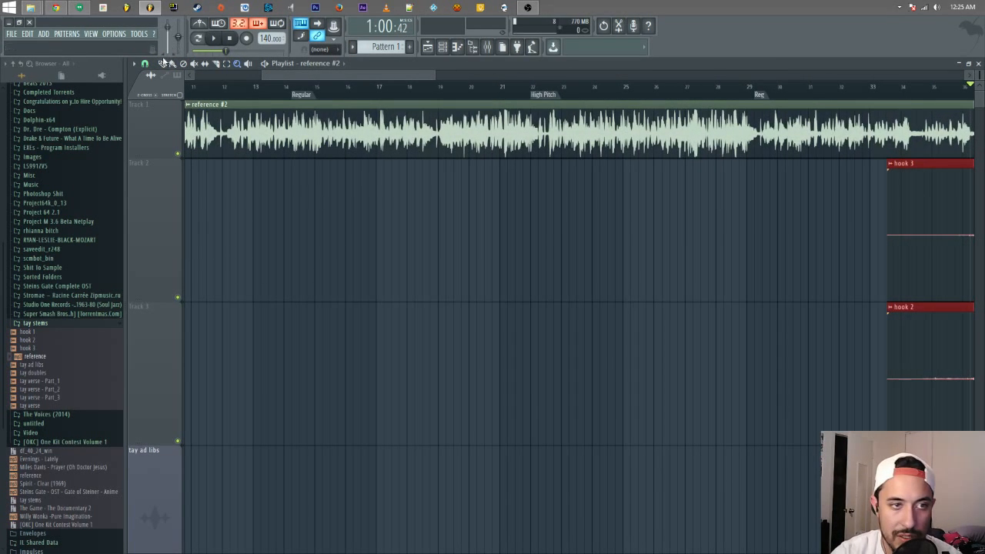
right_click(178, 153)
click(177, 299)
drag(357, 77, 490, 81)
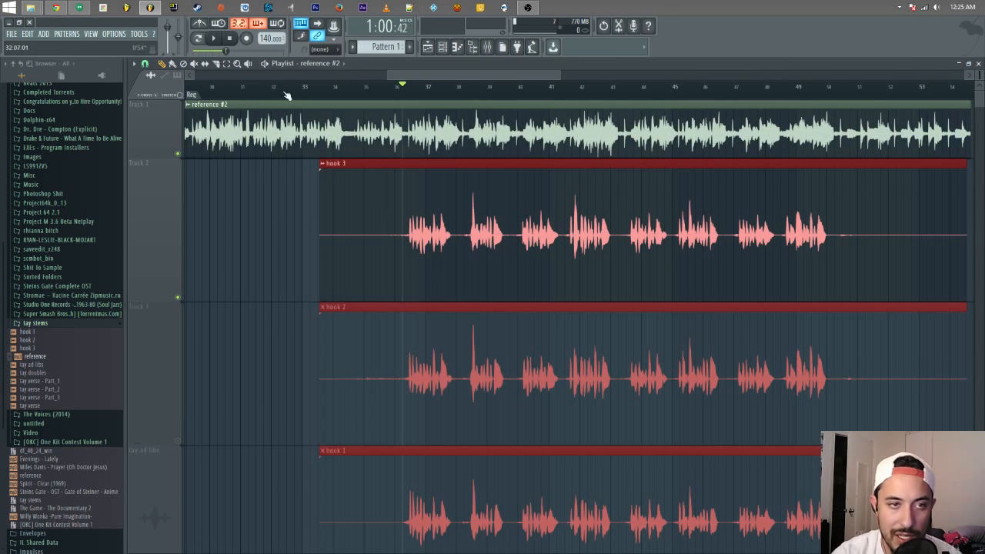
- Select the three hook clips and play hook 3 with the reference from about bar 34
click(227, 63)
drag(274, 199, 958, 545)
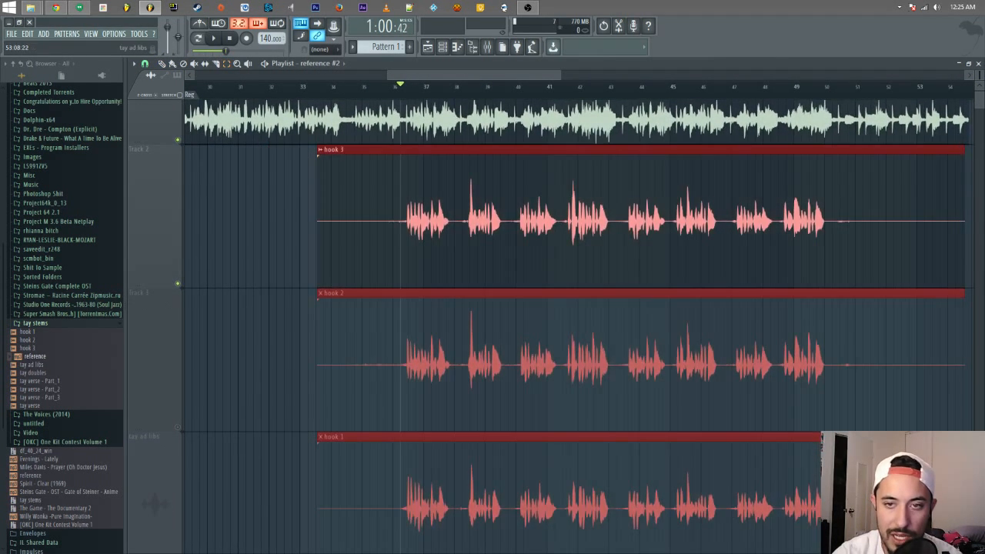
scroll(508, 325, up, 1)
click(332, 95)
key(space)
- Try moving the three hook clips to start at about 38:14 and audition them against the reference
drag(421, 188, 587, 195)
key(space)
key(space)
scroll(583, 196, down, 5)
scroll(583, 201, up, 5)
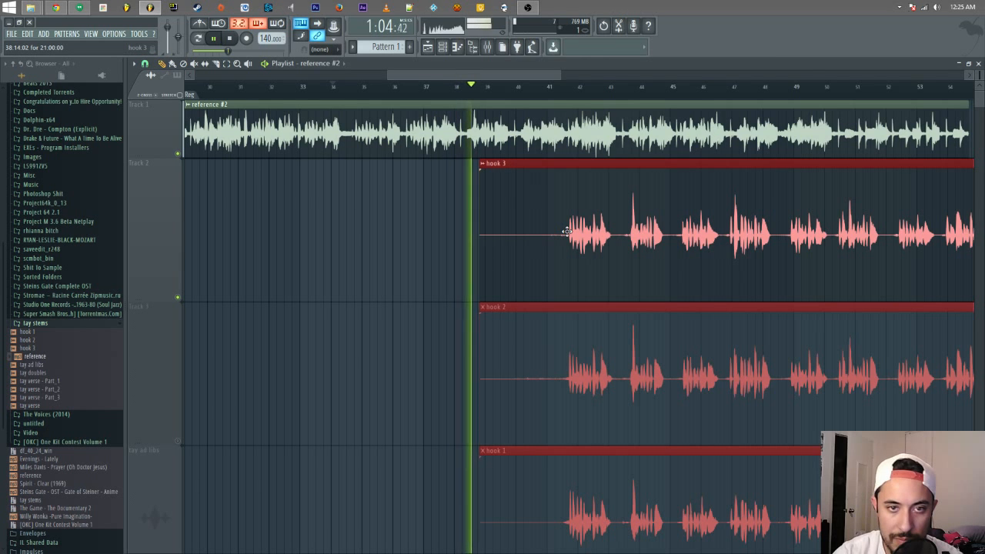
key(space)
- Move the hook clips up one track, overlaying hook 3 on the reference, and align them to start at 33:11:15
drag(632, 208, 563, 185)
drag(443, 130, 549, 234)
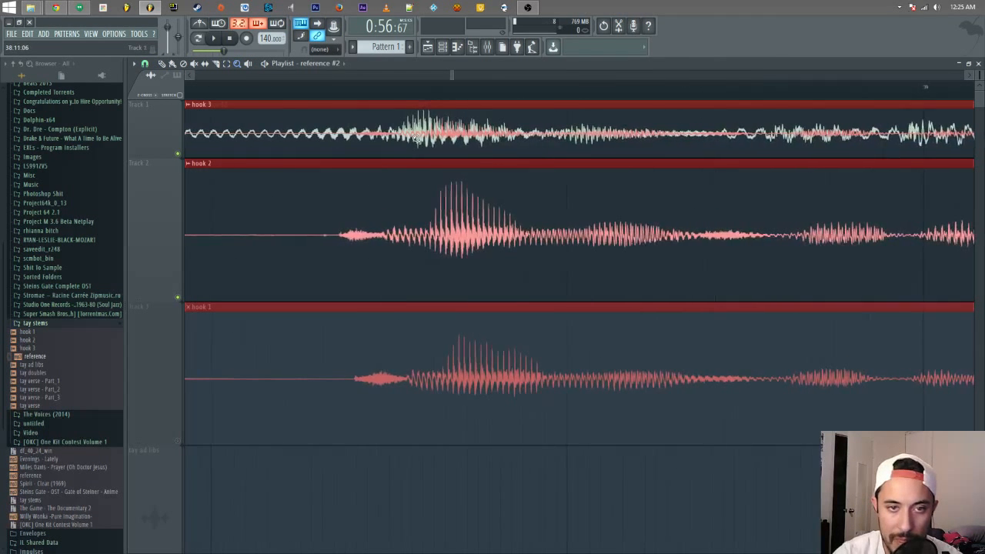
drag(502, 151, 481, 147)
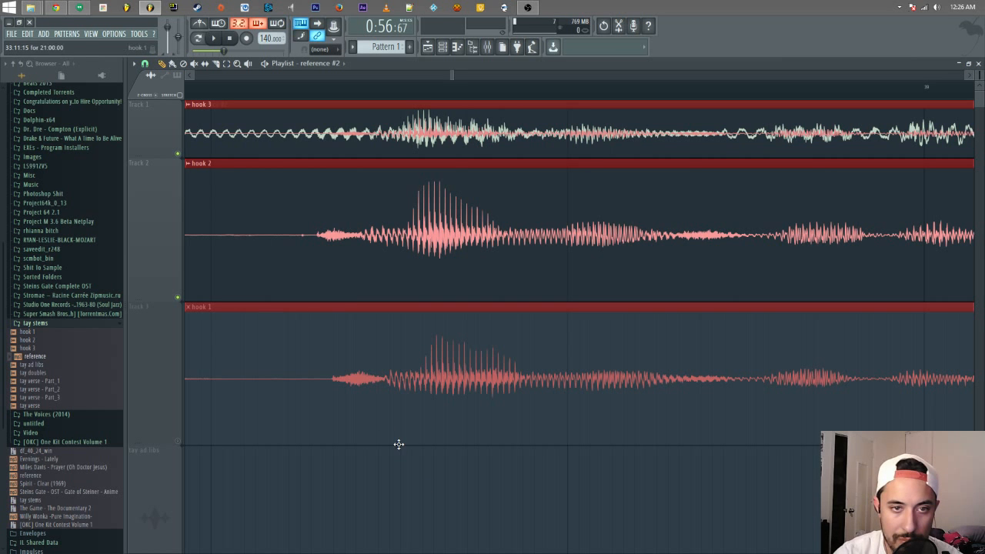
- Audition the overlaid hooks against the reference waveform, playing from bar 34 and again from bar 36
drag(450, 75, 399, 81)
key(space)
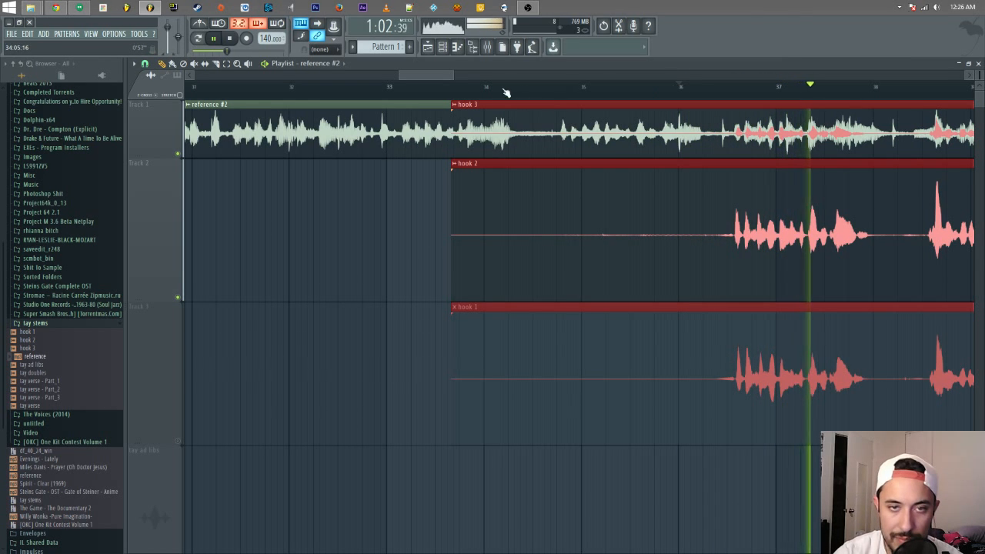
drag(454, 75, 603, 81)
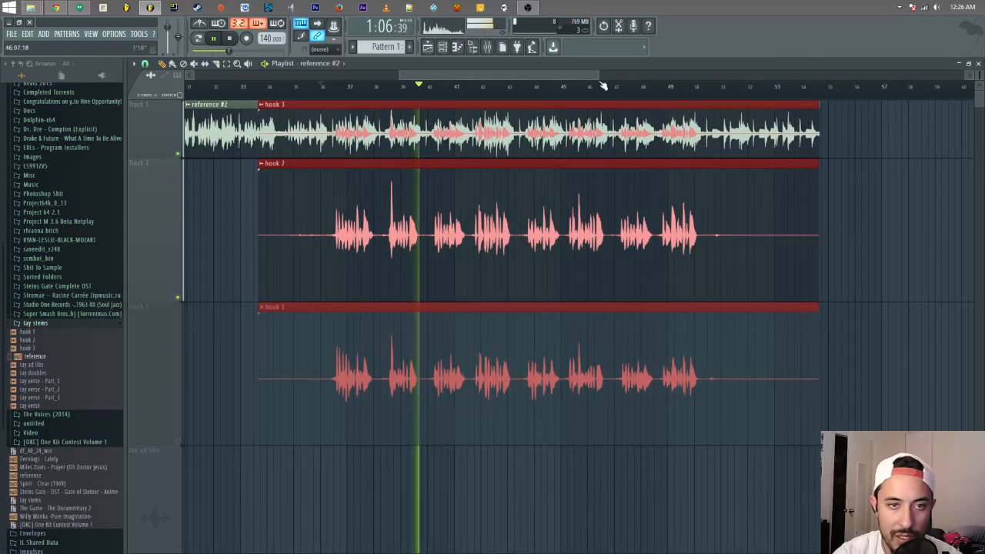
key(space)
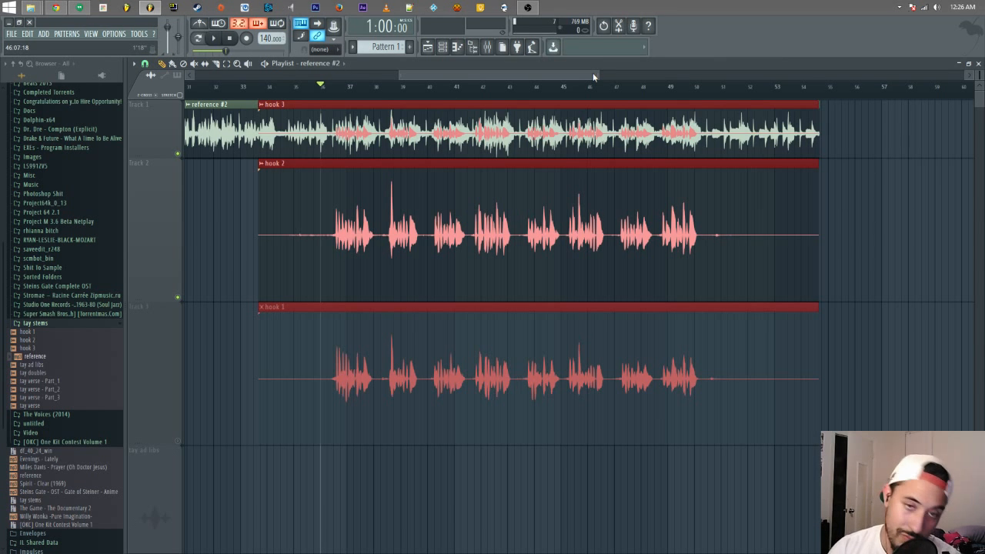
key(space)
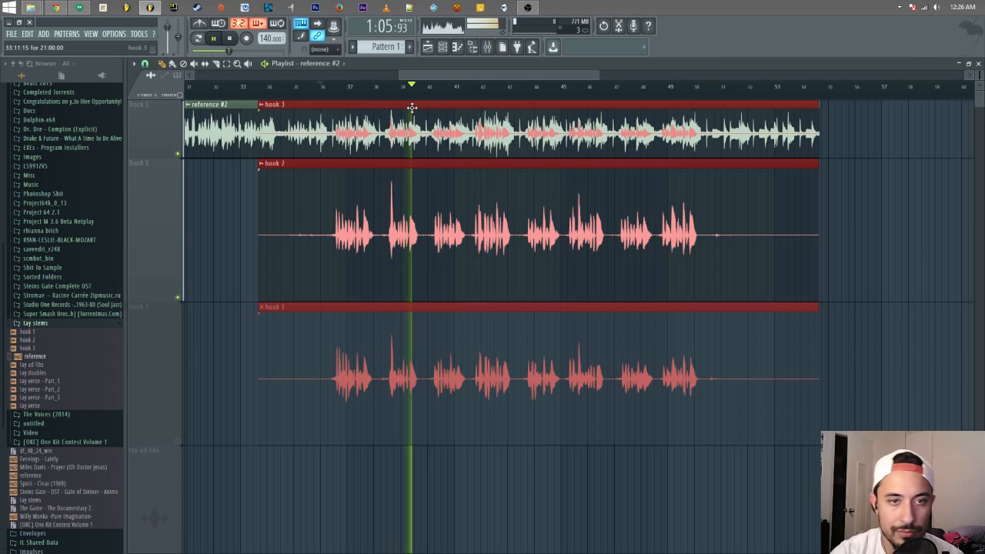
key(space)
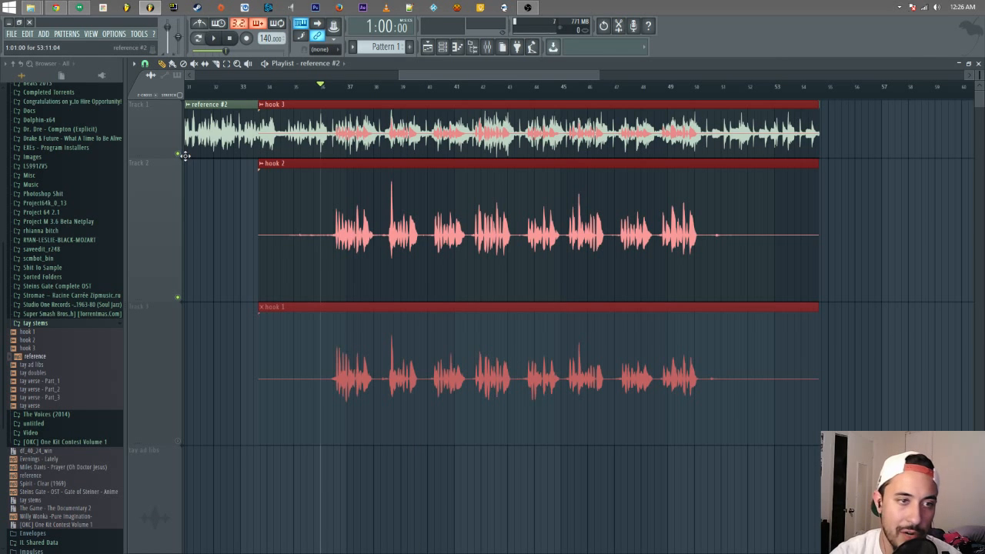
- Set the playlist snapping to Line and move the three hook clips back down onto their own tracks, keeping the 33:11:15 start
click(145, 63)
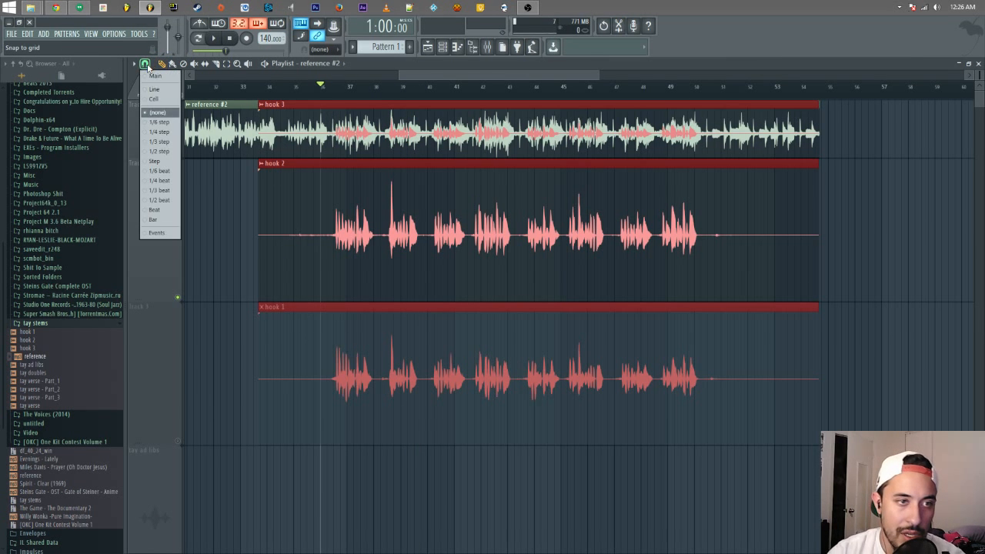
click(153, 90)
click(239, 65)
drag(227, 193, 379, 260)
scroll(343, 266, down, 3)
scroll(351, 224, up, 3)
scroll(355, 208, up, 1)
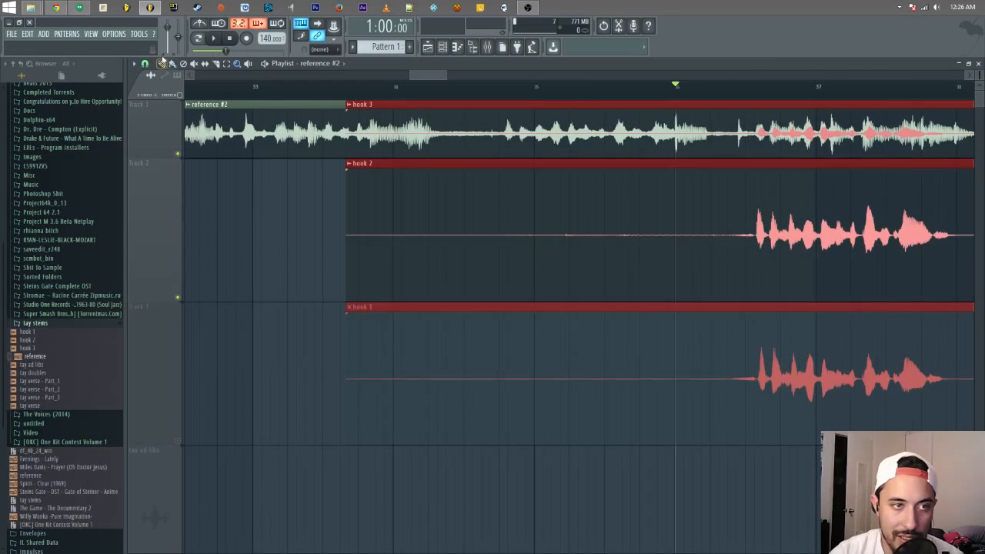
scroll(373, 385, down, 3)
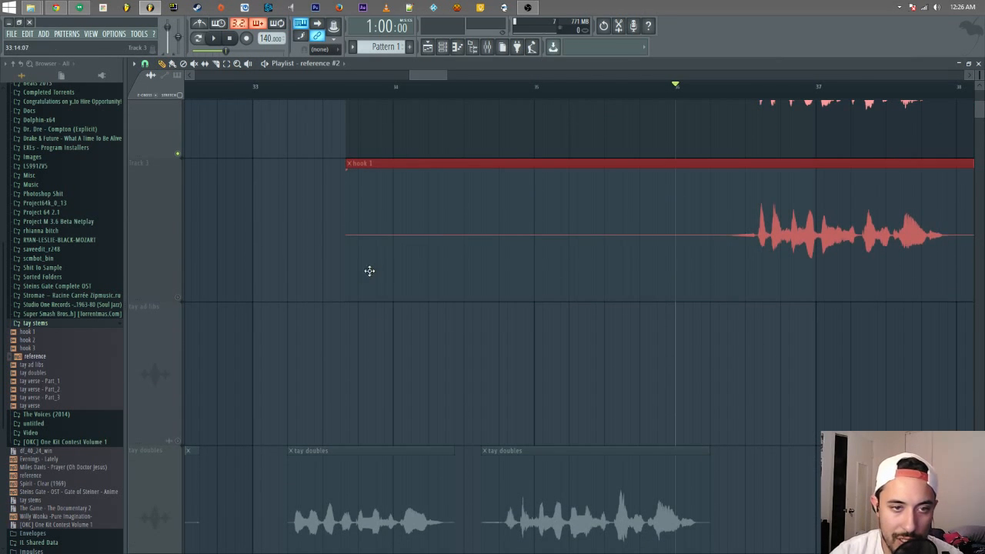
scroll(372, 408, up, 3)
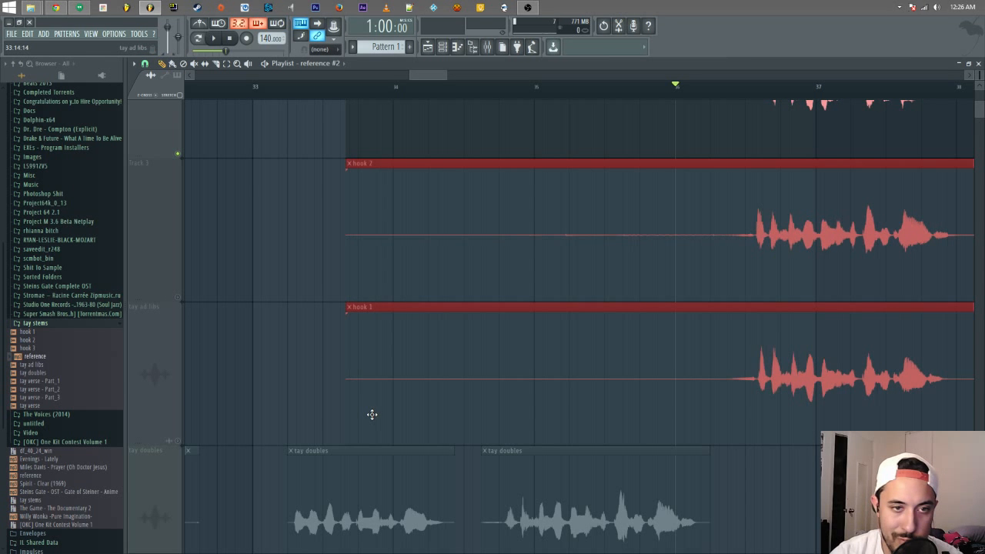
scroll(470, 374, up, 3)
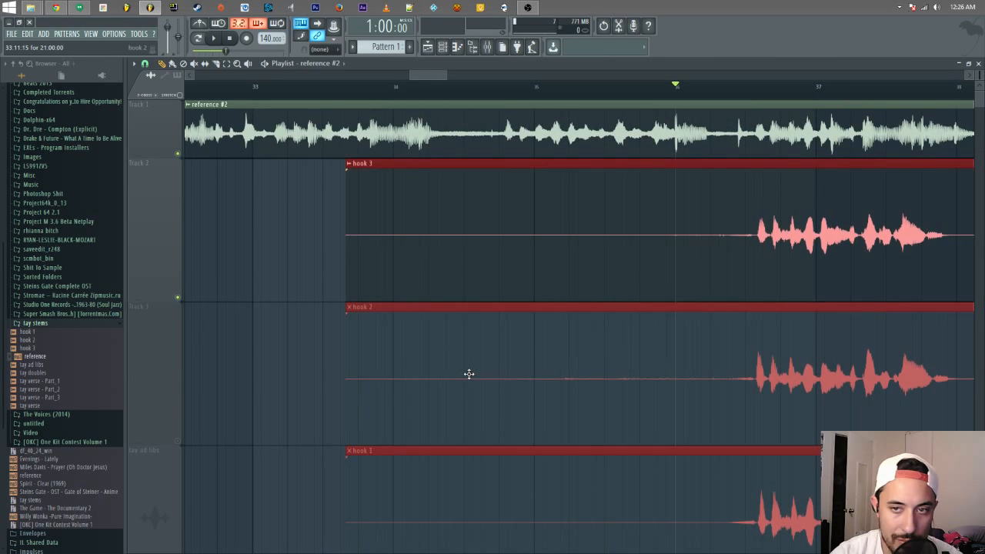
- Play hook 3 with the reference from bar 36, mute the reference track and play hook 3 alone
key(space)
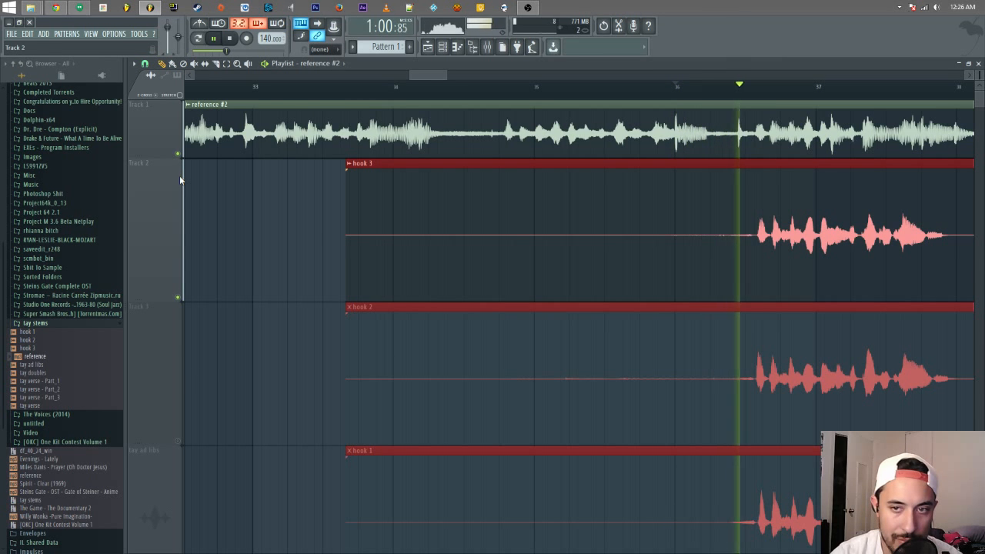
key(space)
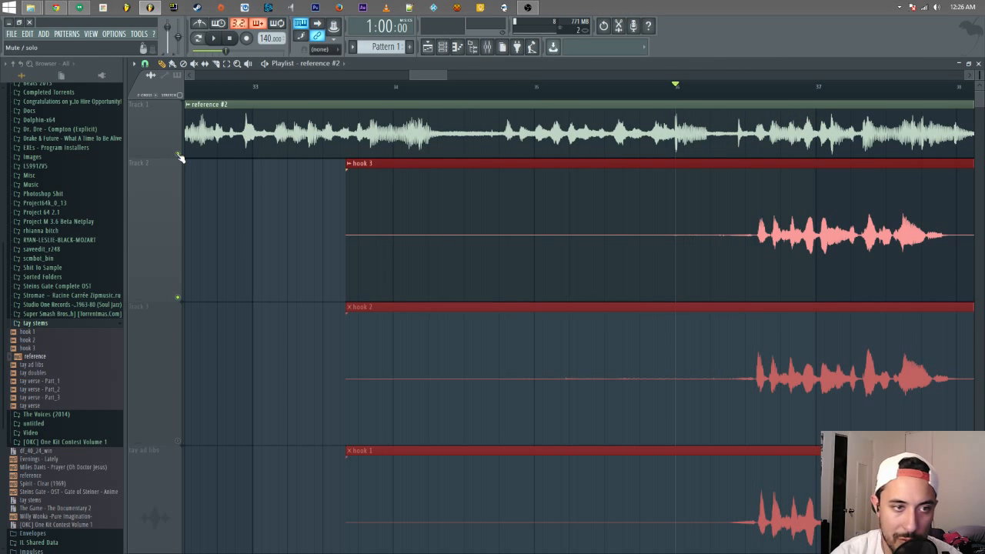
click(180, 157)
key(space)
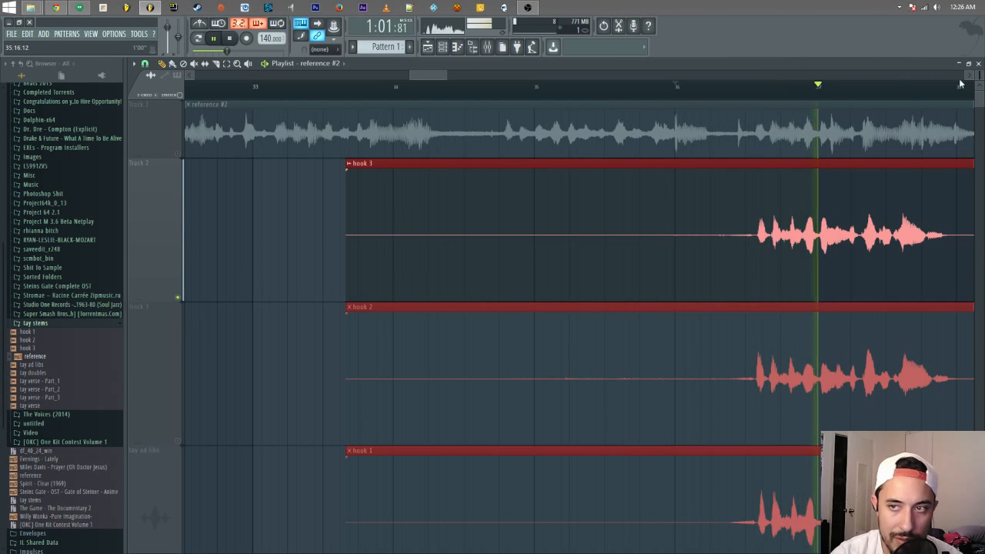
- Unmute the hook 2 and hook 1 tracks and audition the three hooks together from bar 36
drag(980, 72, 979, 76)
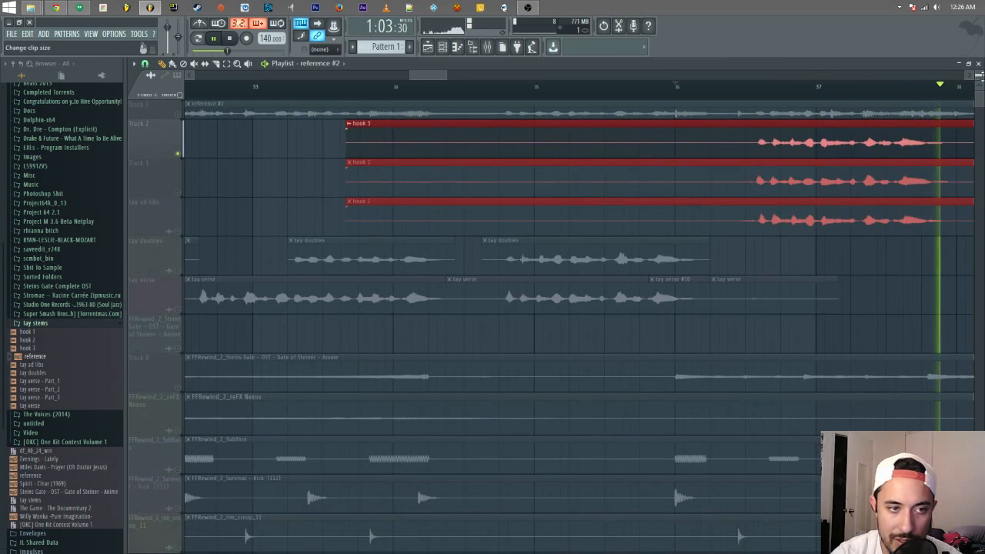
click(178, 194)
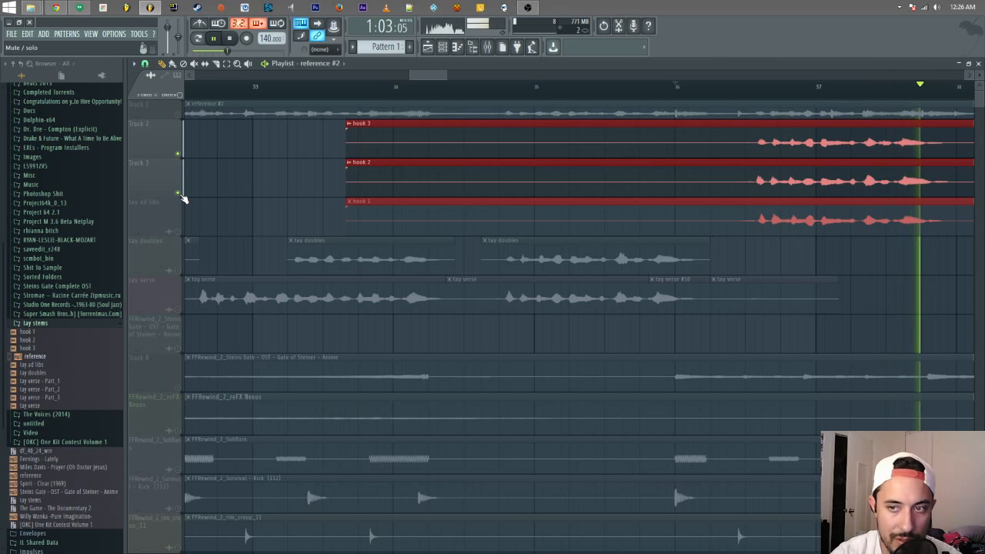
click(179, 231)
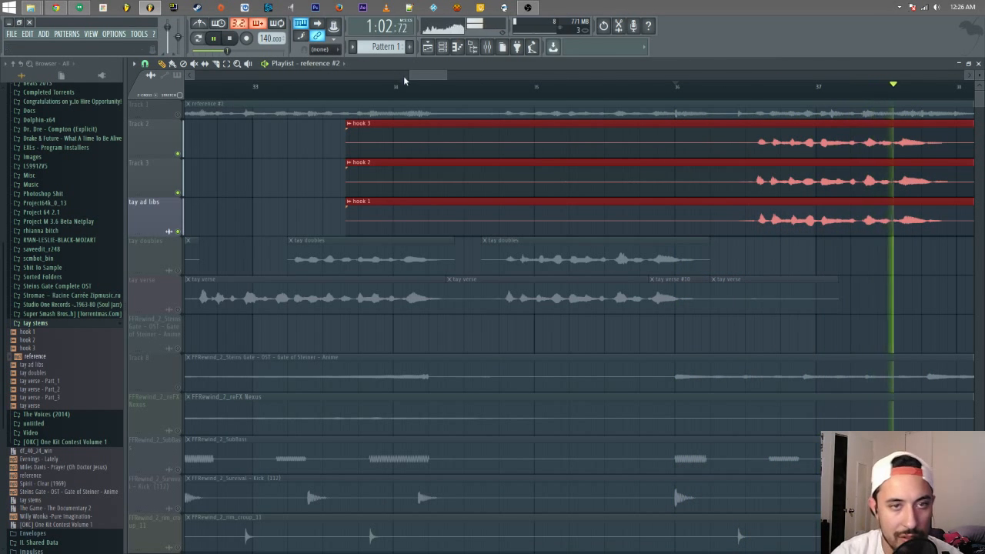
drag(446, 74, 512, 75)
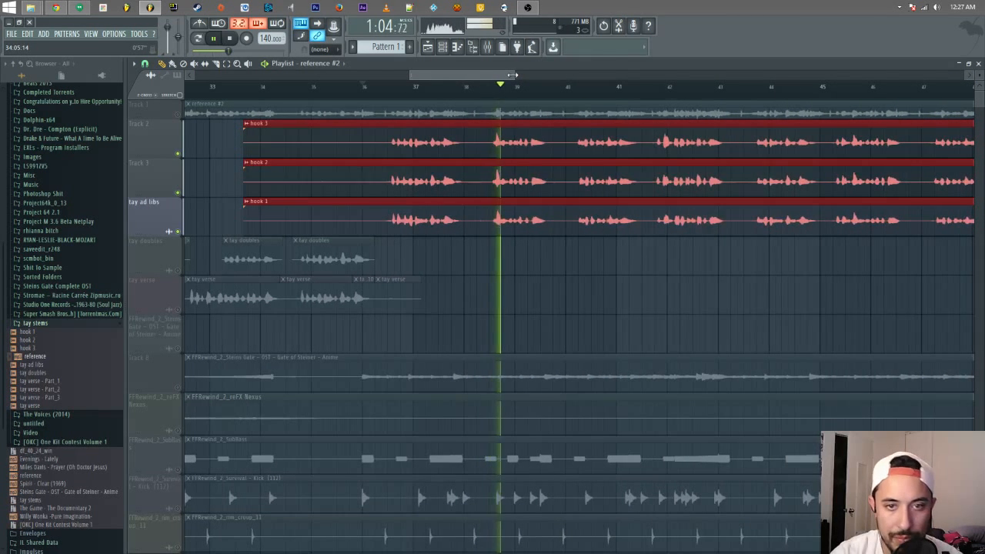
key(space)
click(354, 156)
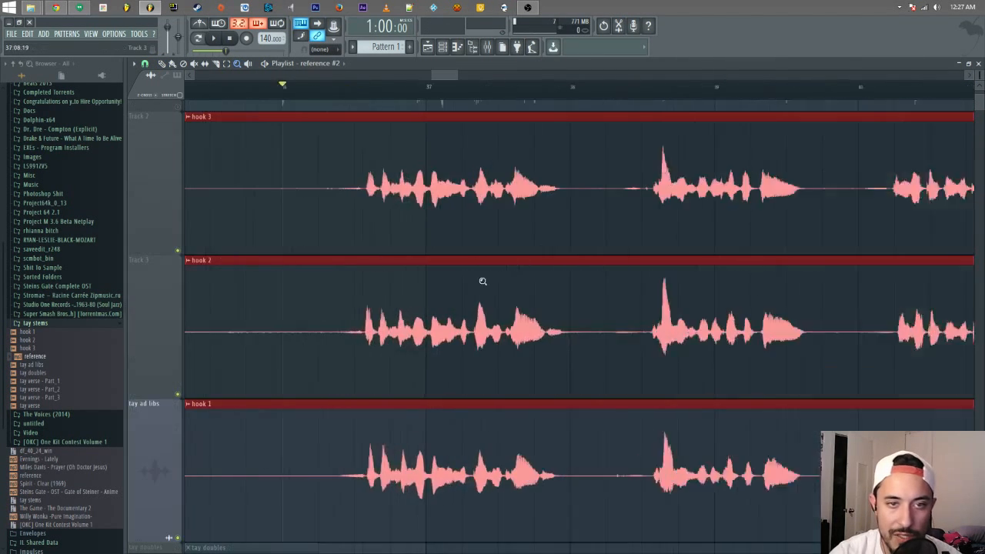
- Compare the waveforms of the three hooks up close around bar 37 and place the playhead just before the first phrase
drag(305, 111, 636, 398)
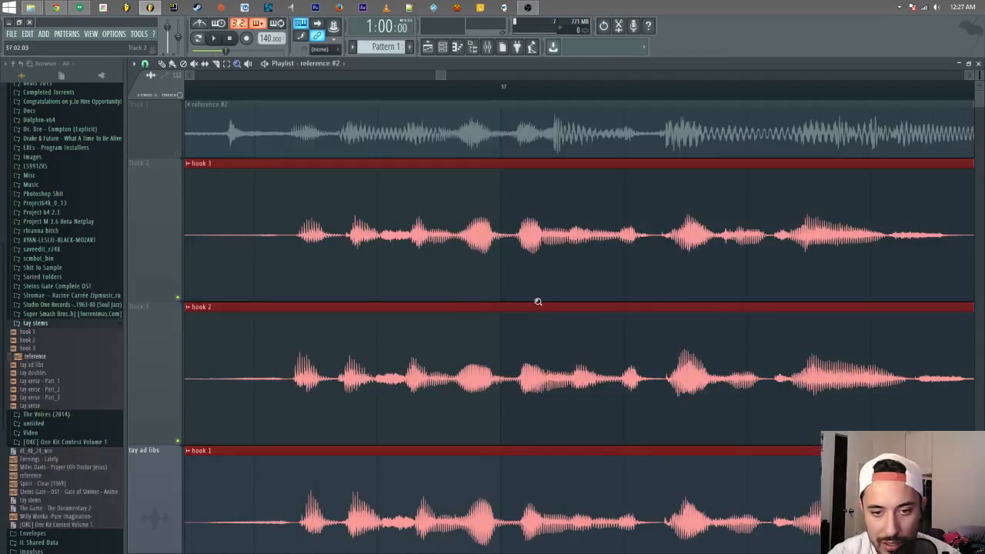
scroll(539, 319, down, 1)
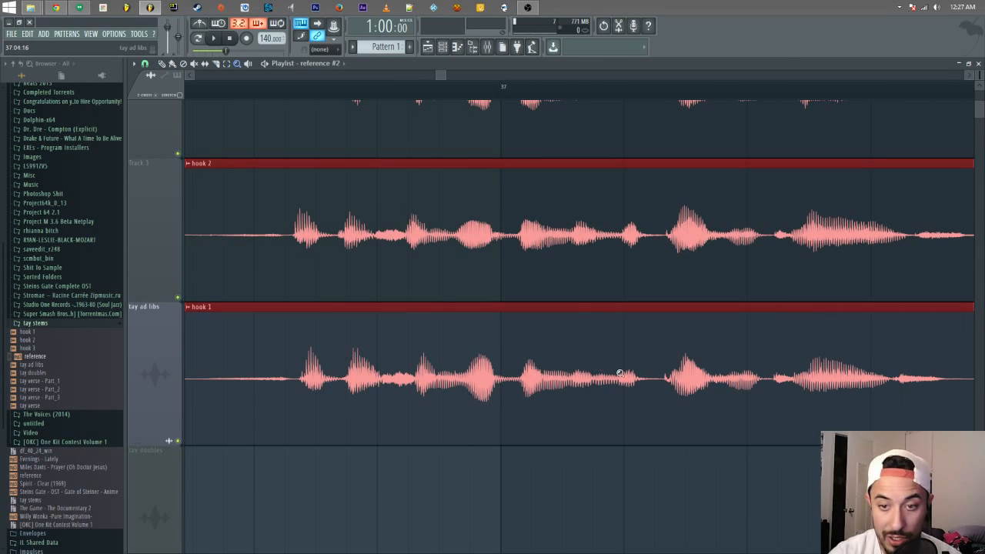
scroll(623, 374, up, 1)
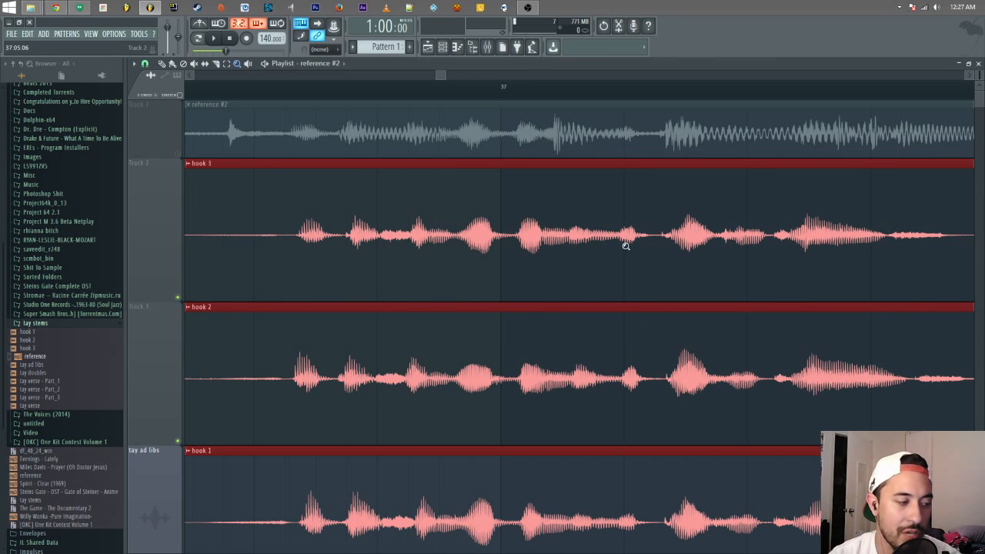
drag(445, 75, 548, 80)
drag(979, 75, 979, 74)
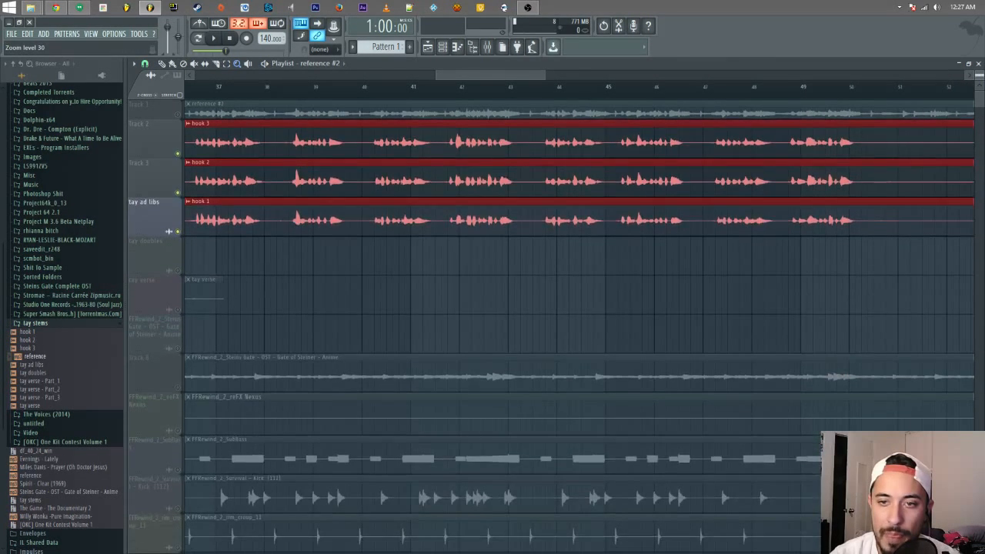
drag(488, 75, 461, 75)
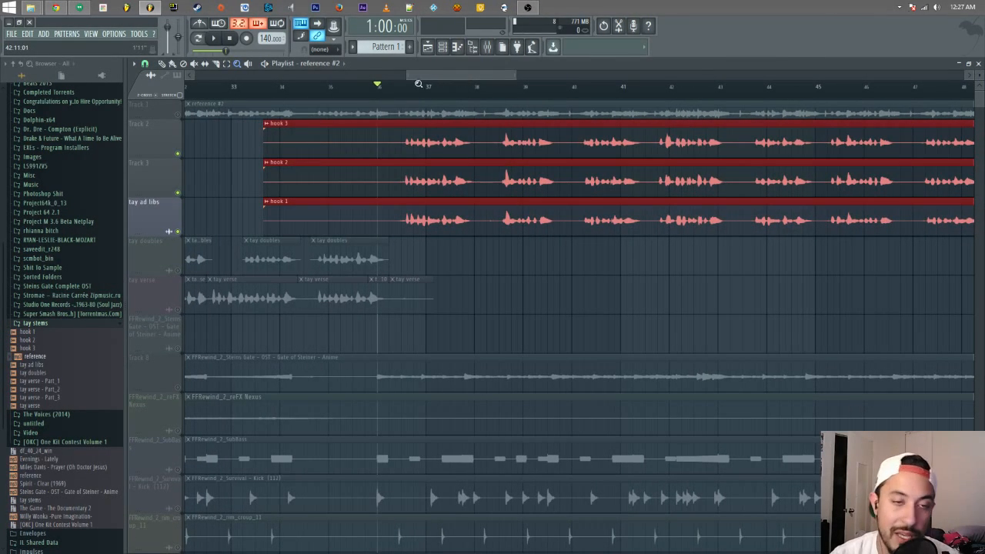
drag(397, 153, 521, 251)
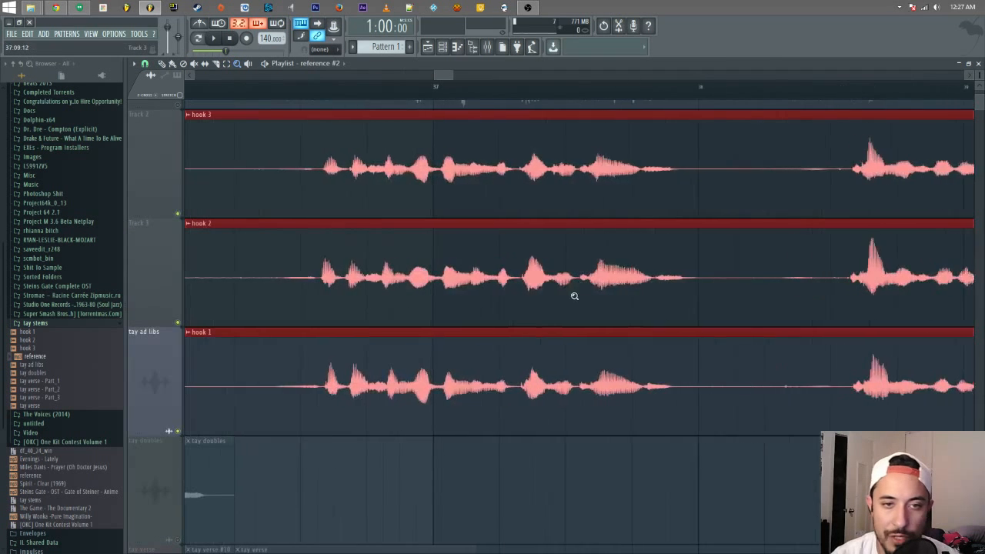
click(304, 97)
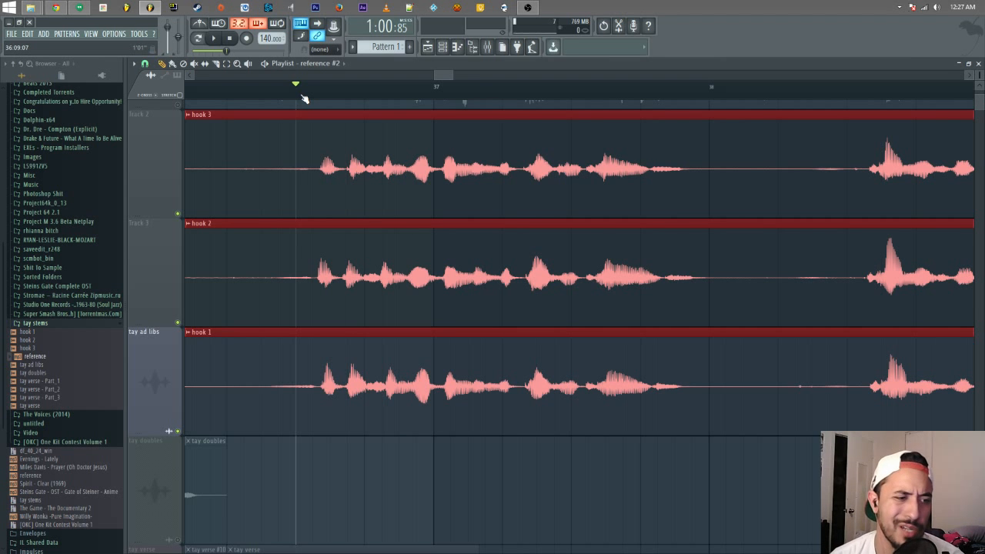
- Look through the effect plugins available for the Master track's first effect slot, leaving the slot empty
click(487, 46)
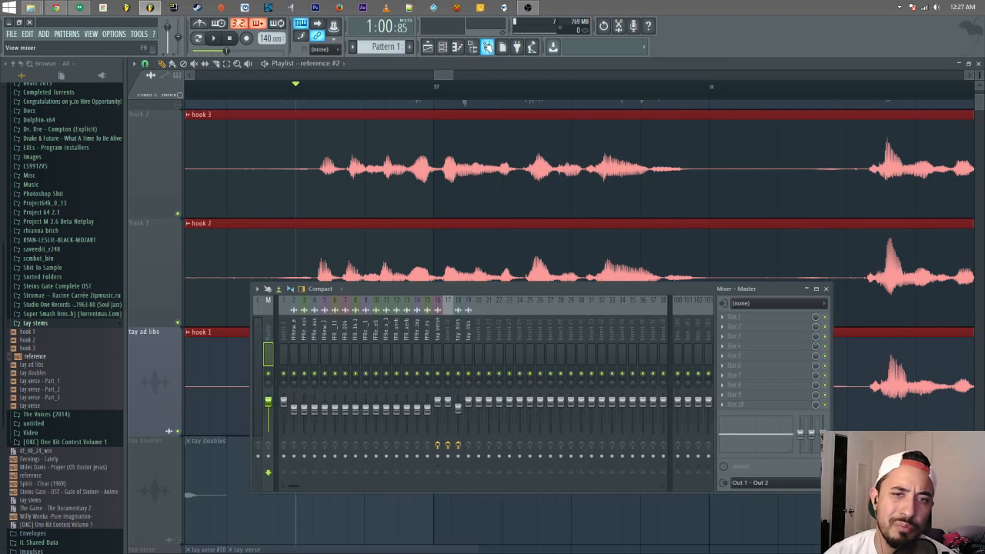
click(732, 319)
mouse_move(735, 328)
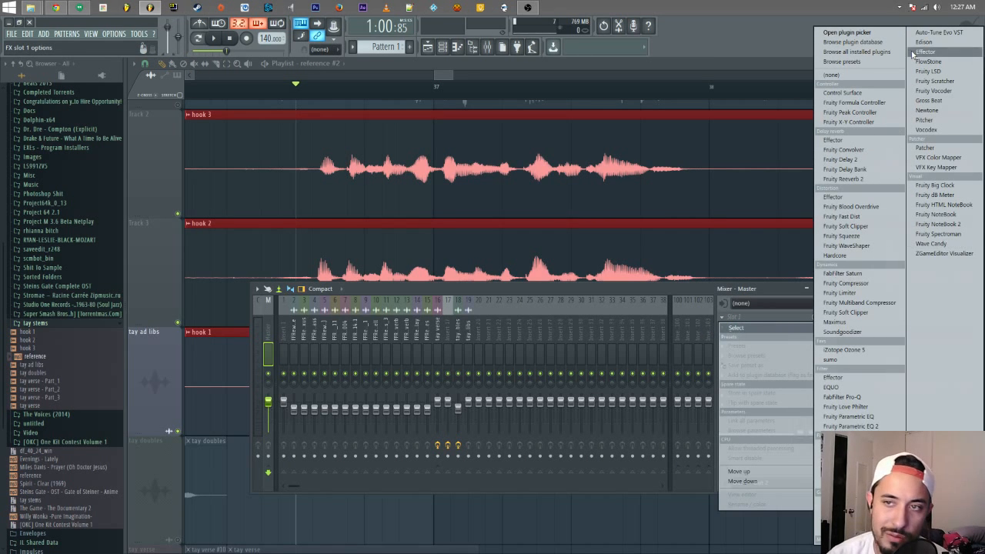
click(775, 287)
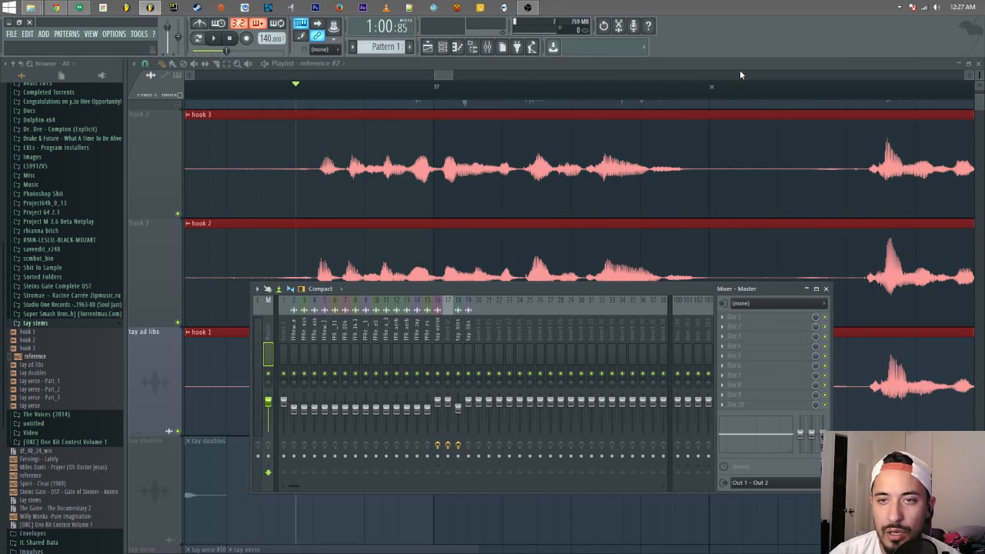
key(F9)
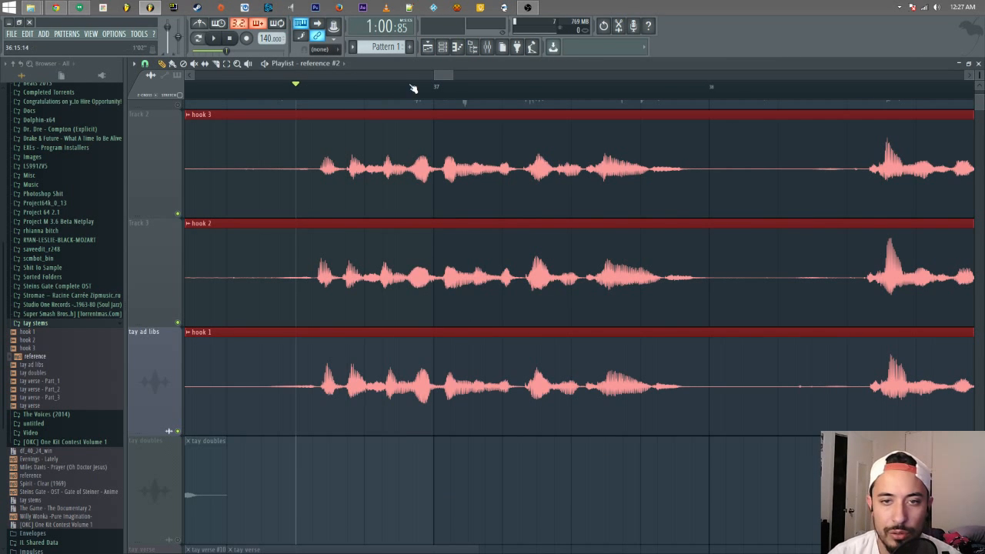
- Examine the timing differences between the three hook waveforms along bars 36 to 46
mouse_move(457, 76)
mouse_down()
mouse_move(500, 76)
mouse_move(444, 76)
mouse_up()
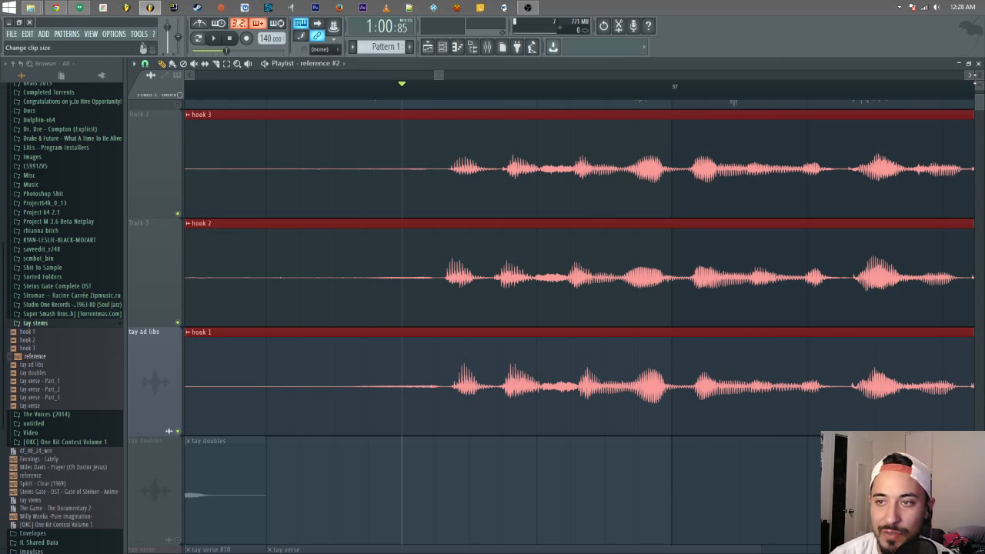
click(979, 87)
drag(980, 76, 979, 94)
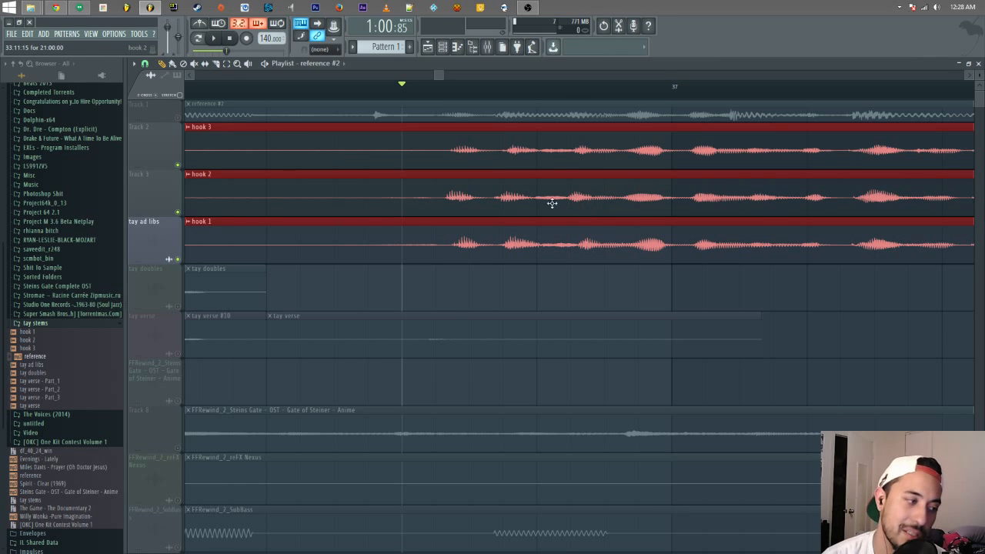
click(216, 64)
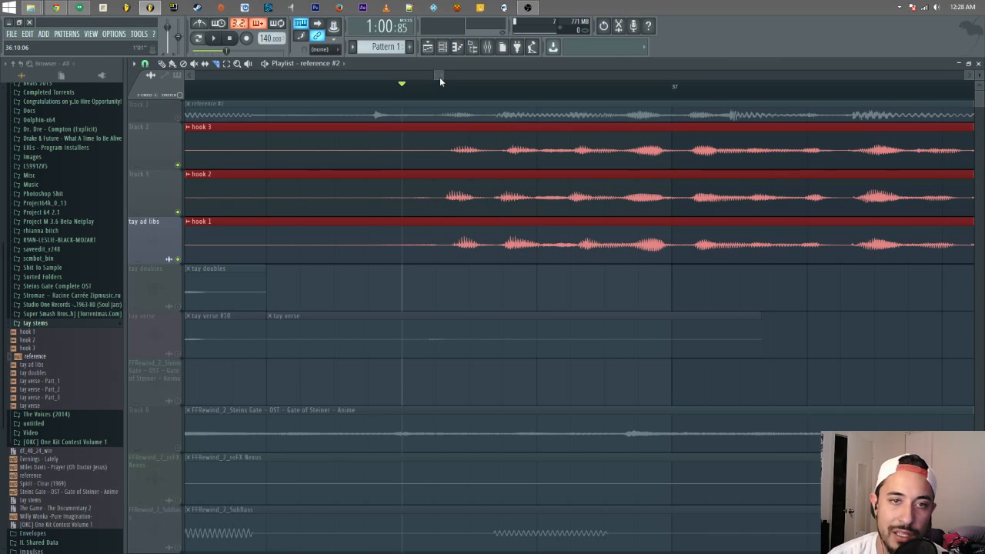
drag(439, 77, 465, 85)
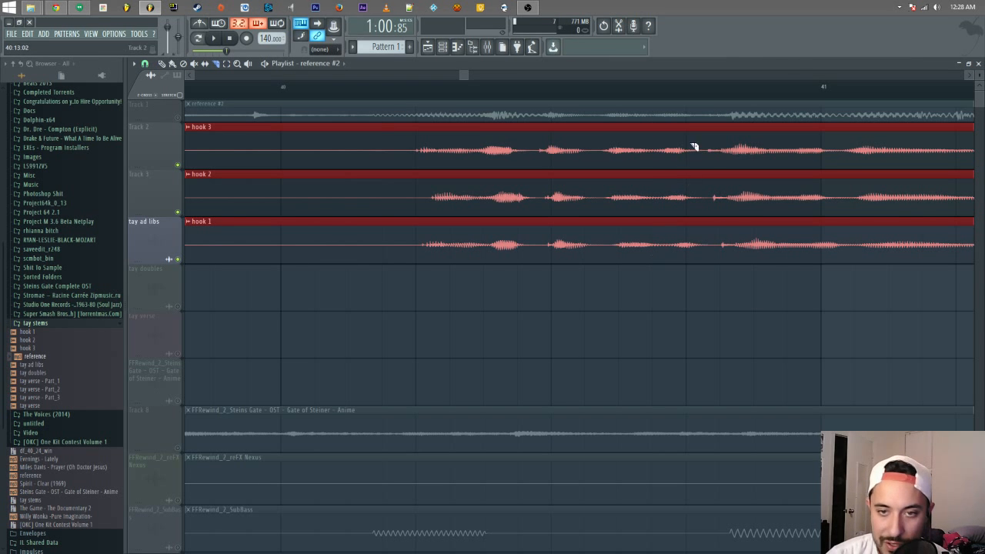
drag(471, 77, 517, 103)
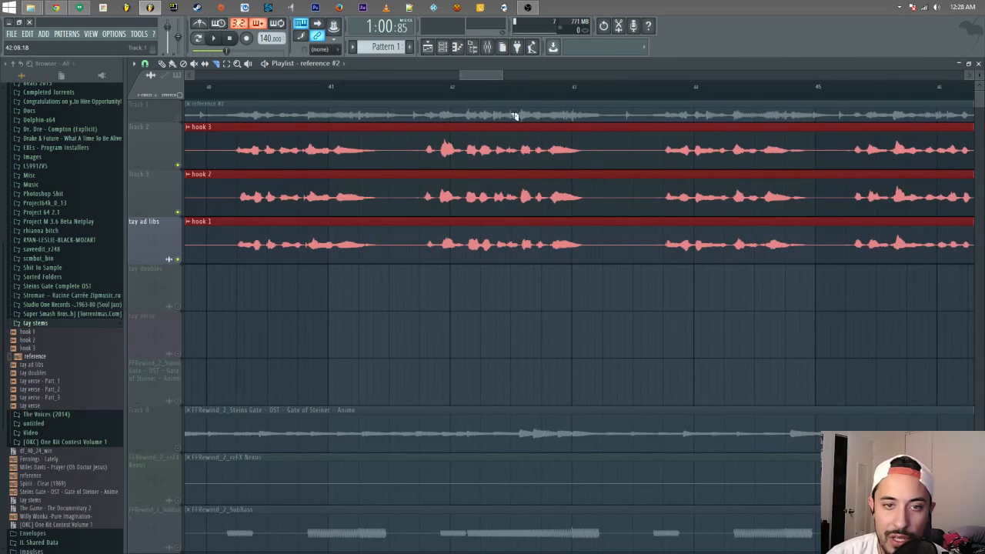
drag(477, 76, 450, 80)
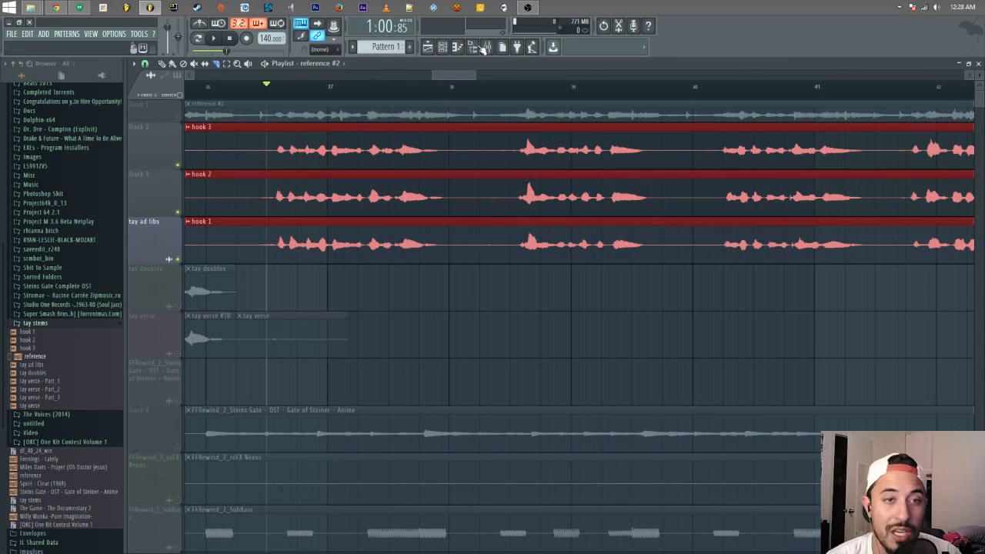
- Find VocAlignPro among the New installed effects in the plugin database
click(101, 75)
click(75, 90)
click(56, 126)
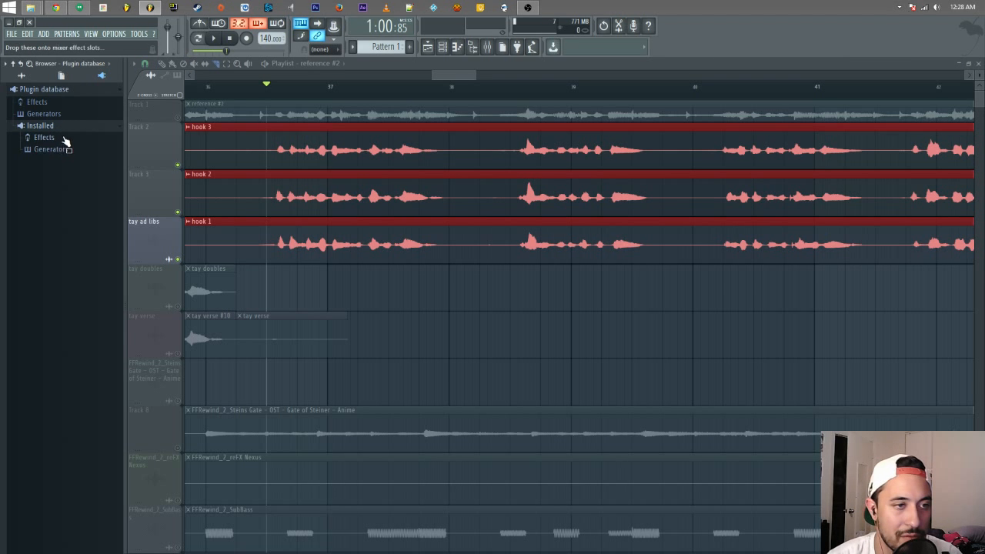
click(65, 140)
click(65, 186)
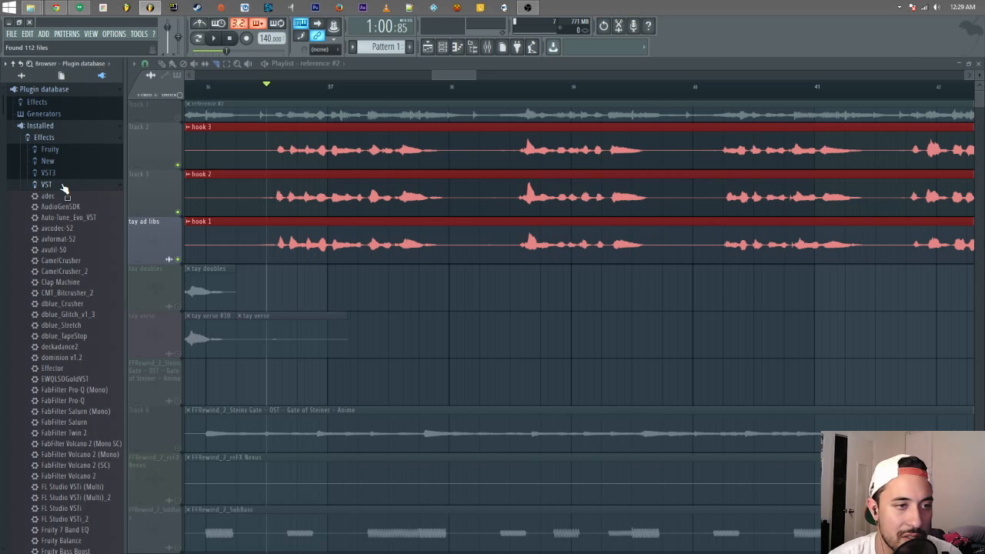
click(65, 185)
click(65, 162)
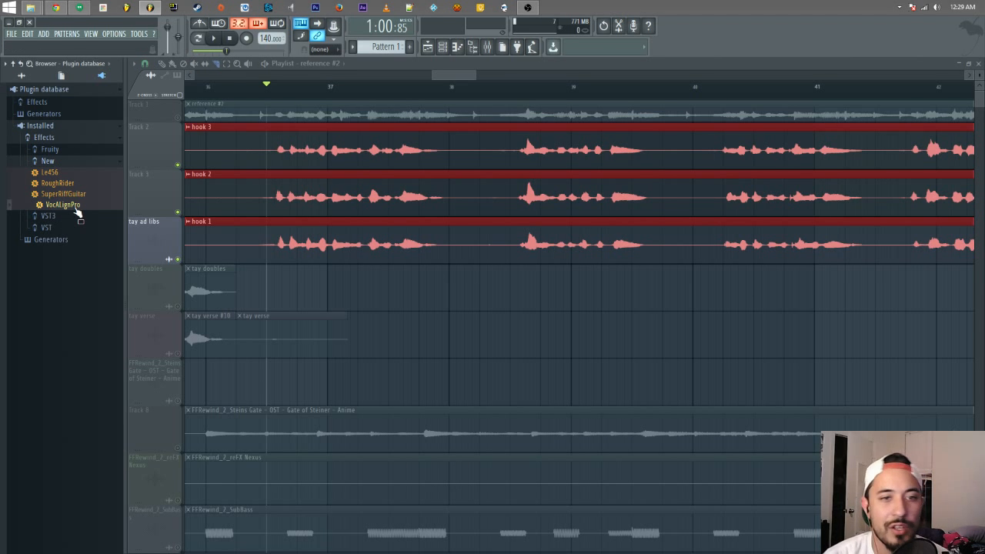
- Route the hook 3, hook 2 and hook 1 clips to their own mixer tracks 20, 21 and 22
click(457, 47)
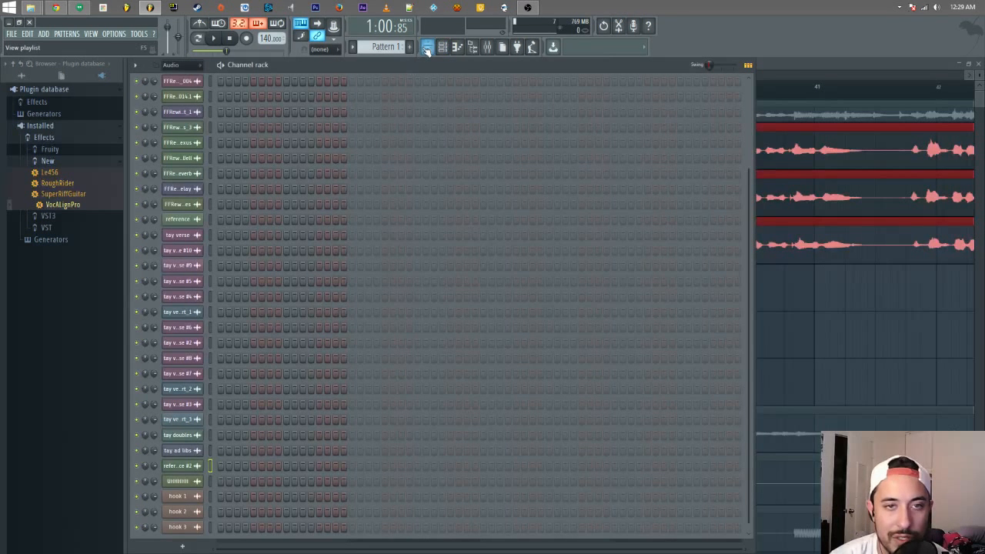
click(457, 47)
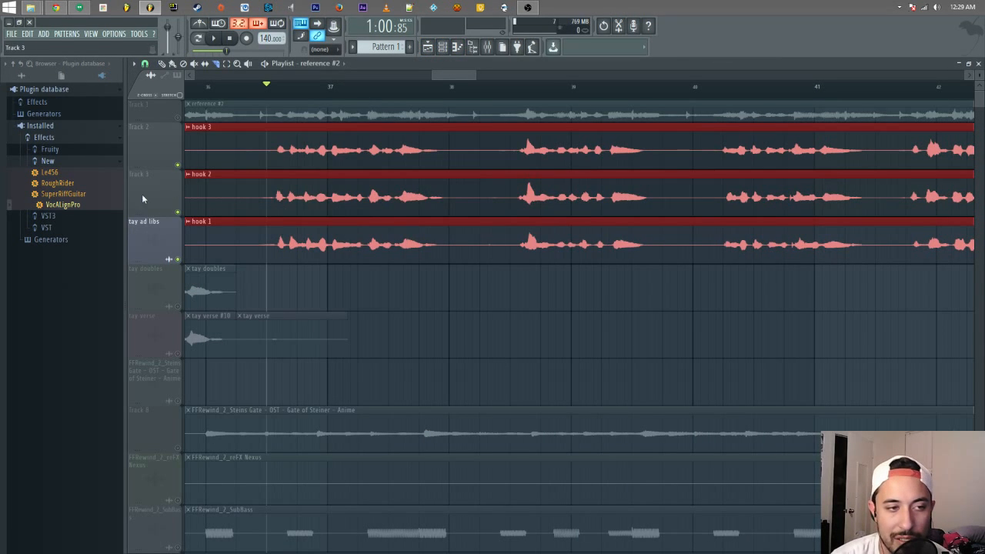
click(487, 47)
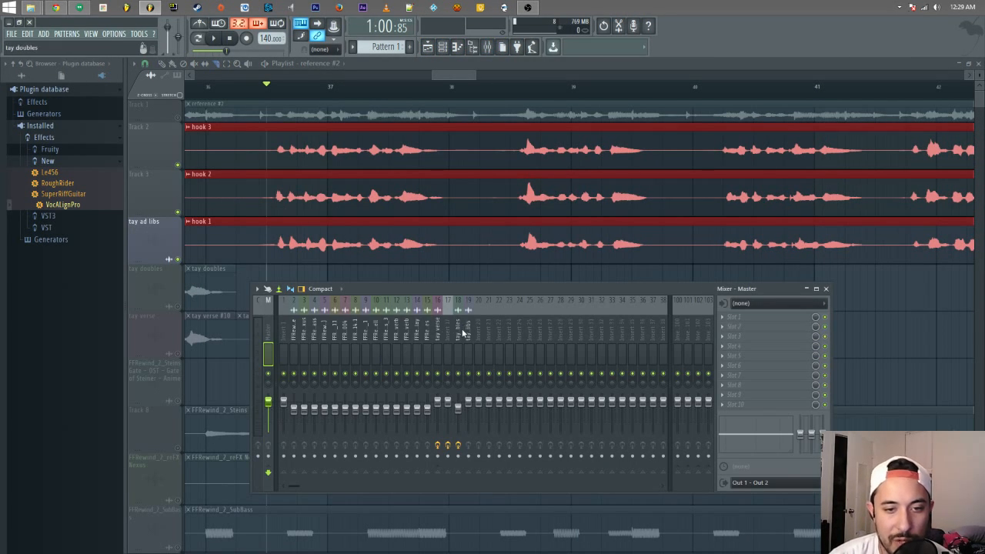
click(162, 65)
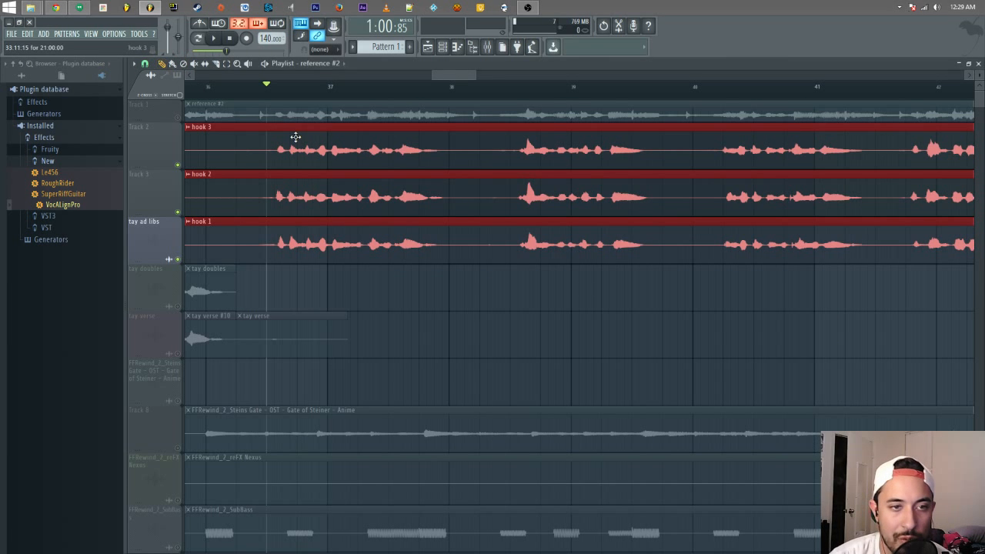
double_click(296, 137)
click(464, 193)
double_click(558, 202)
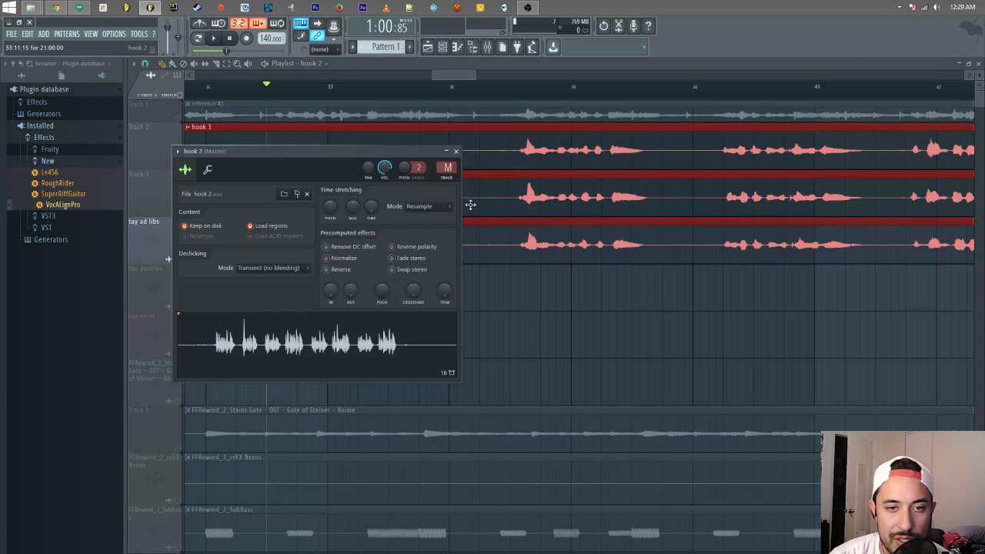
click(452, 180)
double_click(556, 246)
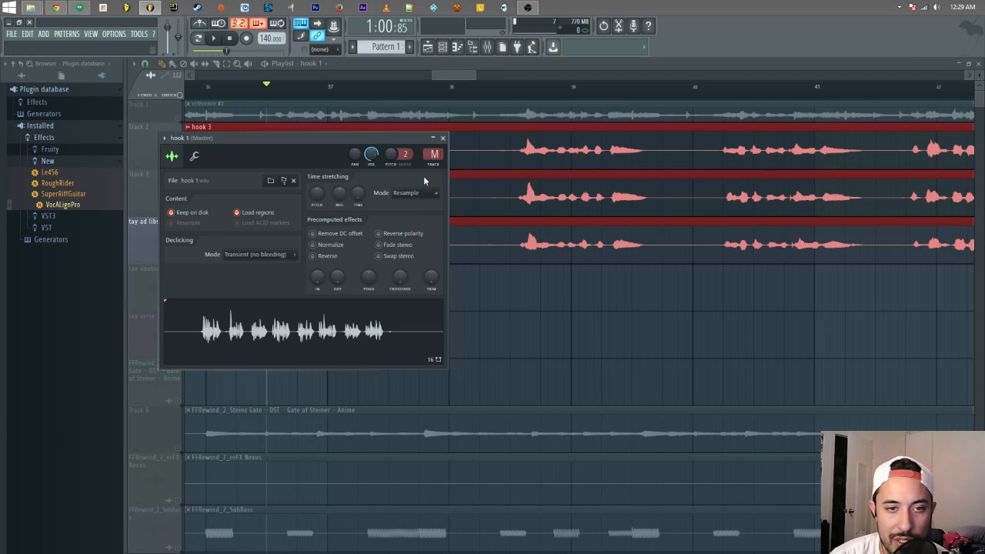
click(434, 163)
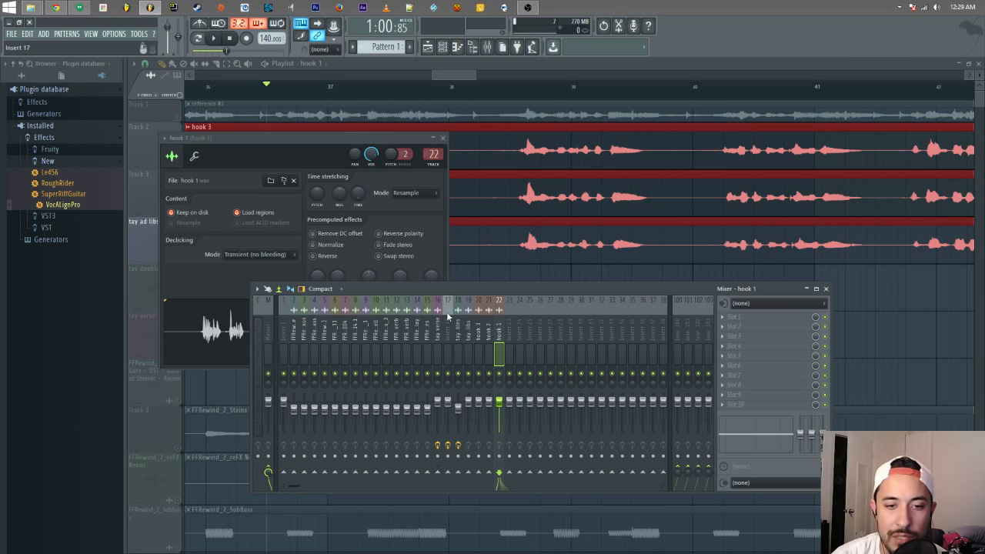
- Solo the three hook mixer tracks and play them briefly to check the routing
right_click(486, 375)
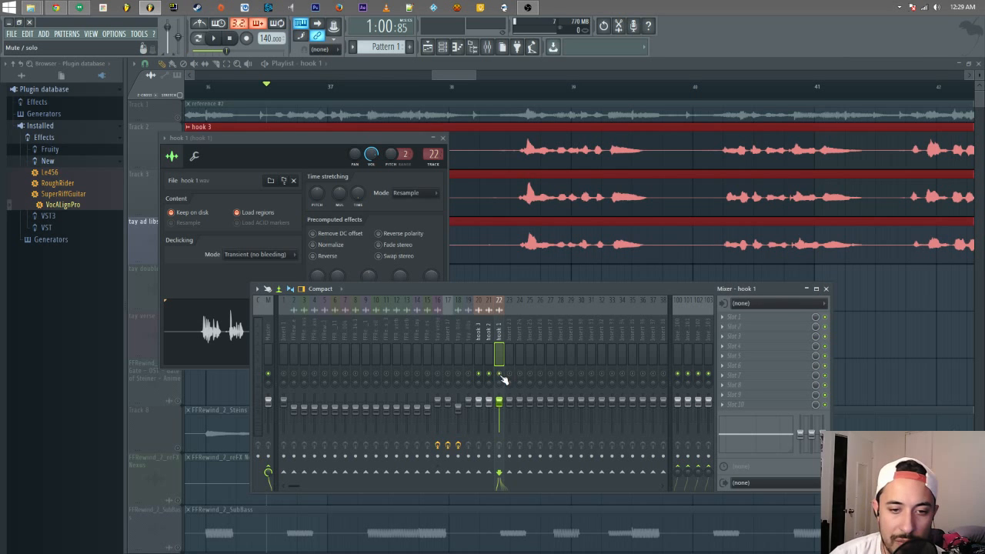
key(space)
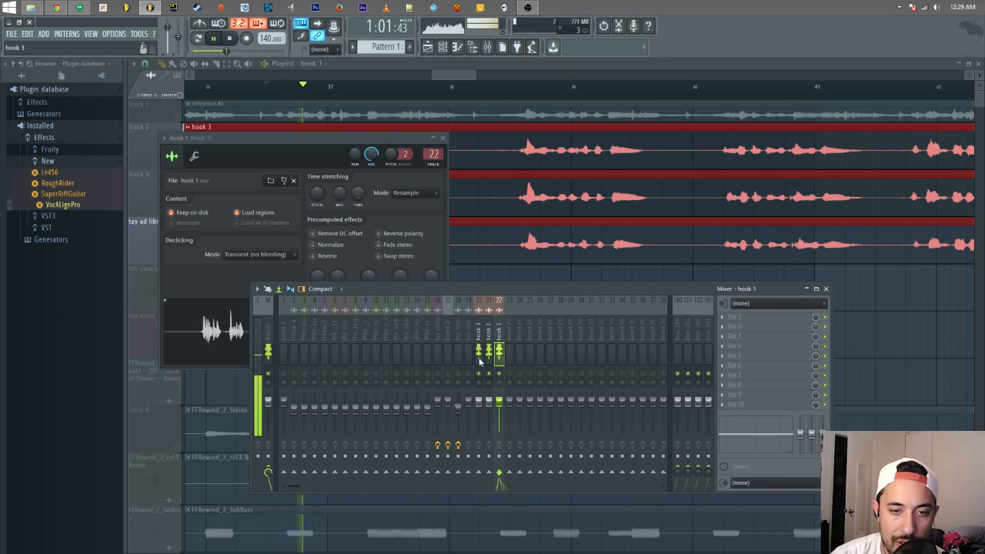
key(space)
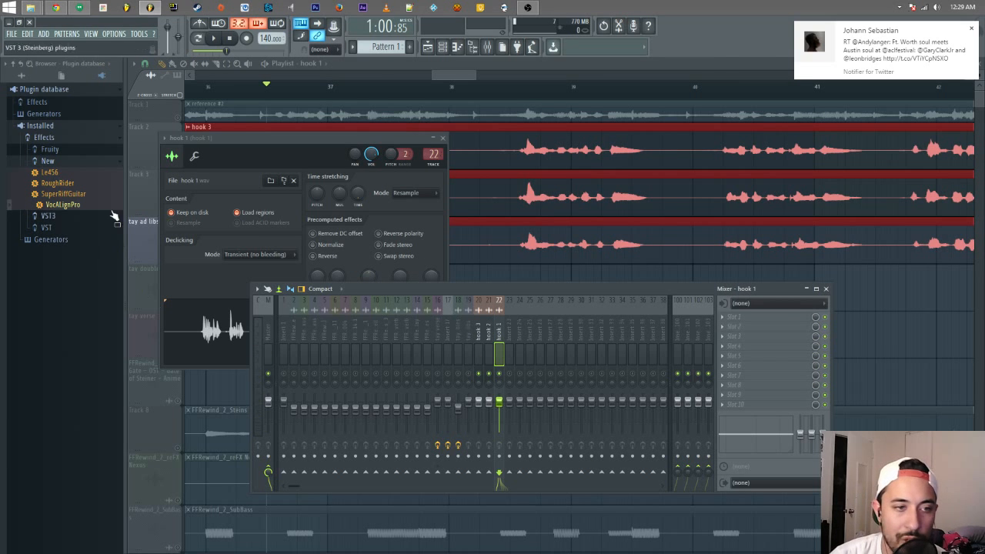
- Load VocAlignPro into the first effect slot of the hook 3 mixer track
drag(62, 205, 742, 330)
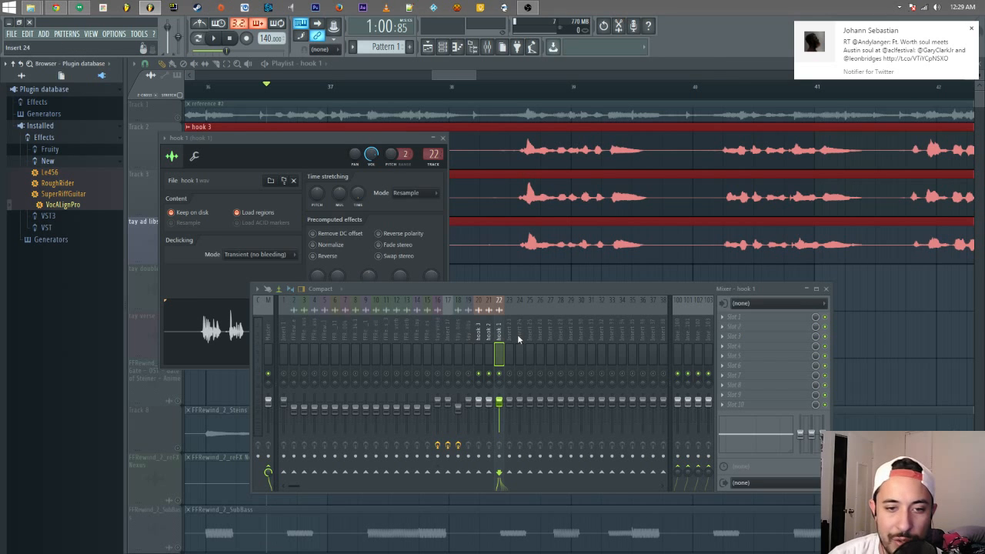
click(479, 335)
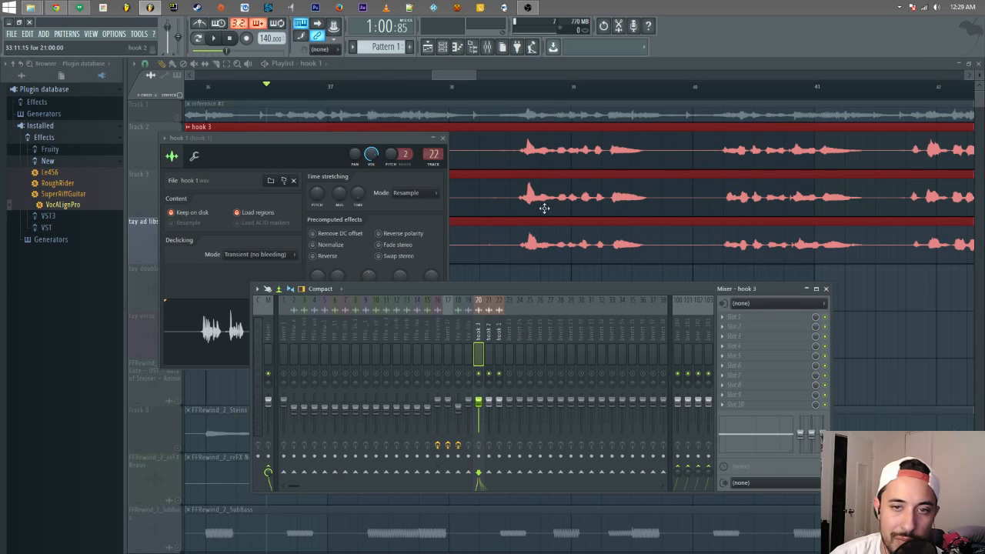
drag(51, 205, 741, 320)
drag(243, 132, 358, 256)
click(456, 77)
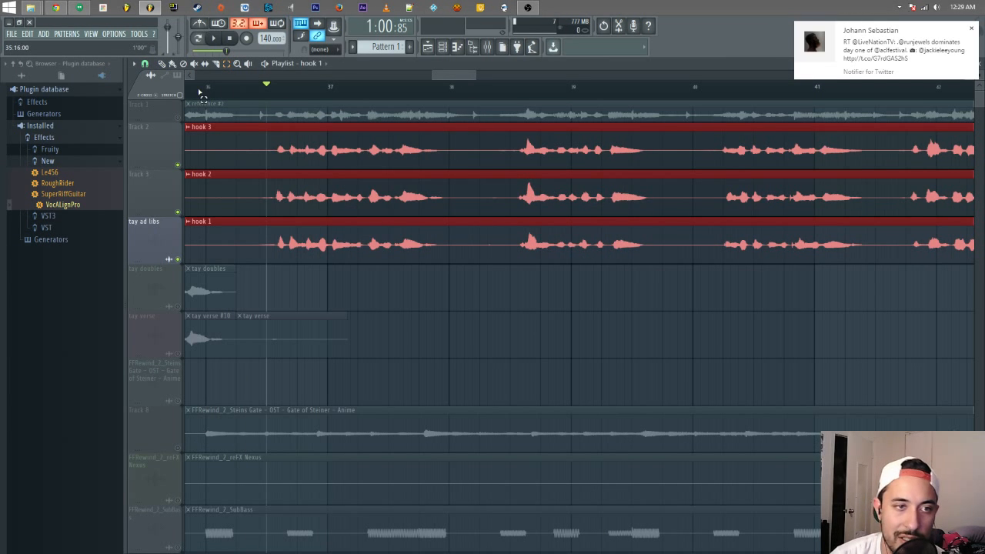
- Select the playlist time range from bar 36 to bar 38 and set the playhead to its start
drag(210, 91, 454, 94)
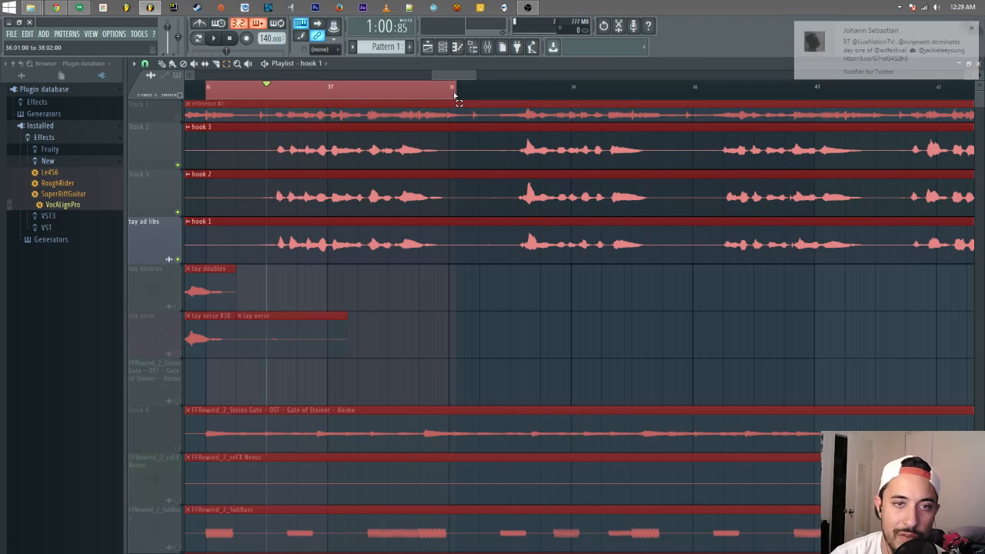
click(487, 47)
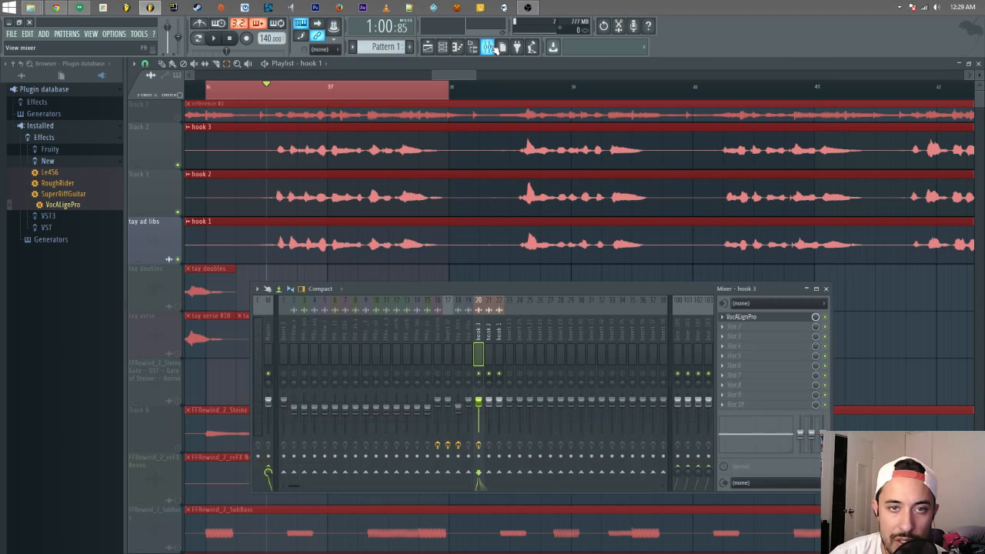
click(162, 64)
click(206, 90)
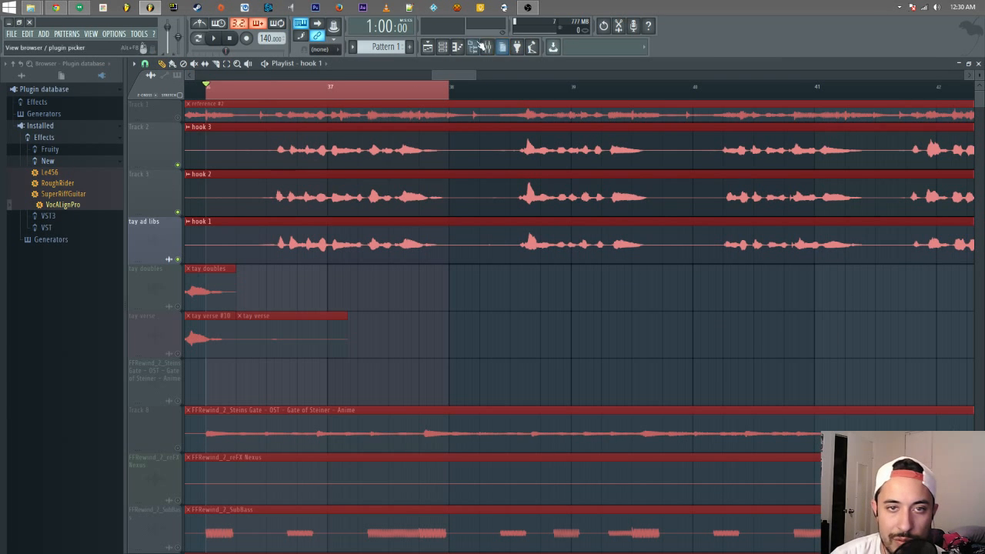
- Open the VocAlignPro window from the hook 3 mixer track
click(500, 47)
click(492, 50)
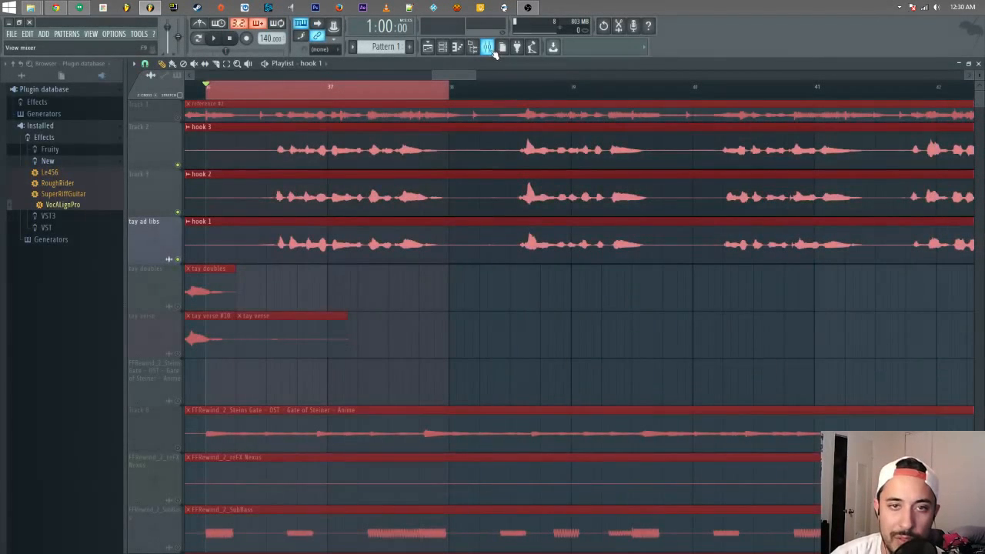
click(492, 50)
click(741, 316)
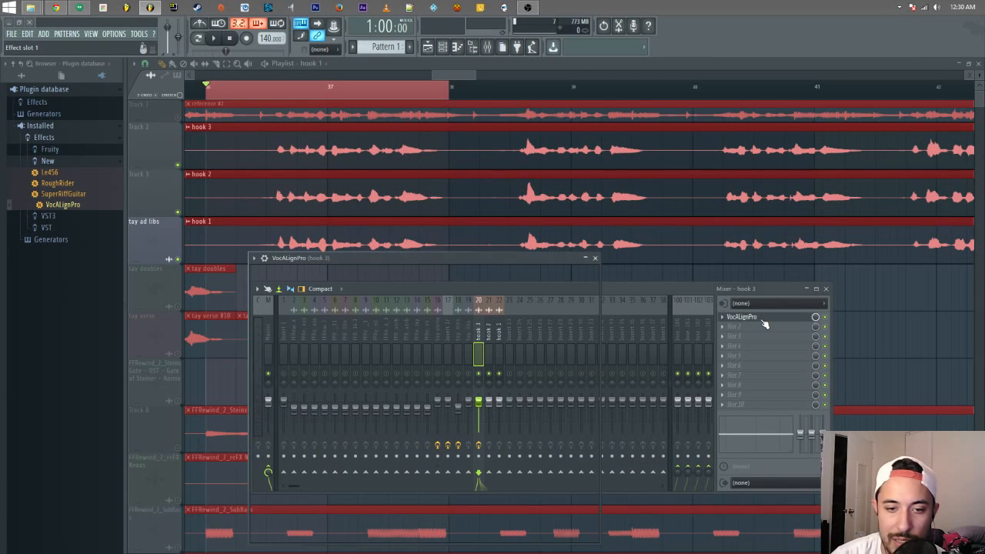